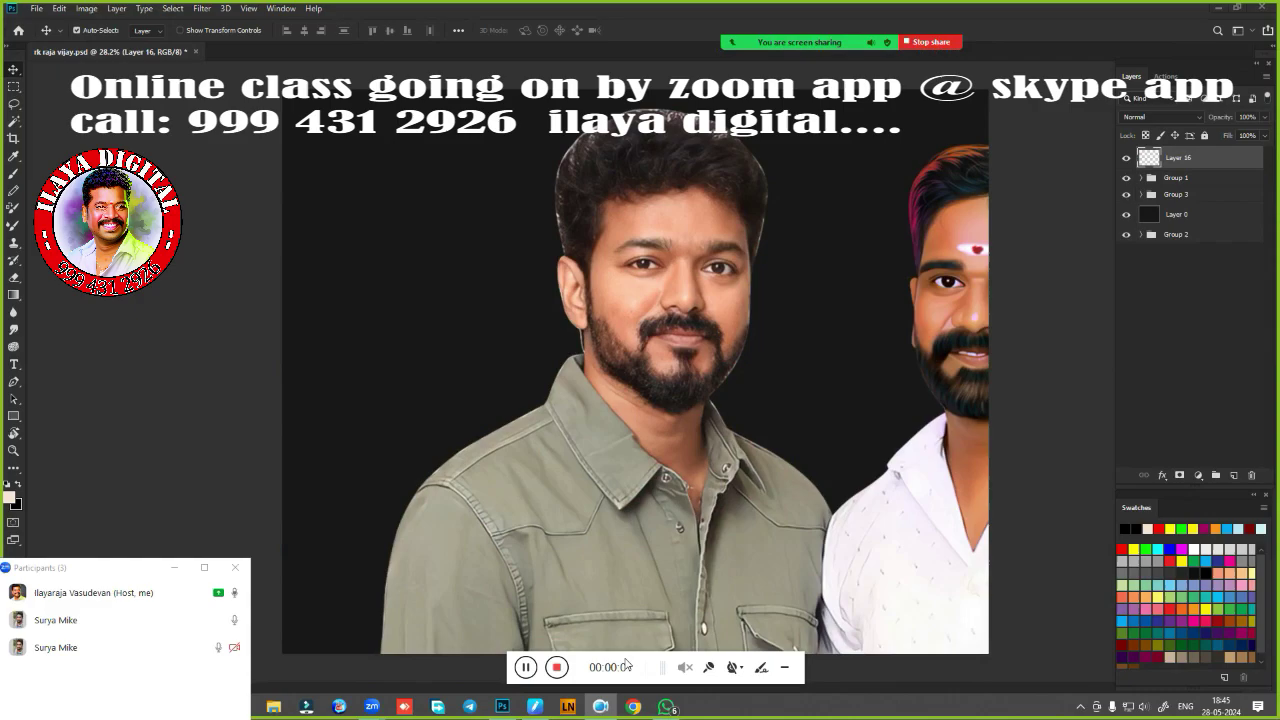
# Merge Group 1 into a single layer, then undo it to restore Group 1.
pyautogui.moveTo(609, 665); pyautogui.dragTo(838, 694)
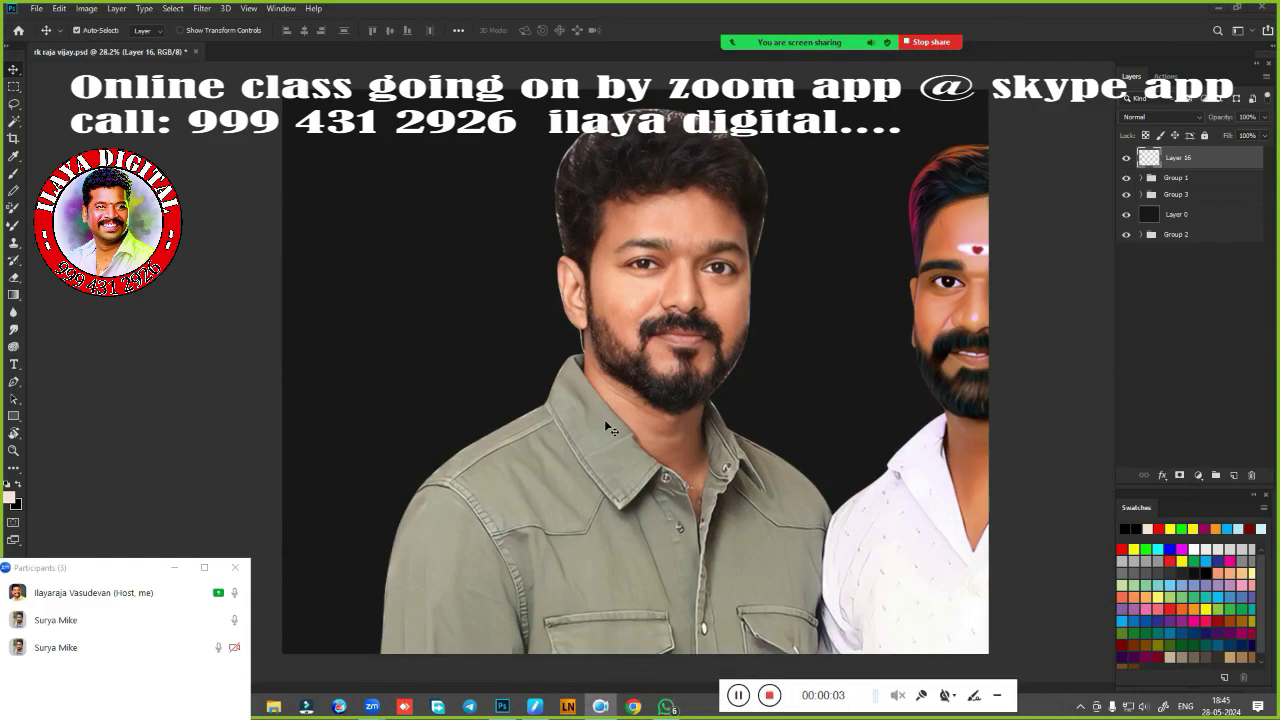
pyautogui.click(610, 390)
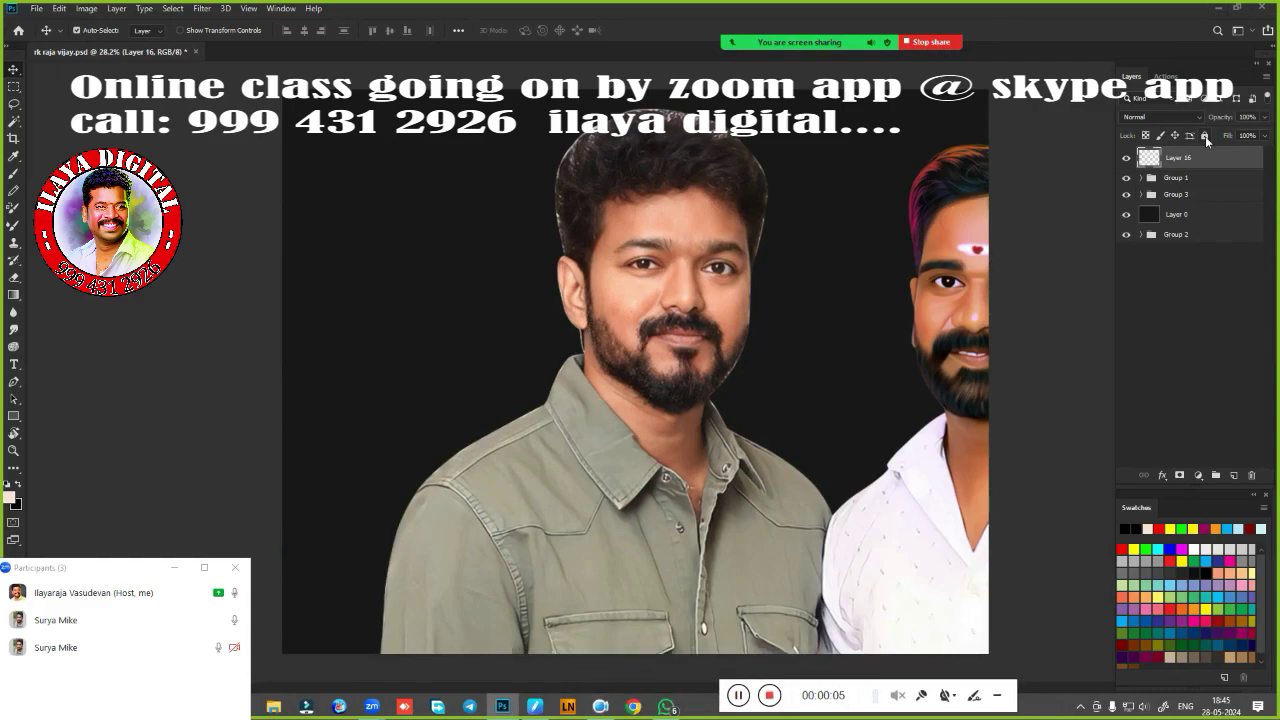
pyautogui.click(1214, 179)
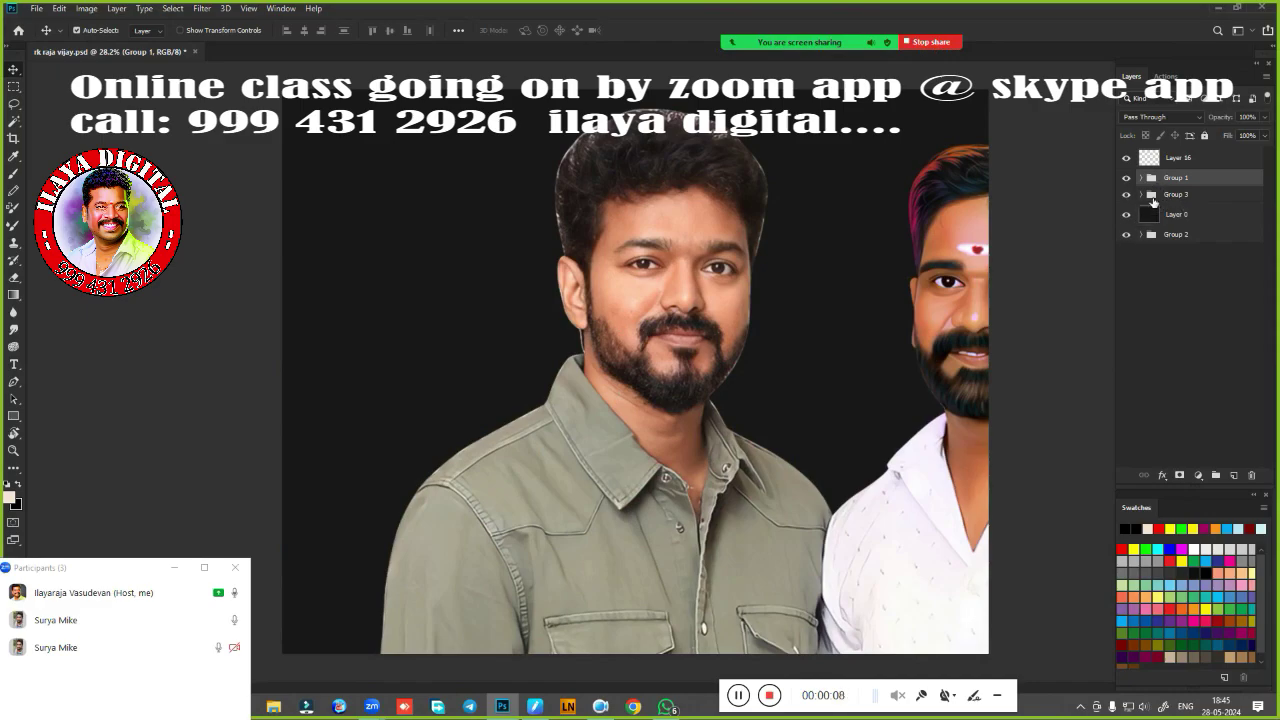
pyautogui.hotkey('ctrl', 'e')
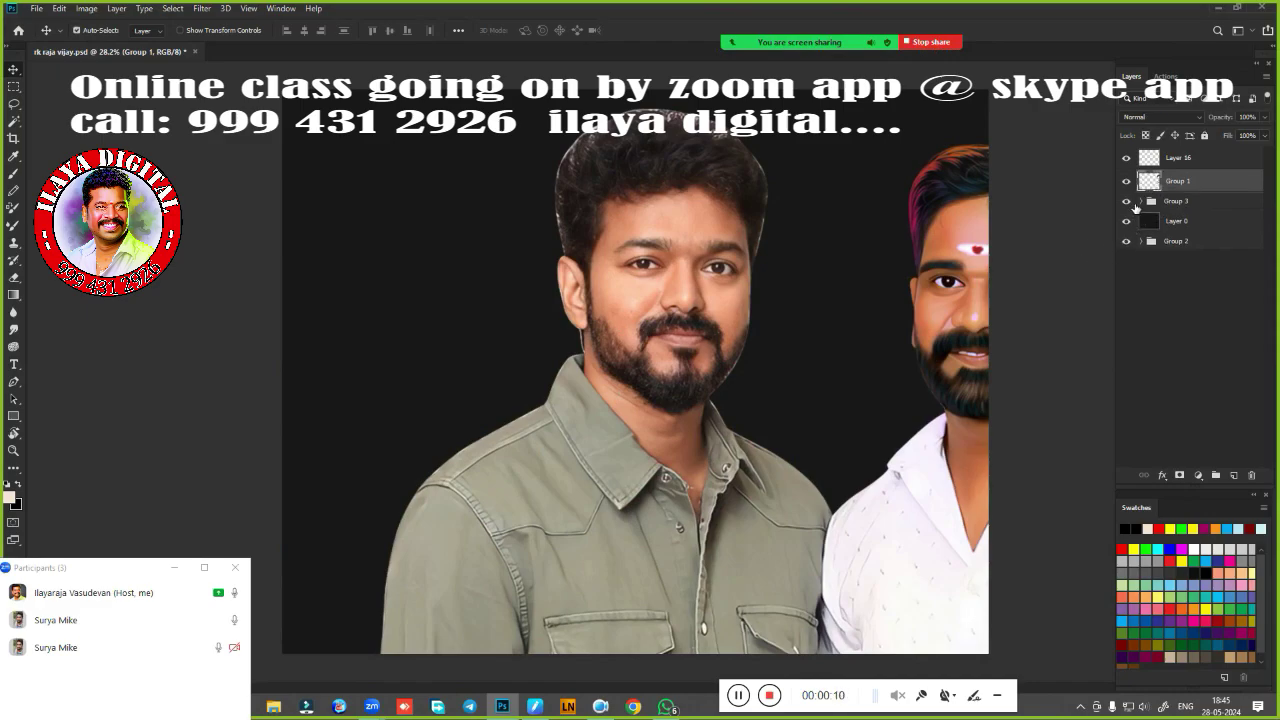
pyautogui.click(1126, 203)
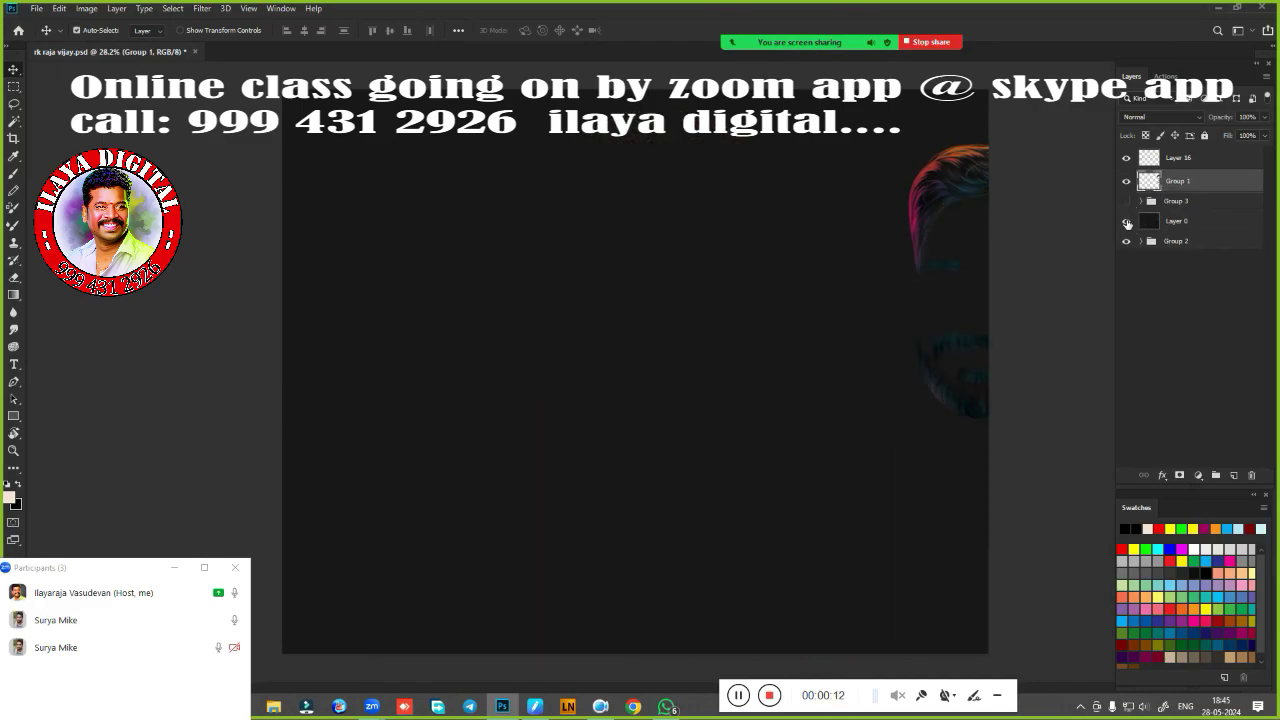
pyautogui.click(1126, 201)
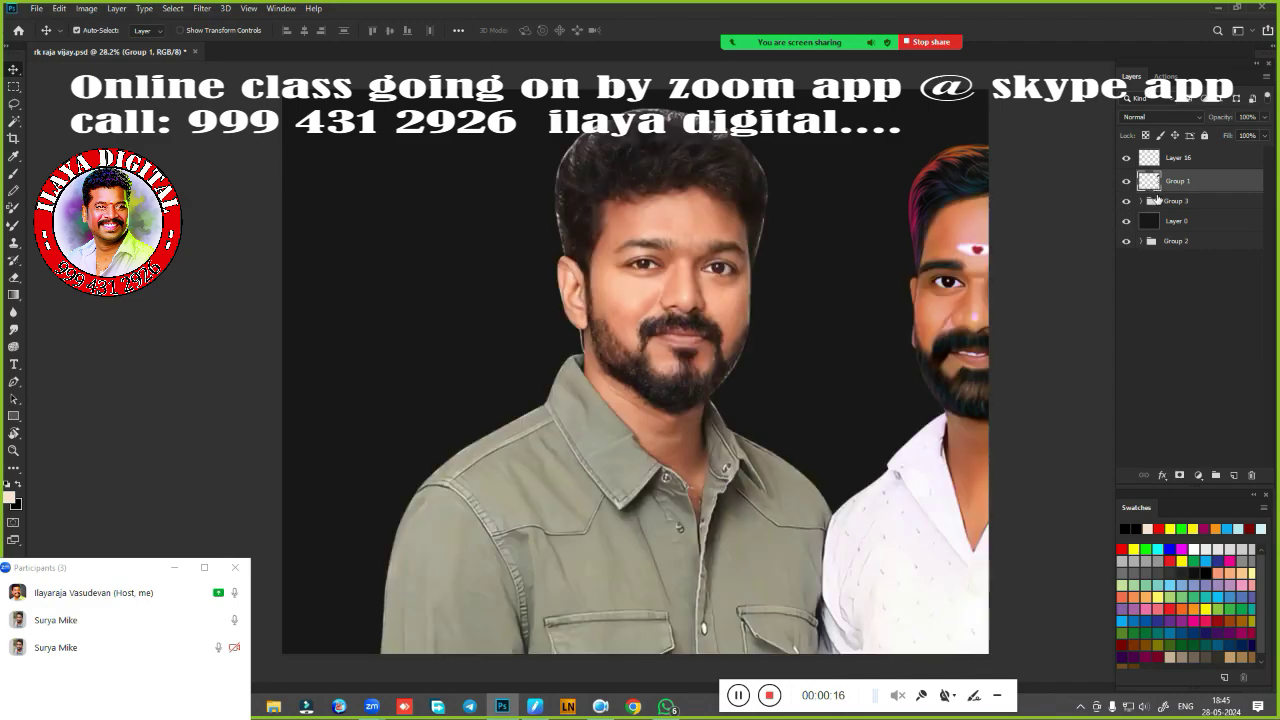
pyautogui.press('Delete')
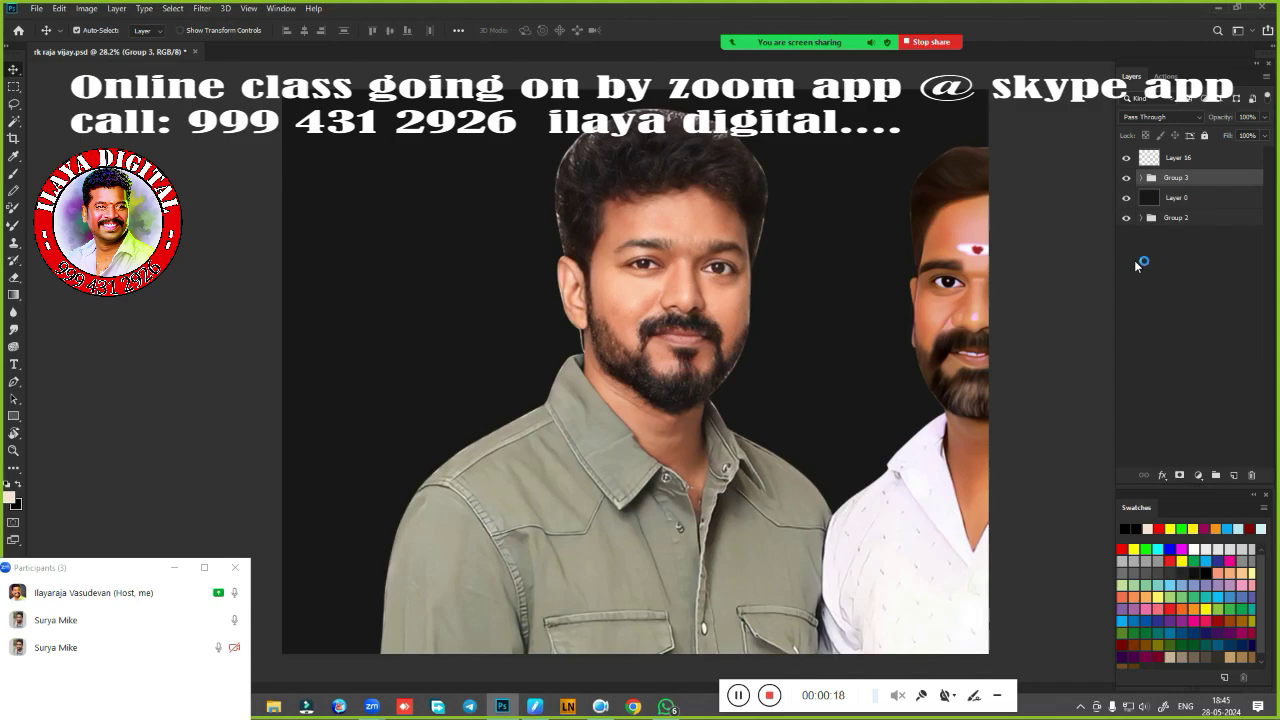
pyautogui.hotkey('ctrl', 'z')
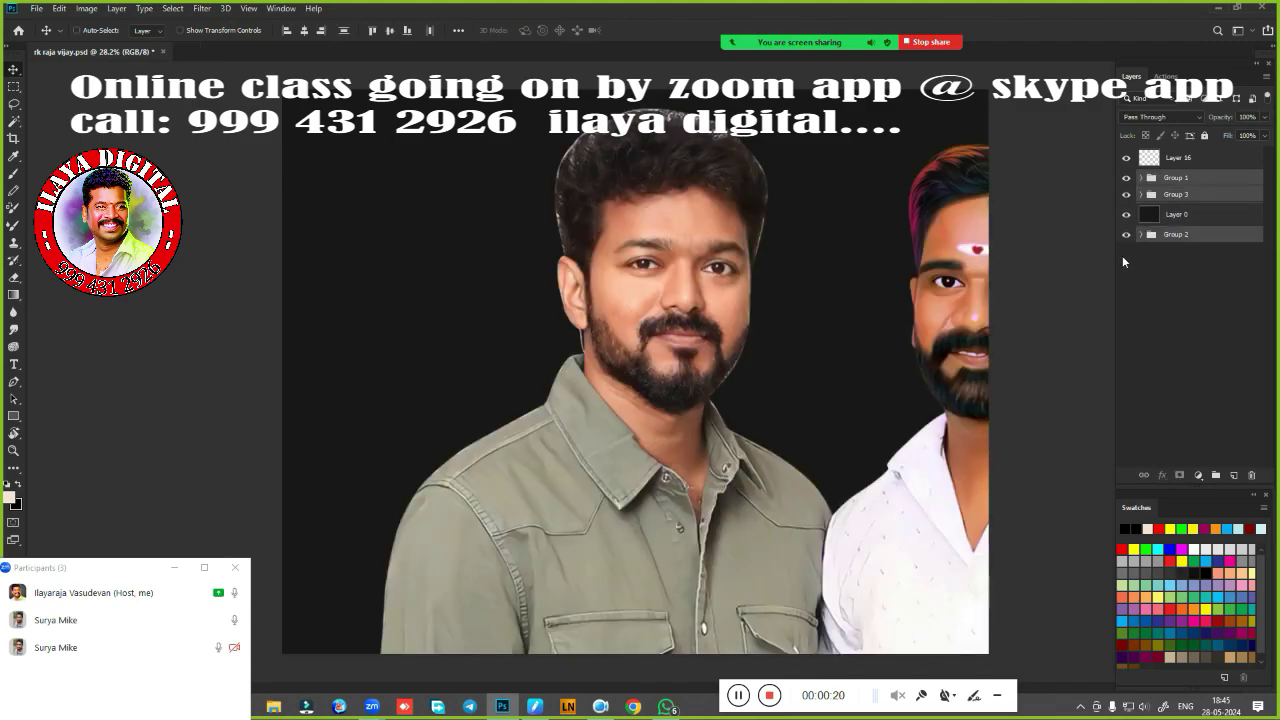
# Hide Group 1's hair overlay and inspect Group 3 by toggling and expanding it.
pyautogui.click(1205, 194)
pyautogui.click(1205, 182)
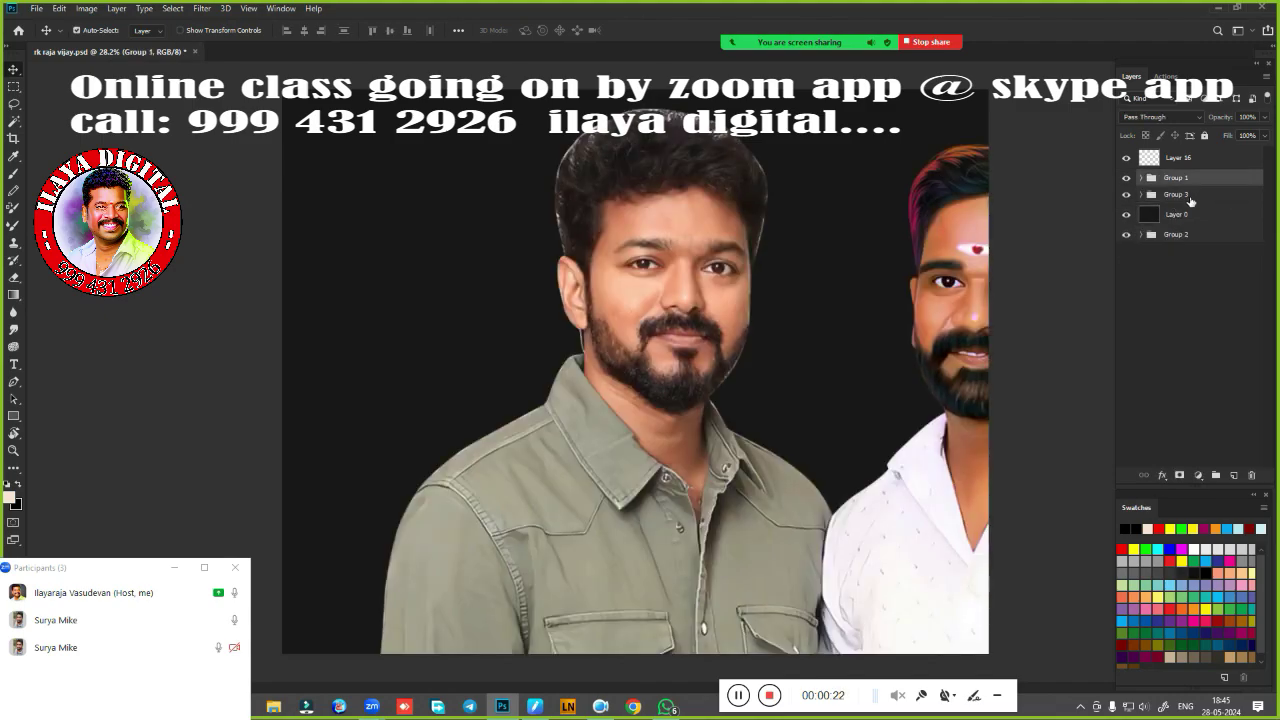
pyautogui.click(1127, 177)
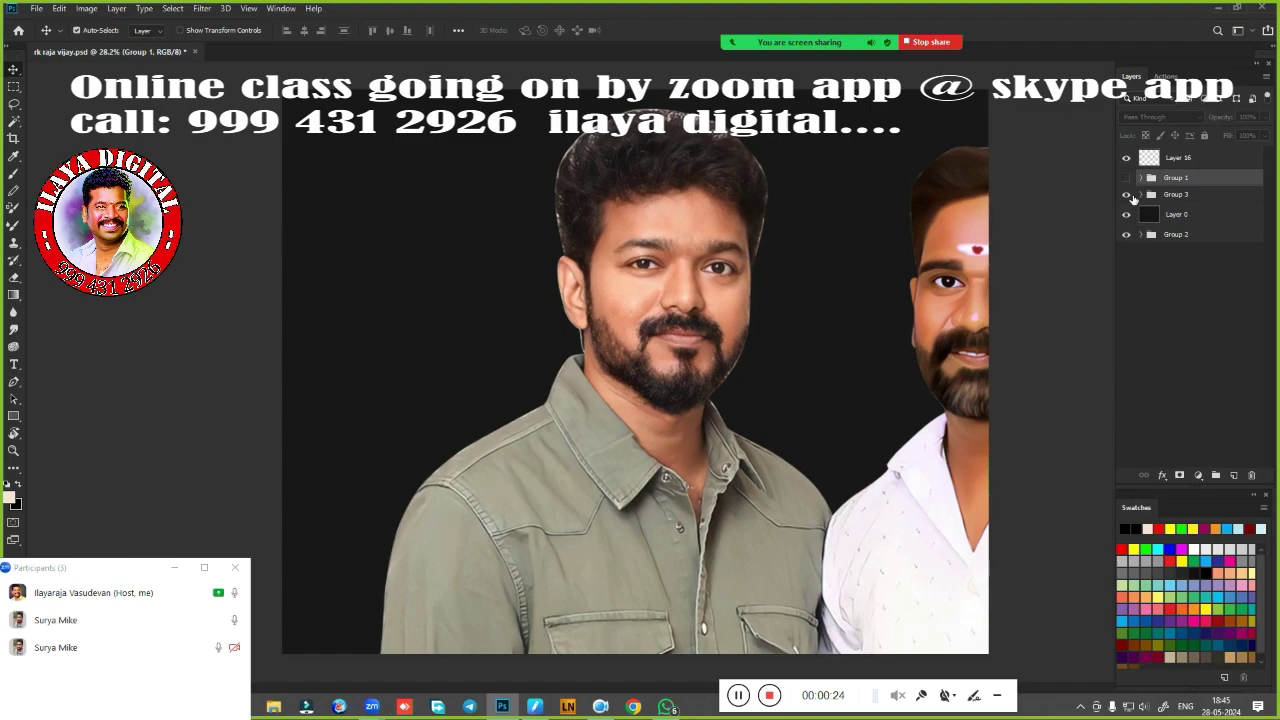
pyautogui.click(1127, 195)
pyautogui.click(1127, 196)
pyautogui.click(1141, 196)
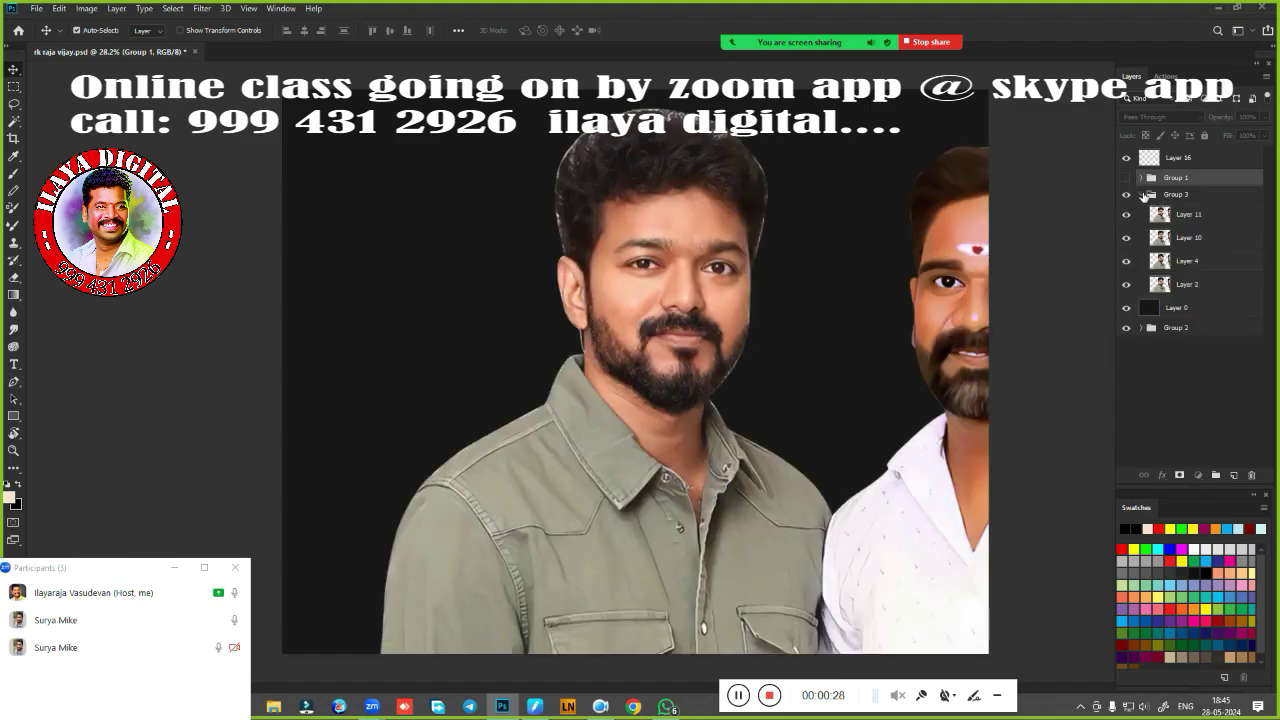
pyautogui.click(1142, 195)
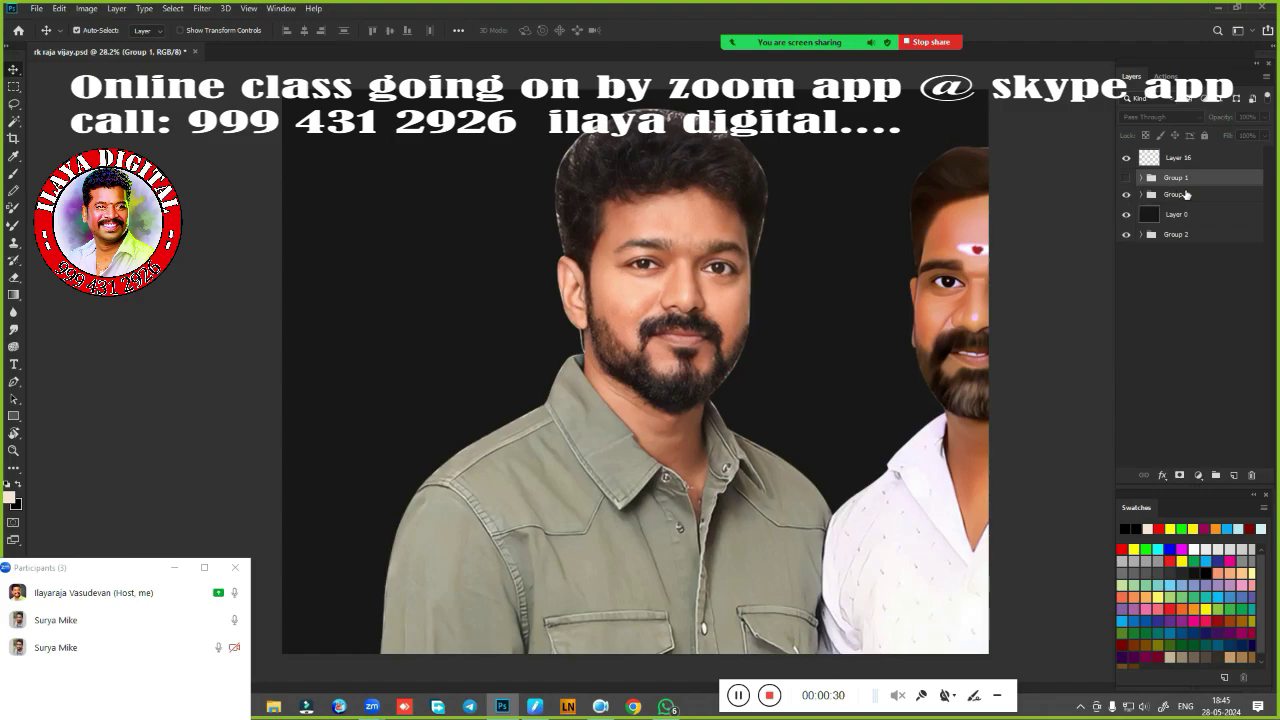
# Duplicate Group 3, merge the copy into one layer, and raise it above Group 1.
pyautogui.click(1185, 194)
pyautogui.hotkey('ctrl', 'j')
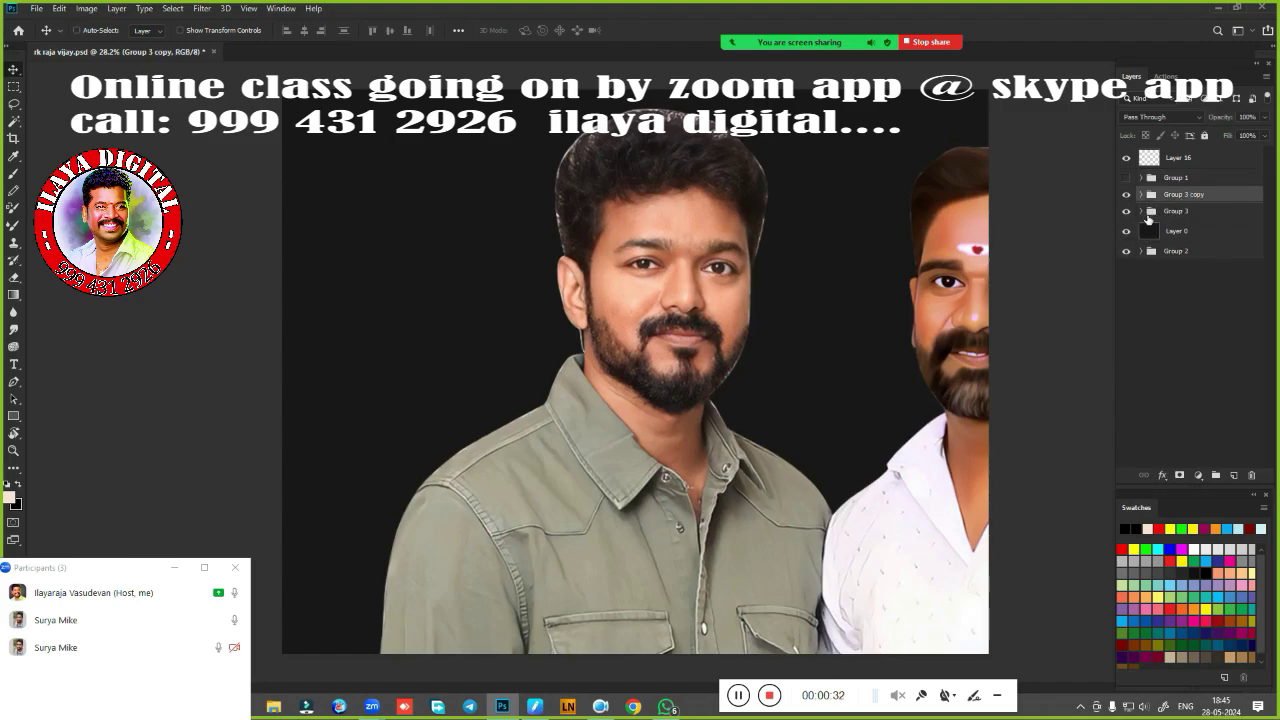
pyautogui.hotkey('ctrl', 'e')
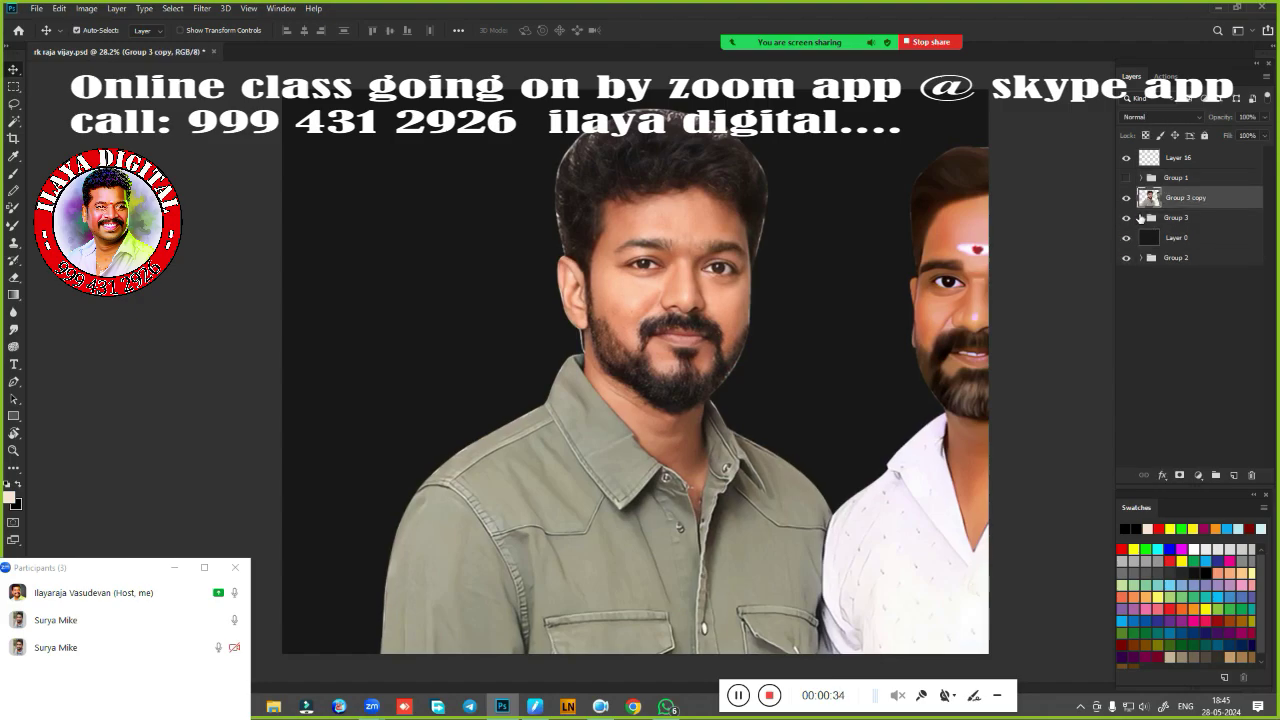
pyautogui.hotkey('ctrl', ']')
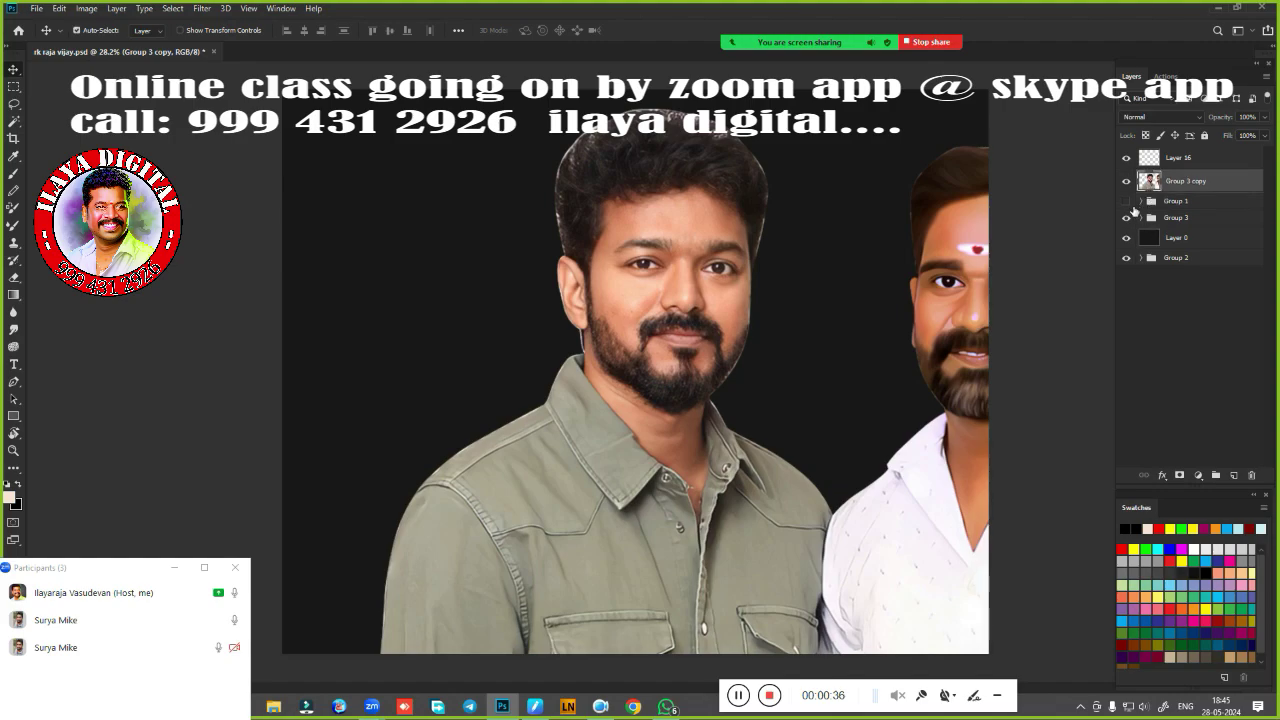
# Hide Groups 1 and 3, then lasso and delete the right-hand man from Group 3 copy.
pyautogui.moveTo(1128, 203); pyautogui.dragTo(1130, 218)
pyautogui.scroll(-3, 914, 400)
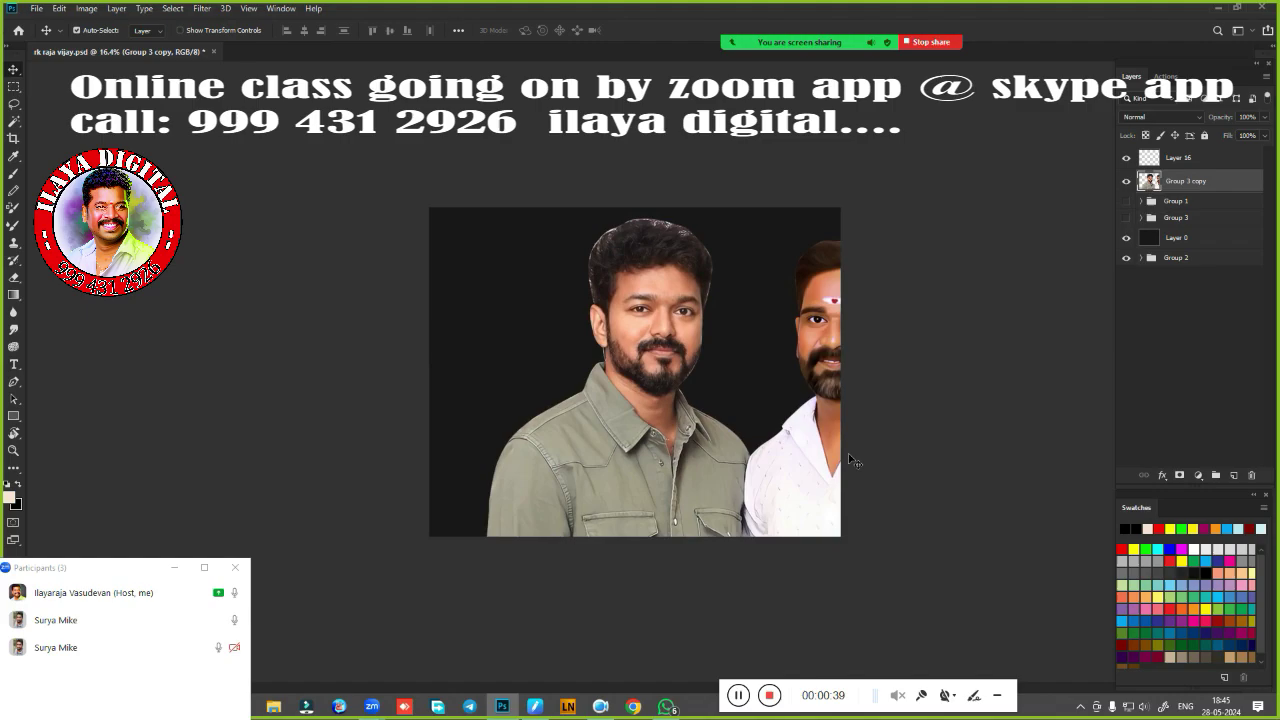
pyautogui.press('l')
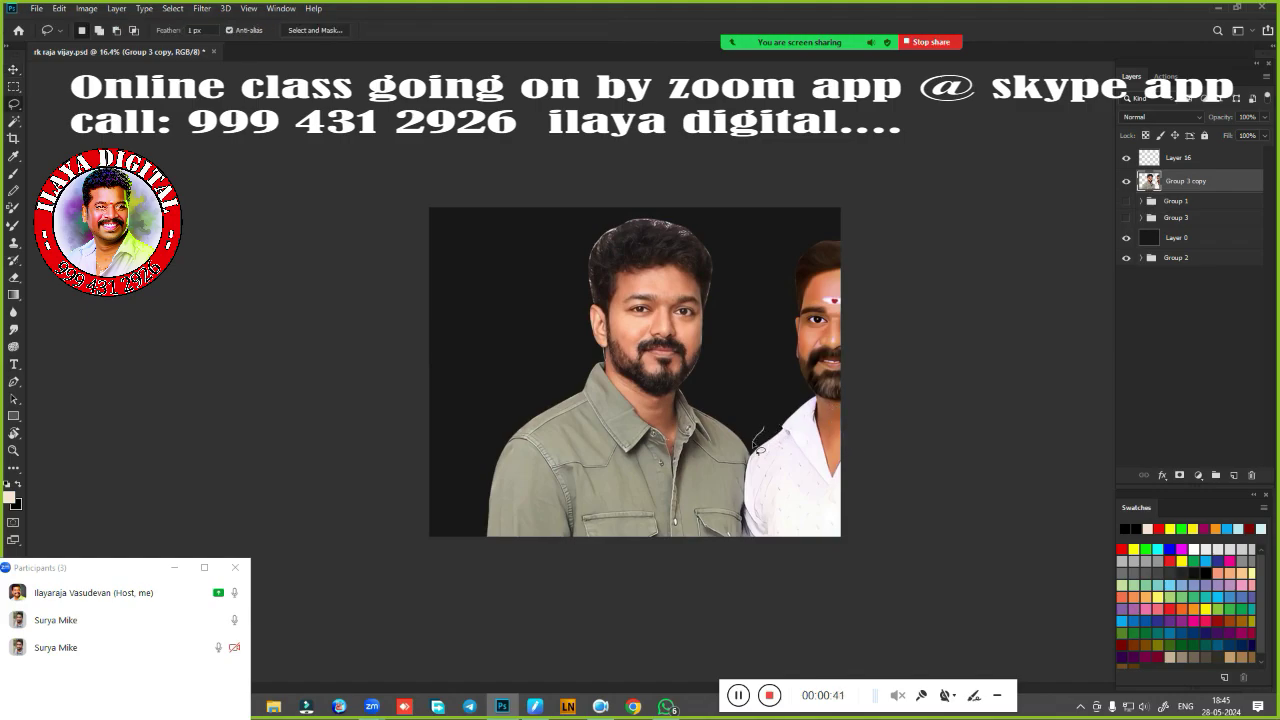
pyautogui.moveTo(771, 602); pyautogui.dragTo(895, 561)
pyautogui.press('Delete')
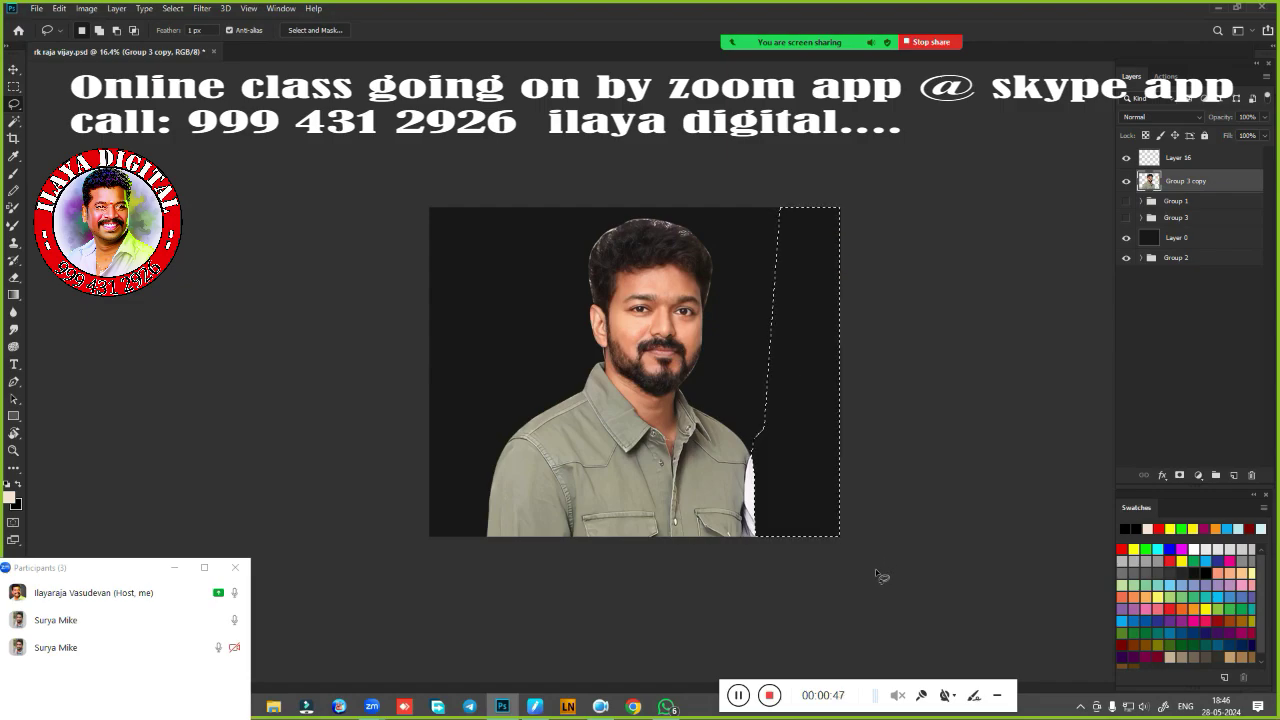
pyautogui.hotkey('ctrl', 'd')
# Zoom in to inspect the nose, zoom back out, and duplicate Group 3 copy as Group 3 copy 2.
pyautogui.scroll(2, 803, 385)
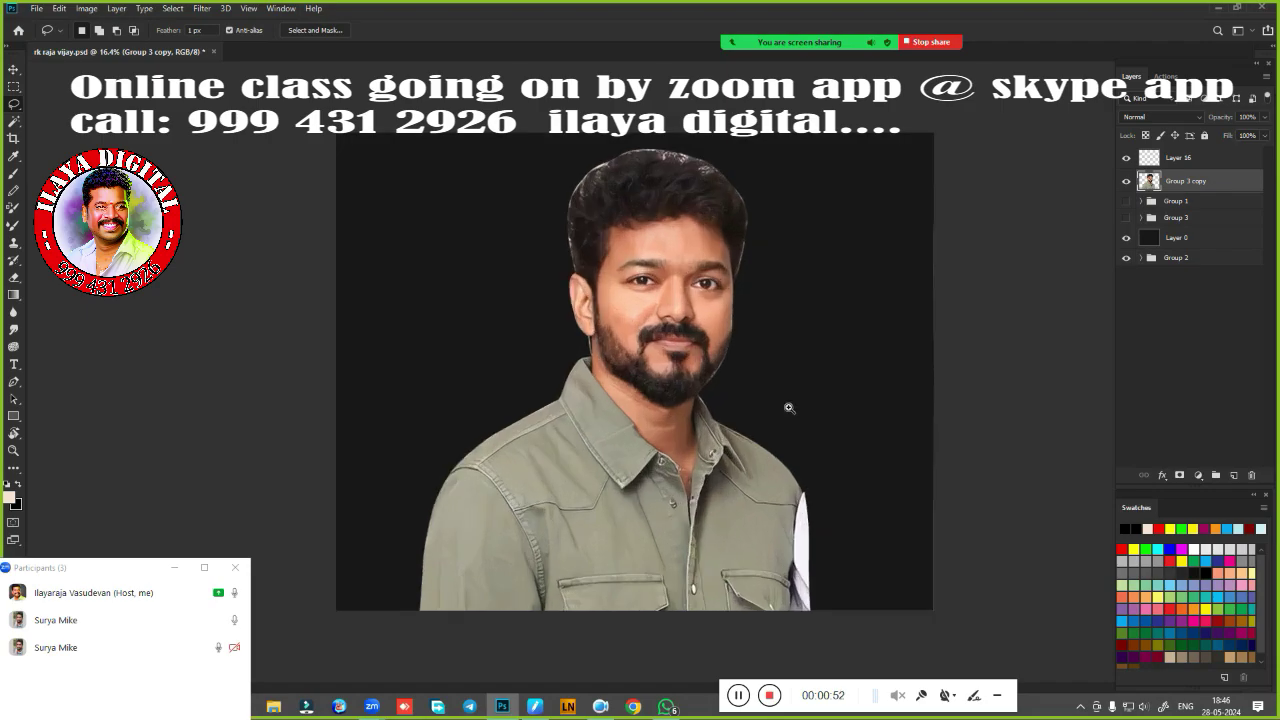
pyautogui.scroll(2, 815, 380)
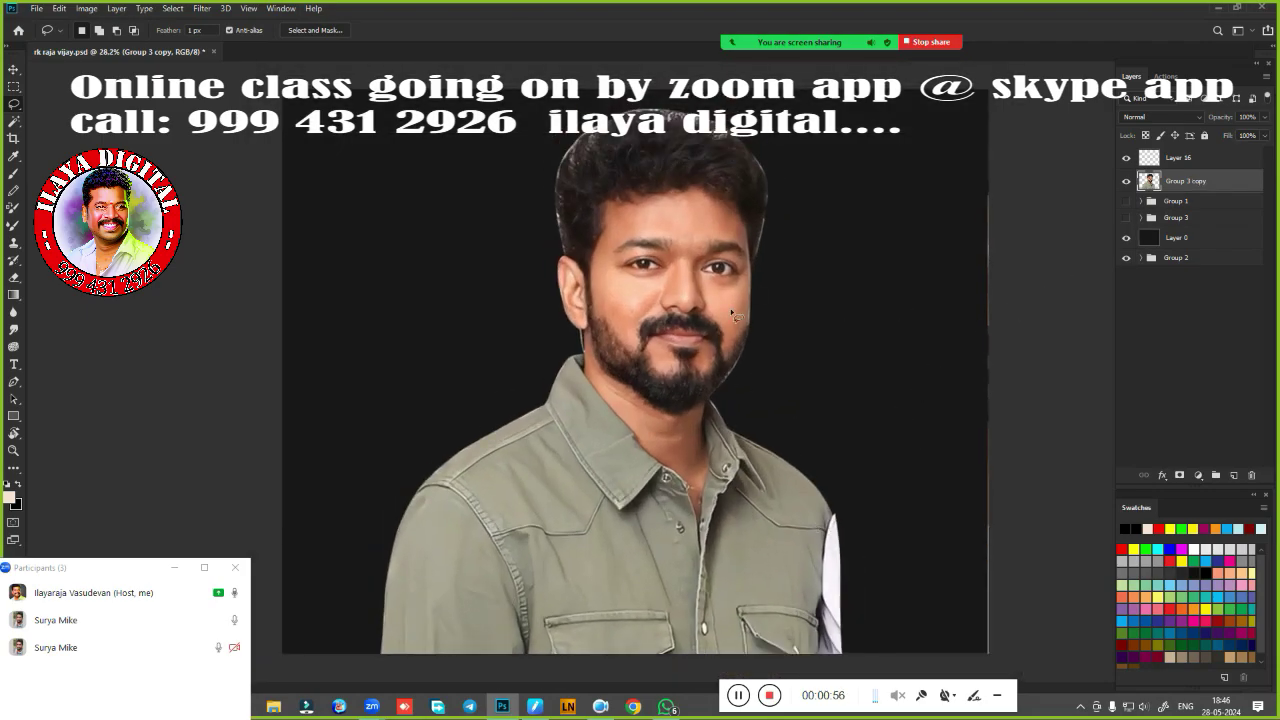
pyautogui.scroll(3, 740, 318)
pyautogui.scroll(1, 760, 322)
pyautogui.scroll(-1, 780, 328)
pyautogui.scroll(3, 804, 336)
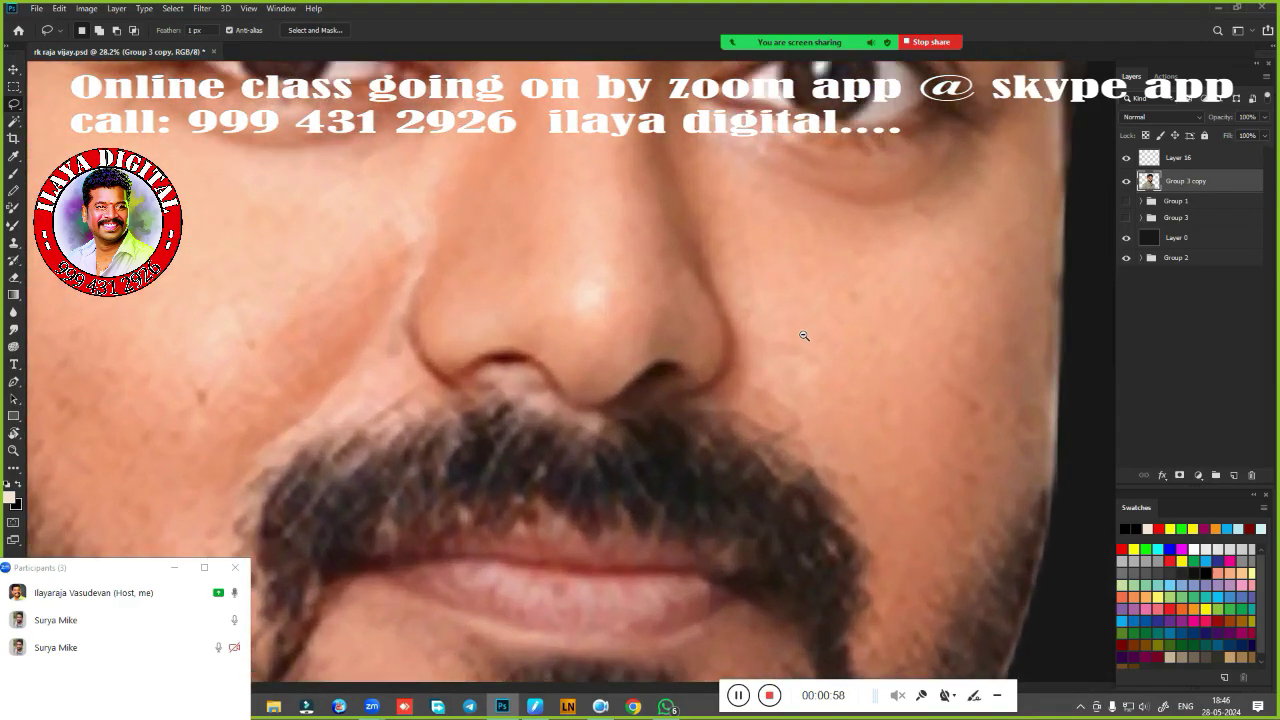
pyautogui.scroll(-1, 805, 337)
pyautogui.scroll(-2, 808, 340)
pyautogui.scroll(-1, 815, 346)
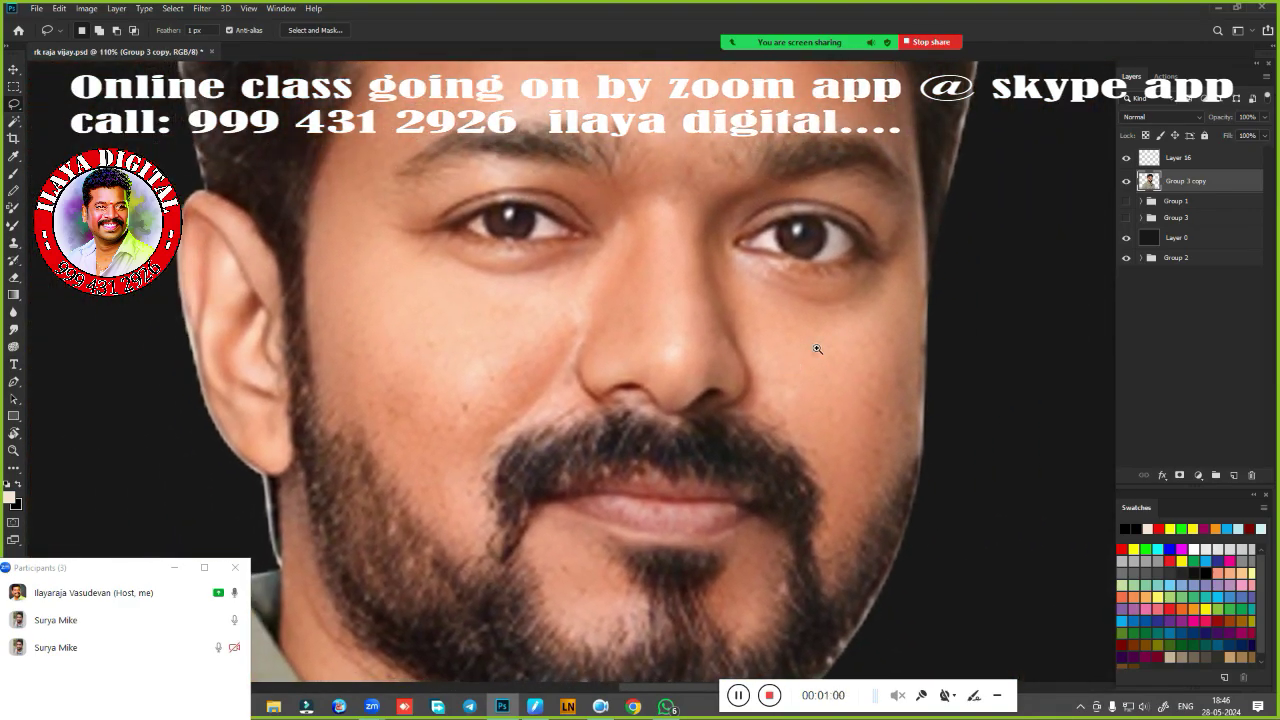
pyautogui.scroll(-4, 820, 340)
pyautogui.scroll(-1, 843, 317)
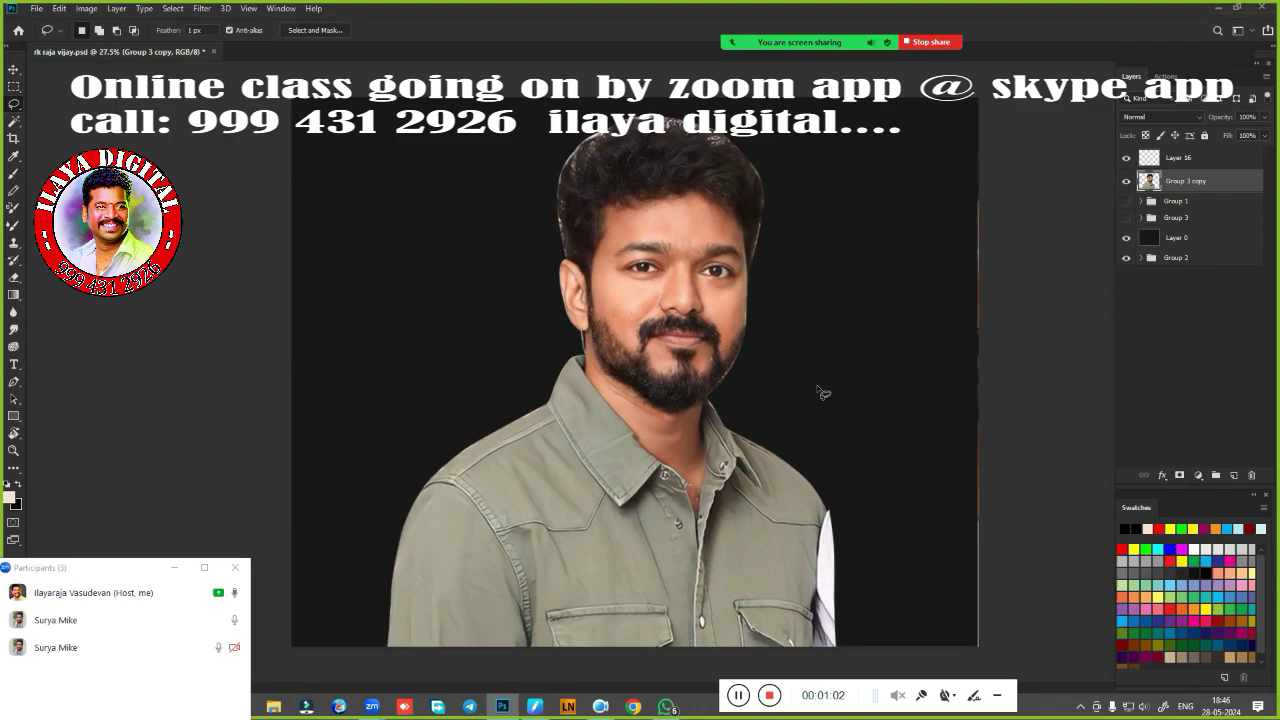
pyautogui.hotkey('ctrl', 'j')
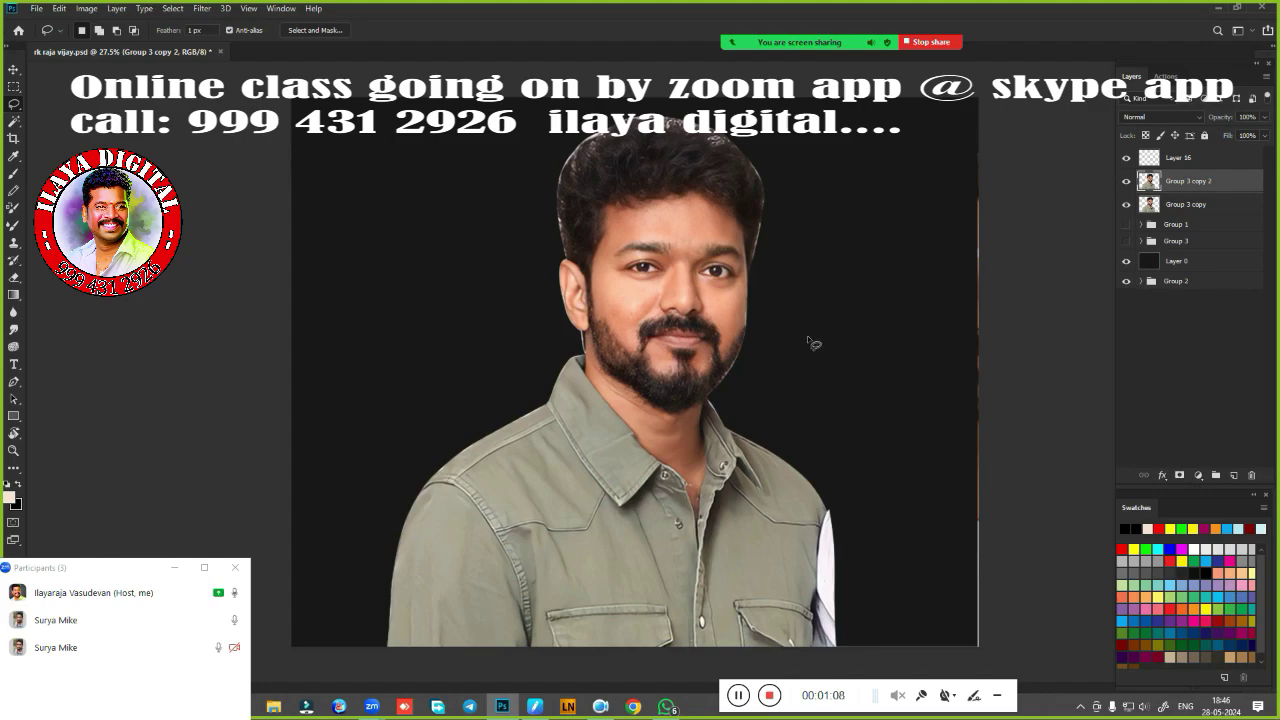
# Load and clear the portrait outline selection, zoom in, and browse the Filter menu without choosing.
pyautogui.keyDown('ctrl'); pyautogui.click(1148, 186); pyautogui.keyUp('ctrl')
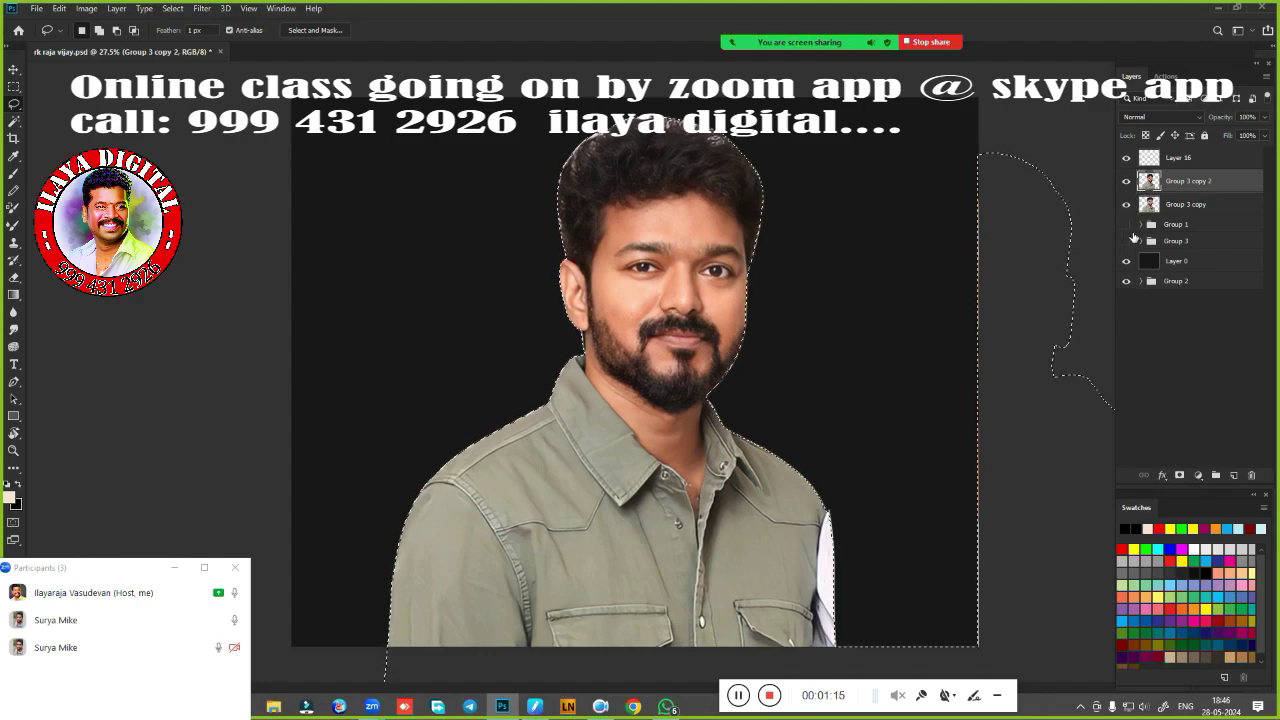
pyautogui.hotkey('ctrl', 'd')
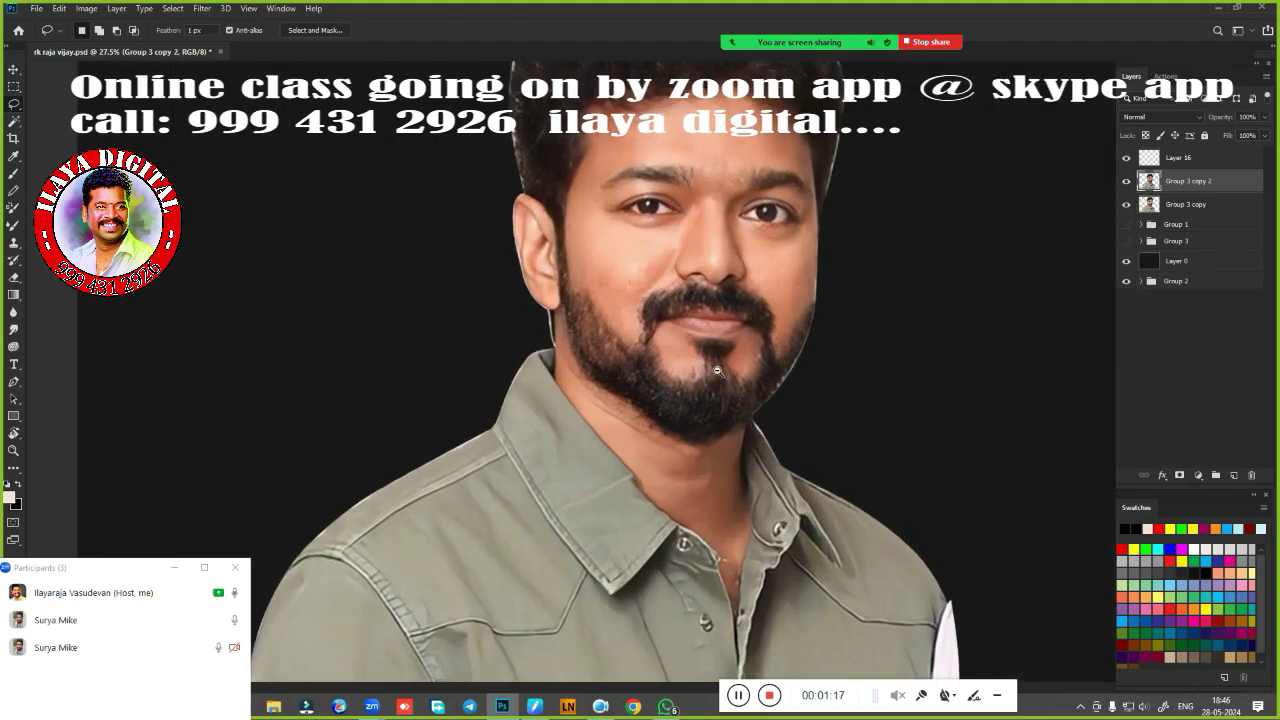
pyautogui.scroll(5, 727, 455)
pyautogui.scroll(3, 691, 366)
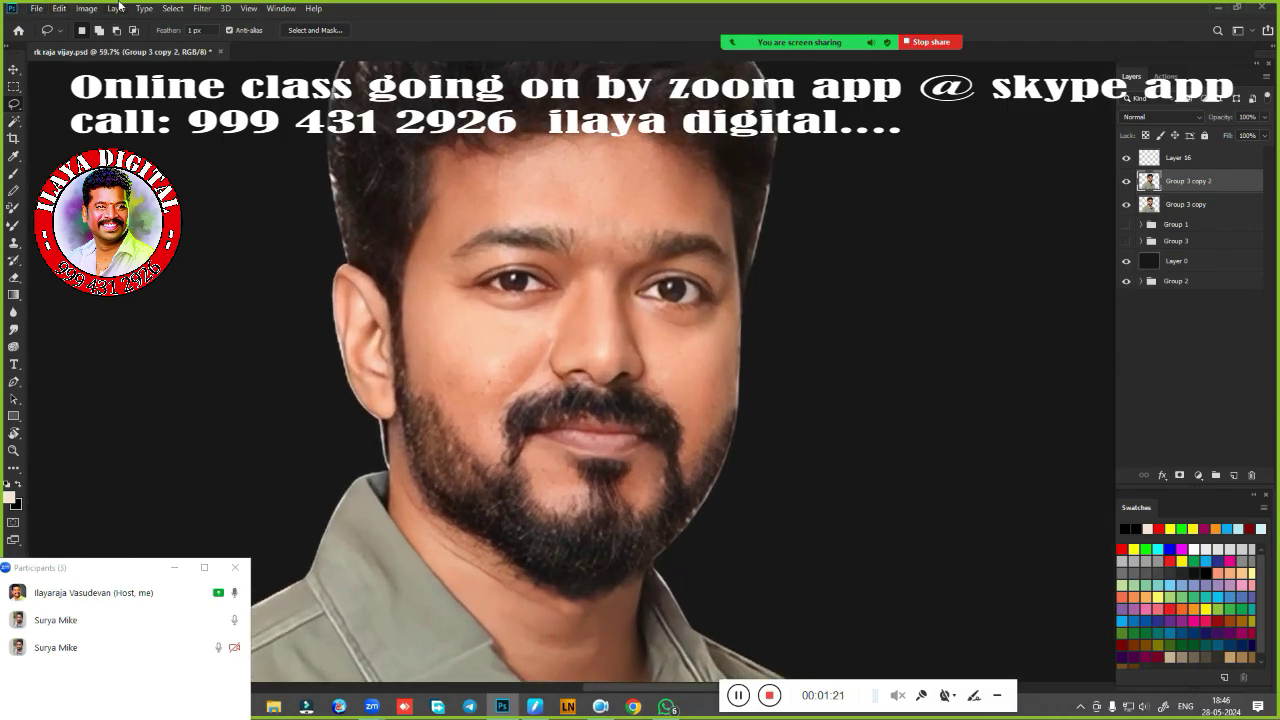
pyautogui.click(200, 9)
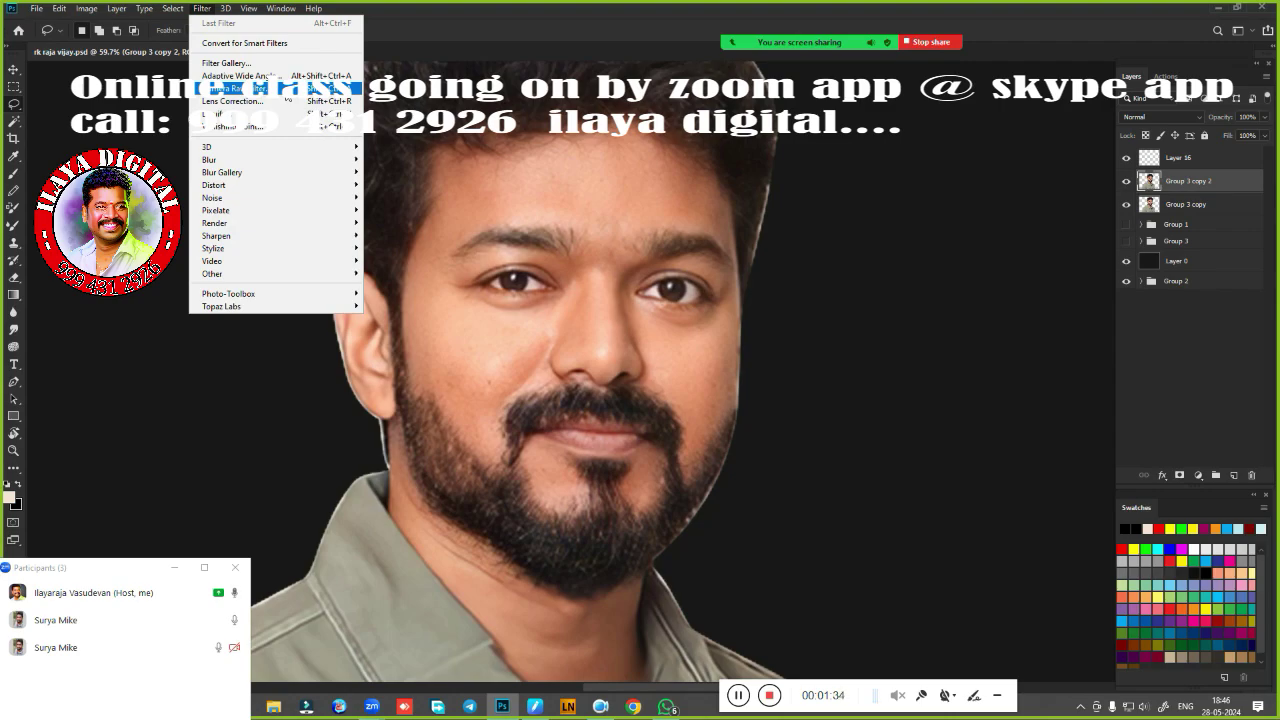
pyautogui.press('Escape')
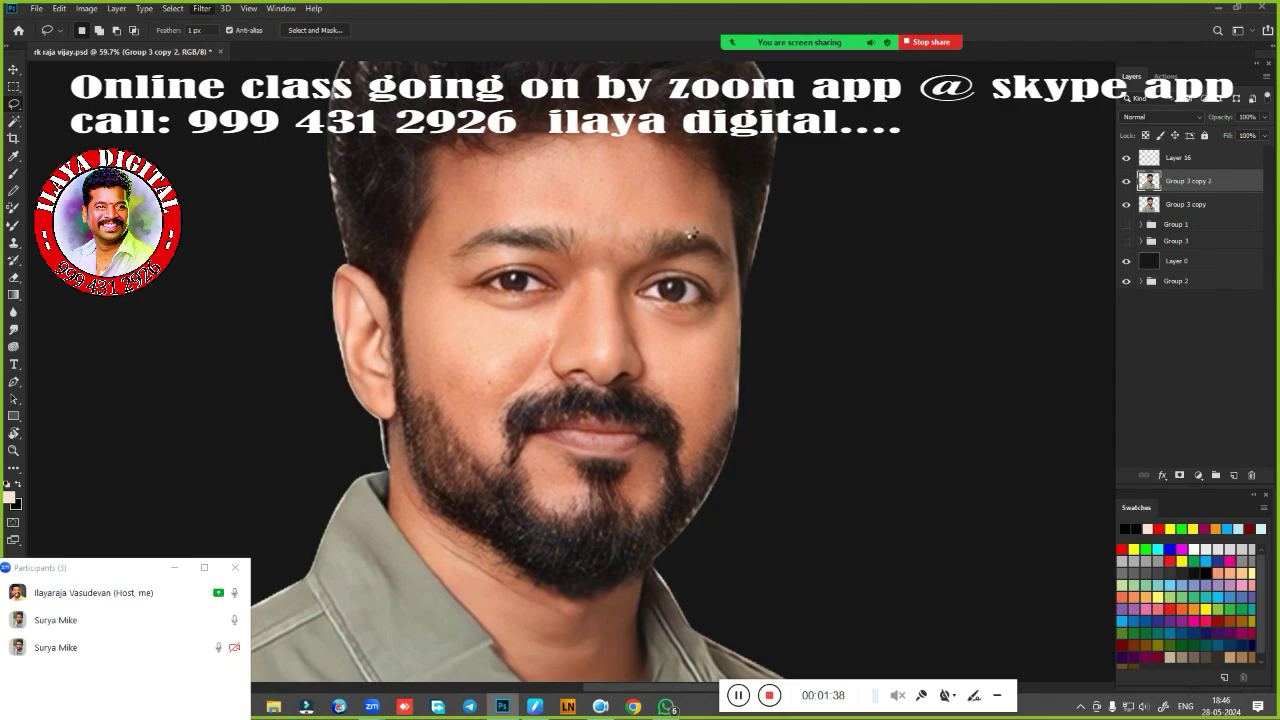
# In the Camera Raw filter, zoom in on the face and set Clarity to about +12.
pyautogui.hotkey('ctrl', 'shift', 'a')
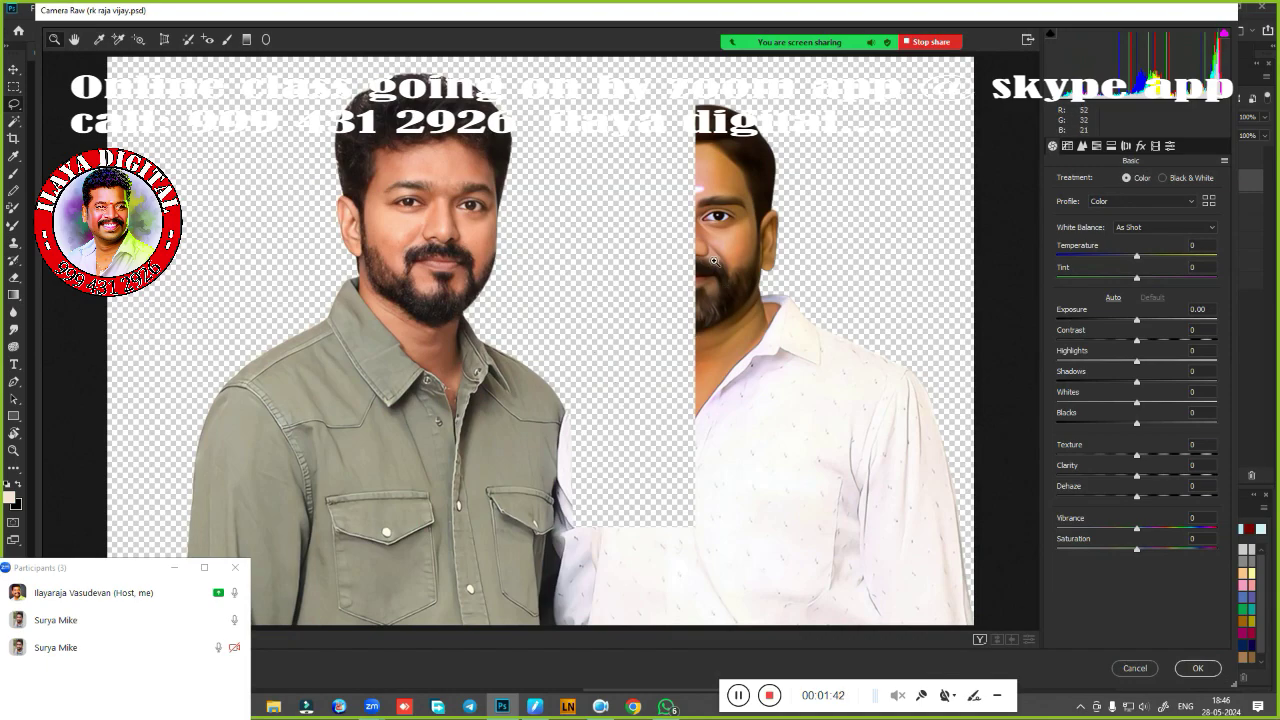
pyautogui.moveTo(528, 314); pyautogui.dragTo(569, 318)
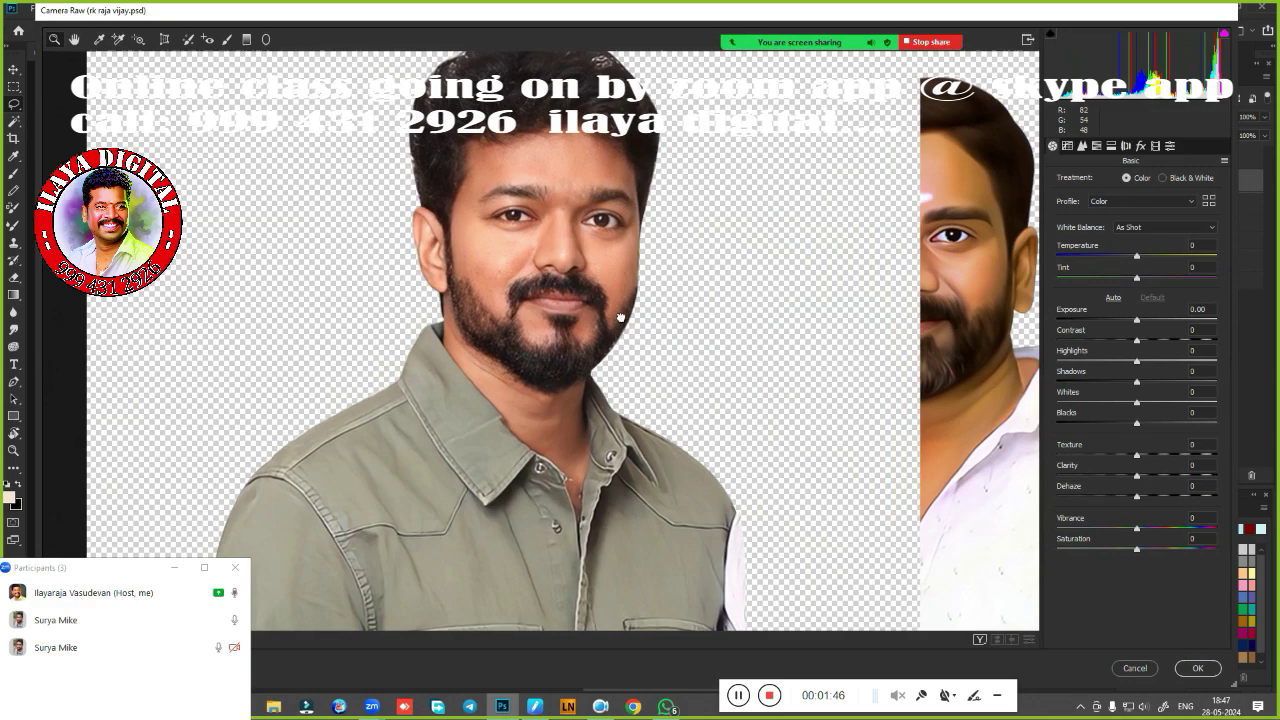
pyautogui.moveTo(569, 318); pyautogui.dragTo(778, 361)
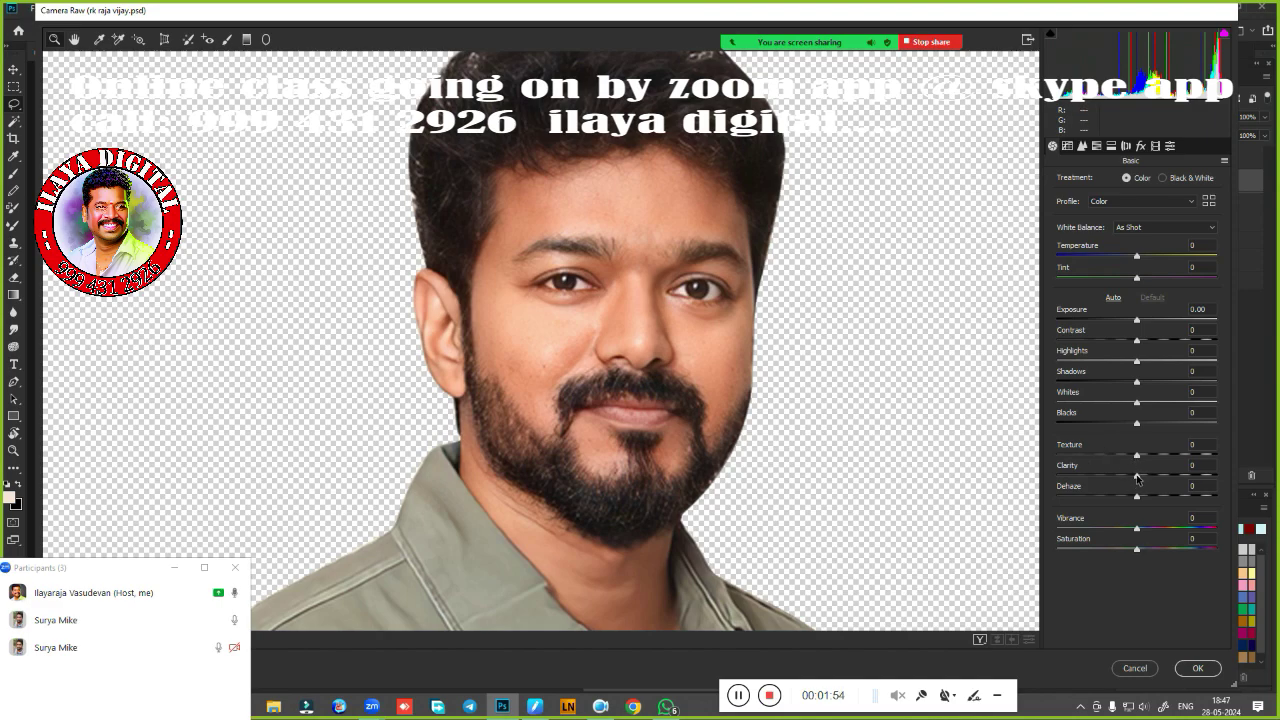
pyautogui.moveTo(1137, 476); pyautogui.dragTo(1193, 472)
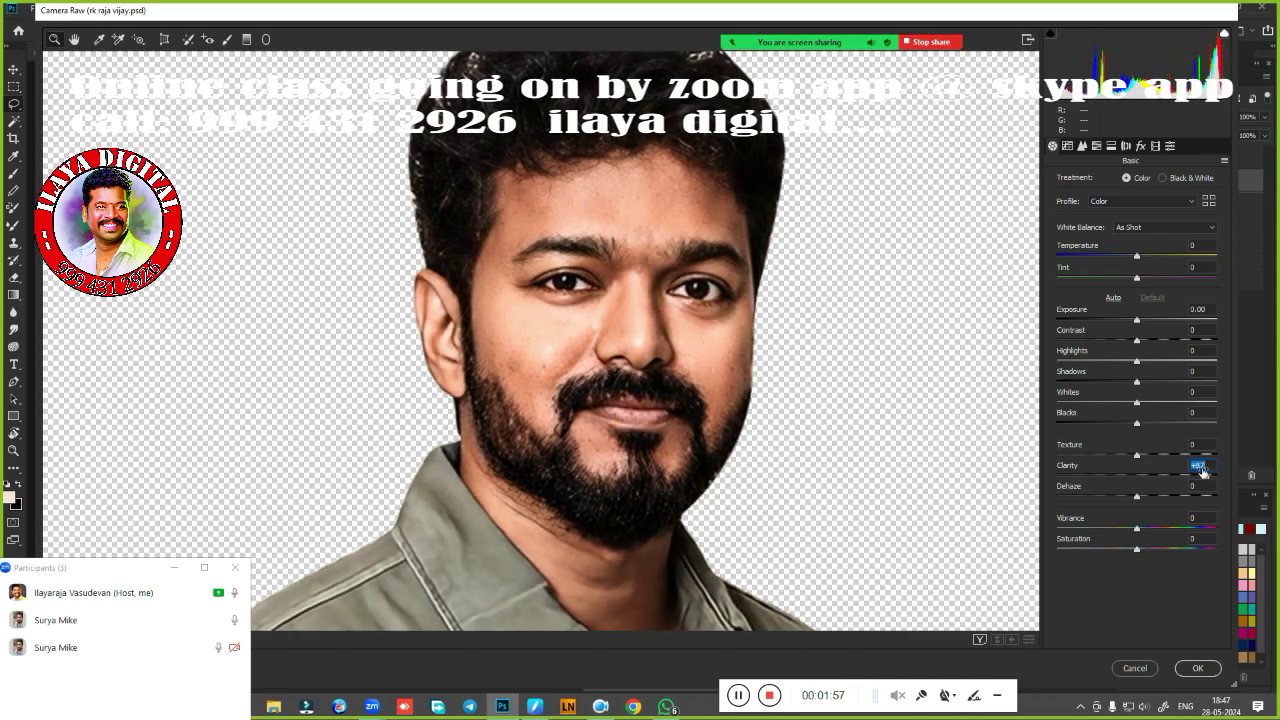
pyautogui.moveTo(1193, 472)
pyautogui.mouseDown()
pyautogui.moveTo(1080, 486)
pyautogui.moveTo(1163, 474)
pyautogui.mouseUp()
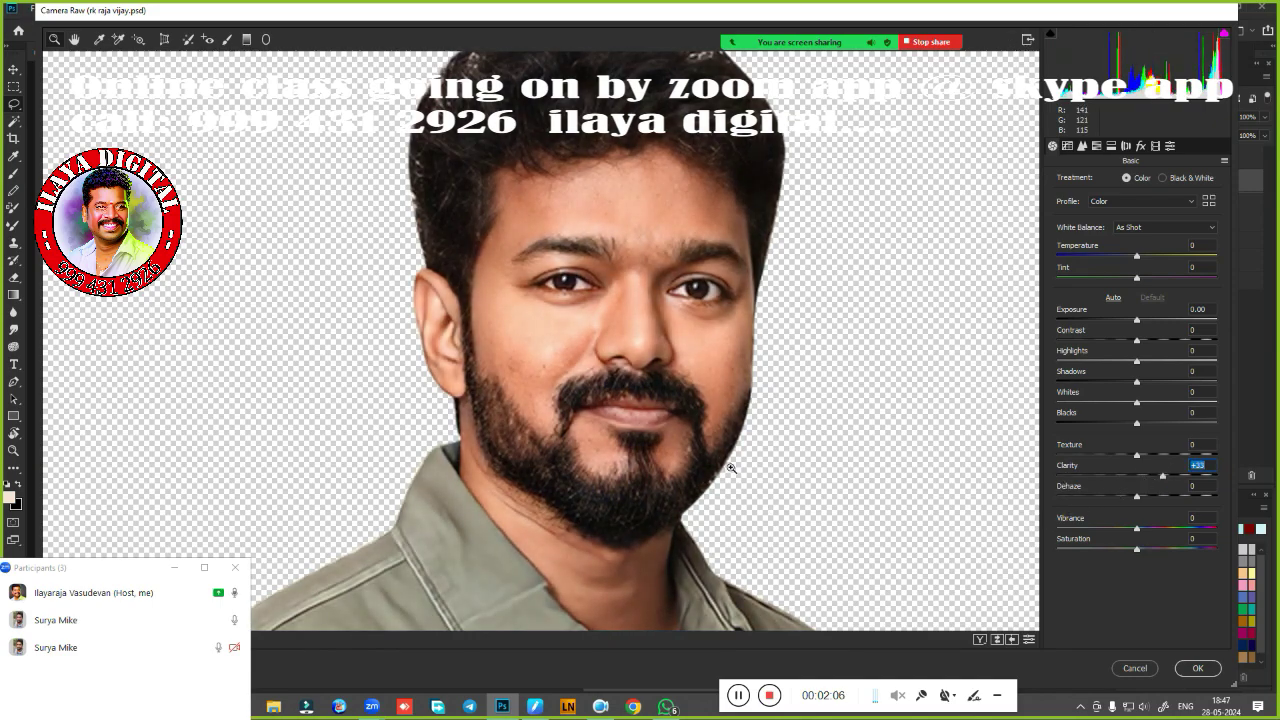
pyautogui.scroll(1, 735, 465)
pyautogui.scroll(3, 760, 443)
pyautogui.scroll(-2, 580, 360)
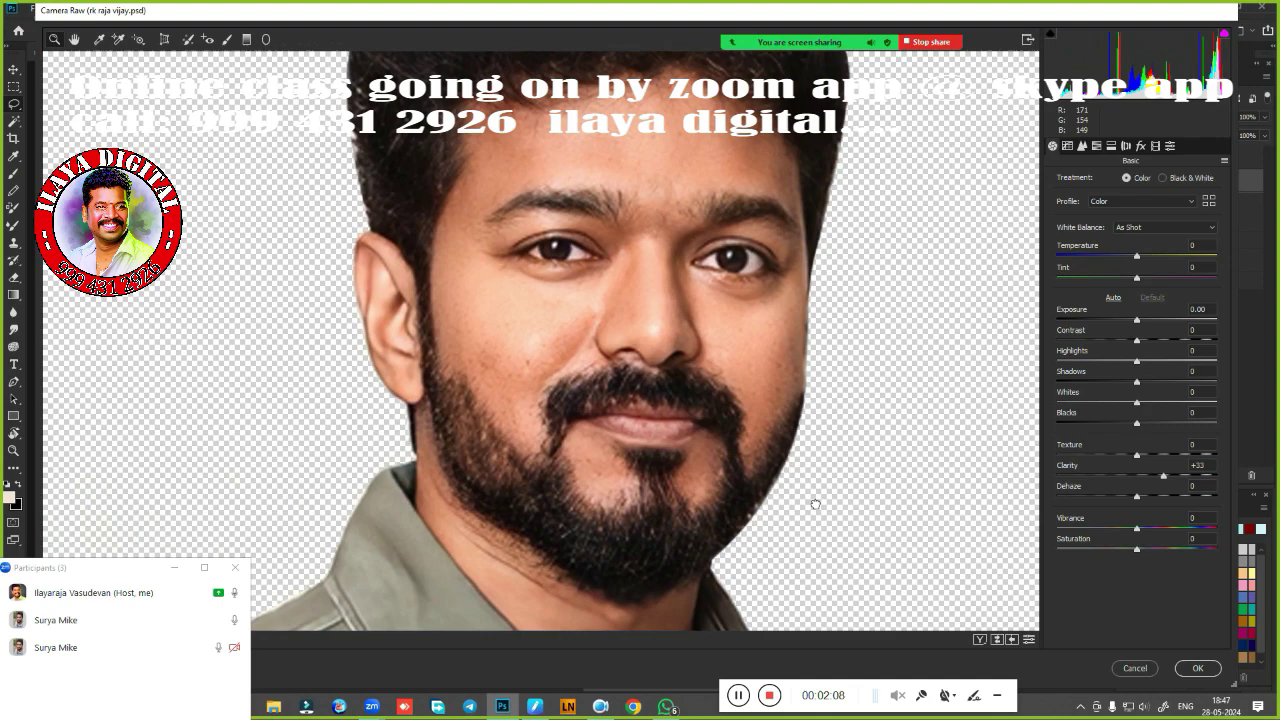
pyautogui.moveTo(1136, 495); pyautogui.dragTo(1113, 495)
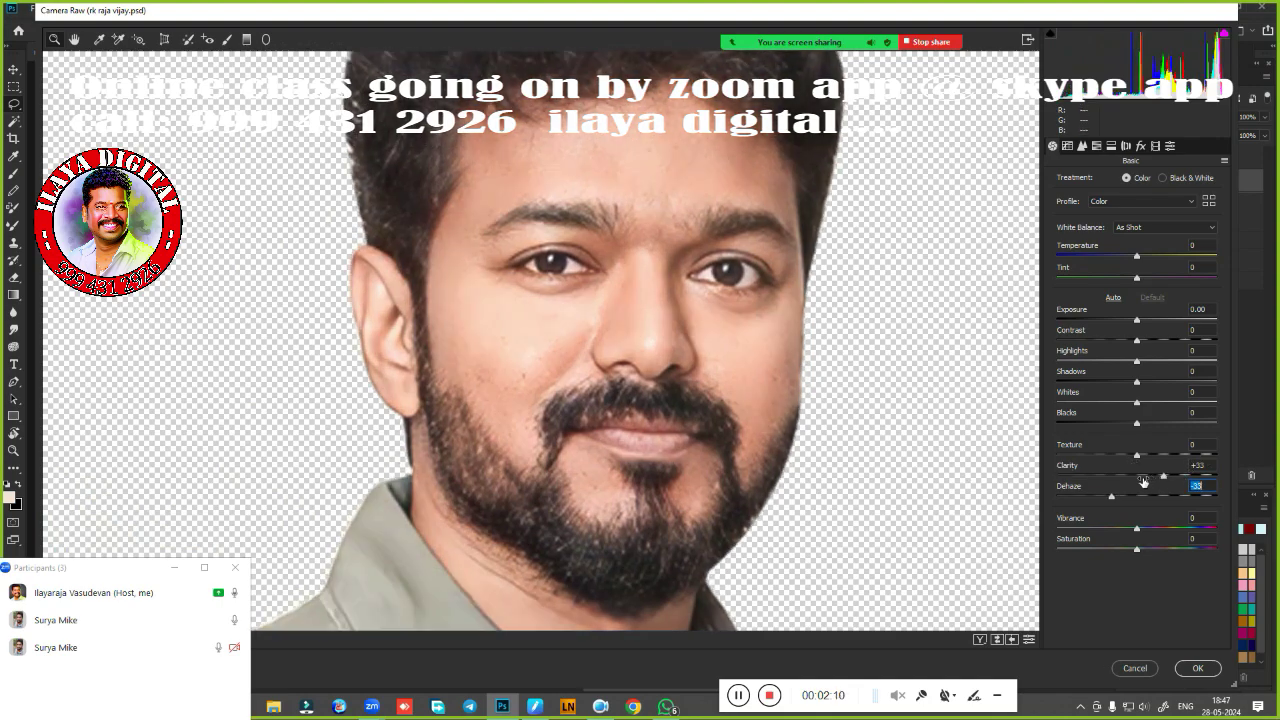
pyautogui.write('0')
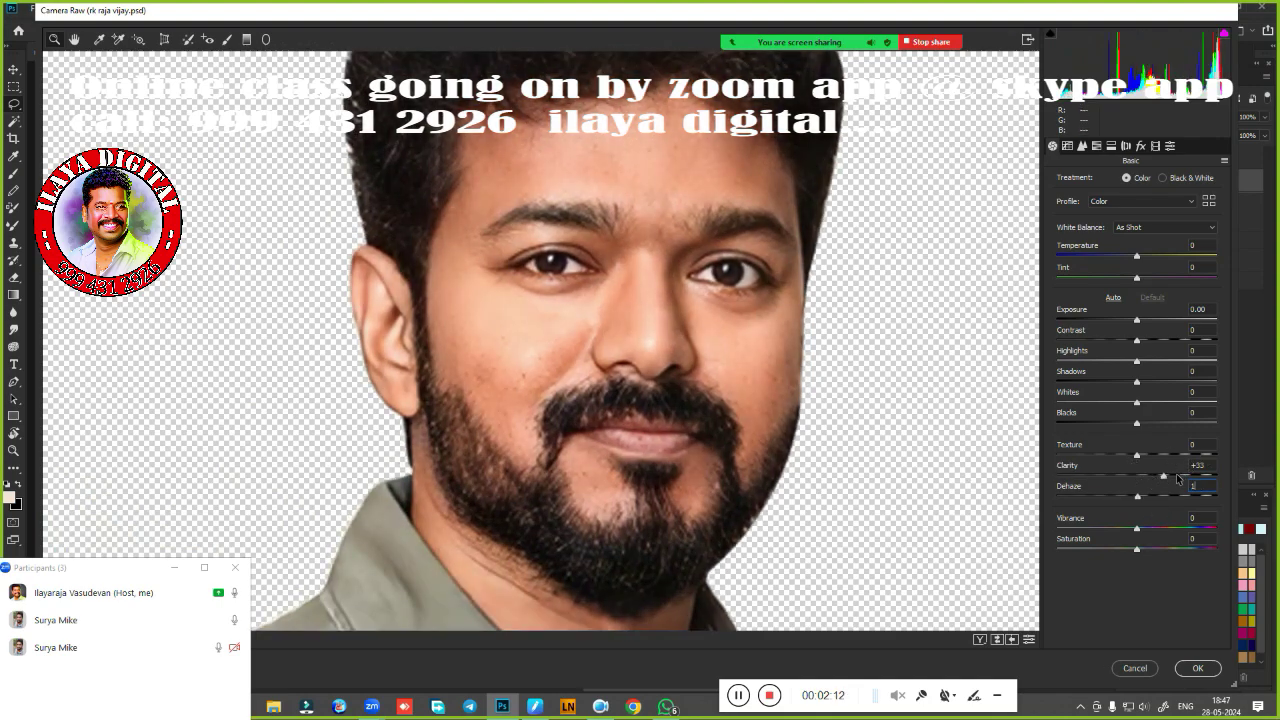
pyautogui.write('63')
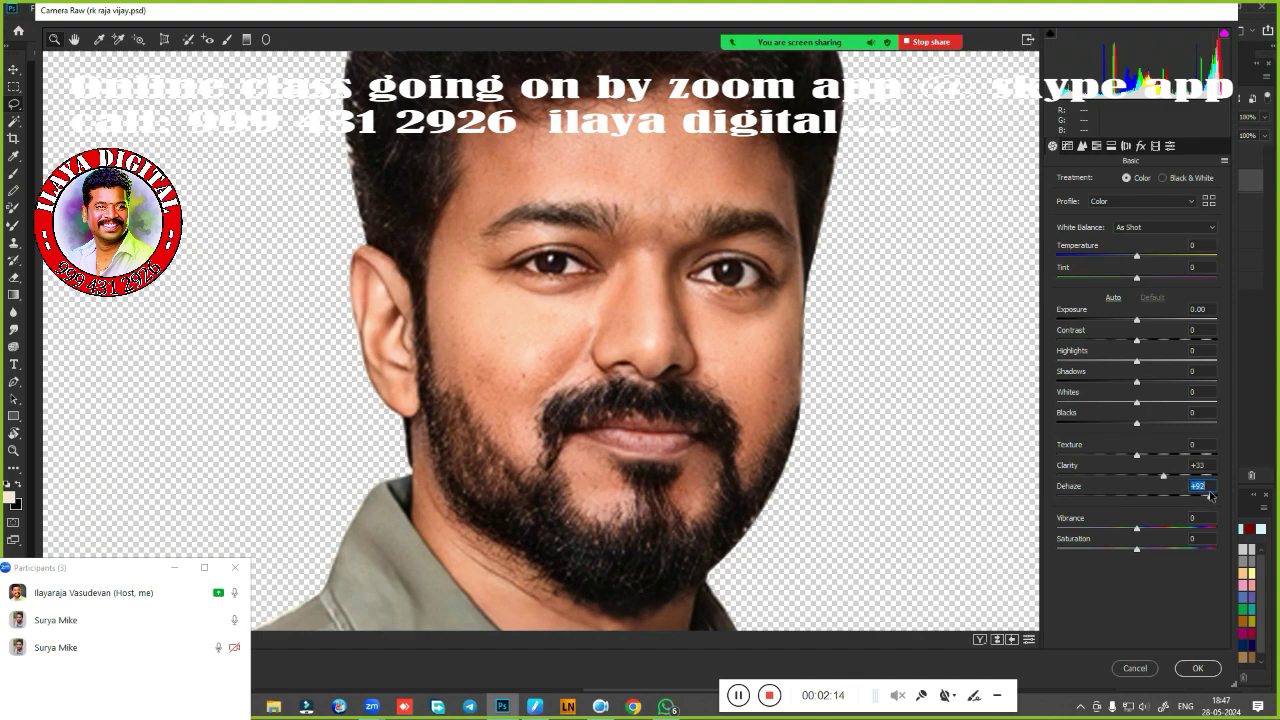
pyautogui.write('0')
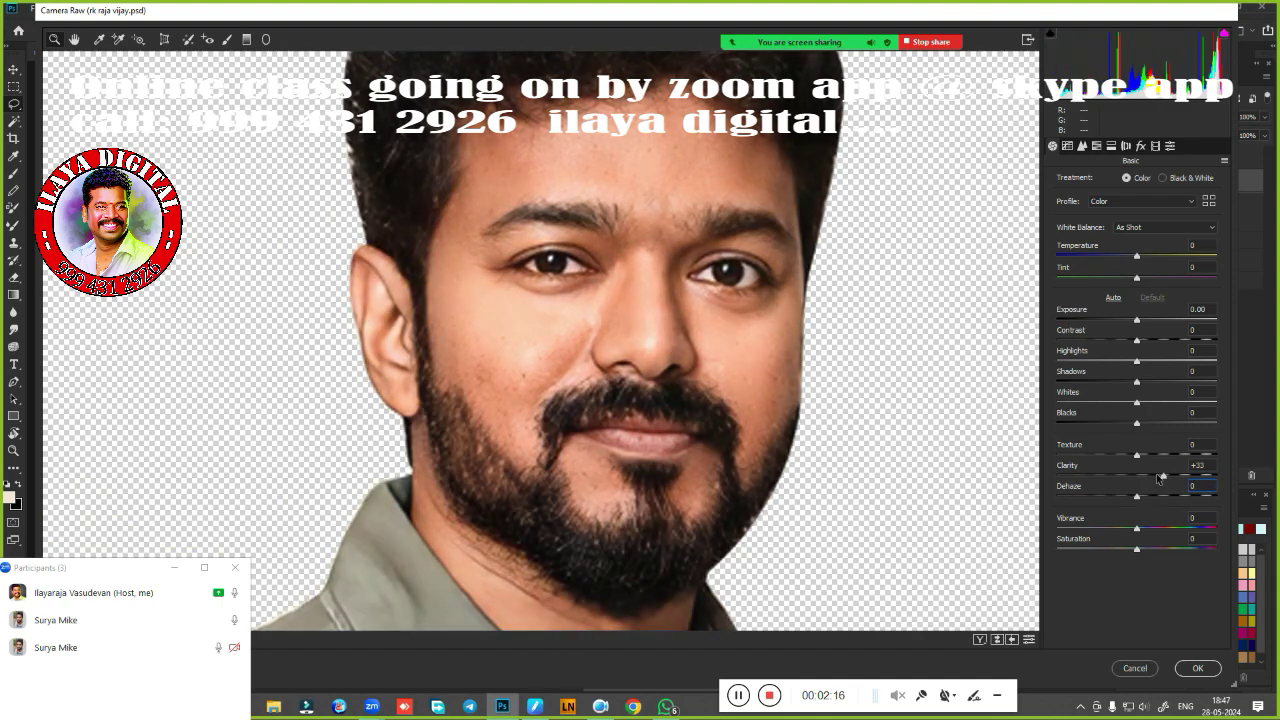
pyautogui.moveTo(1163, 478); pyautogui.dragTo(1137, 478)
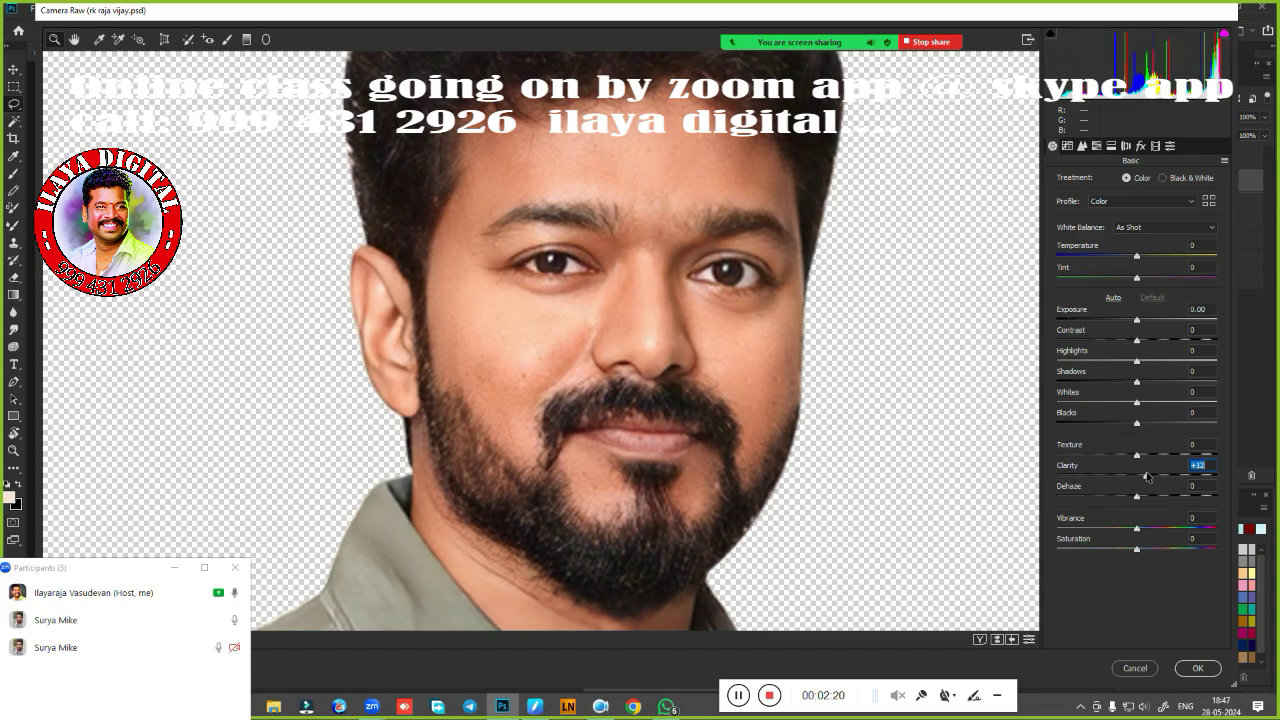
pyautogui.moveTo(1137, 478); pyautogui.dragTo(1149, 476)
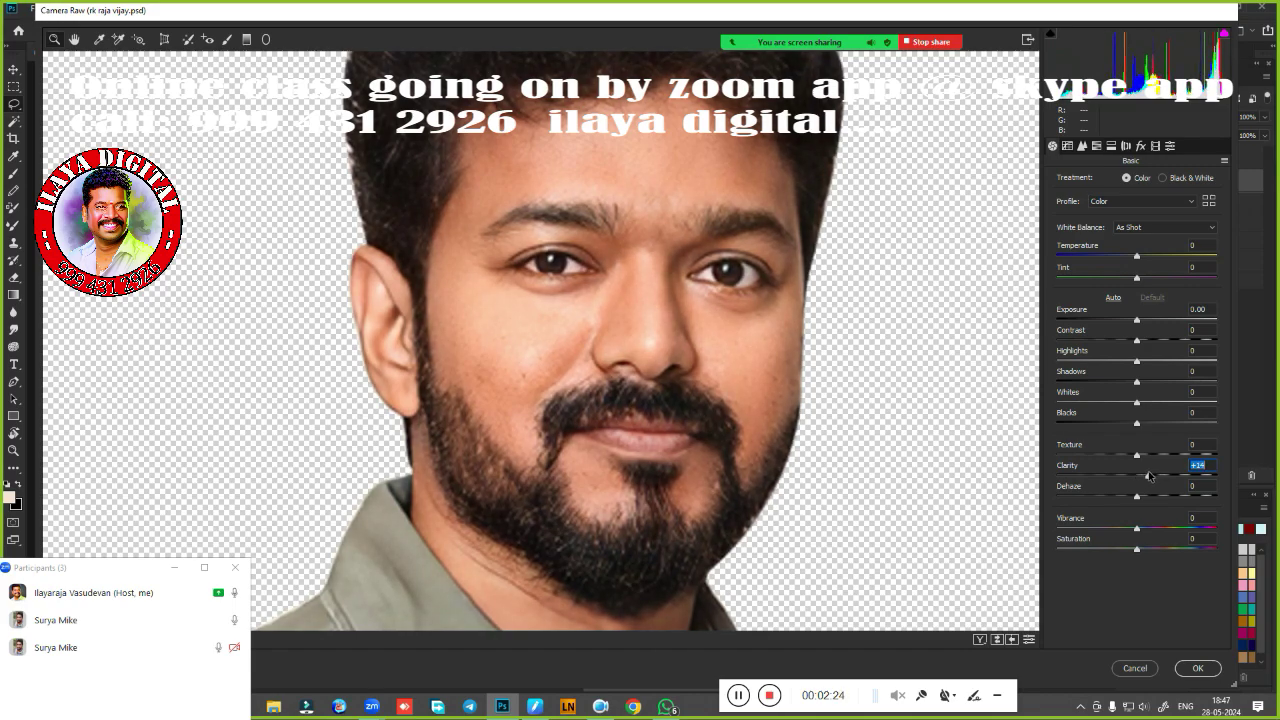
pyautogui.moveTo(1149, 476); pyautogui.dragTo(1143, 456)
# Set Blacks -13, Whites +20, Highlights +22 and Contrast +10, then apply the Camera Raw filter.
pyautogui.moveTo(1136, 425); pyautogui.dragTo(1120, 430)
pyautogui.moveTo(1135, 430)
pyautogui.mouseDown()
pyautogui.moveTo(1200, 428)
pyautogui.moveTo(1124, 427)
pyautogui.mouseUp()
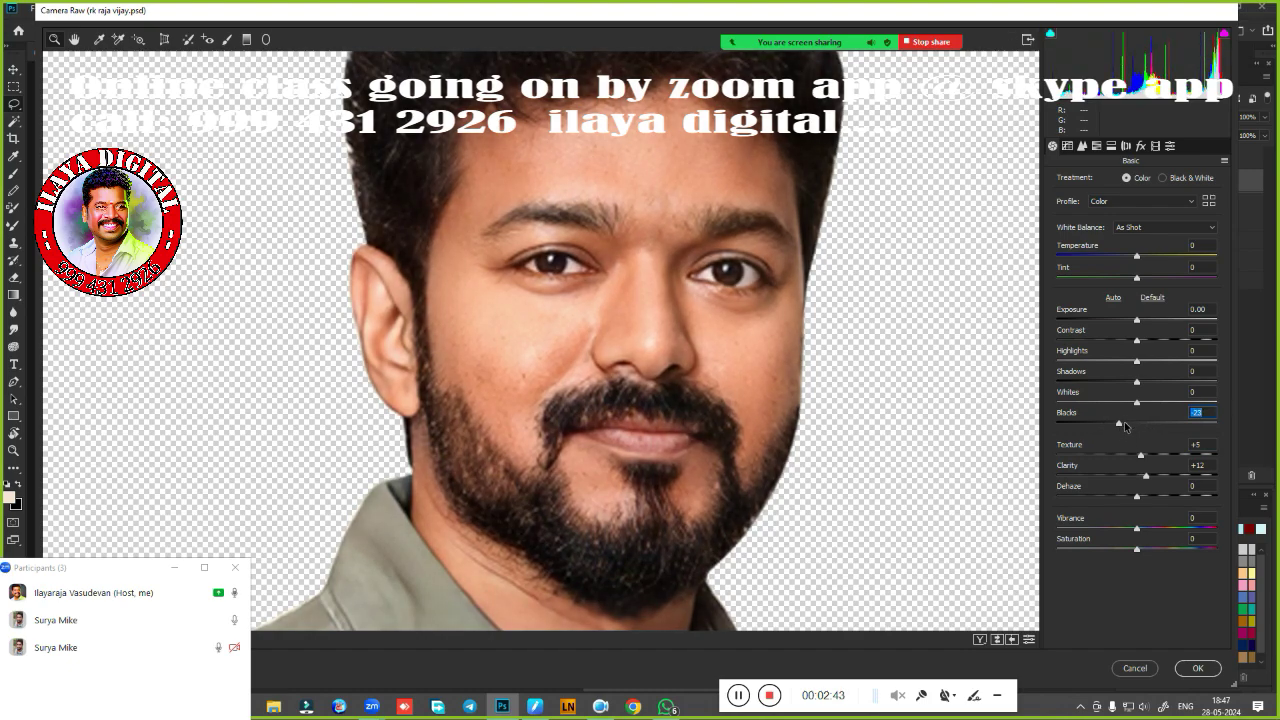
pyautogui.moveTo(1122, 425); pyautogui.dragTo(1127, 424)
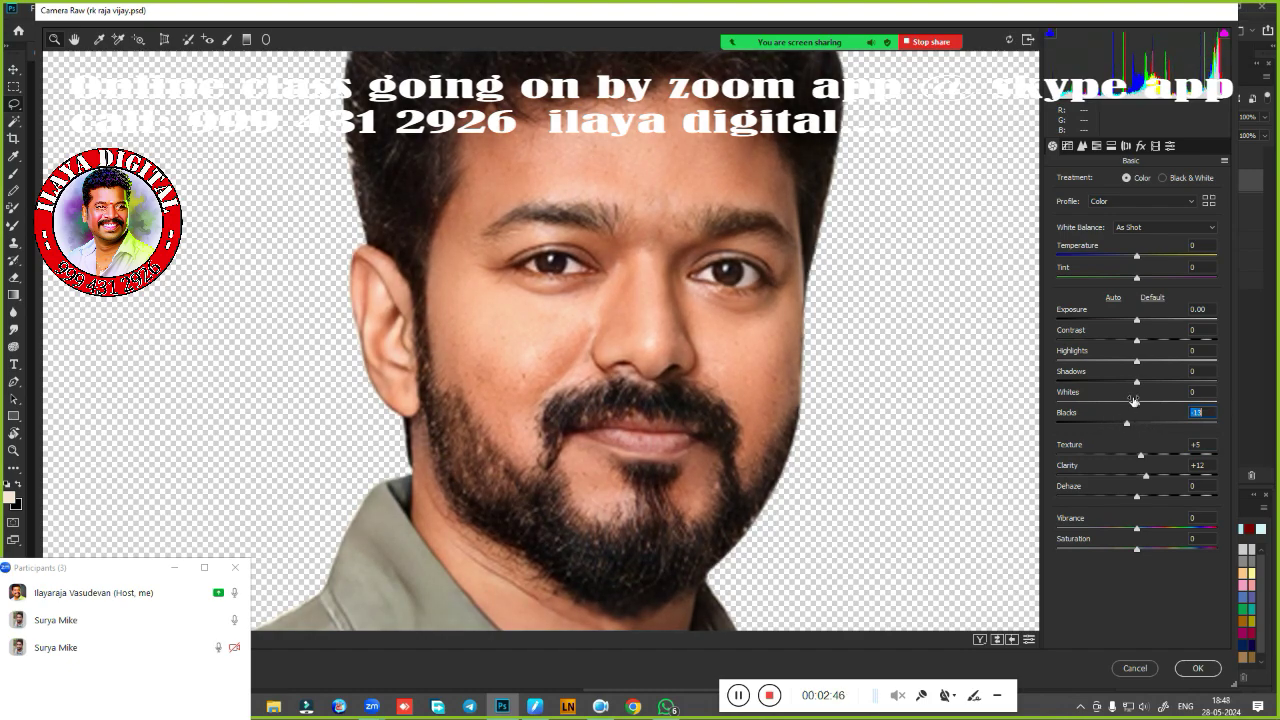
pyautogui.click(1135, 402)
pyautogui.moveTo(1135, 403)
pyautogui.mouseDown()
pyautogui.moveTo(1163, 399)
pyautogui.moveTo(1116, 384)
pyautogui.moveTo(1132, 389)
pyautogui.mouseUp()
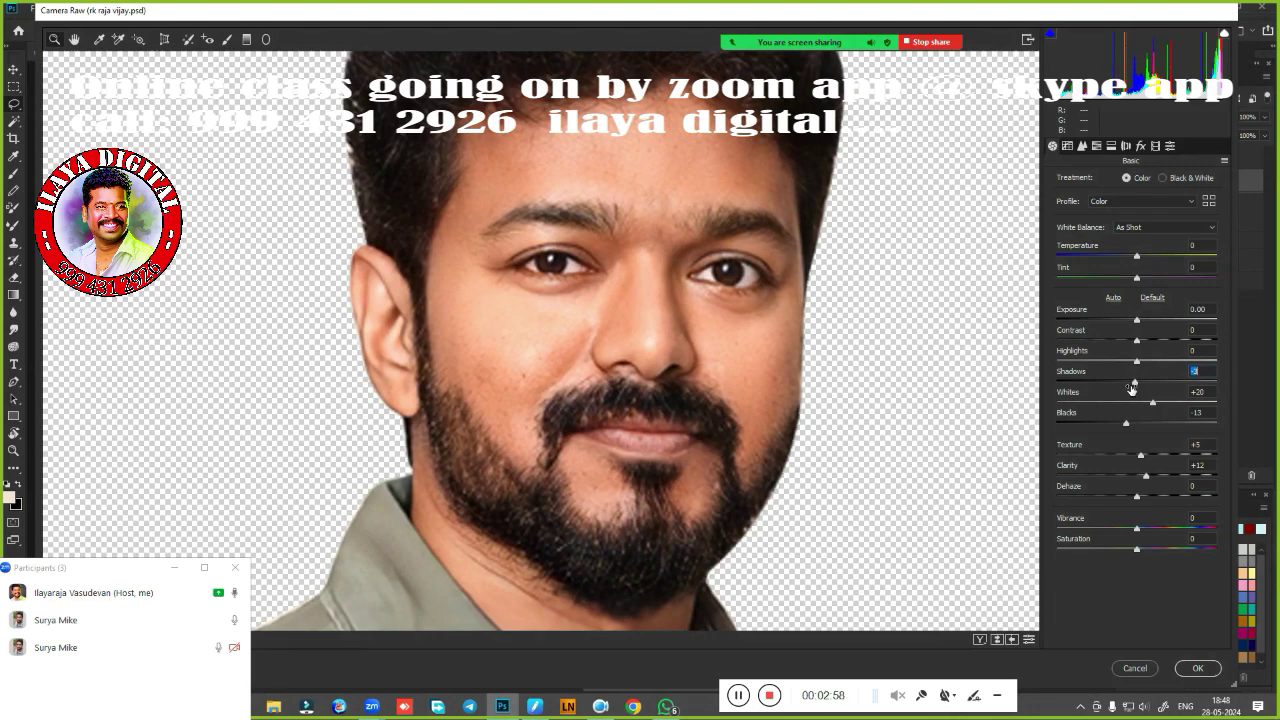
pyautogui.moveTo(1136, 360)
pyautogui.mouseDown()
pyautogui.moveTo(1156, 361)
pyautogui.moveTo(1143, 364)
pyautogui.mouseUp()
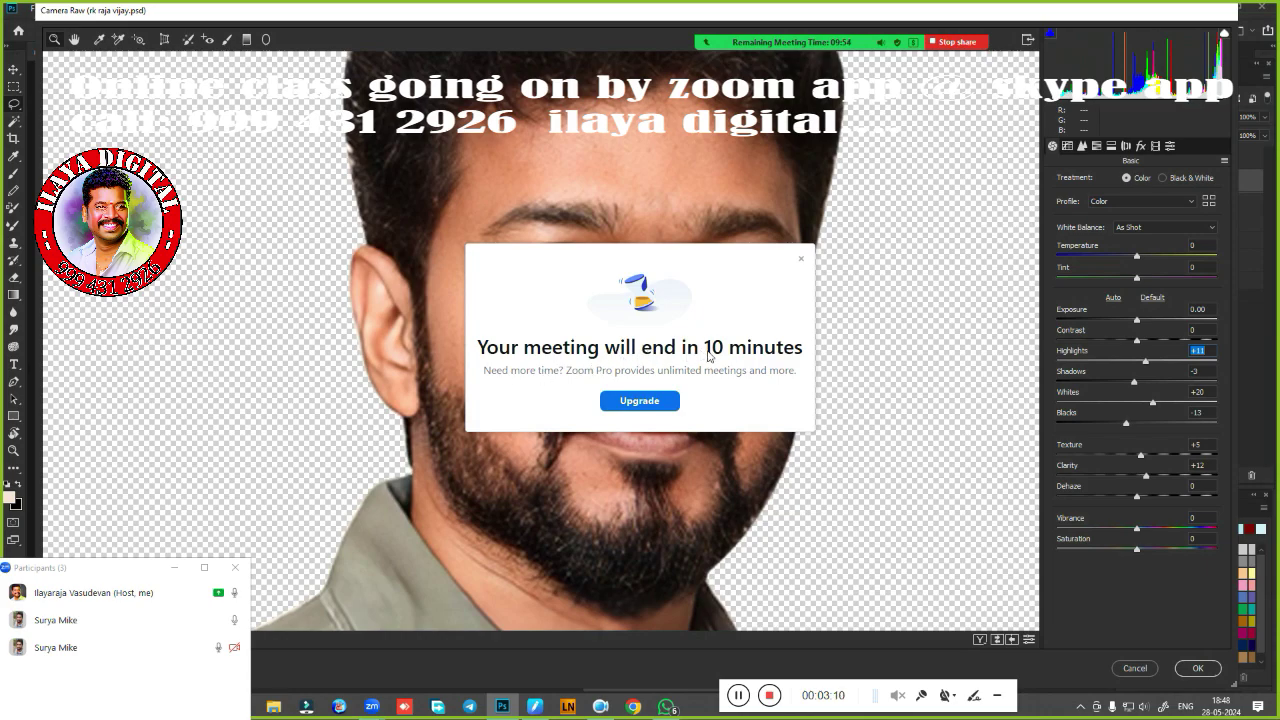
pyautogui.click(801, 260)
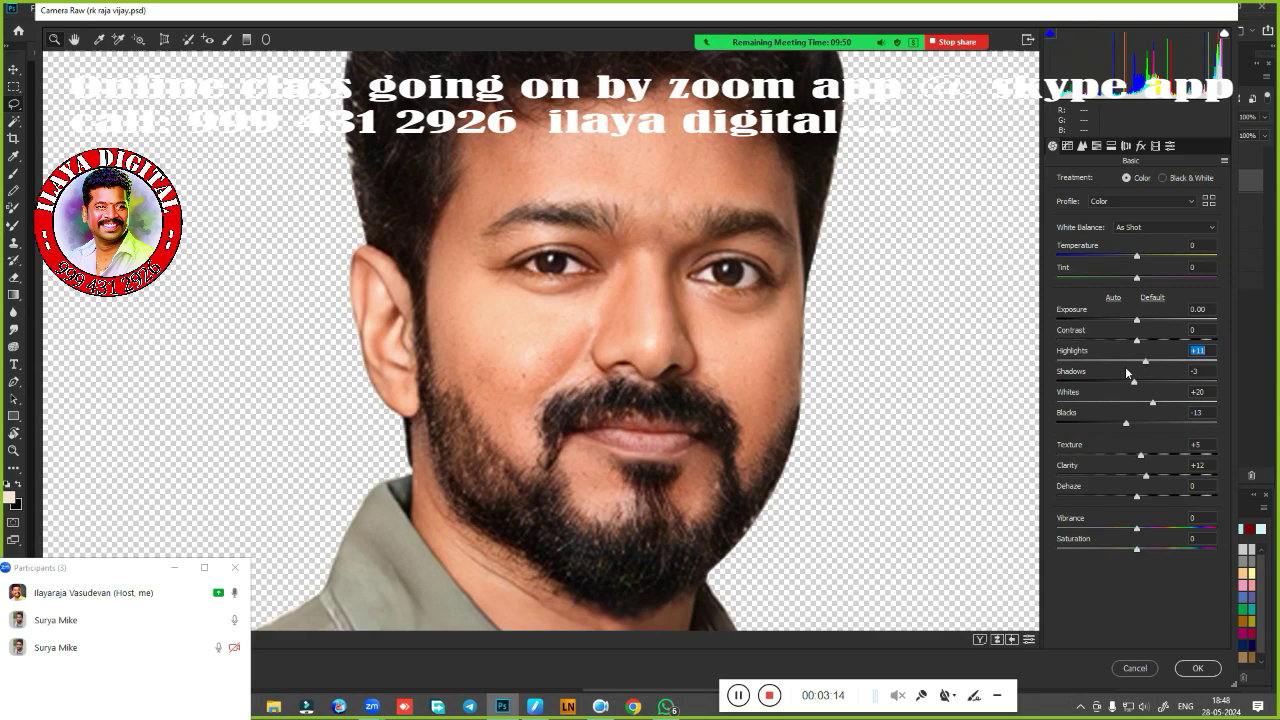
pyautogui.moveTo(1147, 362)
pyautogui.mouseDown()
pyautogui.moveTo(1136, 363)
pyautogui.moveTo(1155, 363)
pyautogui.mouseUp()
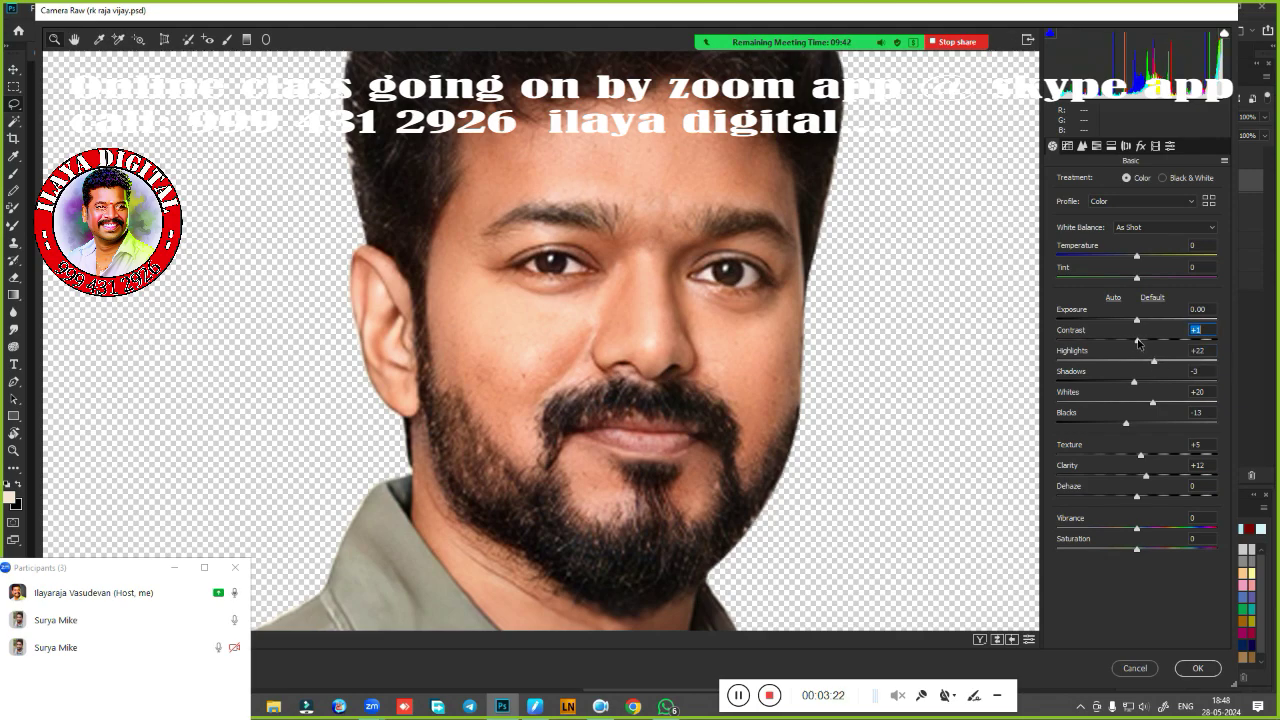
pyautogui.moveTo(1138, 340)
pyautogui.mouseDown()
pyautogui.moveTo(1208, 337)
pyautogui.moveTo(1066, 341)
pyautogui.moveTo(1149, 342)
pyautogui.mouseUp()
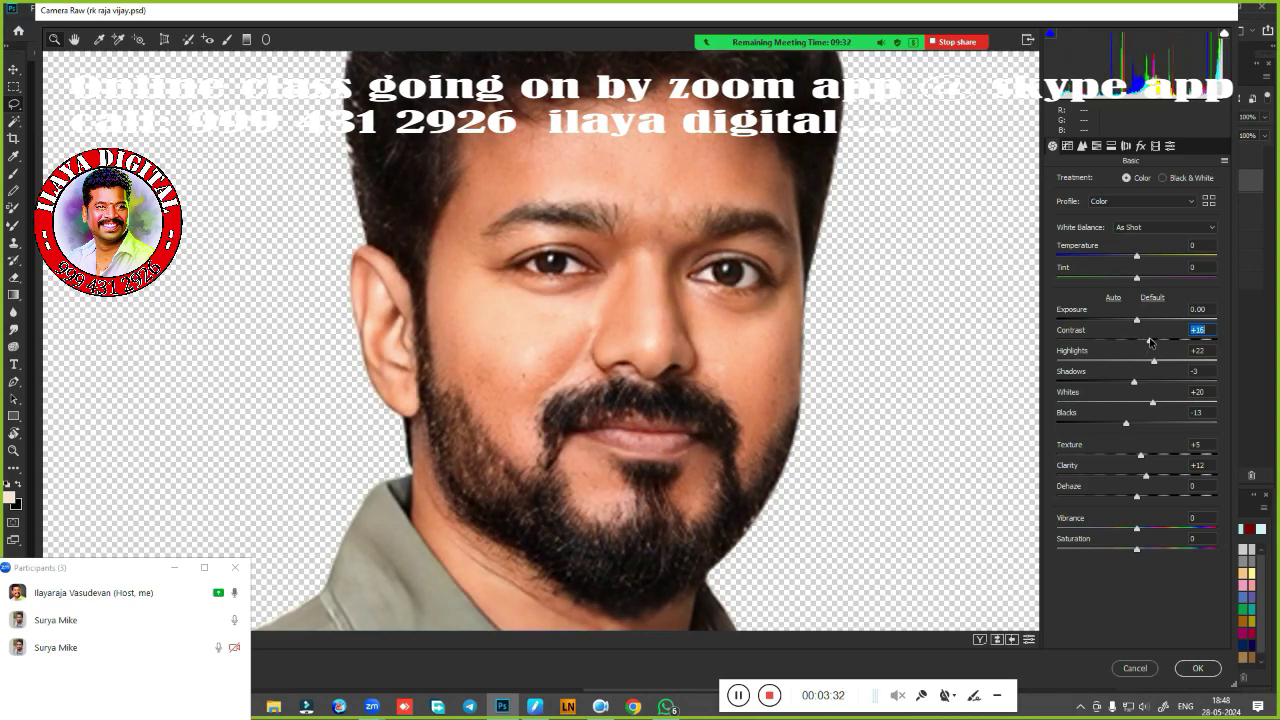
pyautogui.moveTo(1149, 342)
pyautogui.mouseDown()
pyautogui.moveTo(1138, 322)
pyautogui.moveTo(1074, 322)
pyautogui.moveTo(1140, 322)
pyautogui.mouseUp()
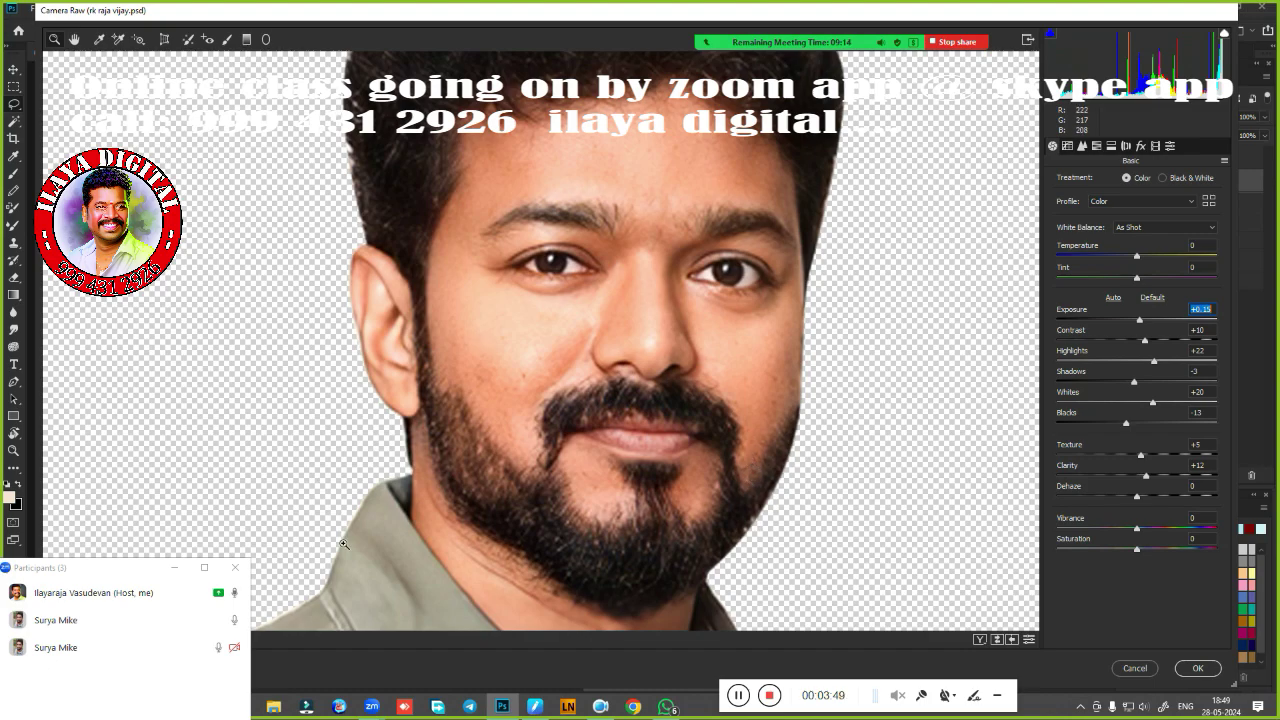
pyautogui.click(1197, 668)
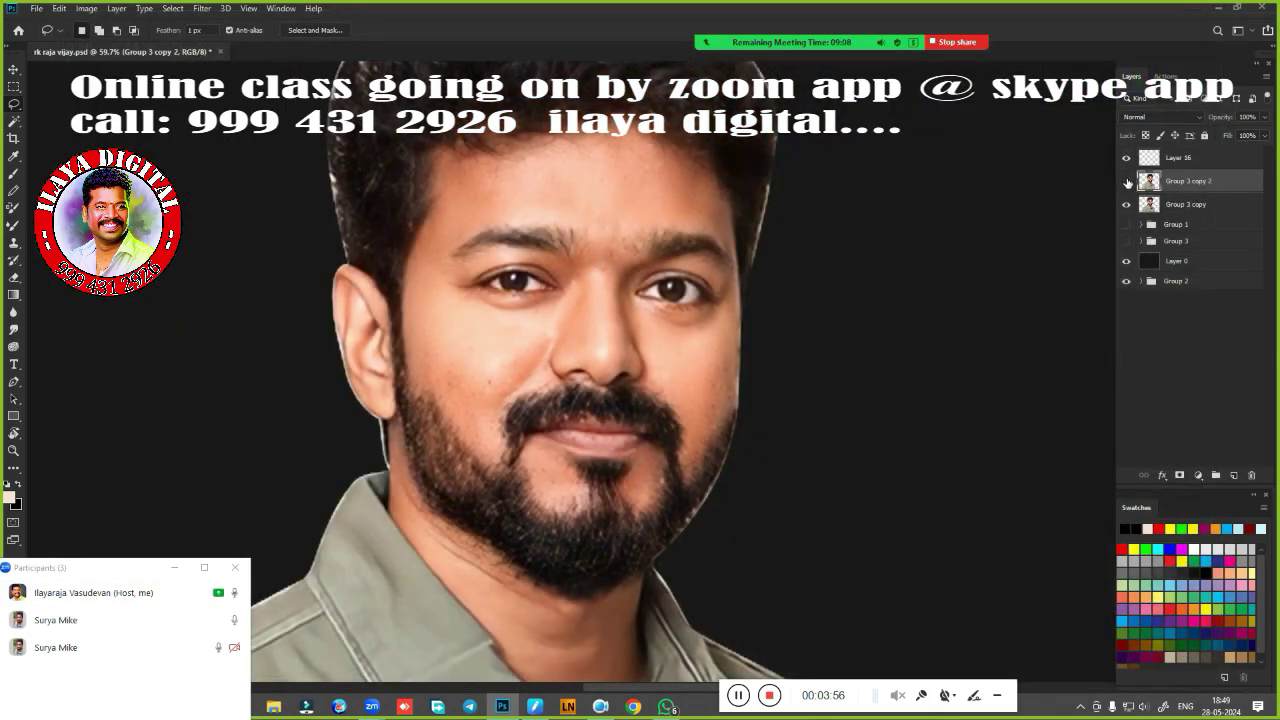
# Toggle Group 3 copy 2's visibility to compare the portrait before and after Camera Raw.
pyautogui.click(1126, 182)
pyautogui.click(1126, 182)
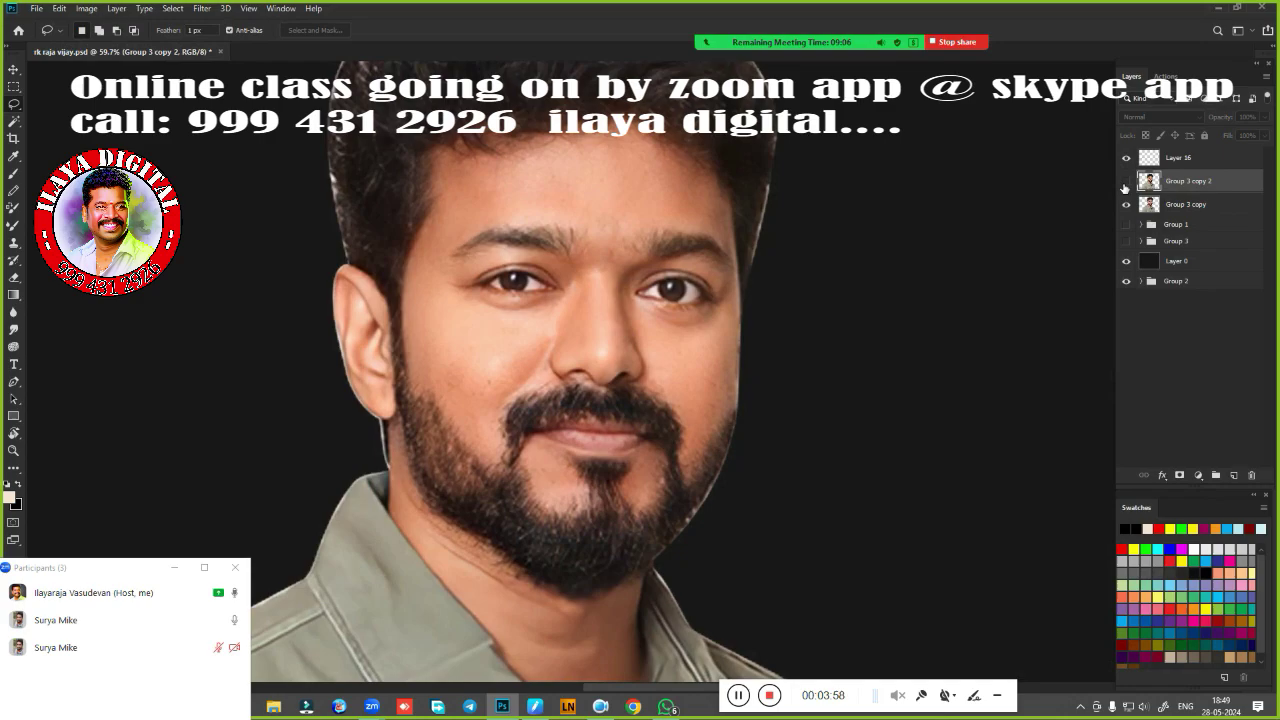
pyautogui.click(1127, 182)
pyautogui.click(1127, 182)
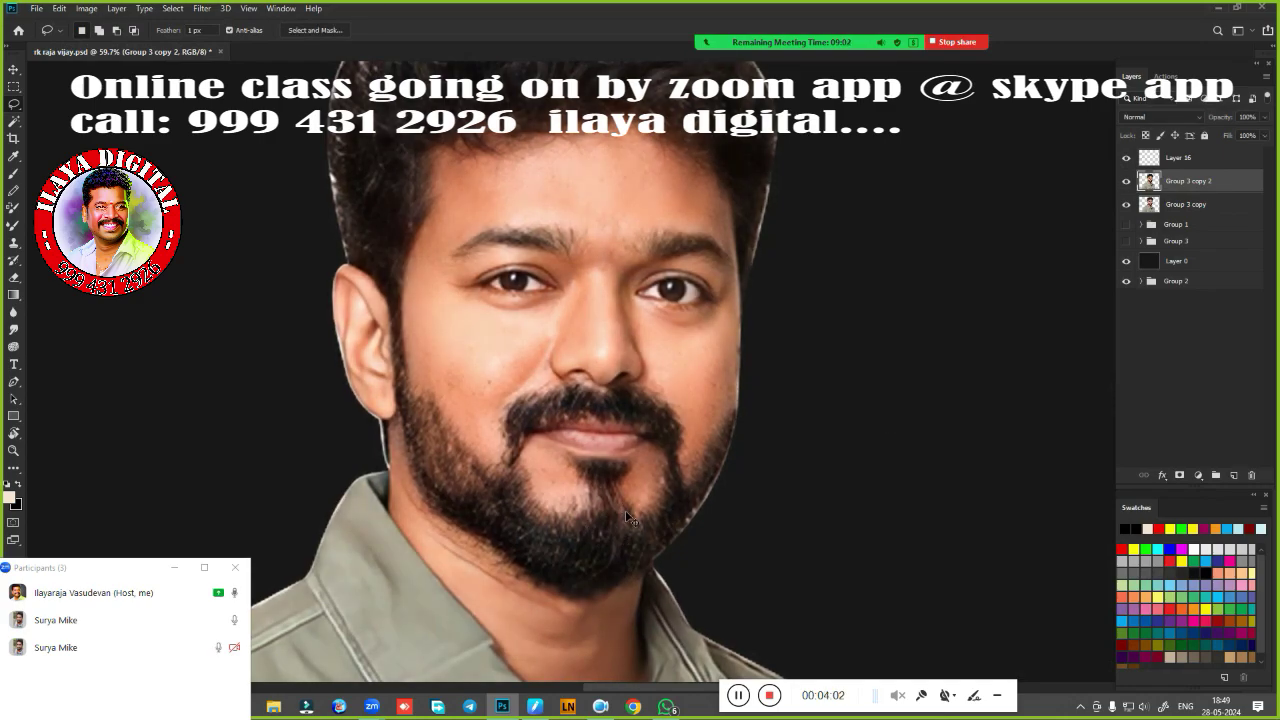
# Apply Color Balance with midtones +5/-6/-16 and shadows +5, 0, -11.
pyautogui.hotkey('ctrl', 'b')
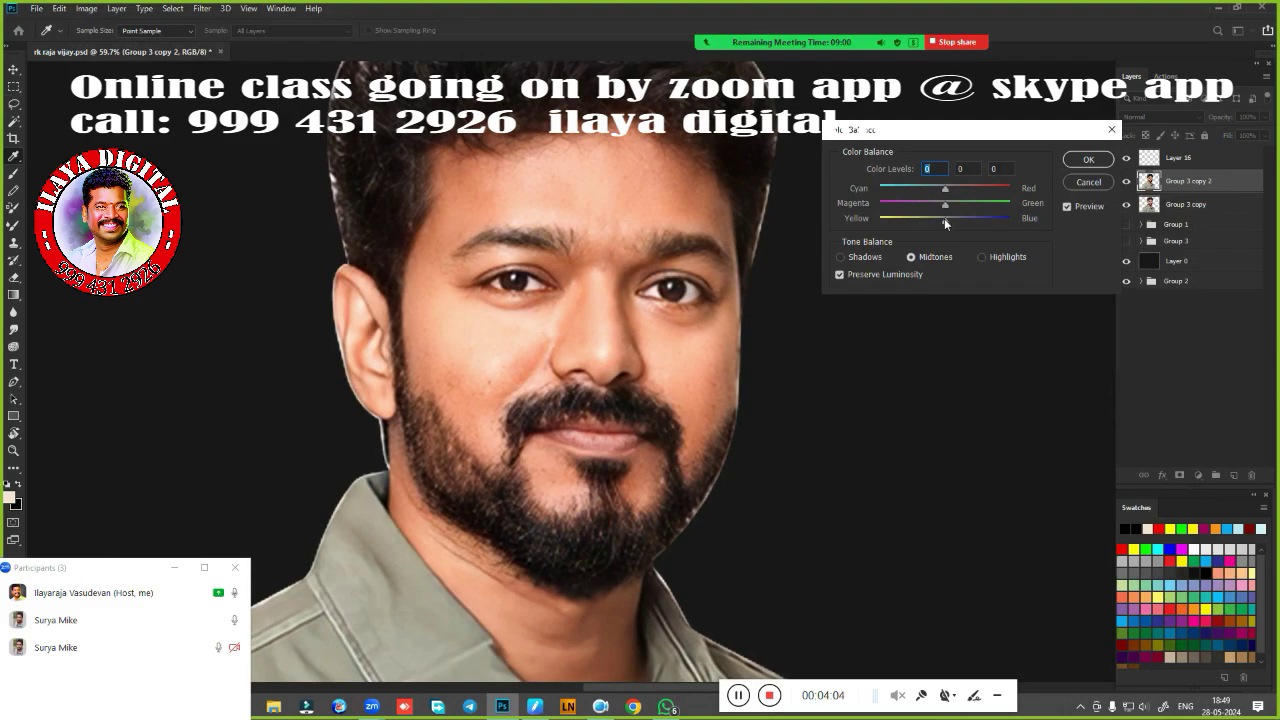
pyautogui.moveTo(945, 225); pyautogui.dragTo(939, 204)
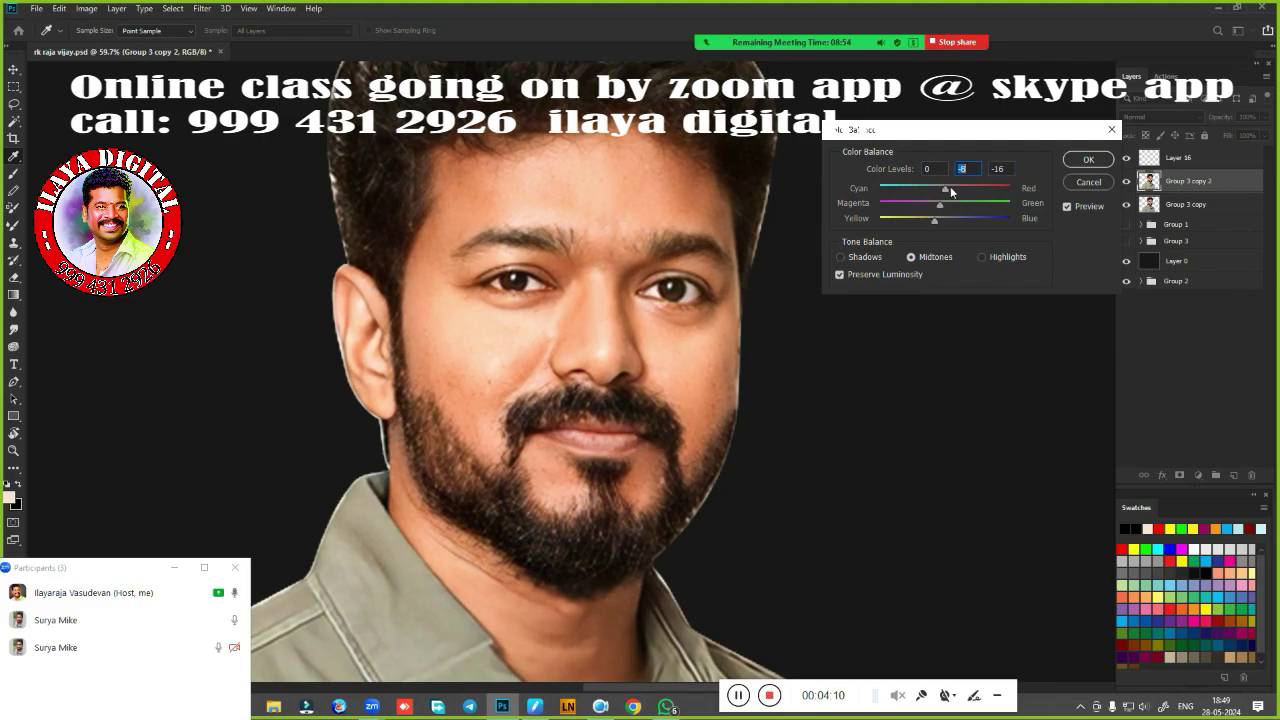
pyautogui.click(981, 257)
pyautogui.click(863, 258)
pyautogui.moveTo(944, 218); pyautogui.dragTo(948, 188)
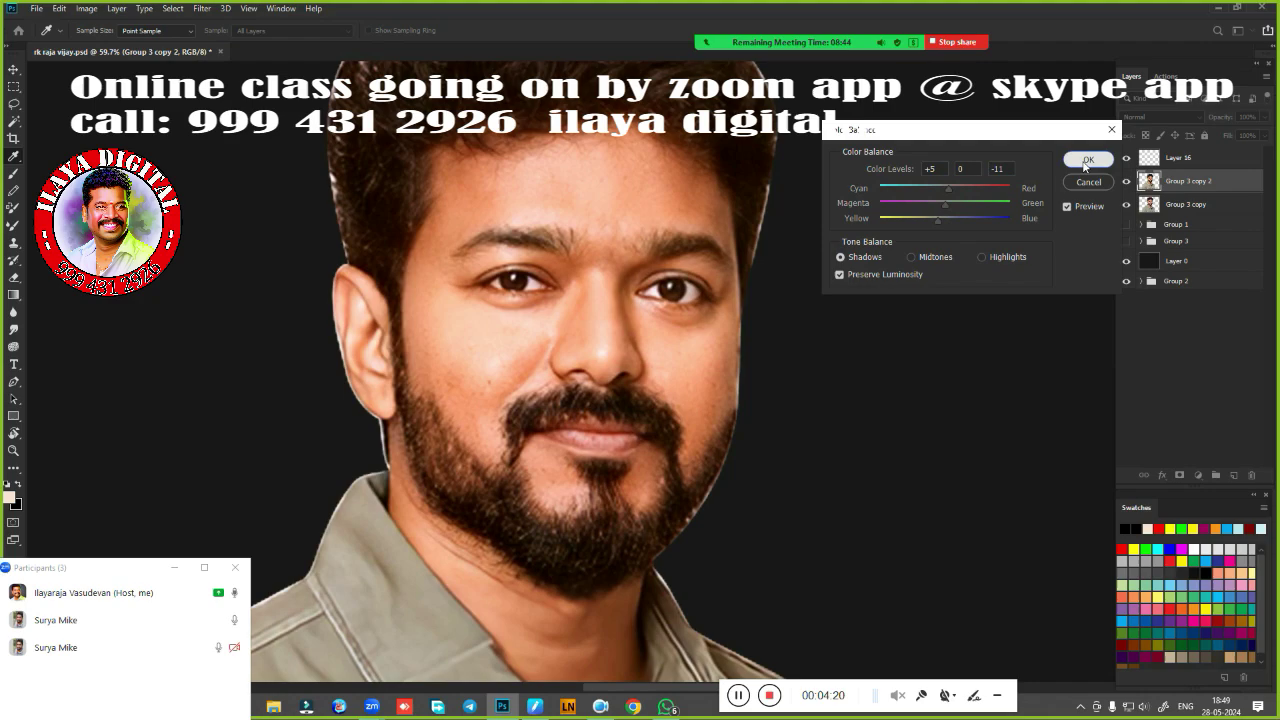
pyautogui.click(1085, 162)
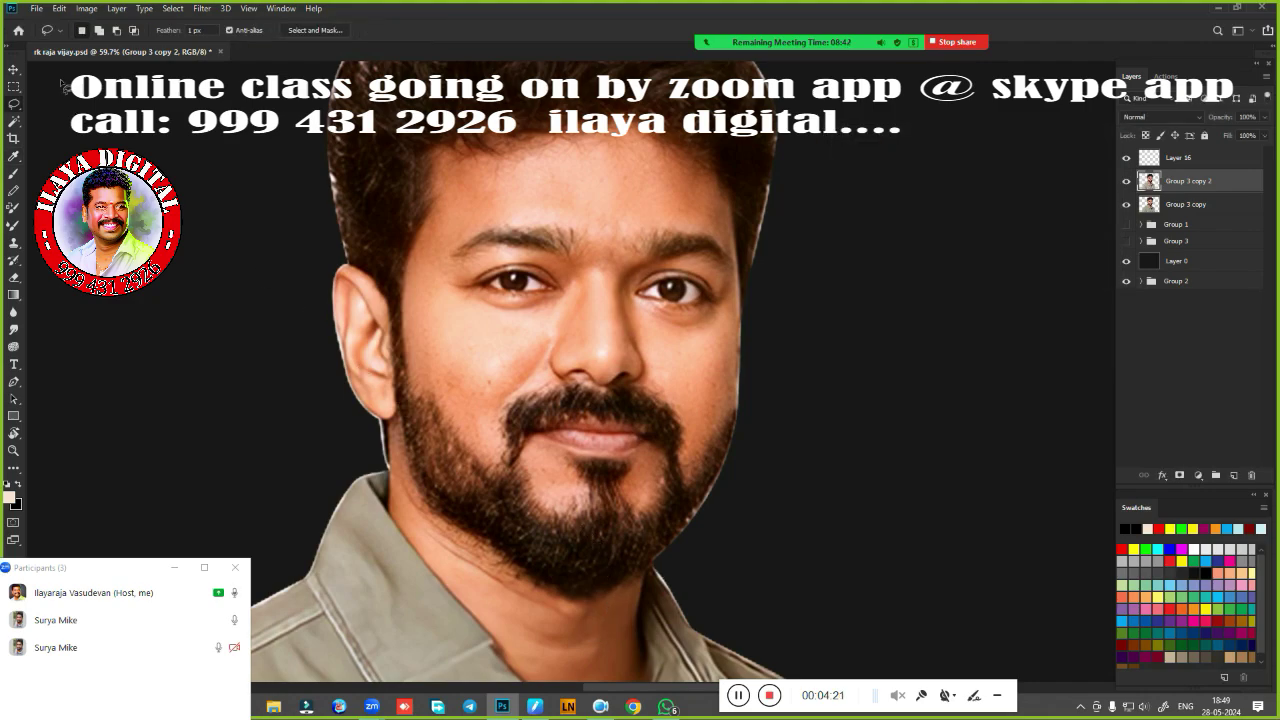
# In Selective Color, tune the Reds to Cyan -4, Magenta 0, Yellow +18 and lower their Black.
pyautogui.click(88, 9)
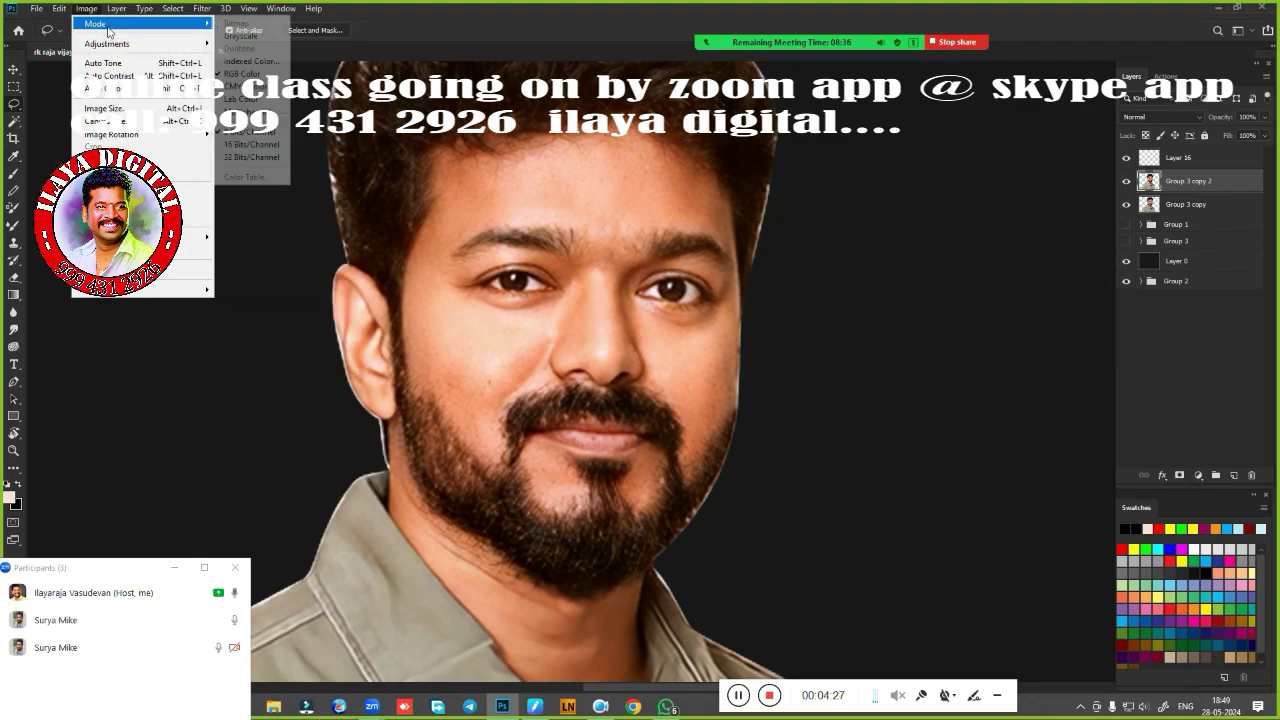
pyautogui.moveTo(107, 44)
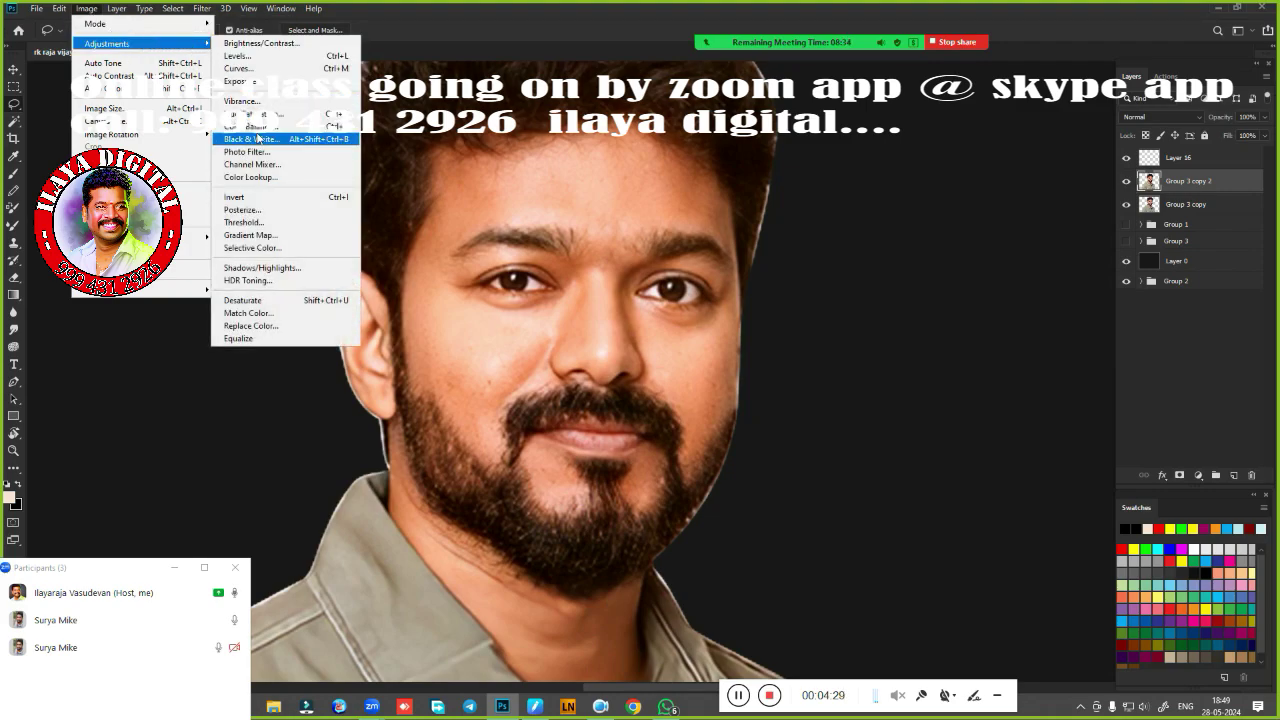
pyautogui.click(270, 248)
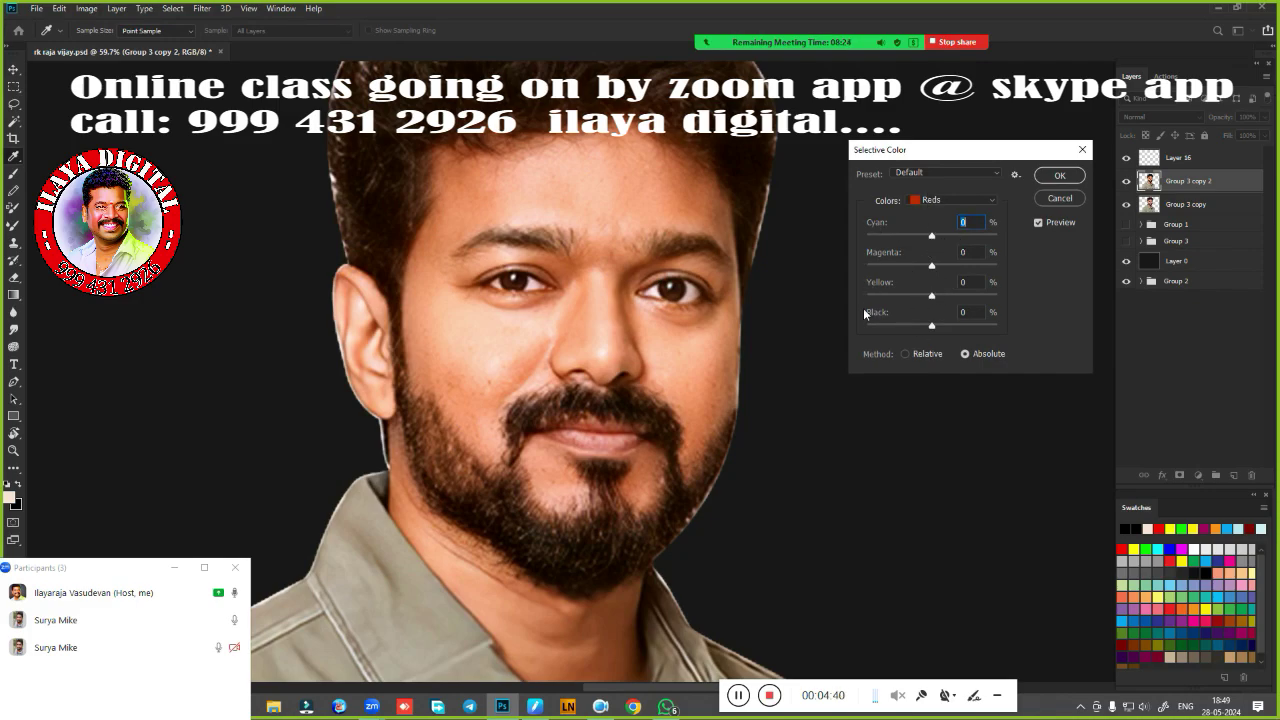
pyautogui.moveTo(931, 236)
pyautogui.mouseDown()
pyautogui.moveTo(1018, 238)
pyautogui.moveTo(939, 238)
pyautogui.mouseUp()
pyautogui.moveTo(931, 265)
pyautogui.mouseDown()
pyautogui.moveTo(1011, 265)
pyautogui.moveTo(848, 279)
pyautogui.moveTo(931, 265)
pyautogui.moveTo(955, 295)
pyautogui.moveTo(824, 305)
pyautogui.moveTo(931, 295)
pyautogui.moveTo(957, 327)
pyautogui.moveTo(1021, 320)
pyautogui.moveTo(790, 349)
pyautogui.mouseUp()
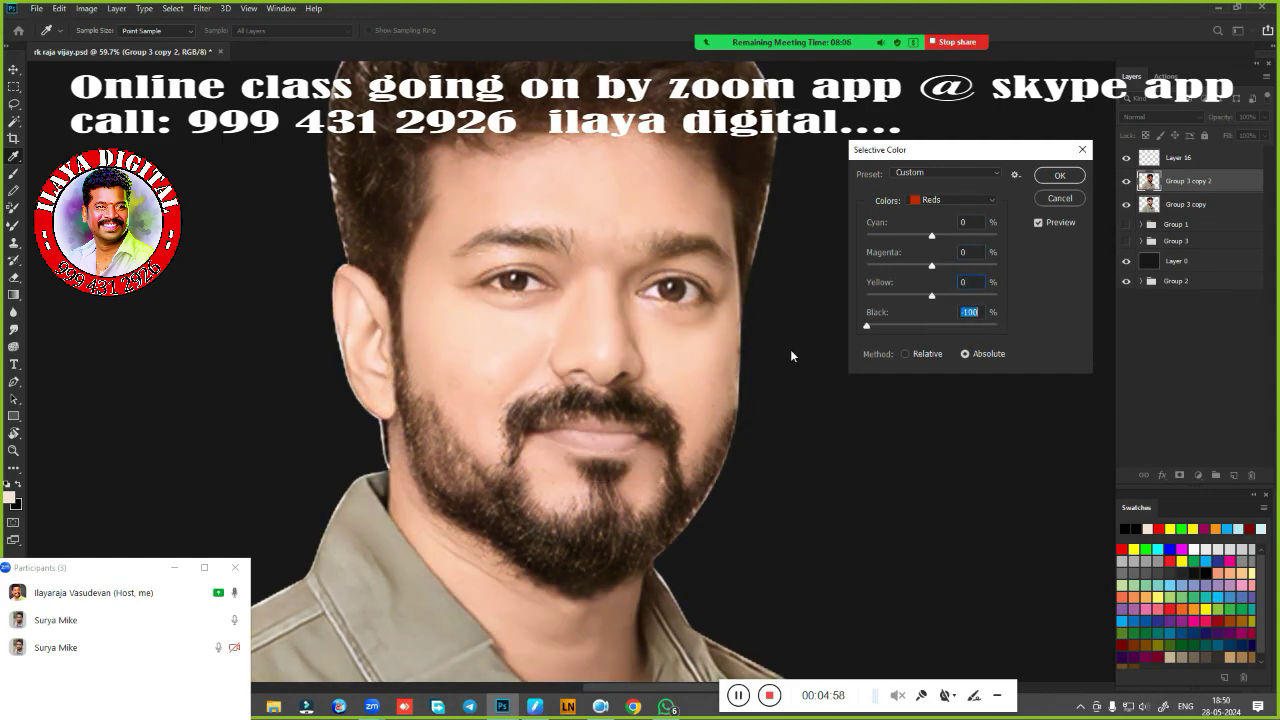
pyautogui.write('0')
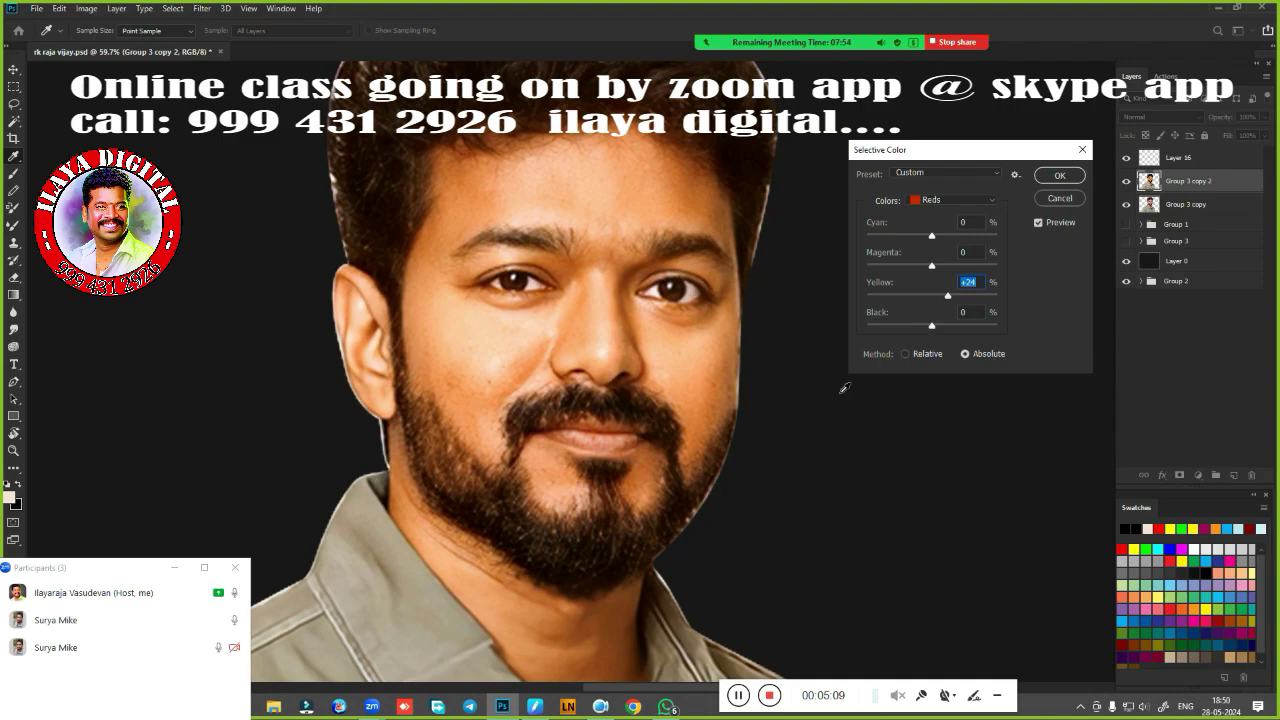
pyautogui.moveTo(949, 303); pyautogui.dragTo(935, 269)
pyautogui.moveTo(931, 238); pyautogui.dragTo(930, 238)
pyautogui.moveTo(947, 298); pyautogui.dragTo(937, 300)
pyautogui.moveTo(941, 298); pyautogui.dragTo(944, 298)
pyautogui.moveTo(931, 326)
pyautogui.mouseDown()
pyautogui.moveTo(894, 327)
pyautogui.moveTo(934, 330)
pyautogui.mouseUp()
# Switch Selective Color to Whites and bring their Yellow back near neutral.
pyautogui.click(952, 200)
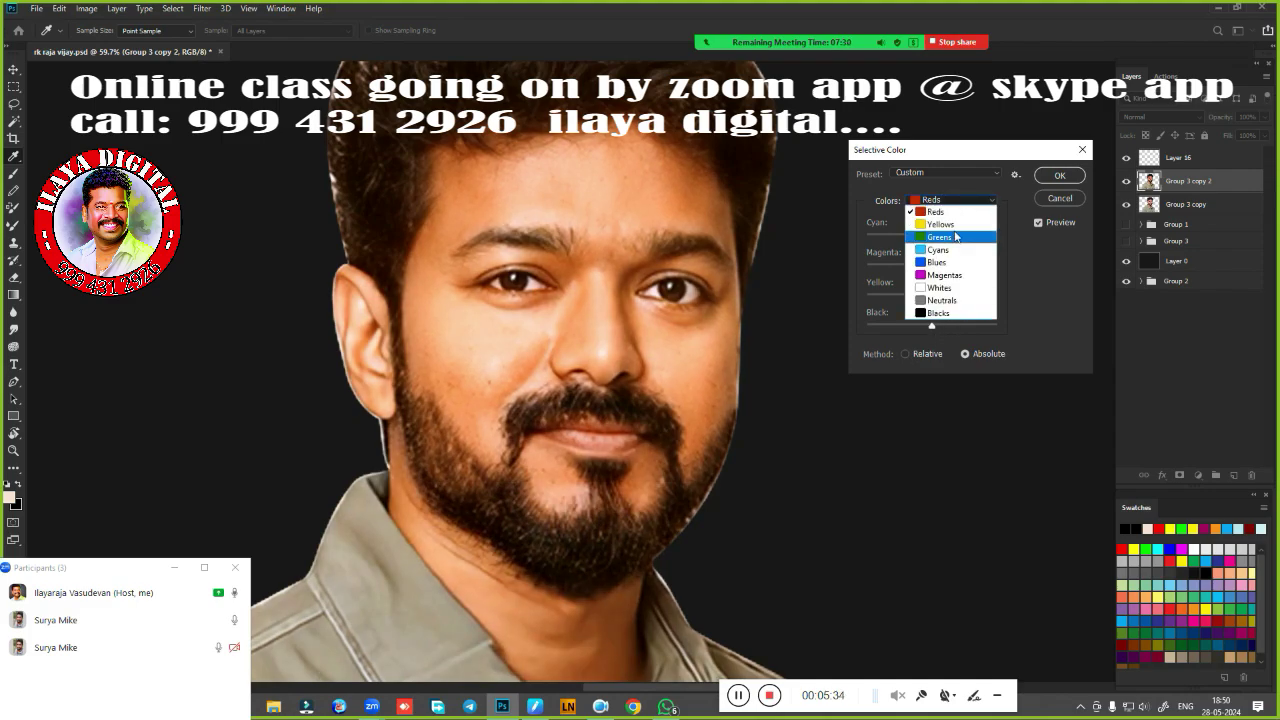
pyautogui.click(938, 287)
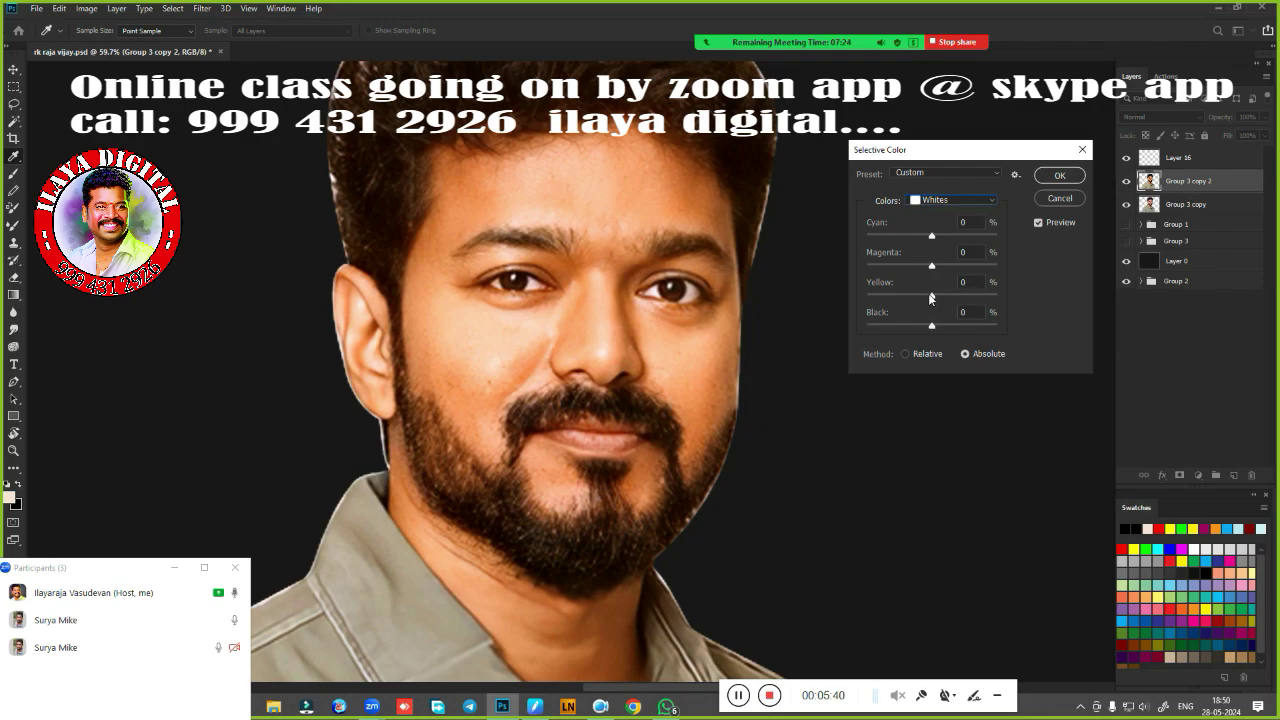
pyautogui.moveTo(931, 298); pyautogui.dragTo(912, 298)
pyautogui.moveTo(916, 298); pyautogui.dragTo(873, 300)
pyautogui.moveTo(874, 300); pyautogui.dragTo(1016, 287)
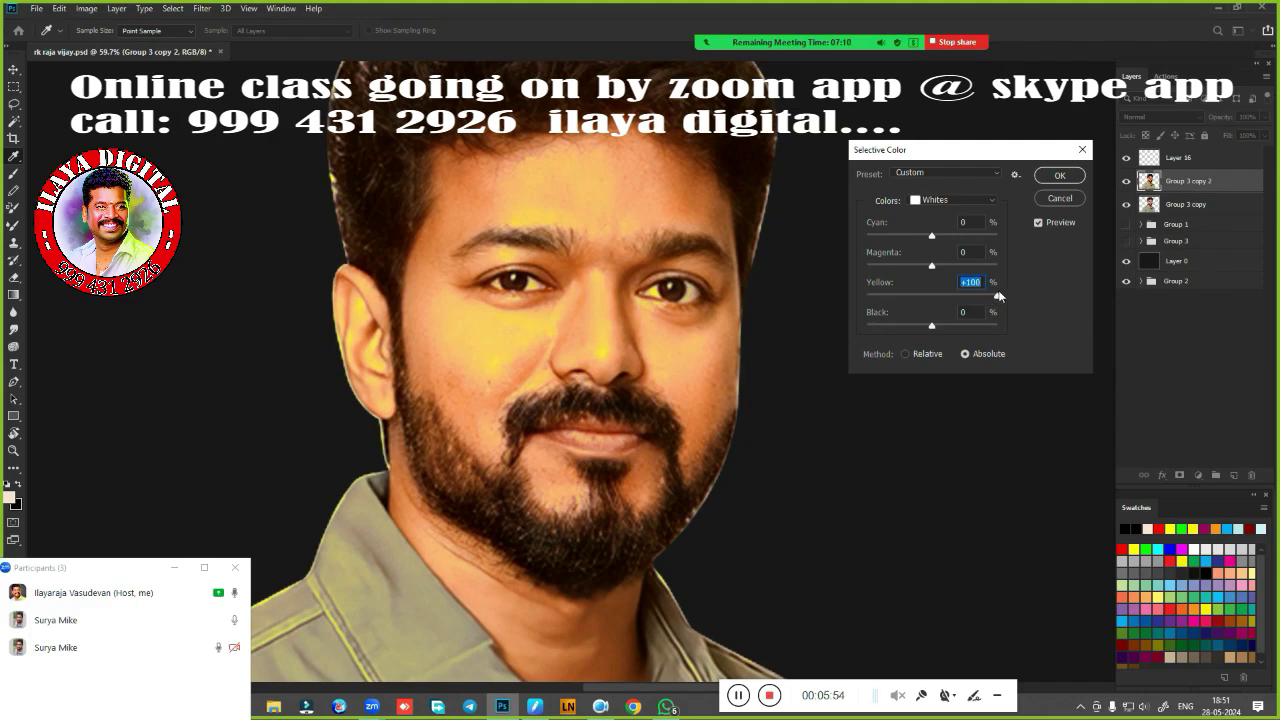
pyautogui.moveTo(997, 298); pyautogui.dragTo(920, 301)
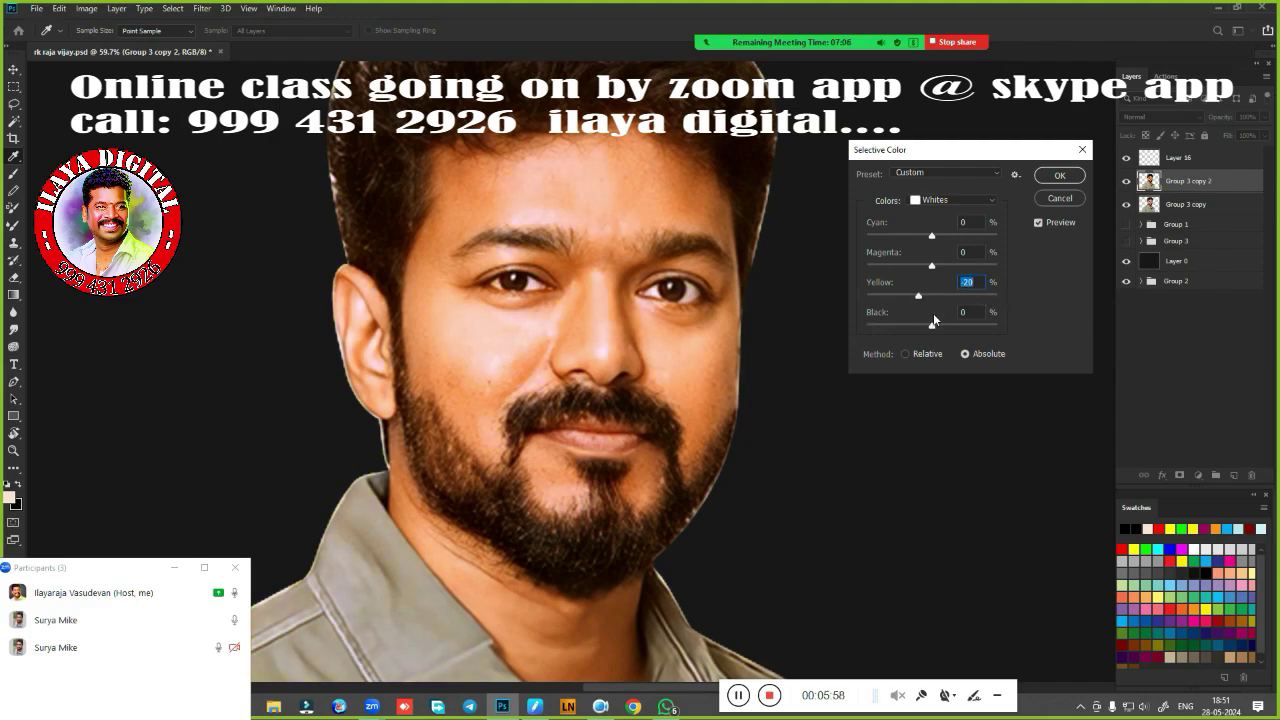
# Set the Blacks' Black to 5, compare with Preview, and apply the Selective Color correction.
pyautogui.click(945, 200)
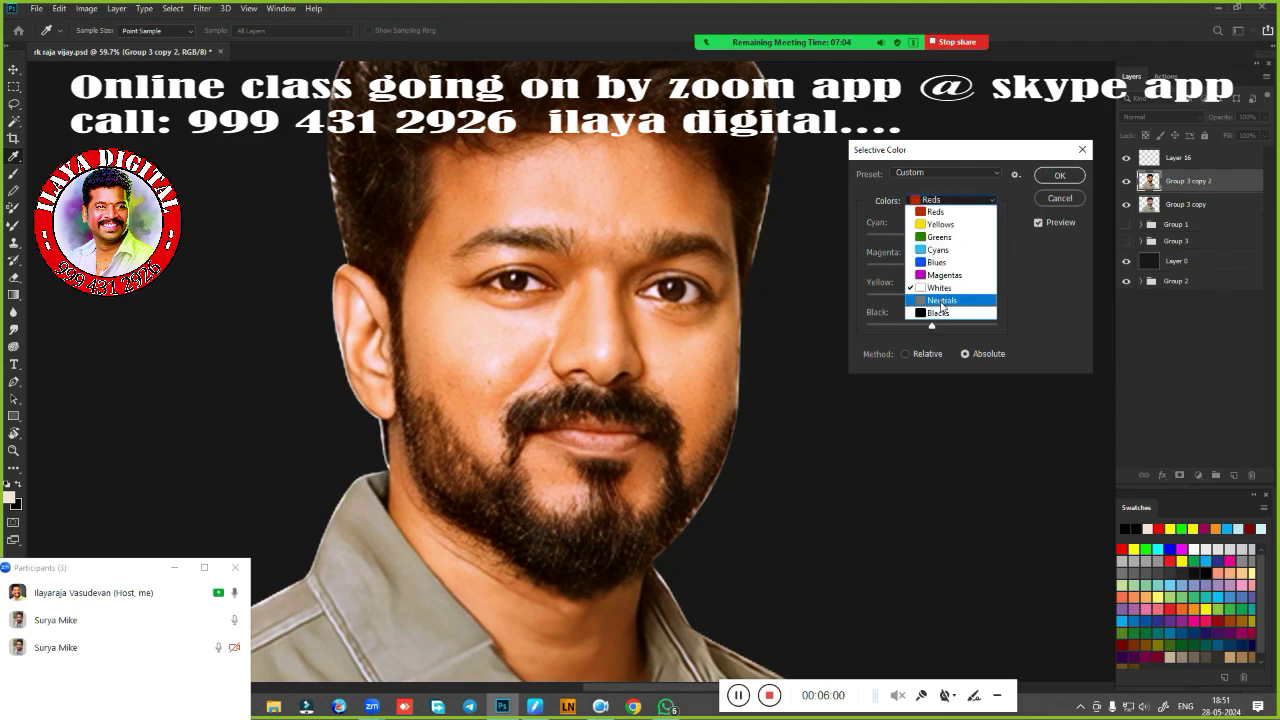
pyautogui.click(942, 309)
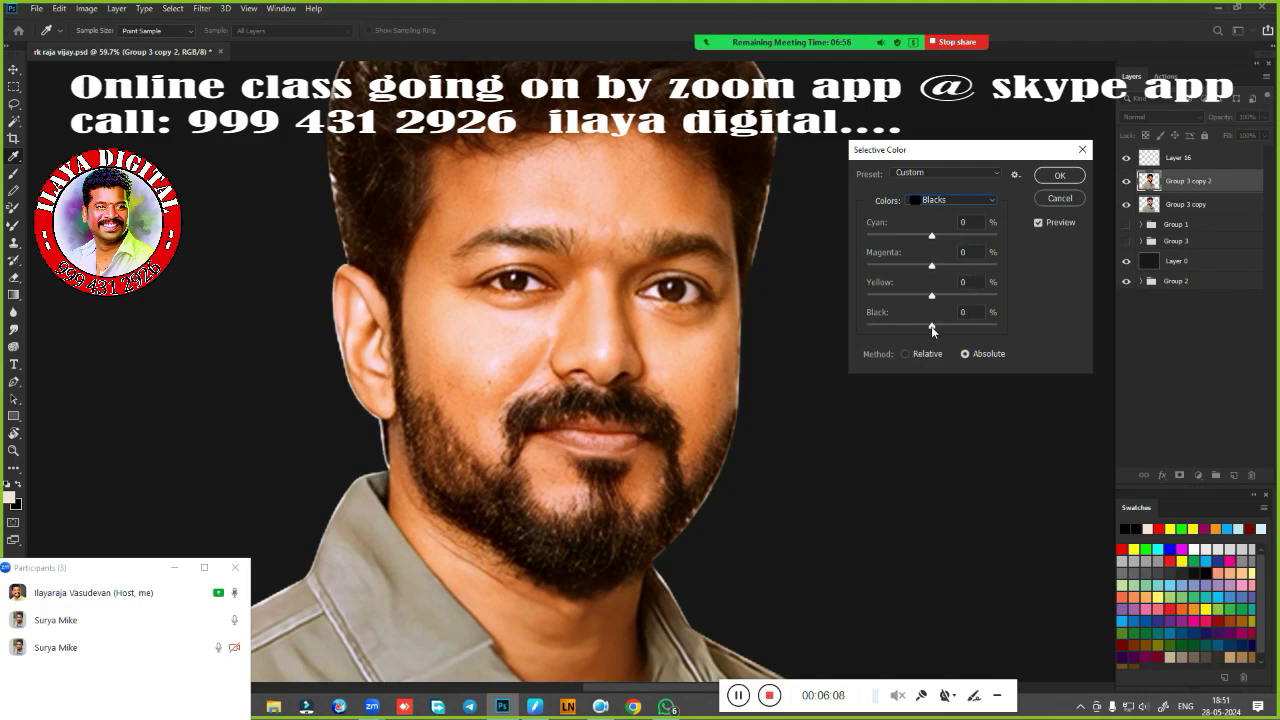
pyautogui.press('Down')
pyautogui.moveTo(933, 326)
pyautogui.mouseDown()
pyautogui.moveTo(990, 327)
pyautogui.moveTo(975, 325)
pyautogui.mouseUp()
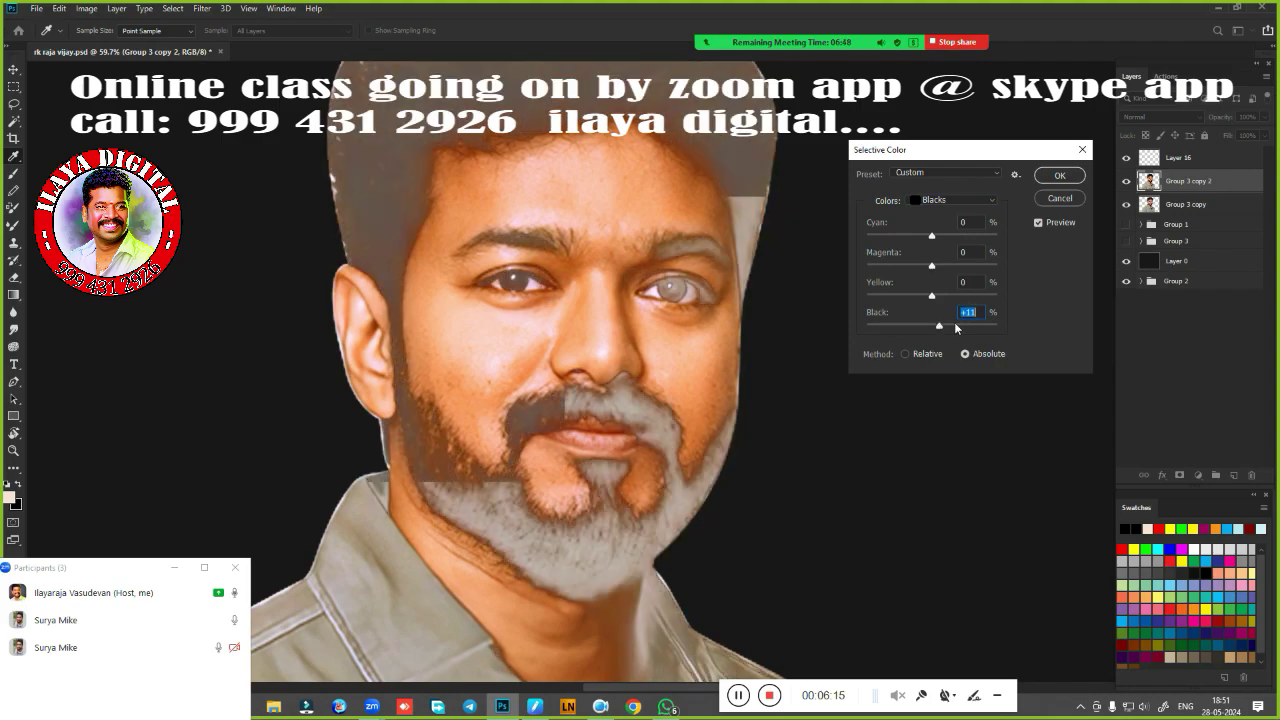
pyautogui.write('0')
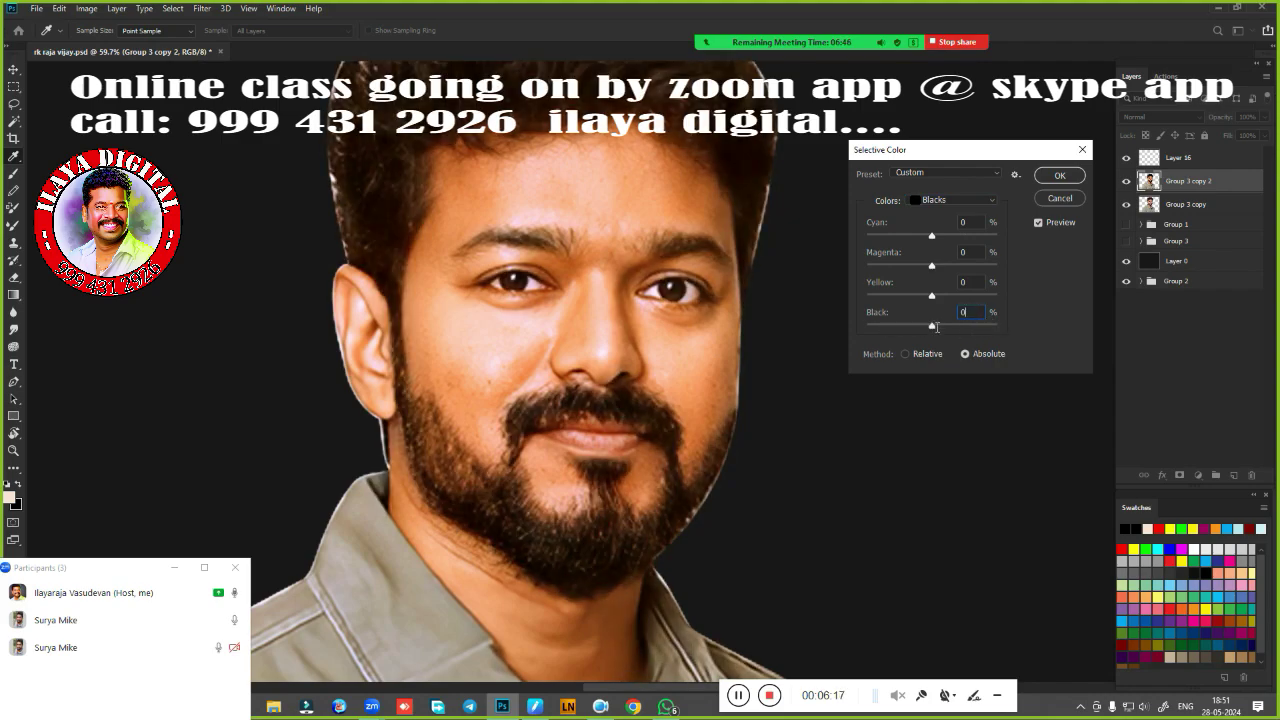
pyautogui.moveTo(932, 328); pyautogui.dragTo(939, 328)
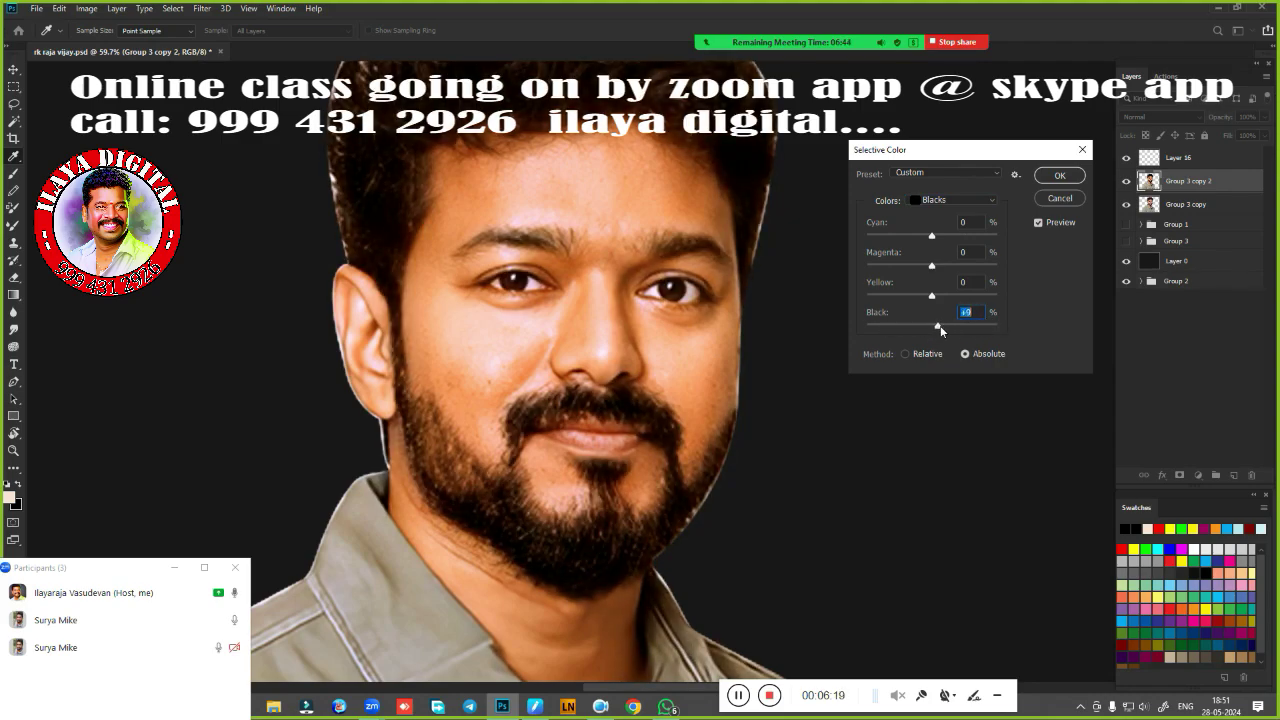
pyautogui.write('5')
pyautogui.click(1038, 224)
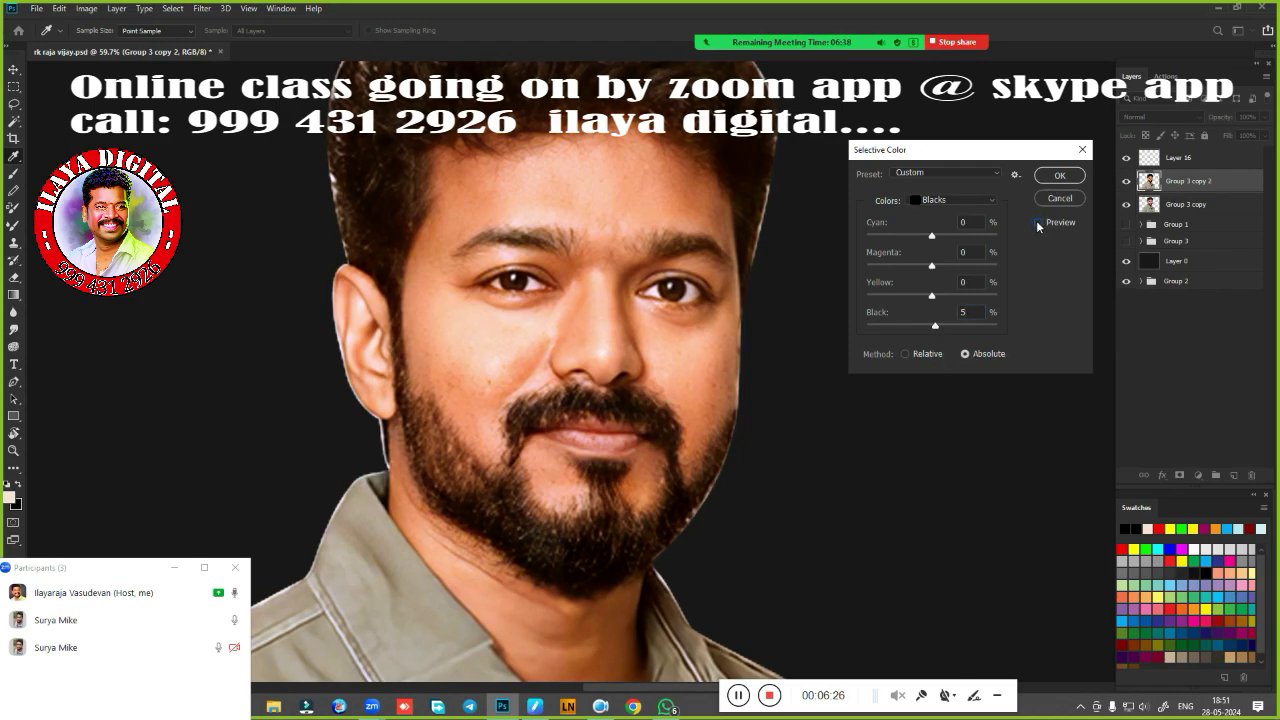
pyautogui.click(1038, 224)
pyautogui.click(1042, 180)
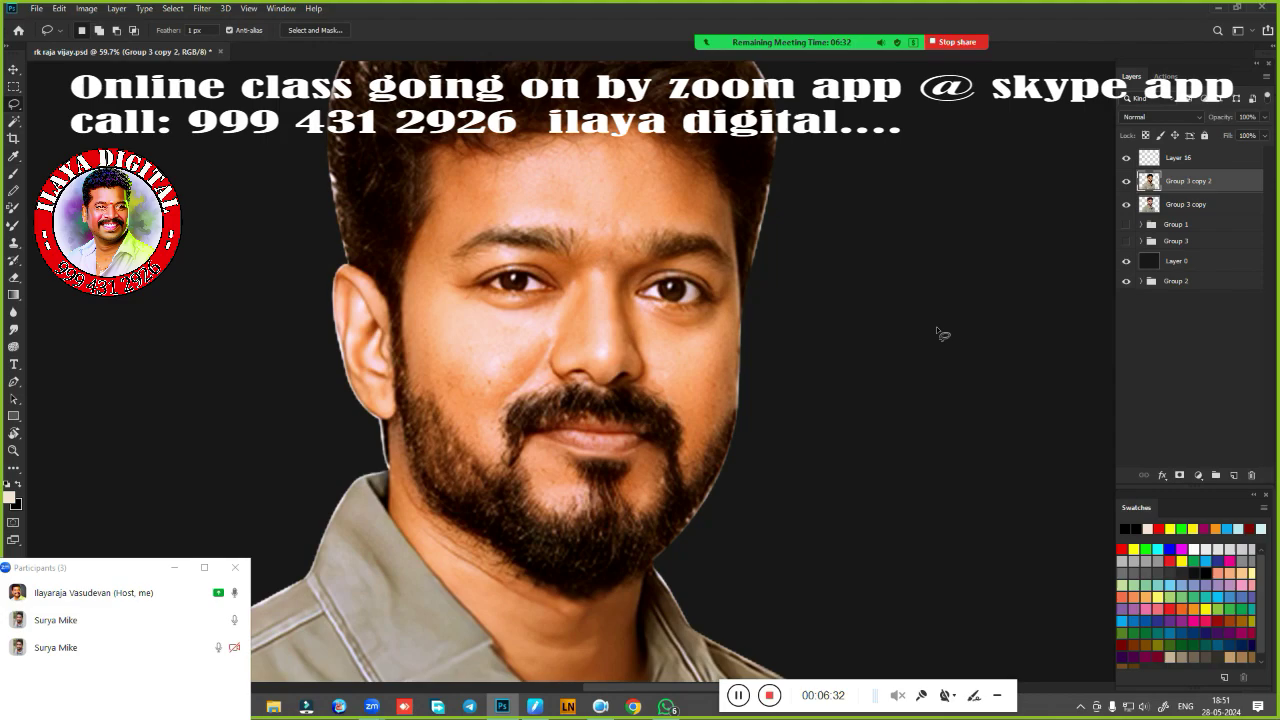
# Duplicate the portrait as Group 3 copy 3, hide Group 3 copy 2, and apply Unsharp Mask (89, 4.1, 3).
pyautogui.hotkey('ctrl', 'j')
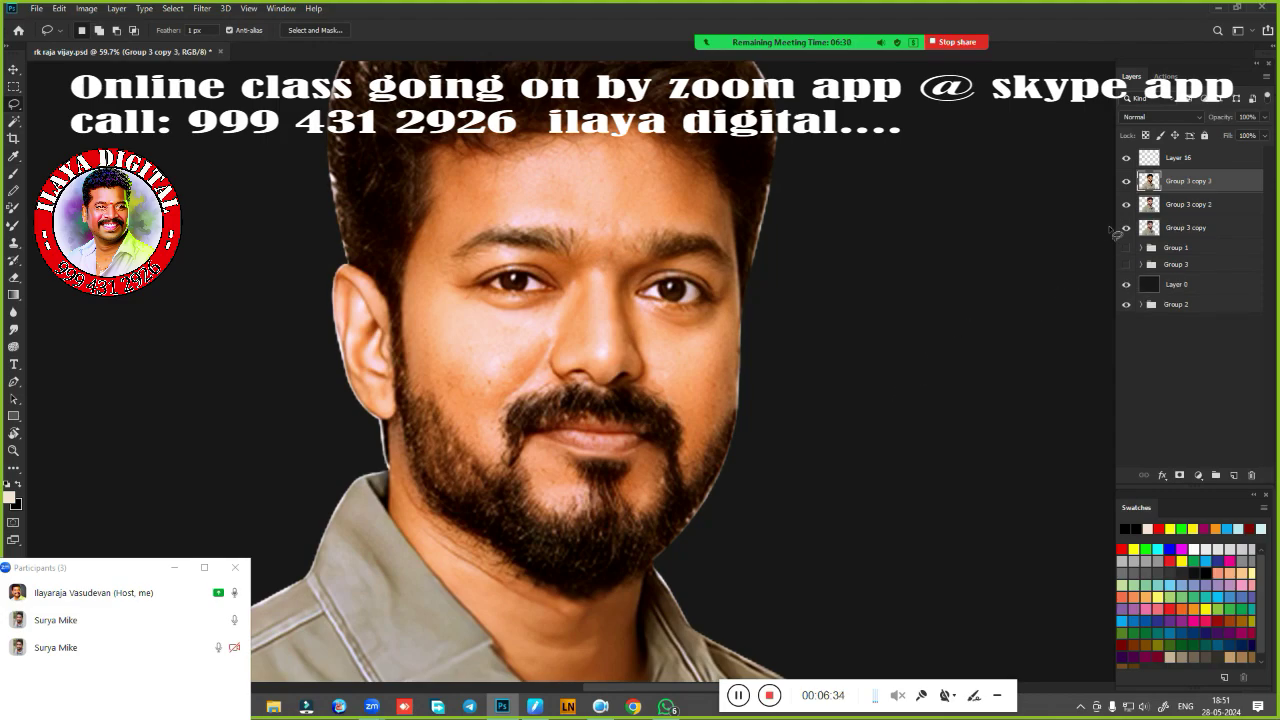
pyautogui.click(1126, 204)
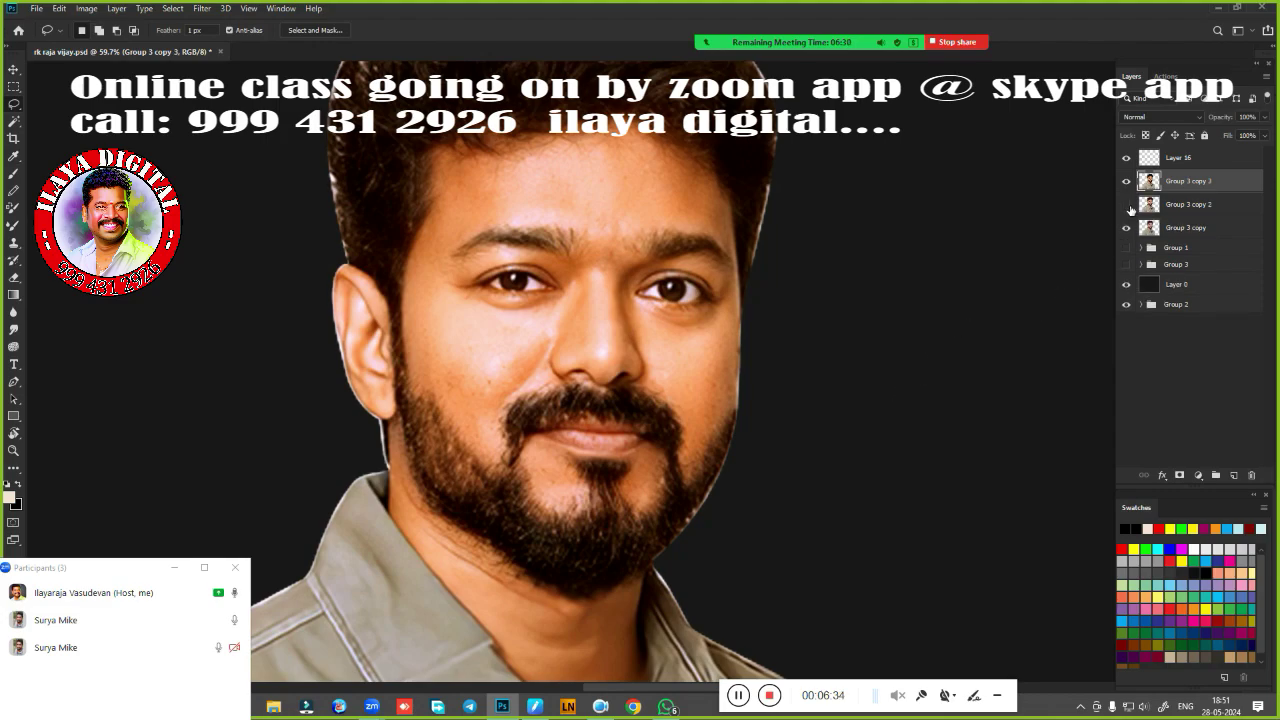
pyautogui.click(203, 8)
pyautogui.moveTo(271, 235)
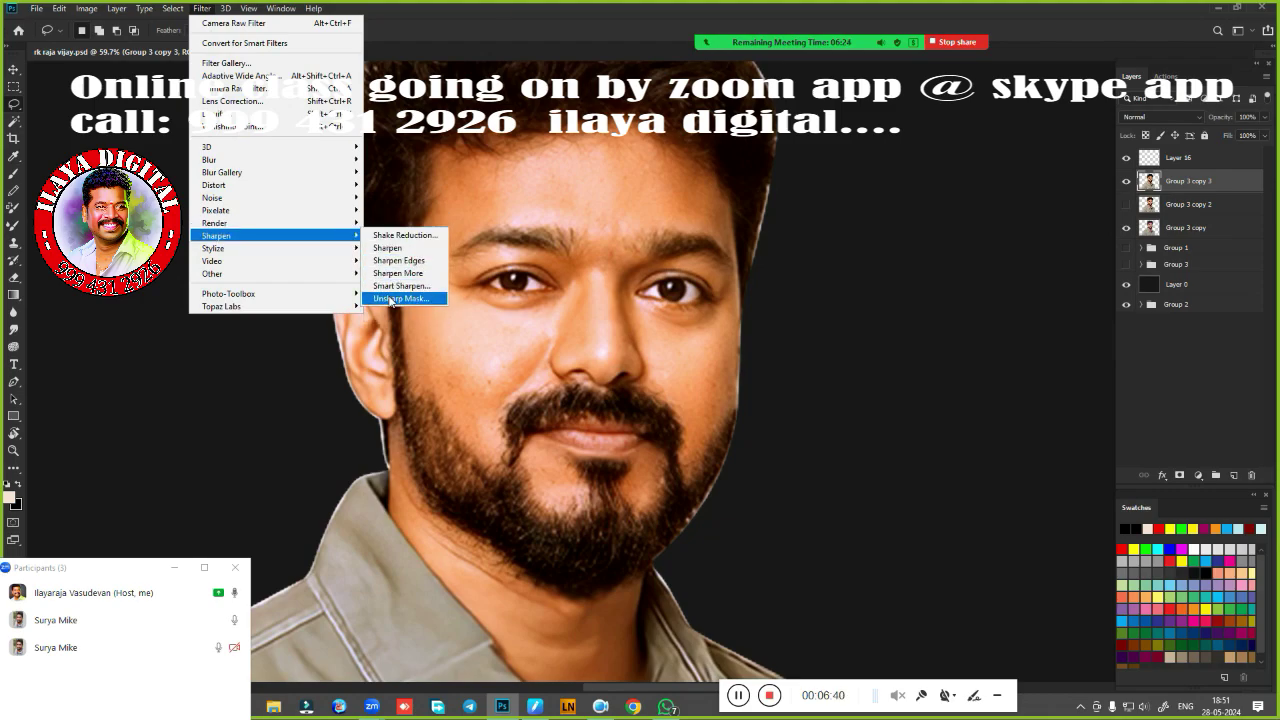
pyautogui.click(399, 298)
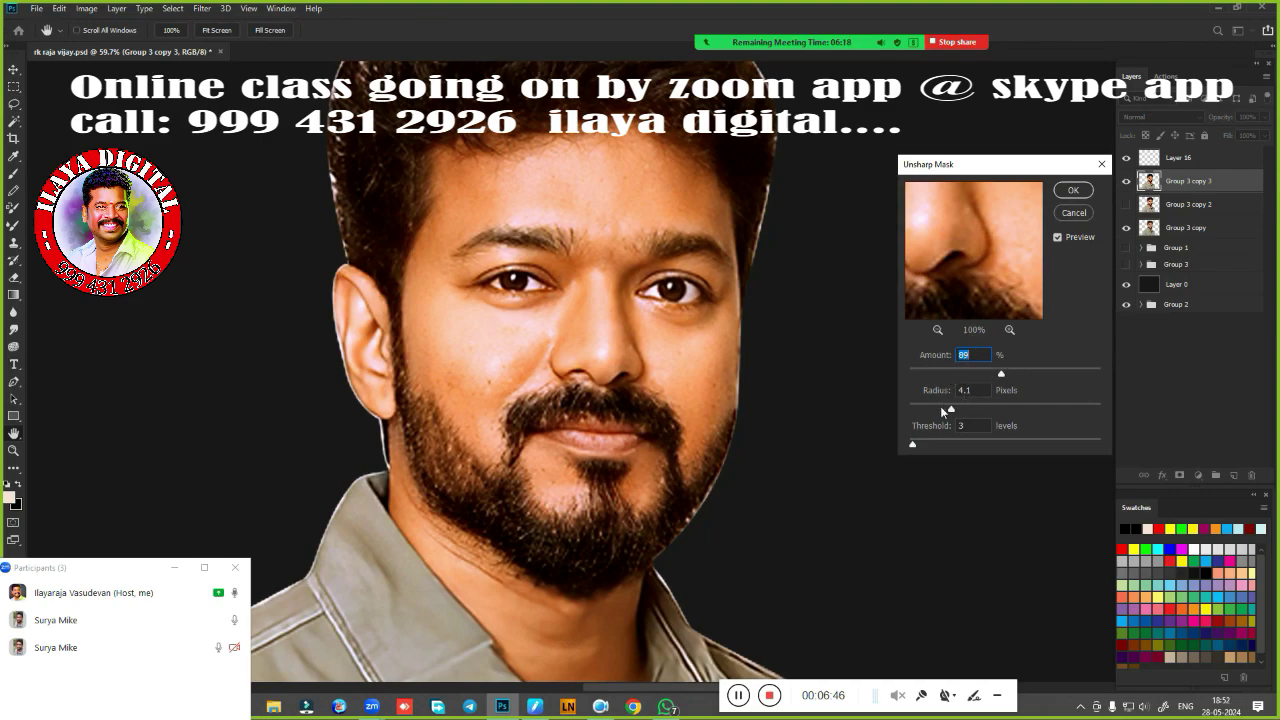
pyautogui.click(1078, 193)
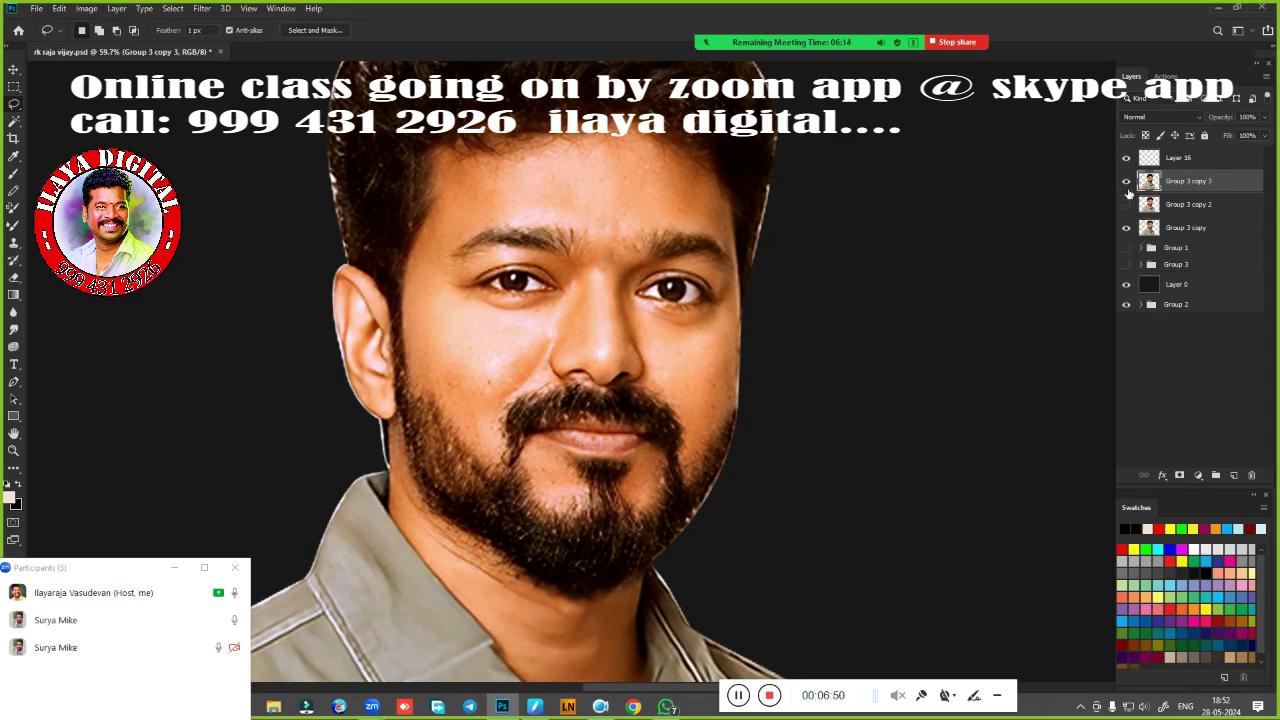
# Zoom out and toggle the sharpened layer on and off to compare against the original.
pyautogui.hotkey('ctrl', '-')
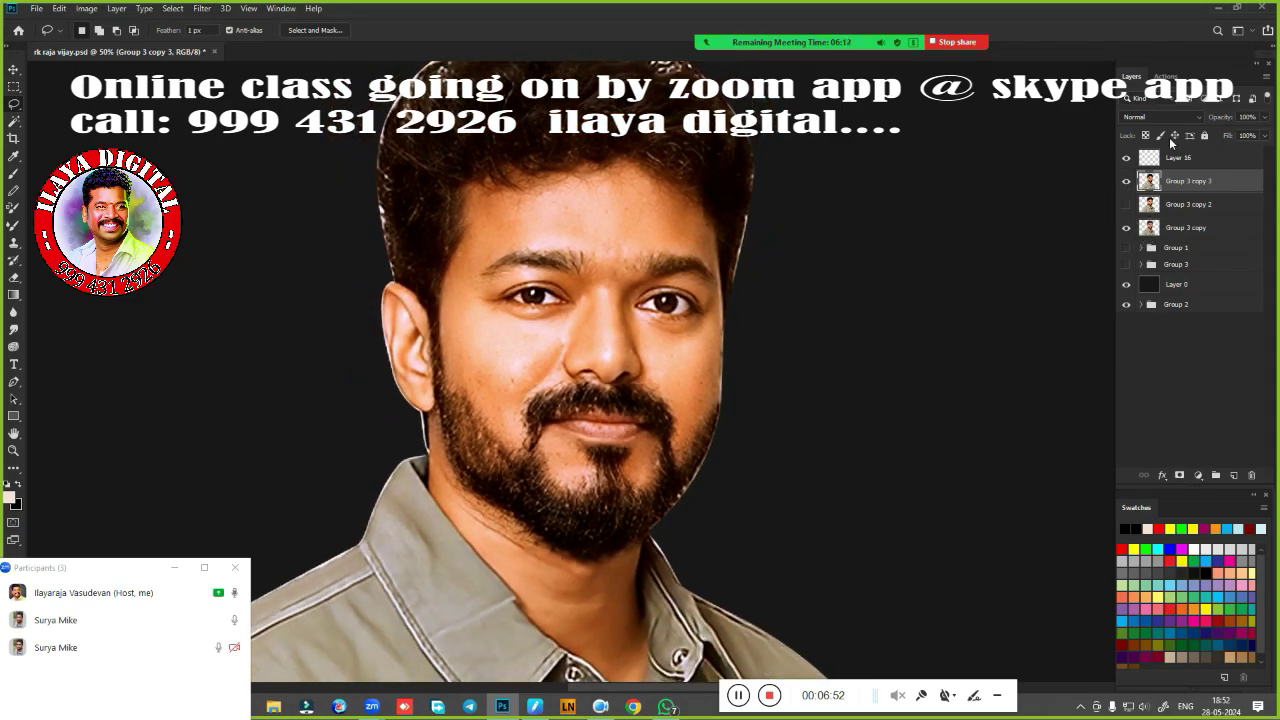
pyautogui.click(1126, 182)
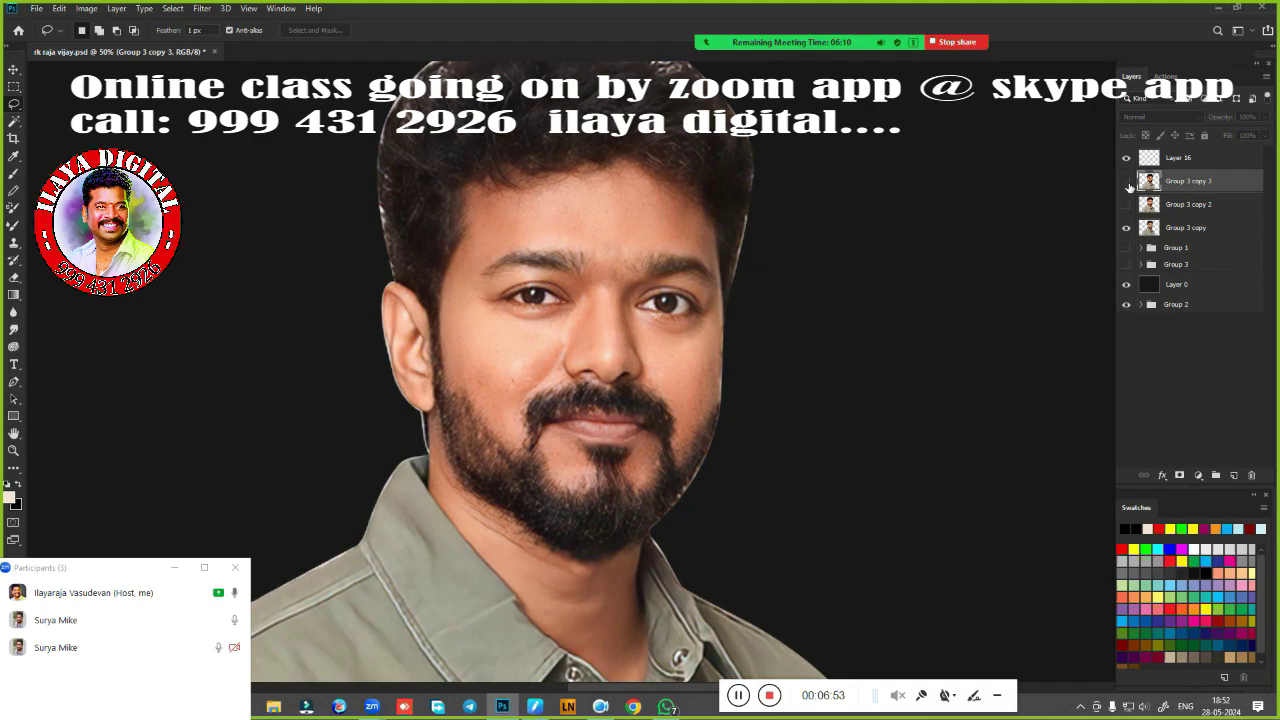
pyautogui.click(1126, 182)
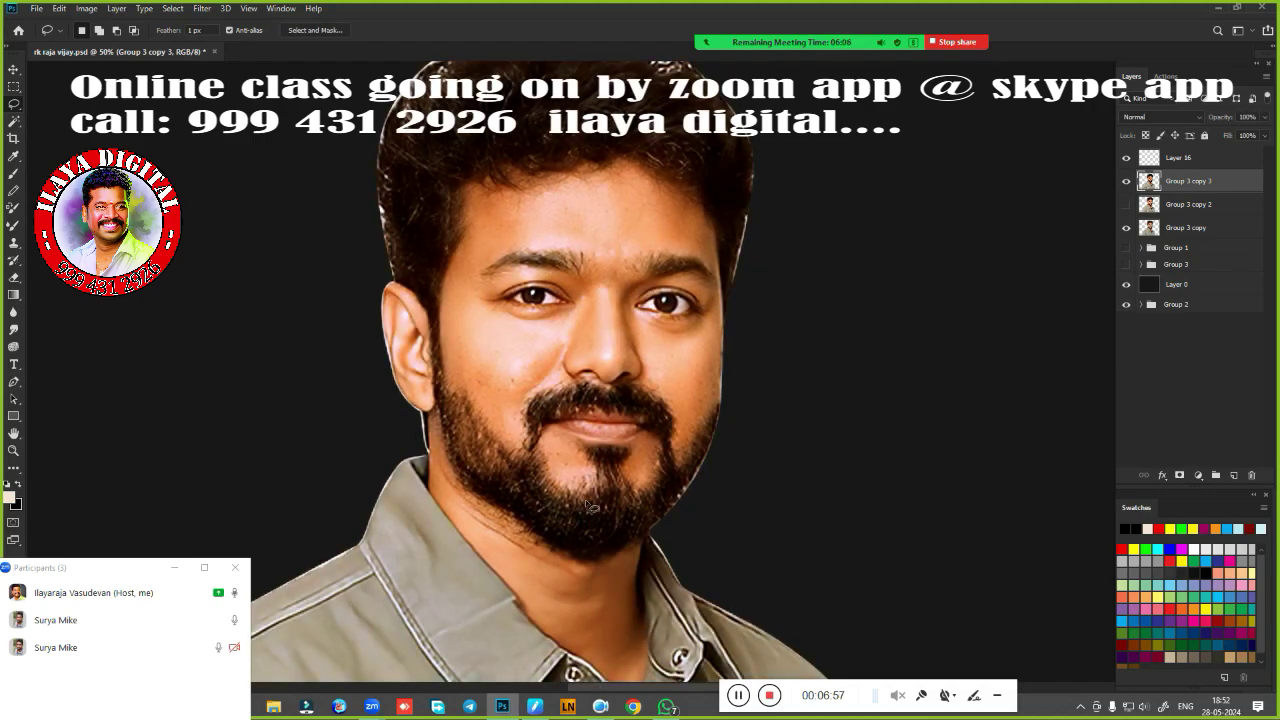
pyautogui.hotkey('ctrl', '-')
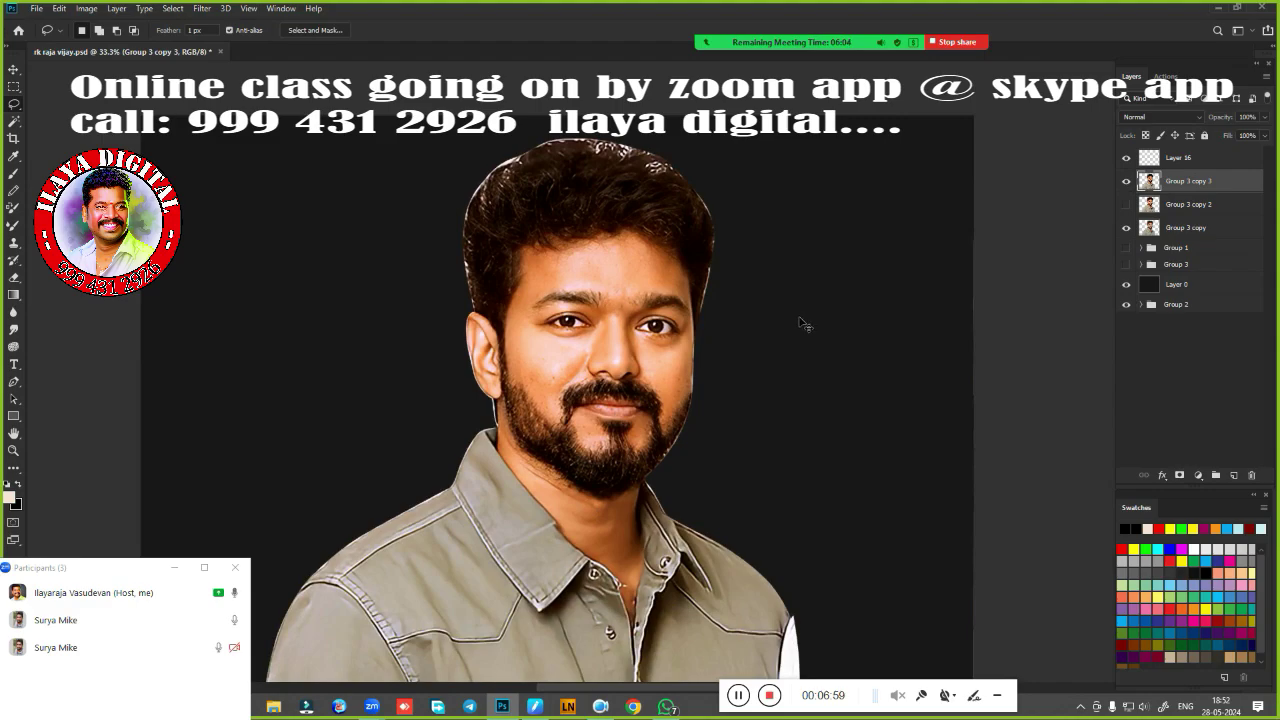
pyautogui.scroll(-1, 774, 352)
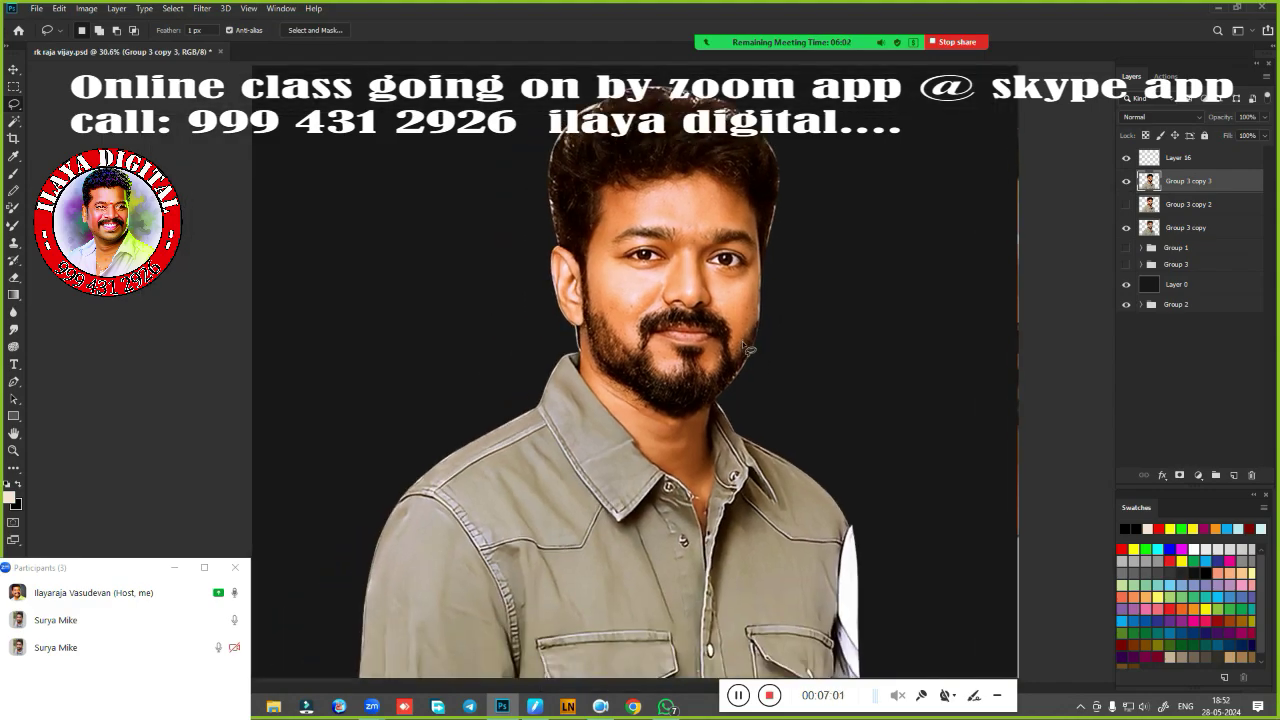
pyautogui.scroll(3, 668, 300)
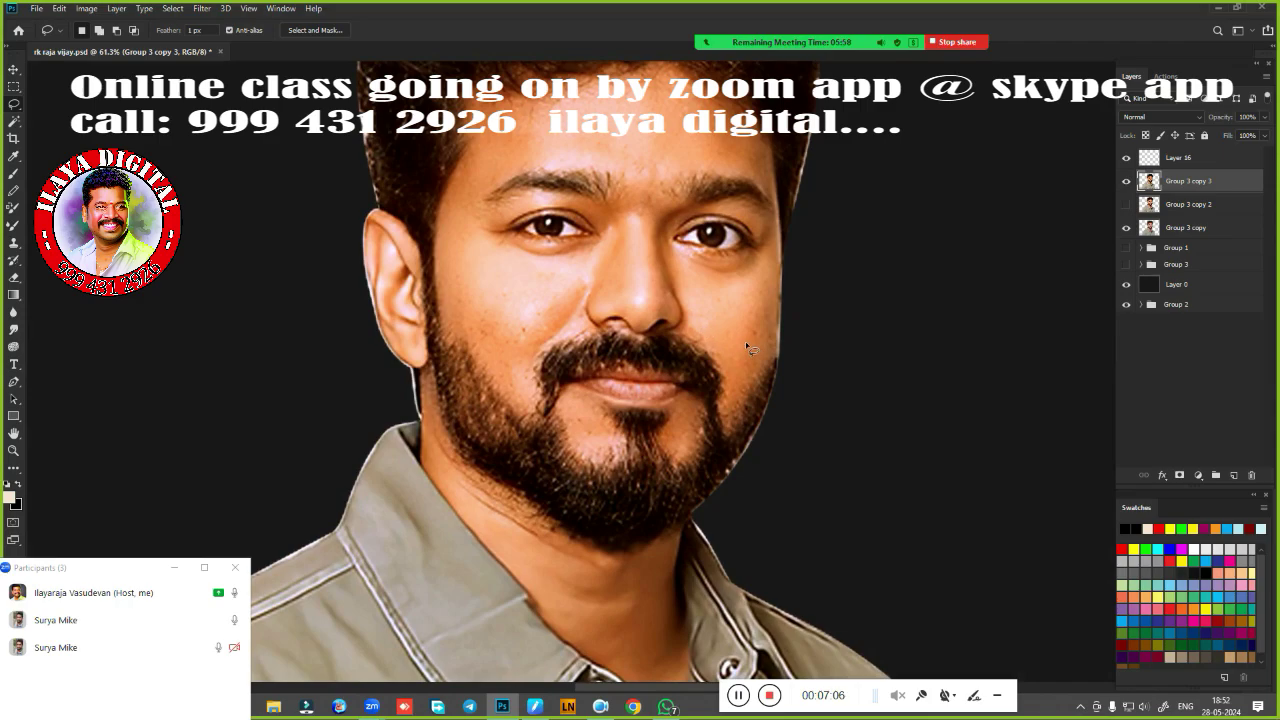
pyautogui.scroll(3, 683, 335)
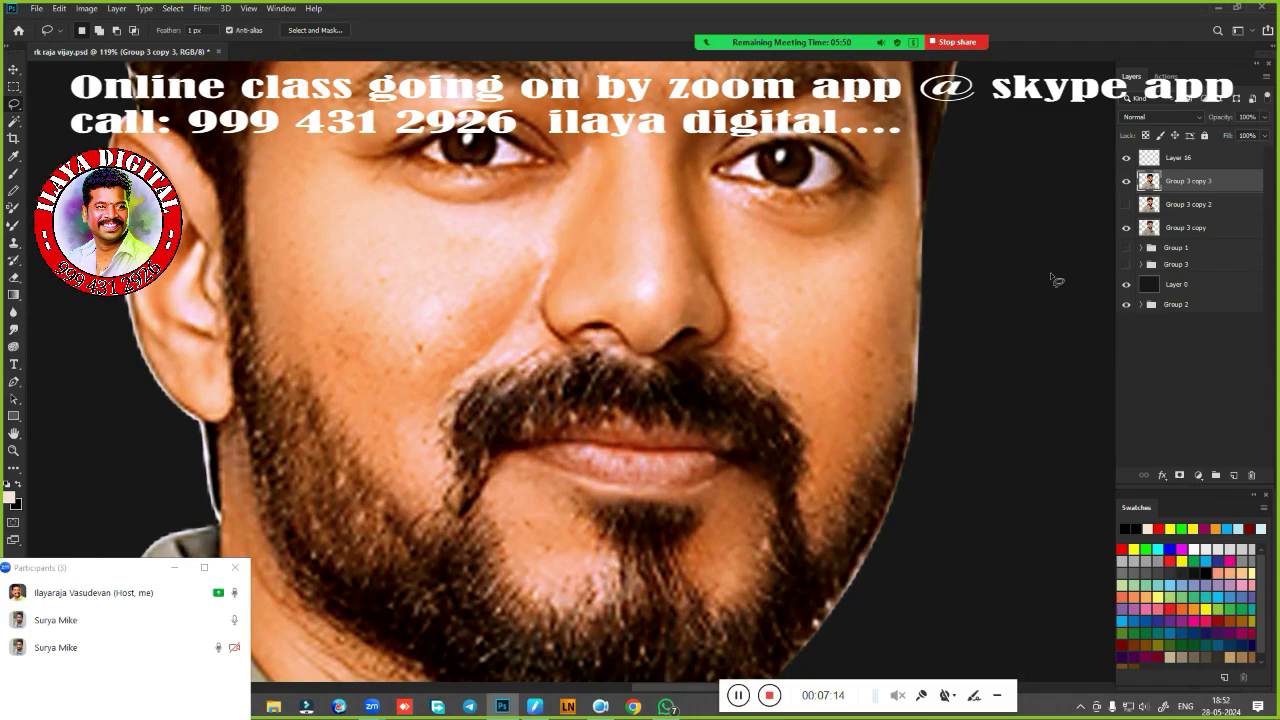
pyautogui.click(1127, 181)
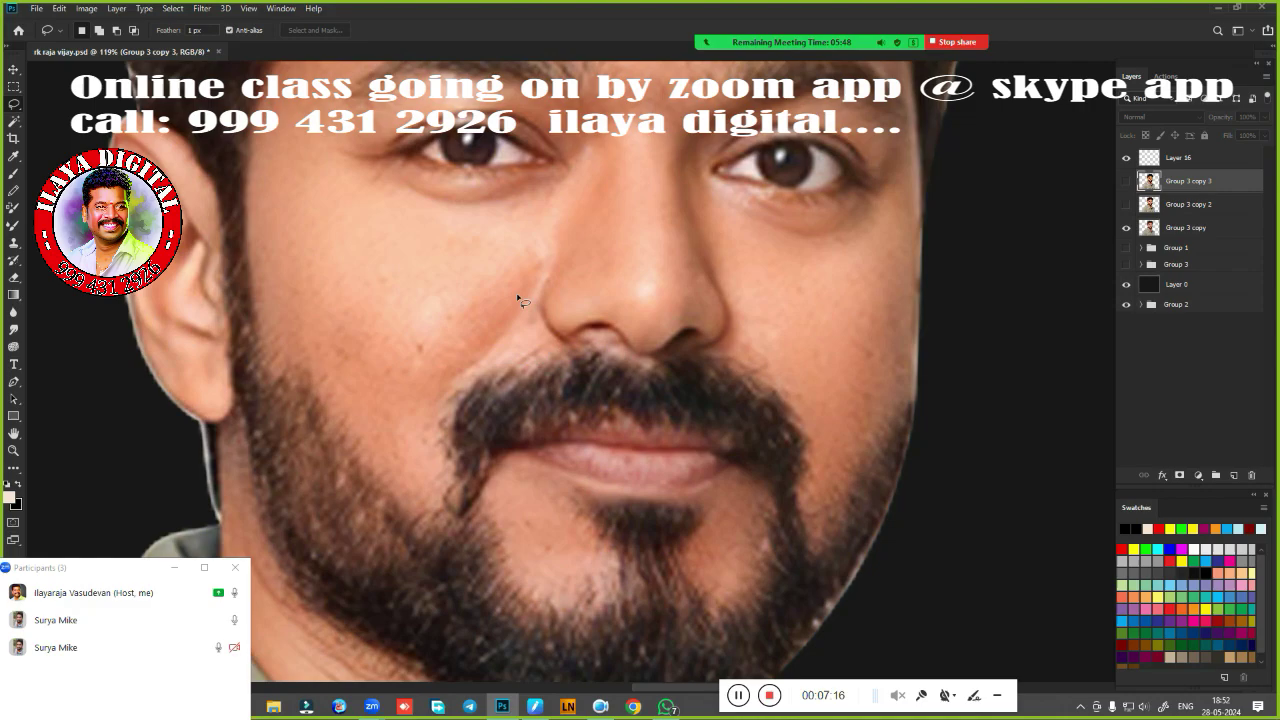
pyautogui.scroll(-3, 519, 320)
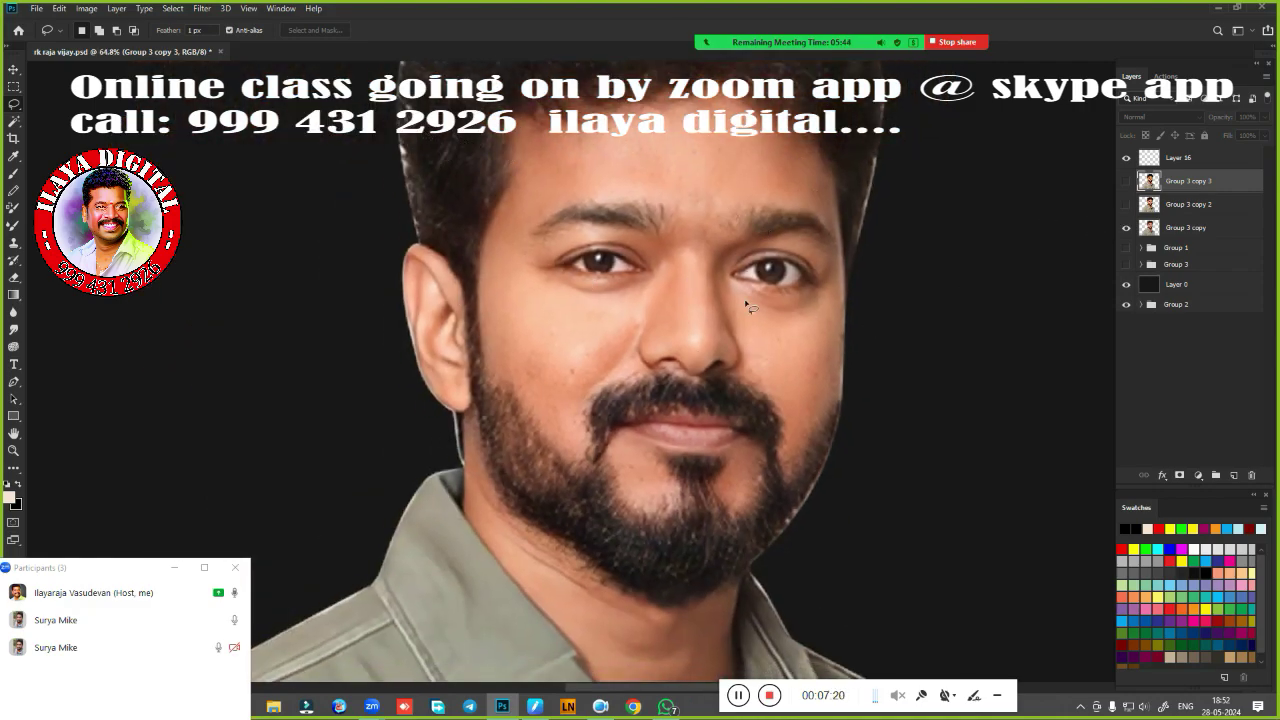
pyautogui.moveTo(752, 308); pyautogui.dragTo(714, 418)
pyautogui.click(1126, 181)
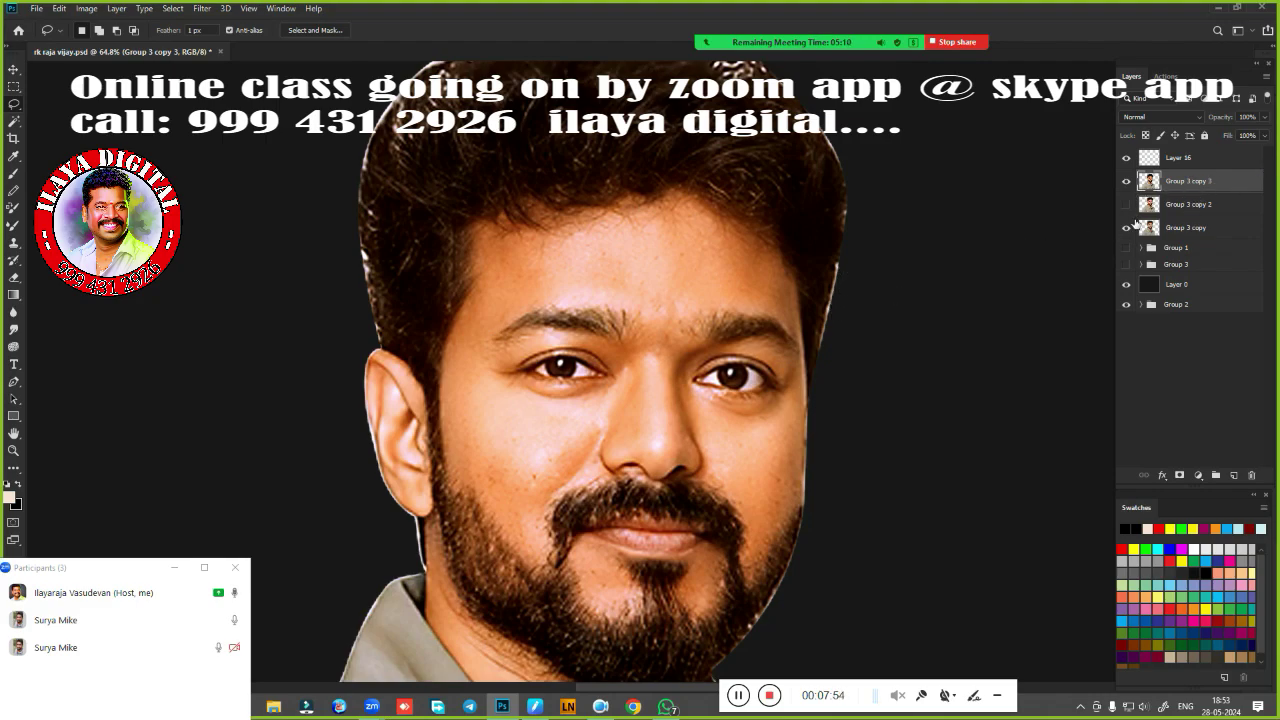
# Add a new empty Layer 17 and delete the empty Layer 16.
pyautogui.click(1234, 476)
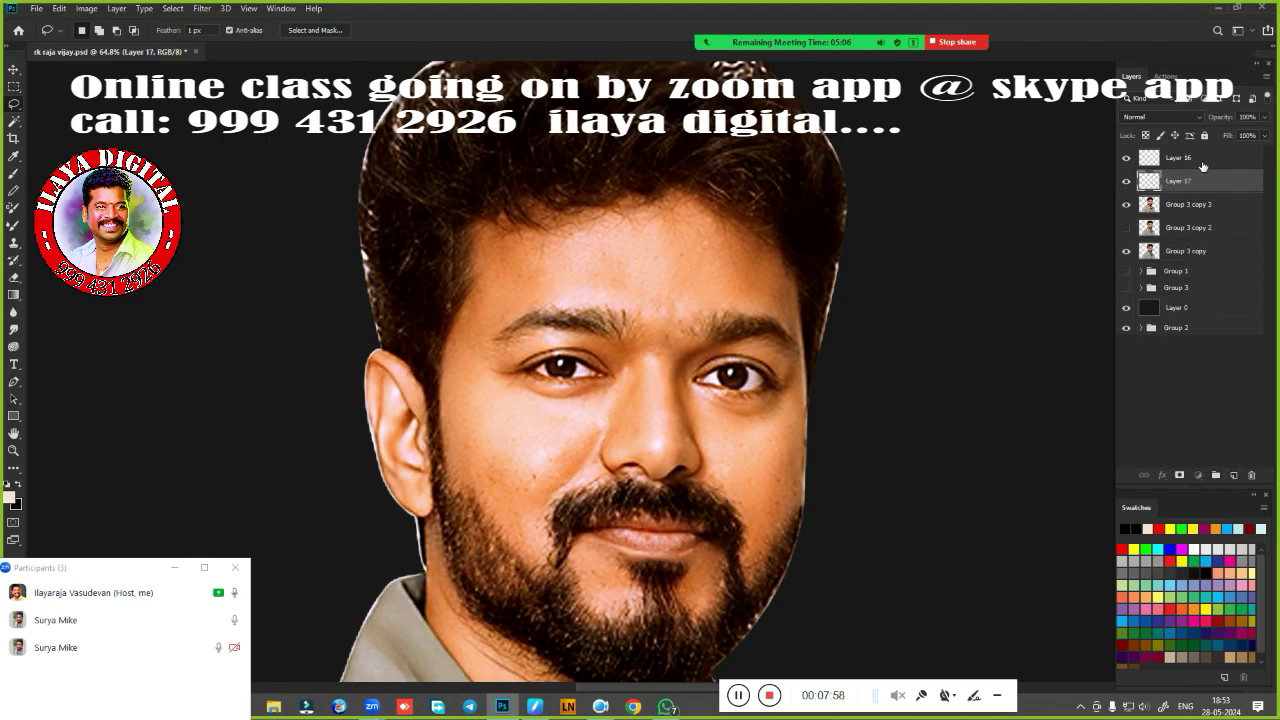
pyautogui.click(1200, 160)
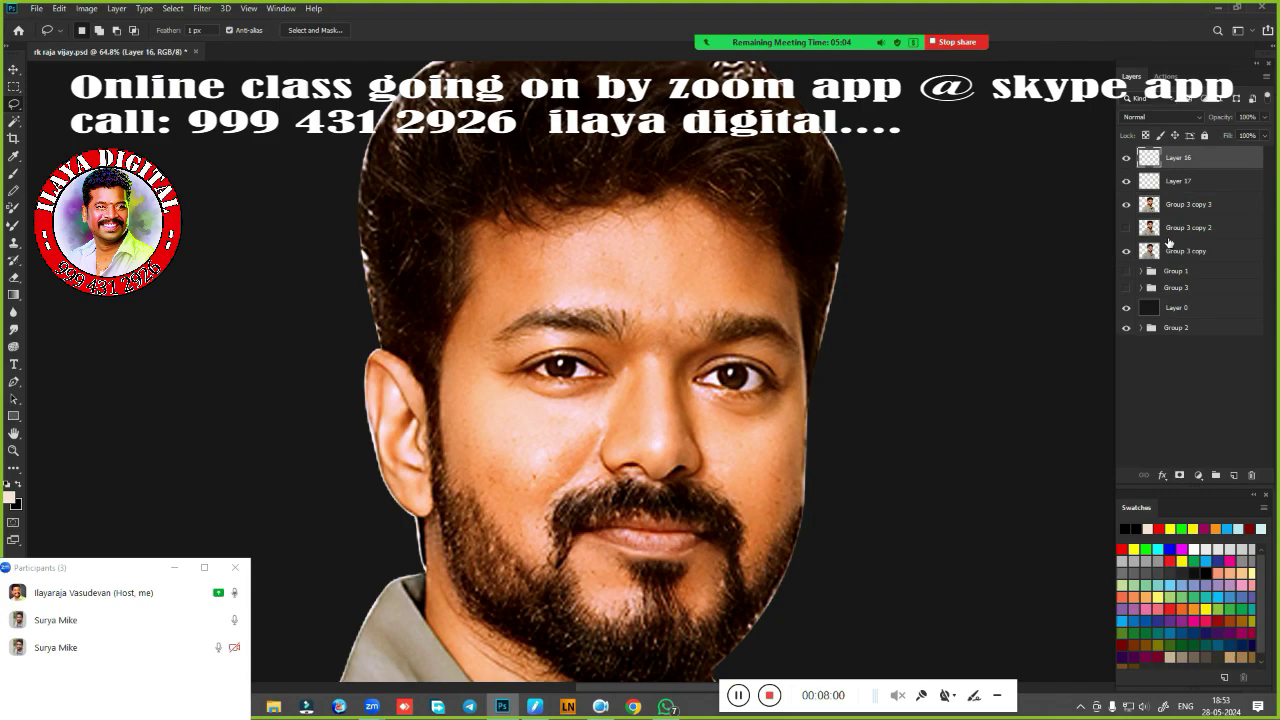
pyautogui.press('Delete')
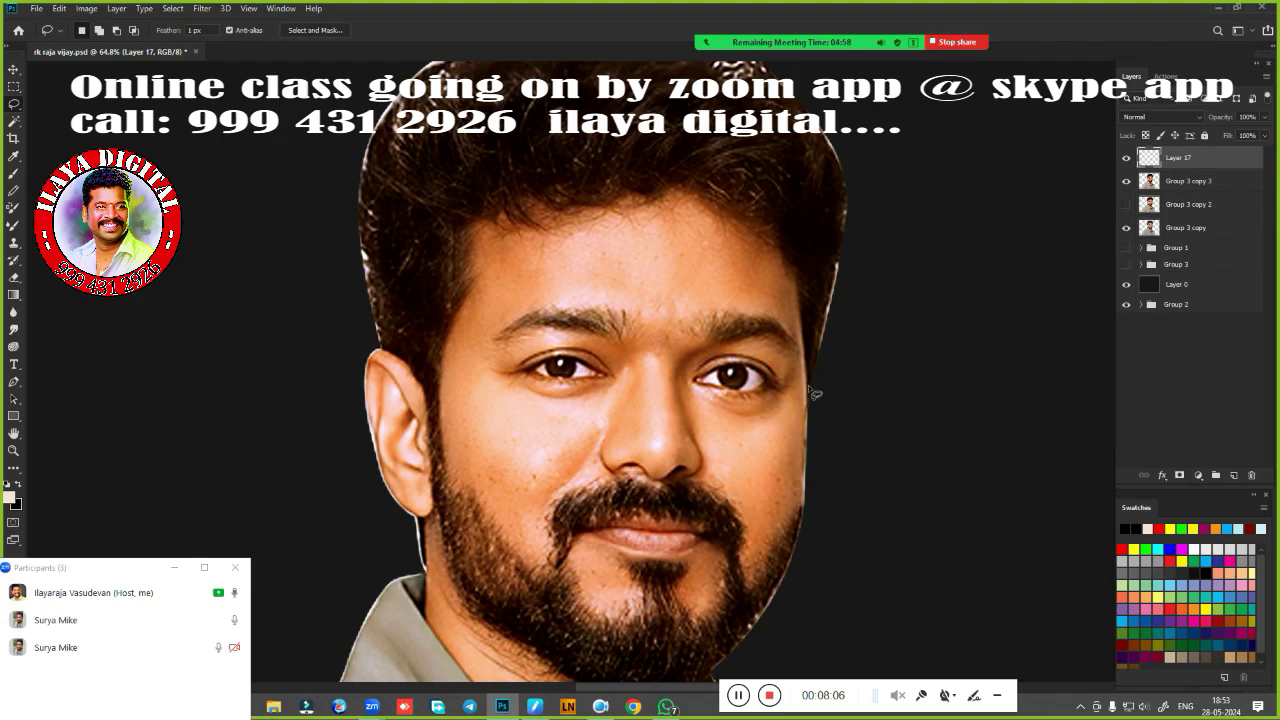
pyautogui.keyDown('alt'); pyautogui.scroll(5, 813, 383); pyautogui.keyUp('alt')
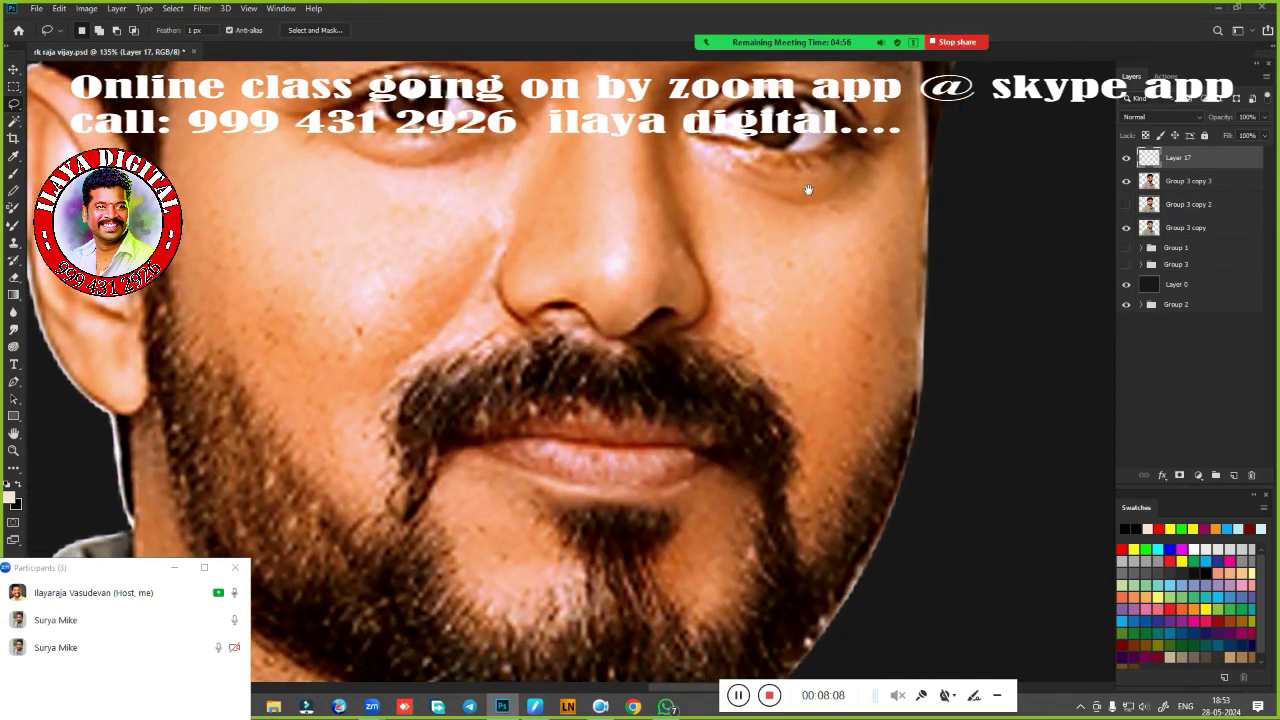
# Check the image size: 15 × 12 inches at 250 pixels/inch.
pyautogui.hotkey('ctrl', 'alt', 'i')
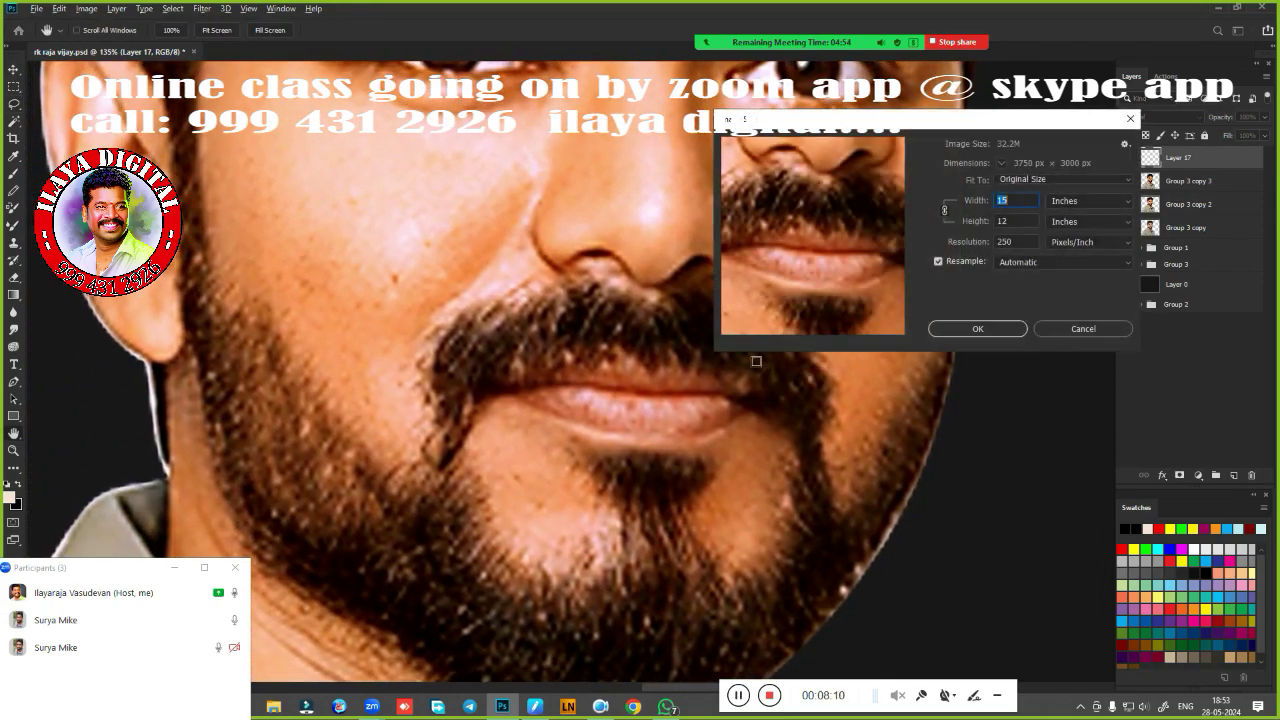
pyautogui.click(1130, 118)
pyautogui.hotkey('ctrl', 'alt', 'i')
pyautogui.click(977, 327)
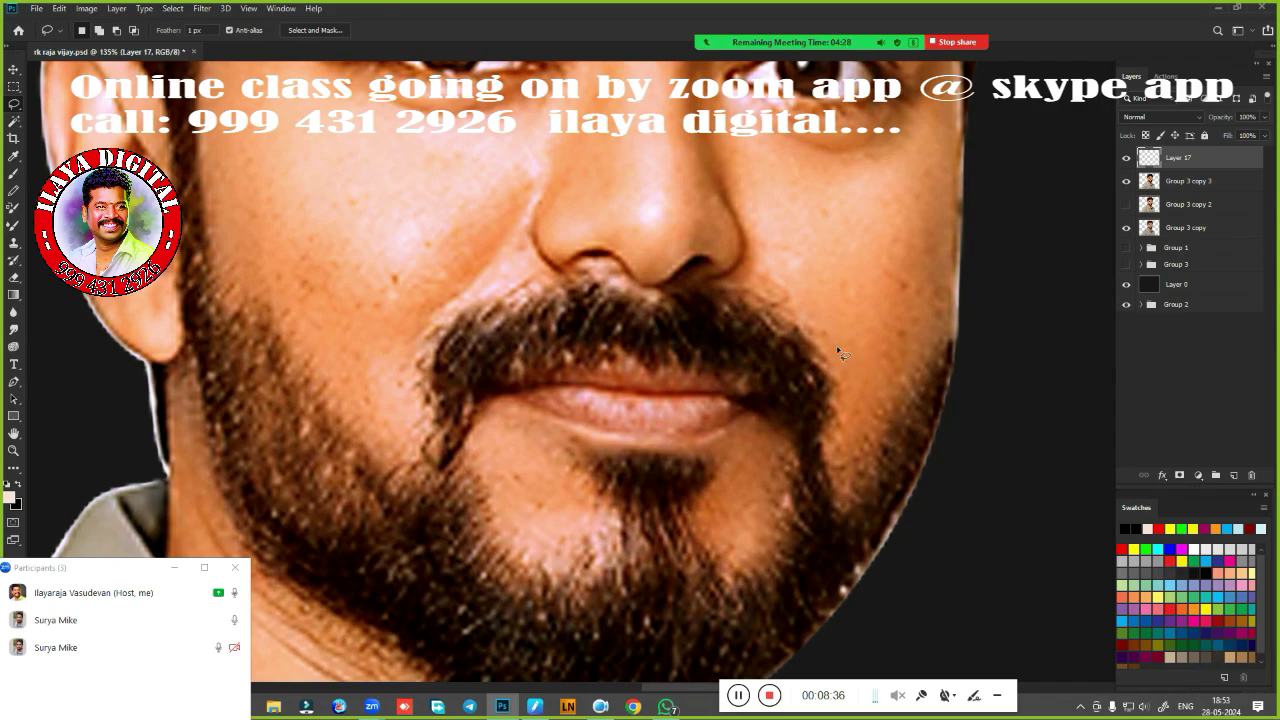
# Fit the portrait in the window, then zoom in on the nose and moustache.
pyautogui.hotkey('ctrl', '0')
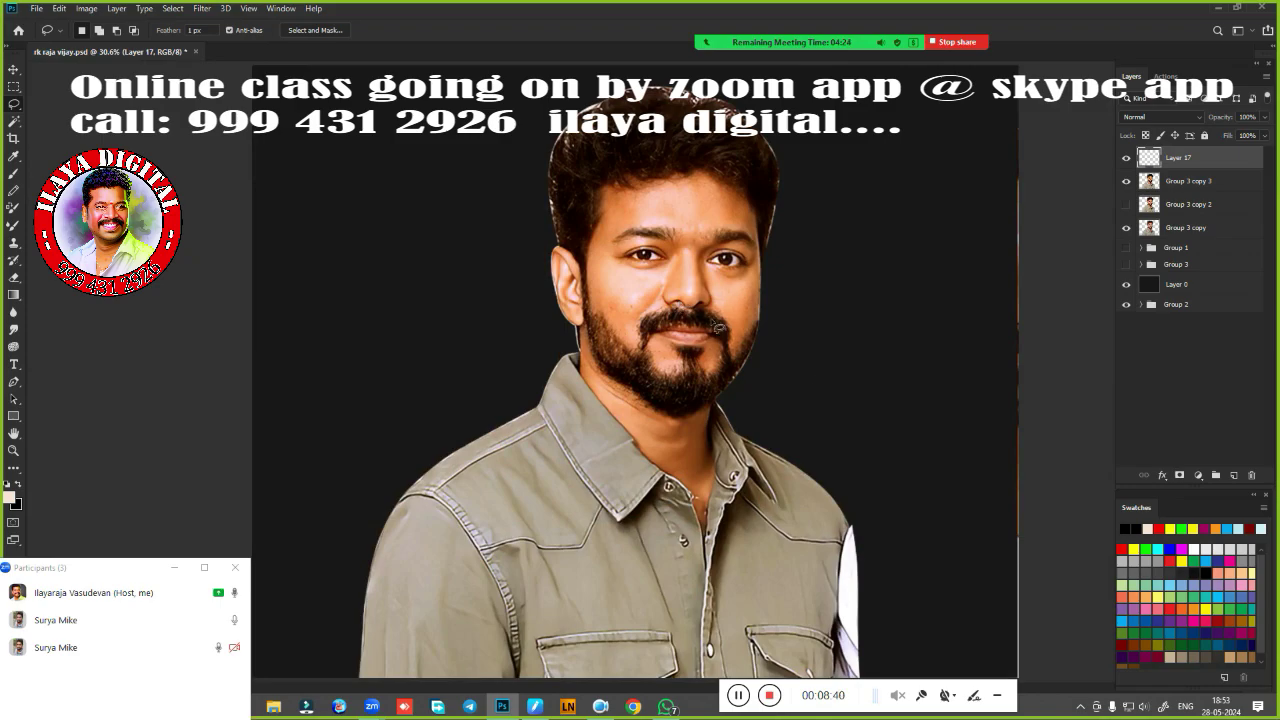
pyautogui.scroll(2, 714, 329)
pyautogui.scroll(2, 714, 329)
pyautogui.scroll(2, 716, 335)
pyautogui.scroll(1, 720, 345)
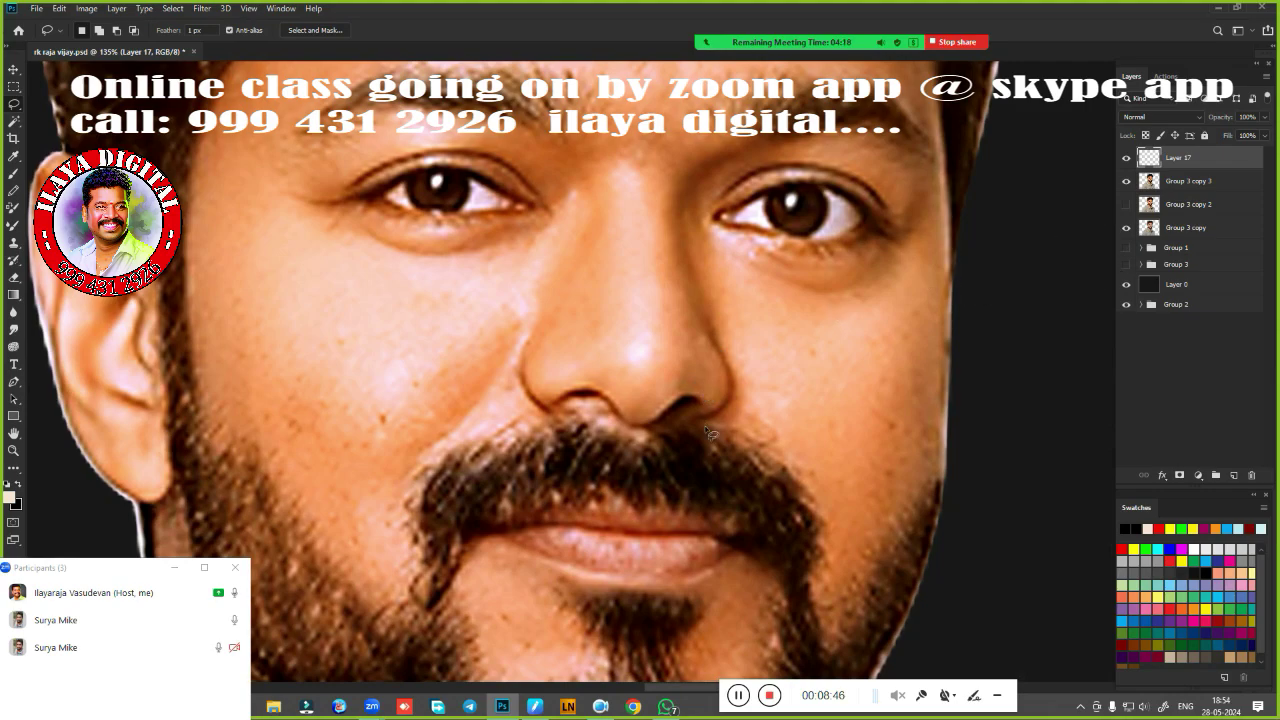
pyautogui.scroll(3, 698, 443)
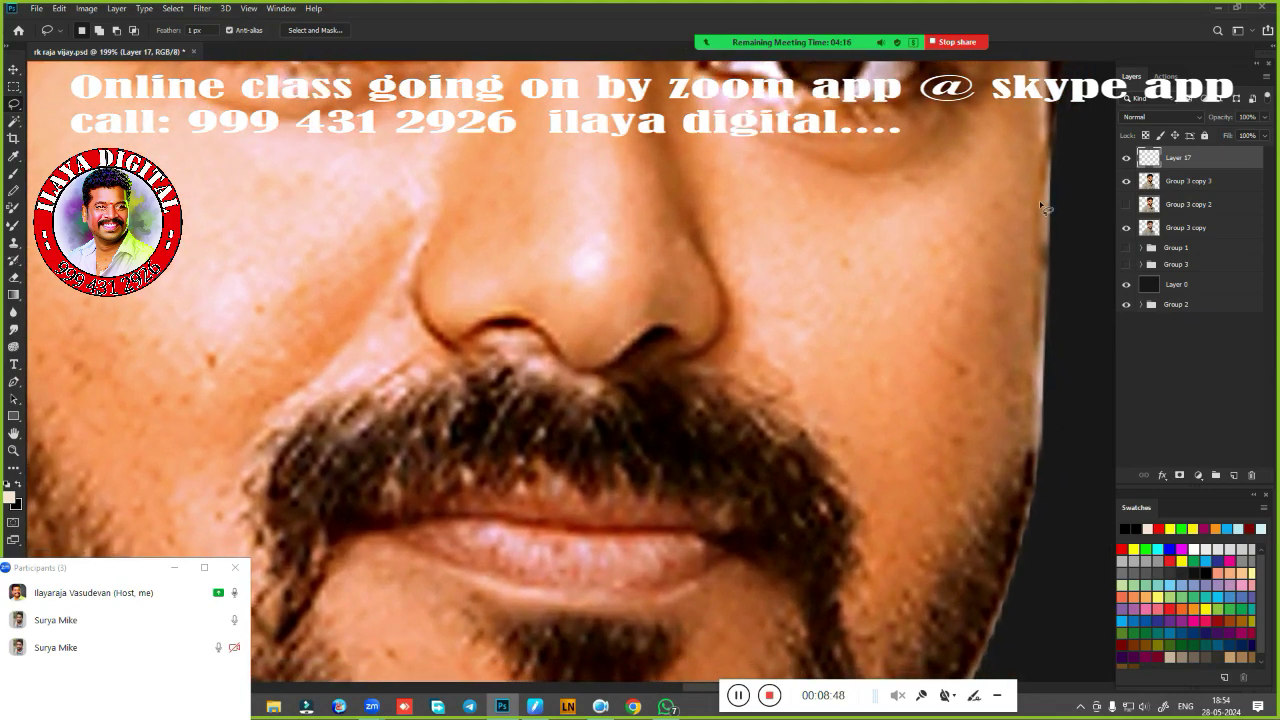
# Switch to smudging and try several brush presets, including a 300 px painting brush.
pyautogui.click(13, 331)
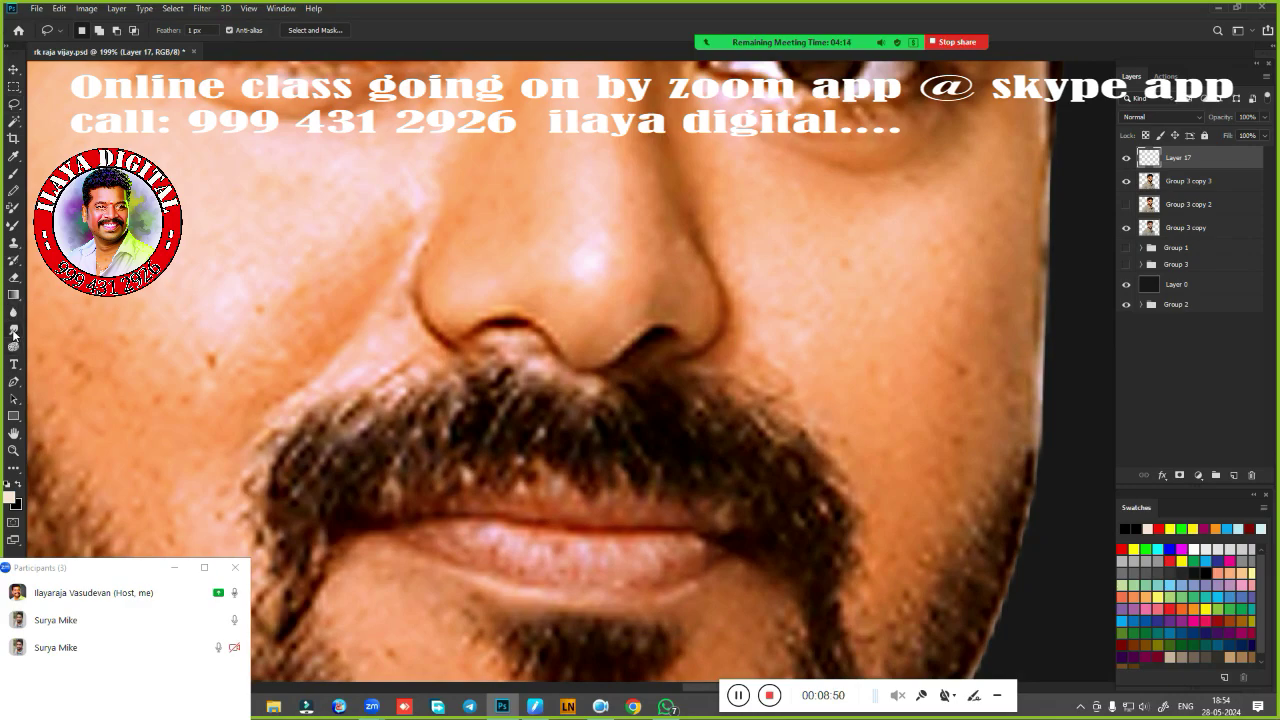
pyautogui.rightClick(442, 222)
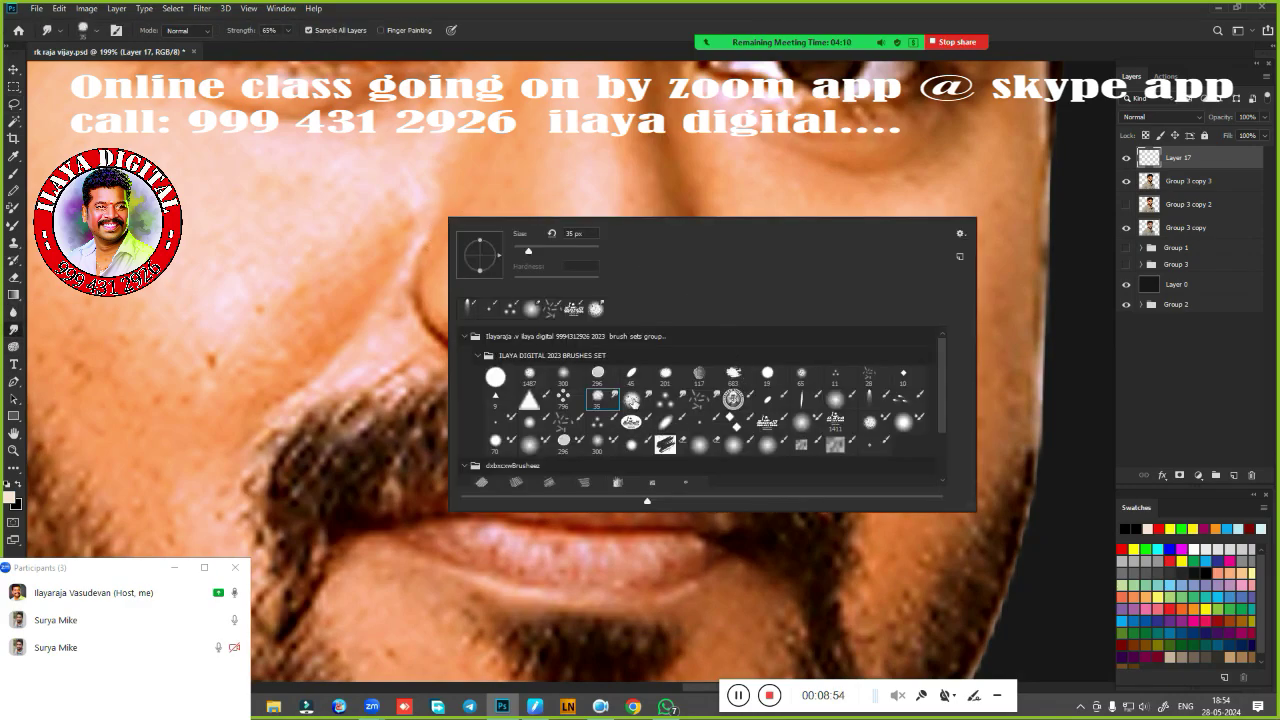
pyautogui.click(633, 400)
pyautogui.press('Return')
pyautogui.rightClick(674, 397)
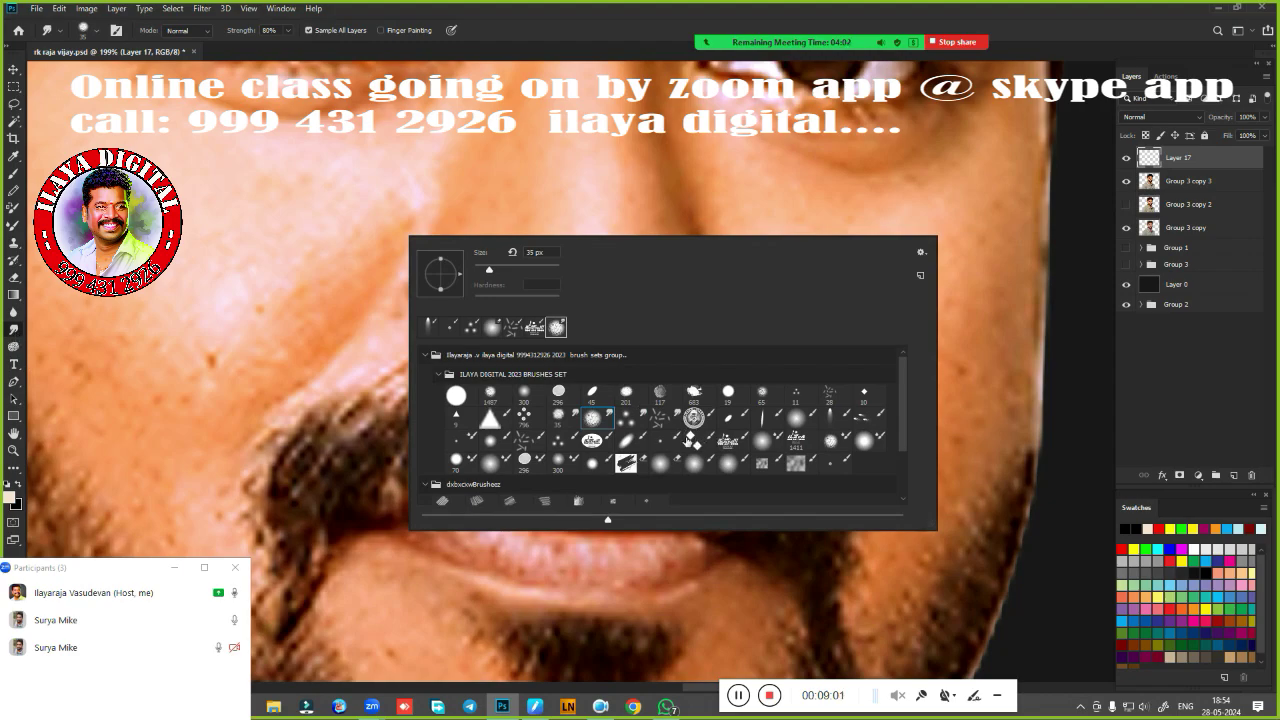
pyautogui.click(670, 441)
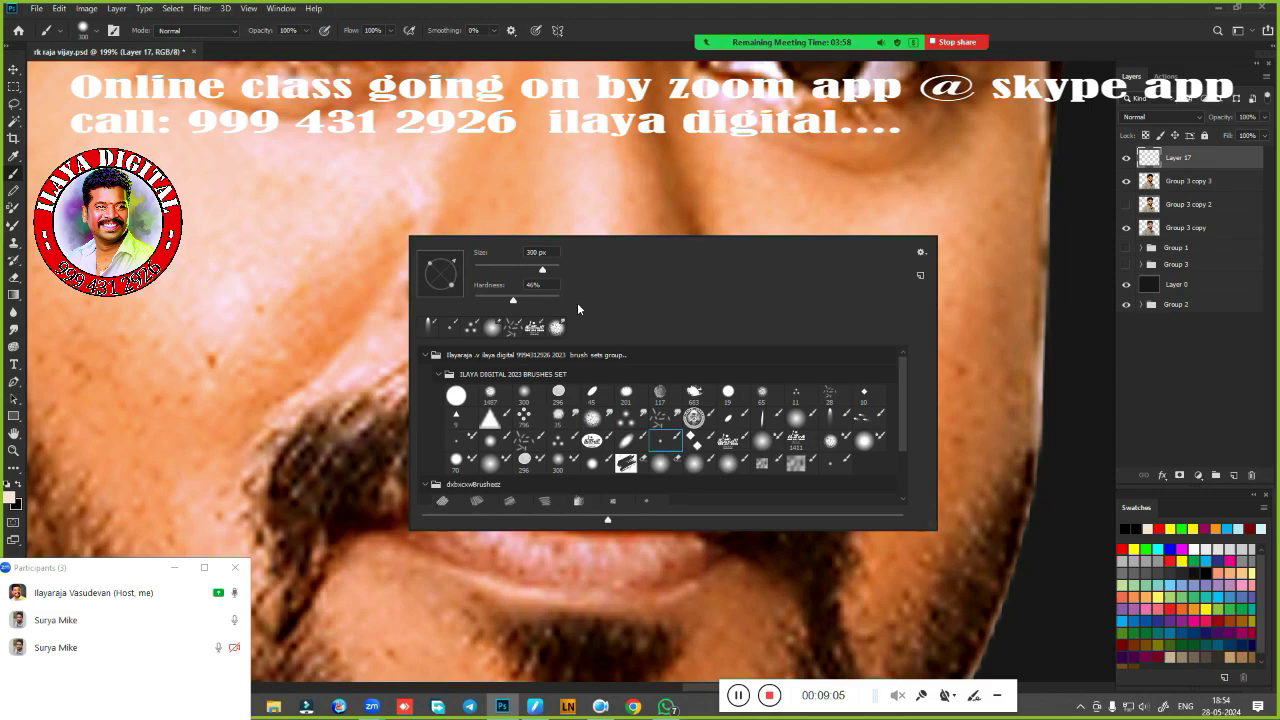
pyautogui.press('Escape')
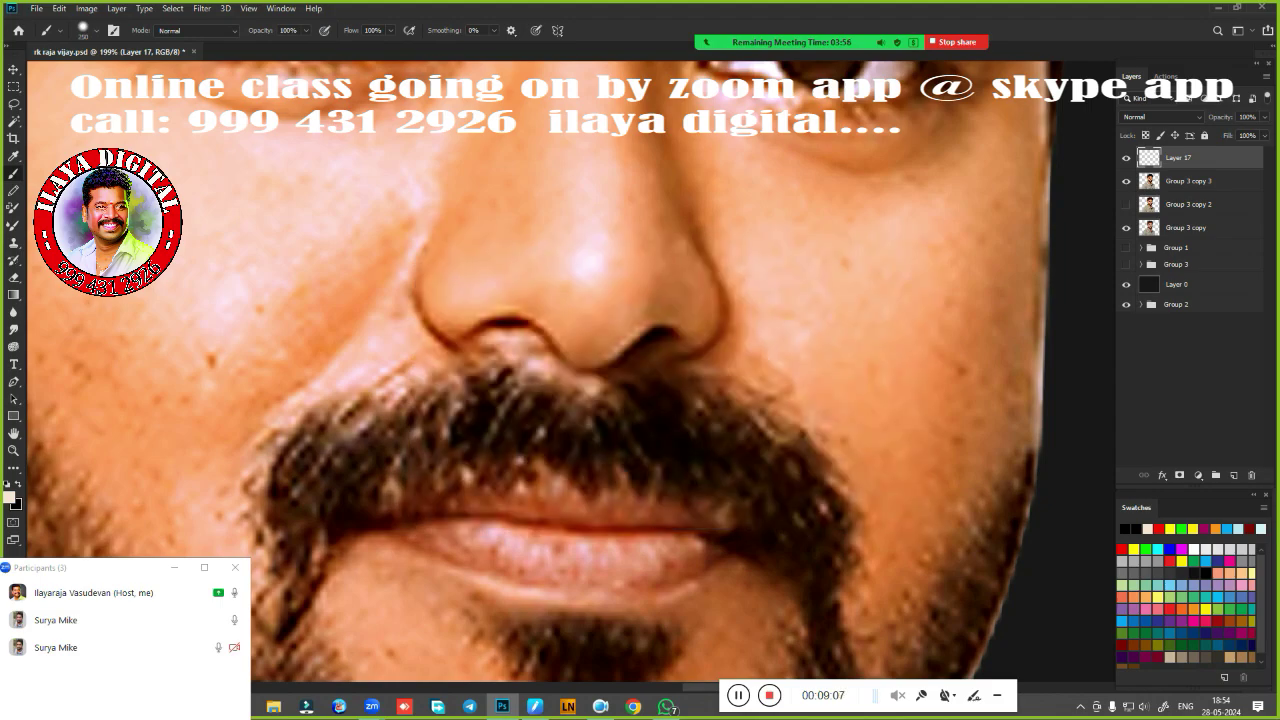
pyautogui.press('[')
pyautogui.press('[')
# Settle on the 9 px Very Wet, Light Mix blending preset and show Brush Settings.
pyautogui.rightClick(470, 240)
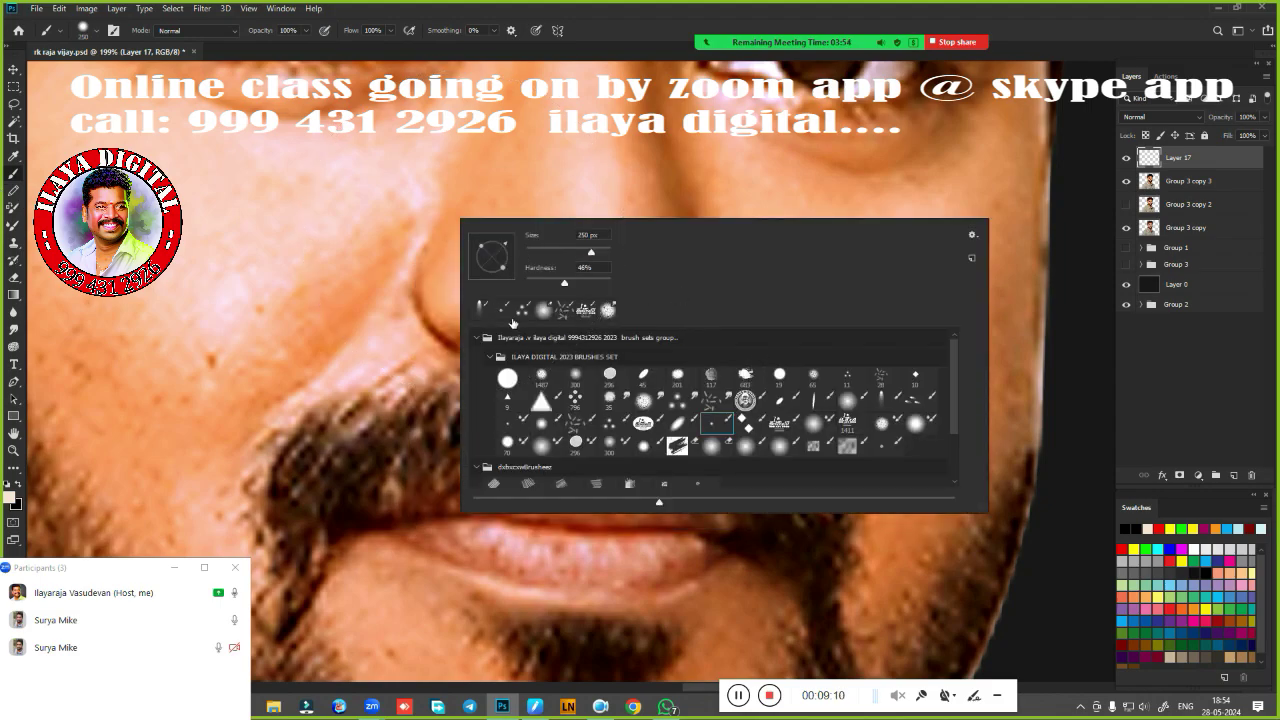
pyautogui.click(645, 400)
pyautogui.click(704, 424)
pyautogui.click(815, 424)
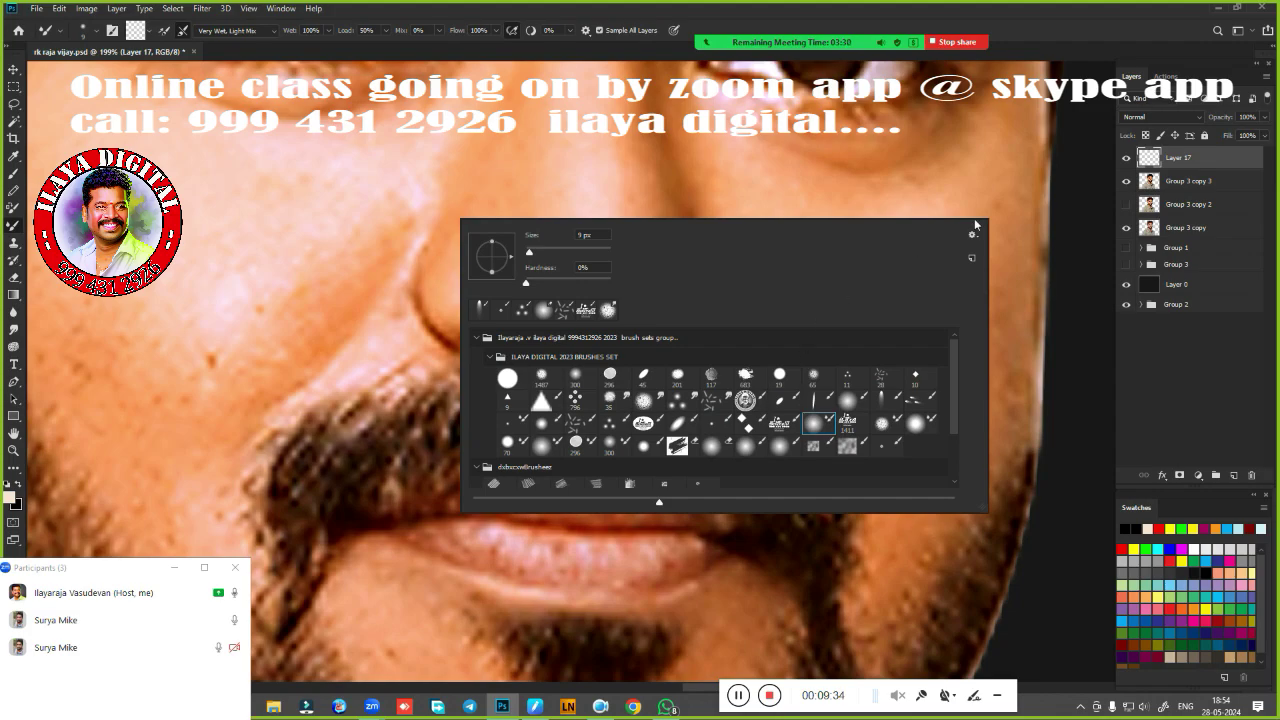
pyautogui.click(593, 51)
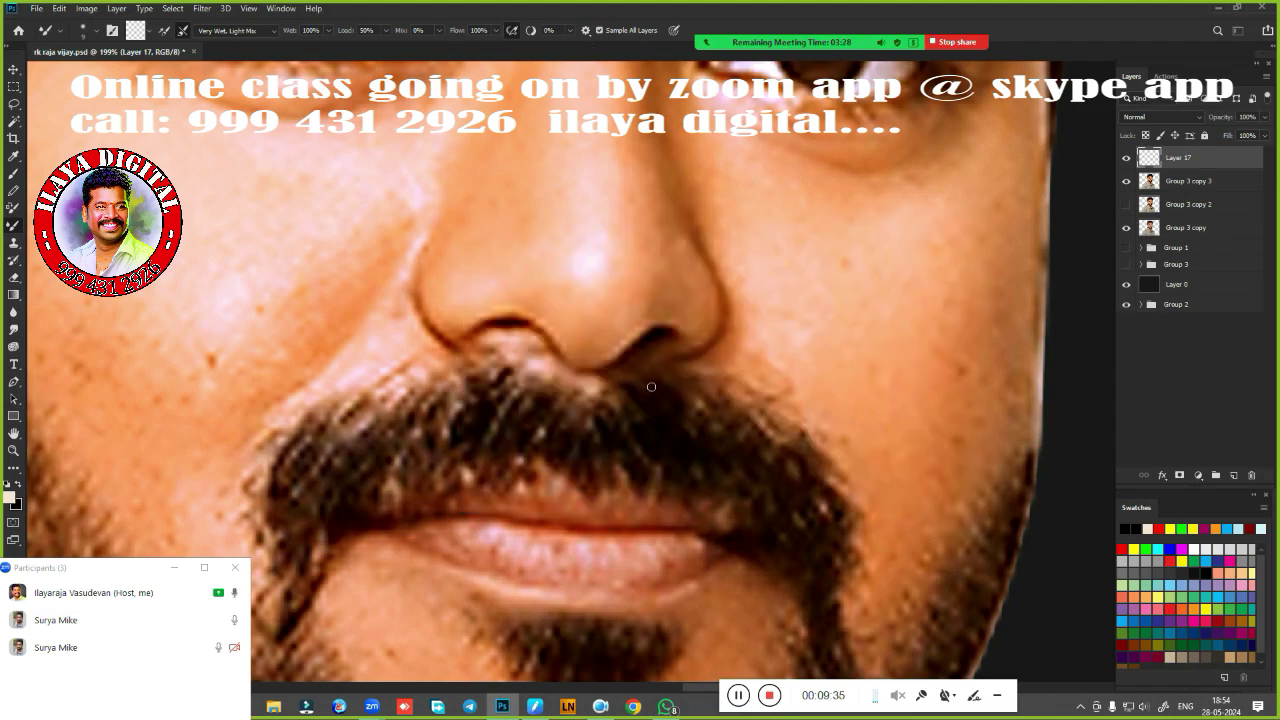
pyautogui.press('F5')
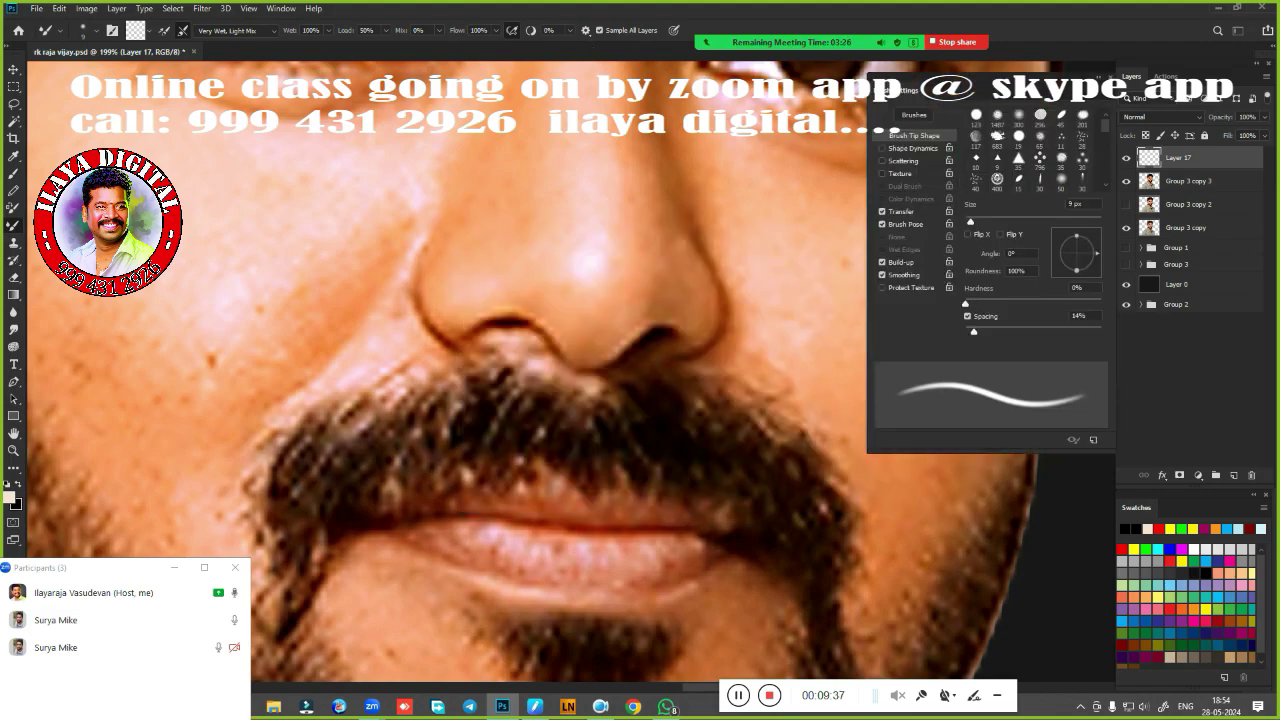
# Choose the 35 px Smudge preset at 80% strength and reveal its Transfer settings.
pyautogui.rightClick(249, 198)
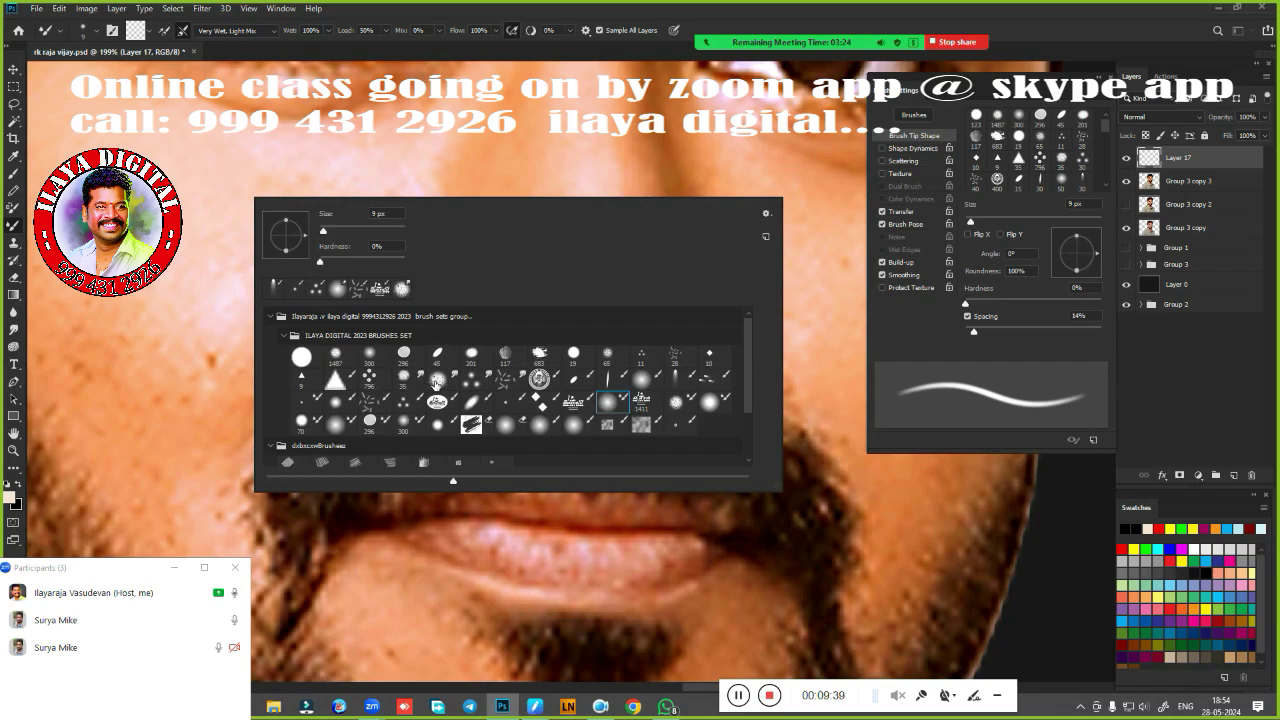
pyautogui.click(440, 380)
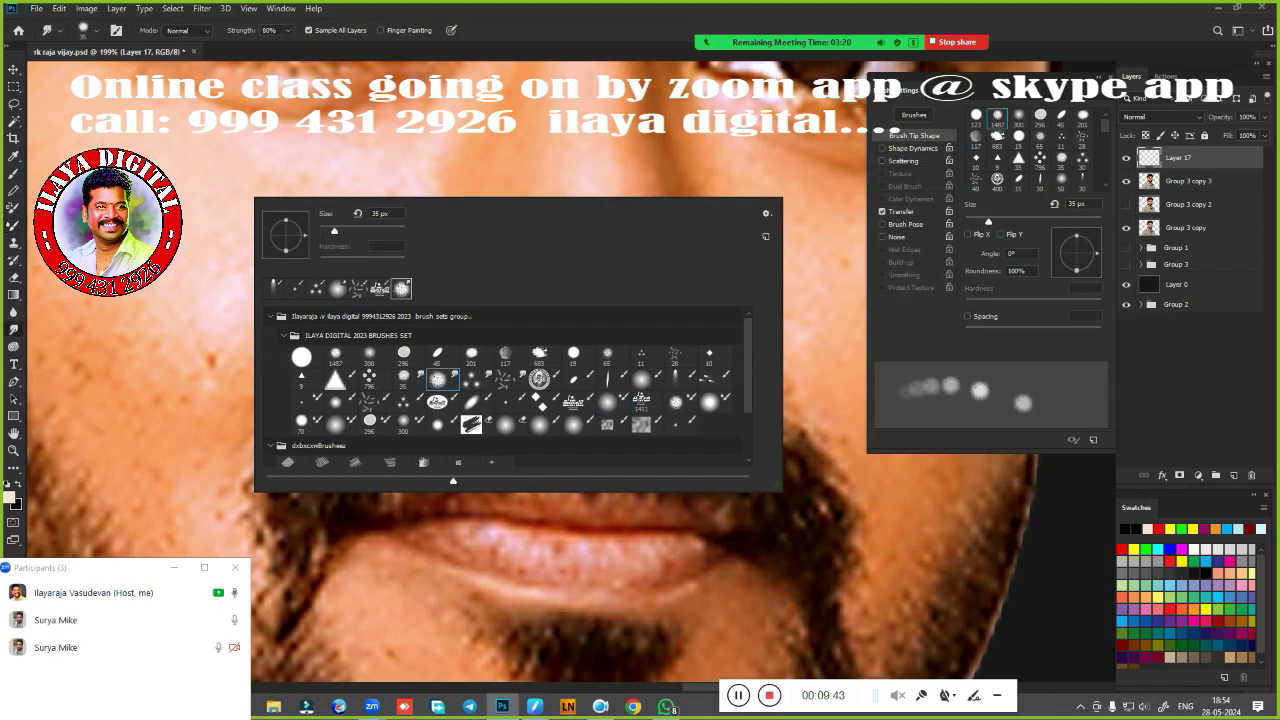
pyautogui.click(937, 212)
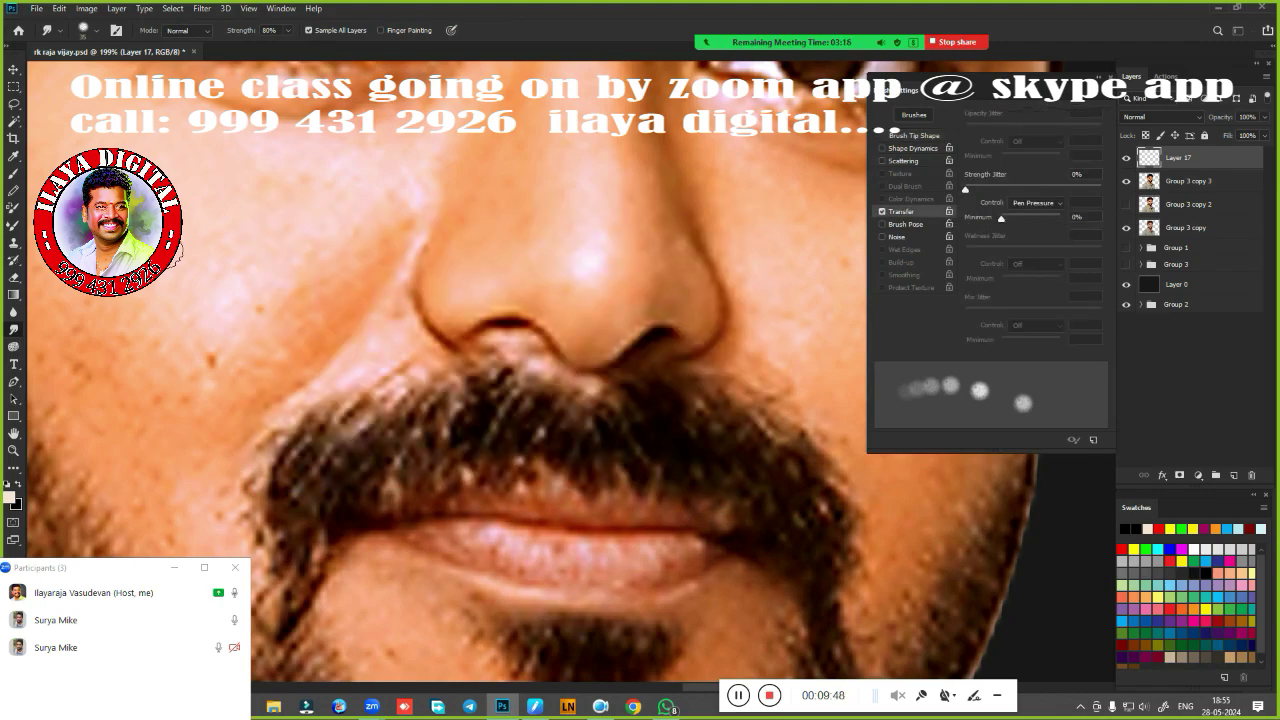
pyautogui.rightClick(287, 338)
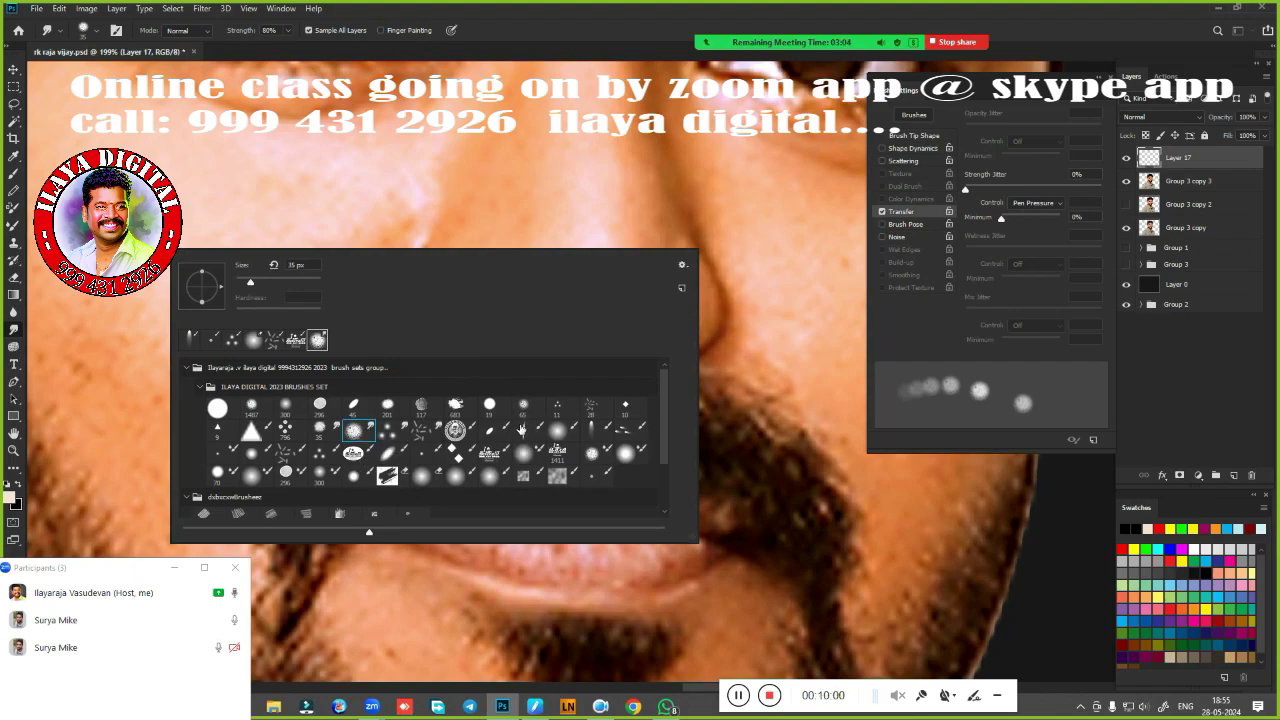
# Try several presets in the picker: 250 px painting, thin-tipped and smudge brushes.
pyautogui.click(497, 430)
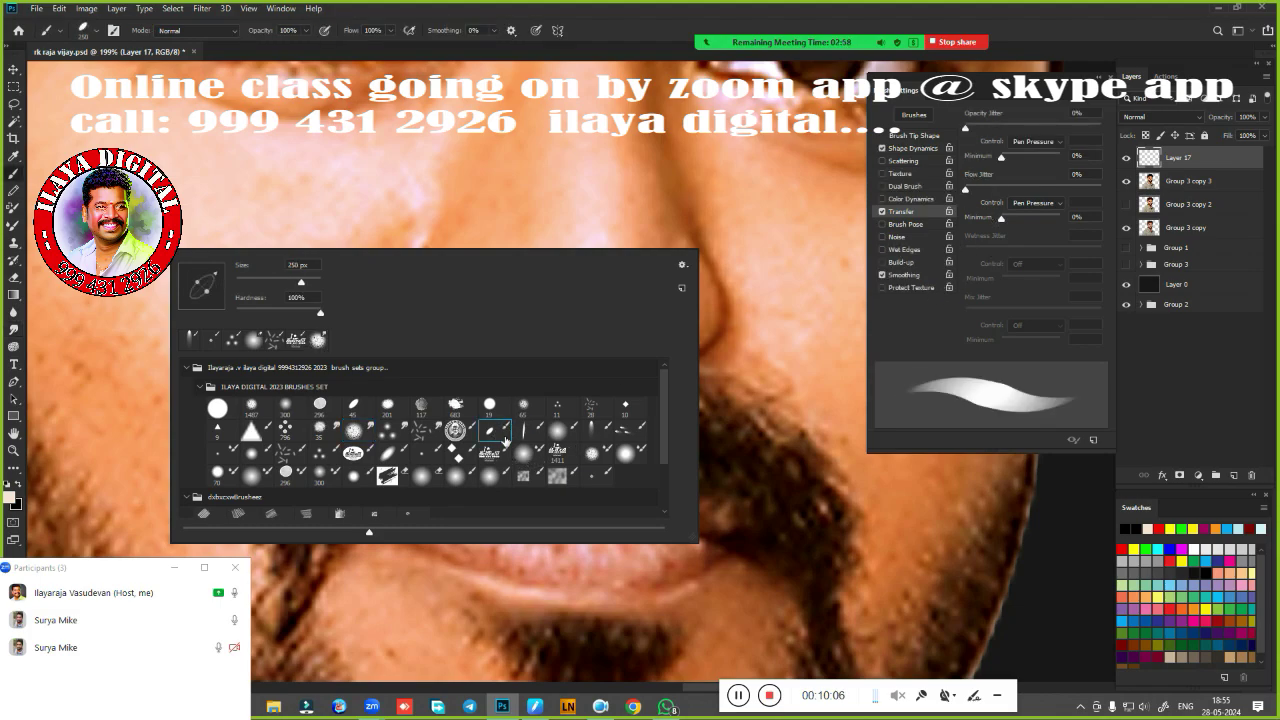
pyautogui.click(593, 431)
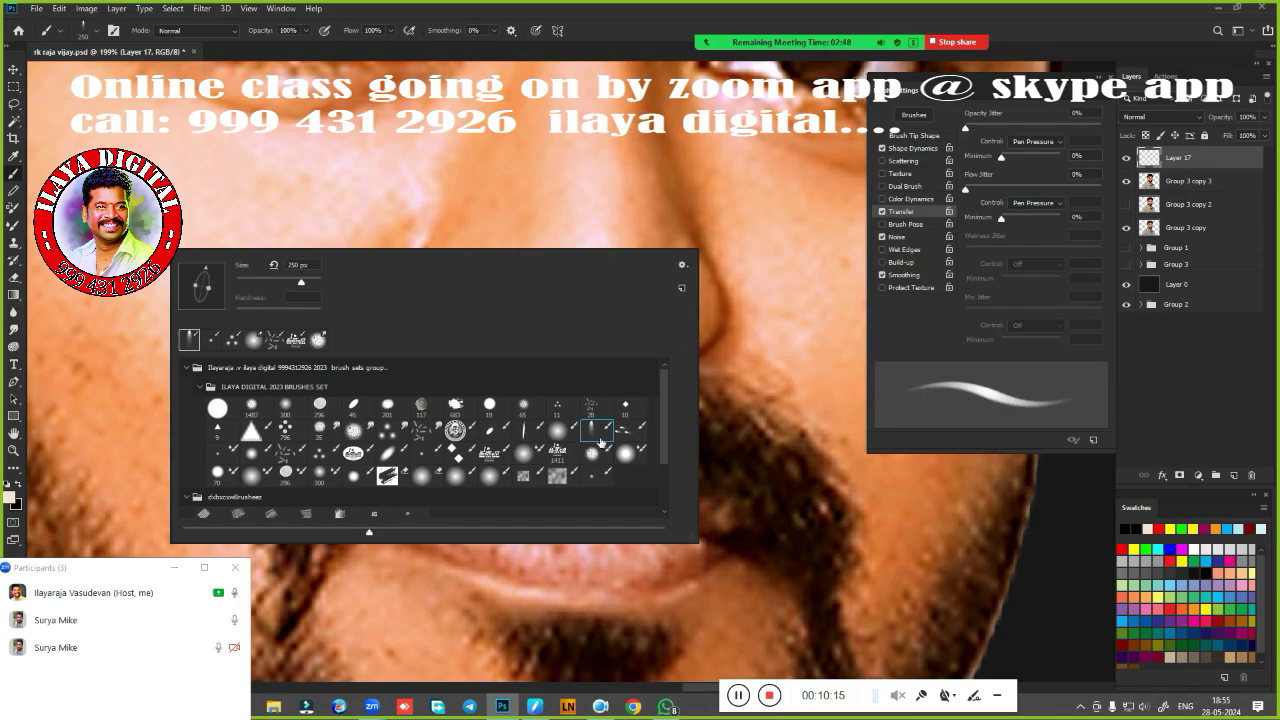
pyautogui.click(631, 430)
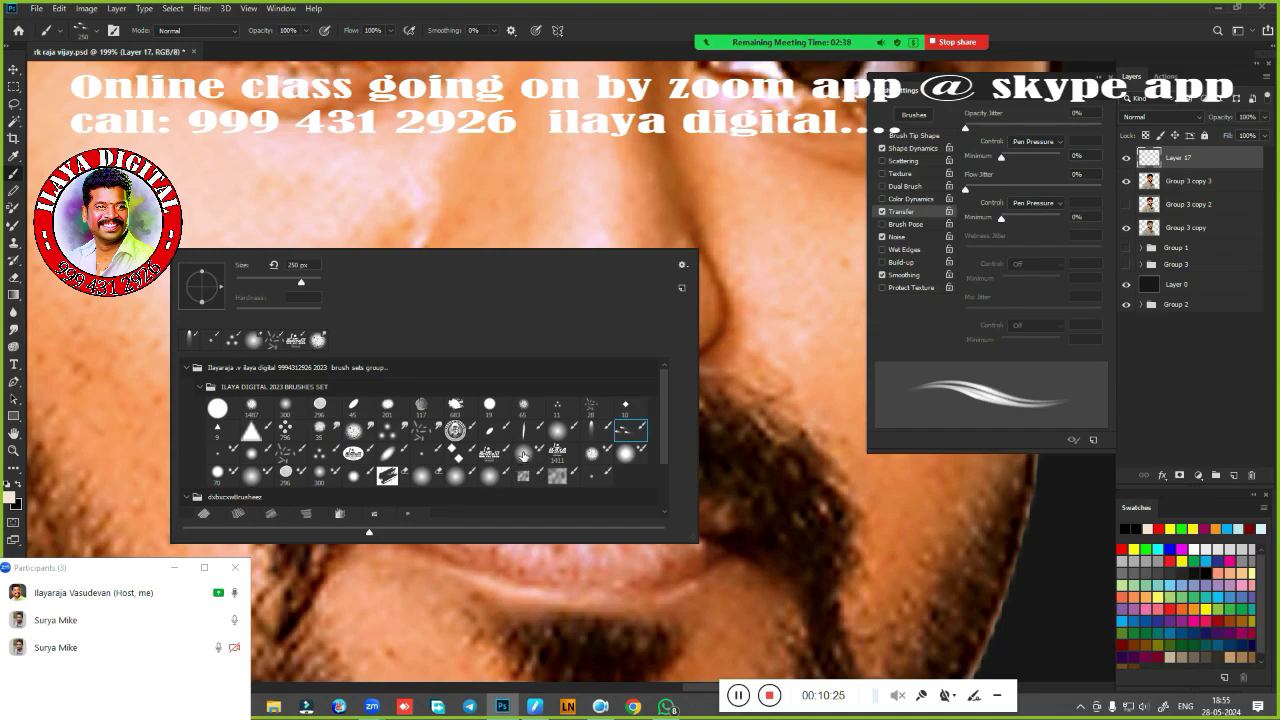
pyautogui.click(523, 455)
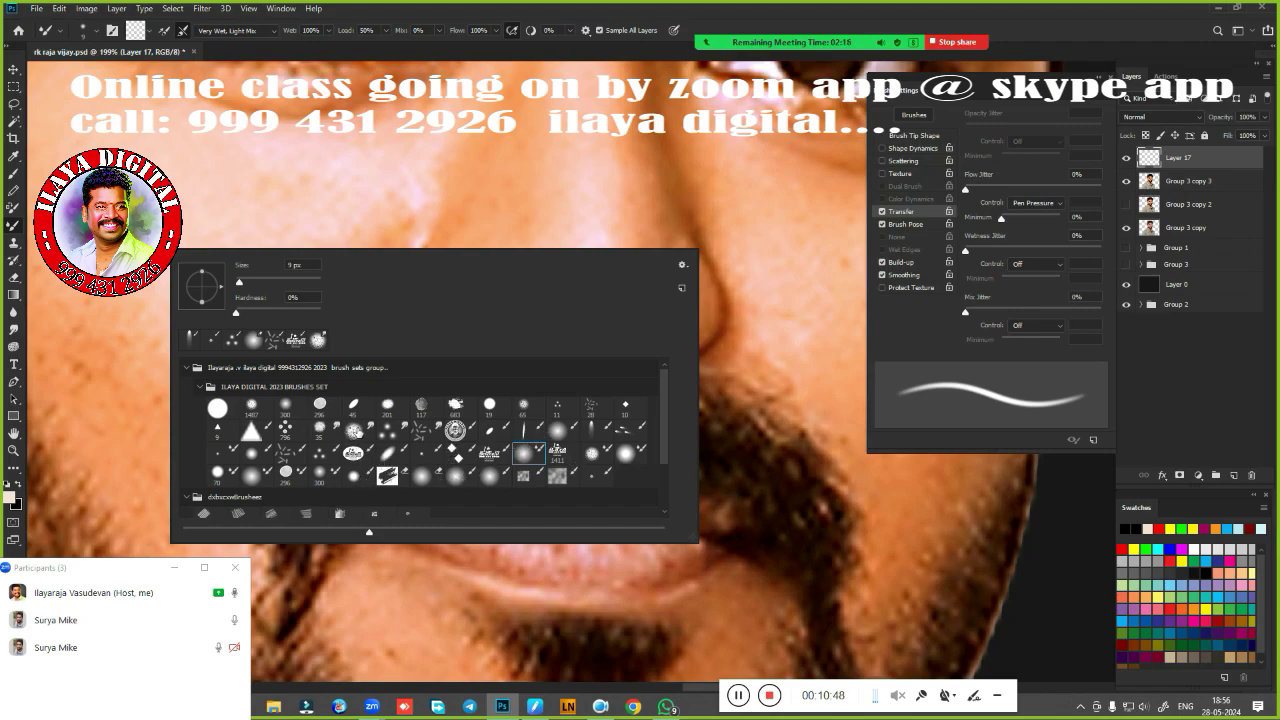
pyautogui.click(354, 431)
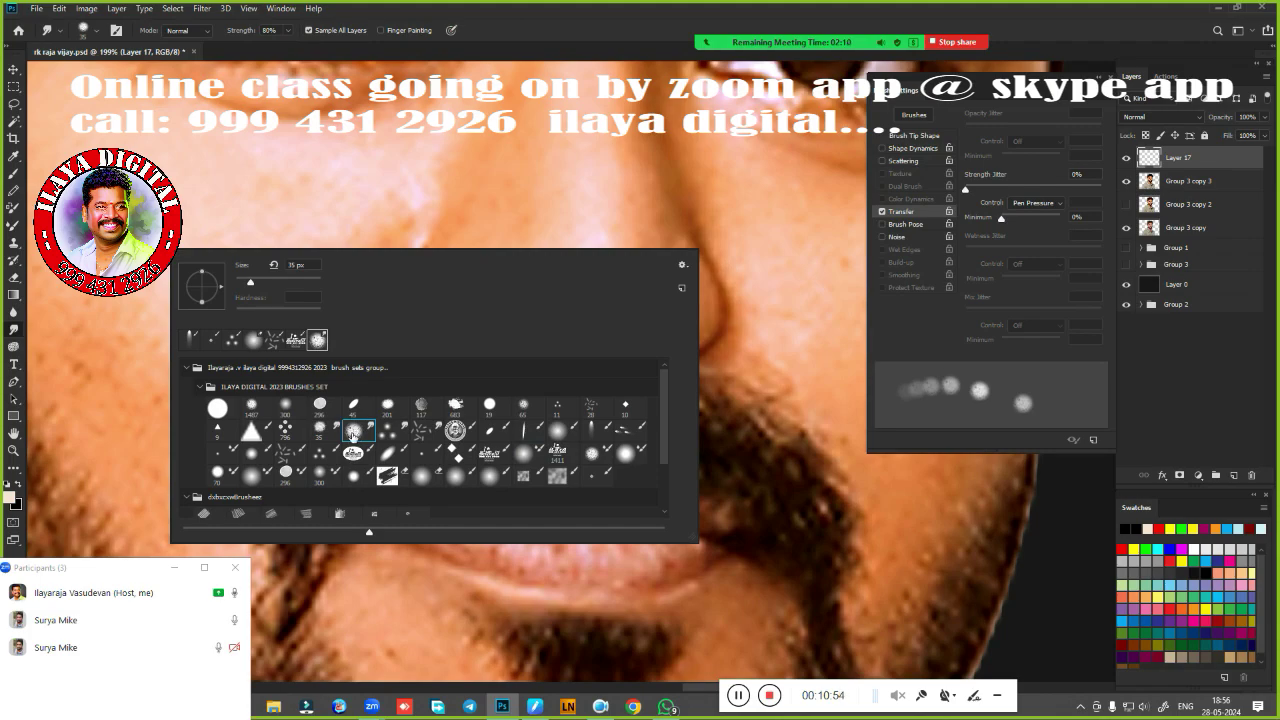
# Settle on the smudge brush preset and close the picker and Brush Settings panel.
pyautogui.click(521, 456)
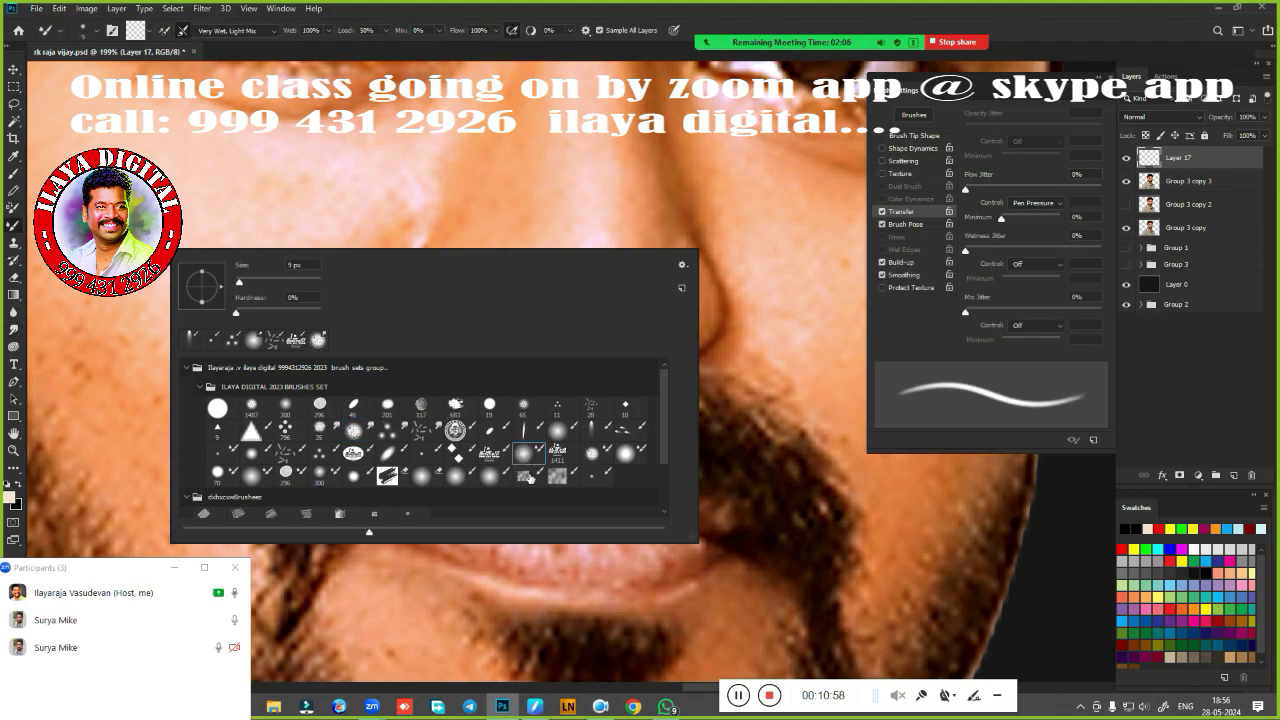
pyautogui.click(355, 432)
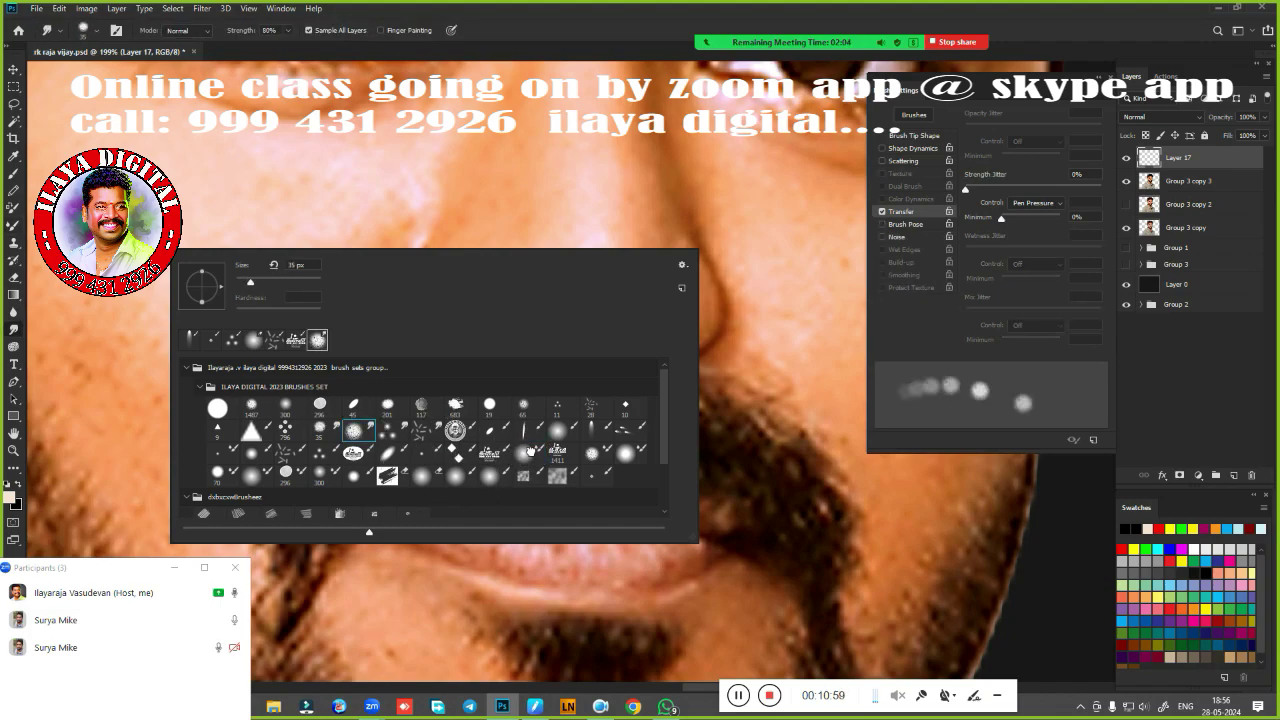
pyautogui.click(525, 452)
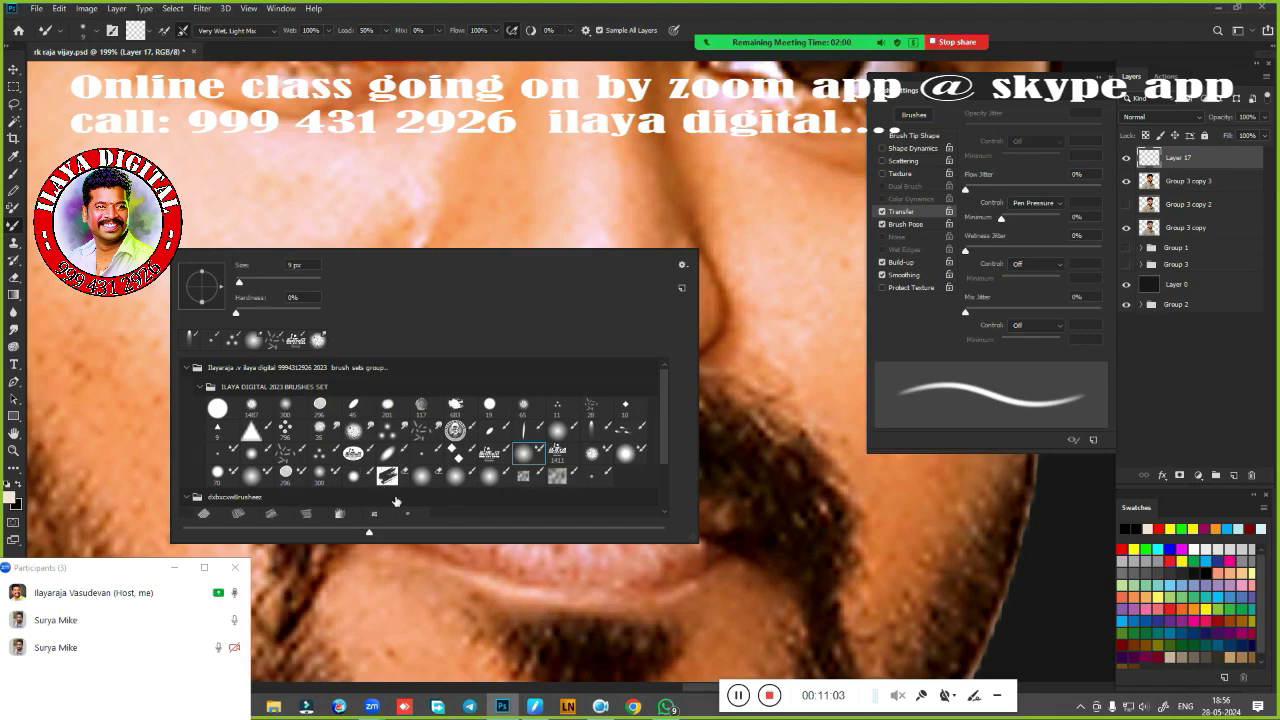
pyautogui.click(355, 430)
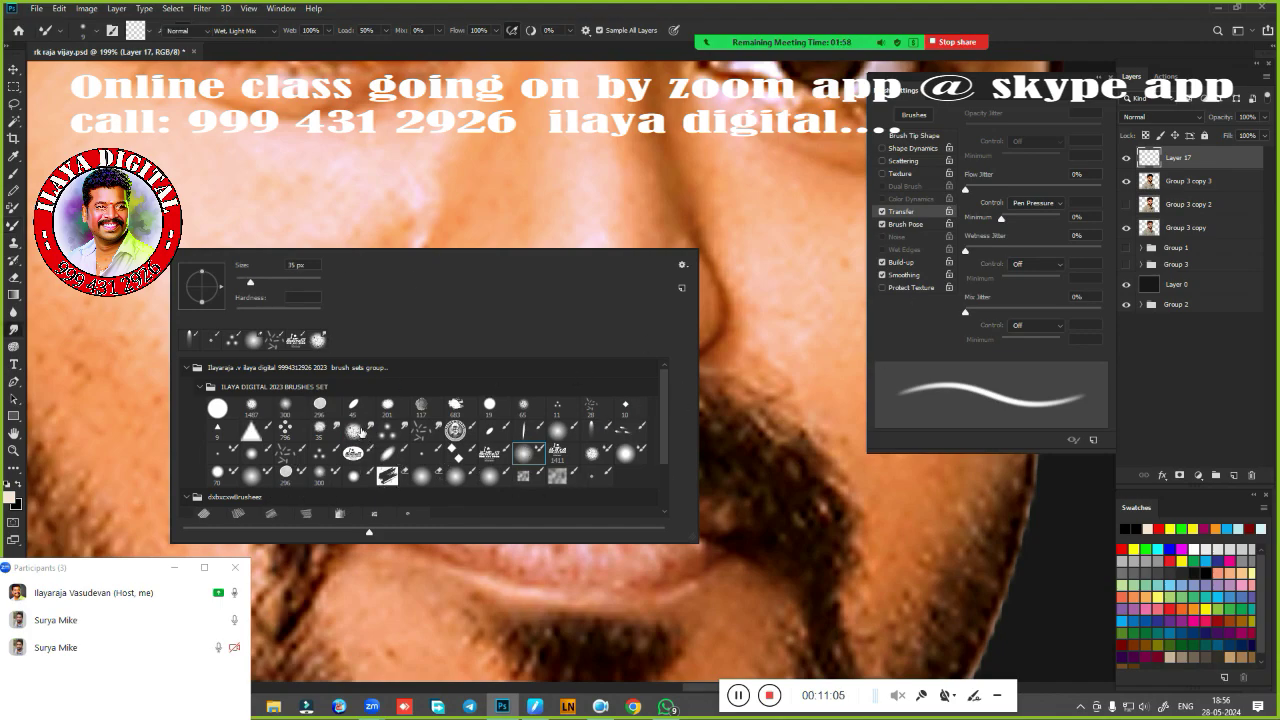
pyautogui.click(558, 27)
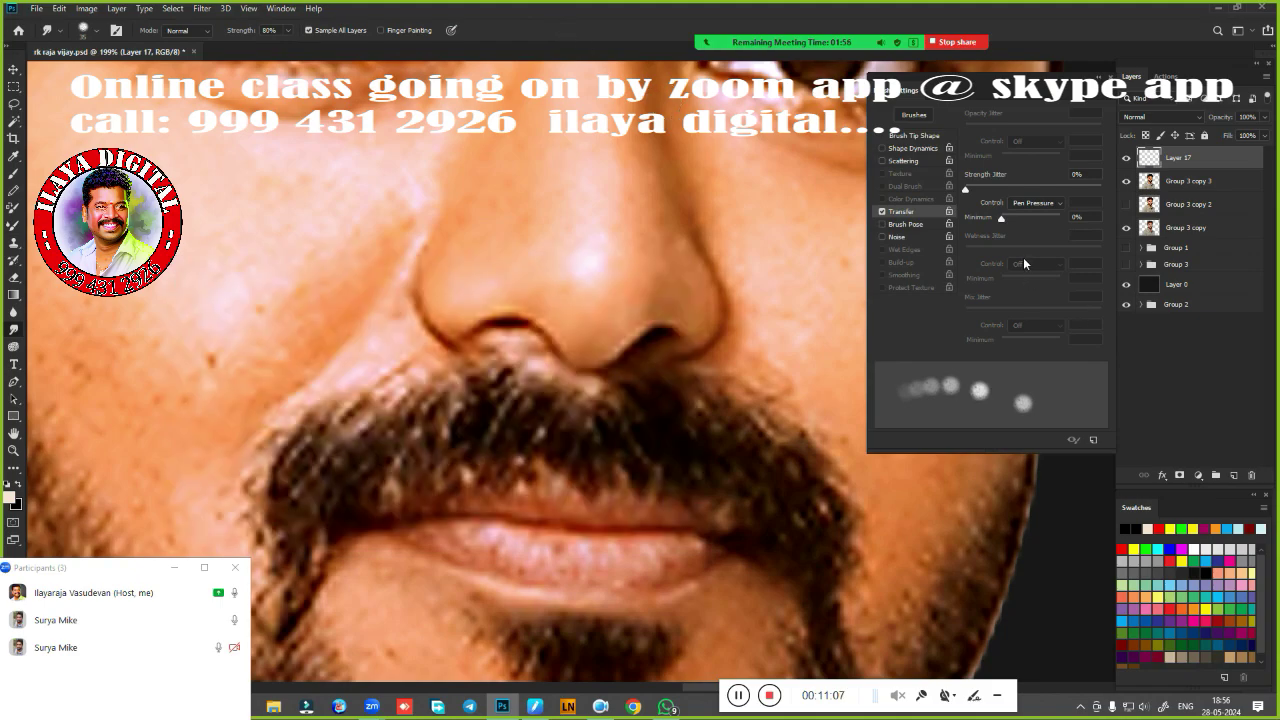
pyautogui.click(1113, 80)
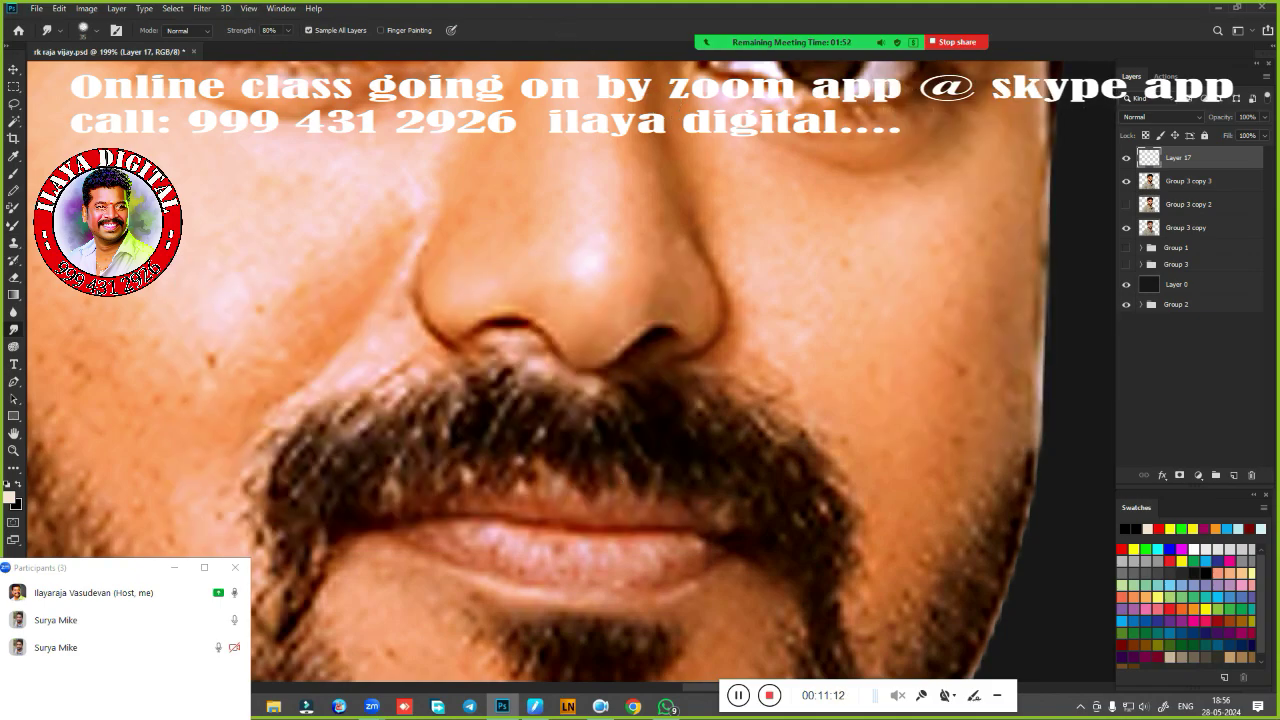
# Trace a Pen path from the nose side around the moustache's left end and make it a selection.
pyautogui.moveTo(600, 400); pyautogui.dragTo(690, 460)
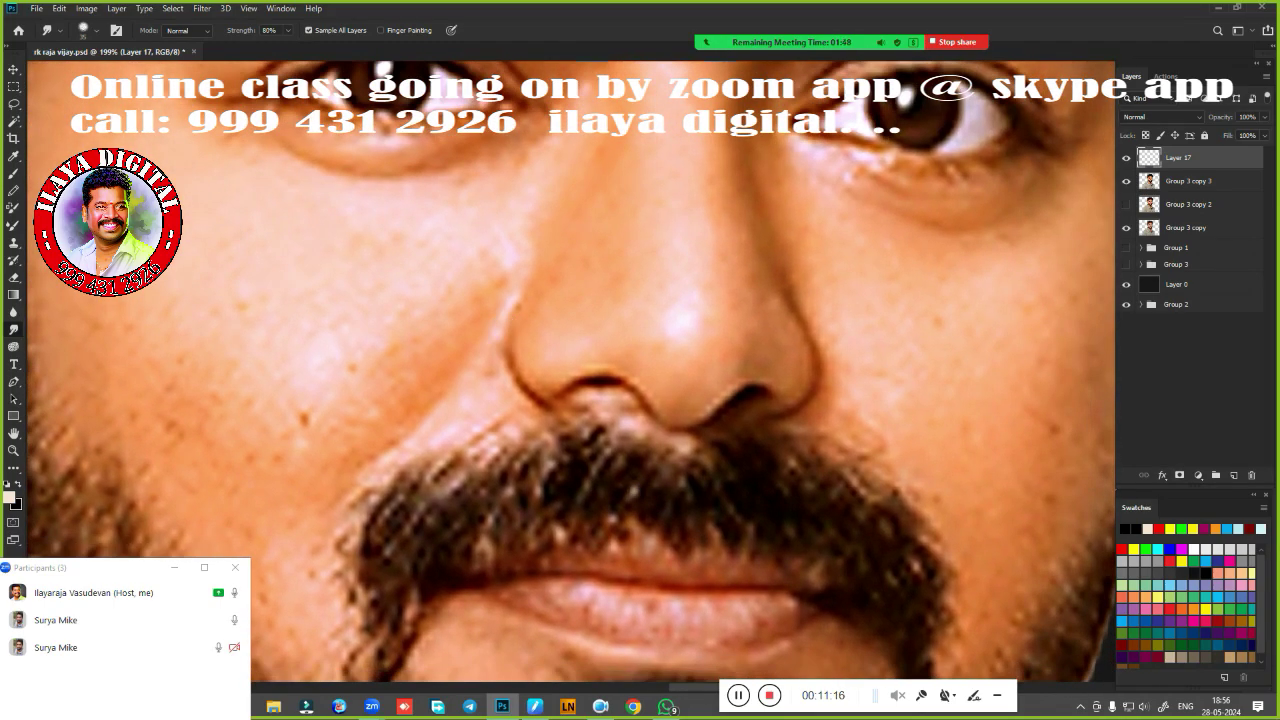
pyautogui.press('p')
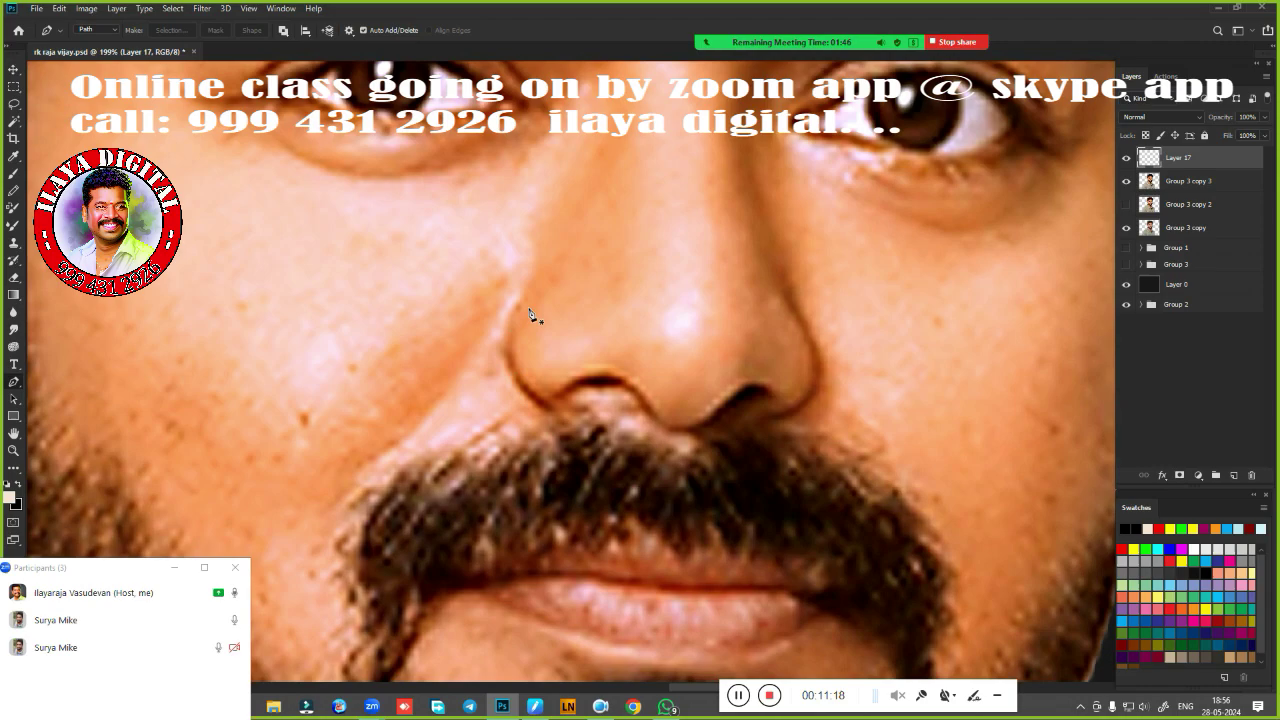
pyautogui.click(515, 290)
pyautogui.moveTo(345, 483); pyautogui.dragTo(254, 537)
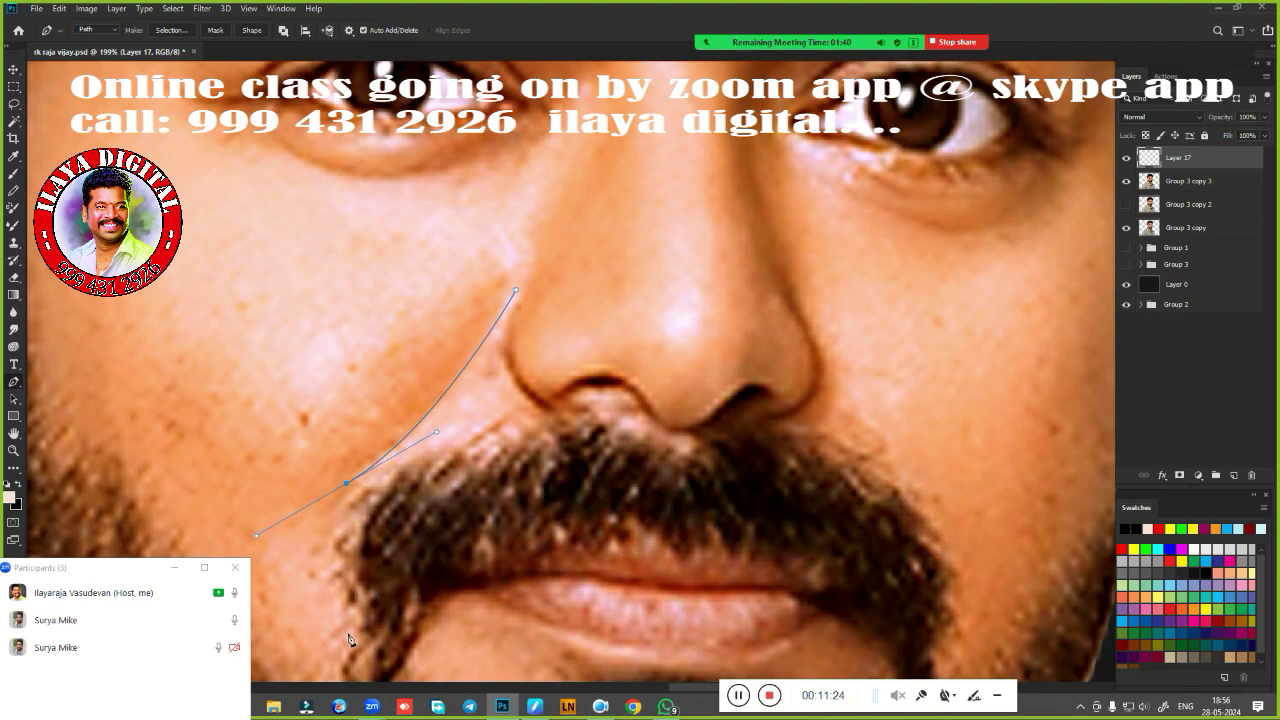
pyautogui.moveTo(426, 621); pyautogui.dragTo(509, 612)
pyautogui.moveTo(593, 451); pyautogui.dragTo(569, 423)
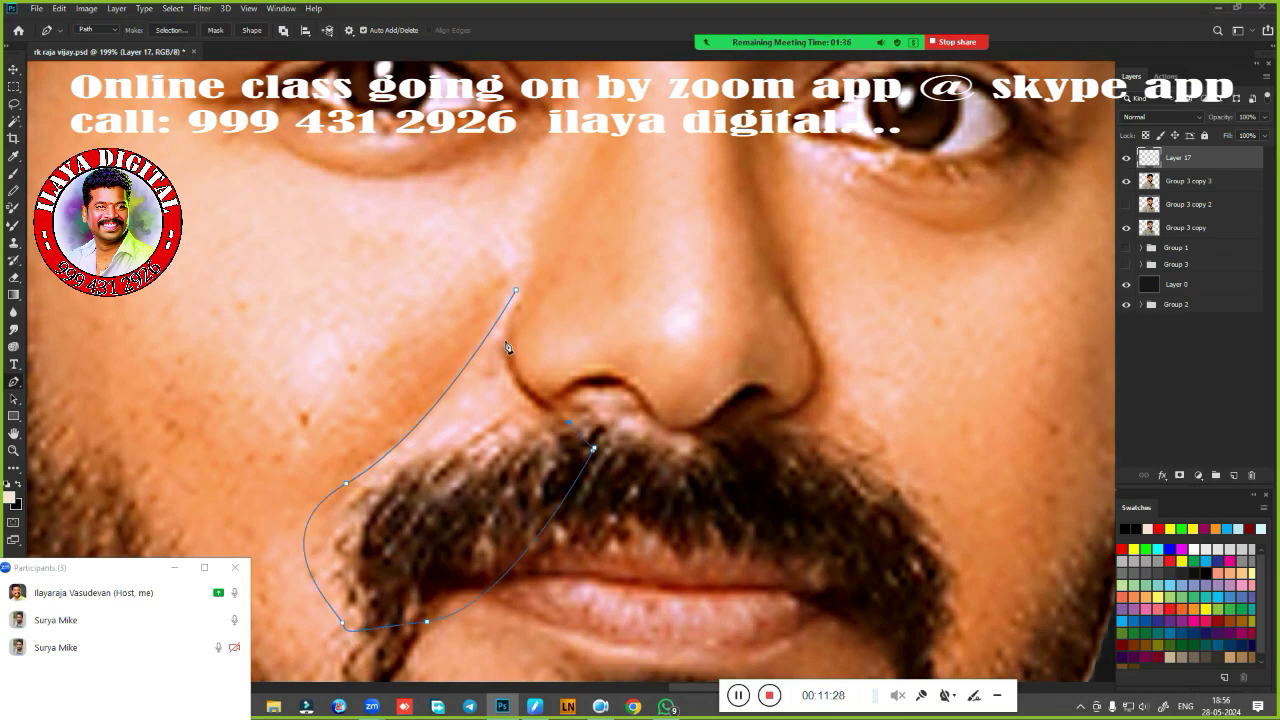
pyautogui.moveTo(505, 341); pyautogui.dragTo(511, 279)
pyautogui.moveTo(531, 286); pyautogui.dragTo(556, 274)
pyautogui.keyDown('alt'); pyautogui.click(531, 286); pyautogui.keyUp('alt')
pyautogui.click(525, 277)
pyautogui.hotkey('ctrl', 'Return')
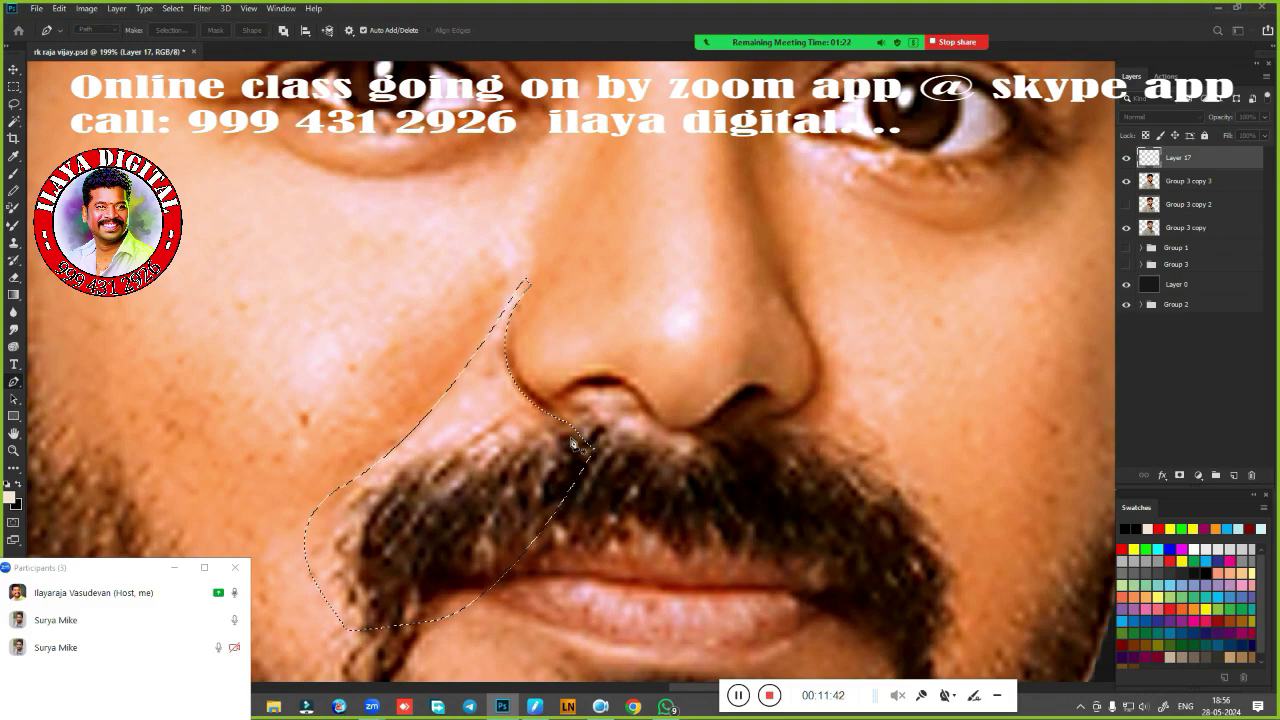
# Feather the cheek selection by 1 pixel and switch to the Smudge tool.
pyautogui.hotkey('shift', 'F6')
pyautogui.write('1.5')
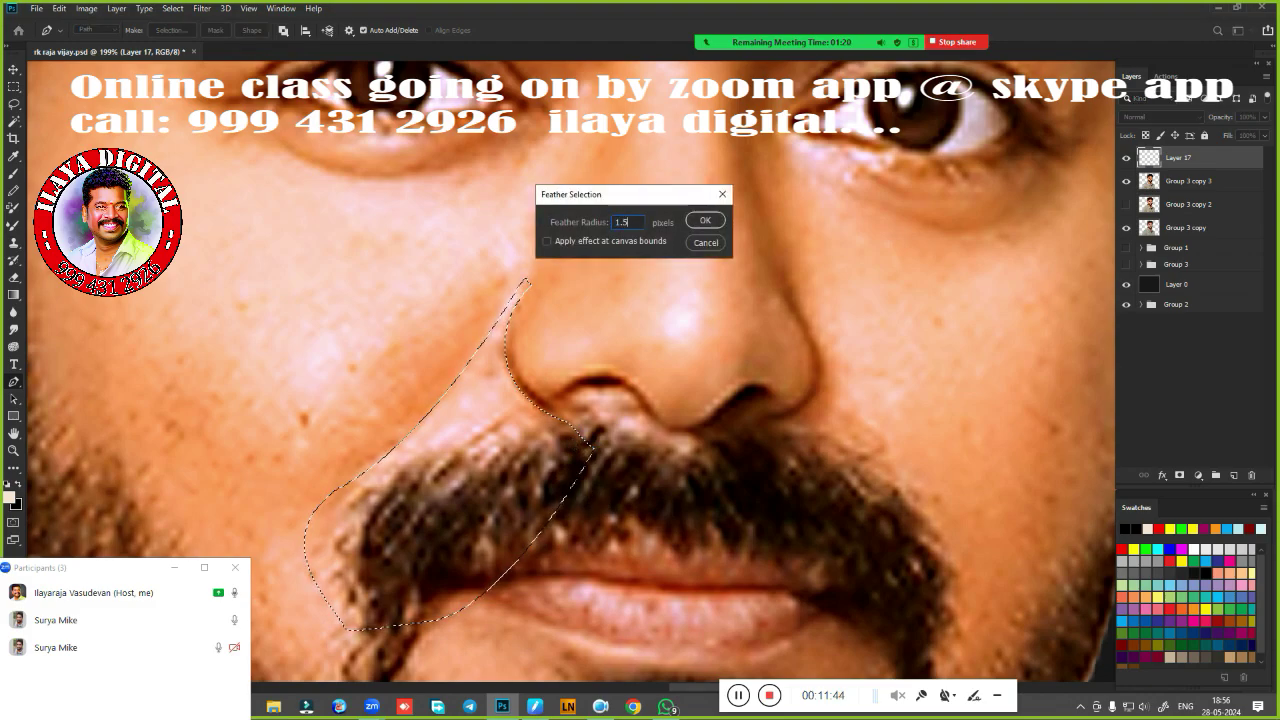
pyautogui.press('Return')
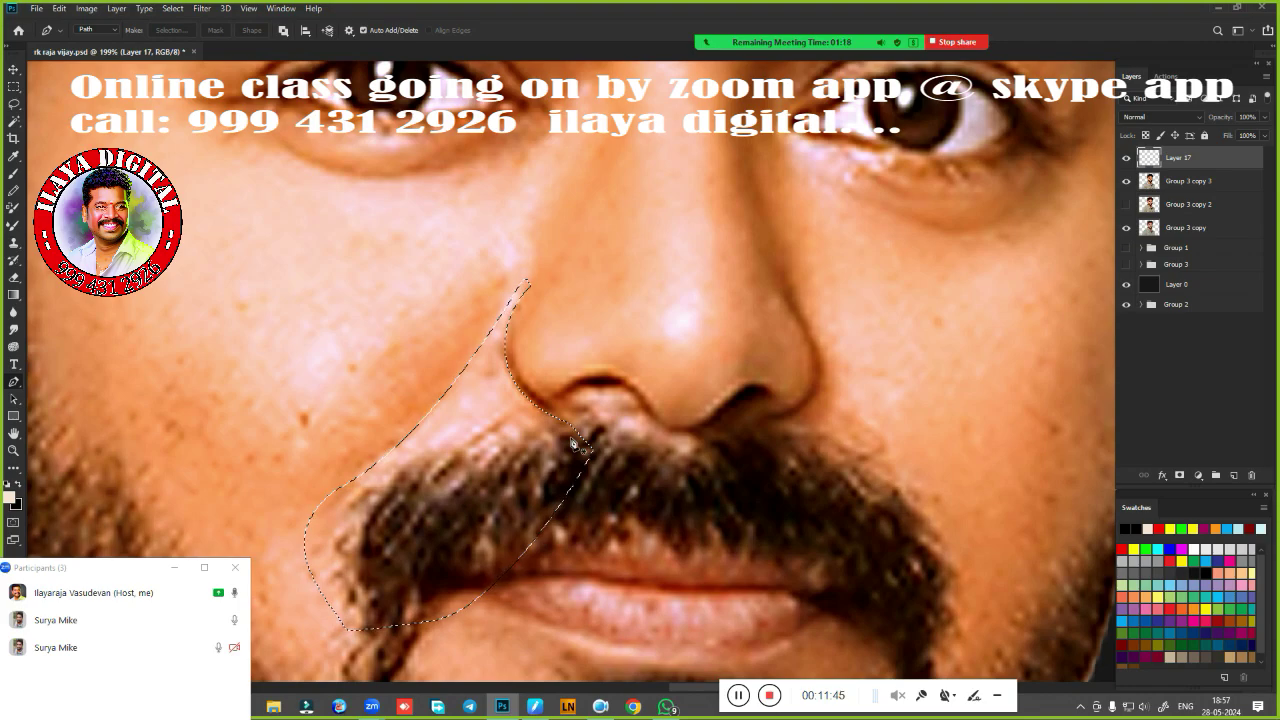
pyautogui.moveTo(592, 470); pyautogui.dragTo(657, 430)
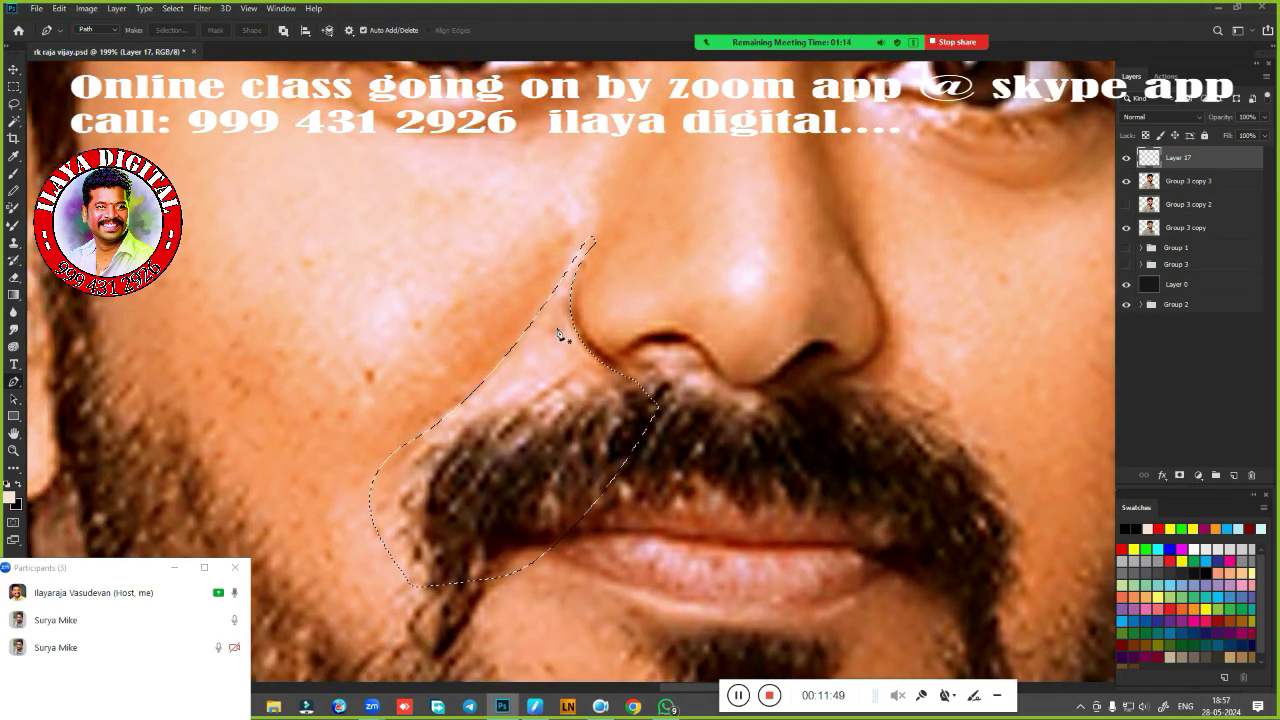
pyautogui.press('r')
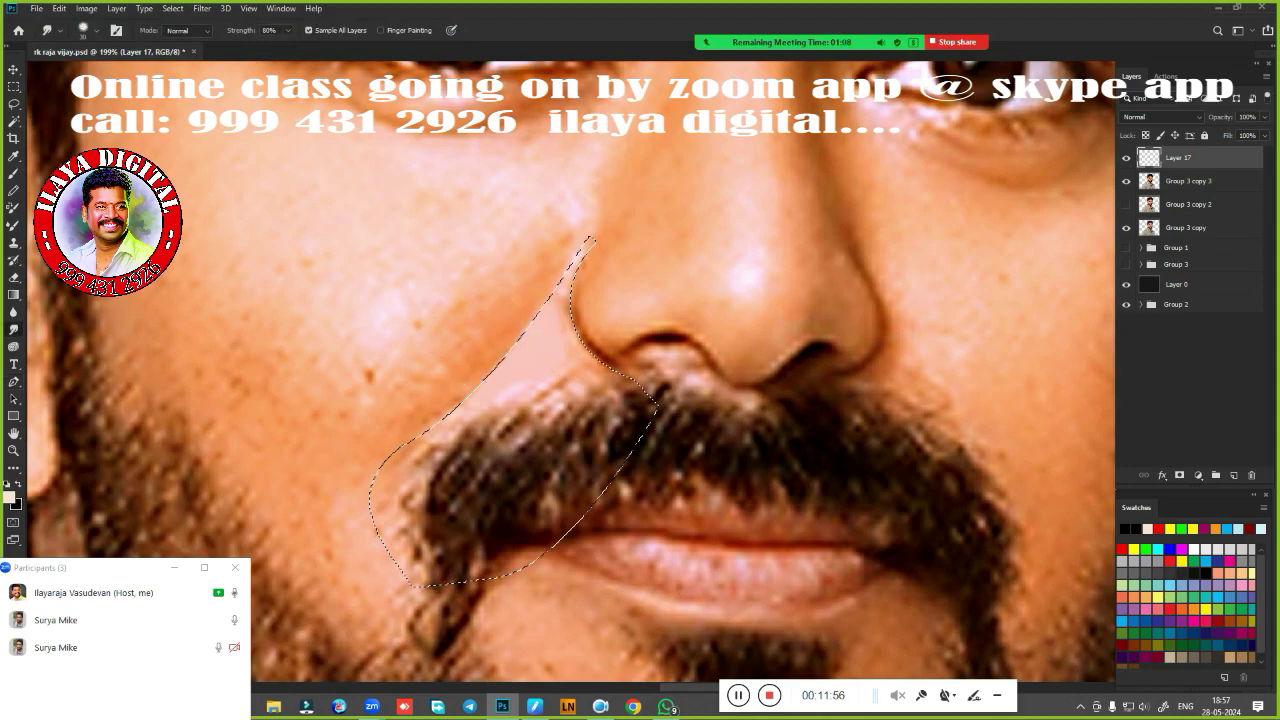
# Smudge the selected cheek beside the nose smooth at 80% strength, then deselect.
pyautogui.moveTo(530, 365)
pyautogui.mouseDown()
pyautogui.moveTo(490, 425)
pyautogui.moveTo(648, 396)
pyautogui.mouseUp()
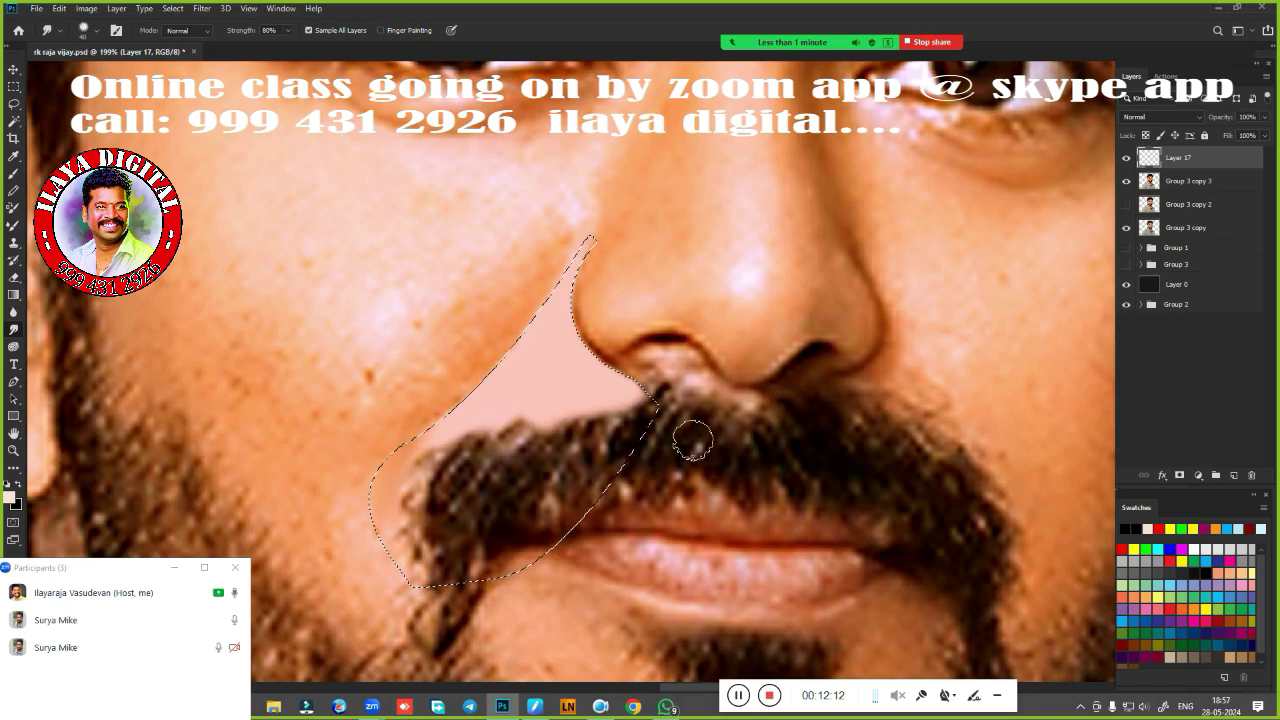
pyautogui.hotkey('shift', 'F6')
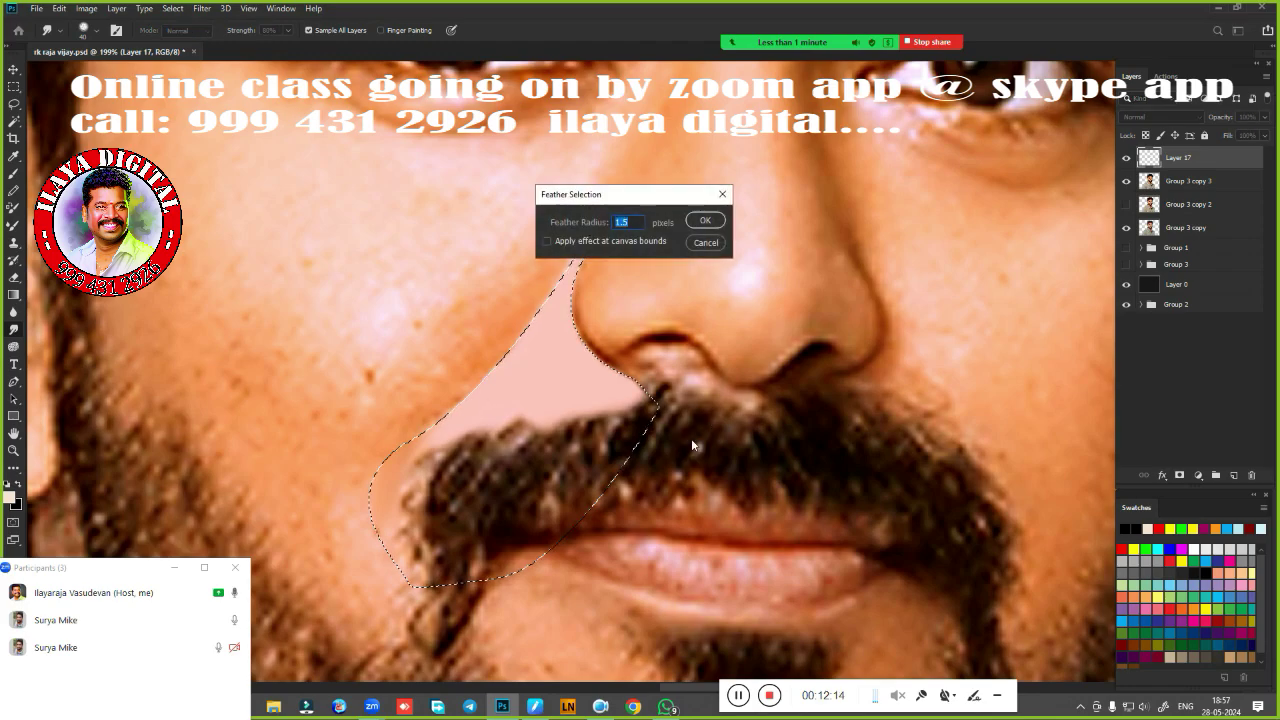
pyautogui.press('Return')
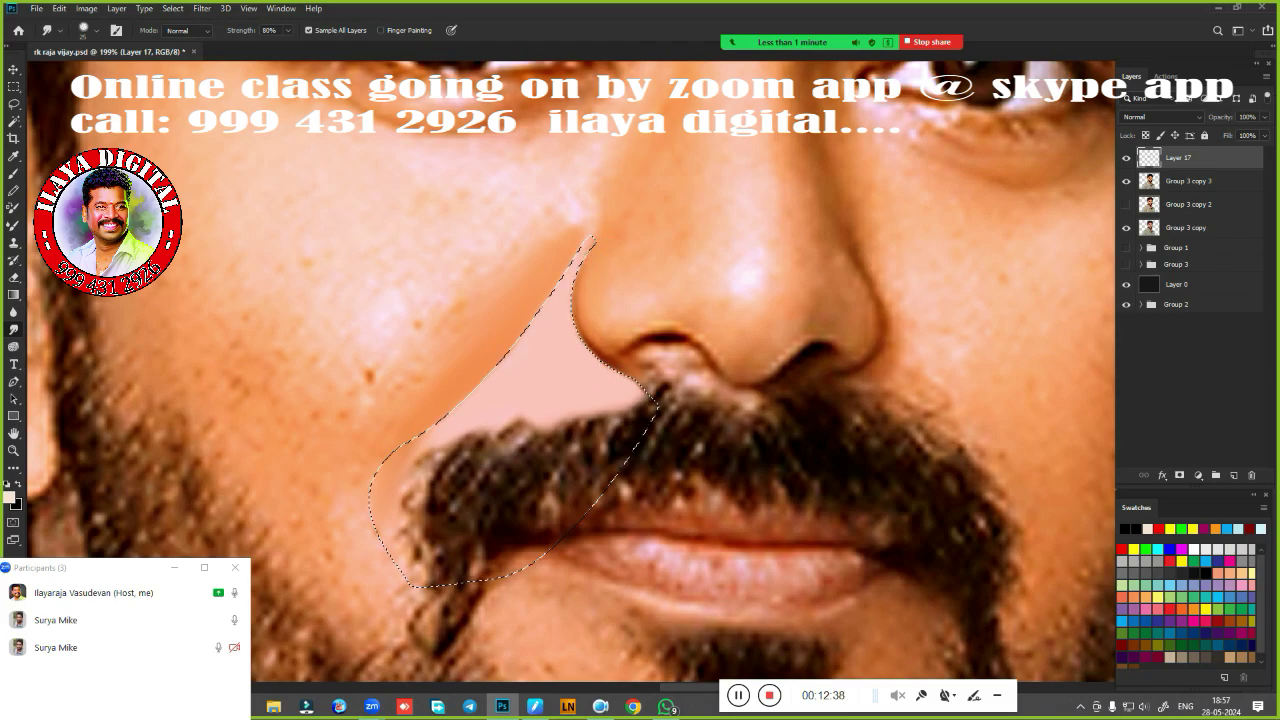
pyautogui.hotkey('ctrl', 'd')
# Erase the smudge along the moustache's upper-left edge with an eraser of about 90 px.
pyautogui.scroll(-5, 677, 505)
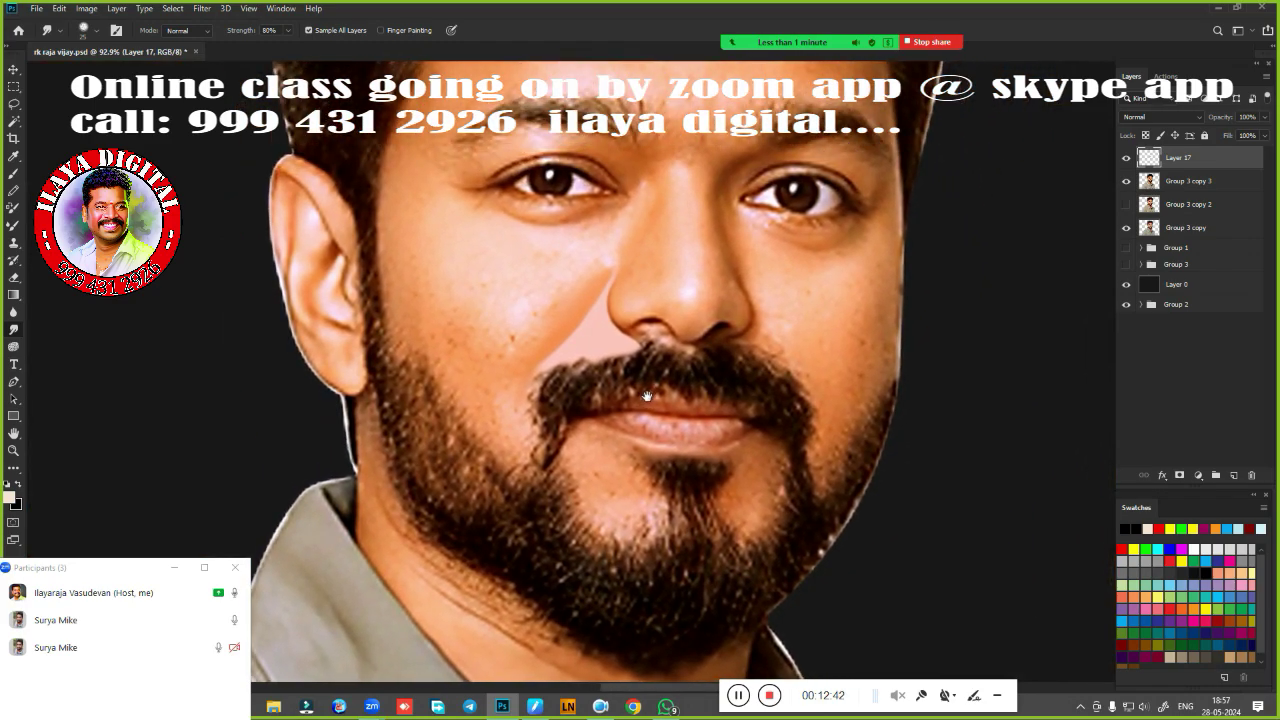
pyautogui.scroll(3, 647, 396)
pyautogui.scroll(2, 657, 349)
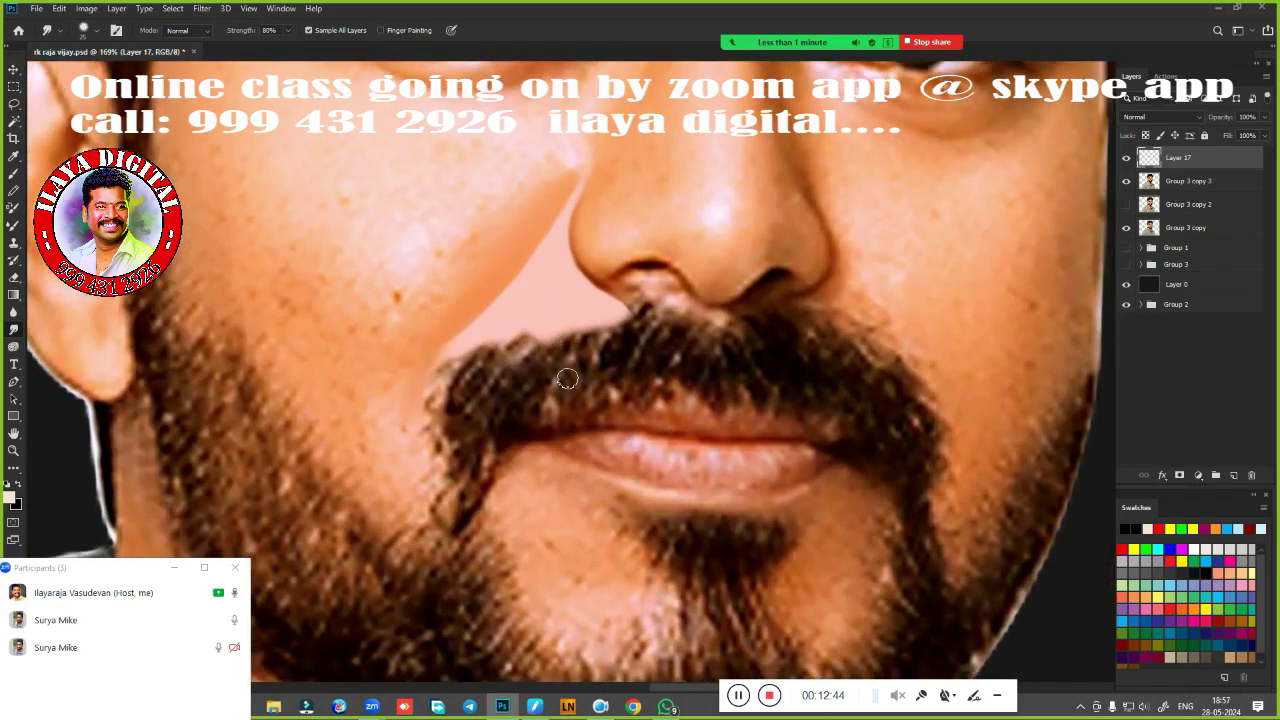
pyautogui.press('e')
pyautogui.press('[')
pyautogui.press('[')
pyautogui.press('[')
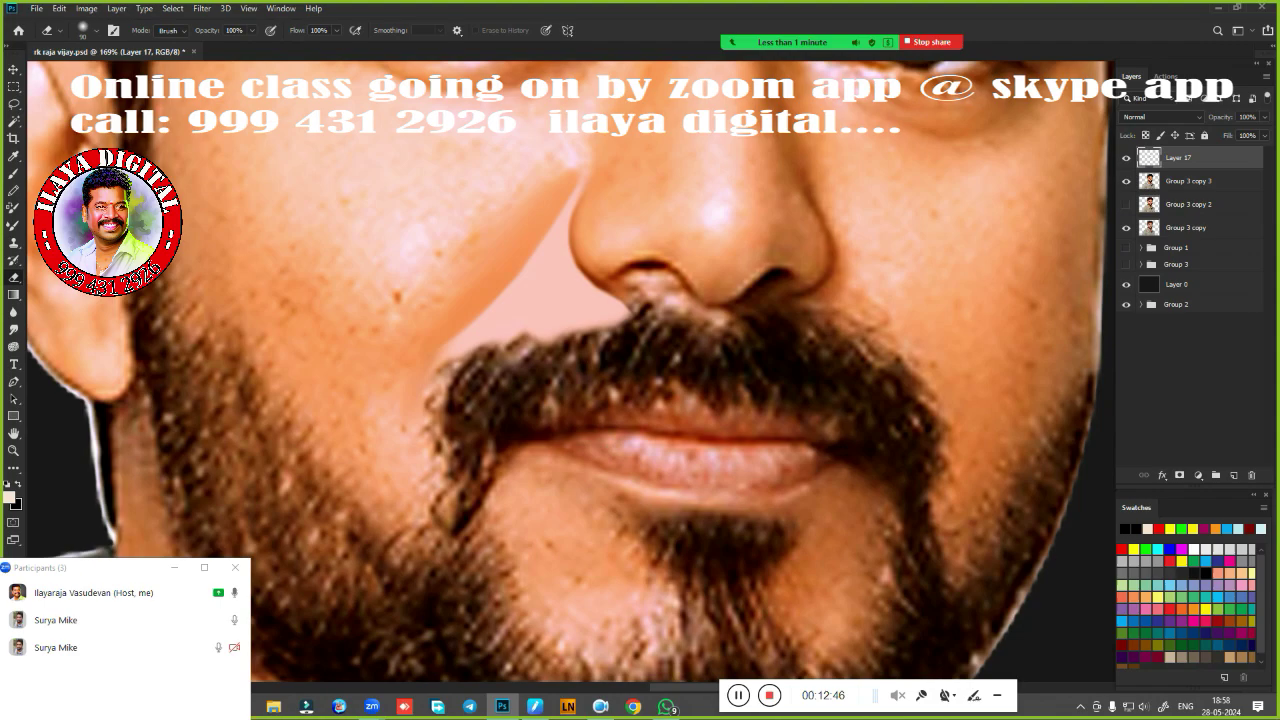
pyautogui.moveTo(450, 430)
pyautogui.mouseDown()
pyautogui.moveTo(473, 380)
pyautogui.moveTo(580, 335)
pyautogui.moveTo(622, 336)
pyautogui.moveTo(566, 348)
pyautogui.mouseUp()
# Hide Group 3 copy and toggle Group 3 copy 3 to view the retouch alone.
pyautogui.scroll(-5, 566, 348)
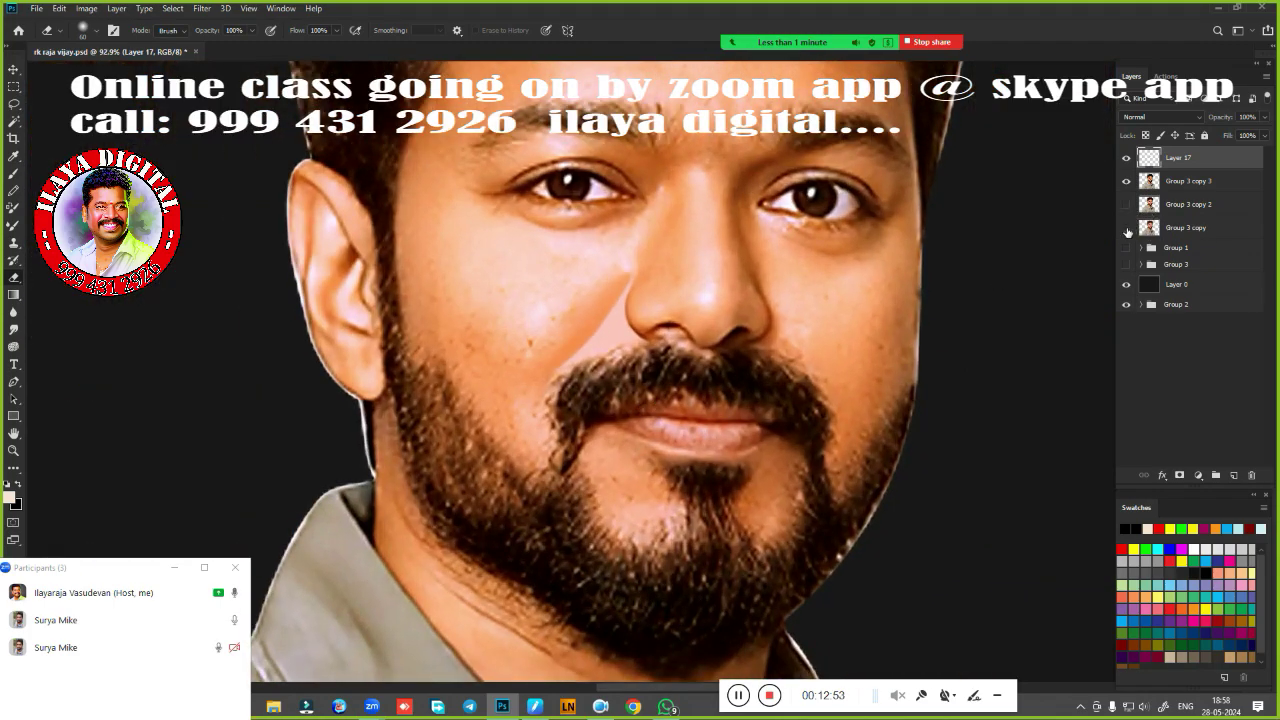
pyautogui.click(1127, 228)
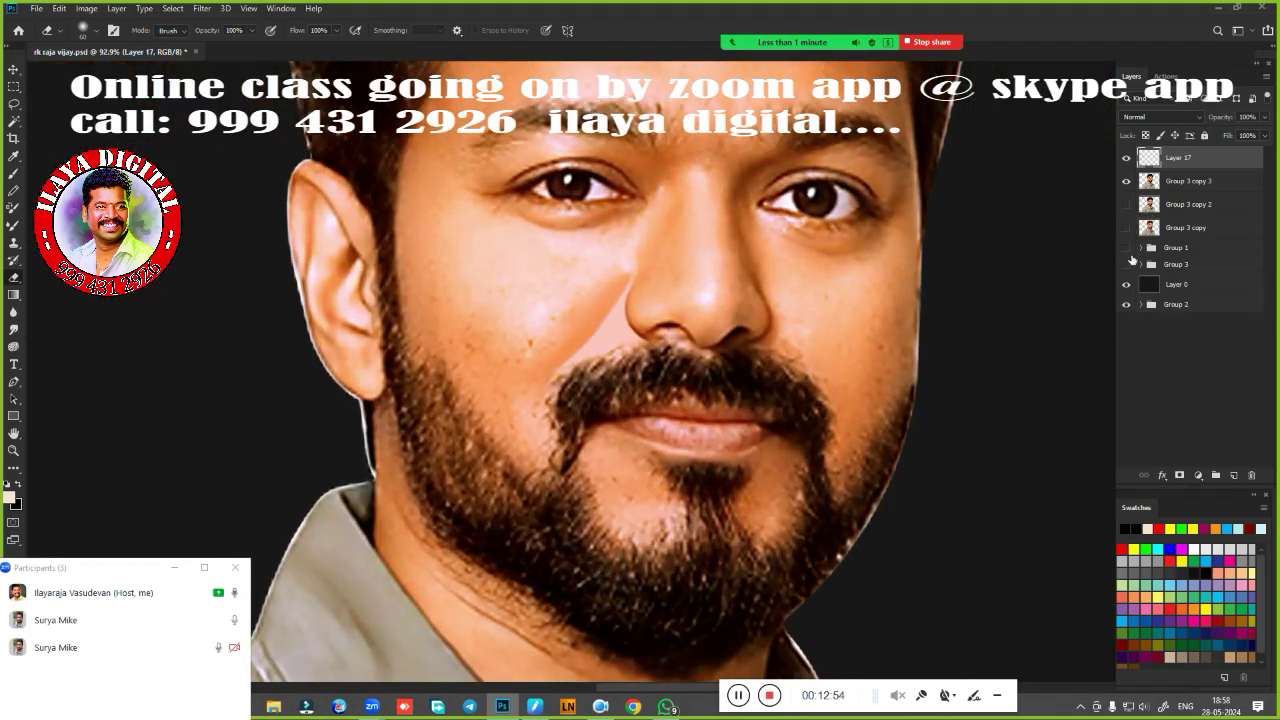
pyautogui.click(1127, 181)
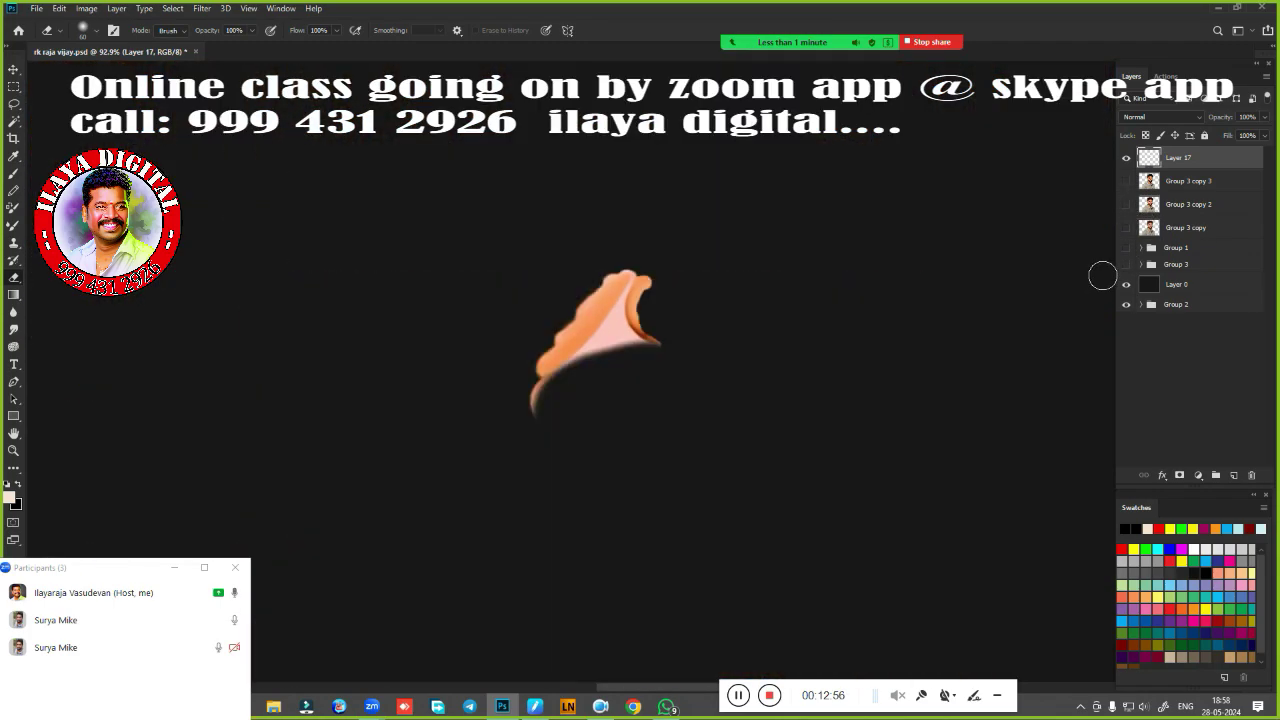
pyautogui.scroll(3, 659, 379)
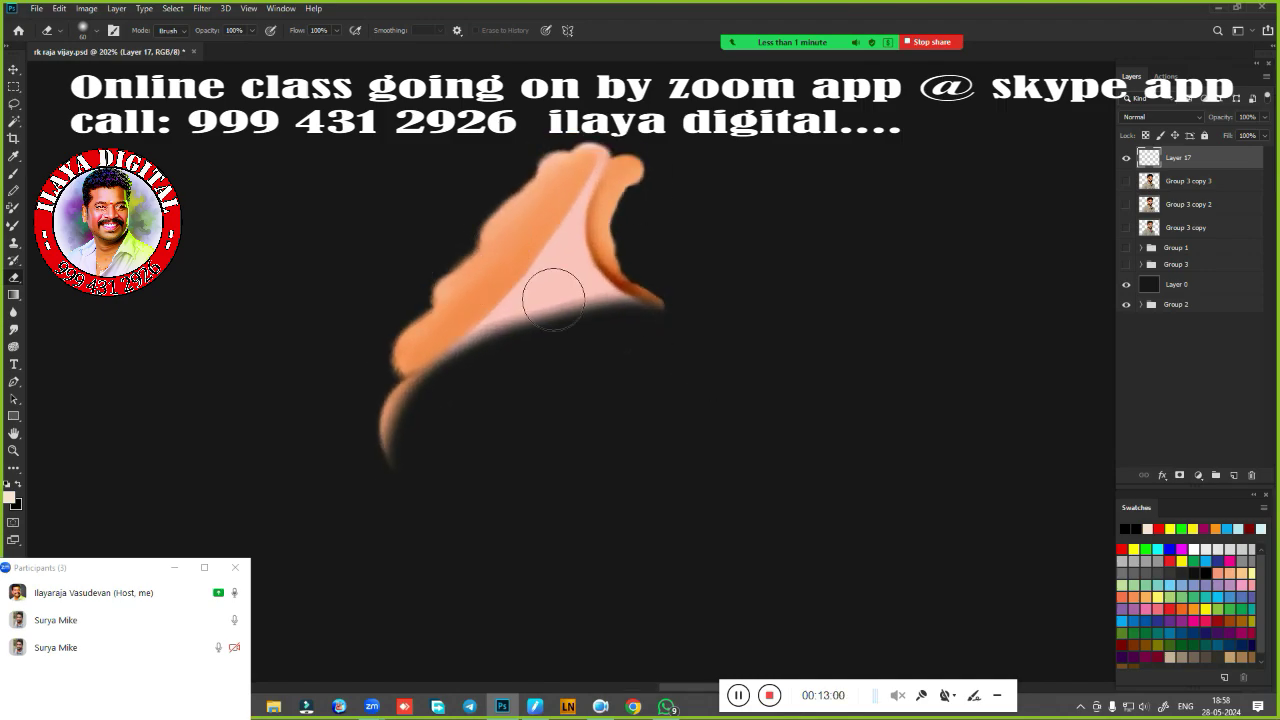
pyautogui.click(1127, 181)
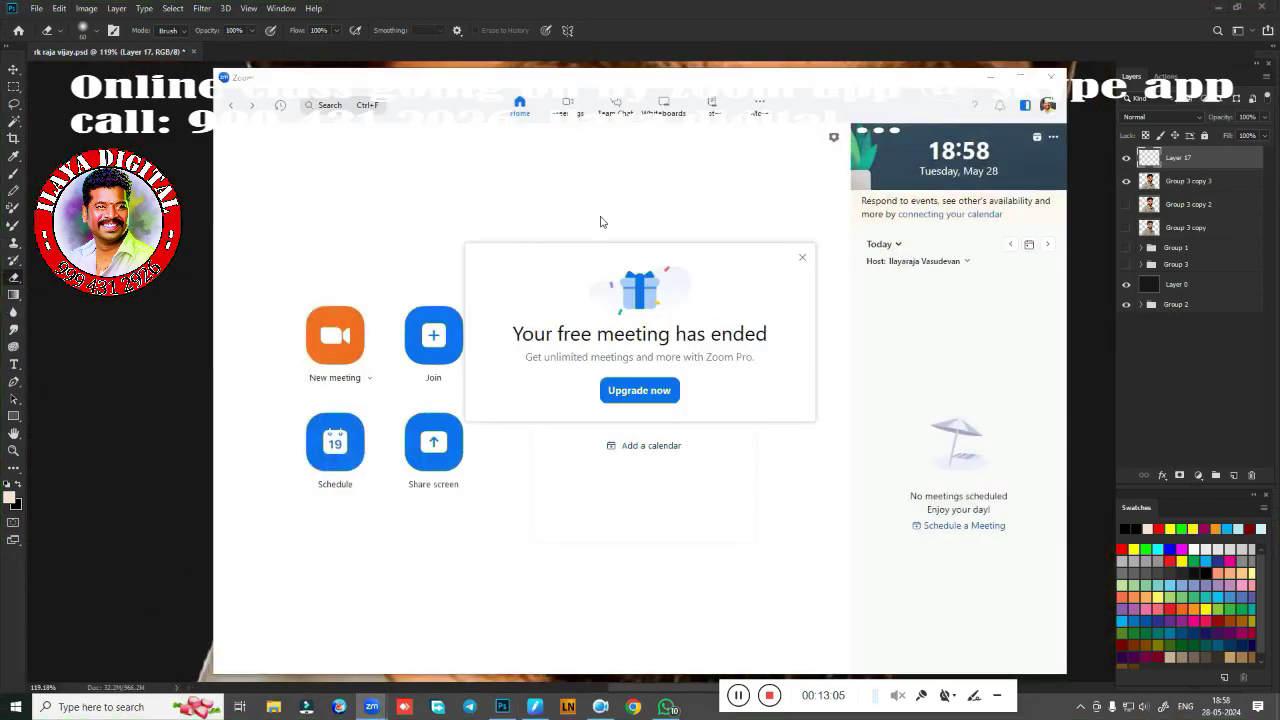
# Close the Zoom main window left open after the free meeting ended.
pyautogui.click(1050, 76)
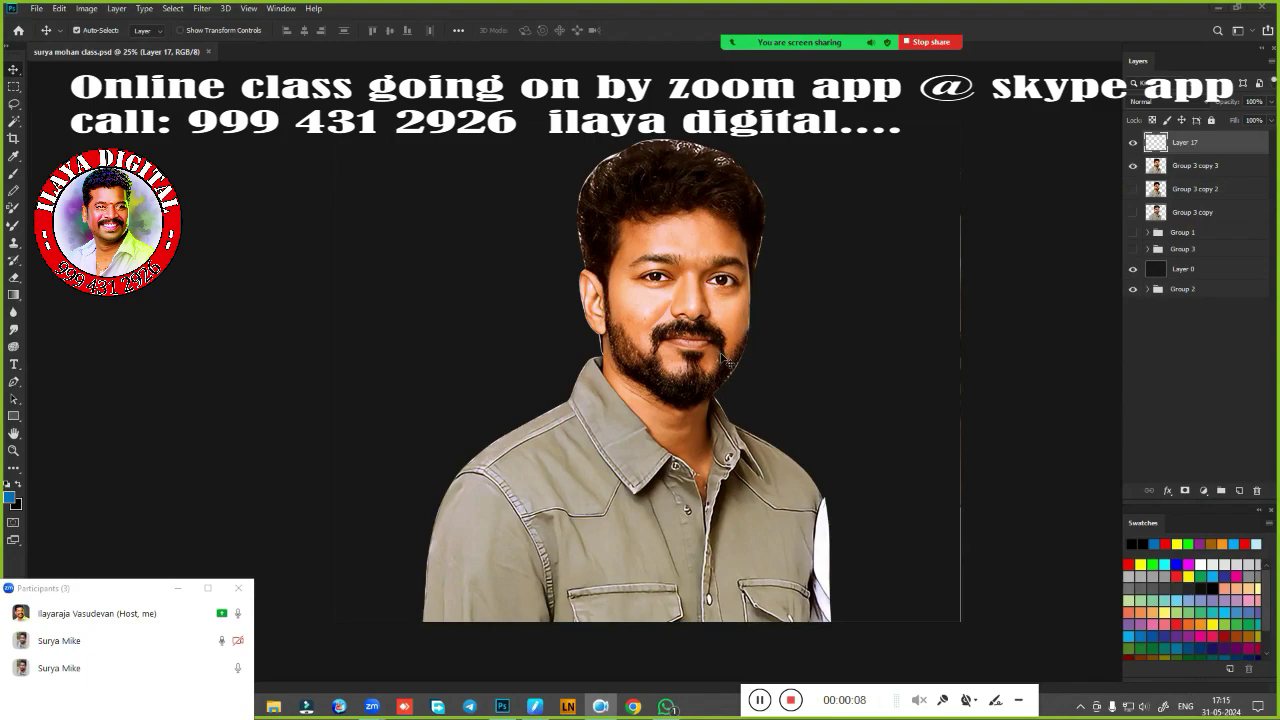
# Make Layer 17 active, zoom in on the nose, and compare it with Layer 17 on and off.
pyautogui.click(812, 345)
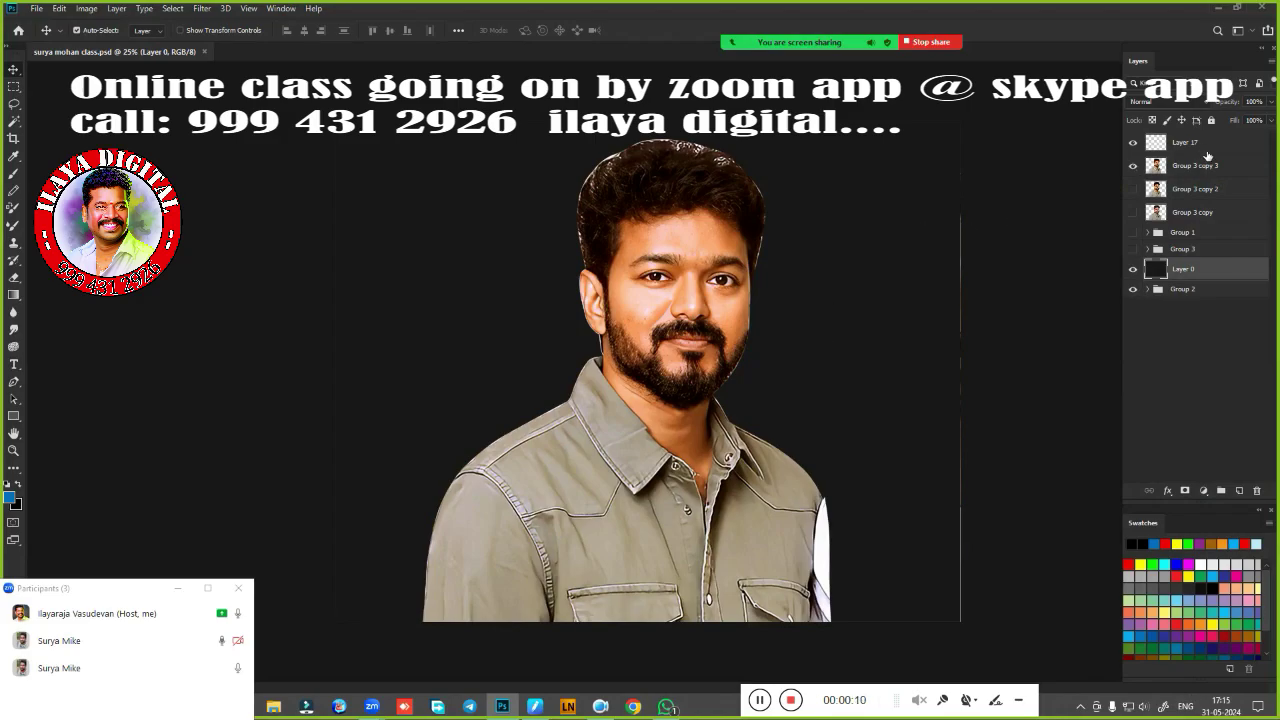
pyautogui.click(1205, 145)
pyautogui.moveTo(657, 328)
pyautogui.mouseDown()
pyautogui.moveTo(730, 355)
pyautogui.moveTo(725, 309)
pyautogui.moveTo(723, 347)
pyautogui.mouseUp()
pyautogui.click(1133, 143)
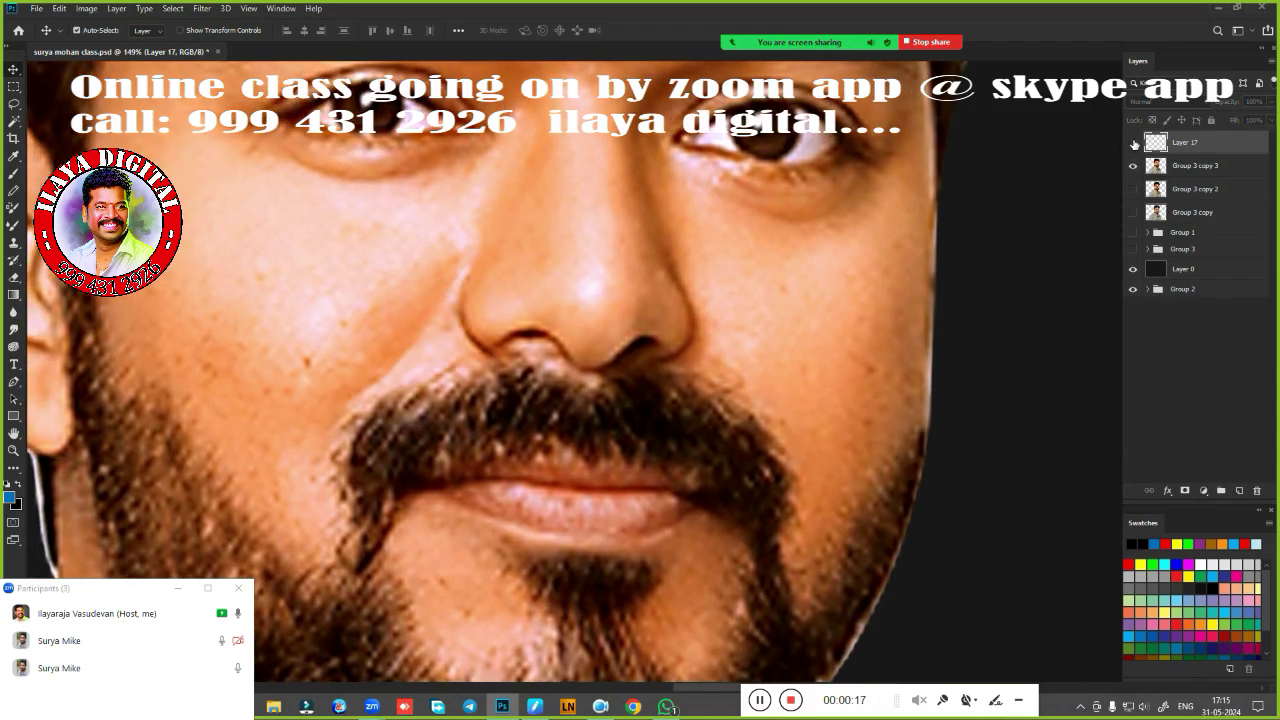
pyautogui.scroll(3, 600, 364)
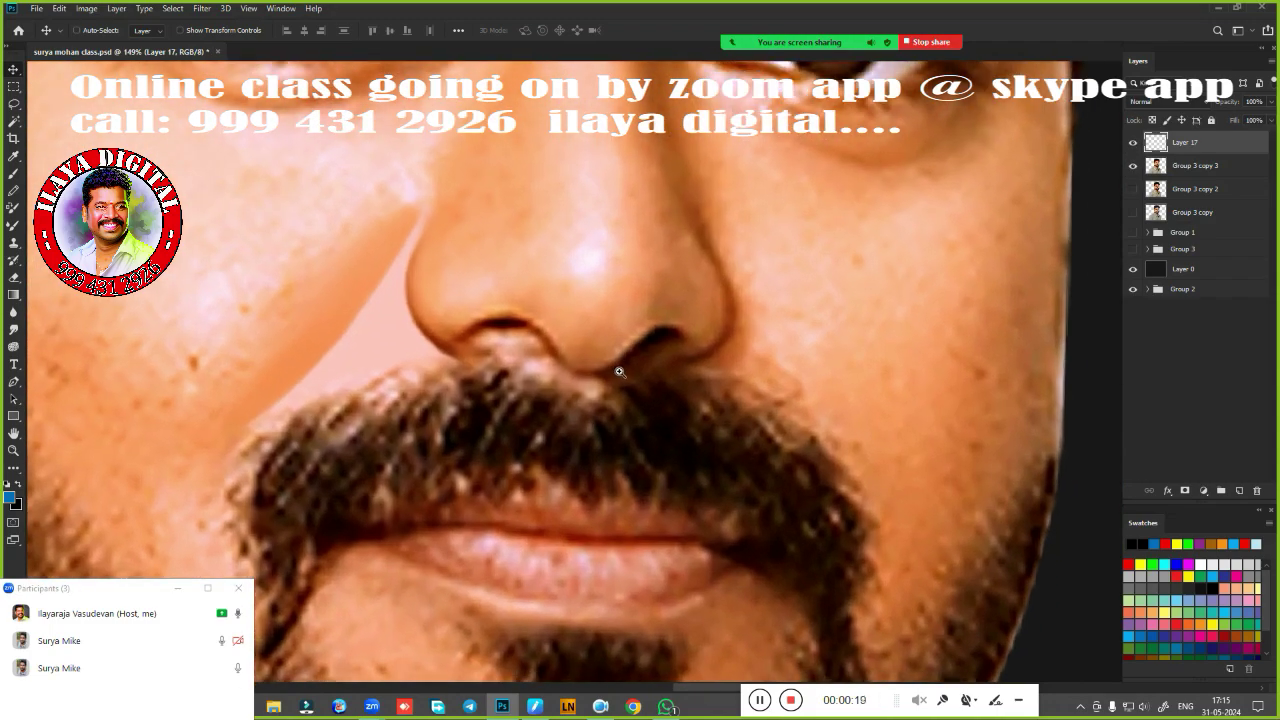
pyautogui.click(1133, 143)
pyautogui.click(1133, 143)
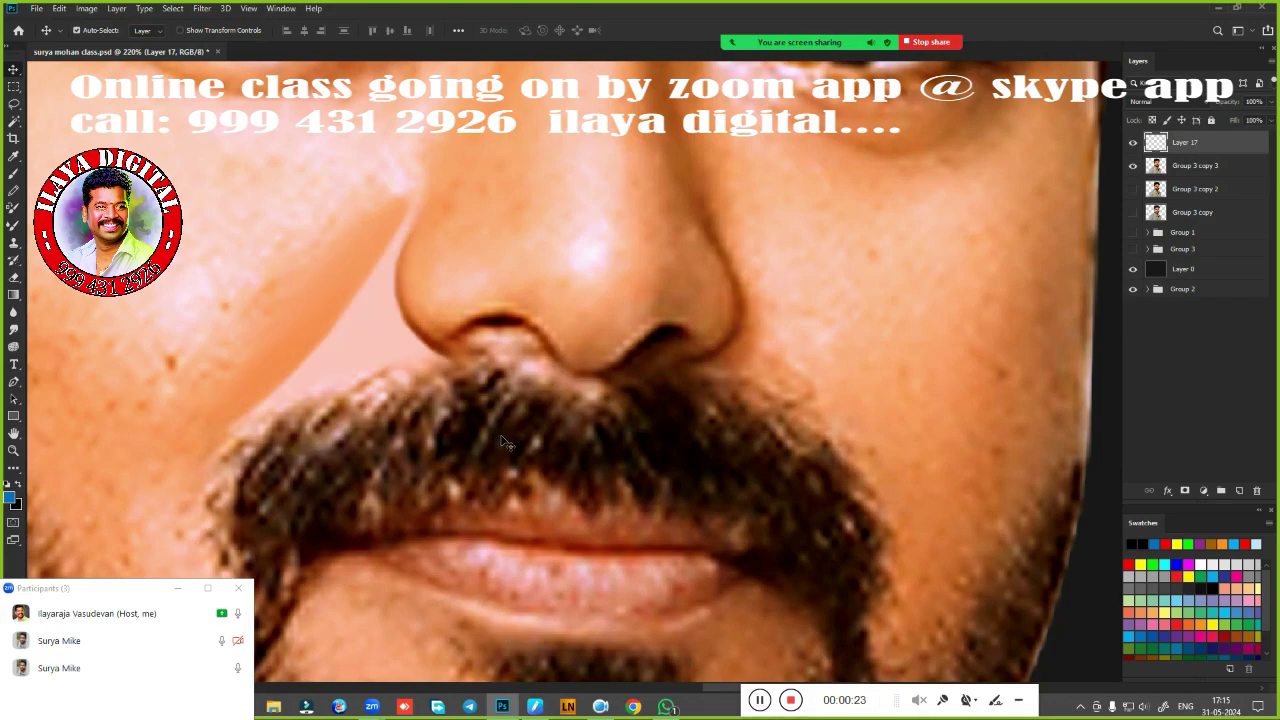
# Try out the Brush, Smudge and Mixer Brush tools.
pyautogui.press('b')
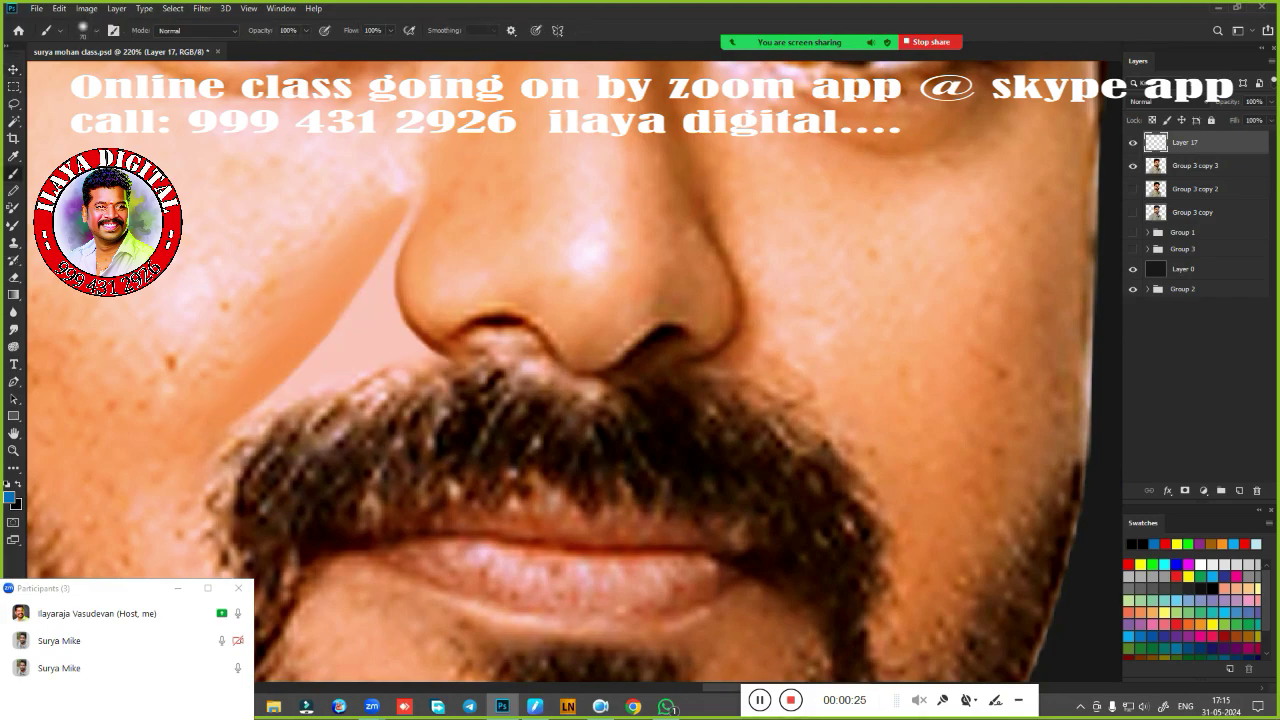
pyautogui.rightClick(575, 262)
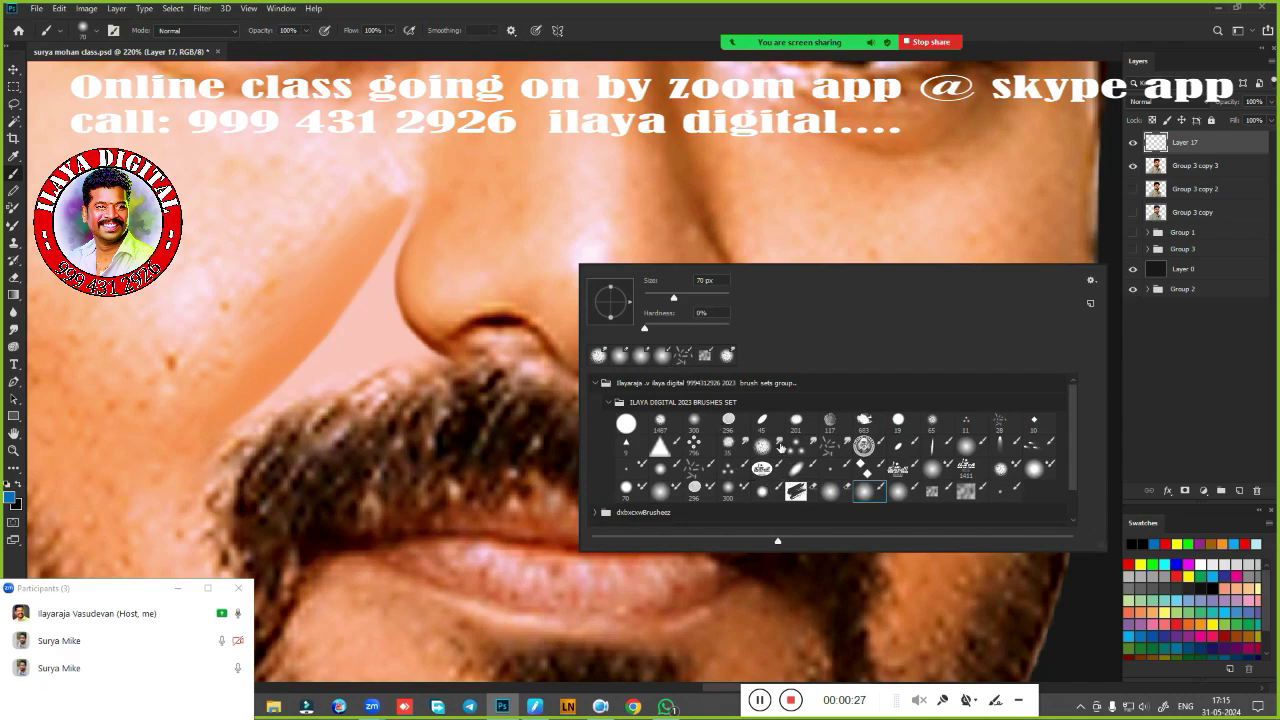
pyautogui.press('r')
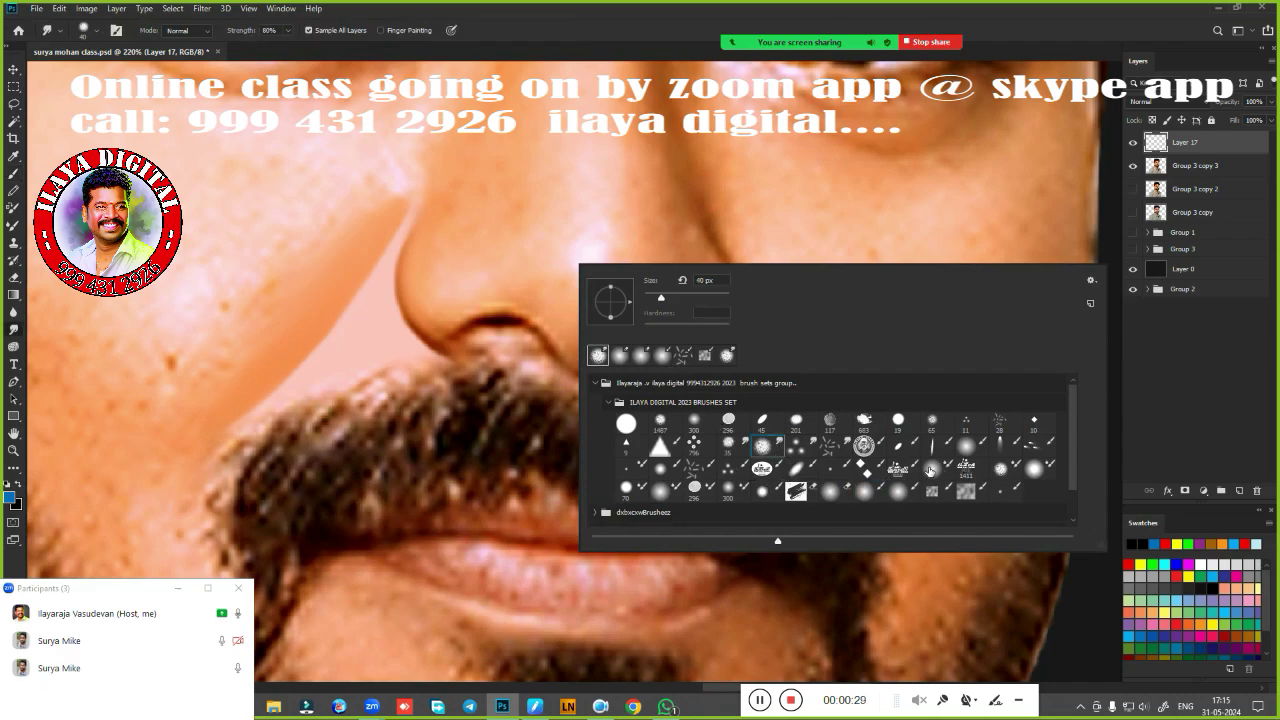
pyautogui.hotkey('shift', 'b')
pyautogui.press('Escape')
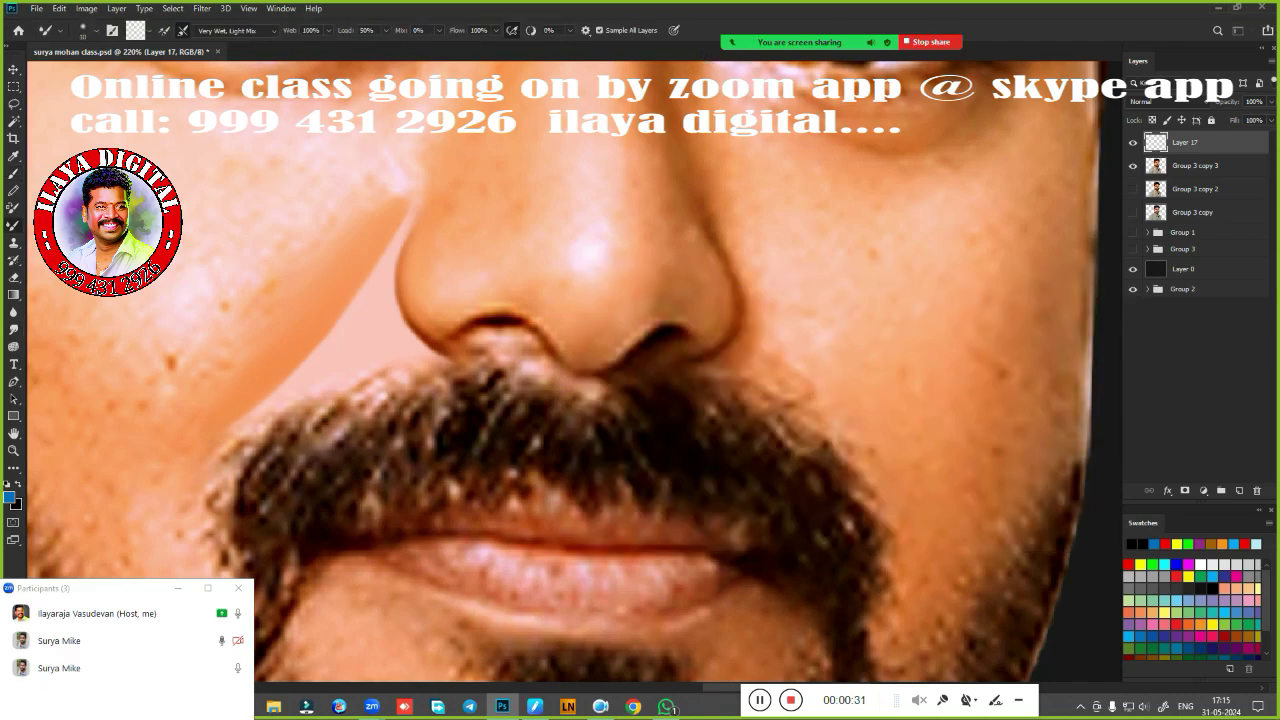
# Toggle Layer 17 again and leave it hidden so the original nose shows, with the Pen tool active.
pyautogui.scroll(2, 482, 462)
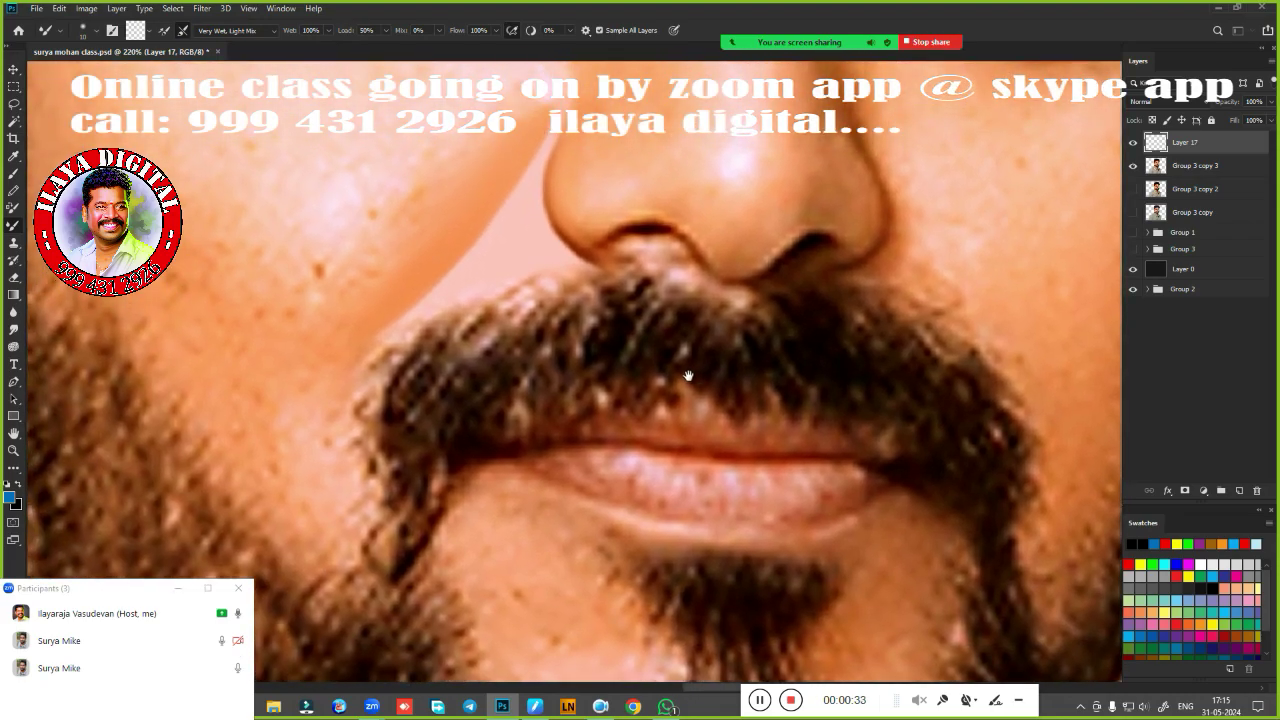
pyautogui.moveTo(663, 448); pyautogui.dragTo(799, 353)
pyautogui.click(1133, 142)
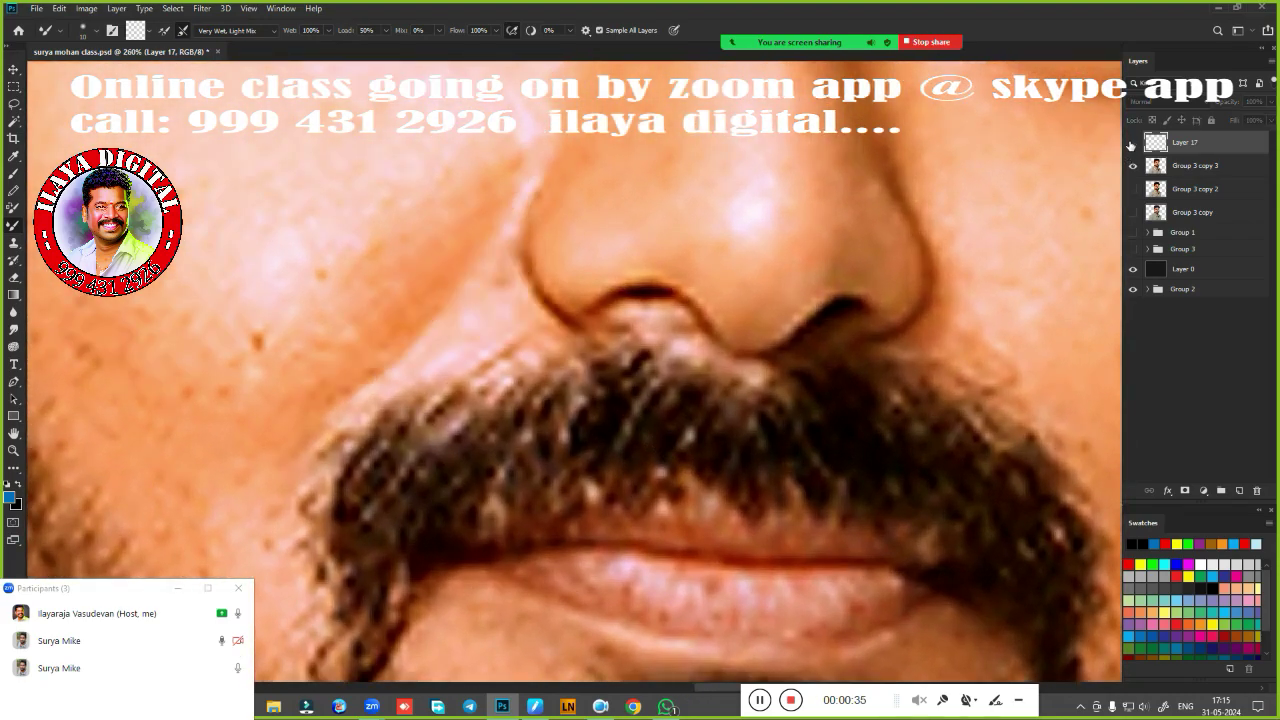
pyautogui.click(1133, 142)
pyautogui.scroll(1, 617, 396)
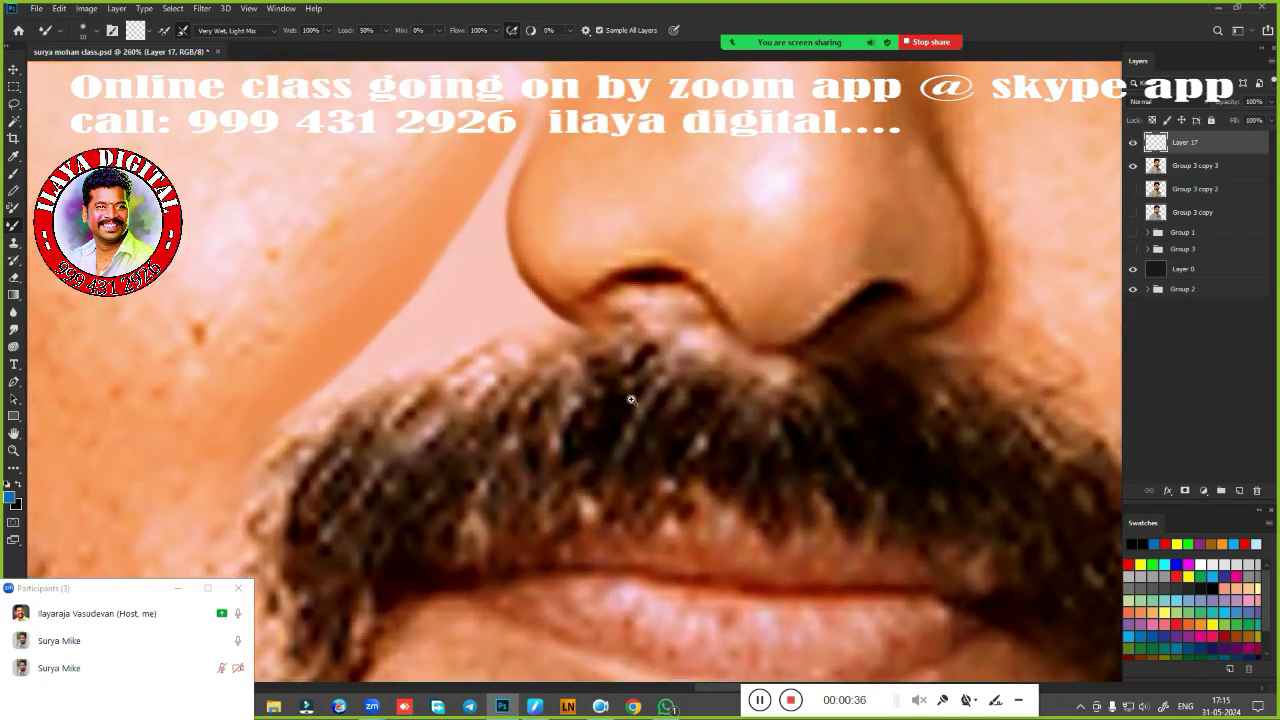
pyautogui.scroll(1, 625, 450)
pyautogui.scroll(1, 630, 488)
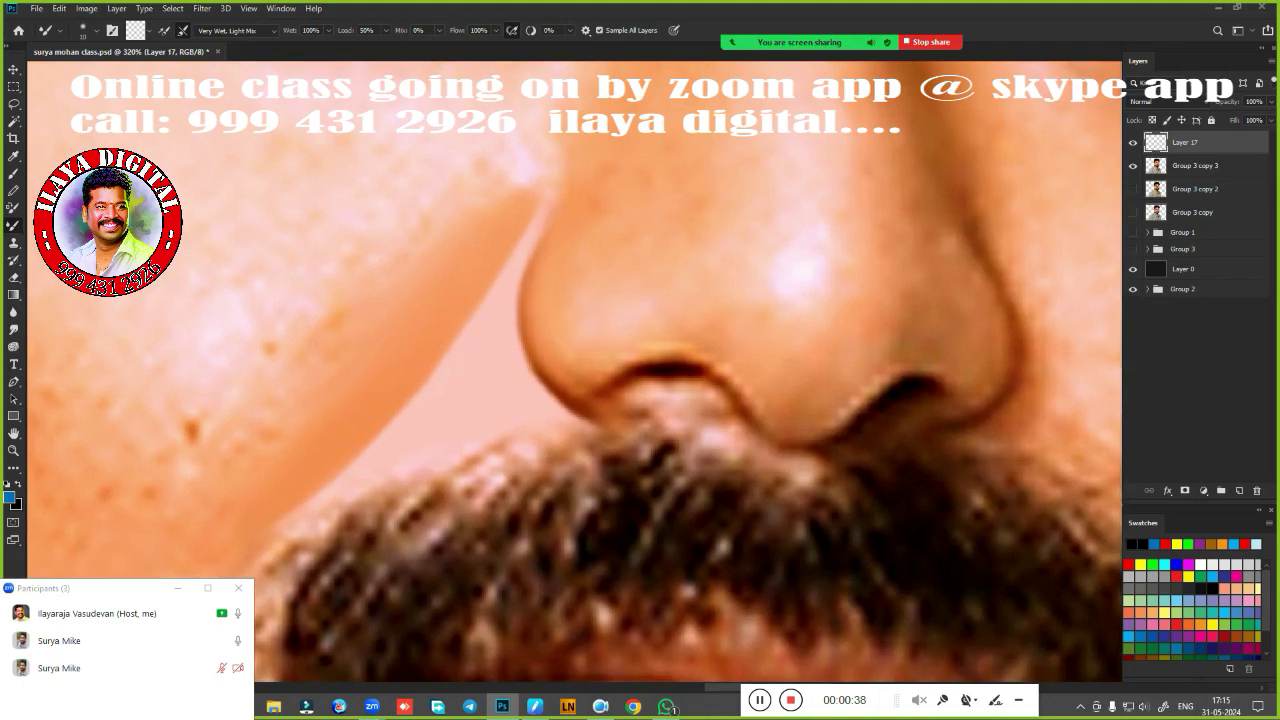
pyautogui.click(1134, 143)
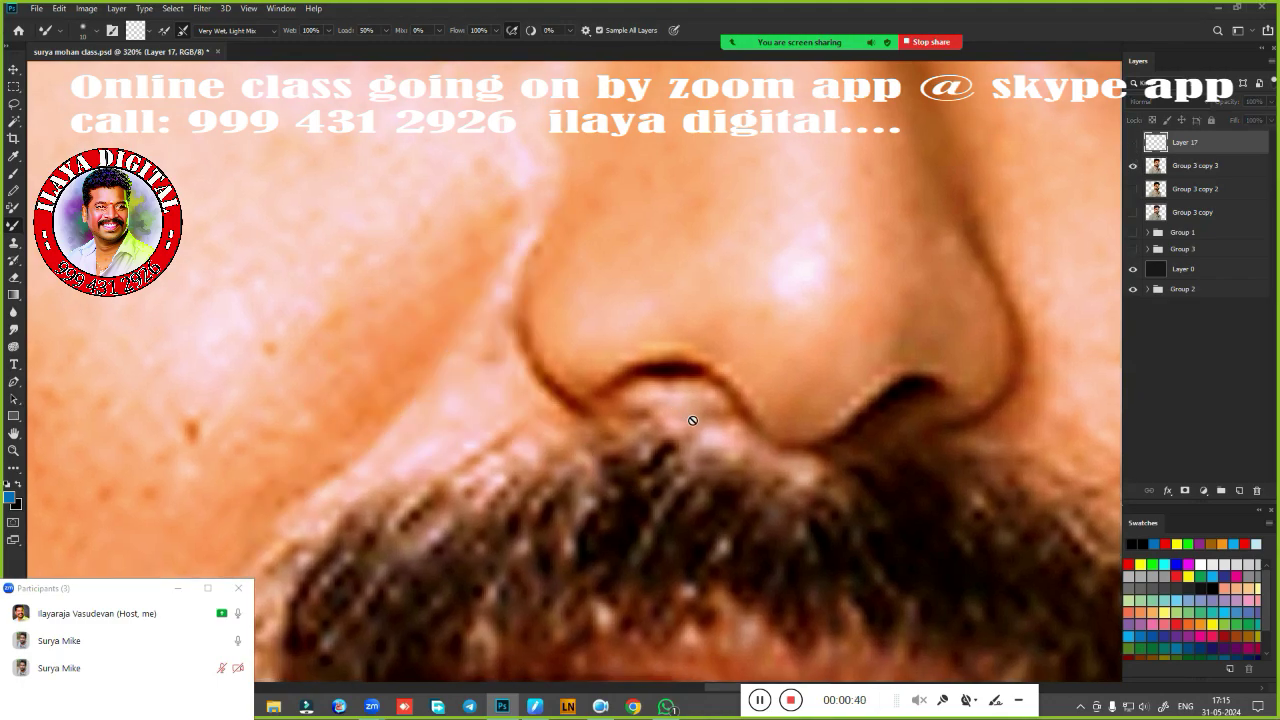
pyautogui.press('p')
pyautogui.scroll(-3, 655, 458)
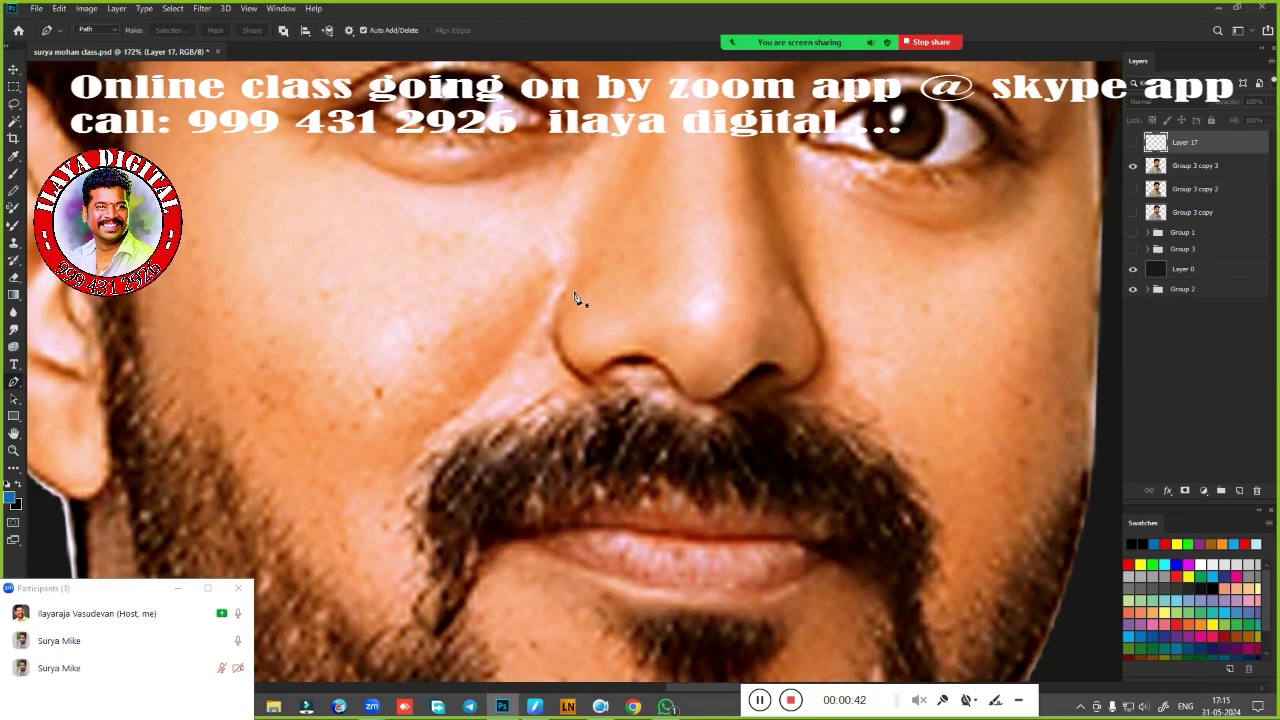
# Start the nose path on its left side and trace under the nose around both nostrils.
pyautogui.click(567, 284)
pyautogui.click(594, 392)
pyautogui.scroll(3, 592, 395)
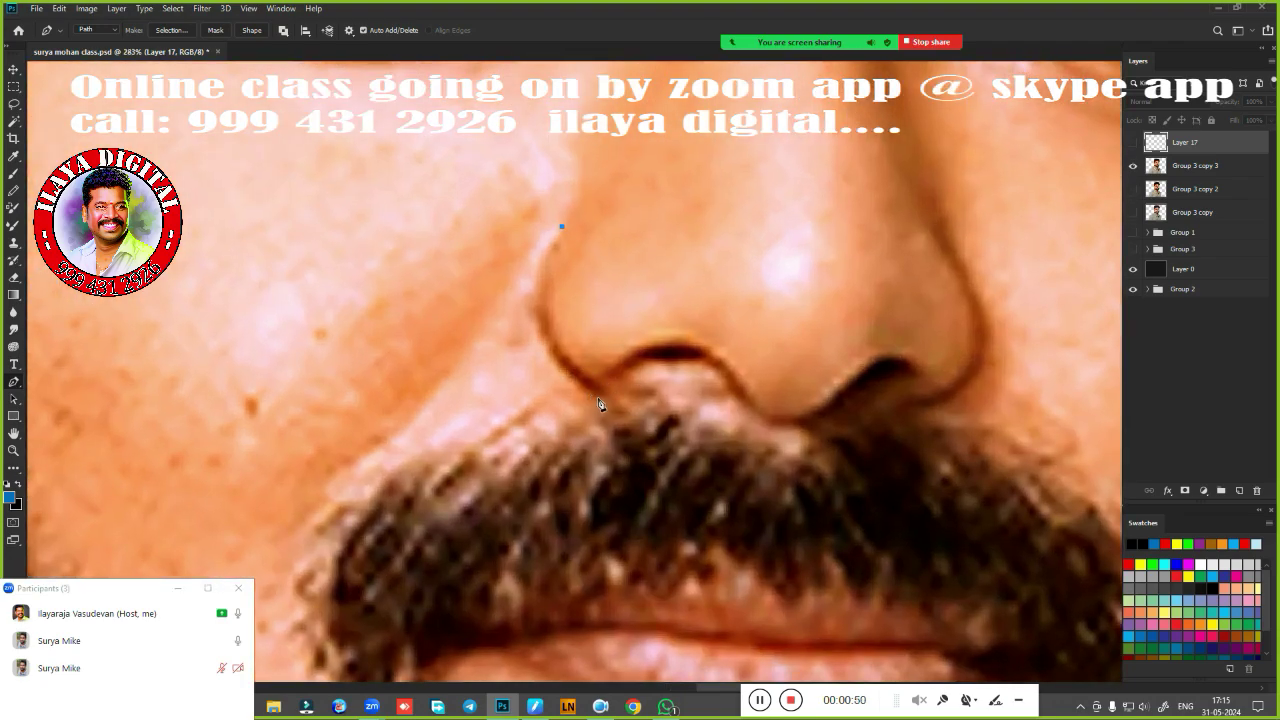
pyautogui.moveTo(598, 398); pyautogui.dragTo(711, 461)
pyautogui.keyDown('alt'); pyautogui.click(598, 398); pyautogui.keyUp('alt')
pyautogui.moveTo(740, 400); pyautogui.dragTo(756, 414)
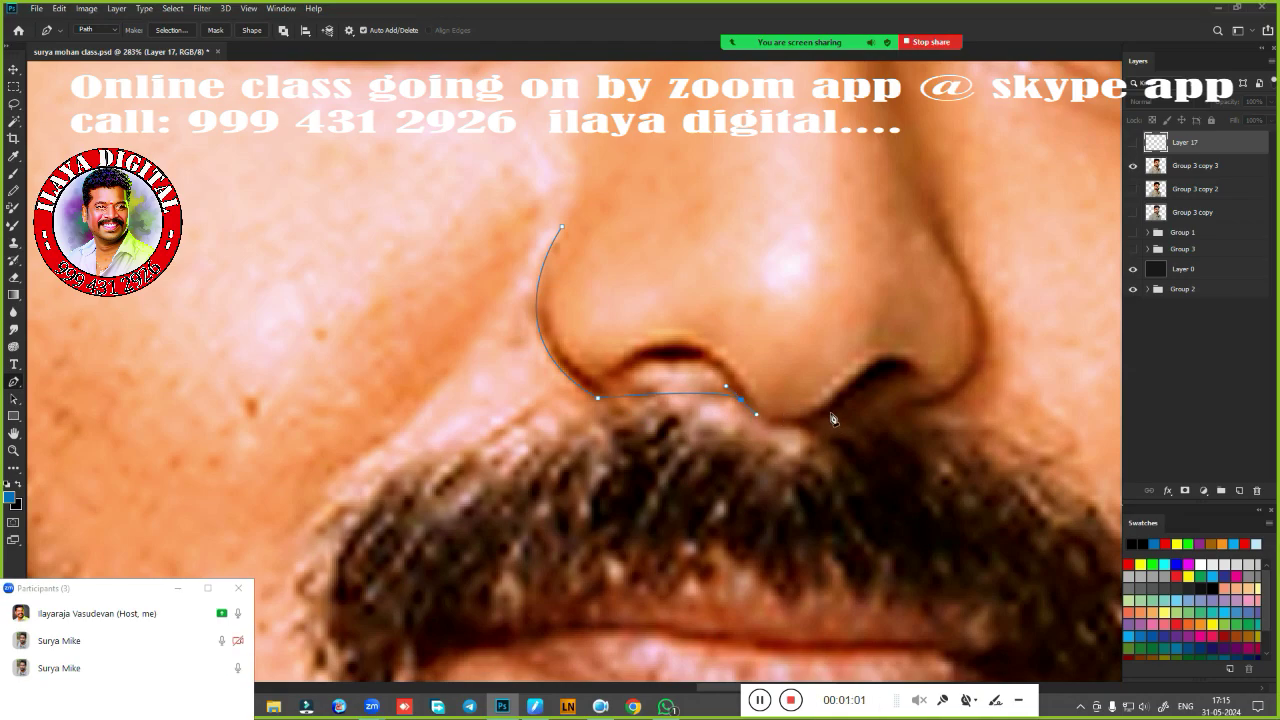
pyautogui.moveTo(833, 410); pyautogui.dragTo(871, 362)
pyautogui.keyDown('alt'); pyautogui.click(832, 402); pyautogui.keyUp('alt')
pyautogui.moveTo(907, 367); pyautogui.dragTo(934, 392)
pyautogui.moveTo(892, 385)
pyautogui.mouseDown()
pyautogui.moveTo(869, 397)
pyautogui.moveTo(865, 437)
pyautogui.moveTo(891, 411)
pyautogui.mouseUp()
# Continue the path up beside the right nostril and along the right side of the nose bridge.
pyautogui.scroll(-3, 890, 450)
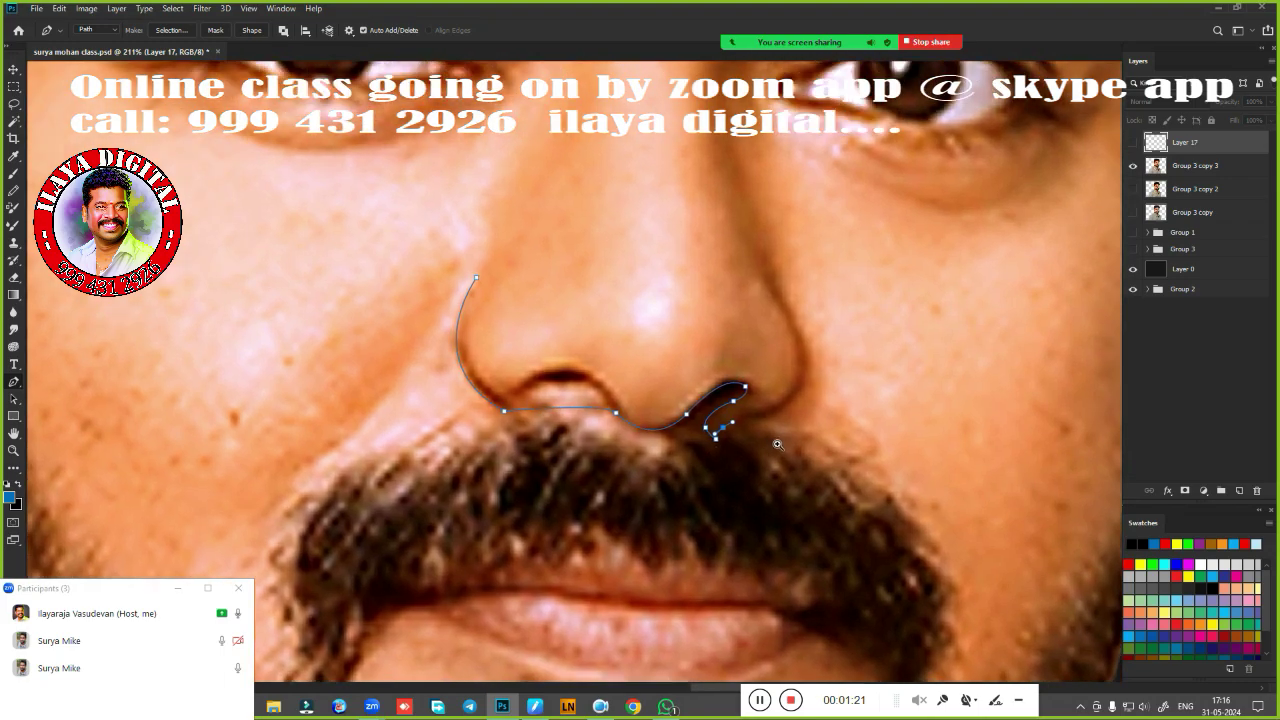
pyautogui.scroll(4, 750, 475)
pyautogui.moveTo(750, 475)
pyautogui.mouseDown()
pyautogui.moveTo(744, 485)
pyautogui.moveTo(718, 462)
pyautogui.moveTo(732, 465)
pyautogui.mouseUp()
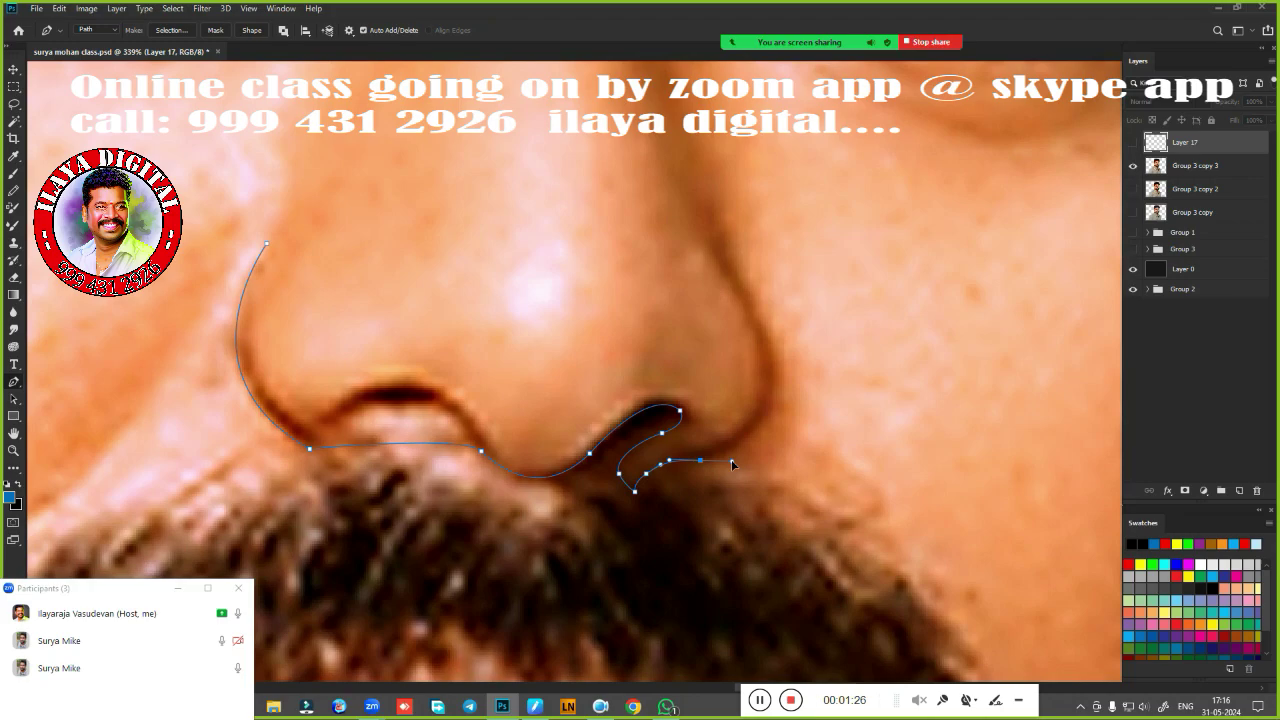
pyautogui.keyDown('alt'); pyautogui.click(701, 461); pyautogui.keyUp('alt')
pyautogui.moveTo(767, 343); pyautogui.dragTo(736, 258)
pyautogui.scroll(-3, 721, 488)
pyautogui.scroll(2, 721, 488)
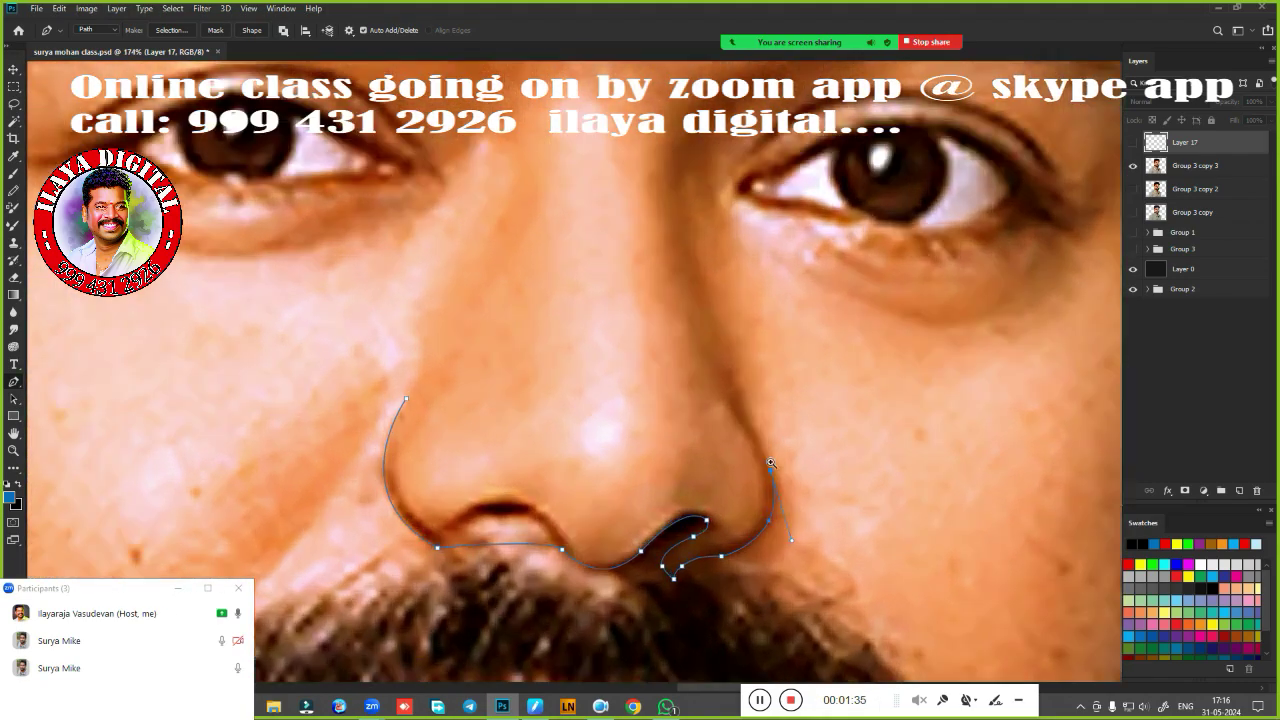
pyautogui.scroll(1, 730, 420)
pyautogui.moveTo(721, 358); pyautogui.dragTo(686, 313)
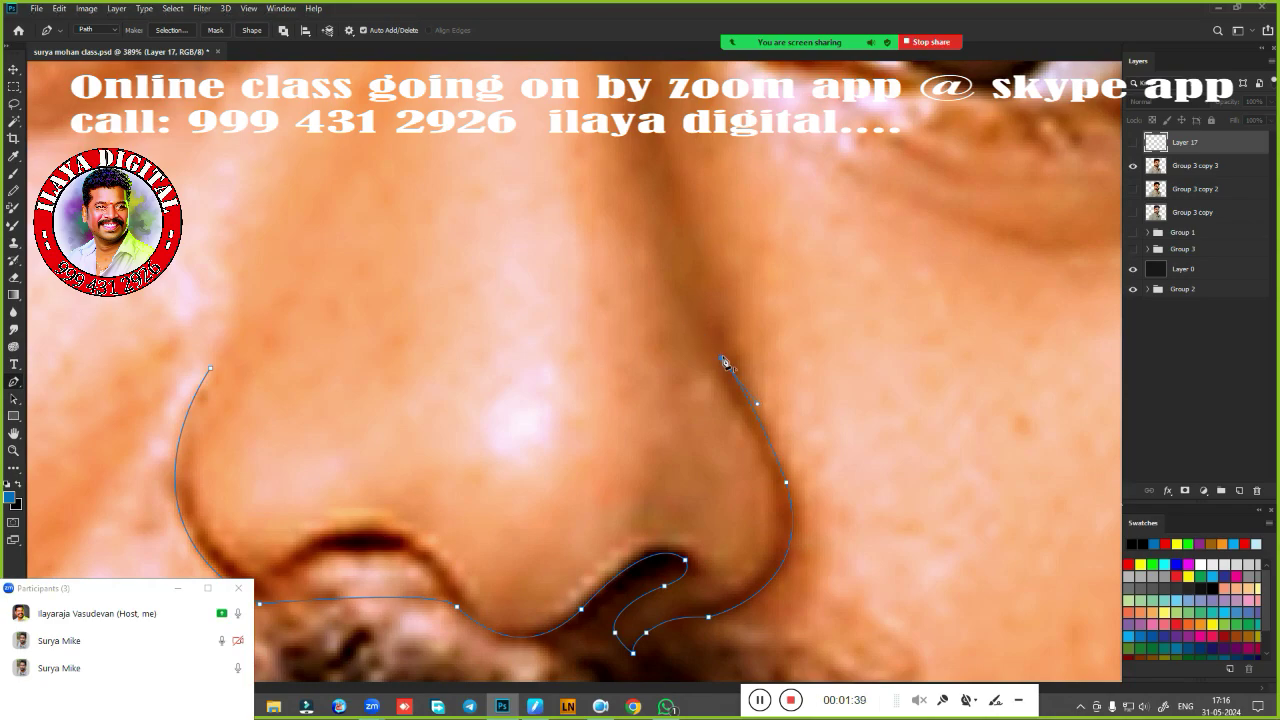
pyautogui.scroll(-3, 725, 355)
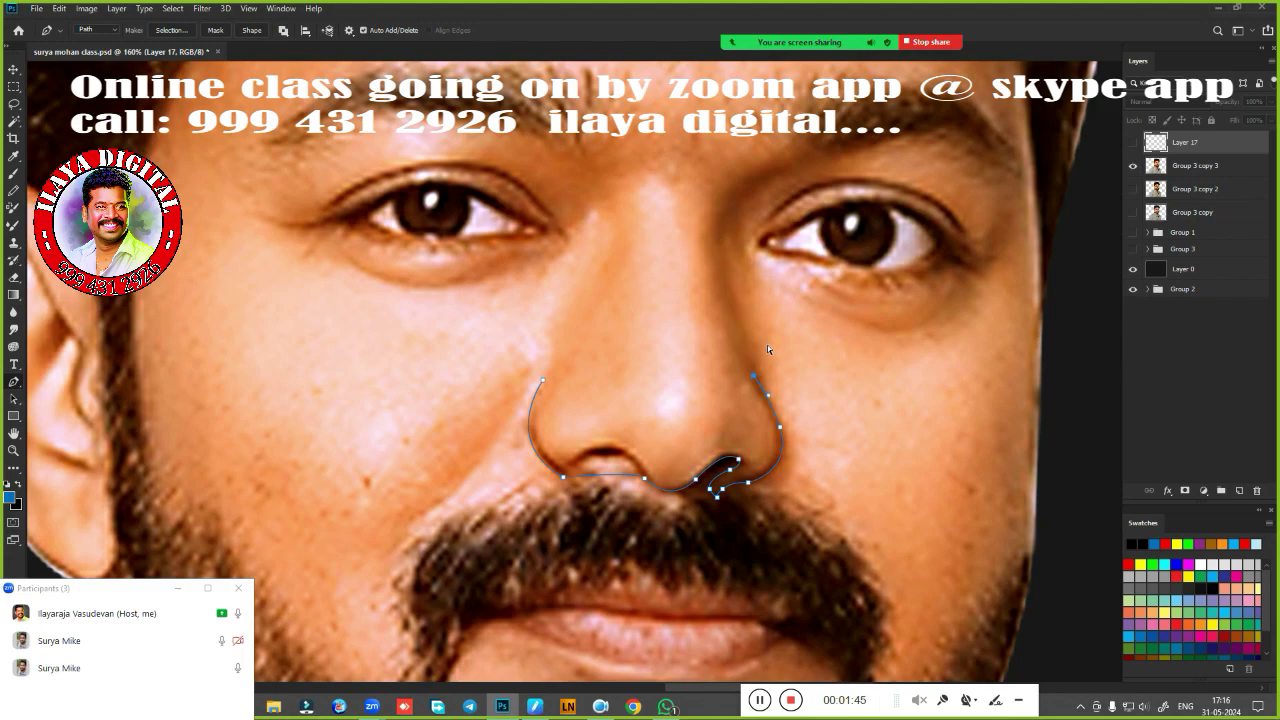
pyautogui.moveTo(767, 348)
pyautogui.mouseDown()
pyautogui.moveTo(789, 347)
pyautogui.moveTo(724, 317)
pyautogui.mouseUp()
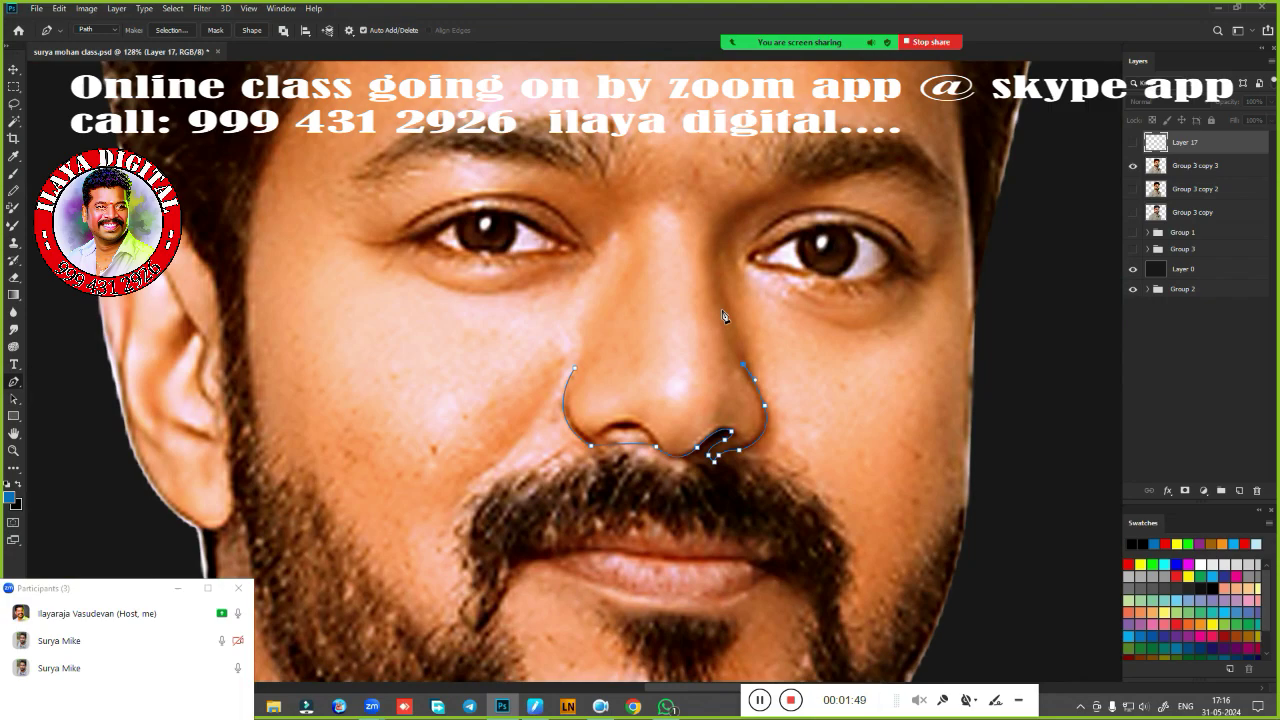
pyautogui.click(713, 281)
pyautogui.click(704, 241)
pyautogui.moveTo(842, 167); pyautogui.dragTo(854, 163)
pyautogui.keyDown('alt'); pyautogui.click(775, 185); pyautogui.keyUp('alt')
# Redo the top across the brow, trace down the nose's left side, and close it into a selection.
pyautogui.hotkey('ctrl', 'z')
pyautogui.click(615, 178)
pyautogui.hotkey('shift', 'Left')
pyautogui.click(617, 227)
pyautogui.moveTo(622, 273); pyautogui.dragTo(608, 307)
pyautogui.moveTo(581, 359); pyautogui.dragTo(575, 370)
pyautogui.hotkey('ctrl', 'Return')
# Load the nose path as a selection, show Layer 17, and feather the selection by 1 pixel.
pyautogui.hotkey('ctrl', '+')
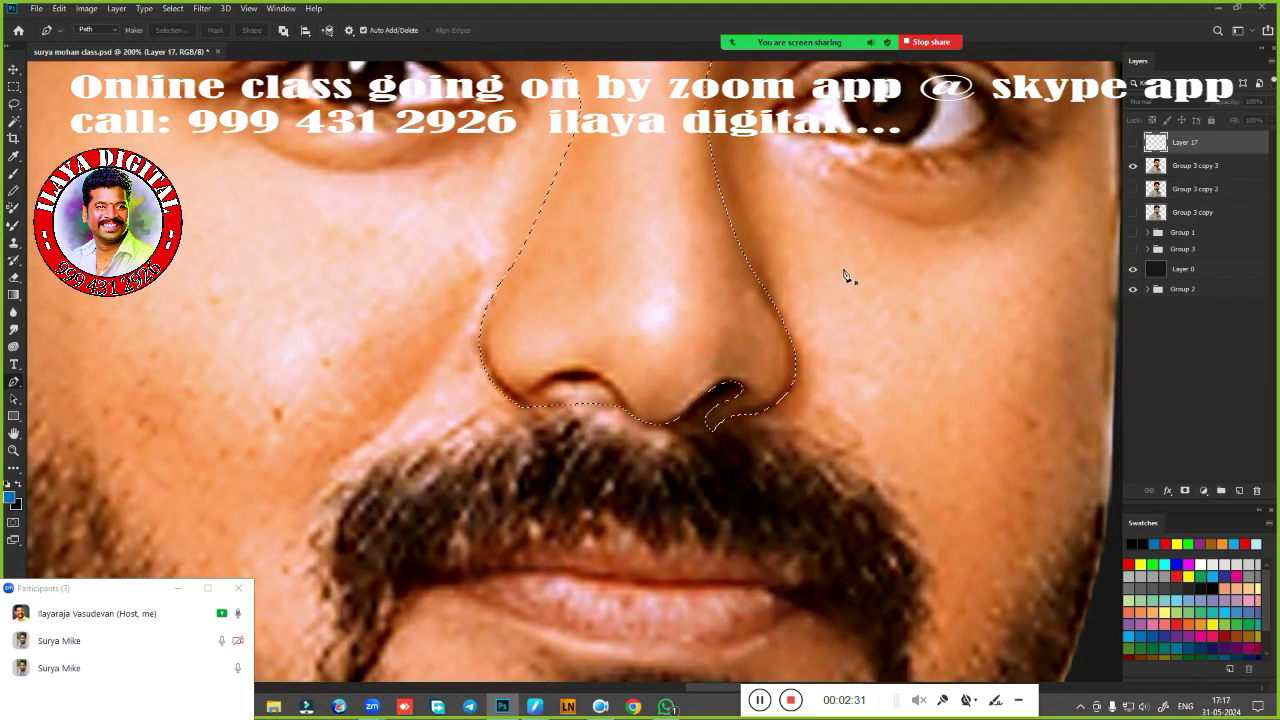
pyautogui.click(1133, 142)
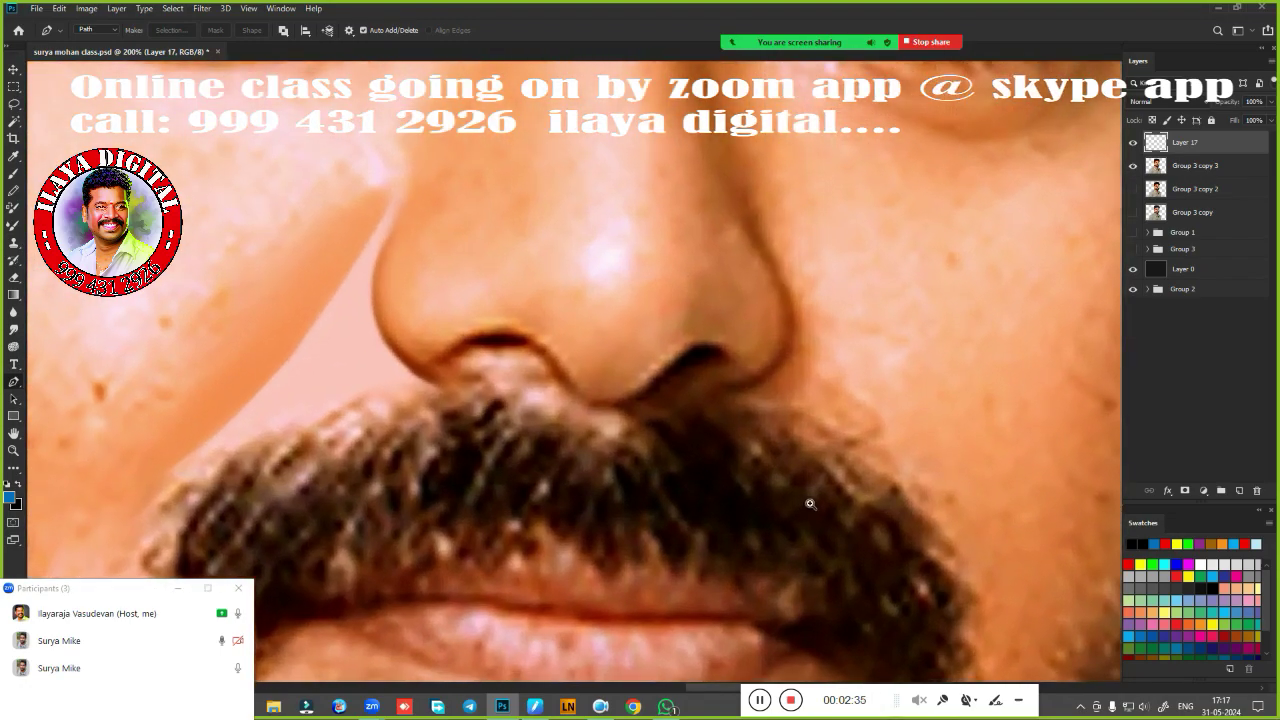
pyautogui.click(690, 430)
pyautogui.click(620, 452)
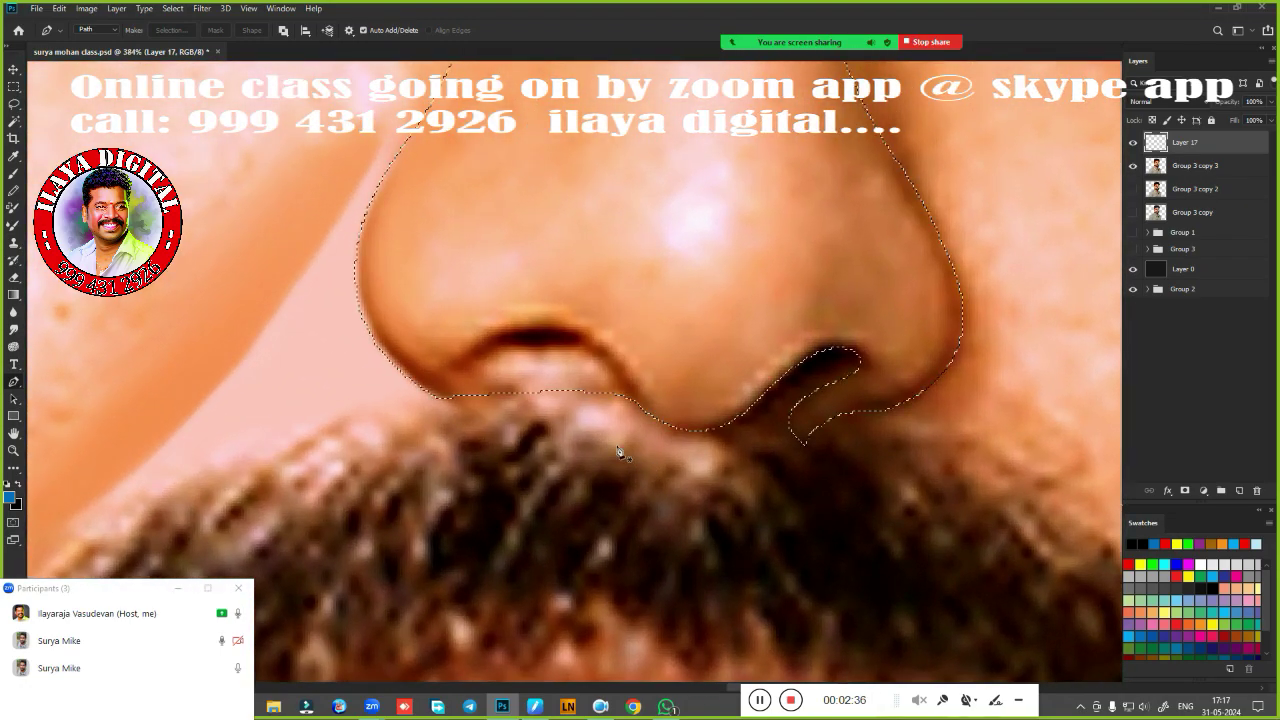
pyautogui.hotkey('shift', 'F6')
pyautogui.write('1.5')
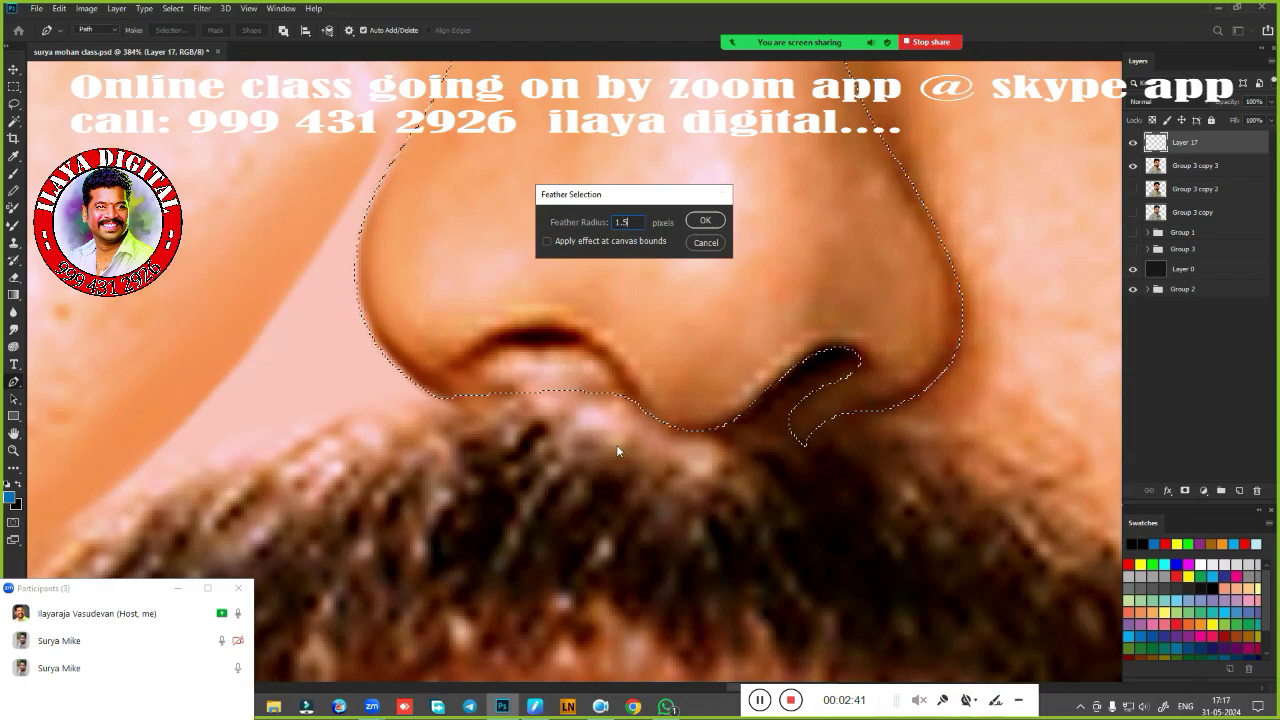
pyautogui.press('Return')
pyautogui.moveTo(643, 458); pyautogui.dragTo(653, 558)
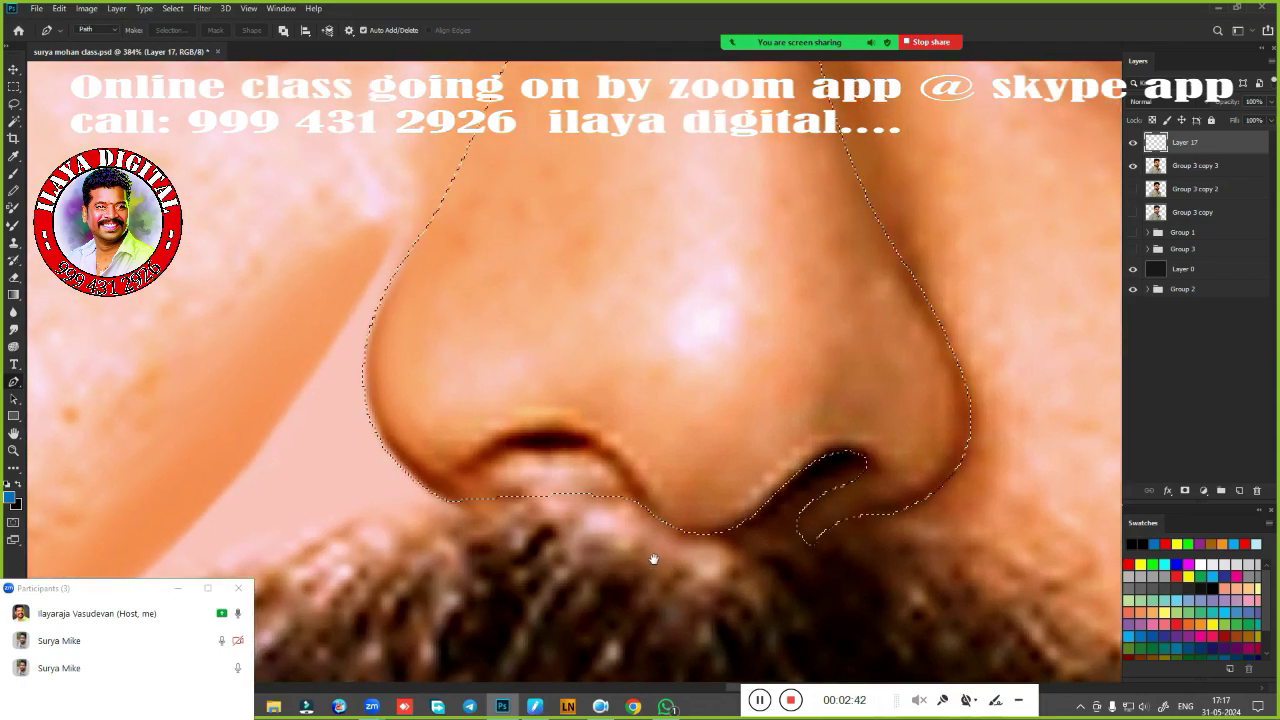
pyautogui.press('r')
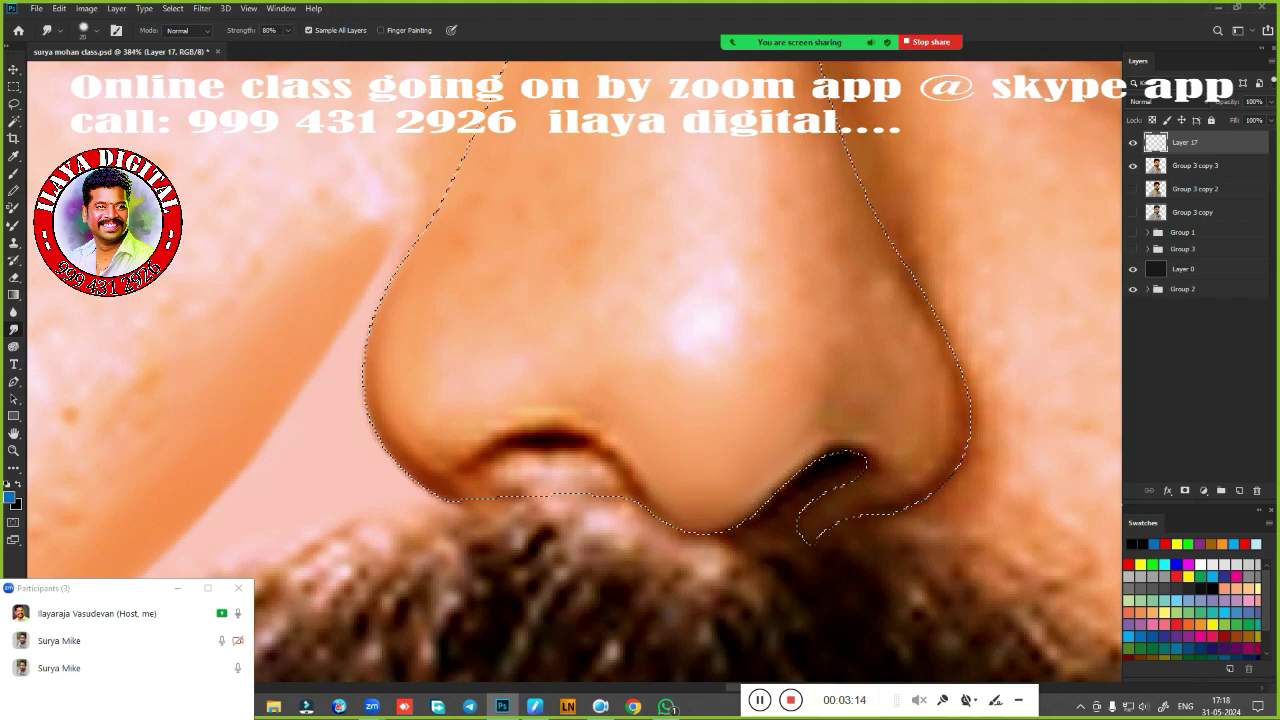
pyautogui.scroll(-2, 475, 390)
pyautogui.hscroll(3, 475, 390)
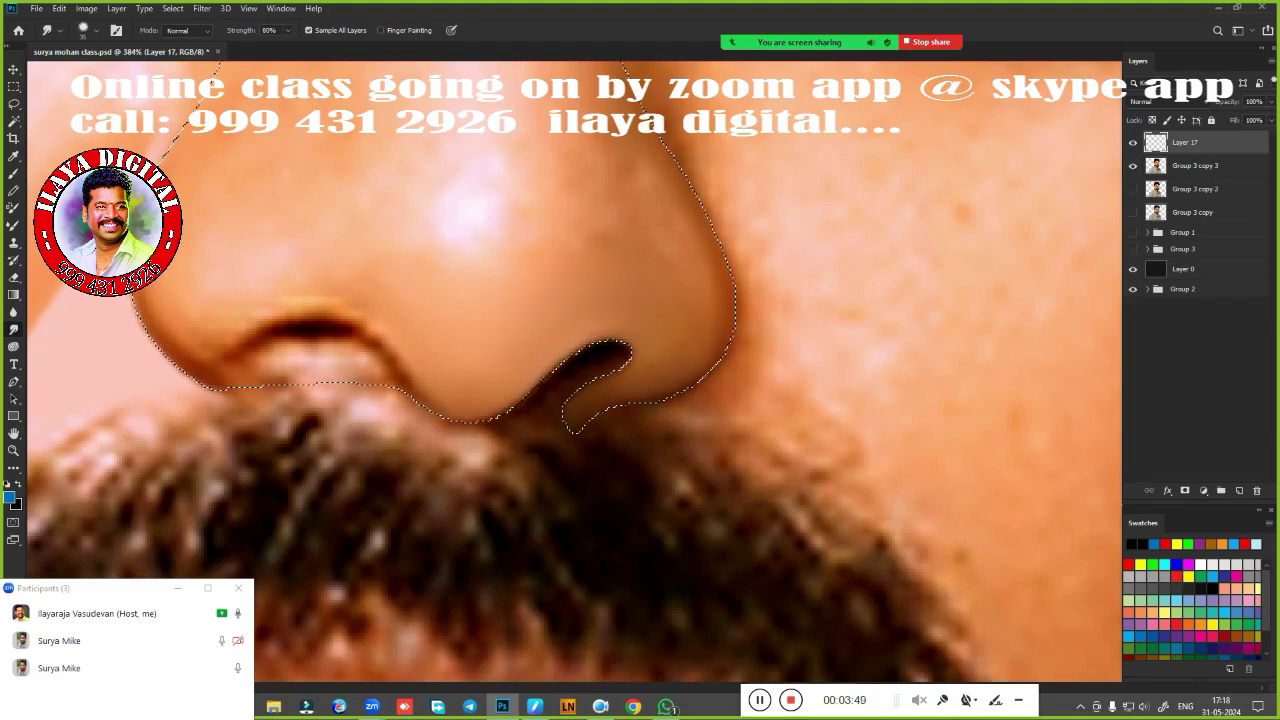
pyautogui.scroll(-2, 640, 400)
pyautogui.scroll(-1, 640, 400)
pyautogui.scroll(-1, 640, 400)
pyautogui.scroll(-1, 640, 400)
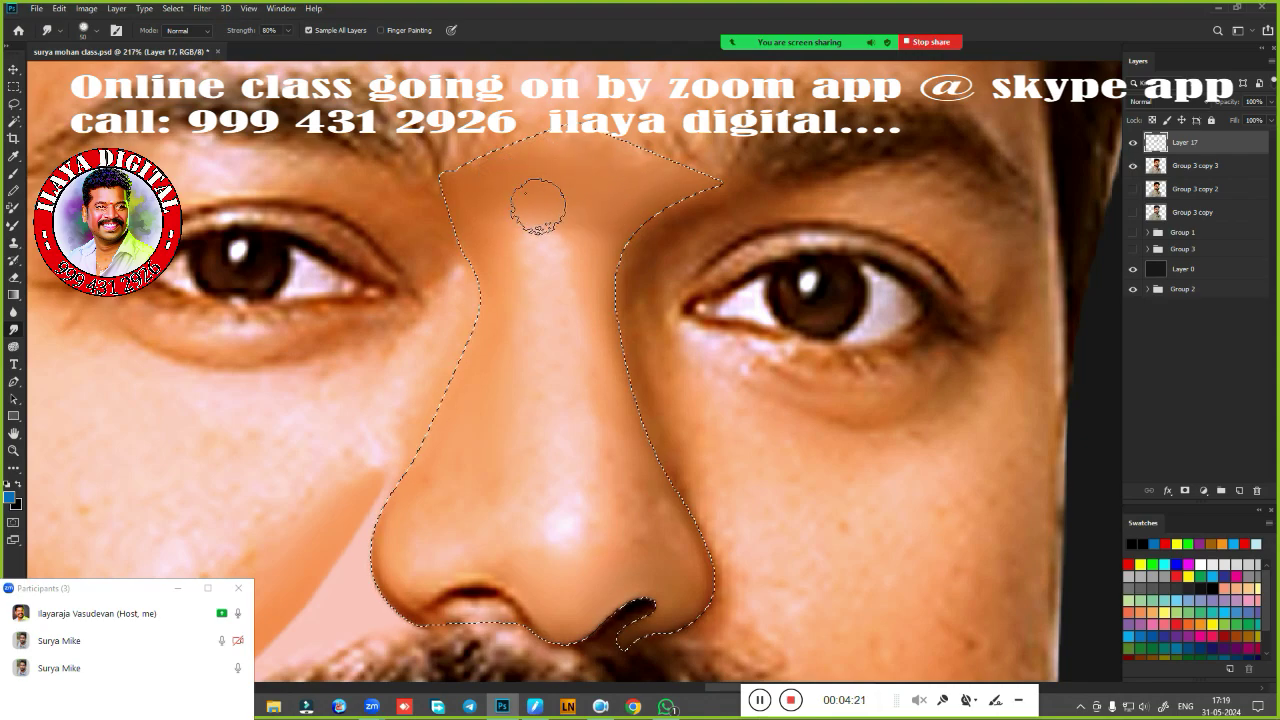
pyautogui.moveTo(500, 391); pyautogui.dragTo(605, 361)
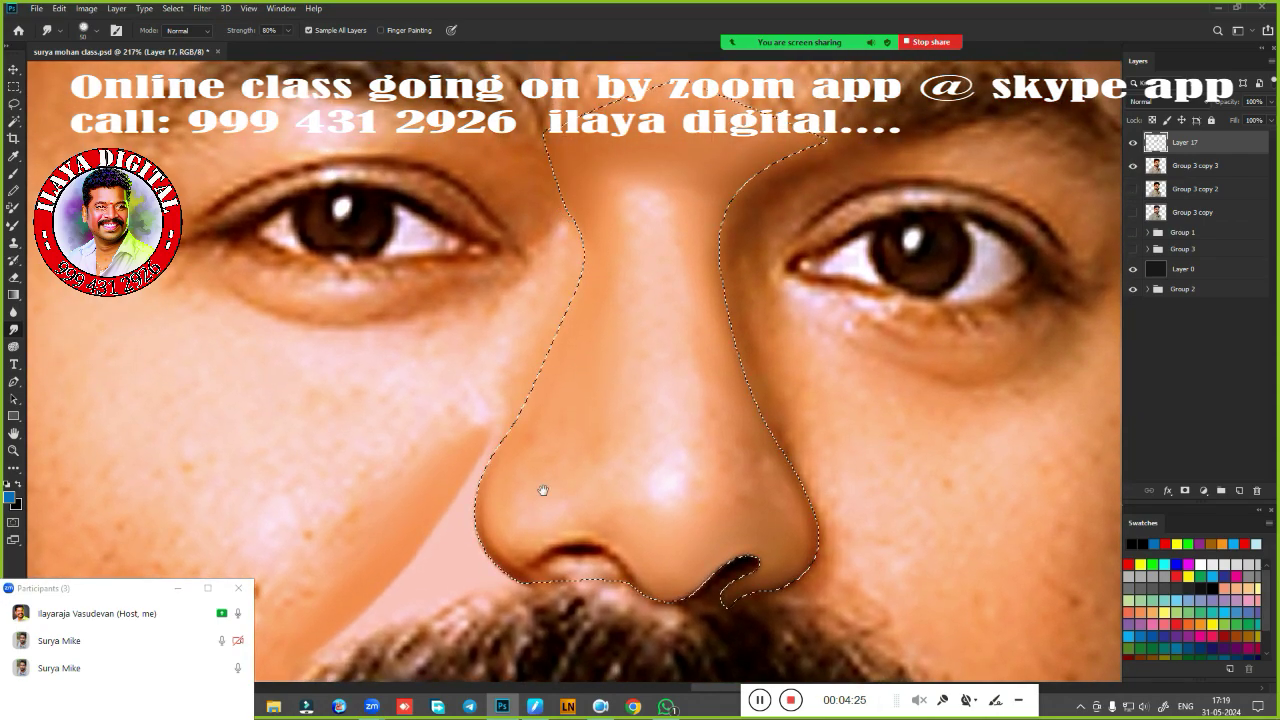
pyautogui.moveTo(543, 486); pyautogui.dragTo(543, 371)
pyautogui.scroll(-1, 740, 470)
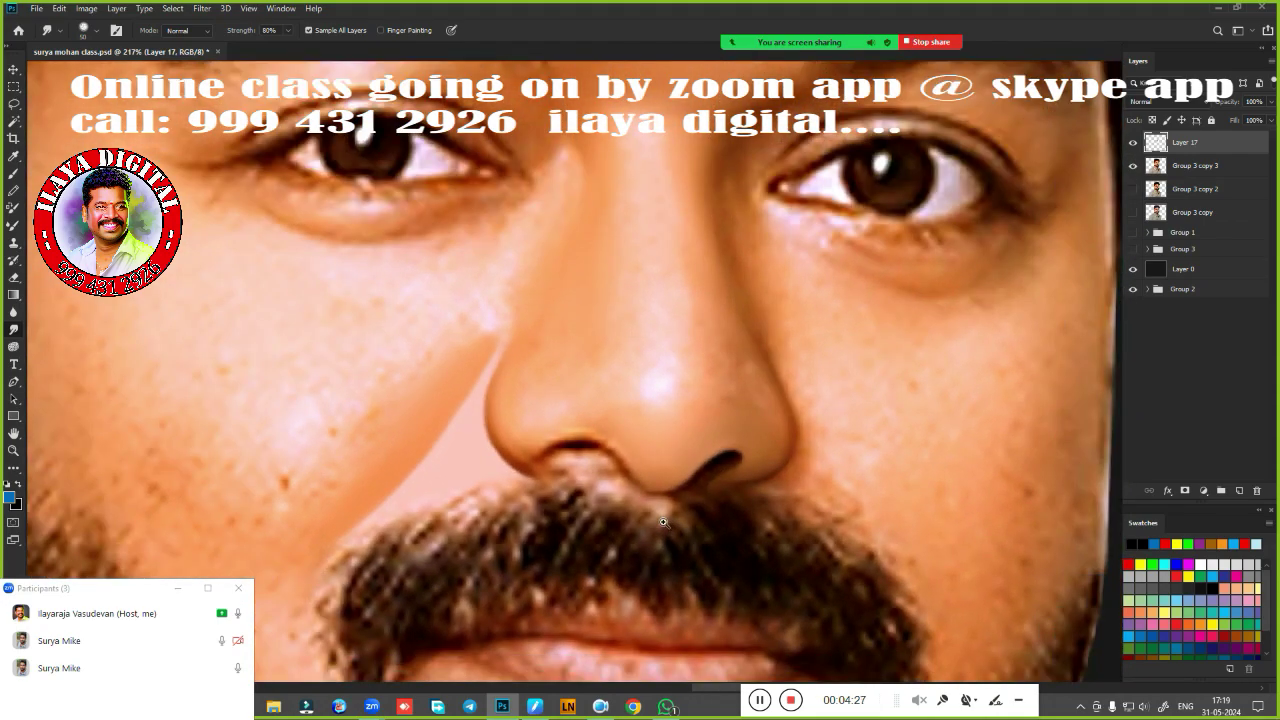
pyautogui.scroll(-1, 750, 476)
pyautogui.moveTo(755, 480); pyautogui.dragTo(722, 472)
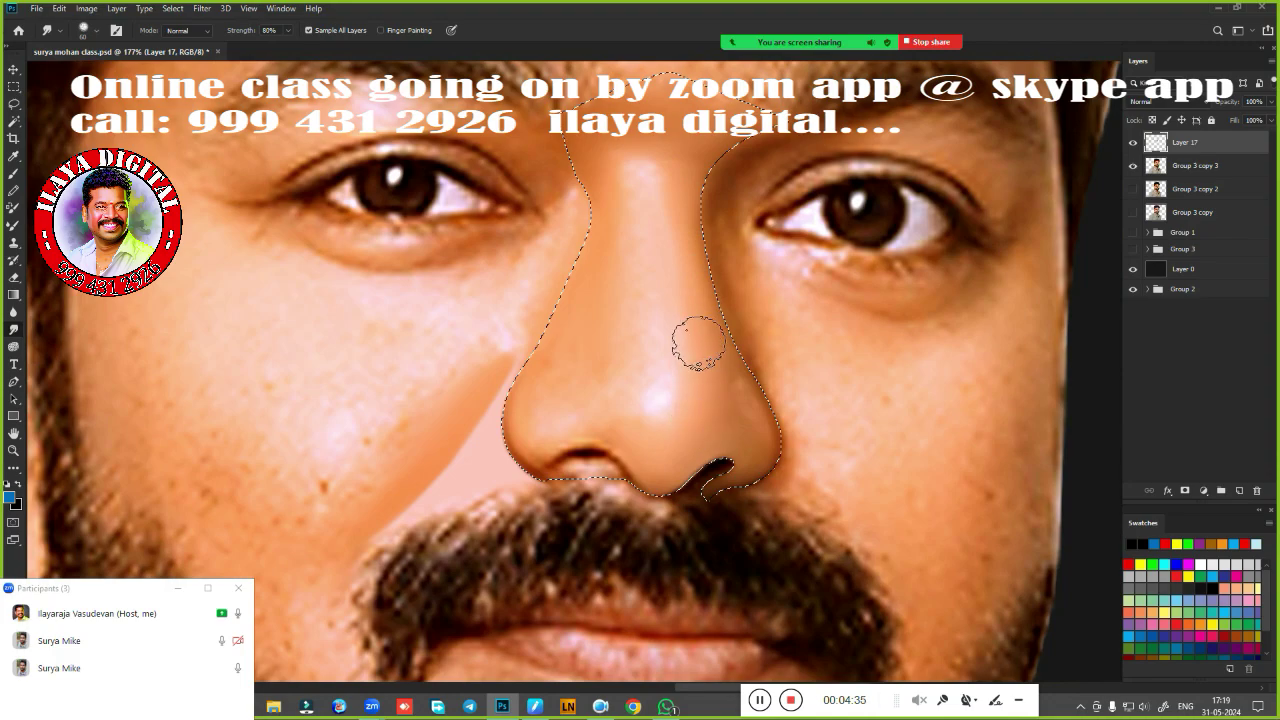
pyautogui.moveTo(708, 476); pyautogui.dragTo(680, 484)
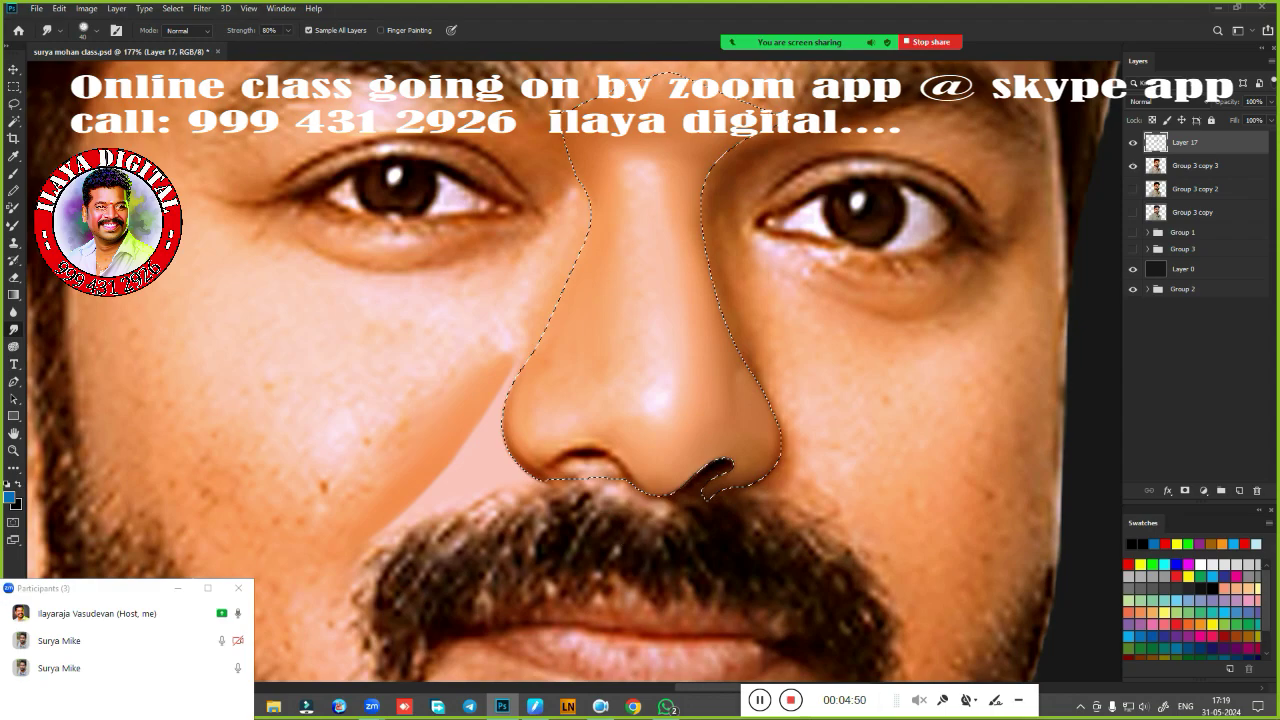
# At about 363% zoom, smudge the left nostril edge and streak the nose-tip highlight vertically.
pyautogui.scroll(2, 614, 450)
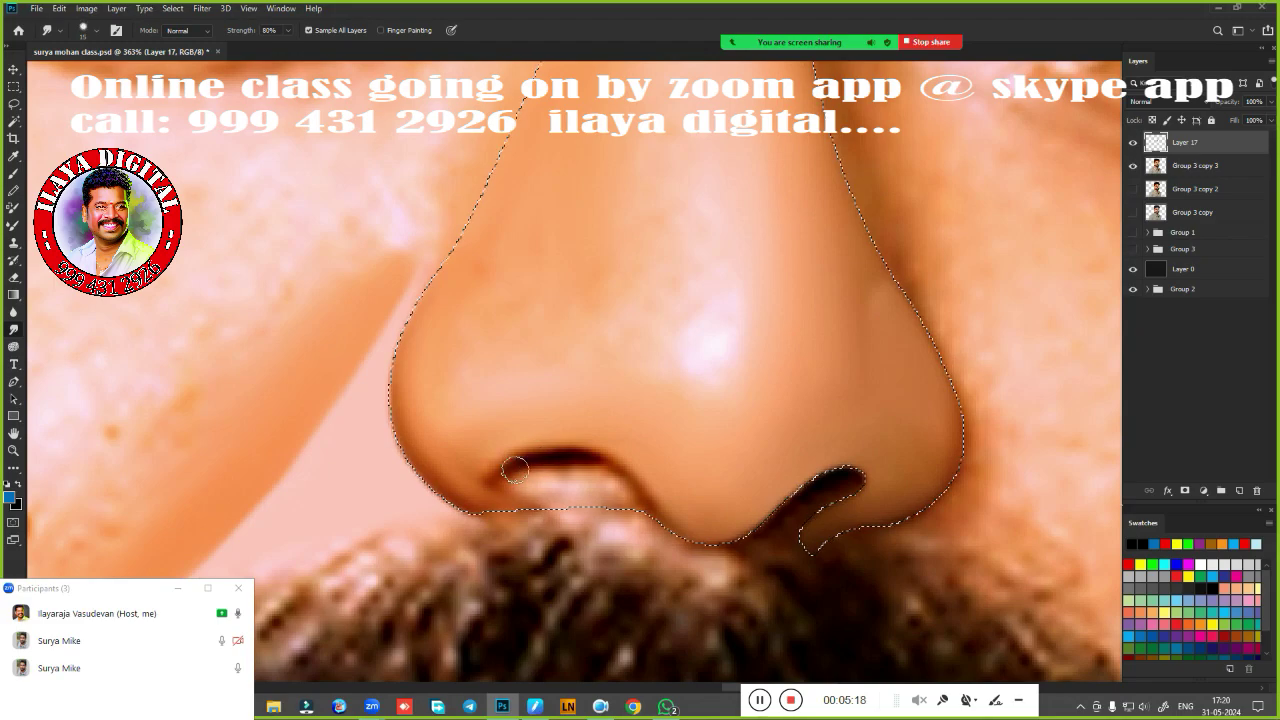
pyautogui.moveTo(505, 470); pyautogui.dragTo(605, 466)
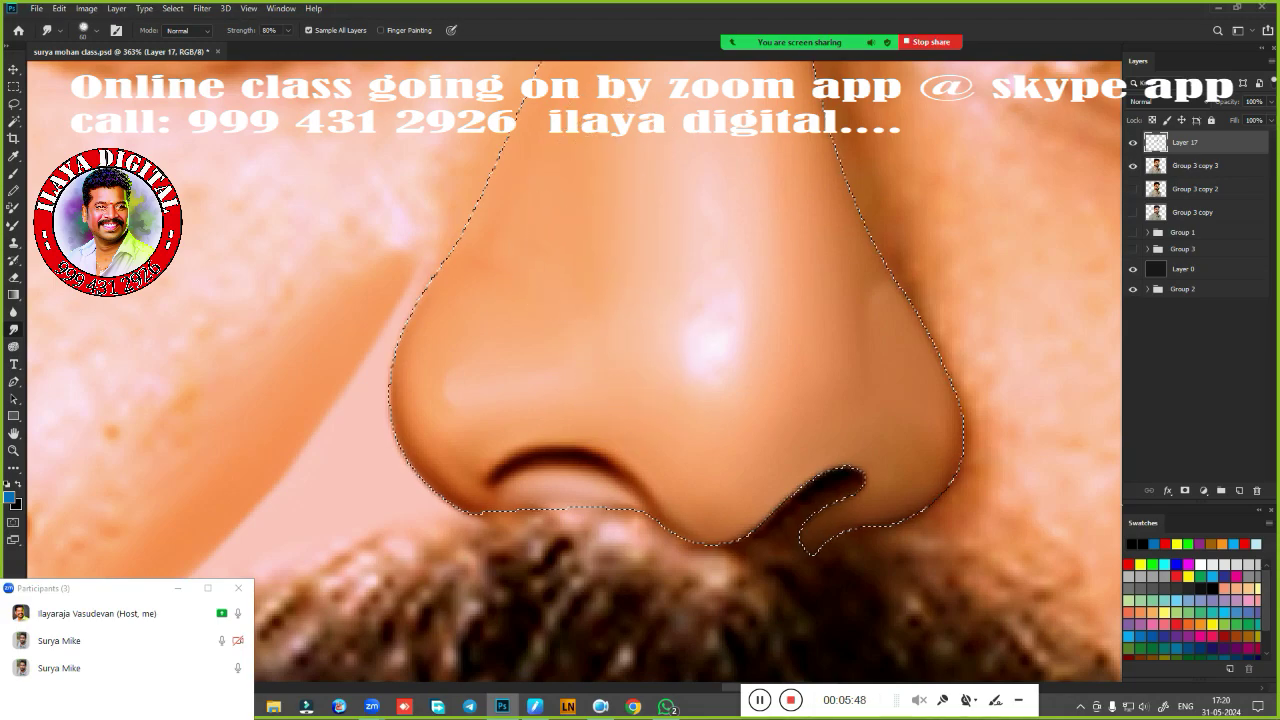
pyautogui.moveTo(715, 350); pyautogui.dragTo(720, 310)
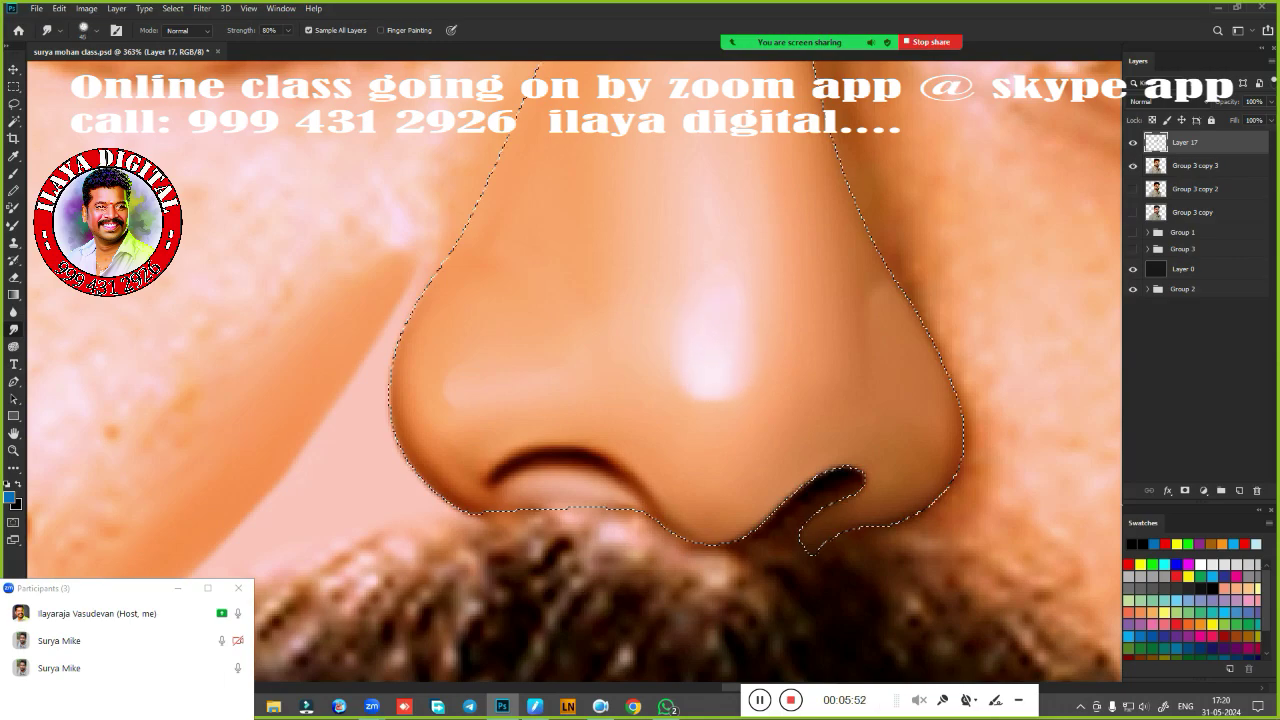
pyautogui.scroll(-5, 752, 501)
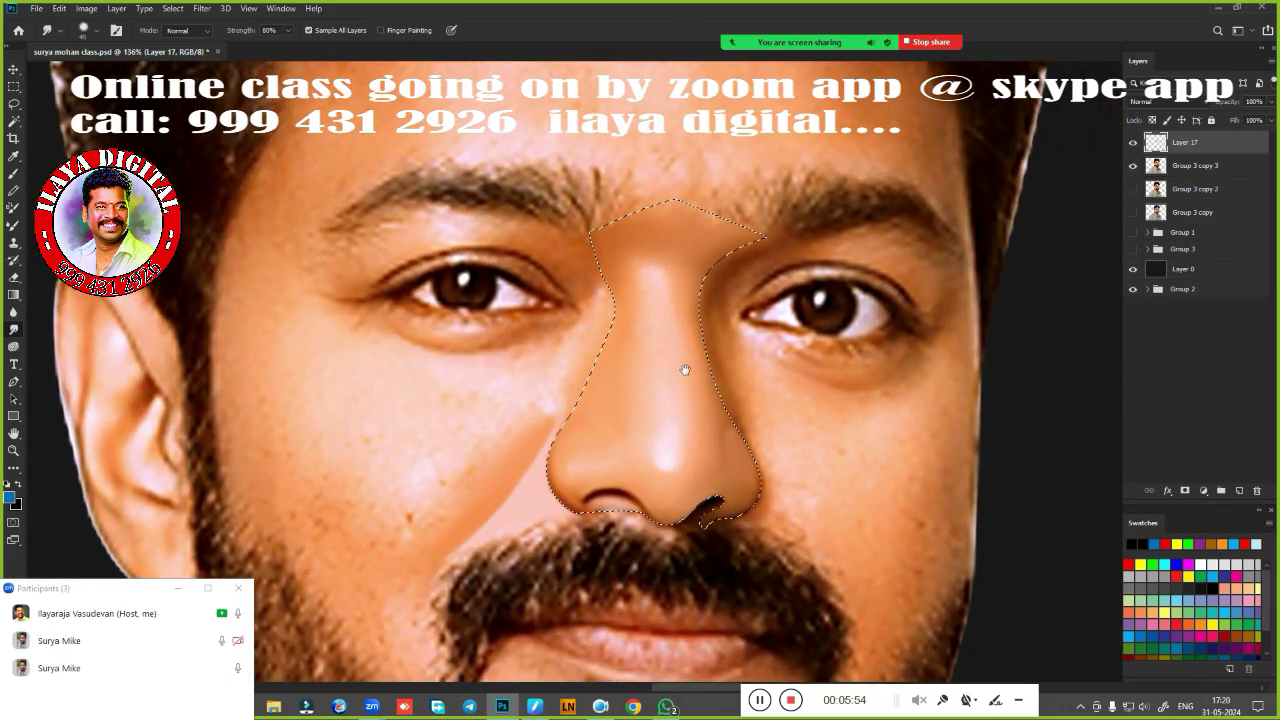
# At 246% zoom, smudge the nose bridge highlight downward into a smooth bright streak.
pyautogui.scroll(2, 686, 371)
pyautogui.scroll(1, 676, 296)
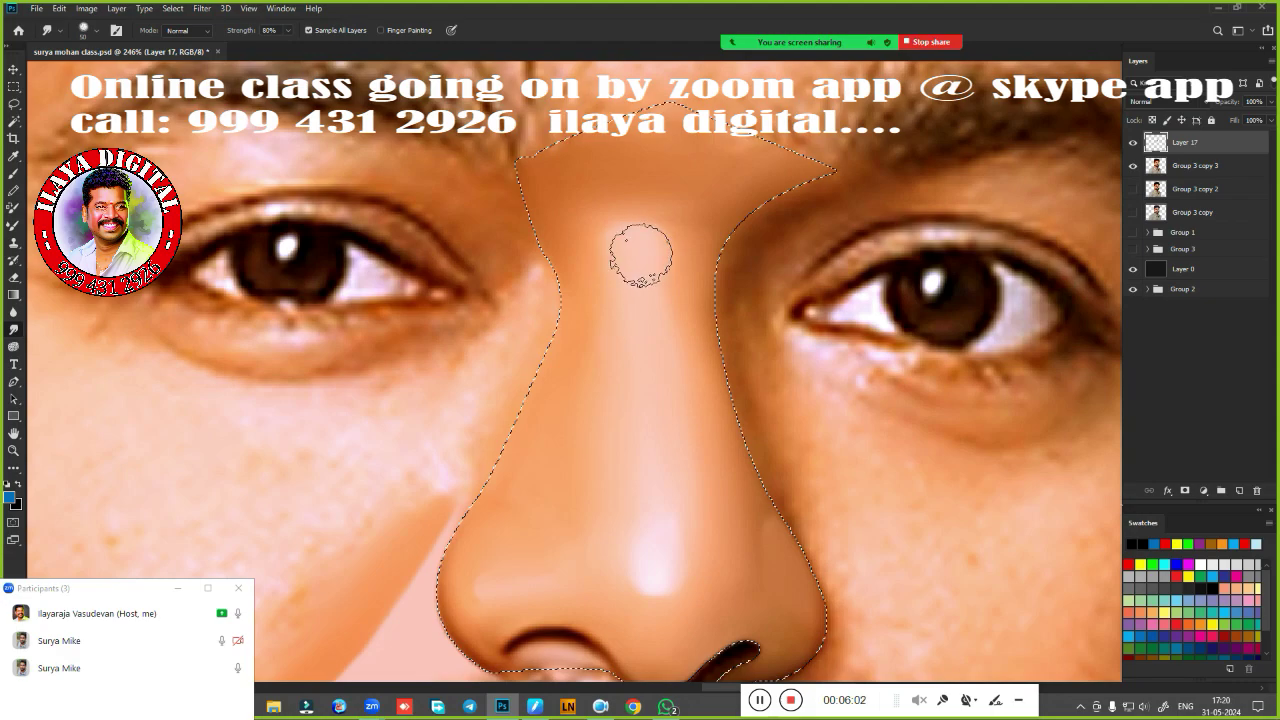
pyautogui.moveTo(634, 251); pyautogui.dragTo(652, 345)
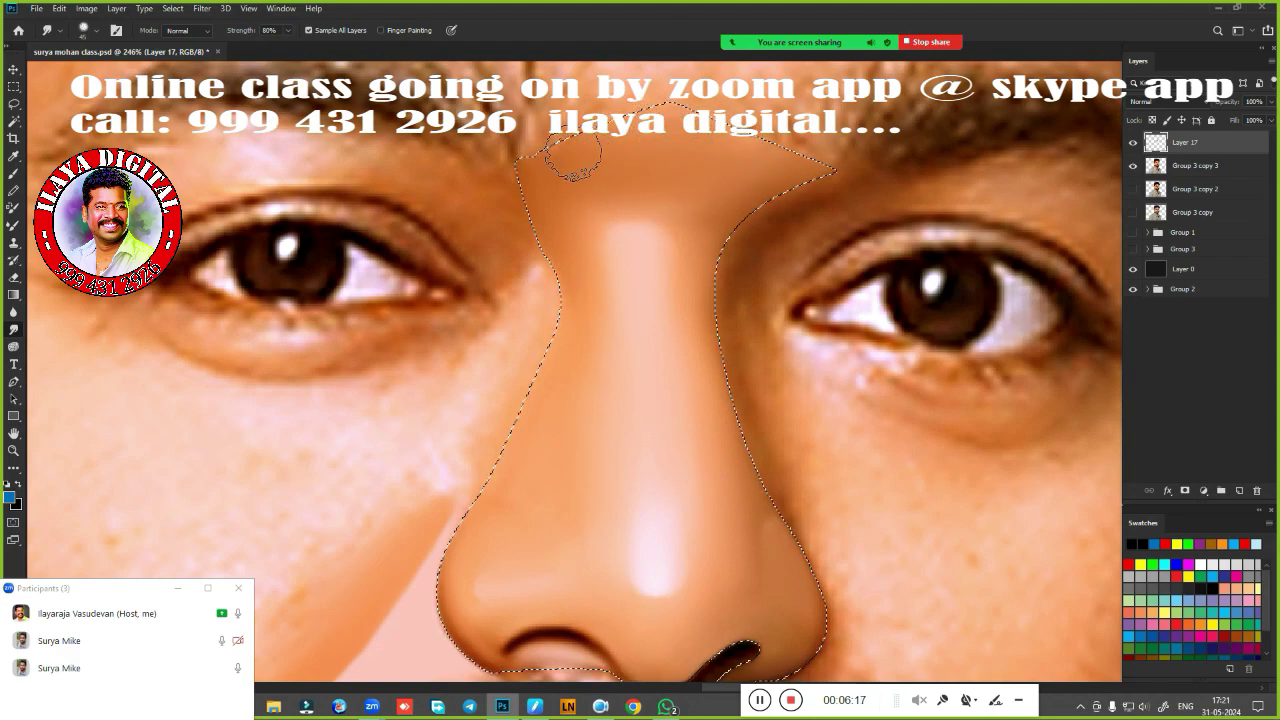
pyautogui.scroll(-2, 724, 300)
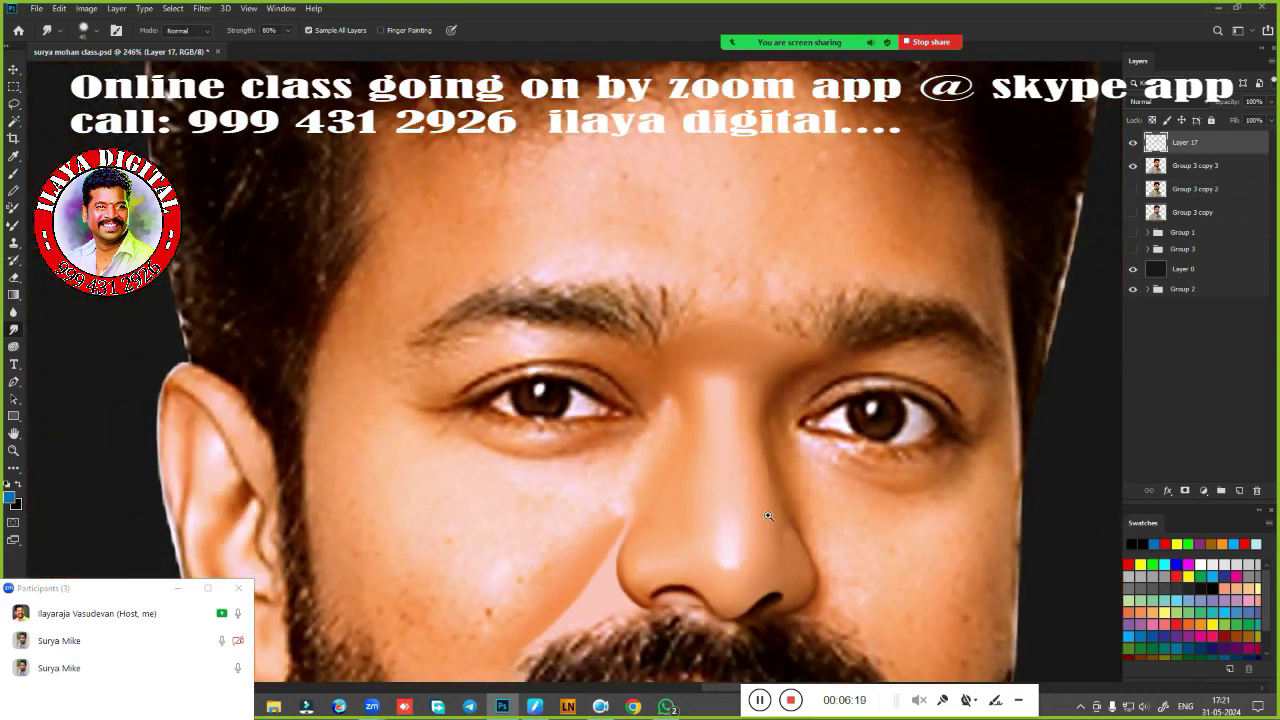
pyautogui.scroll(-2, 724, 300)
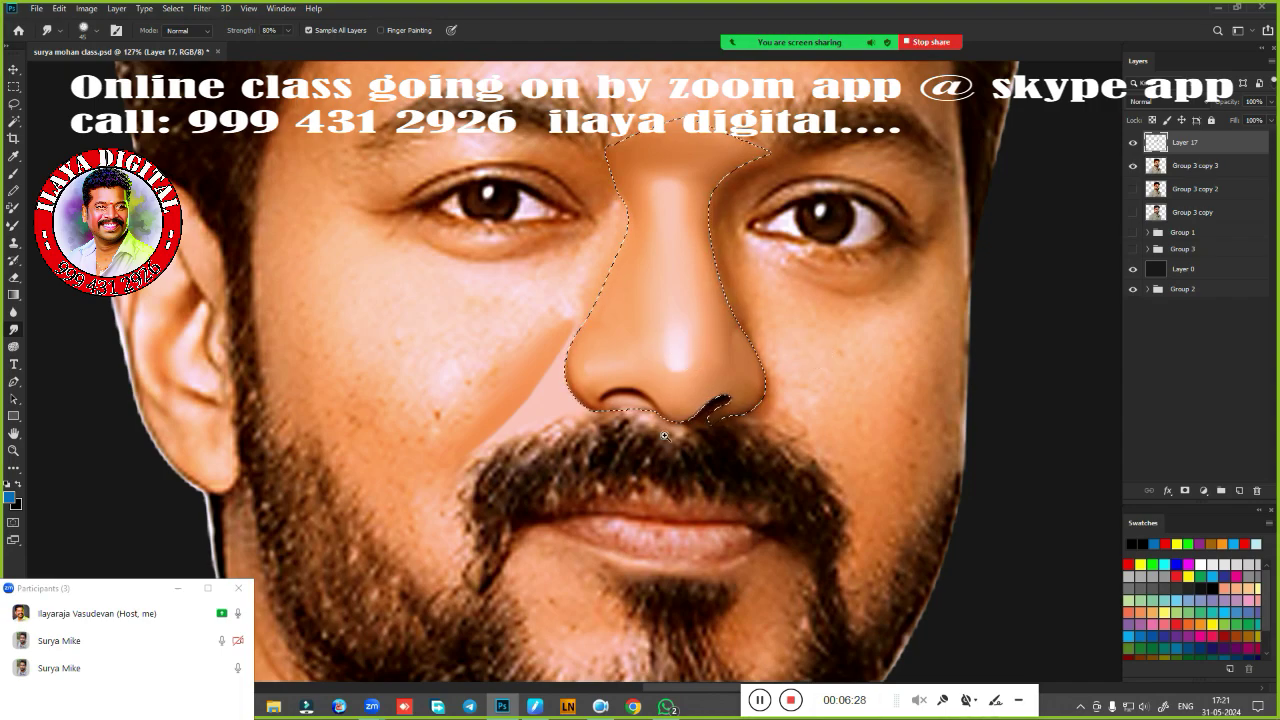
# Feather the nose selection by 1.5 pixels and smudge the nostril shadow into the surrounding skin.
pyautogui.scroll(2, 610, 430)
pyautogui.hotkey('shift', 'F6')
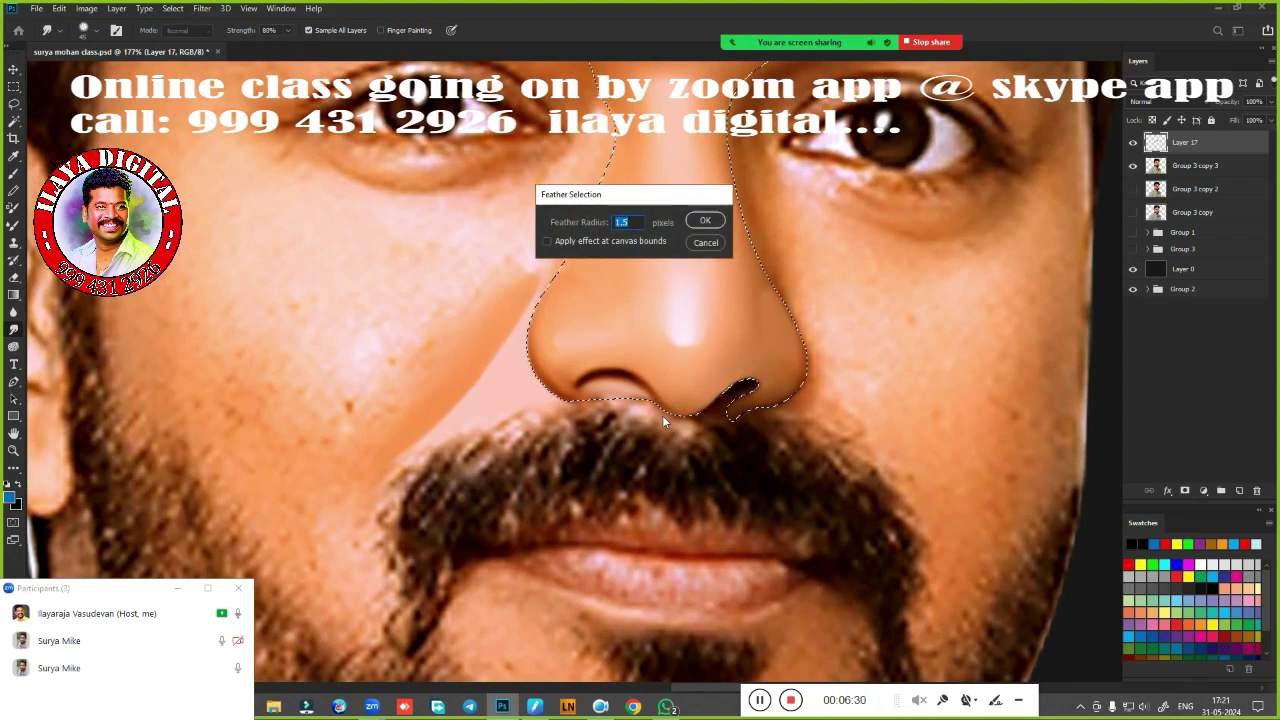
pyautogui.press('Return')
pyautogui.scroll(3, 602, 432)
pyautogui.moveTo(602, 432); pyautogui.dragTo(677, 513)
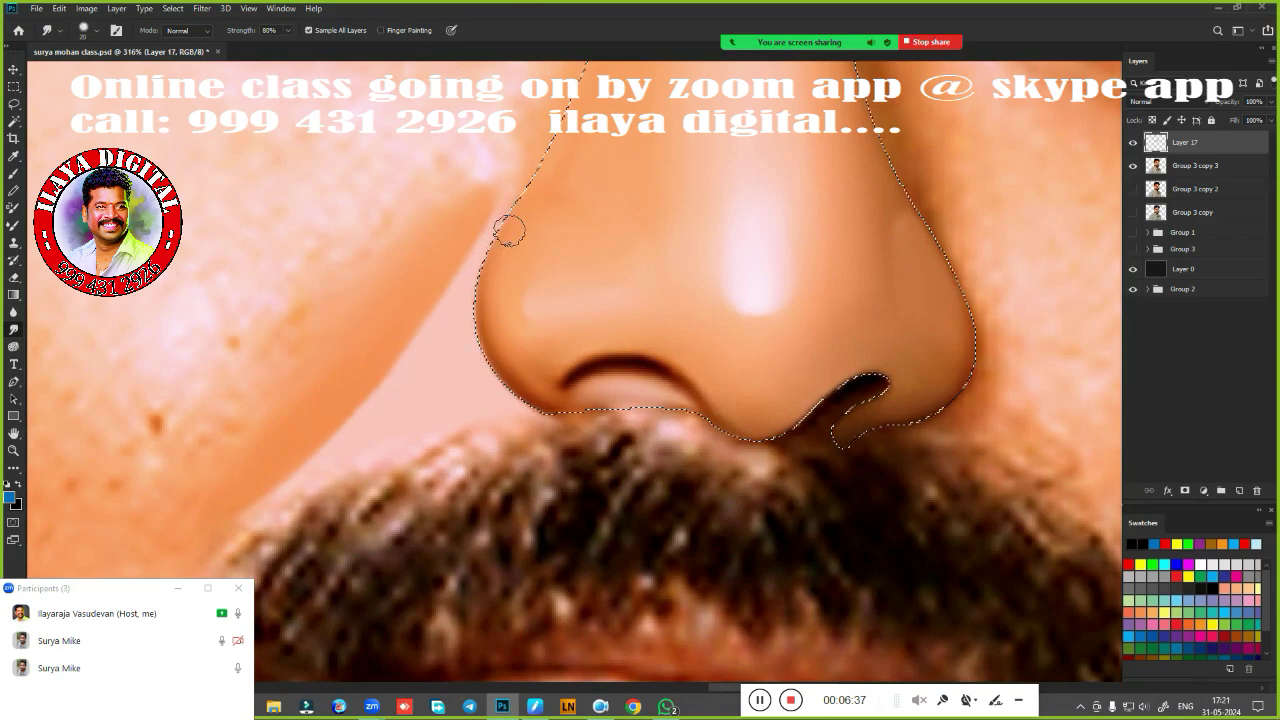
pyautogui.moveTo(860, 384); pyautogui.dragTo(738, 450)
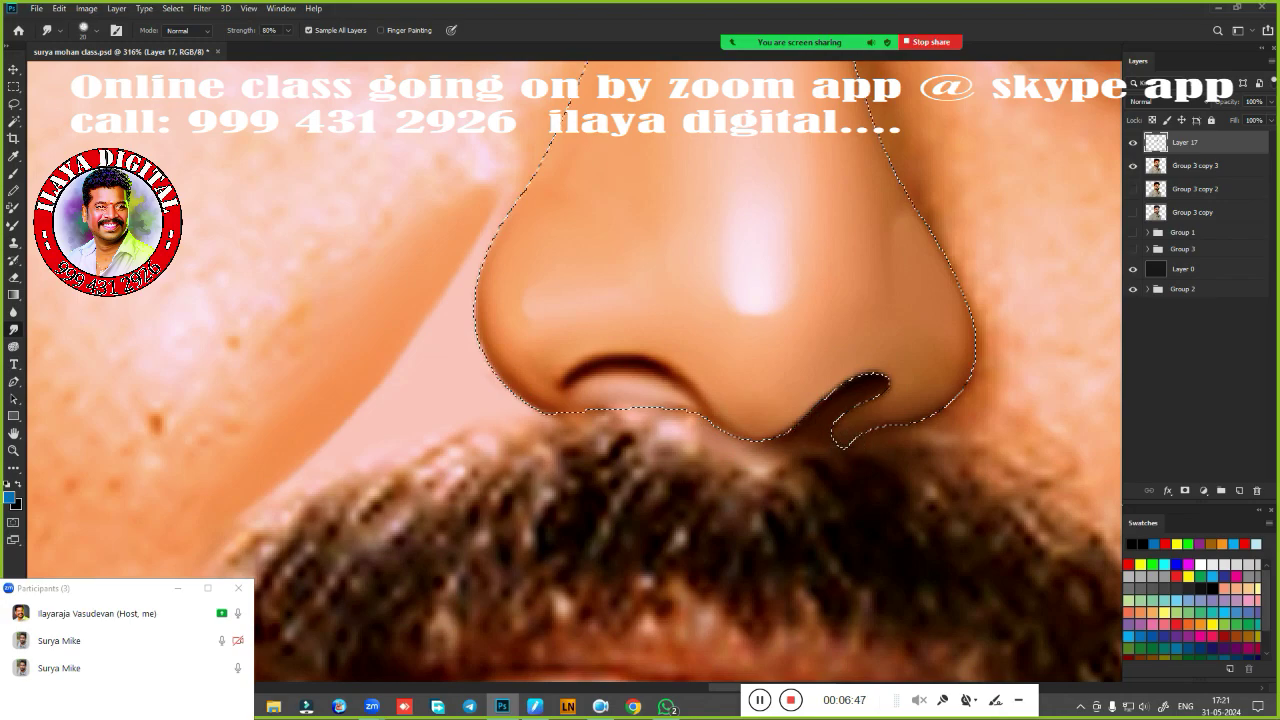
# Smudge the skin along the right and left edges of the nose smooth.
pyautogui.hscroll(5, 575, 370)
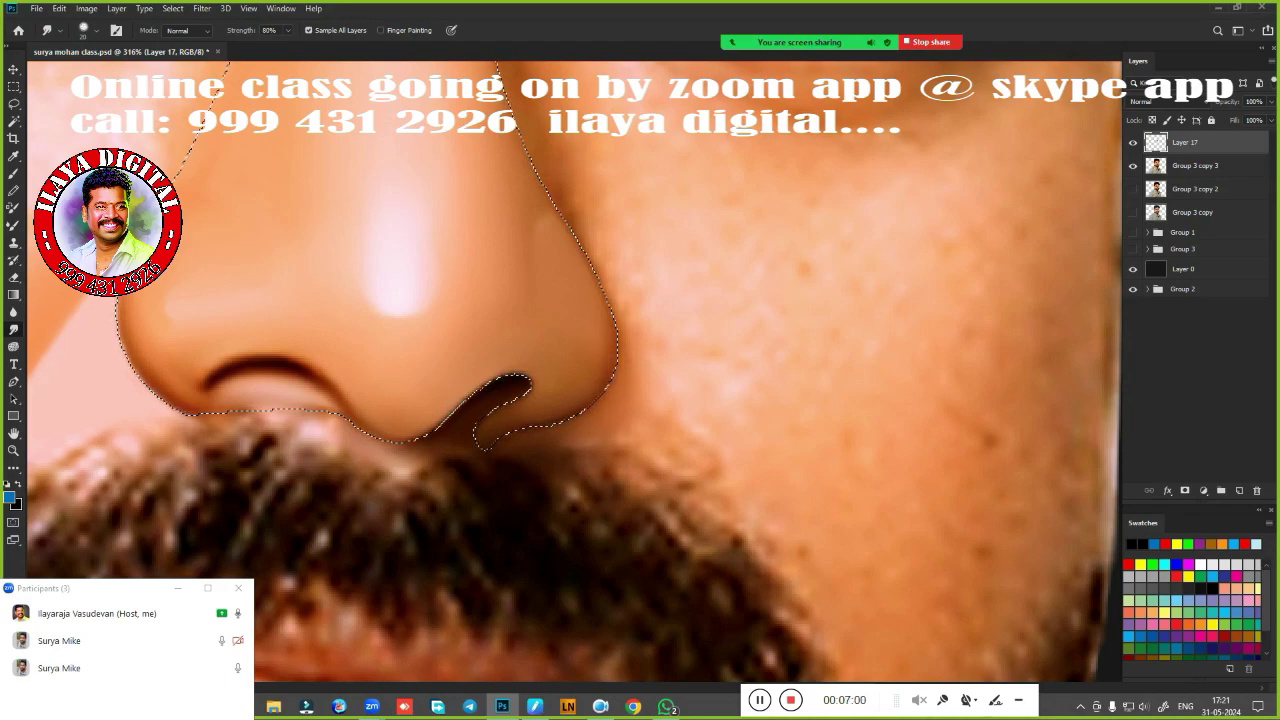
pyautogui.moveTo(591, 320); pyautogui.dragTo(606, 480)
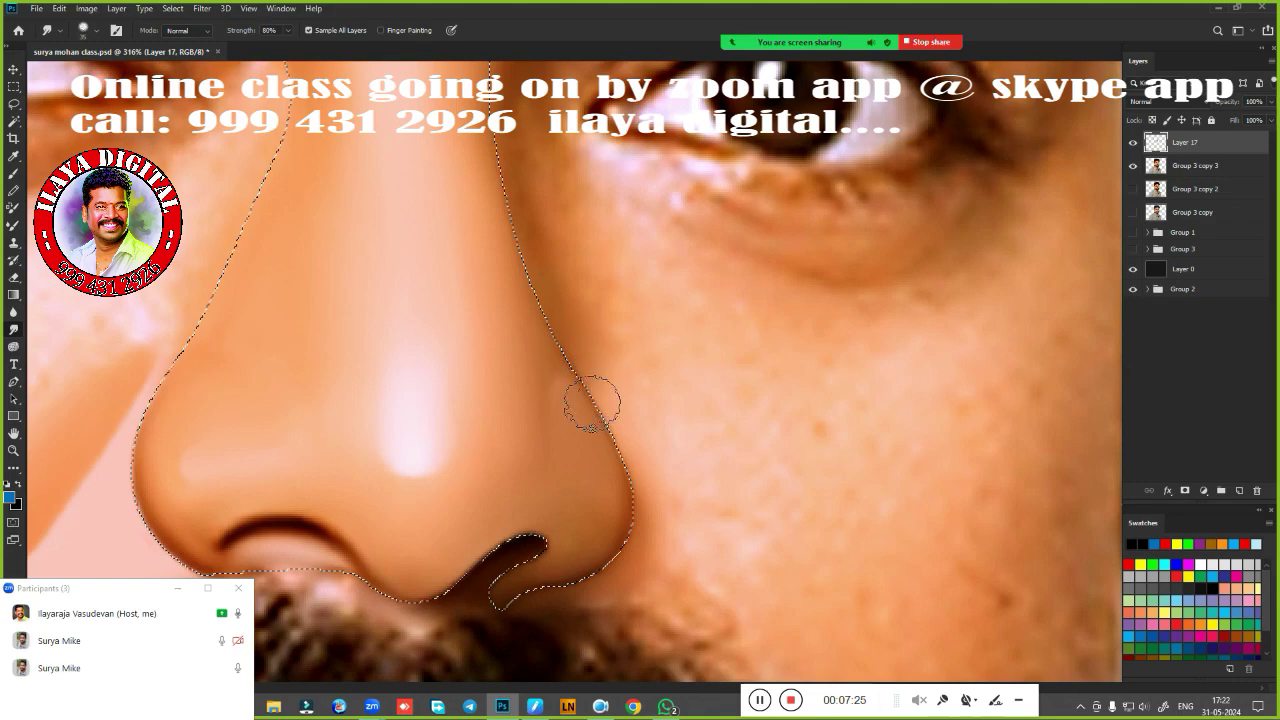
pyautogui.moveTo(596, 383)
pyautogui.mouseDown()
pyautogui.moveTo(537, 308)
pyautogui.moveTo(614, 451)
pyautogui.mouseUp()
pyautogui.scroll(-2, 614, 451)
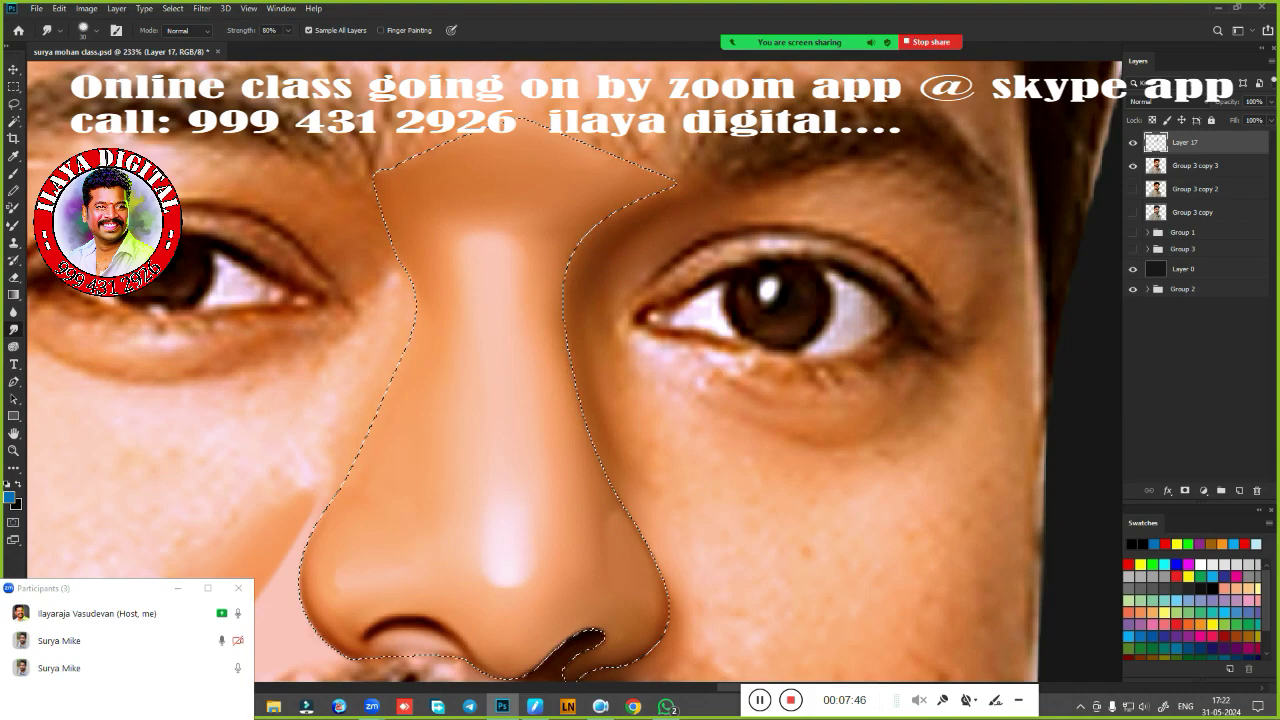
pyautogui.moveTo(426, 454); pyautogui.dragTo(671, 434)
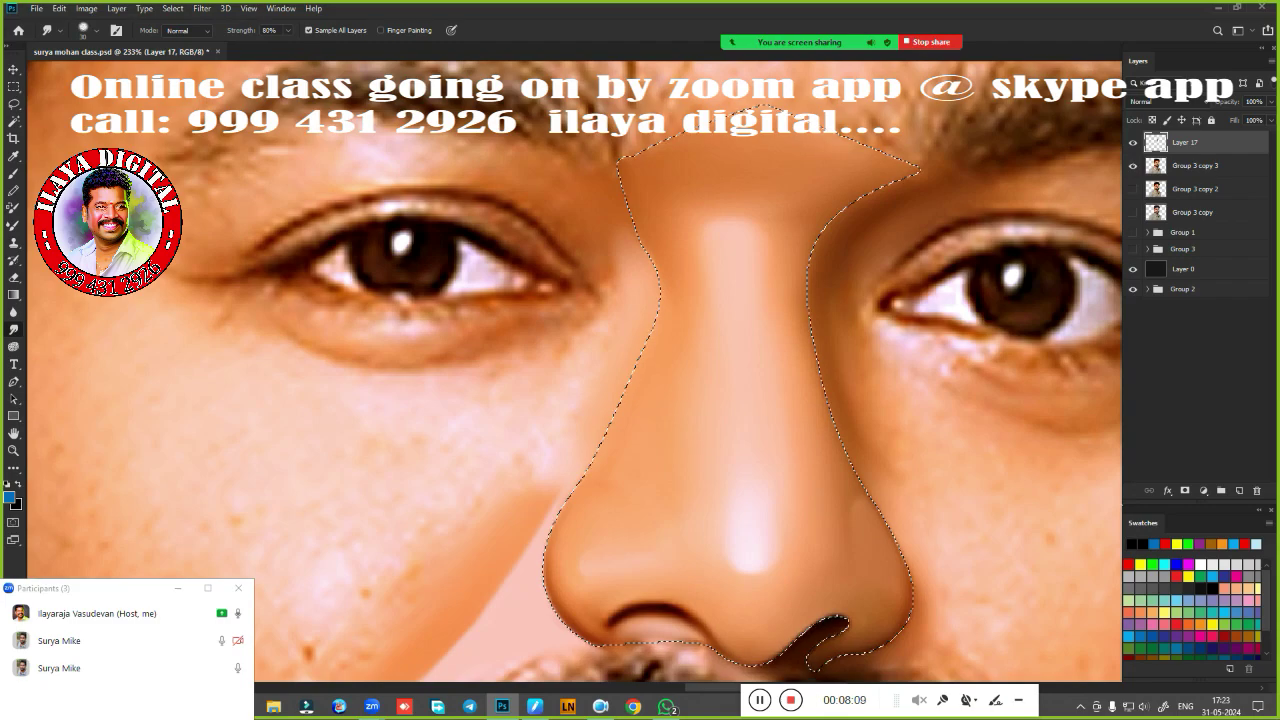
pyautogui.moveTo(541, 490); pyautogui.dragTo(557, 466)
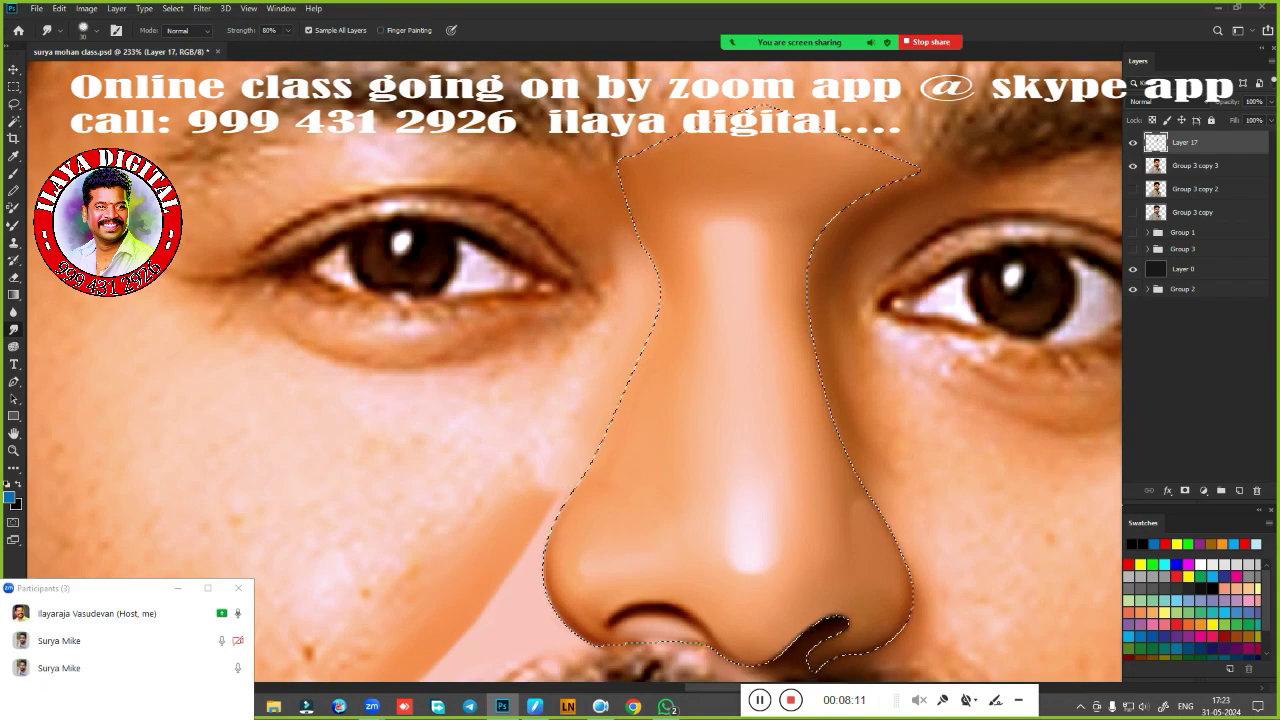
# Deselect the nose and toggle Group 3 copy 3 off and on to compare the nose alone.
pyautogui.scroll(-2, 600, 340)
pyautogui.scroll(-2, 600, 337)
pyautogui.scroll(-1, 623, 371)
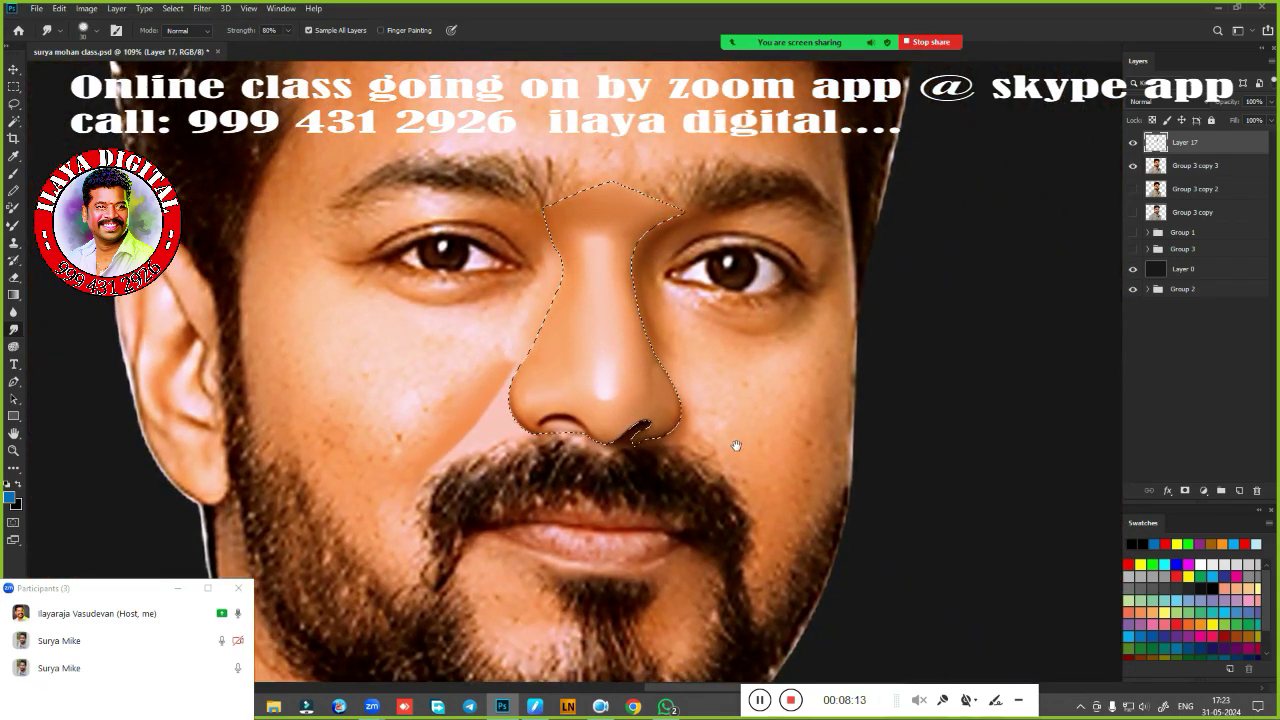
pyautogui.hotkey('ctrl', 'd')
pyautogui.click(1133, 190)
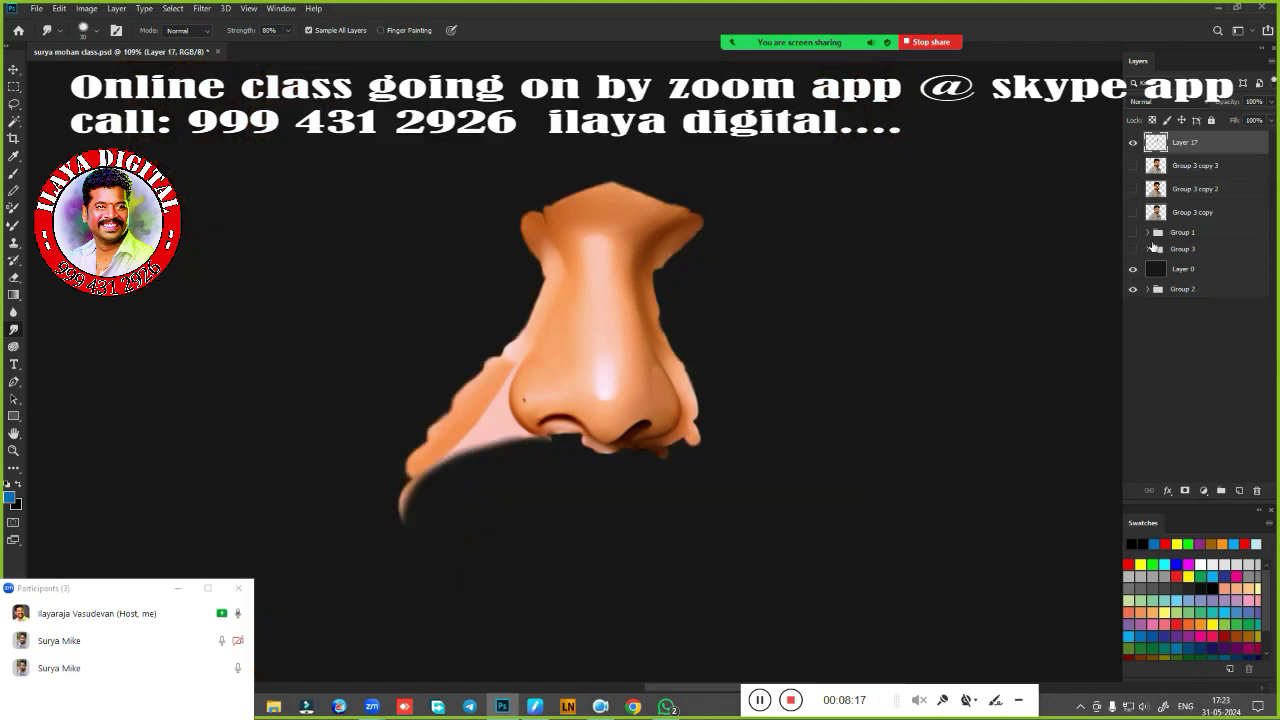
pyautogui.click(1133, 170)
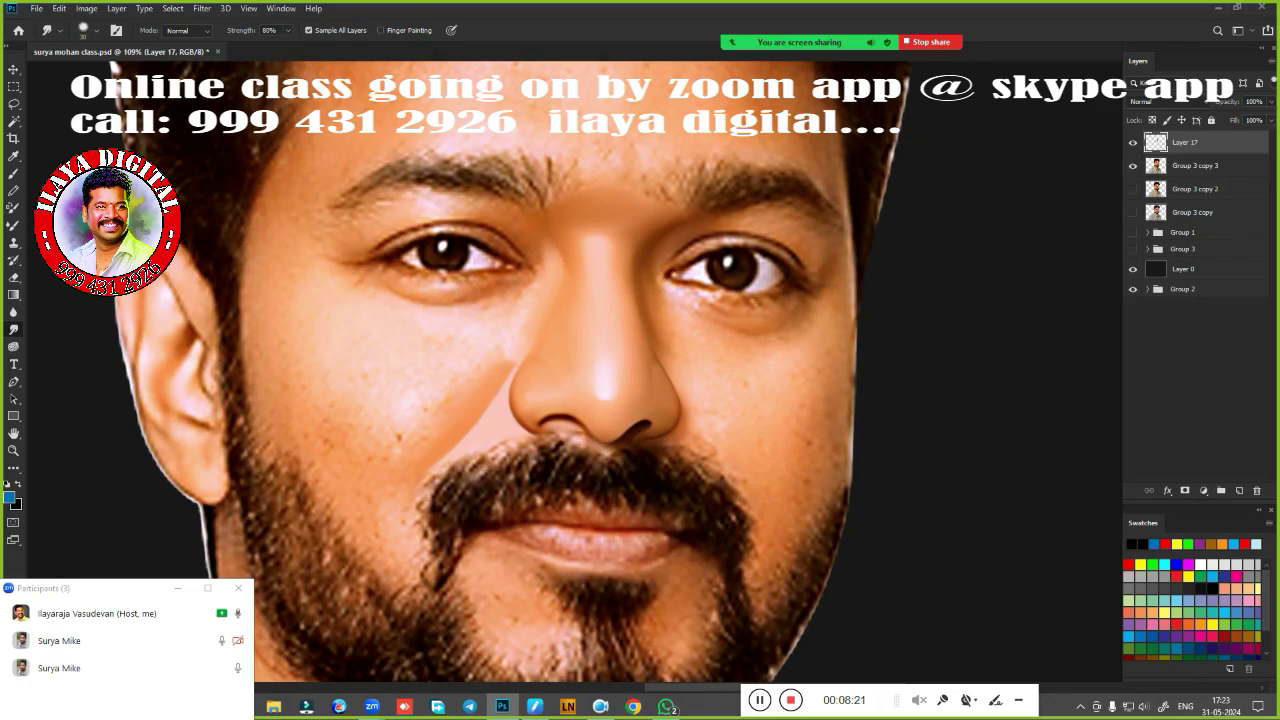
# Zoom in and smudge the nostril's dark lower edge softer.
pyautogui.scroll(5, 508, 468)
pyautogui.scroll(-4, 508, 468)
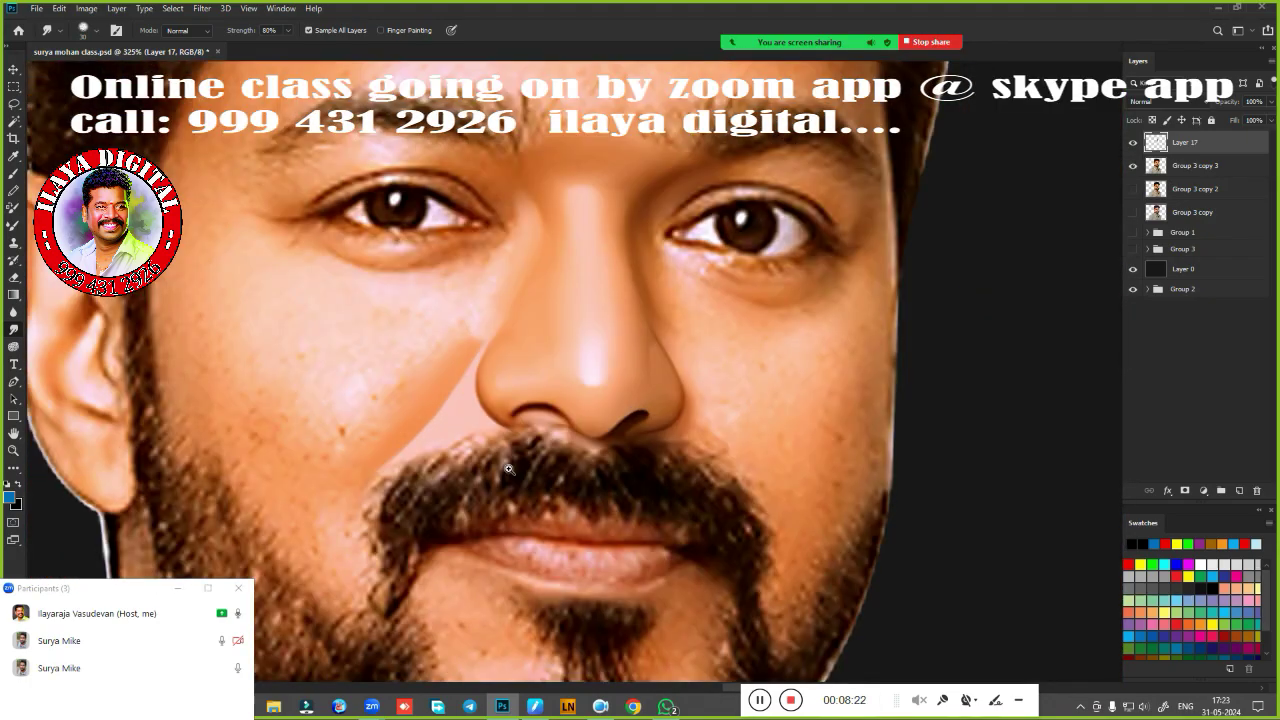
pyautogui.scroll(3, 508, 468)
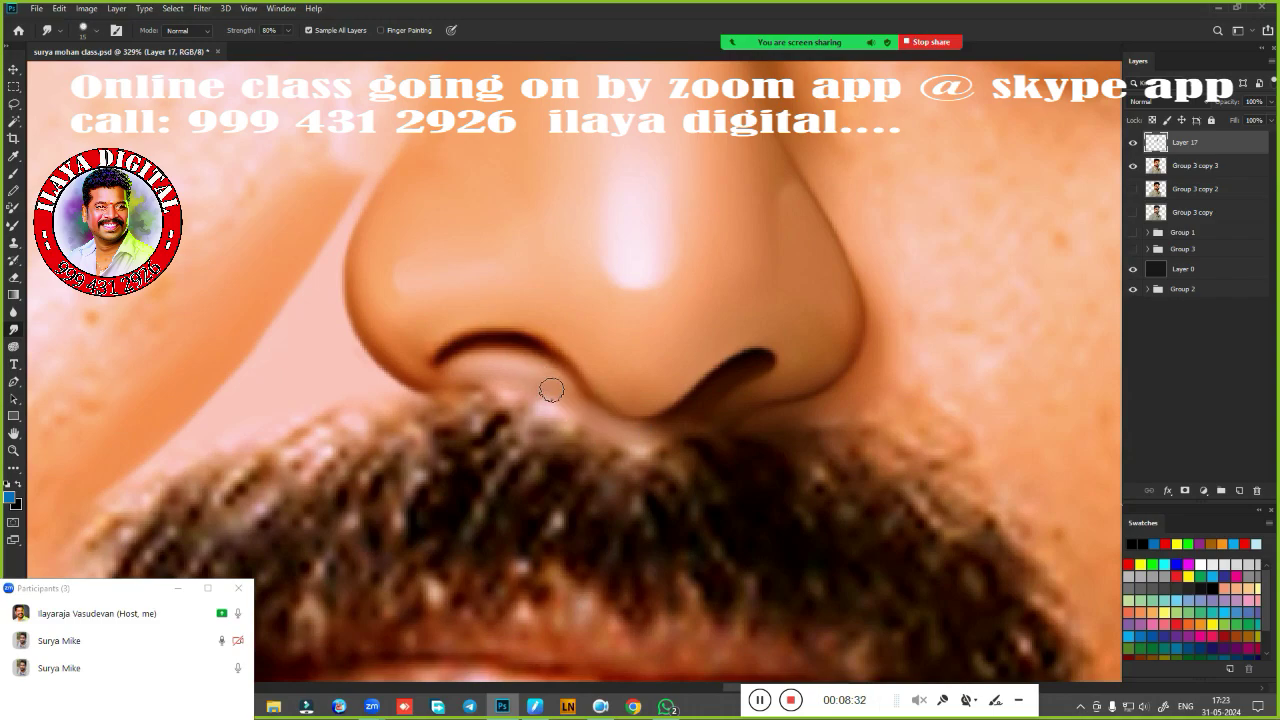
pyautogui.moveTo(469, 377); pyautogui.dragTo(504, 391)
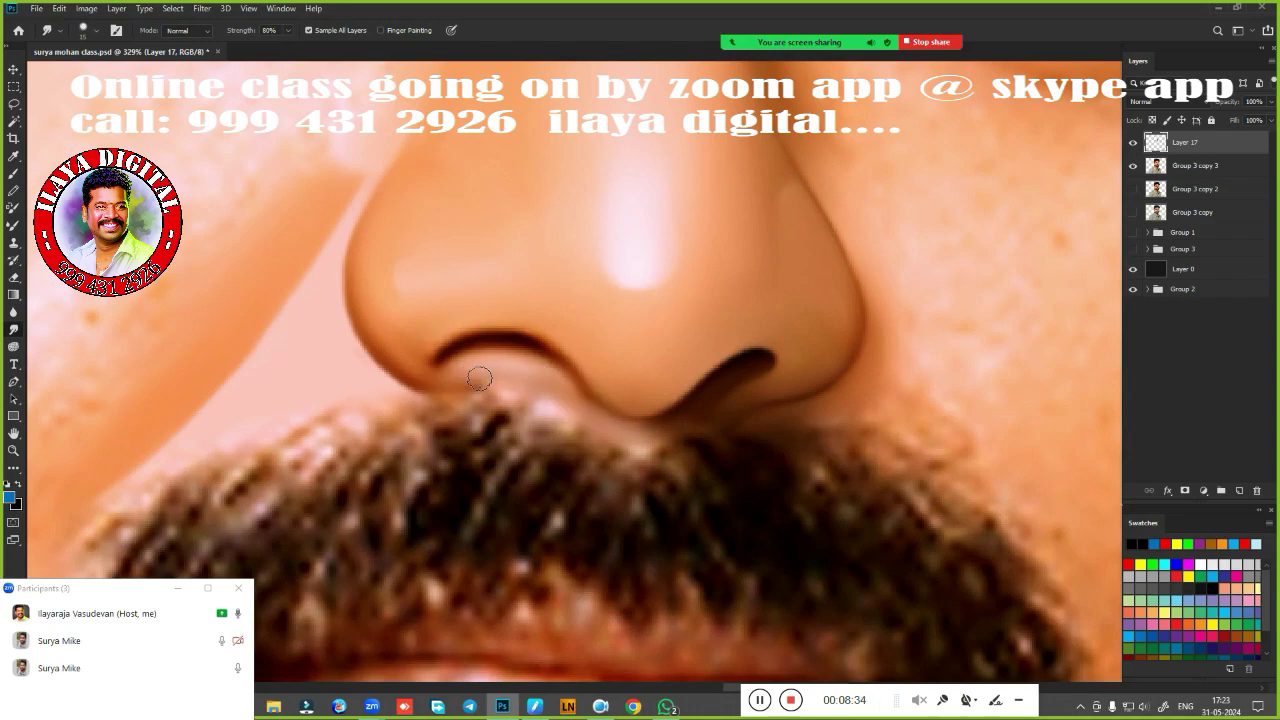
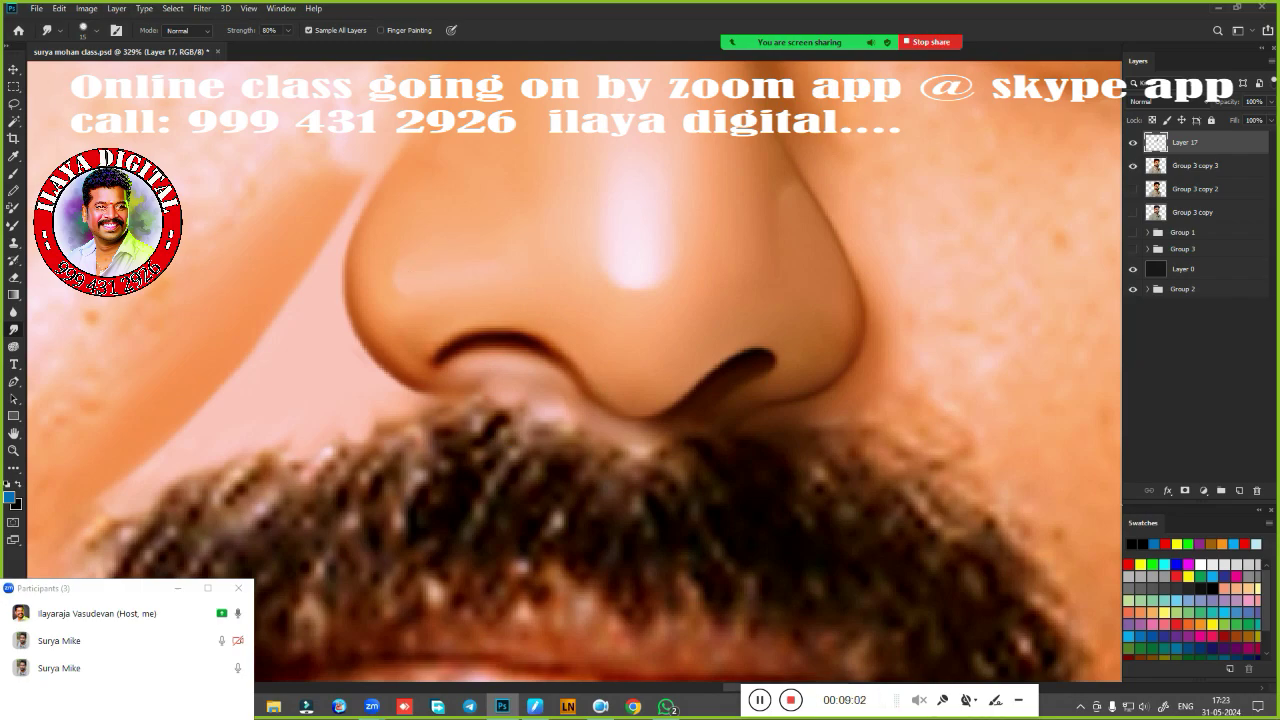
# Enlarge the brush, mute a participant's microphone, and zoom in then out on the face.
pyautogui.press(']')
pyautogui.scroll(-3, 539, 493)
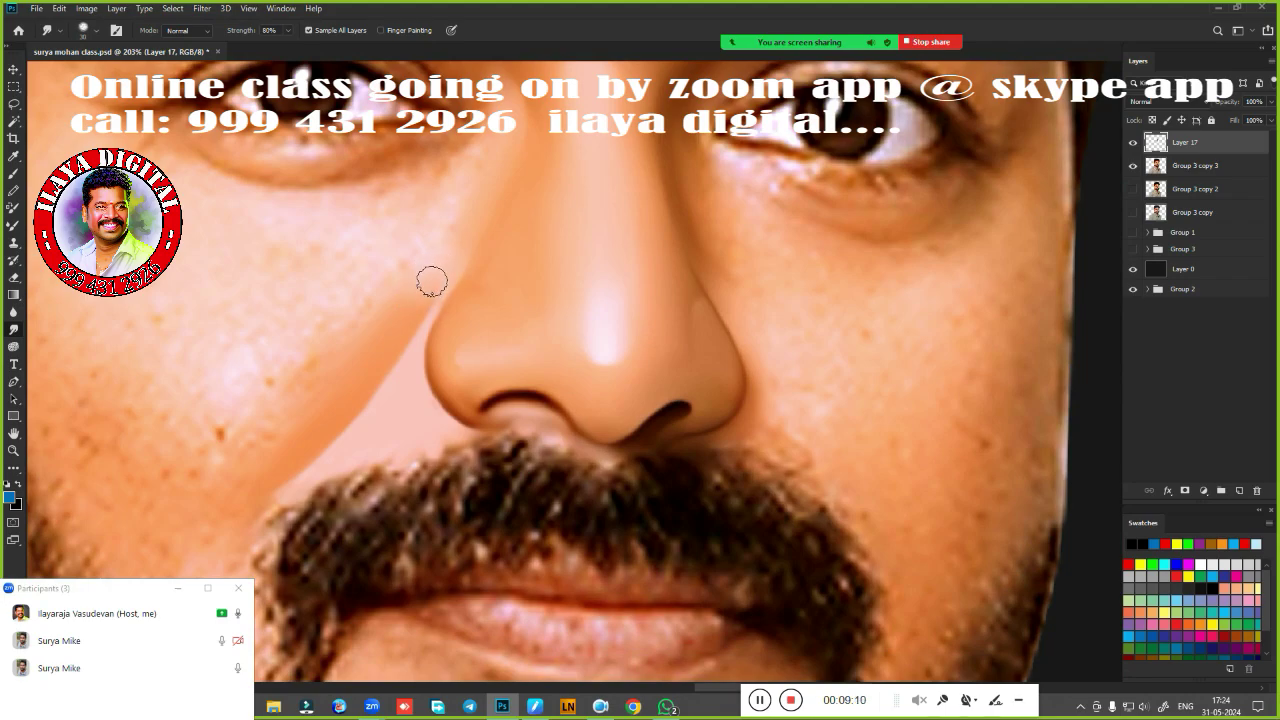
pyautogui.moveTo(120, 640)
pyautogui.click(210, 641)
pyautogui.press('e')
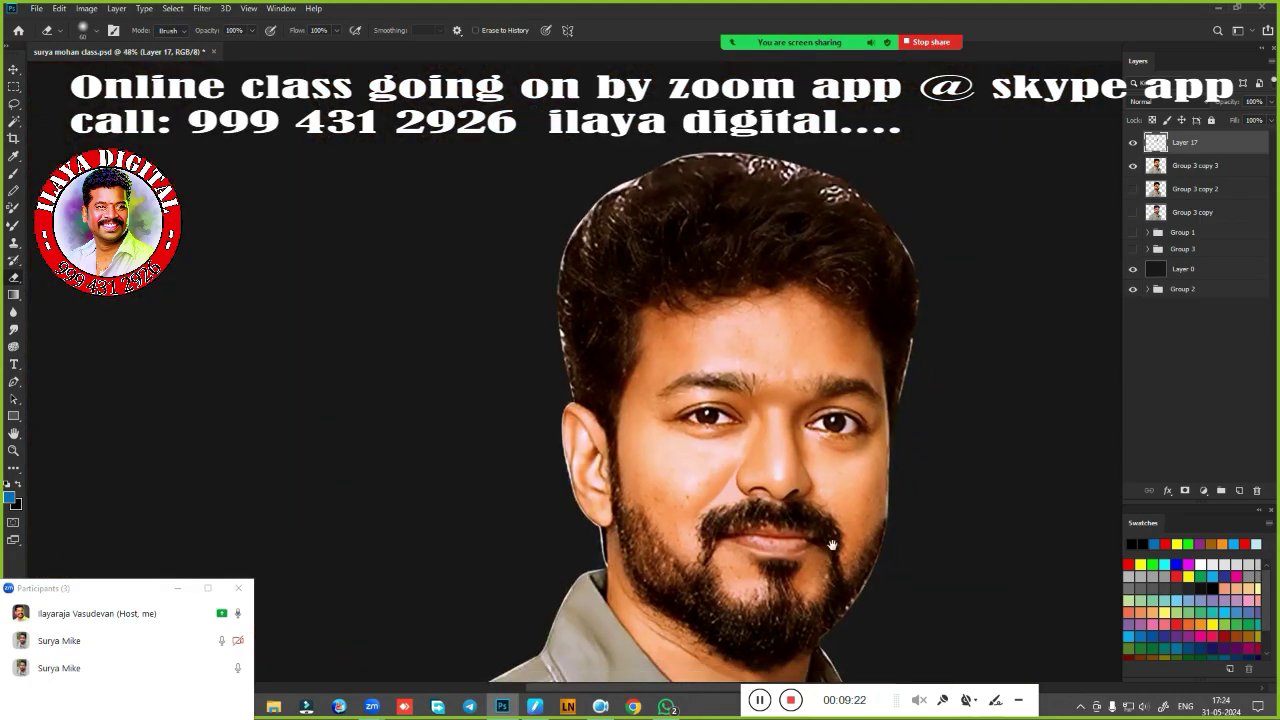
pyautogui.moveTo(900, 565); pyautogui.dragTo(703, 450)
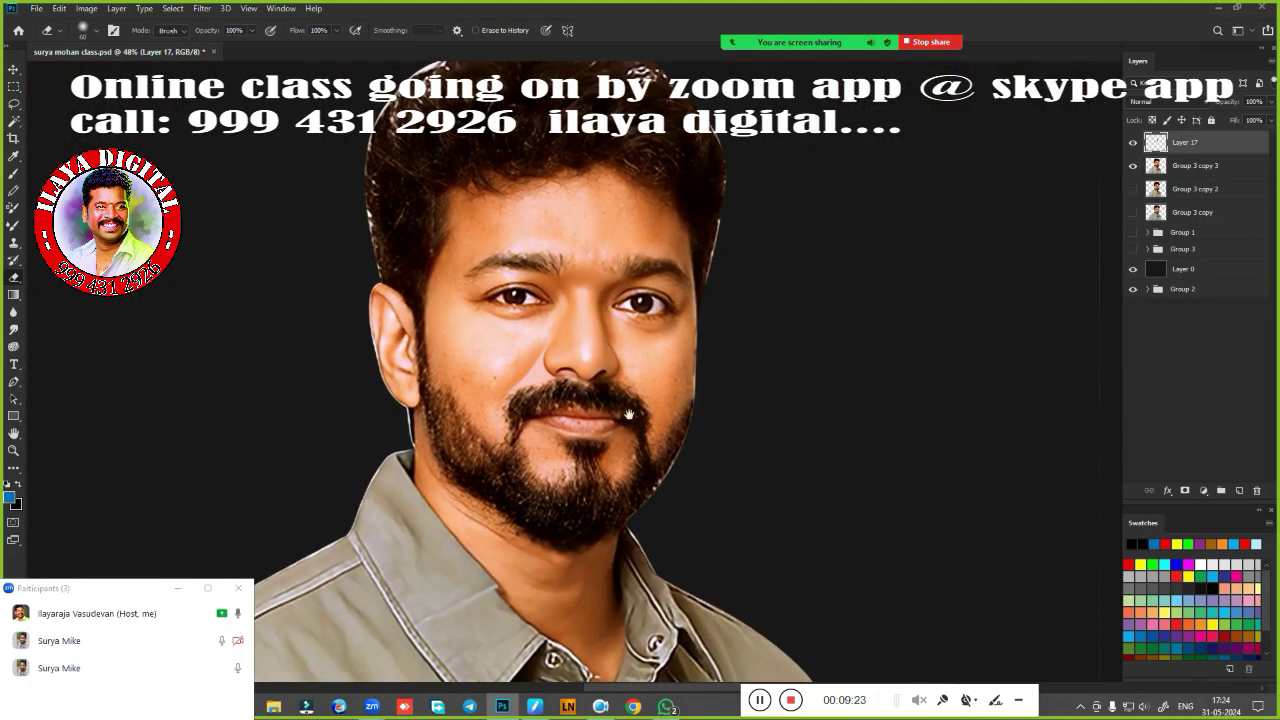
pyautogui.keyDown('alt'); pyautogui.click(703, 450); pyautogui.keyUp('alt')
# Blend the nose's right edge and a small light spot smooth with the Mixer Brush.
pyautogui.press('b')
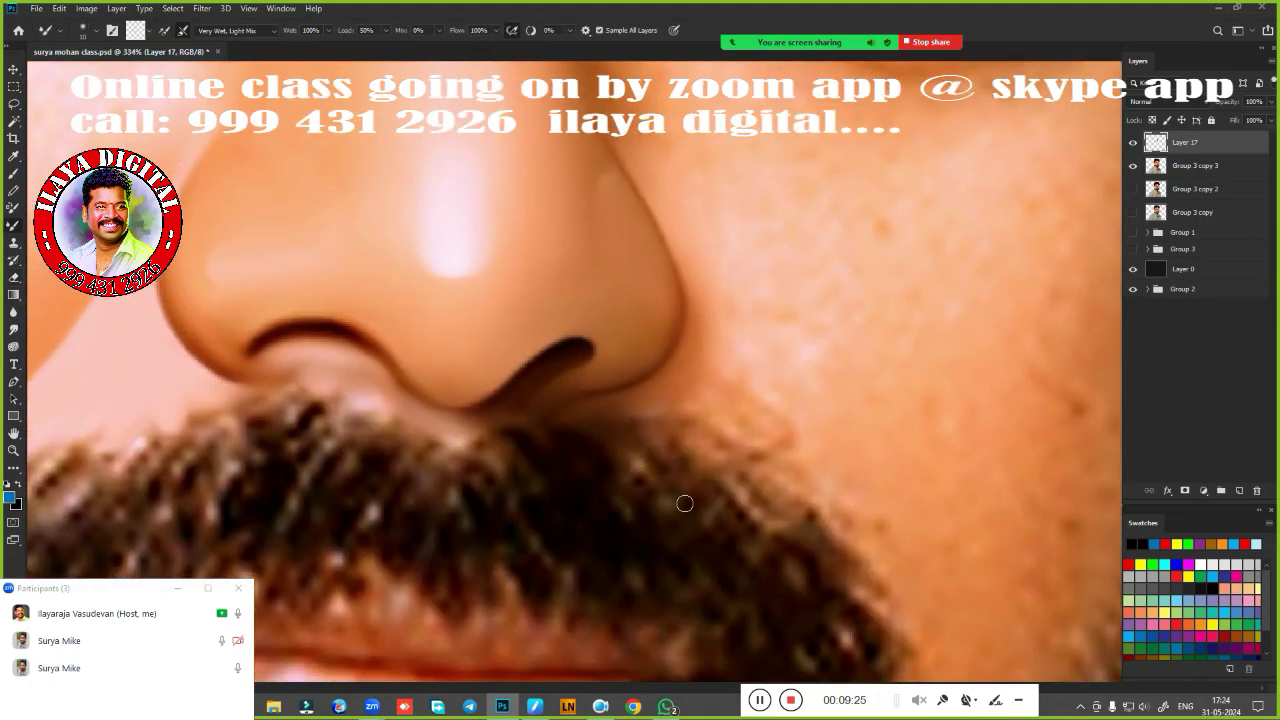
pyautogui.scroll(-1, 622, 528)
pyautogui.scroll(2, 635, 545)
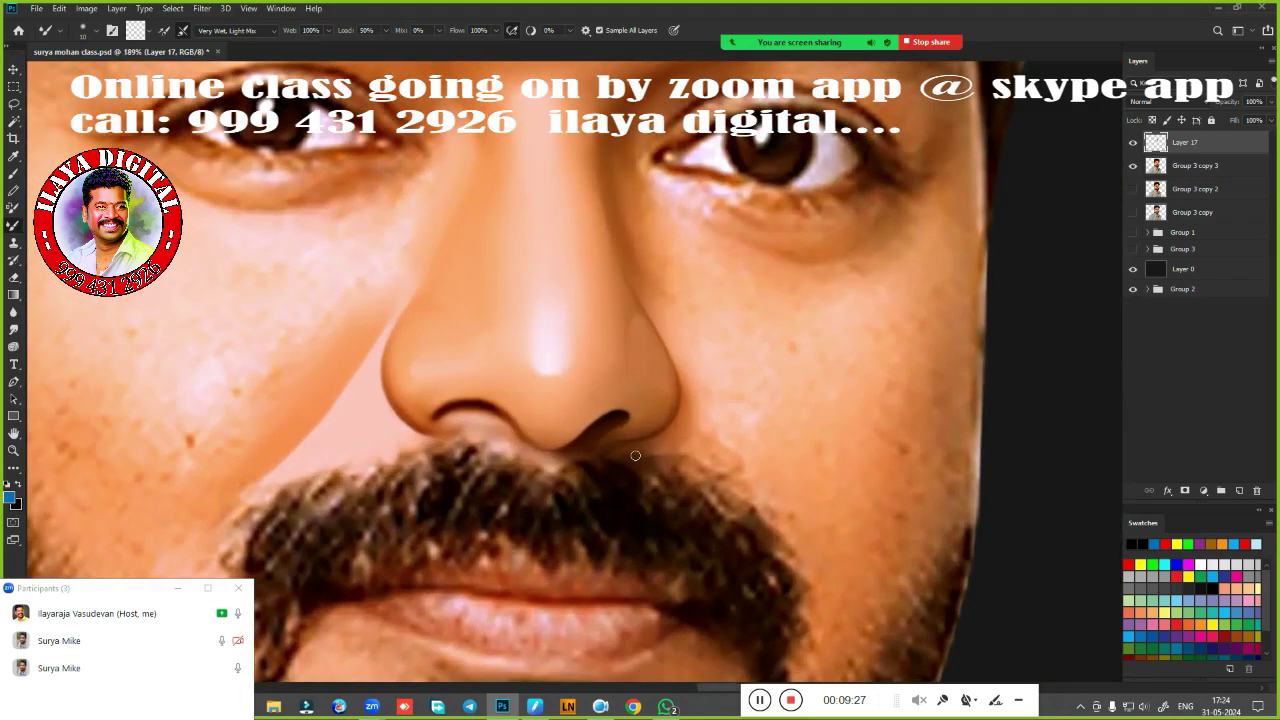
pyautogui.scroll(1, 672, 476)
pyautogui.scroll(2, 672, 476)
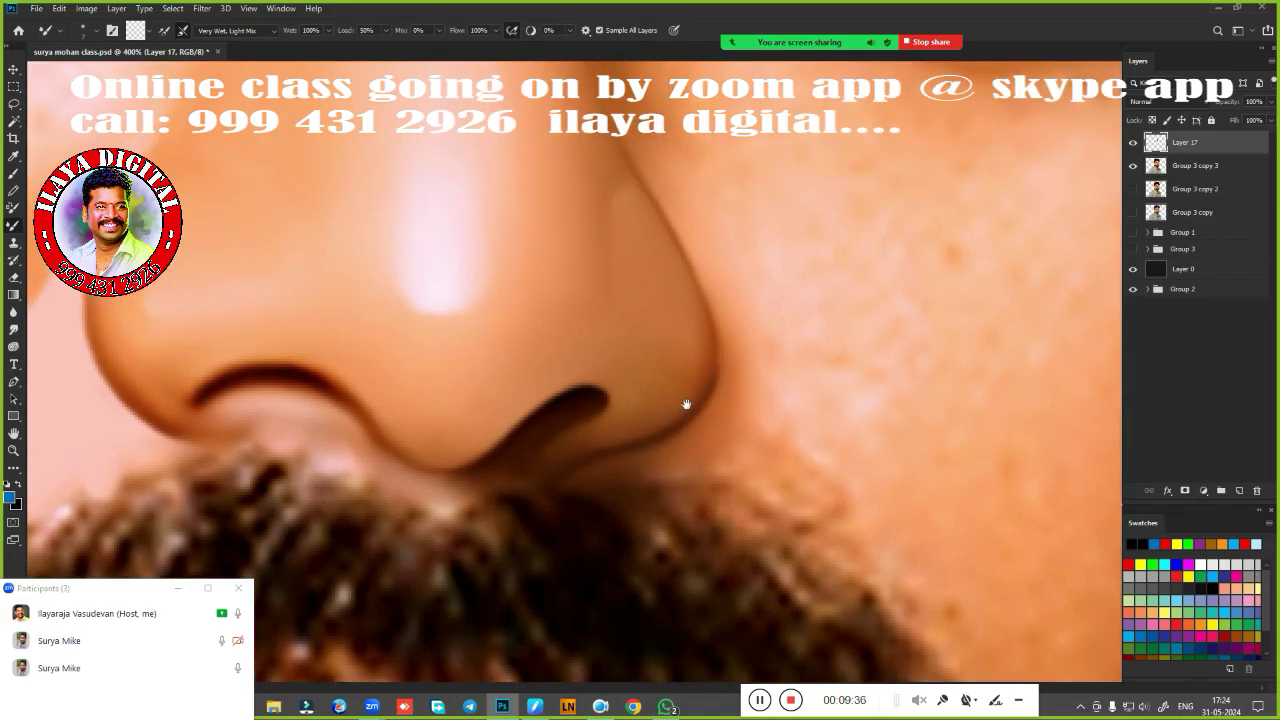
pyautogui.moveTo(686, 406); pyautogui.dragTo(591, 616)
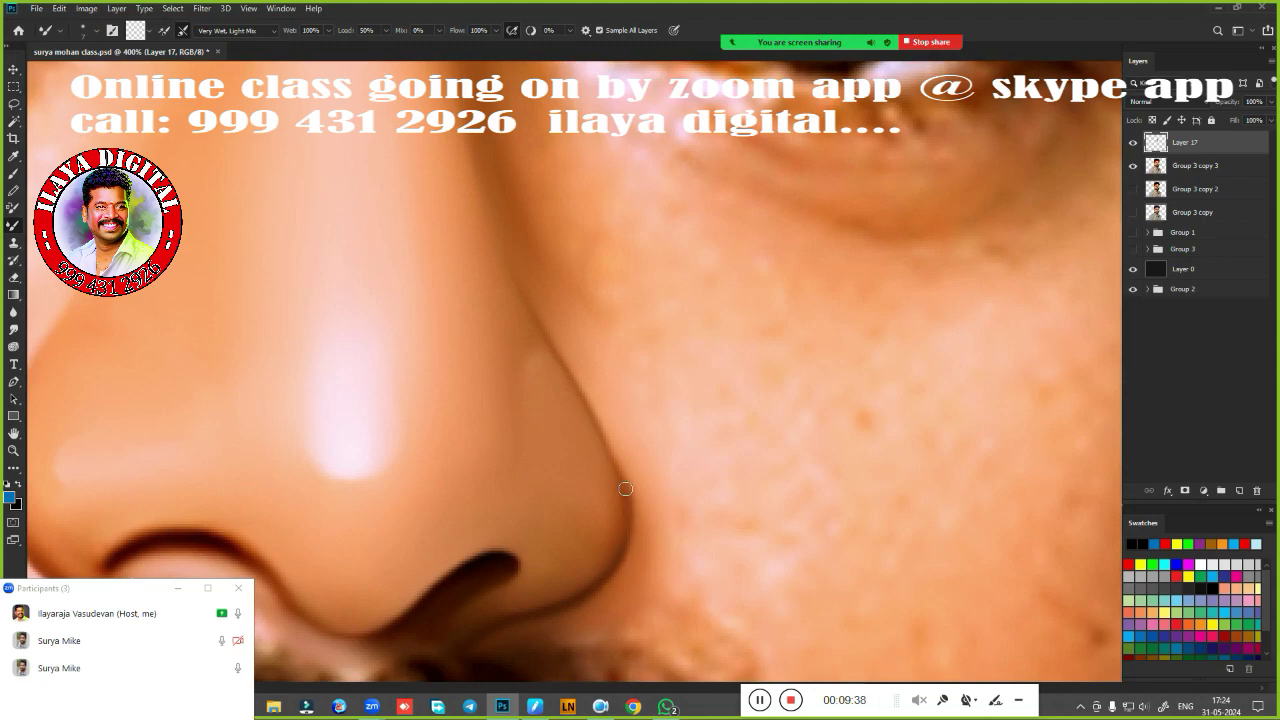
pyautogui.moveTo(625, 488); pyautogui.dragTo(616, 452)
pyautogui.moveTo(541, 324); pyautogui.dragTo(598, 425)
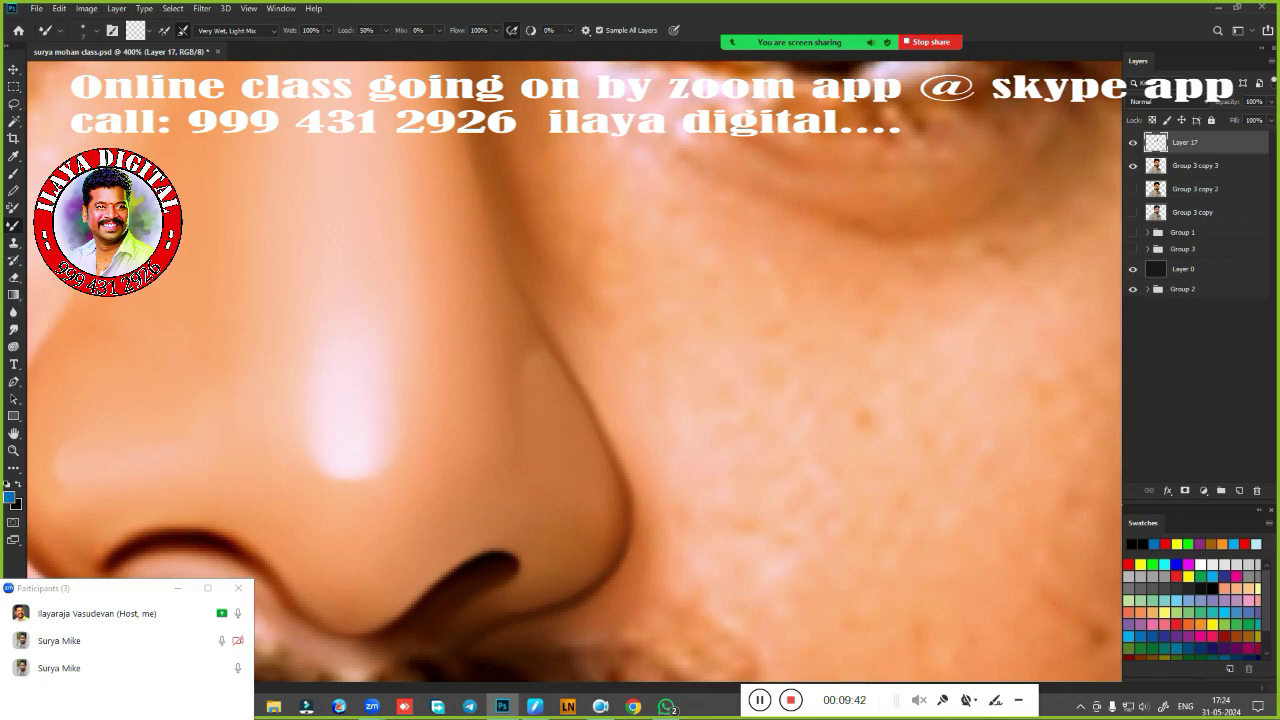
pyautogui.moveTo(551, 342); pyautogui.dragTo(521, 357)
# Switch to a 15 px Smudge brush and hide Layer 17 to reveal the original nose.
pyautogui.scroll(-3, 686, 537)
pyautogui.scroll(-2, 686, 520)
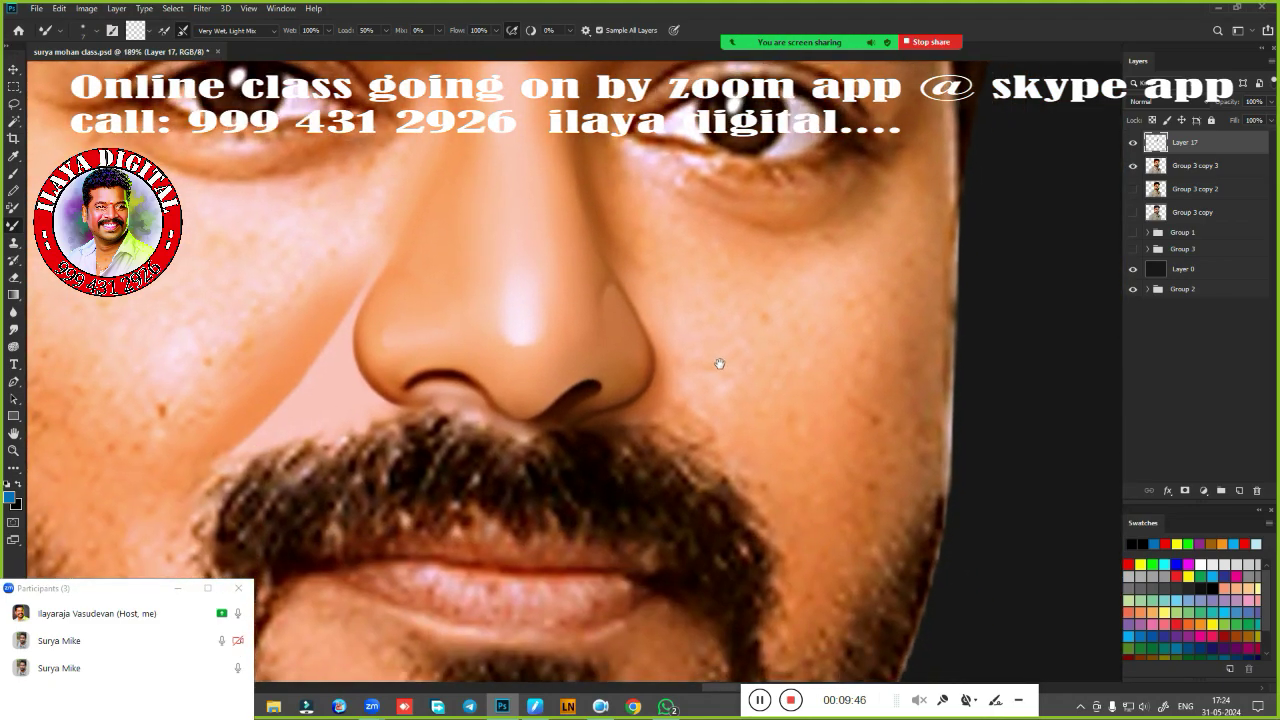
pyautogui.scroll(-3, 672, 514)
pyautogui.scroll(1, 668, 514)
pyautogui.scroll(3, 681, 486)
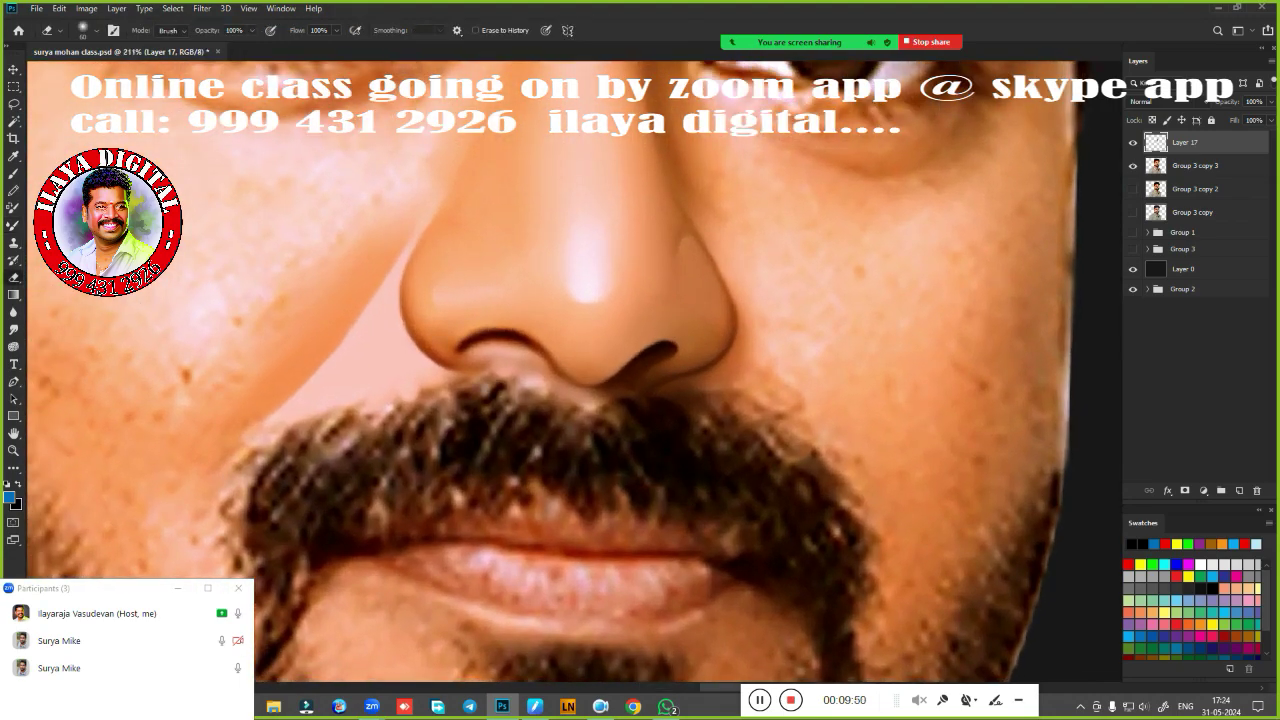
pyautogui.hotkey('shift', 'r')
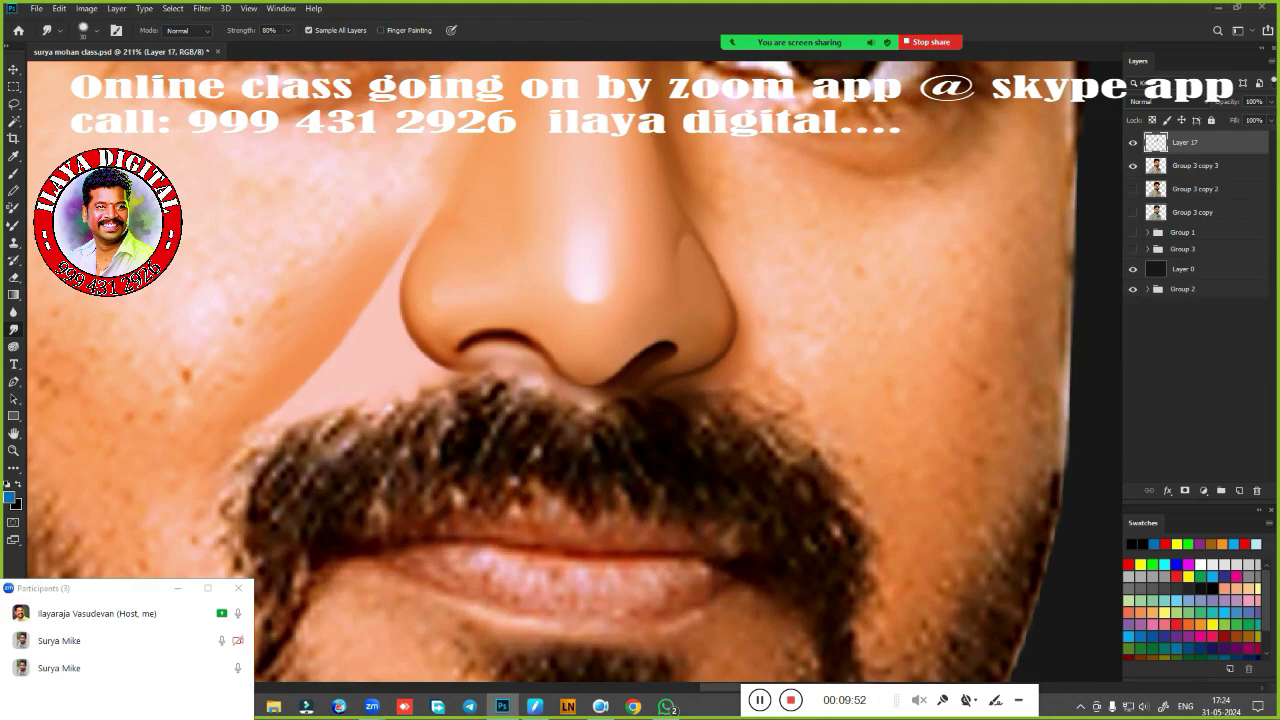
pyautogui.press('[')
pyautogui.click(1131, 148)
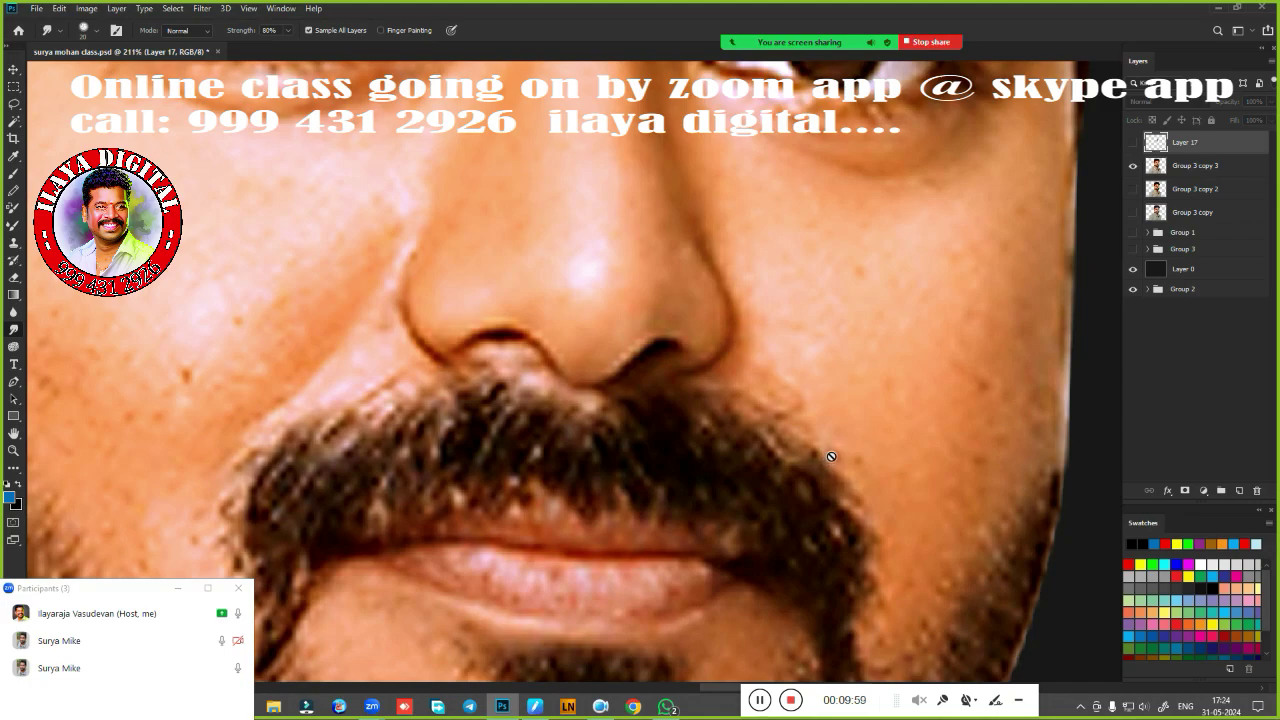
# Trace a closed Pen path around the cheek beside the moustache and load it as a selection.
pyautogui.press('p')
pyautogui.click(736, 315)
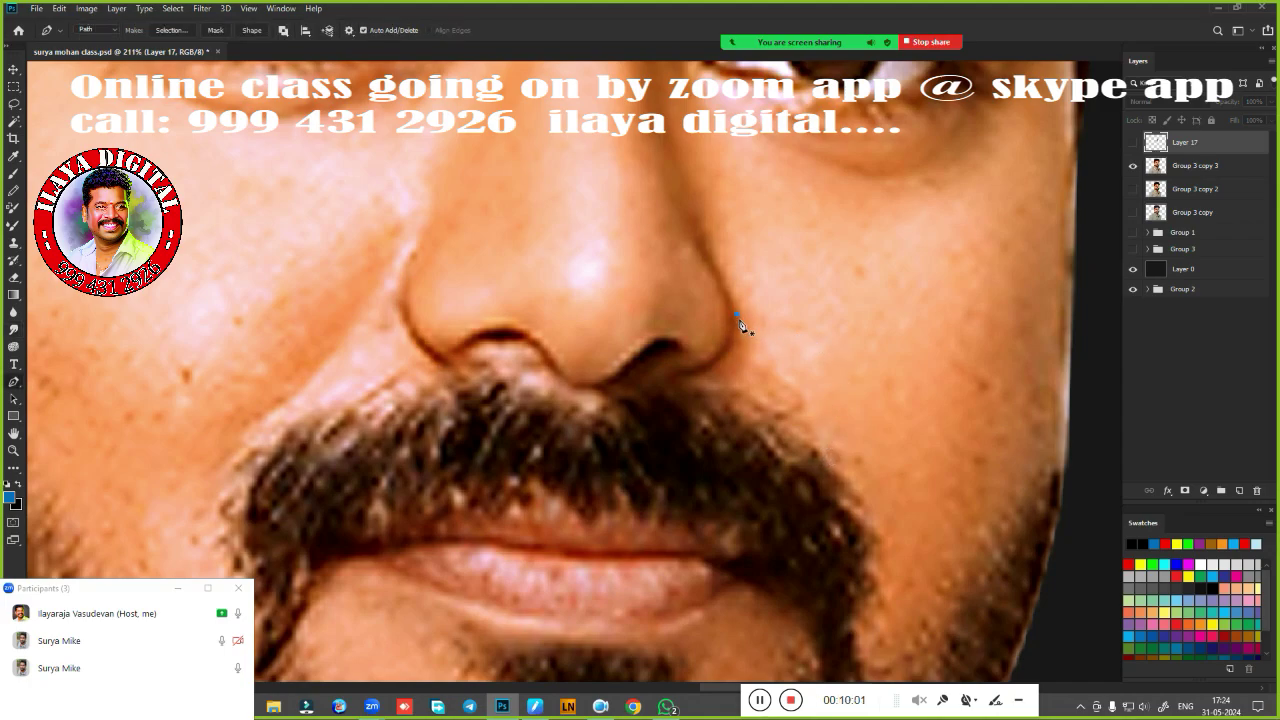
pyautogui.click(817, 431)
pyautogui.moveTo(882, 576); pyautogui.dragTo(876, 612)
pyautogui.moveTo(722, 627); pyautogui.dragTo(553, 607)
pyautogui.moveTo(528, 587); pyautogui.dragTo(514, 533)
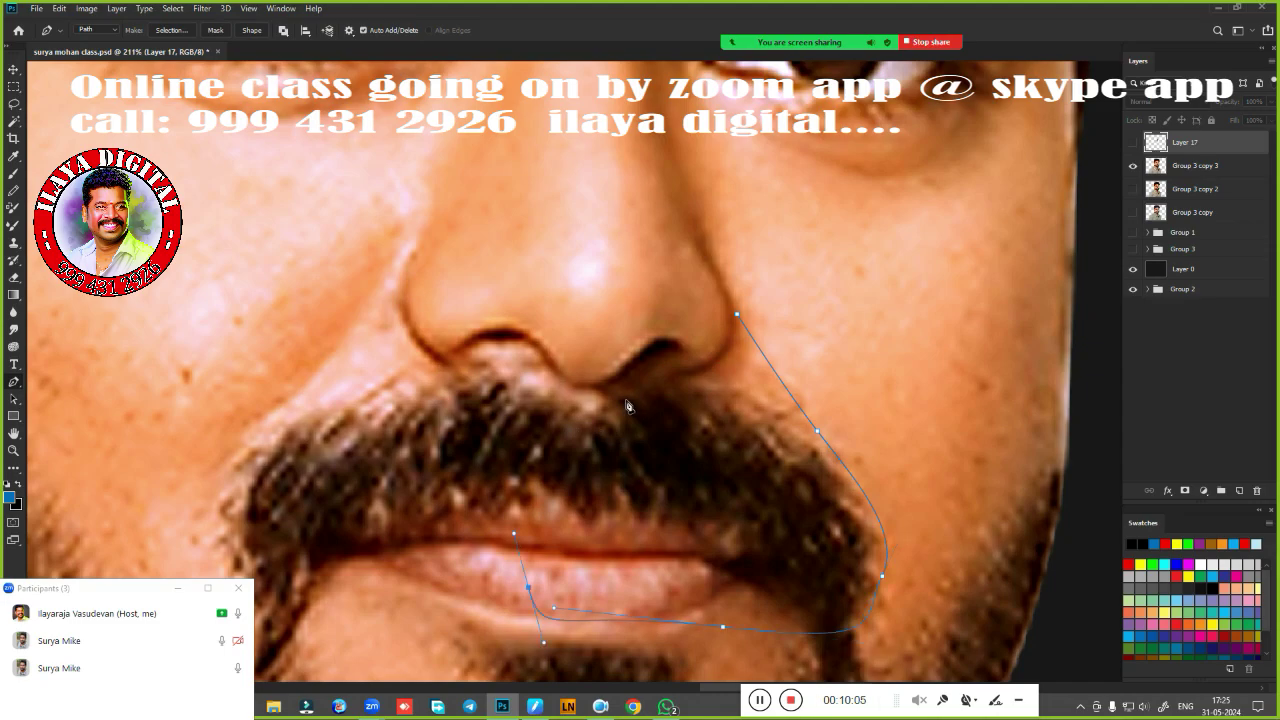
pyautogui.moveTo(626, 400); pyautogui.dragTo(698, 374)
pyautogui.moveTo(734, 313); pyautogui.dragTo(718, 268)
pyautogui.hotkey('ctrl', 'Return')
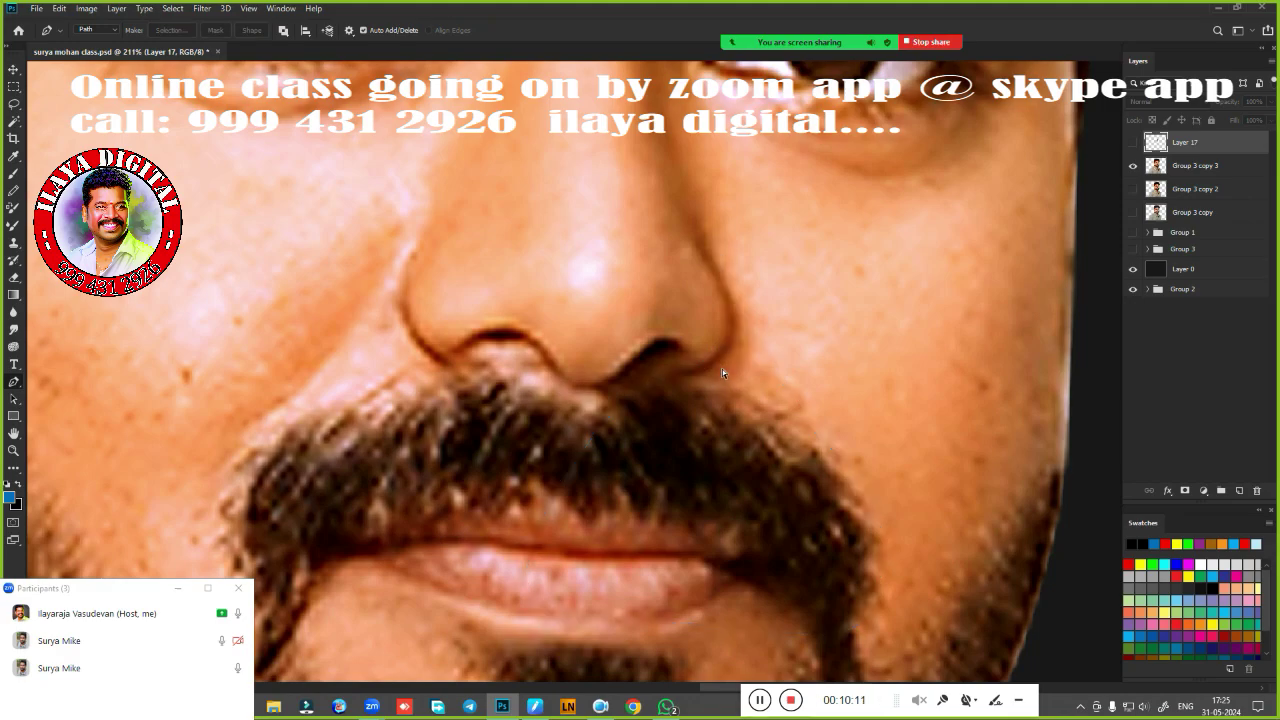
# Show Layer 17 again, feather the selection 1.5 px, and pick the Mixer Brush.
pyautogui.click(1132, 143)
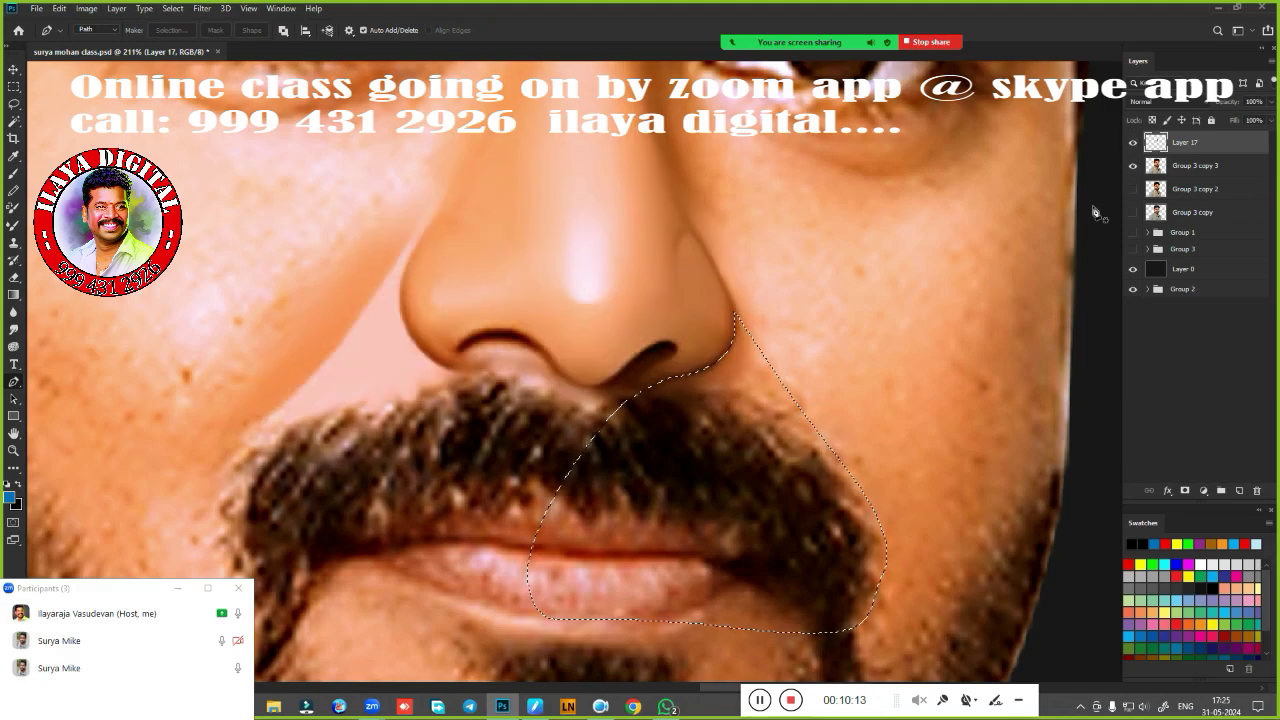
pyautogui.hotkey('shift', 'F6')
pyautogui.press('Return')
pyautogui.scroll(5, 729, 396)
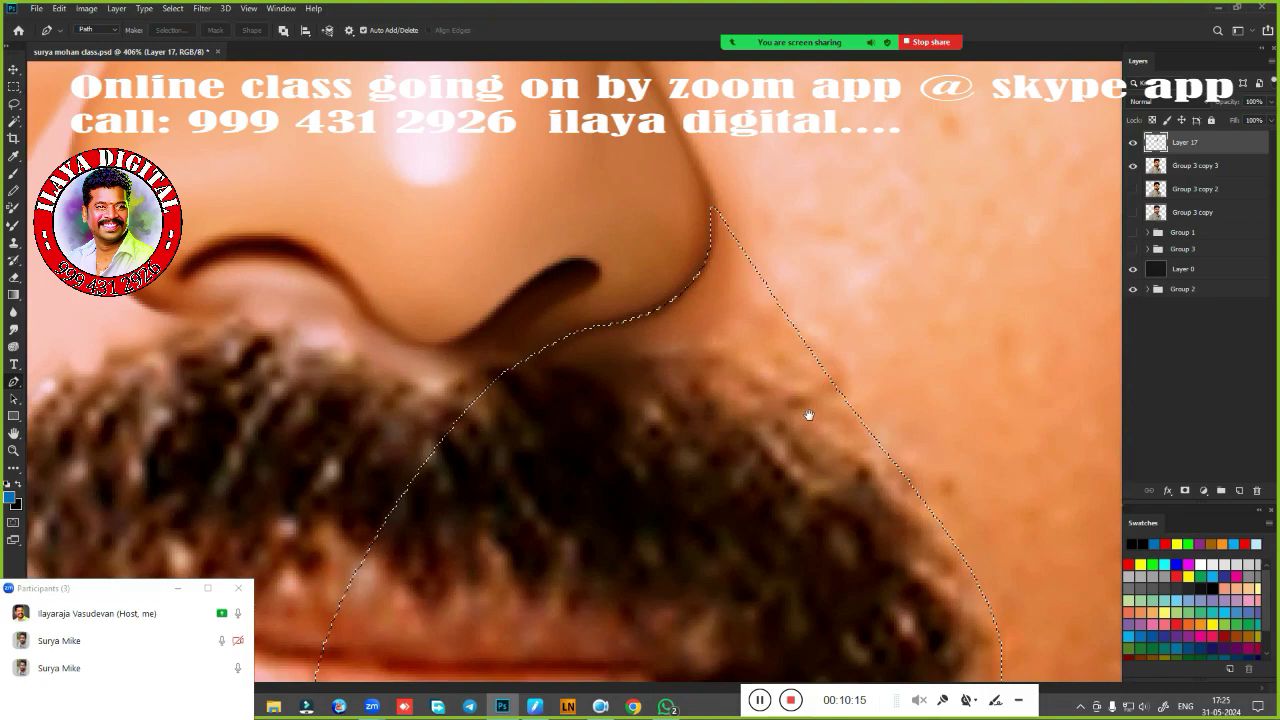
pyautogui.press('r')
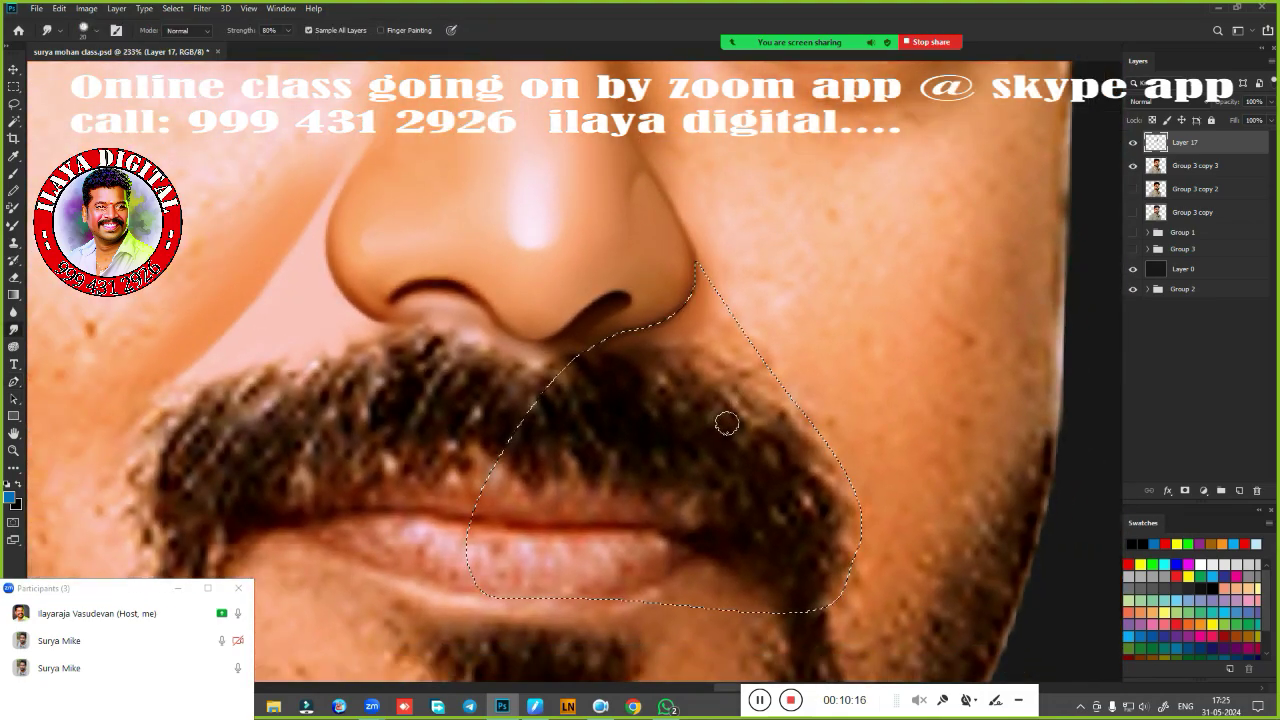
pyautogui.press('b')
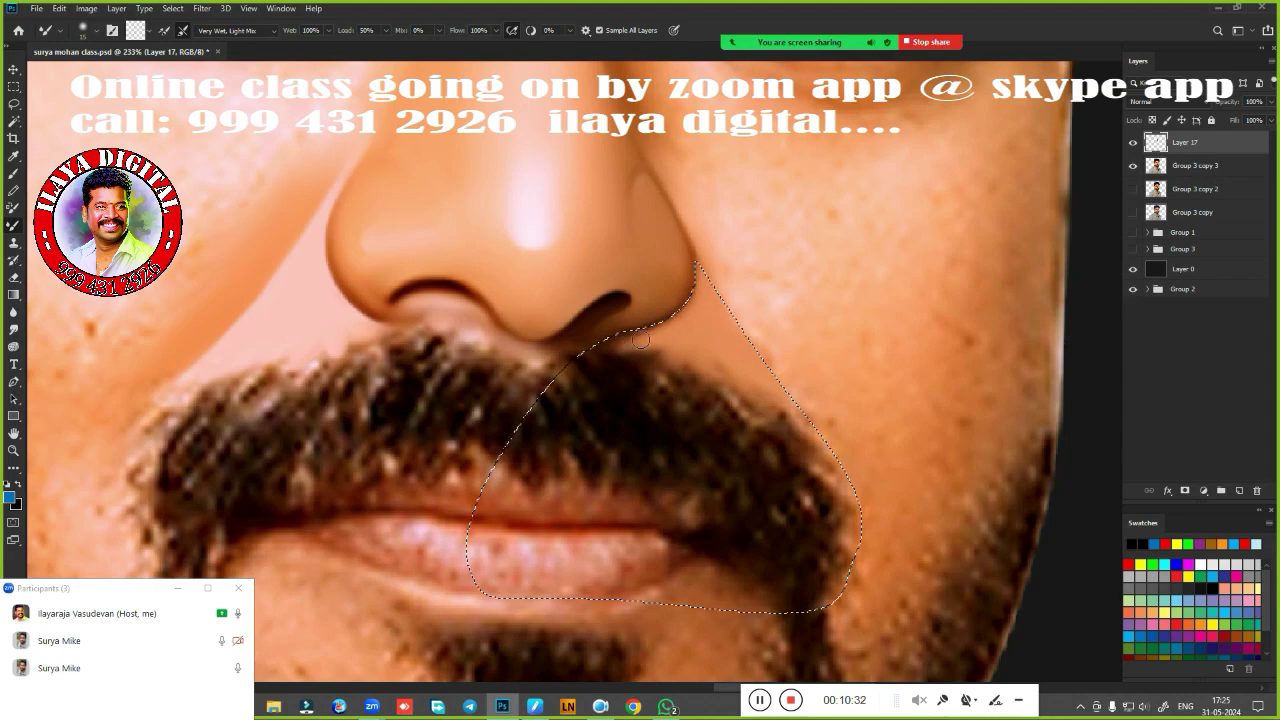
# Smooth and brighten the skin below the nostril and right of the moustache.
pyautogui.moveTo(630, 346); pyautogui.dragTo(614, 357)
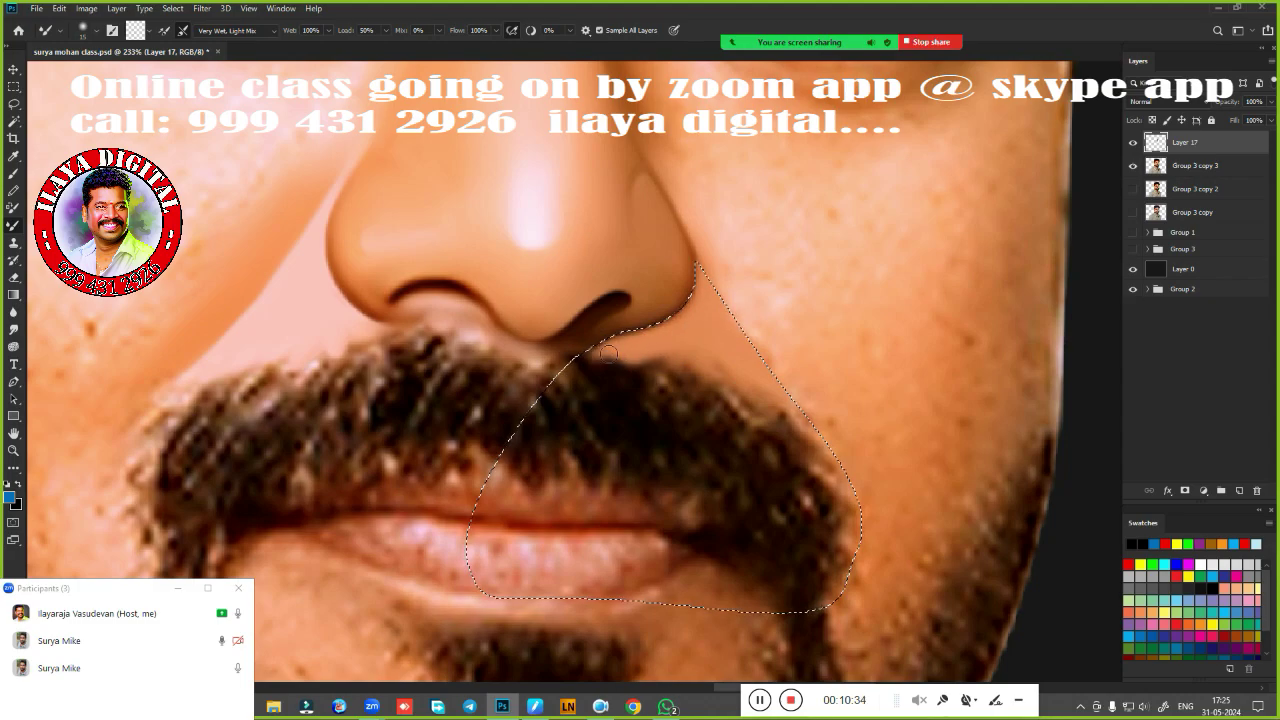
pyautogui.moveTo(708, 340)
pyautogui.mouseDown()
pyautogui.moveTo(650, 372)
pyautogui.moveTo(782, 420)
pyautogui.mouseUp()
pyautogui.moveTo(686, 335); pyautogui.dragTo(700, 322)
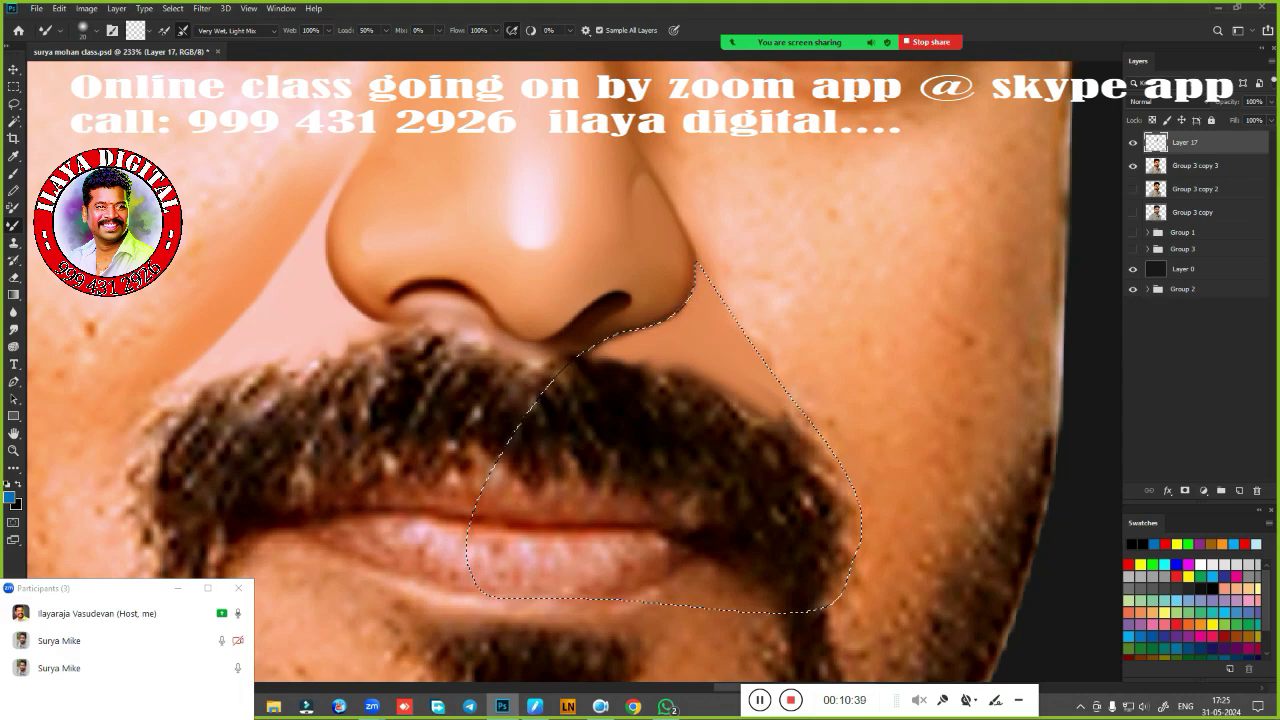
pyautogui.moveTo(785, 361); pyautogui.dragTo(782, 420)
pyautogui.moveTo(690, 364); pyautogui.dragTo(598, 357)
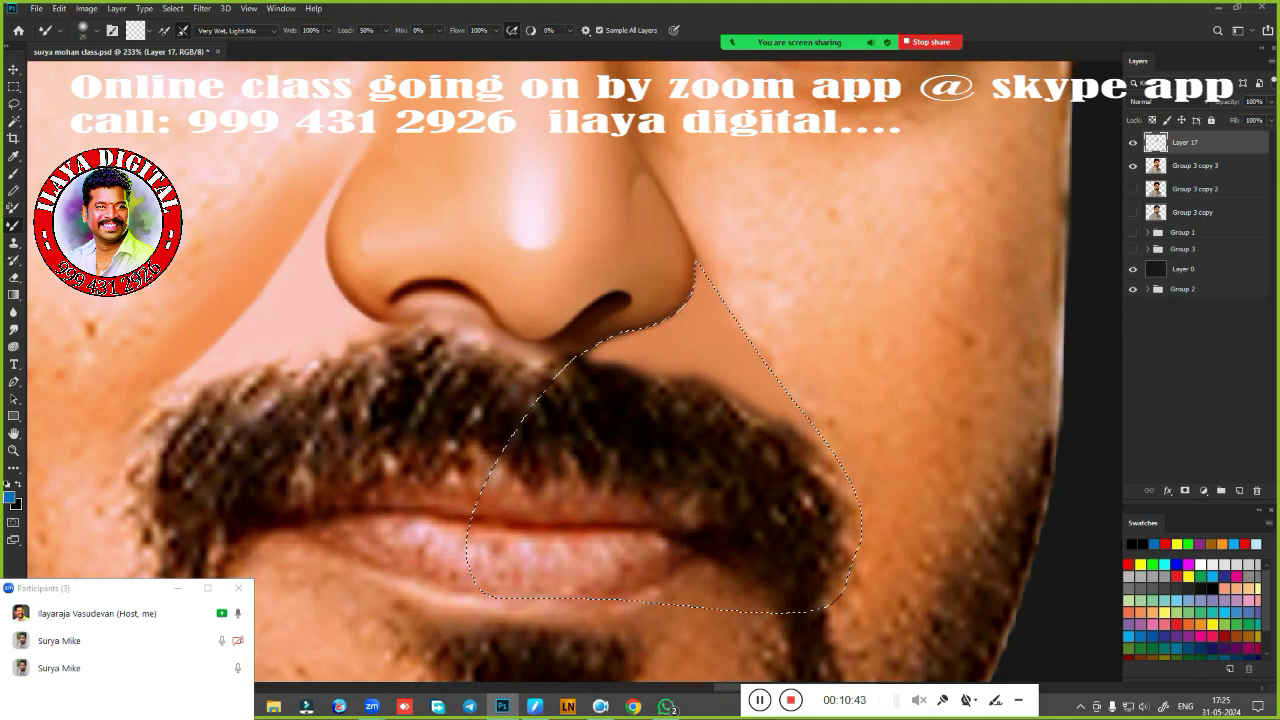
# Reapply the feather to the cheek selection, then deselect it.
pyautogui.hotkey('shift', 'F6')
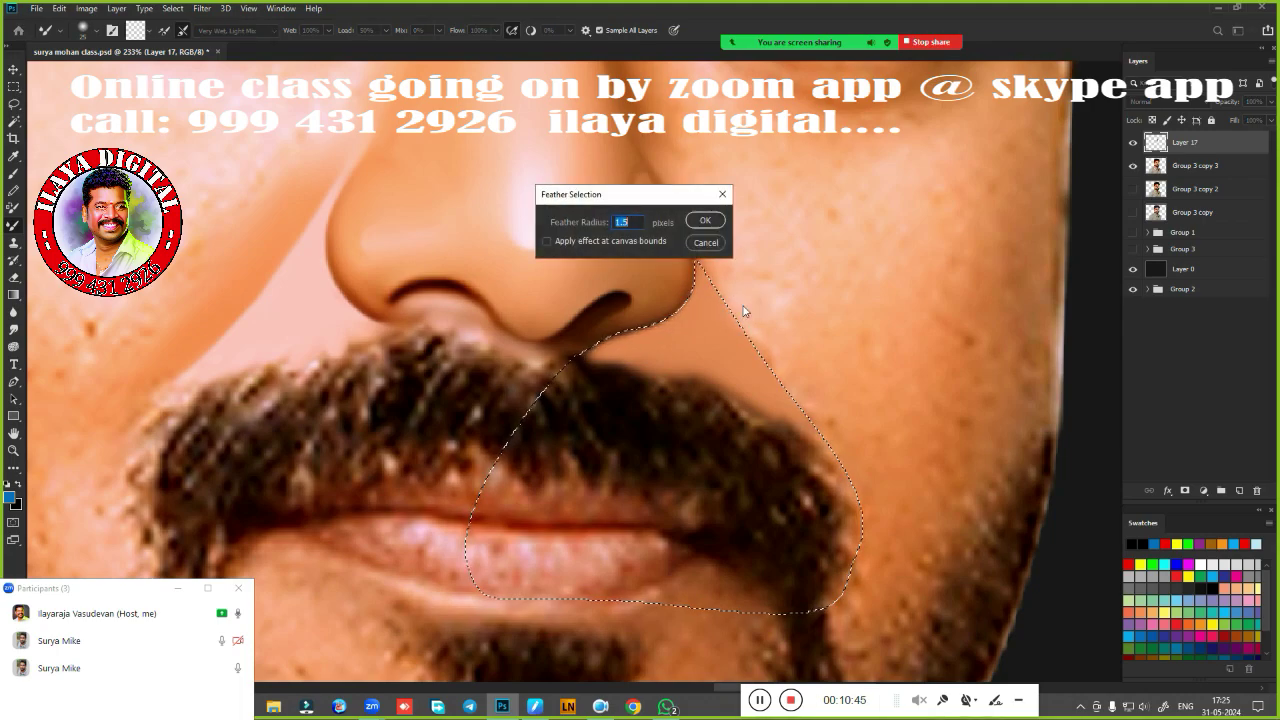
pyautogui.press('Return')
pyautogui.scroll(5, 575, 350)
pyautogui.scroll(-2, 680, 380)
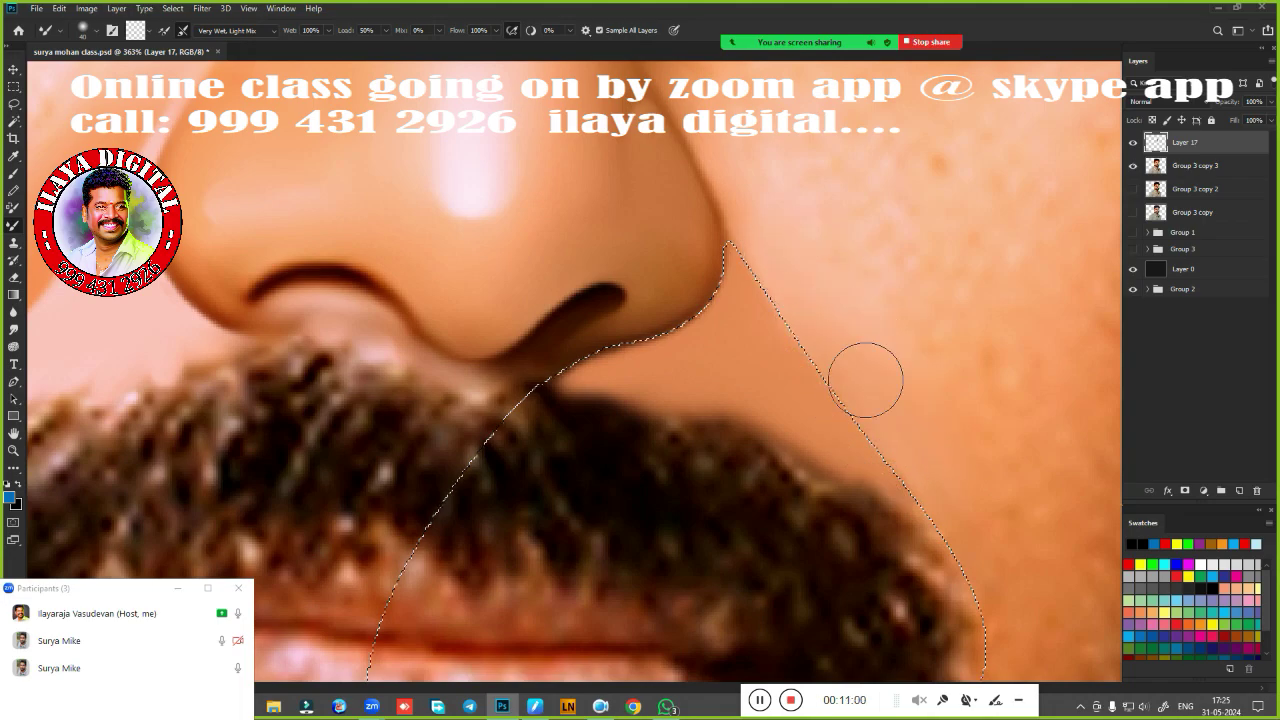
pyautogui.hotkey('ctrl', 'd')
# Erase Layer 17 paint along the moustache's top edge with a 25 px eraser to reveal hair.
pyautogui.scroll(-5, 880, 562)
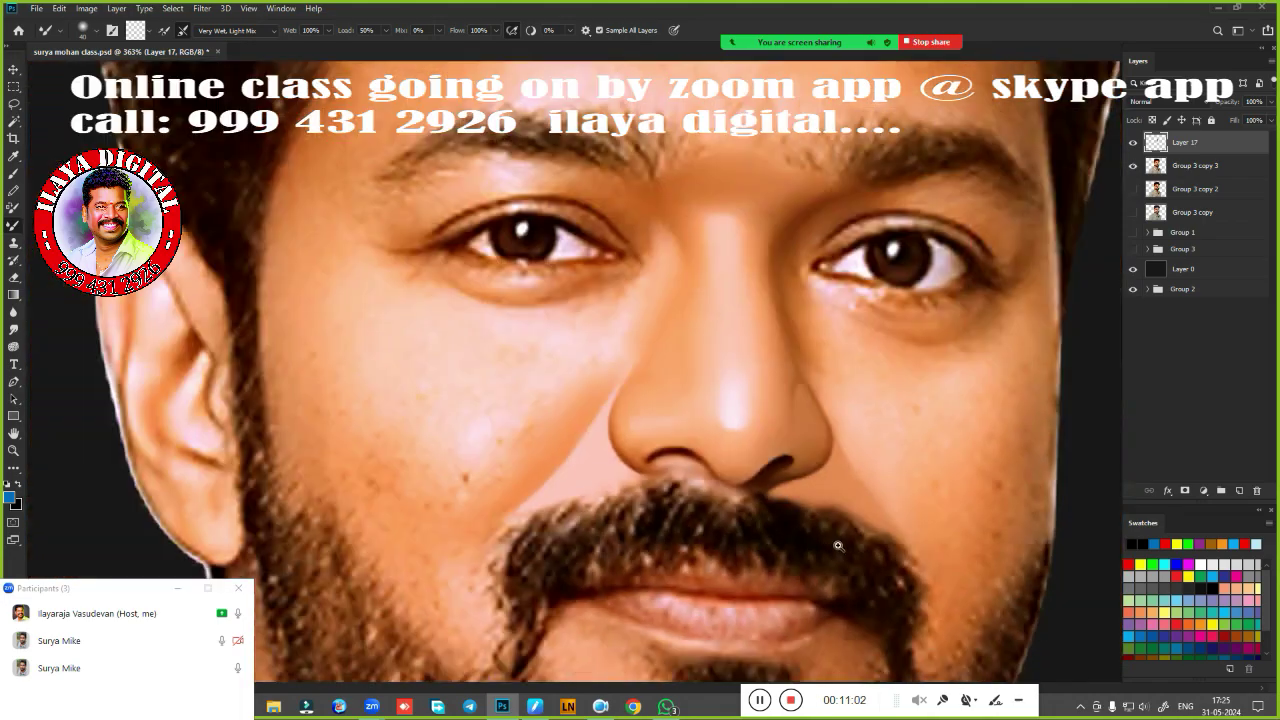
pyautogui.scroll(2, 880, 562)
pyautogui.moveTo(749, 423); pyautogui.dragTo(662, 428)
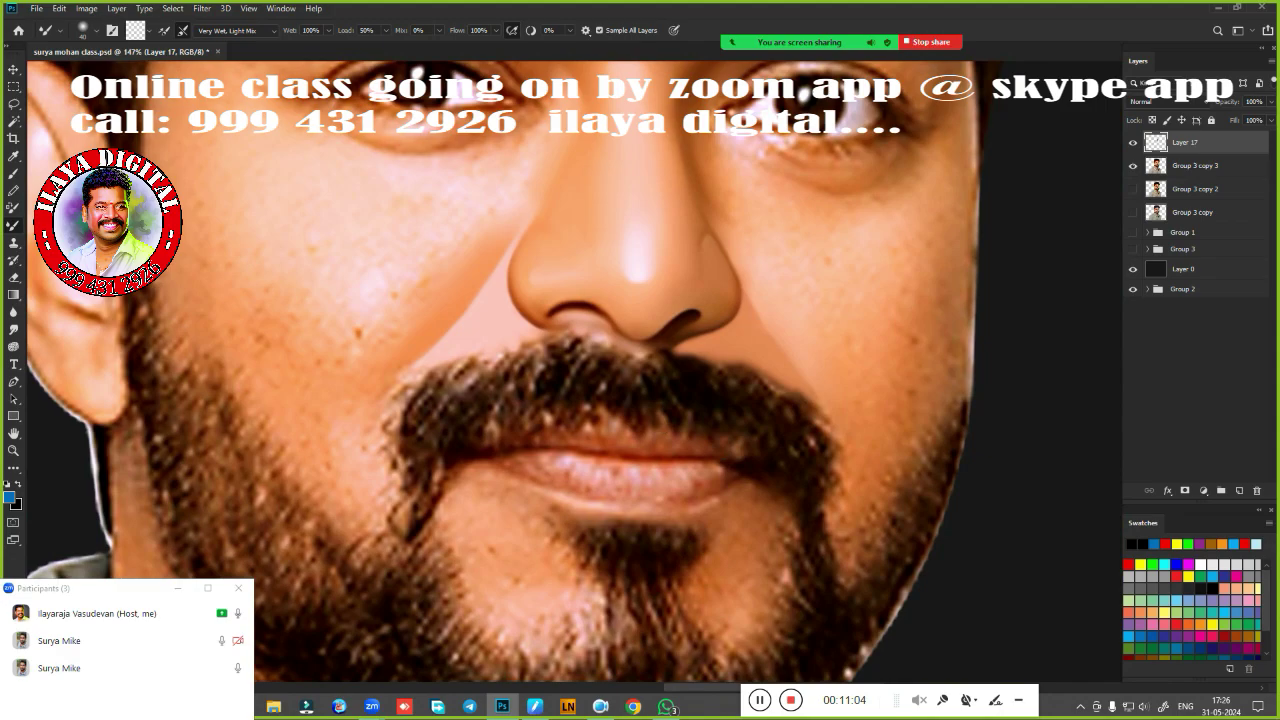
pyautogui.scroll(2, 770, 434)
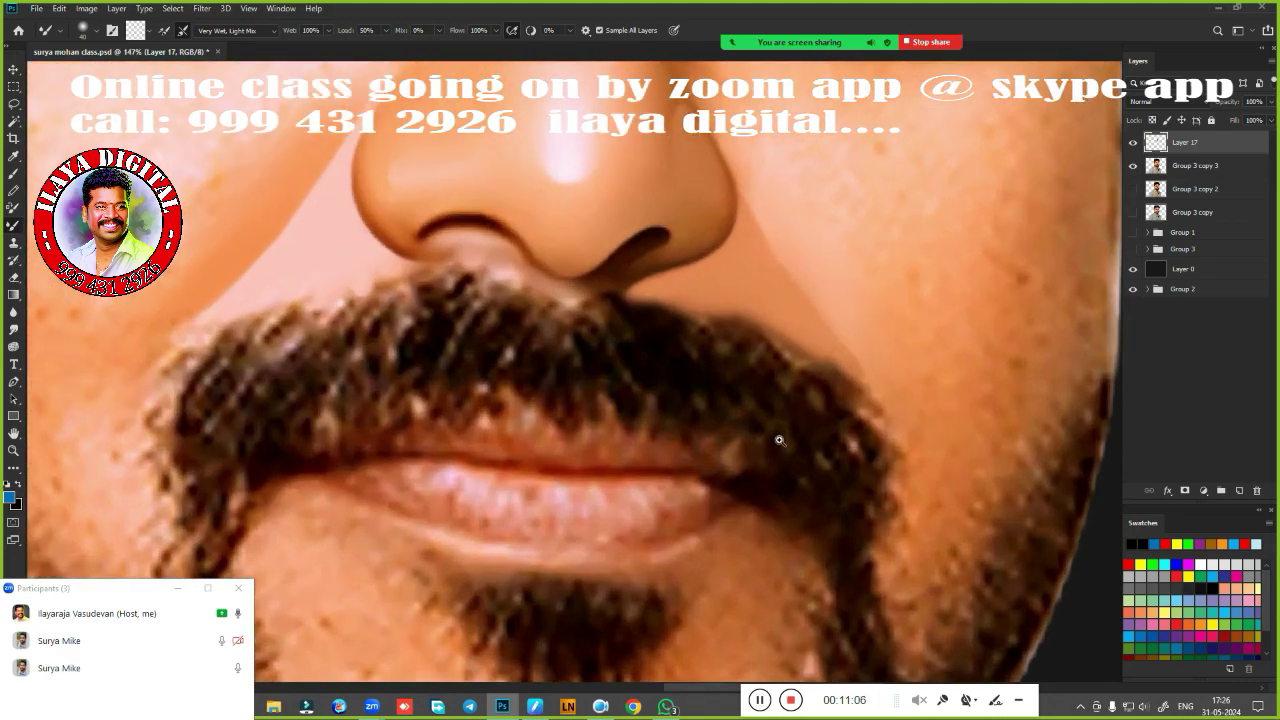
pyautogui.scroll(-2, 780, 432)
pyautogui.press('r')
pyautogui.moveTo(909, 404); pyautogui.dragTo(903, 369)
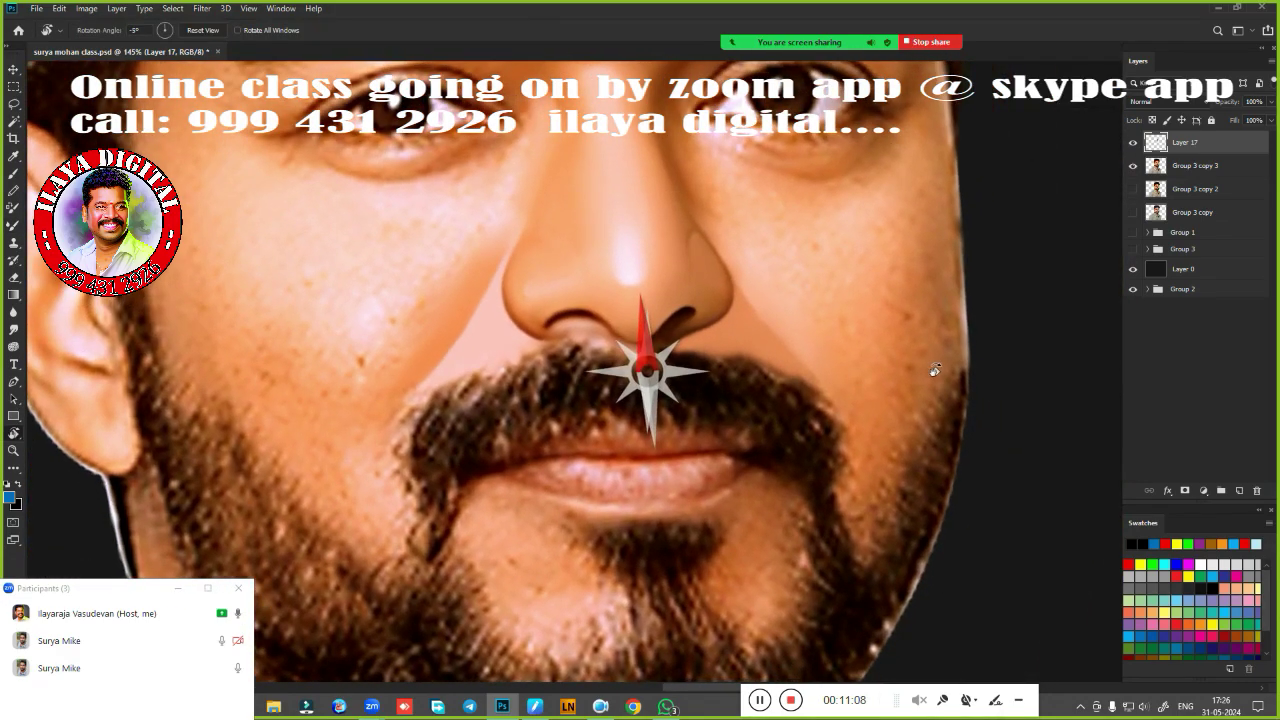
pyautogui.scroll(3, 721, 451)
pyautogui.press('e')
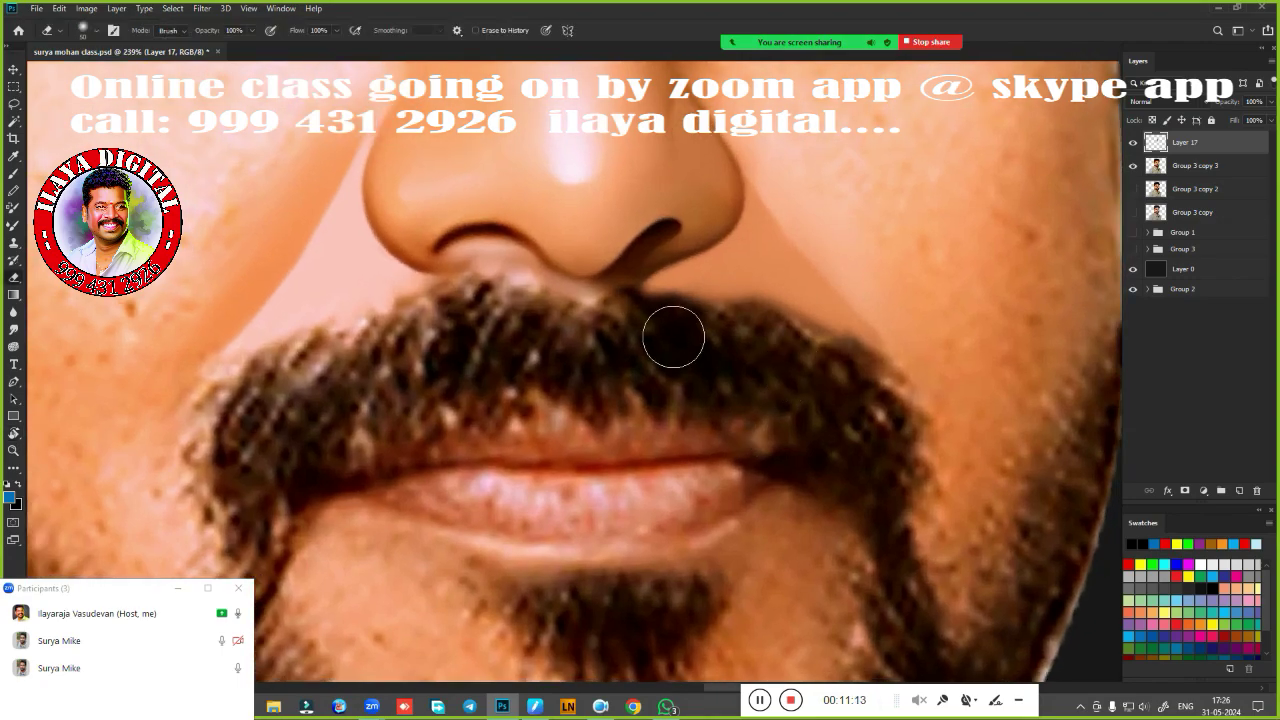
pyautogui.press(']')
pyautogui.moveTo(640, 305); pyautogui.dragTo(829, 353)
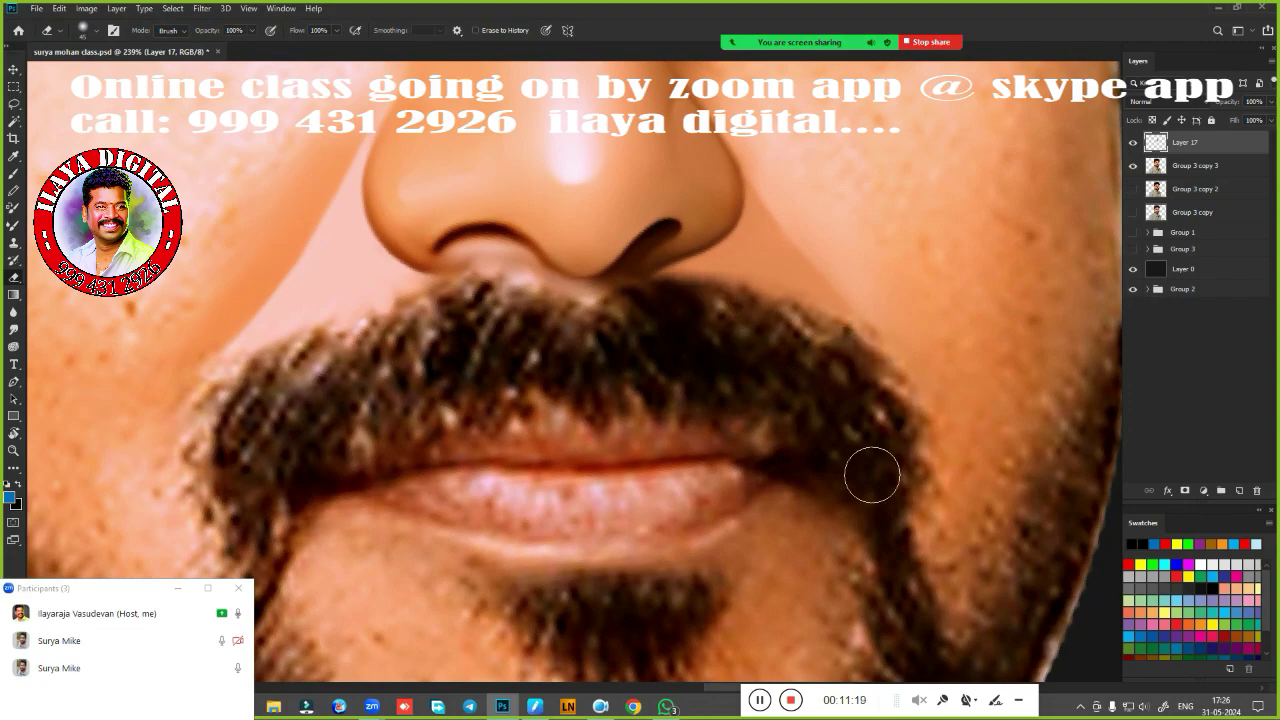
pyautogui.moveTo(646, 303); pyautogui.dragTo(817, 349)
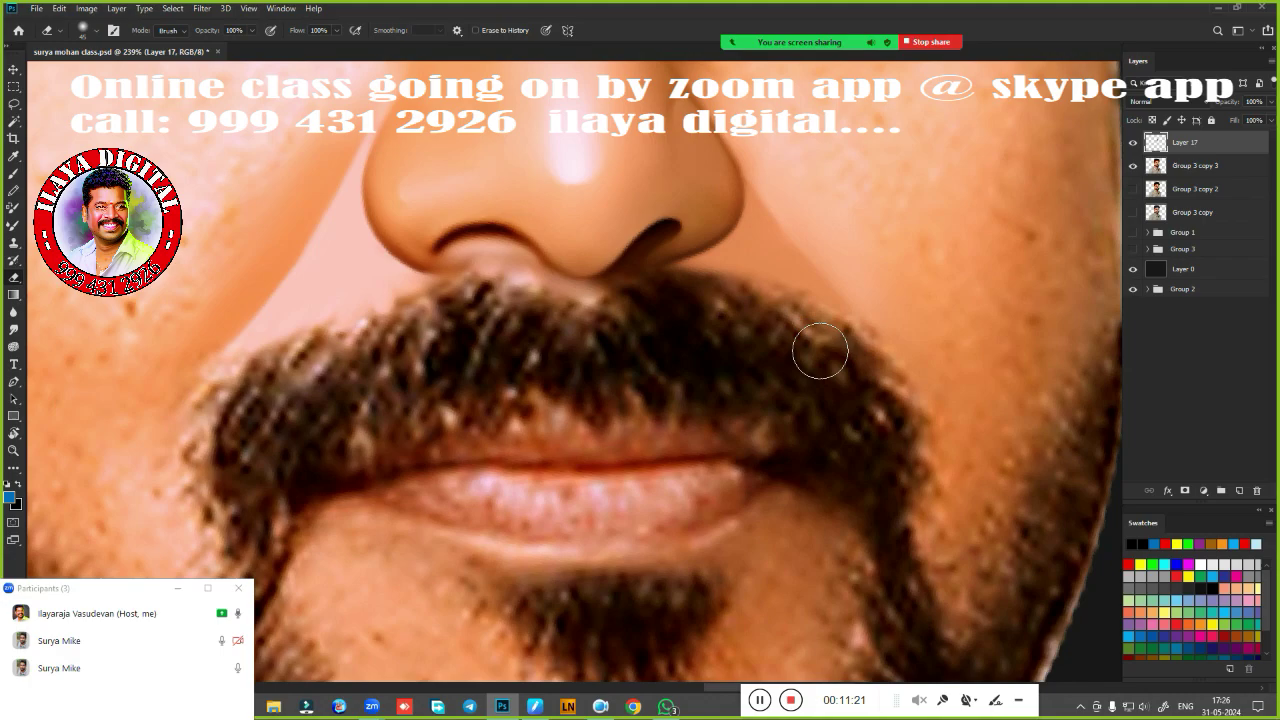
# Fit the face in view, save the document, and briefly toggle the face group to compare.
pyautogui.hotkey('ctrl', '0')
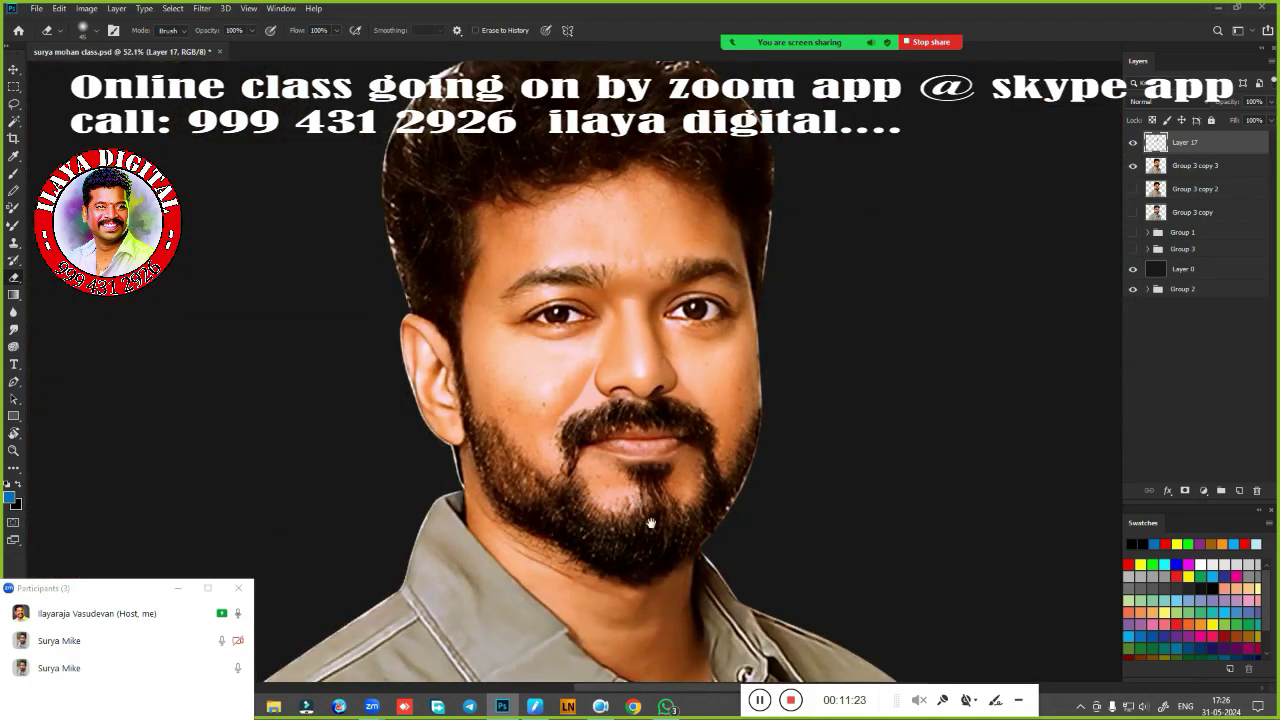
pyautogui.hotkey('ctrl', 's')
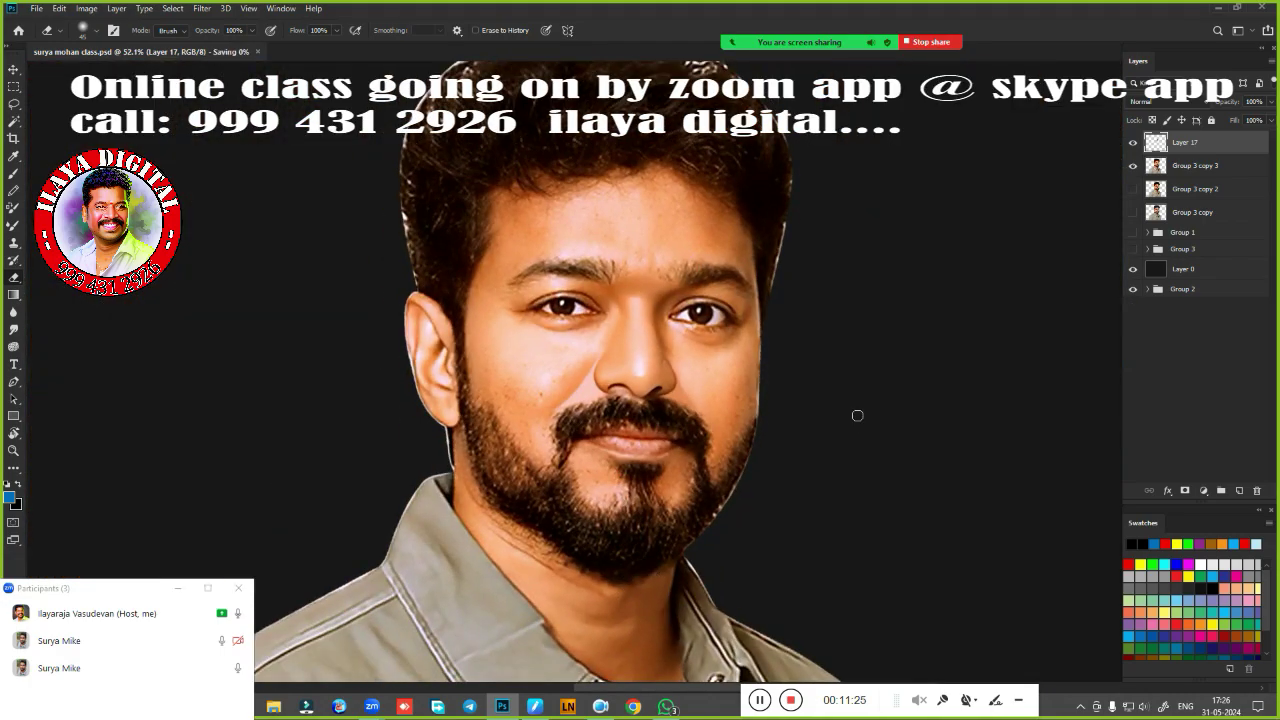
pyautogui.click(1133, 166)
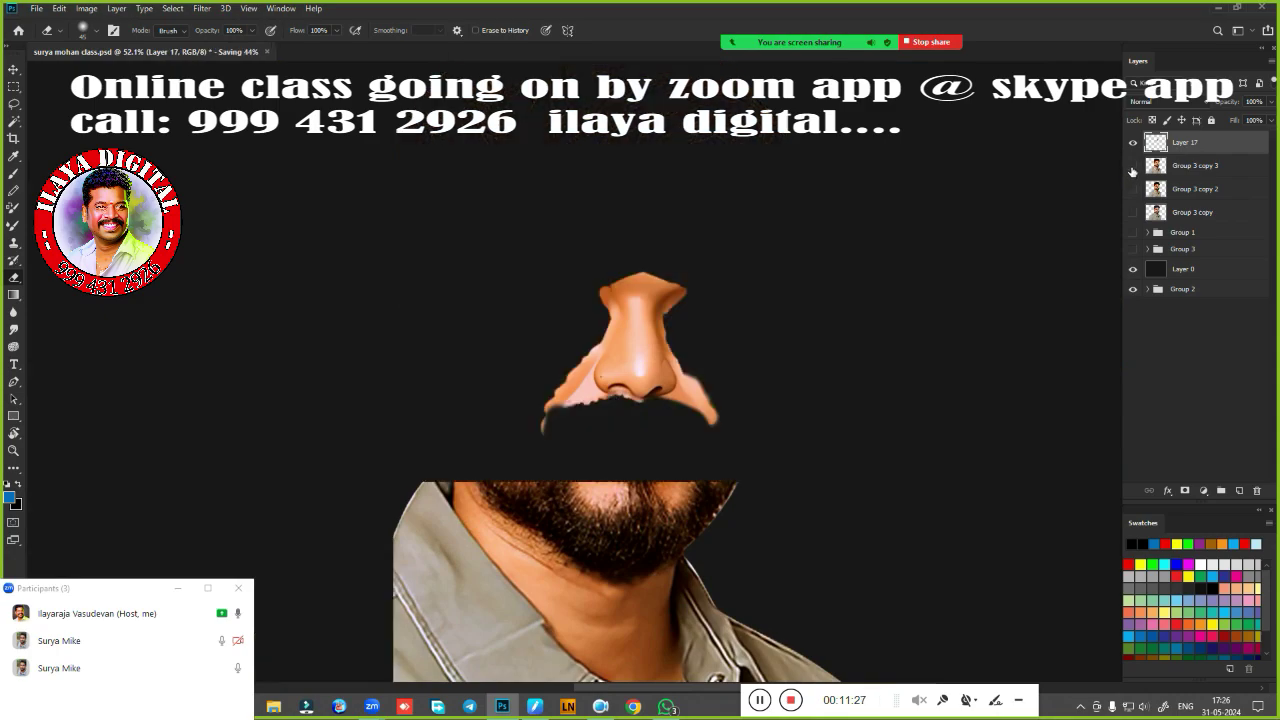
pyautogui.click(1133, 166)
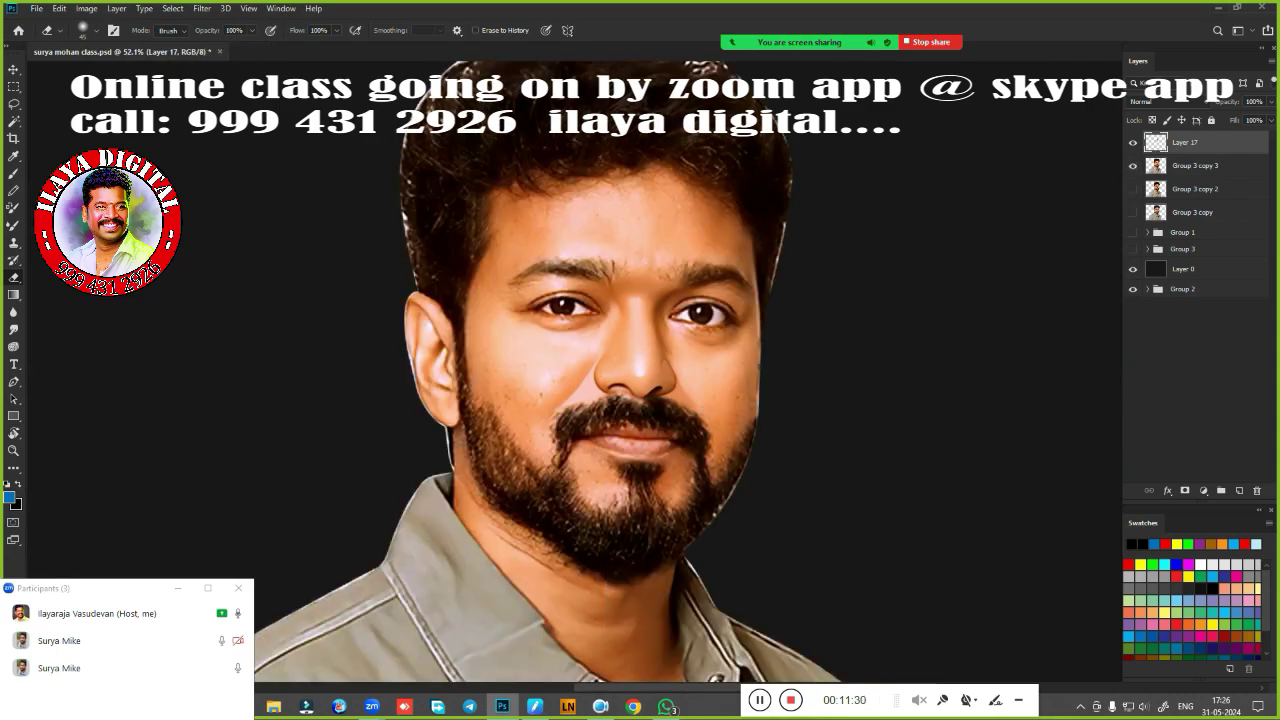
# Trace a Pen path along the lower lip from the left corner toward the right corner.
pyautogui.scroll(3, 660, 497)
pyautogui.scroll(2, 814, 385)
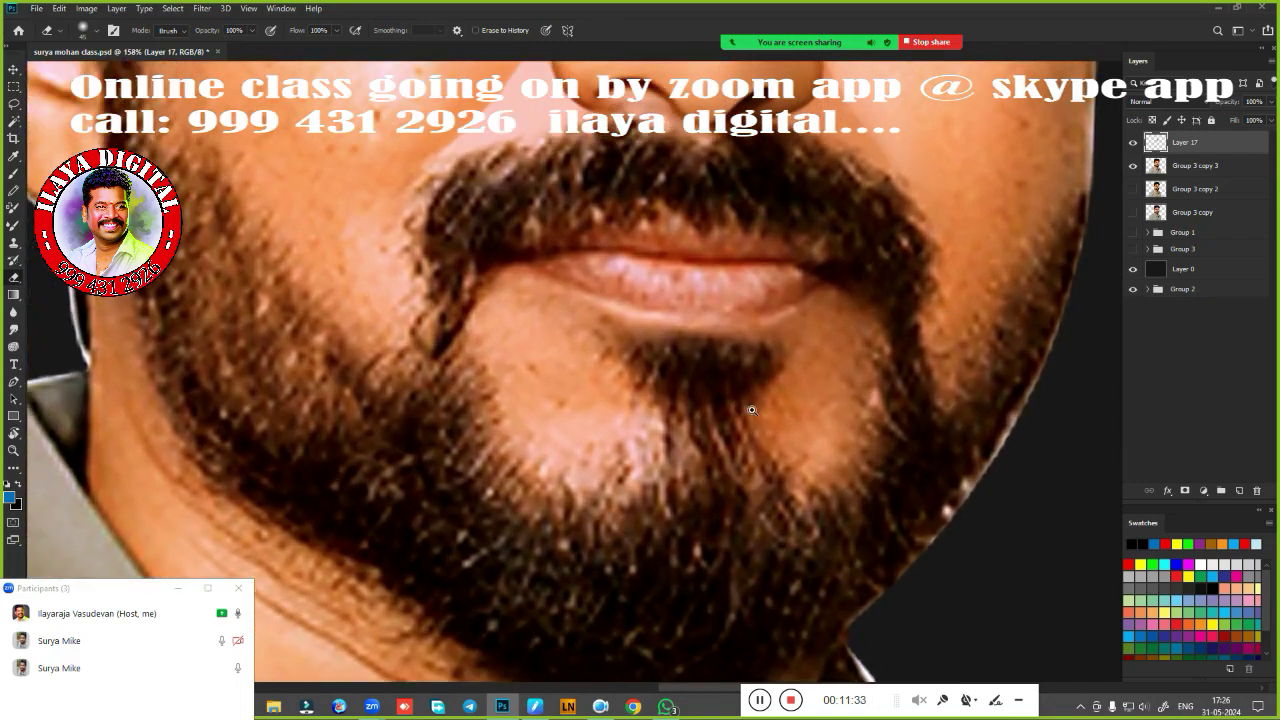
pyautogui.scroll(2, 752, 410)
pyautogui.scroll(1, 763, 460)
pyautogui.press('p')
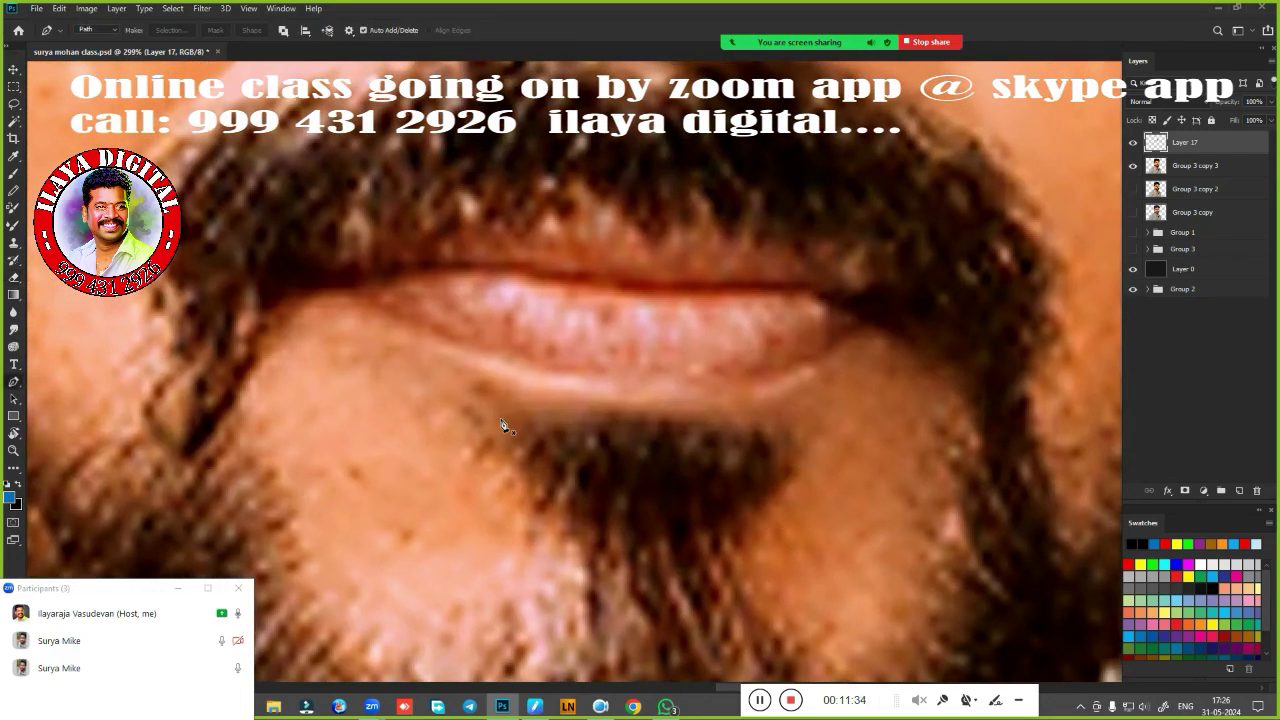
pyautogui.scroll(-2, 503, 425)
pyautogui.click(330, 349)
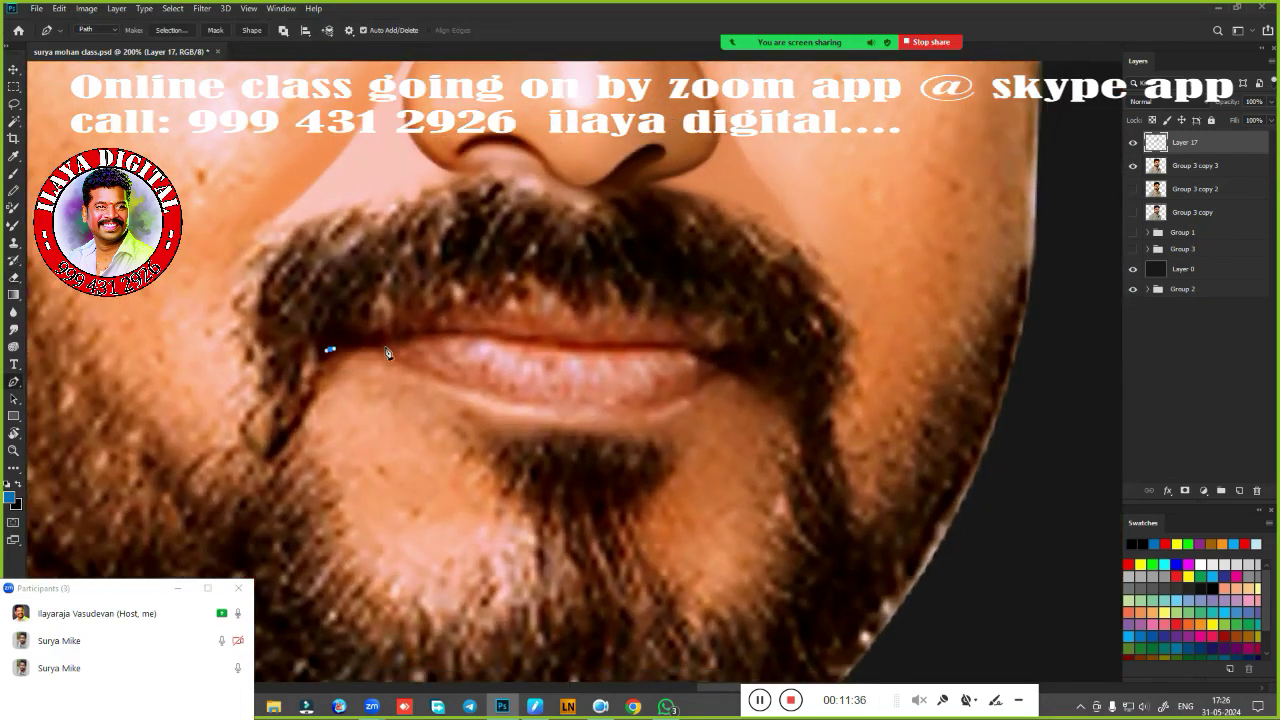
pyautogui.moveTo(381, 358); pyautogui.dragTo(390, 361)
pyautogui.moveTo(501, 402); pyautogui.dragTo(536, 408)
pyautogui.scroll(3, 511, 406)
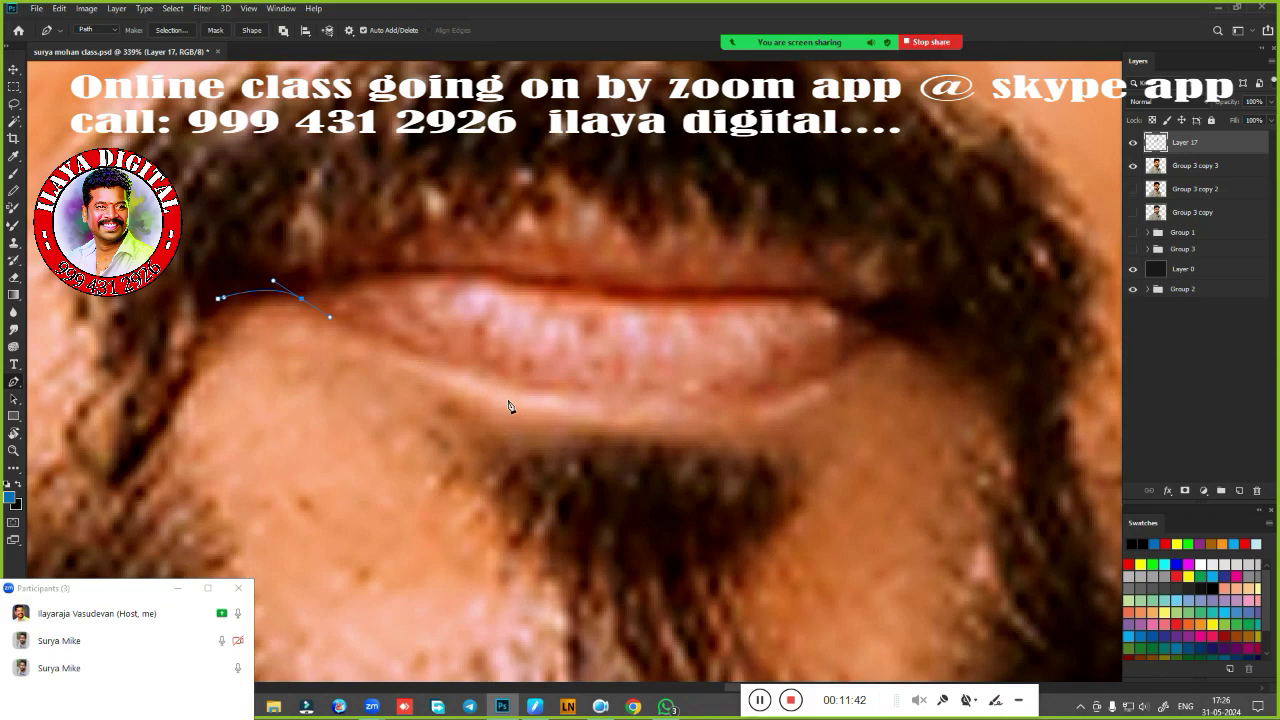
pyautogui.moveTo(444, 364); pyautogui.dragTo(481, 379)
pyautogui.moveTo(689, 408)
pyautogui.mouseDown()
pyautogui.moveTo(785, 401)
pyautogui.moveTo(855, 355)
pyautogui.mouseUp()
pyautogui.hotkey('ctrl', 'z')
pyautogui.moveTo(606, 406); pyautogui.dragTo(666, 405)
pyautogui.moveTo(811, 381); pyautogui.dragTo(850, 357)
# Continue the path around the jawline and chin, close it, and load it as a selection.
pyautogui.scroll(-4, 845, 365)
pyautogui.scroll(3, 845, 365)
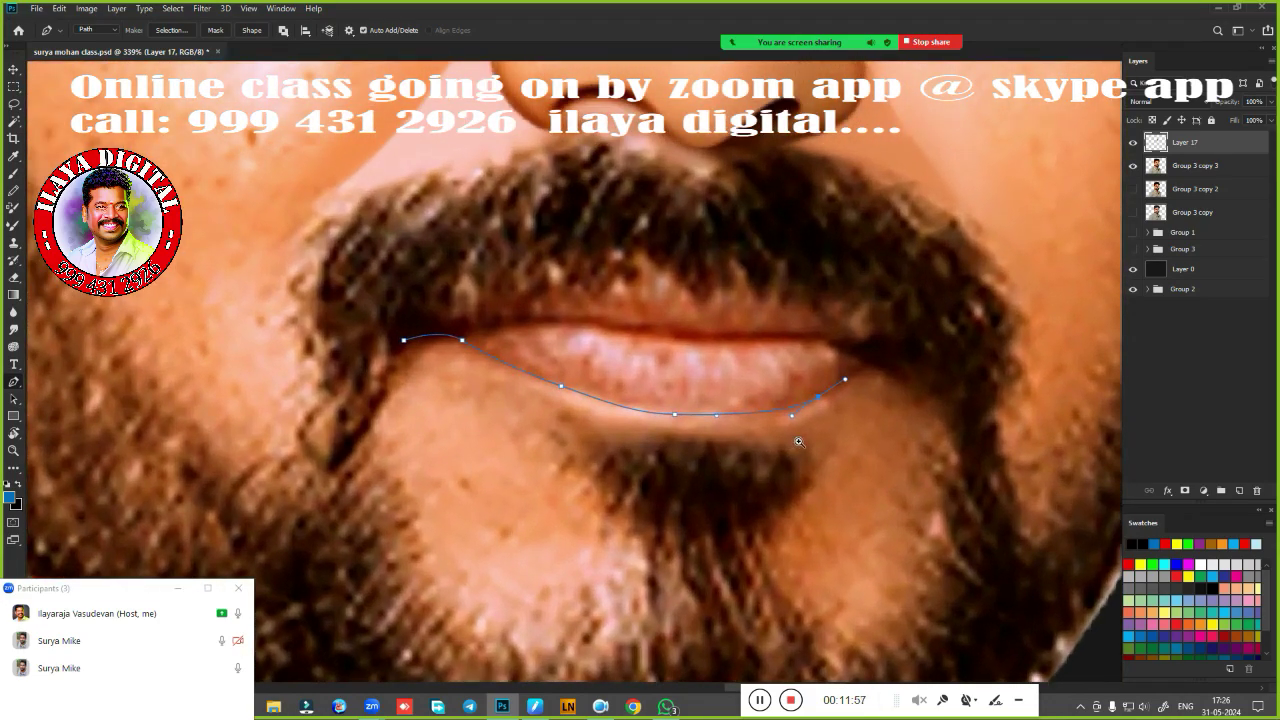
pyautogui.moveTo(911, 347); pyautogui.dragTo(940, 348)
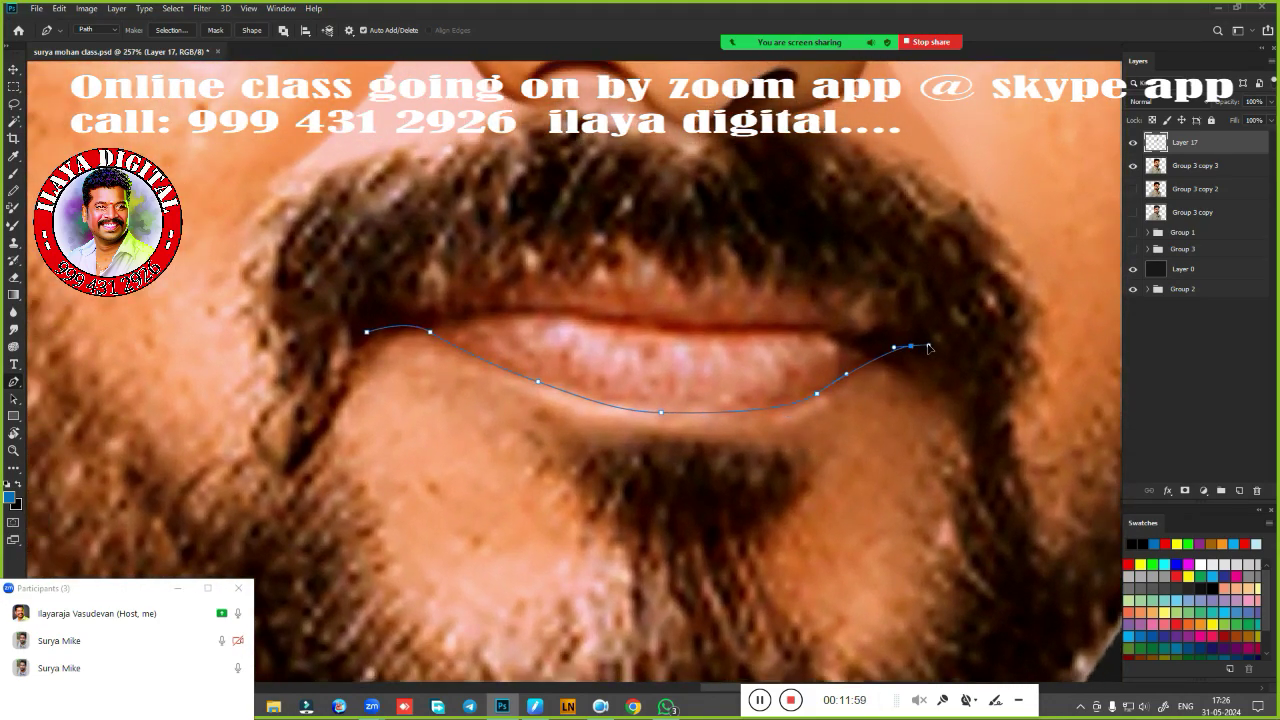
pyautogui.moveTo(987, 528)
pyautogui.mouseDown()
pyautogui.moveTo(1000, 530)
pyautogui.moveTo(320, 571)
pyautogui.mouseUp()
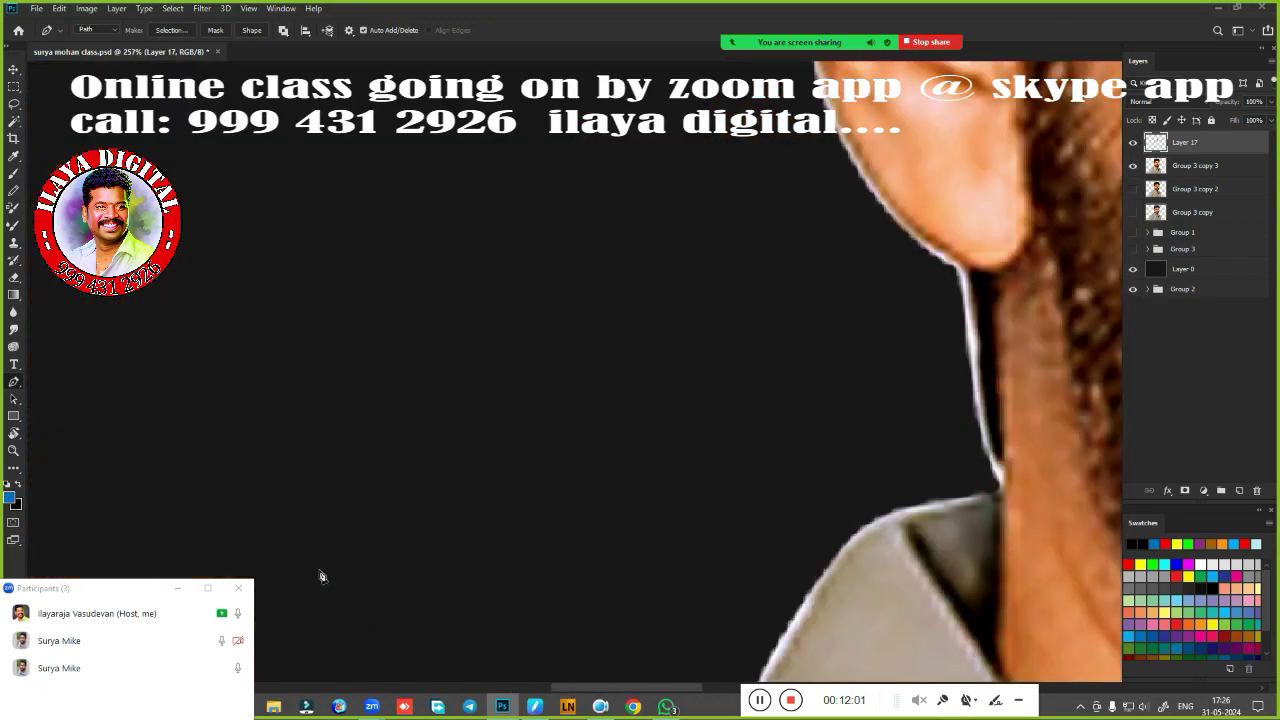
pyautogui.moveTo(661, 512); pyautogui.dragTo(197, 477)
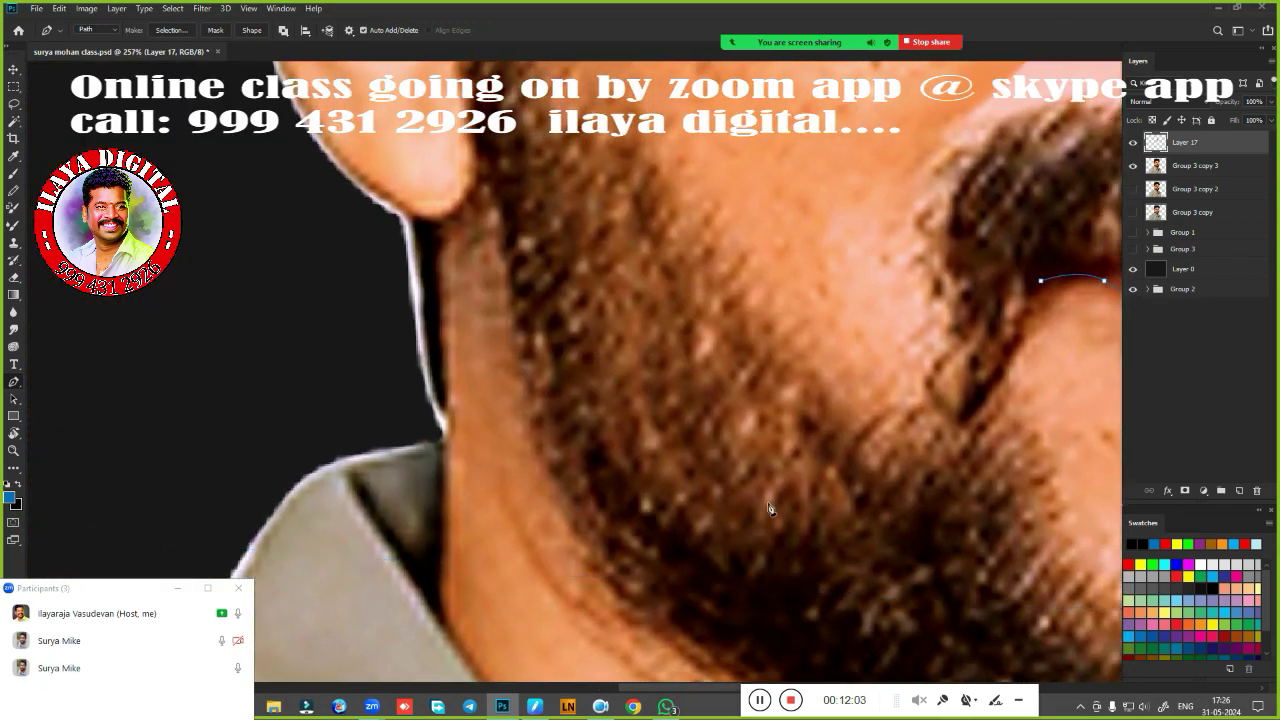
pyautogui.moveTo(420, 420); pyautogui.dragTo(643, 635)
pyautogui.click(640, 623)
pyautogui.click(472, 375)
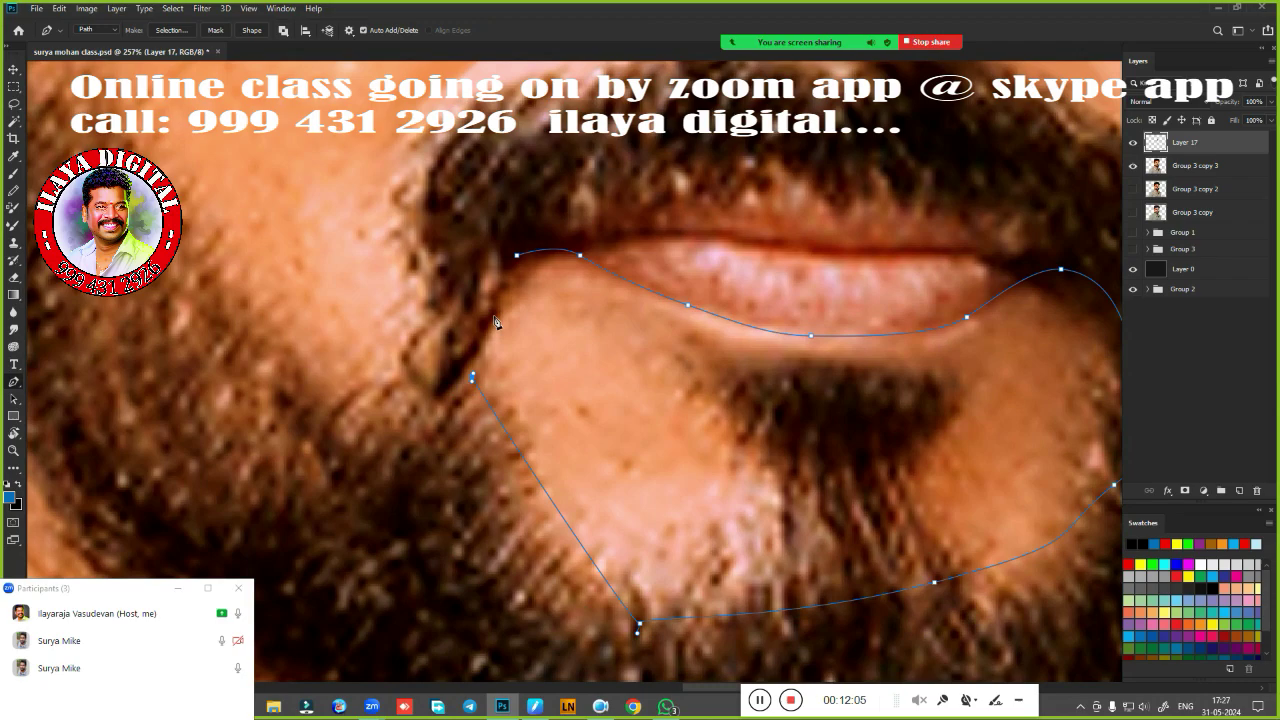
pyautogui.moveTo(496, 309); pyautogui.dragTo(500, 290)
pyautogui.hotkey('ctrl', 'Return')
pyautogui.scroll(2, 614, 457)
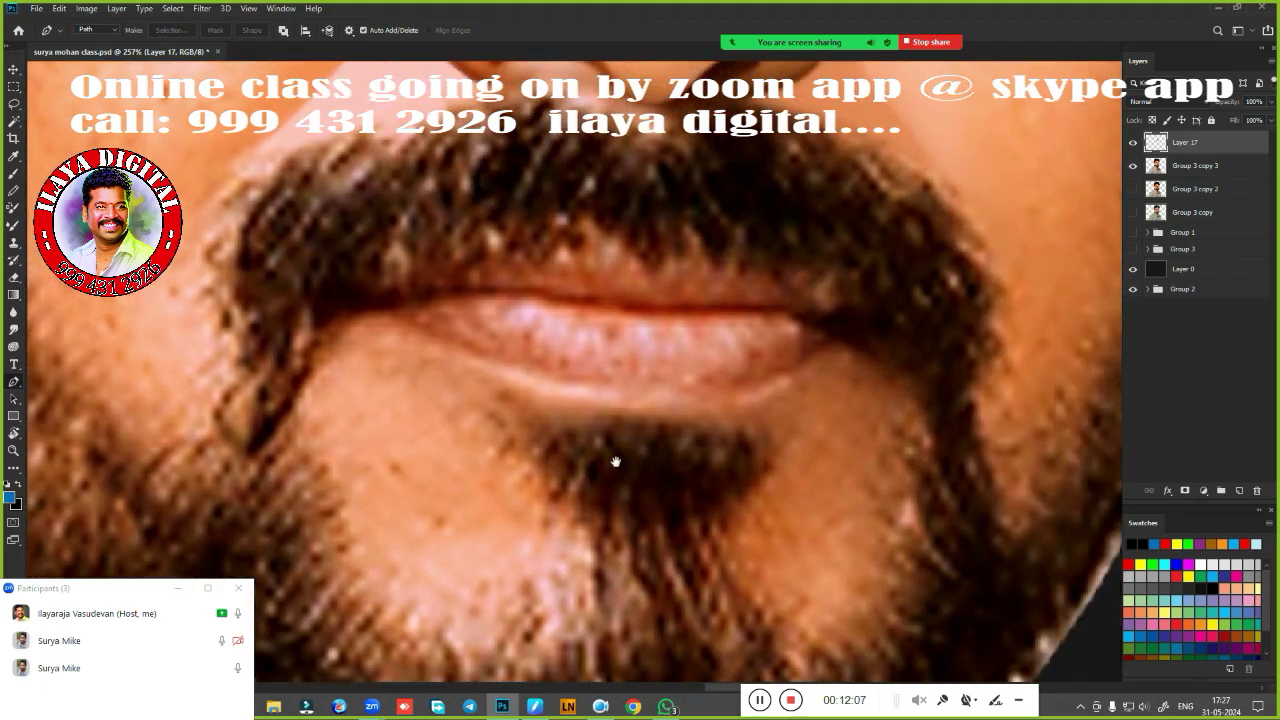
pyautogui.hscroll(3, 614, 457)
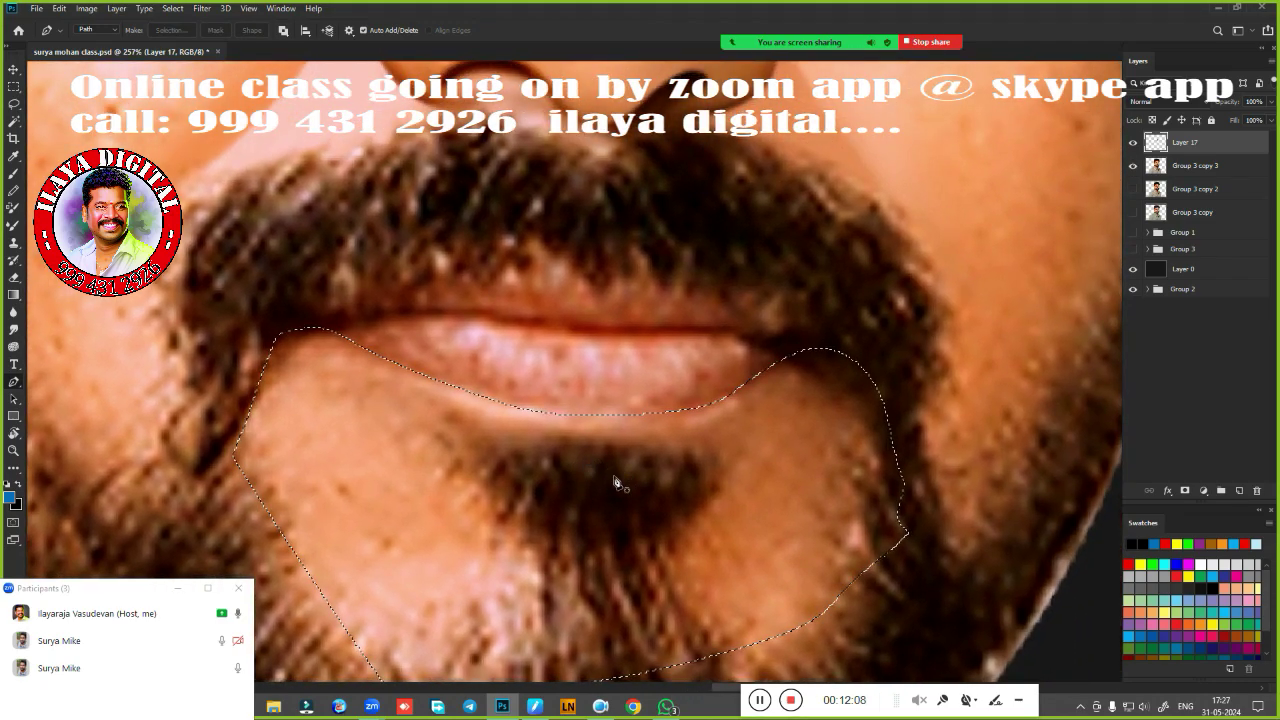
# Feather the chin selection 1.5 px and blend a lighter band along the lower-lip edge.
pyautogui.hotkey('shift', 'F6')
pyautogui.press('Return')
pyautogui.press('b')
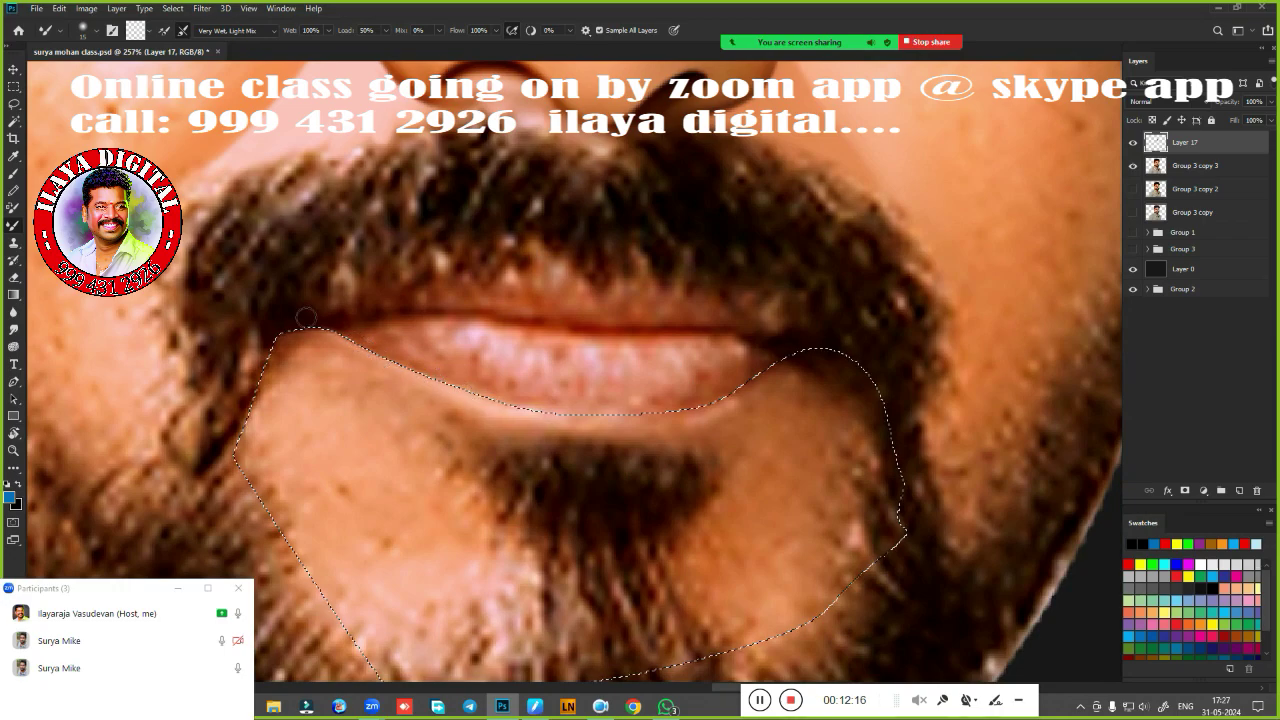
pyautogui.moveTo(497, 408); pyautogui.dragTo(708, 417)
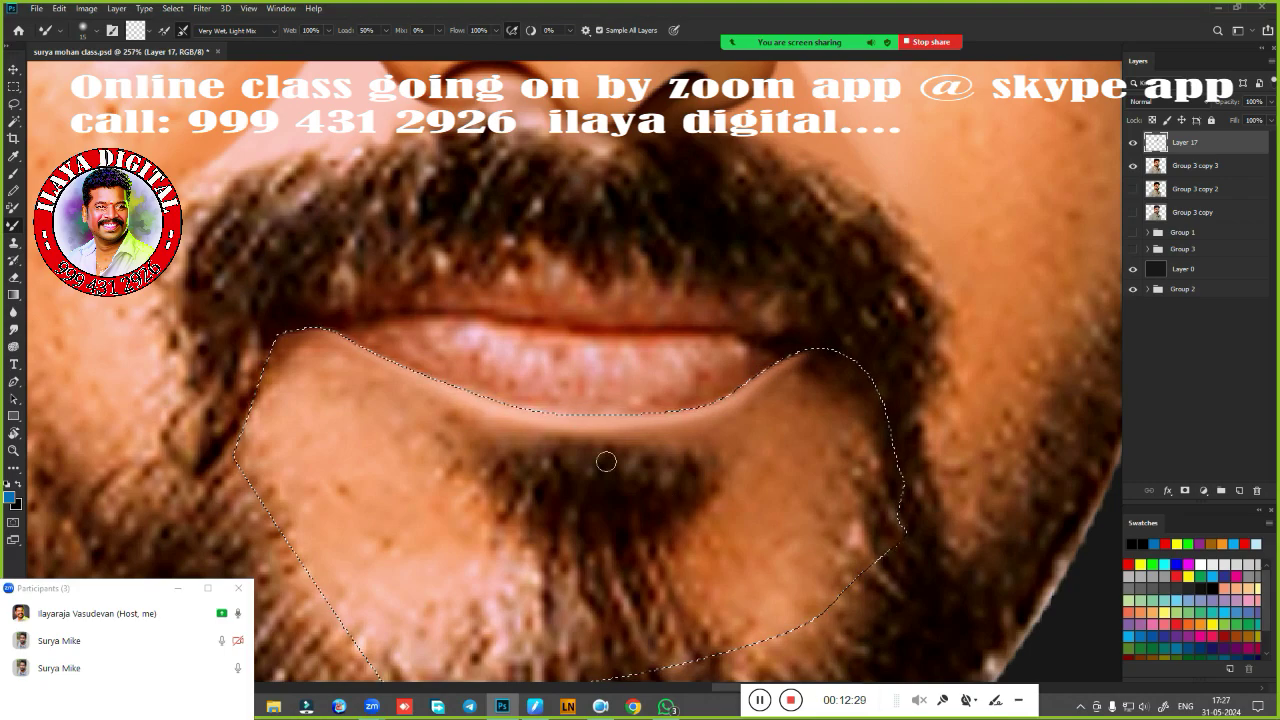
pyautogui.hotkey('shift', 'F6')
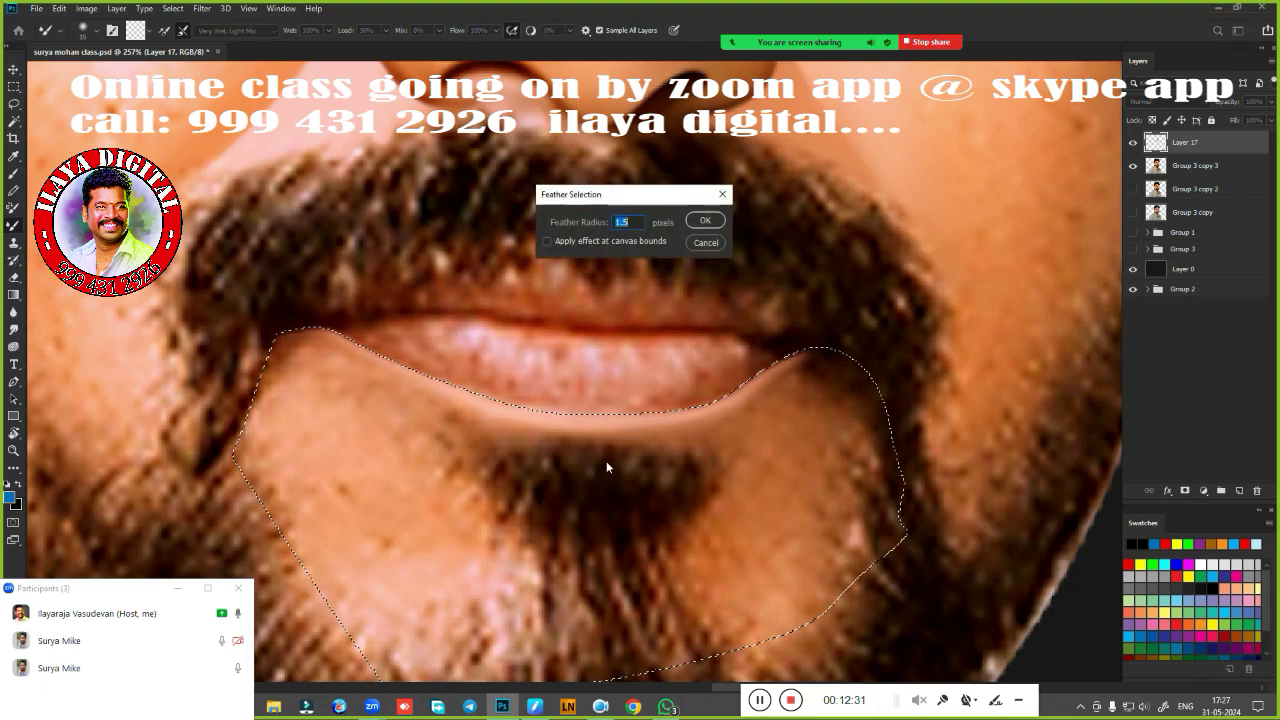
pyautogui.press('Return')
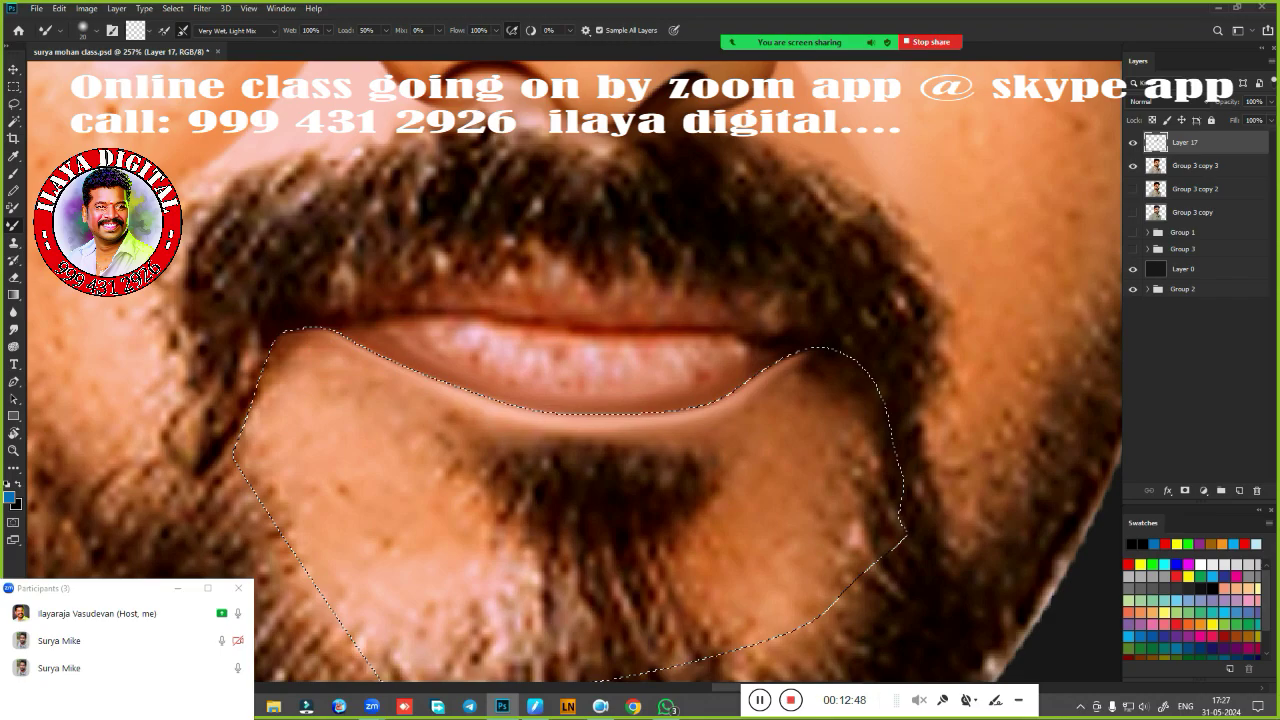
# Deselect, tilt the view, hide Layer 17, and add a new empty layer above it.
pyautogui.hotkey('ctrl', 'd')
pyautogui.hotkey('ctrl', '0')
pyautogui.scroll(-2, 663, 535)
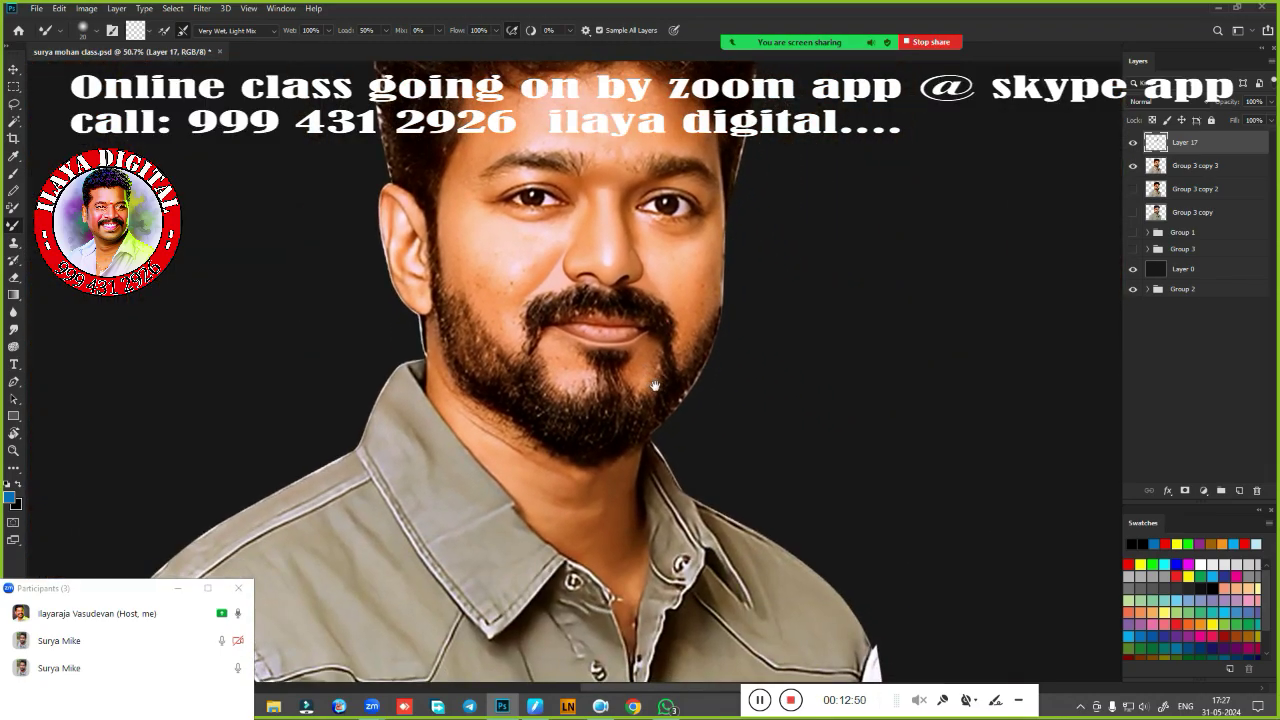
pyautogui.press('r')
pyautogui.moveTo(800, 330); pyautogui.dragTo(820, 357)
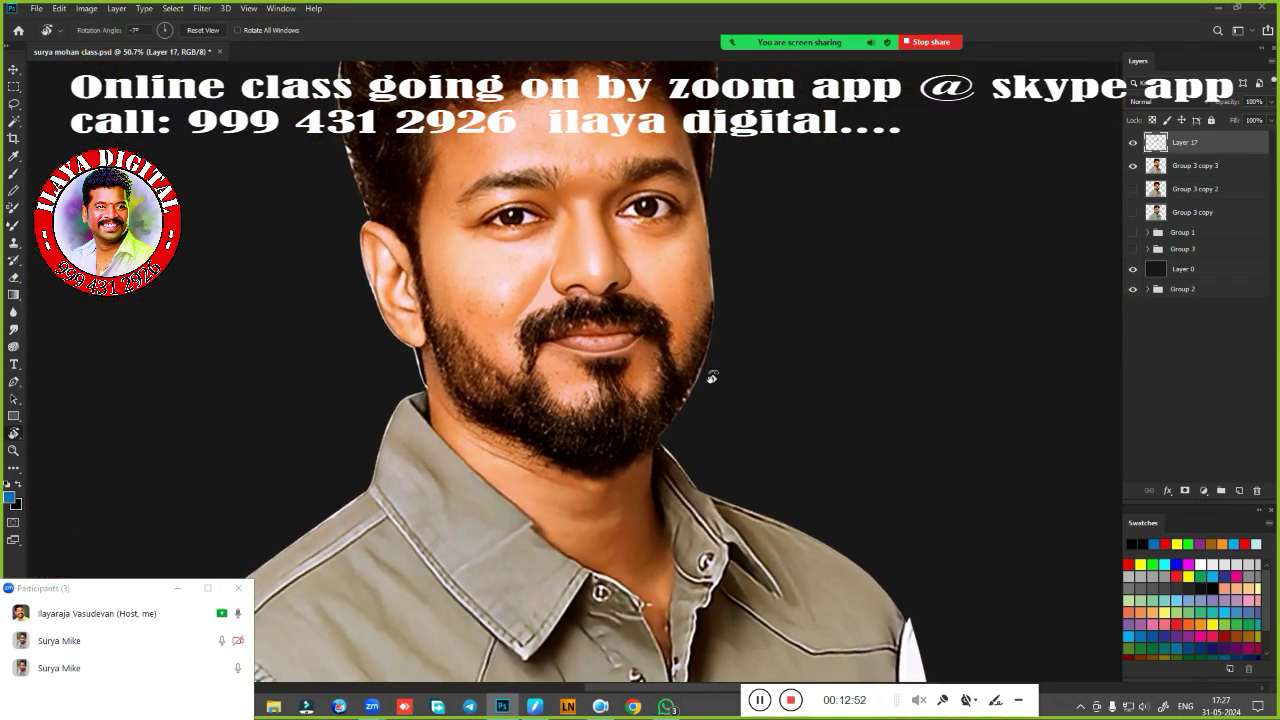
pyautogui.scroll(5, 694, 357)
pyautogui.scroll(-1, 694, 357)
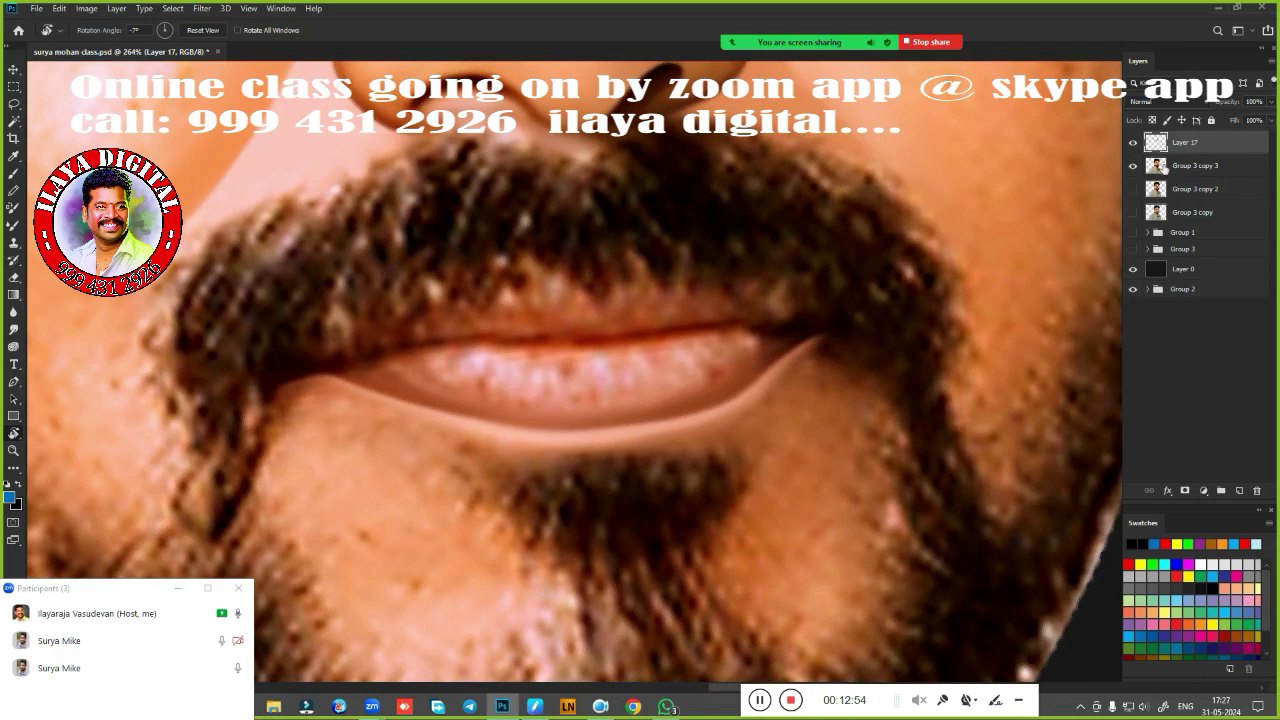
pyautogui.click(1133, 142)
pyautogui.click(1238, 491)
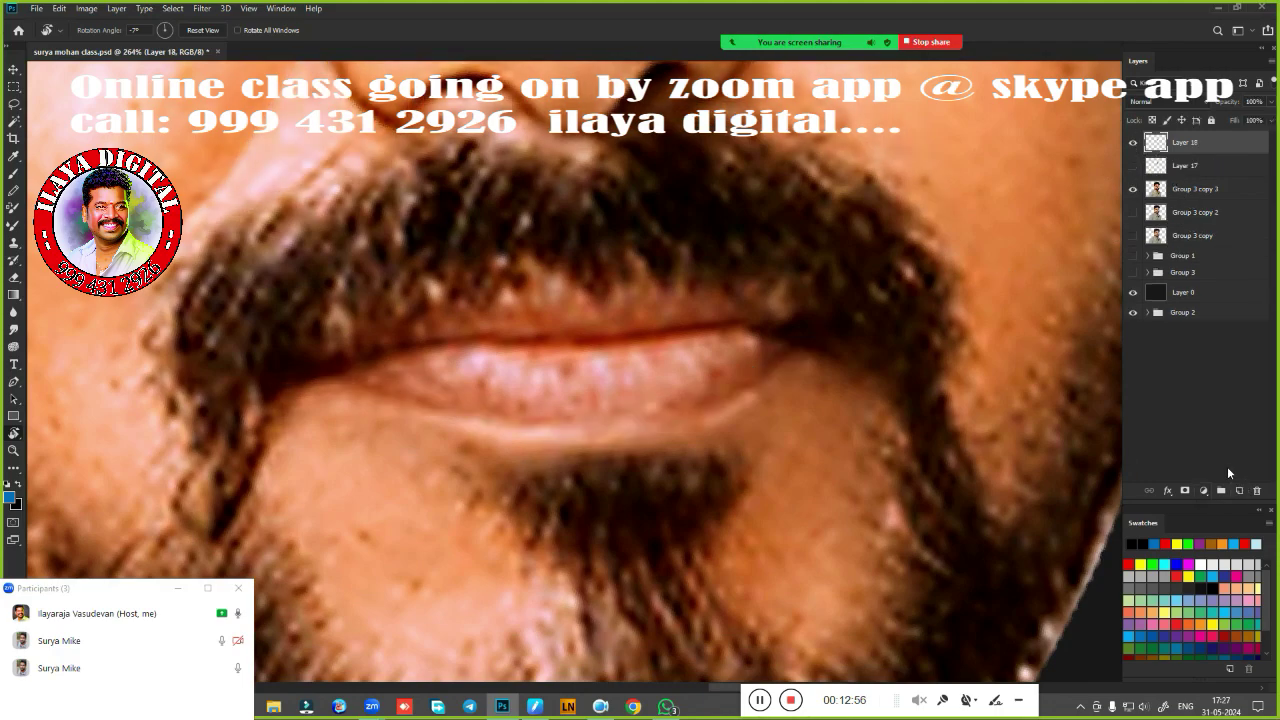
pyautogui.scroll(2, 557, 440)
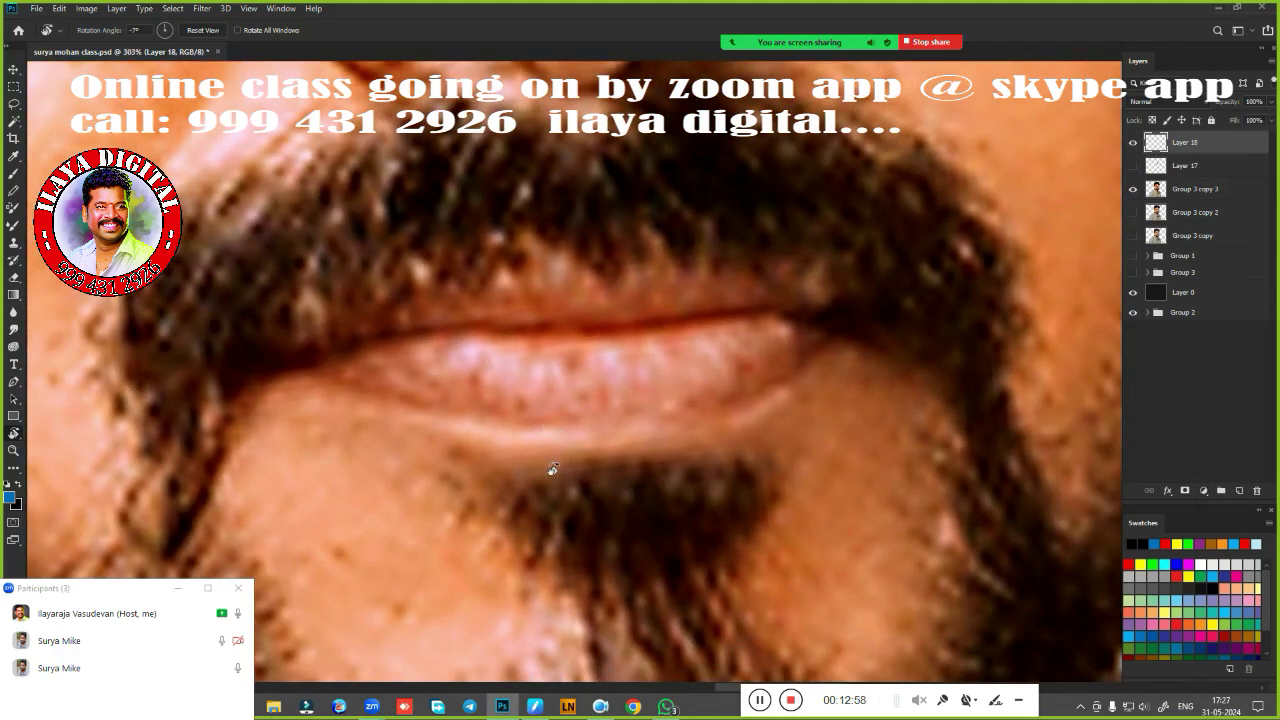
pyautogui.moveTo(588, 488); pyautogui.dragTo(594, 392)
# Darken the lower-lip edge and right lip corner with a size 10 Mixer Brush.
pyautogui.press('b')
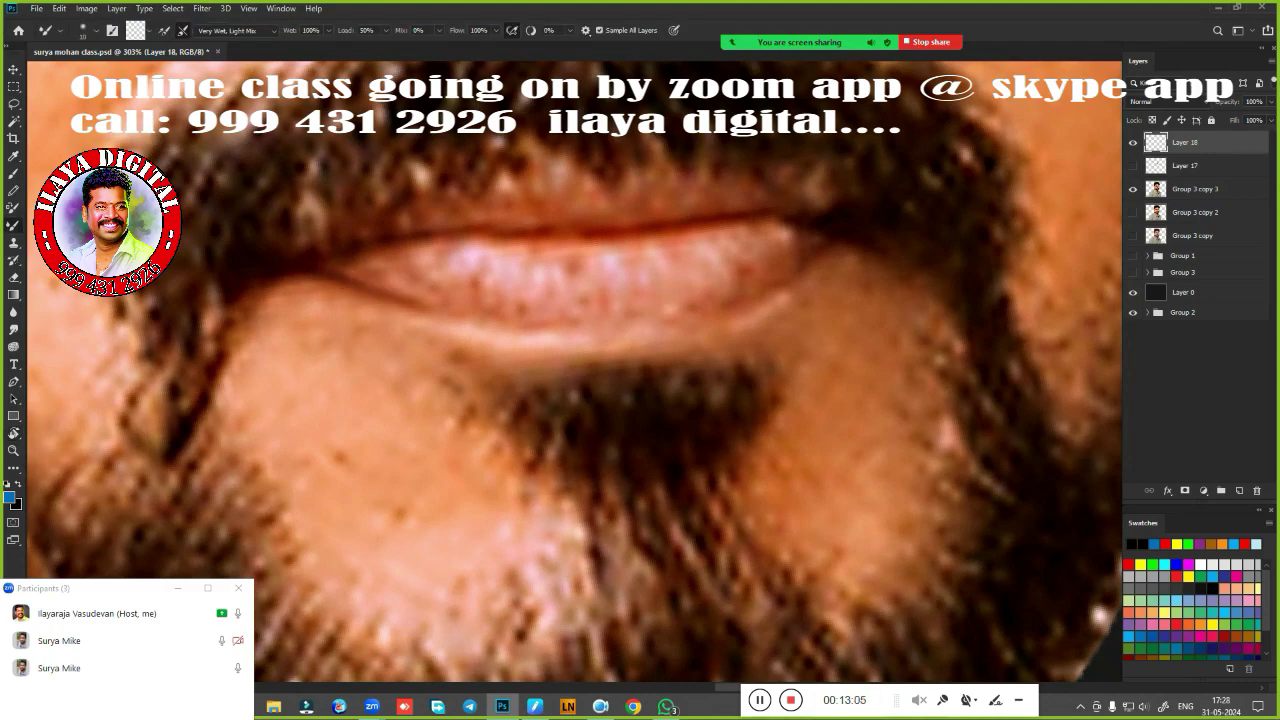
pyautogui.press('[')
pyautogui.moveTo(333, 282); pyautogui.dragTo(455, 313)
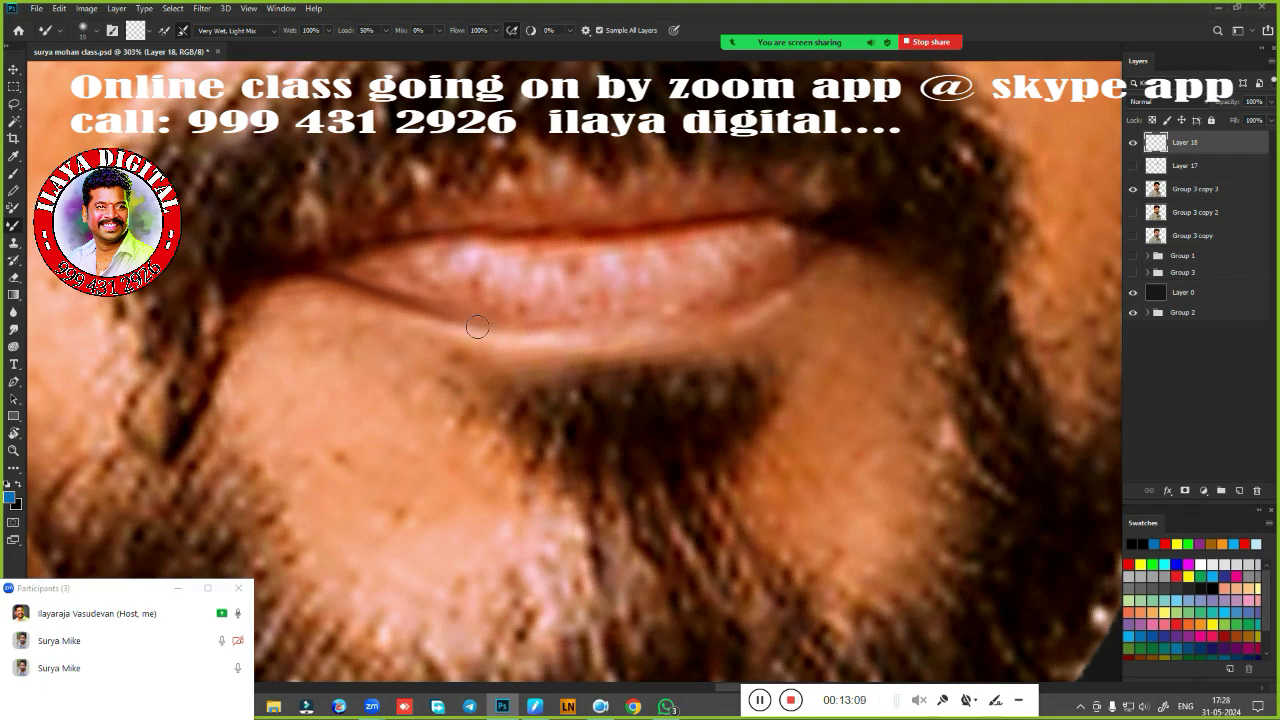
pyautogui.moveTo(477, 327); pyautogui.dragTo(576, 332)
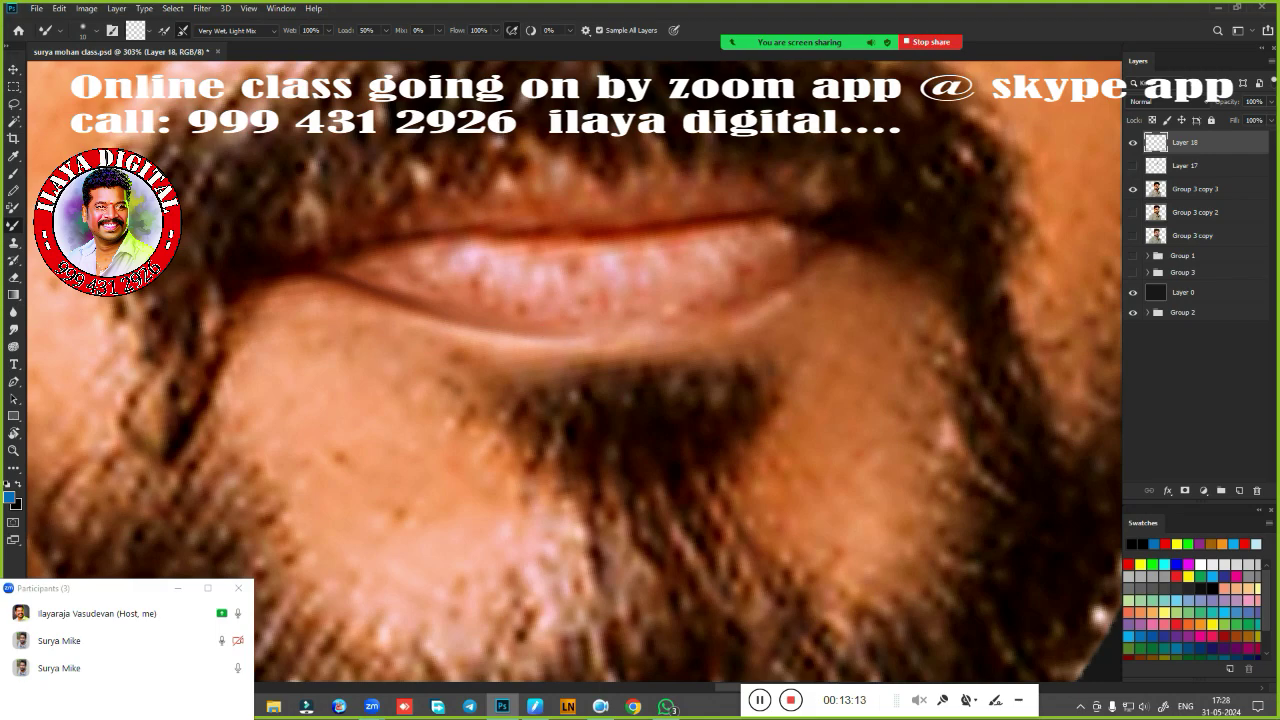
pyautogui.moveTo(732, 313); pyautogui.dragTo(590, 334)
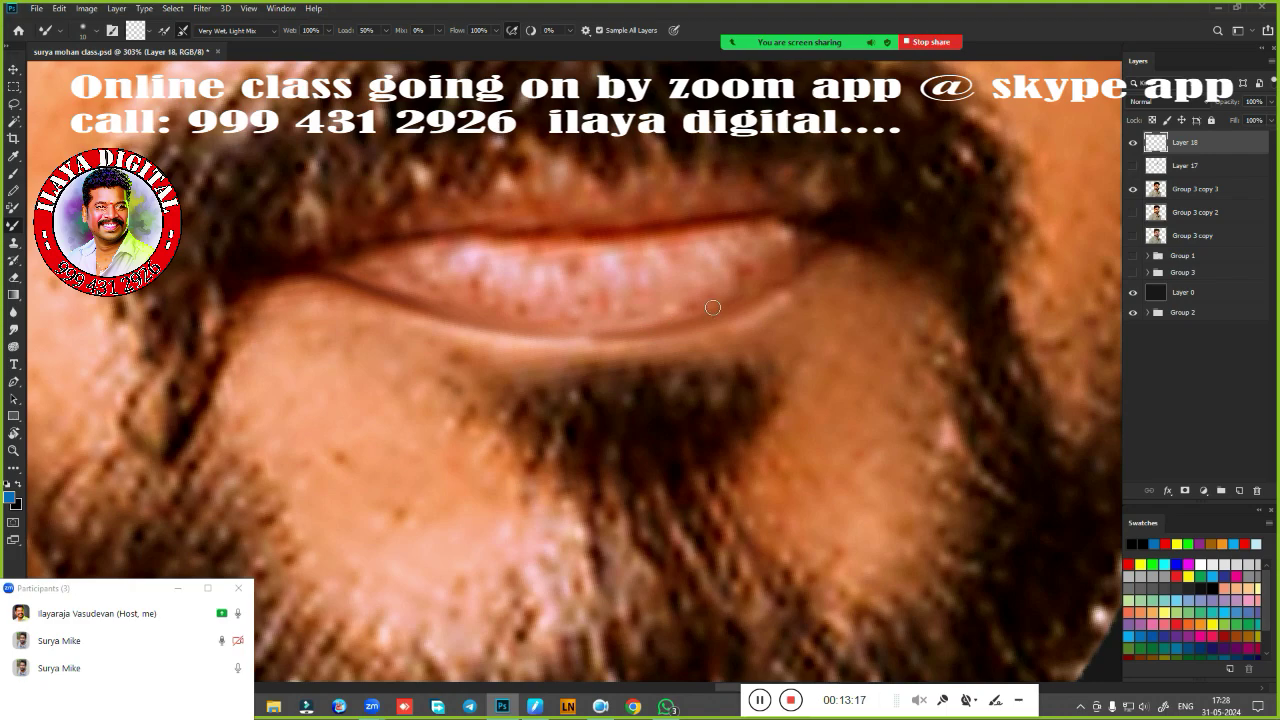
pyautogui.moveTo(736, 300); pyautogui.dragTo(565, 333)
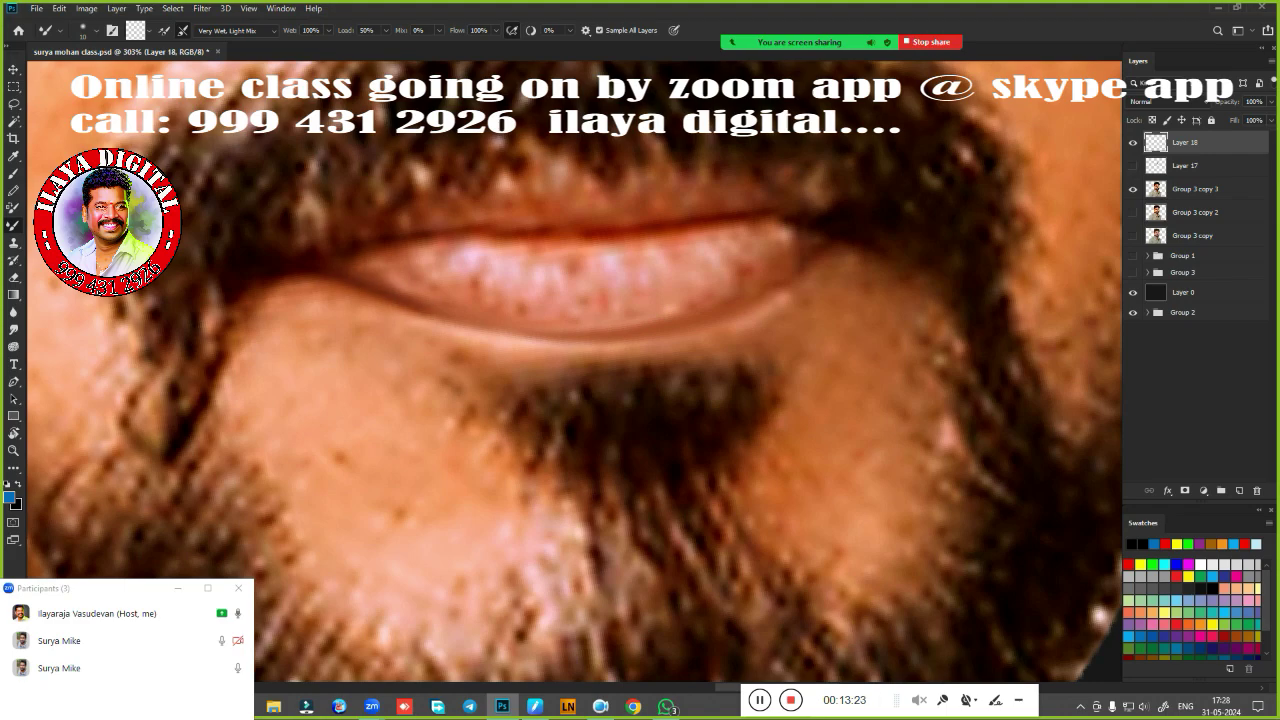
pyautogui.moveTo(366, 286); pyautogui.dragTo(472, 320)
pyautogui.moveTo(366, 286); pyautogui.dragTo(591, 338)
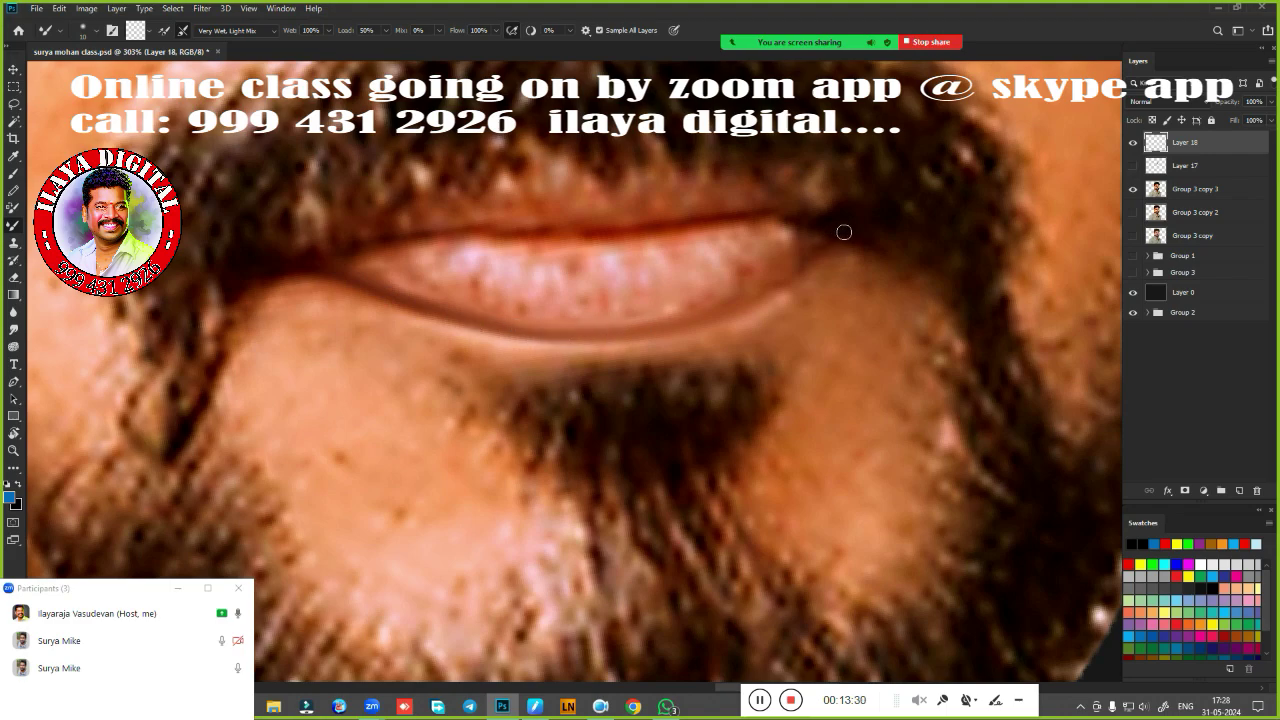
pyautogui.moveTo(844, 232)
pyautogui.mouseDown()
pyautogui.moveTo(711, 319)
pyautogui.moveTo(597, 339)
pyautogui.mouseUp()
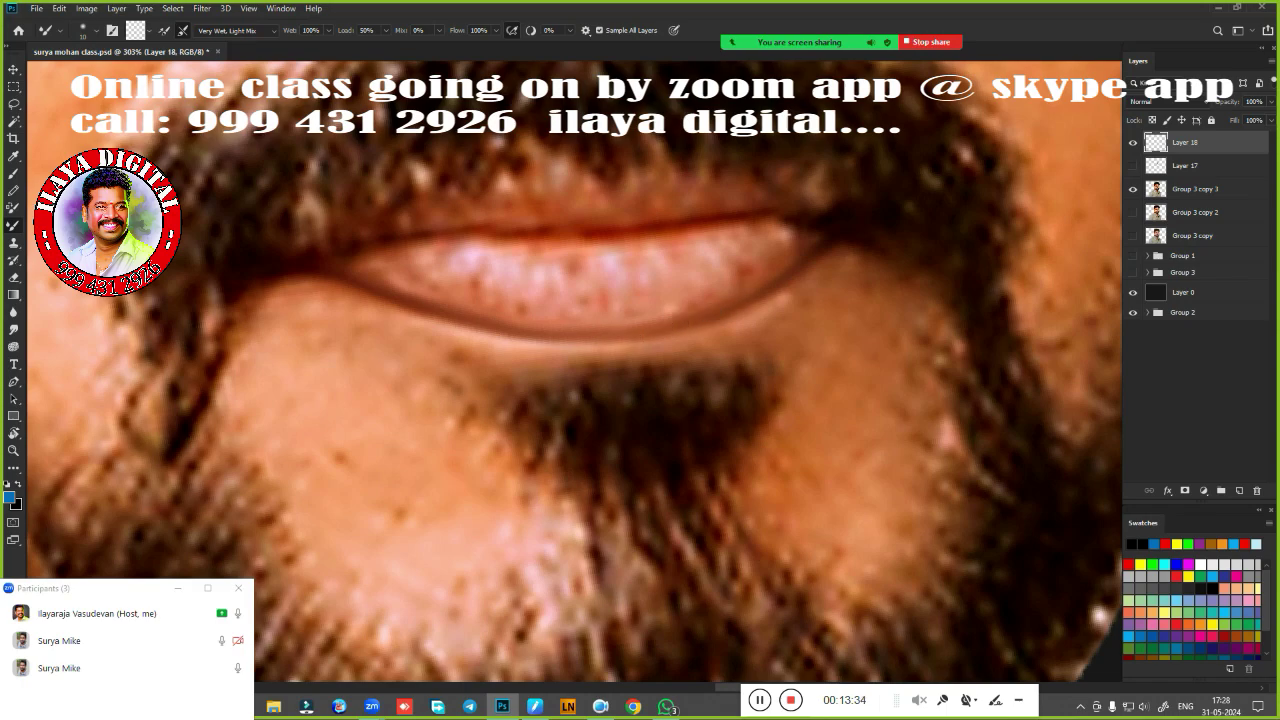
# Deepen the lip-corner shadow and adjust darker and lighter spots along the lower-lip line.
pyautogui.moveTo(829, 238); pyautogui.dragTo(796, 266)
pyautogui.moveTo(713, 318); pyautogui.dragTo(640, 338)
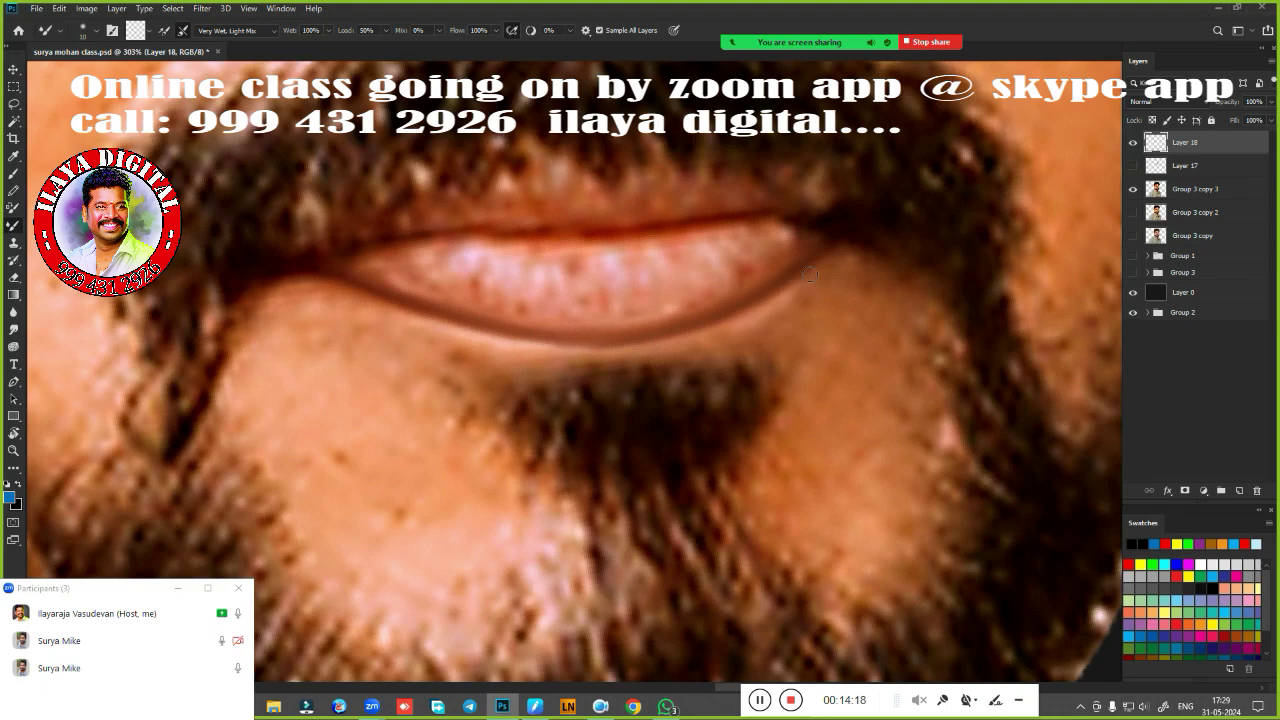
pyautogui.moveTo(810, 274); pyautogui.dragTo(846, 242)
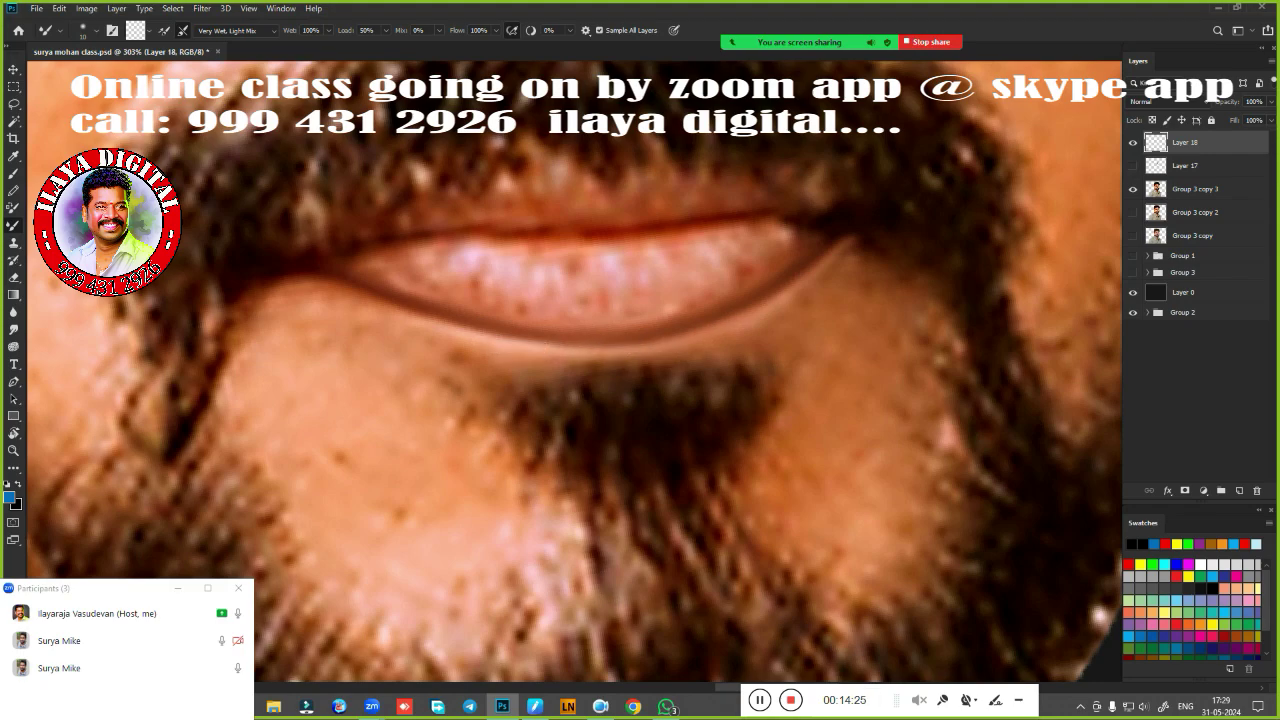
pyautogui.moveTo(440, 320)
pyautogui.mouseDown()
pyautogui.moveTo(313, 279)
pyautogui.moveTo(281, 283)
pyautogui.mouseUp()
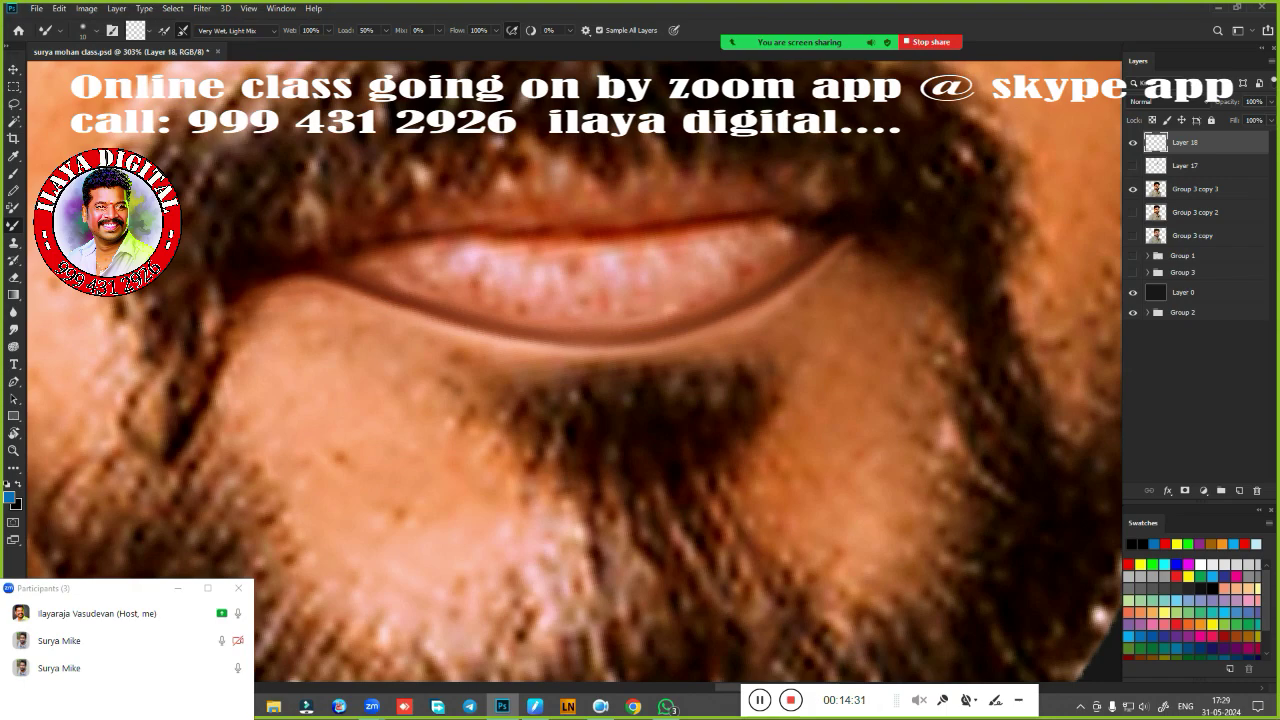
# Make Layer 17 visible again and zoom in on the lips and chin.
pyautogui.click(1133, 165)
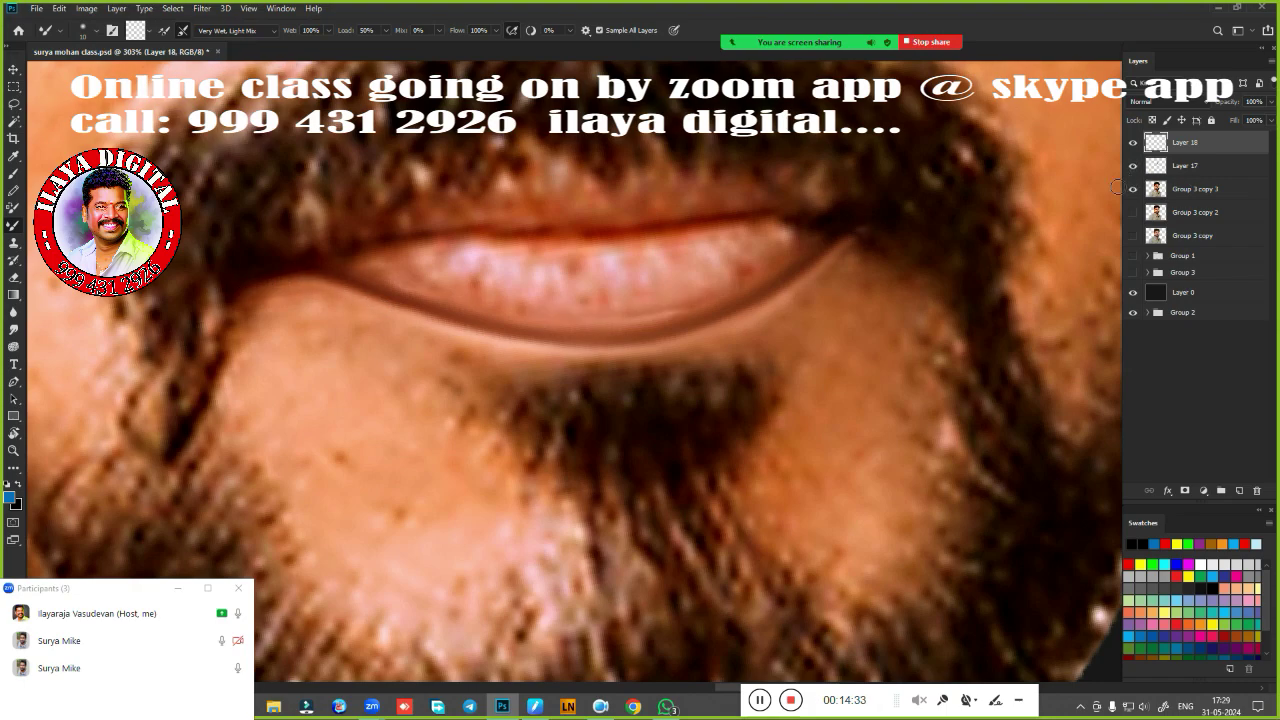
pyautogui.scroll(-5, 681, 400)
pyautogui.scroll(3, 681, 400)
pyautogui.scroll(2, 681, 380)
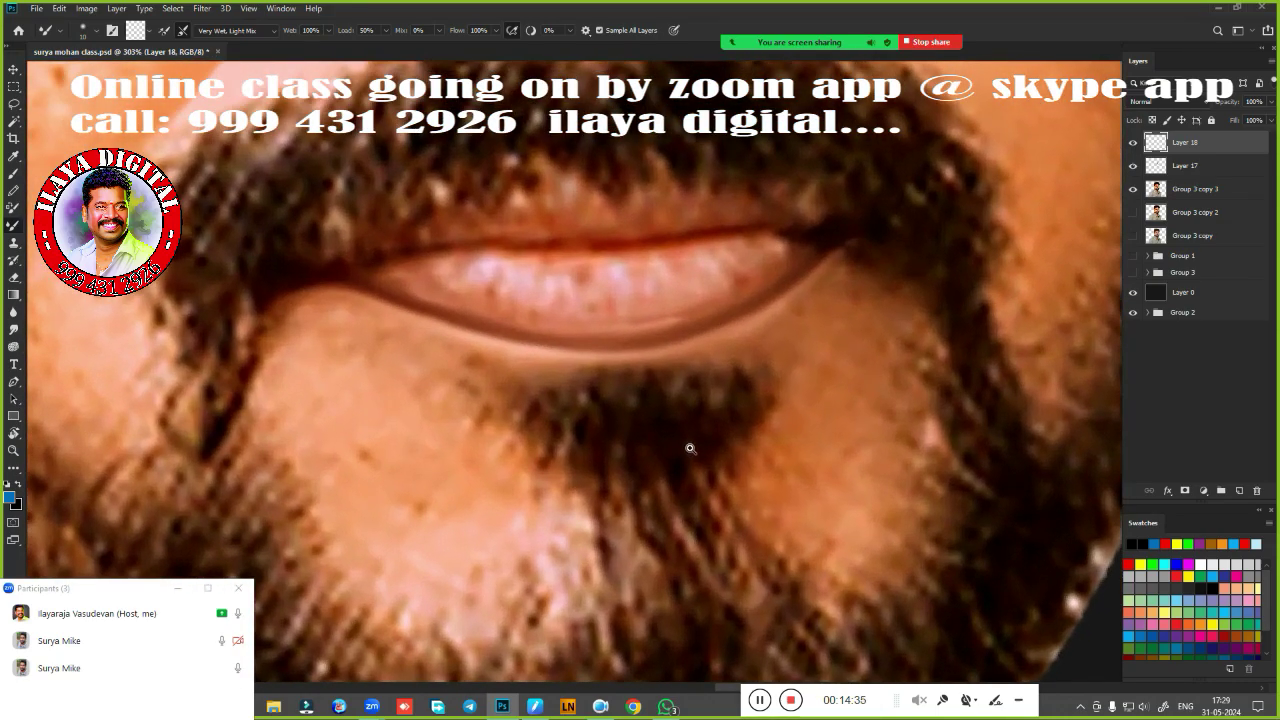
pyautogui.scroll(2, 686, 403)
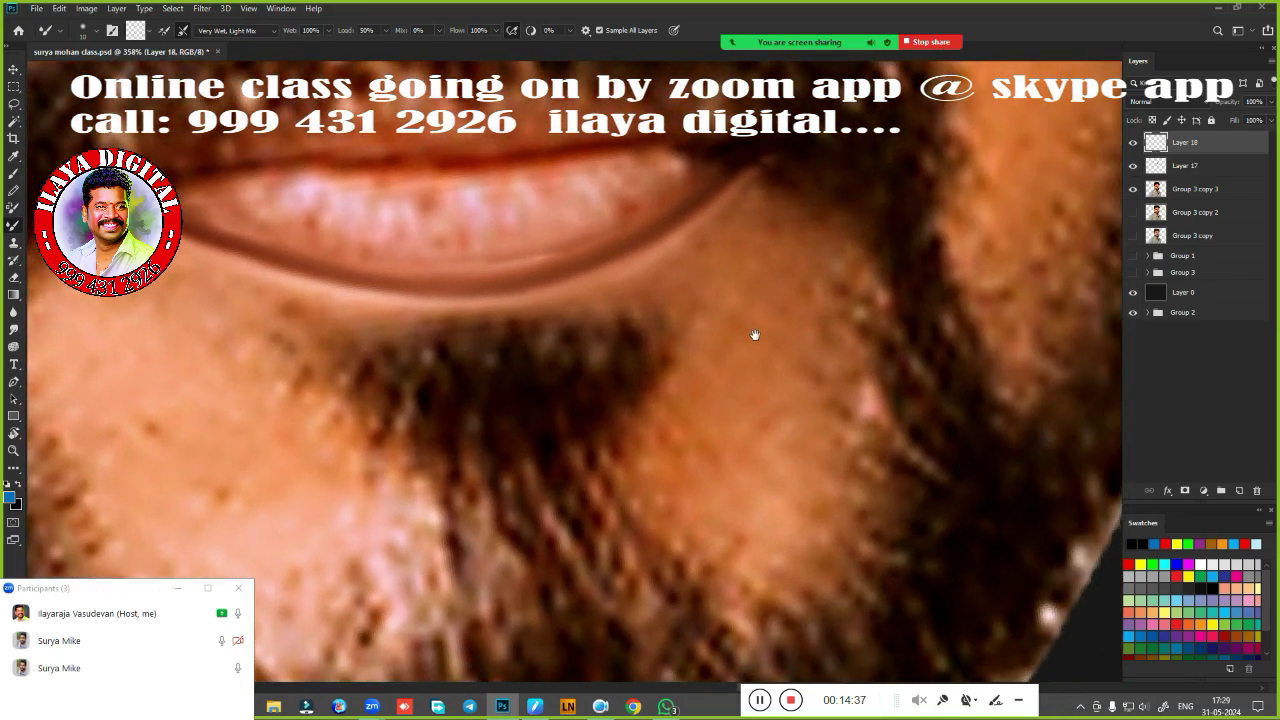
pyautogui.moveTo(686, 403); pyautogui.dragTo(718, 351)
# Smudge the skin under the lower lip smooth and blend it into the beard edge.
pyautogui.press('r')
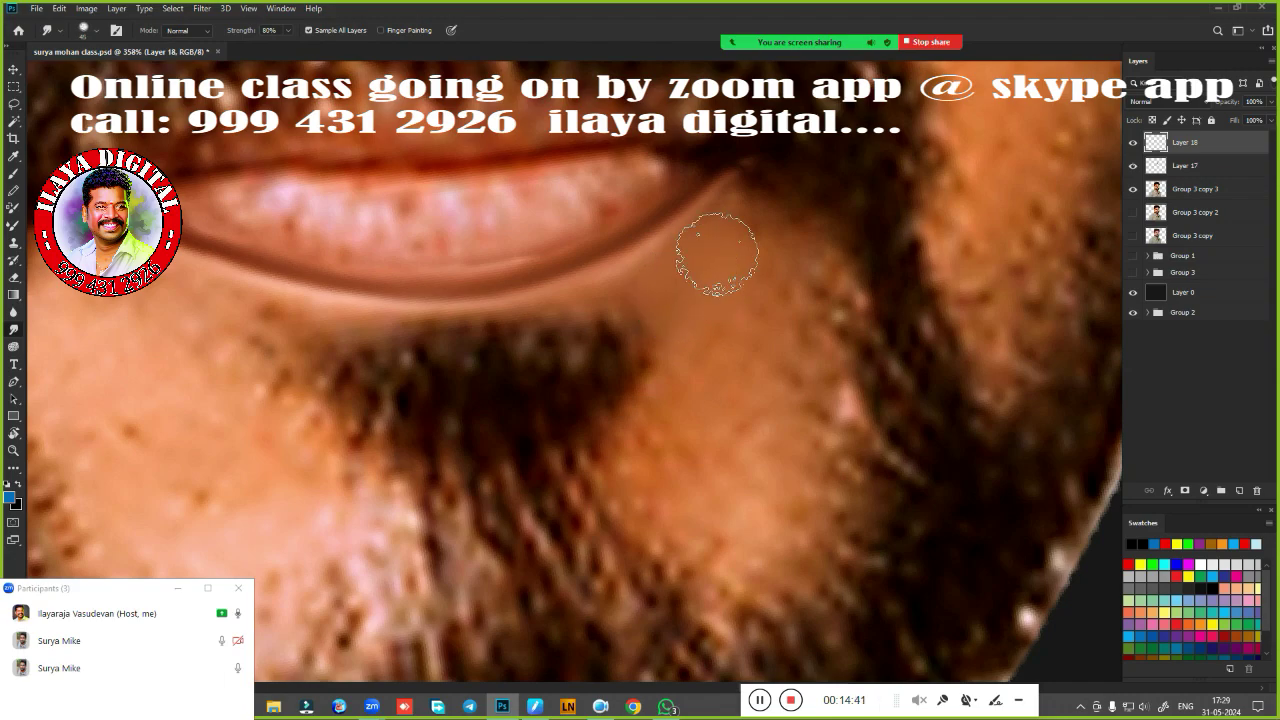
pyautogui.moveTo(716, 254)
pyautogui.mouseDown()
pyautogui.moveTo(695, 256)
pyautogui.moveTo(777, 202)
pyautogui.mouseUp()
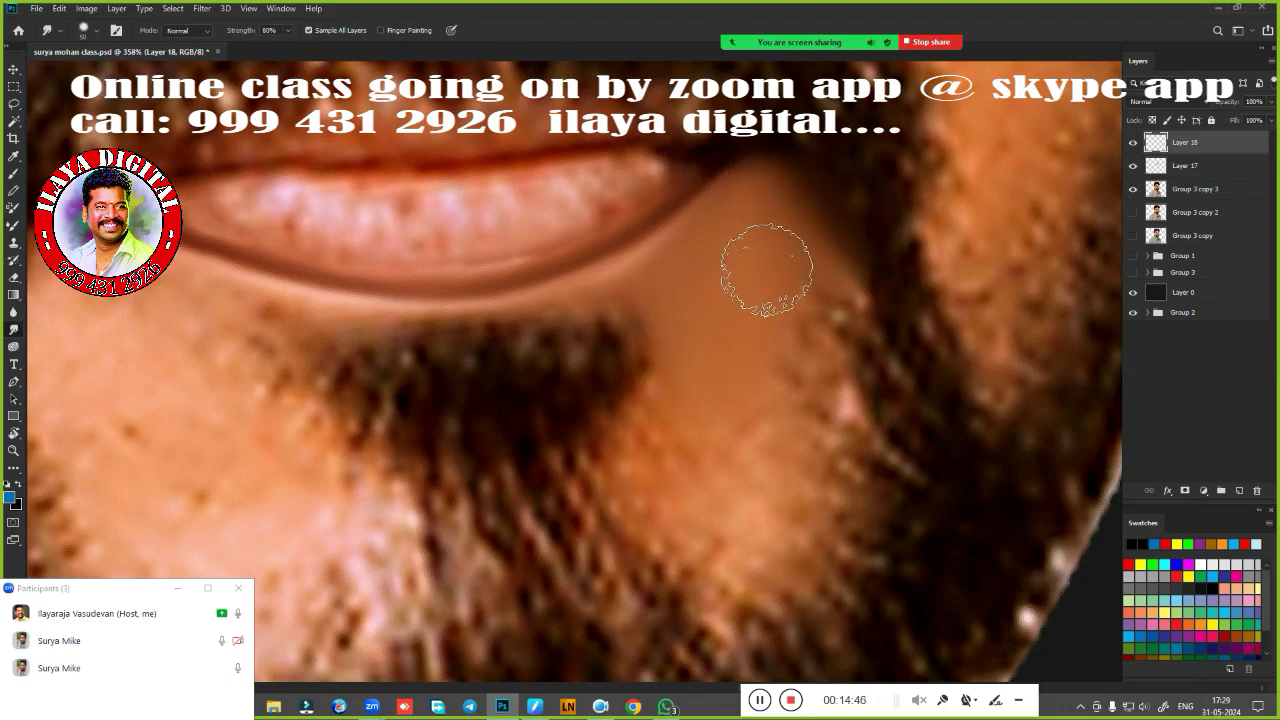
pyautogui.moveTo(767, 269)
pyautogui.mouseDown()
pyautogui.moveTo(800, 337)
pyautogui.moveTo(820, 271)
pyautogui.mouseUp()
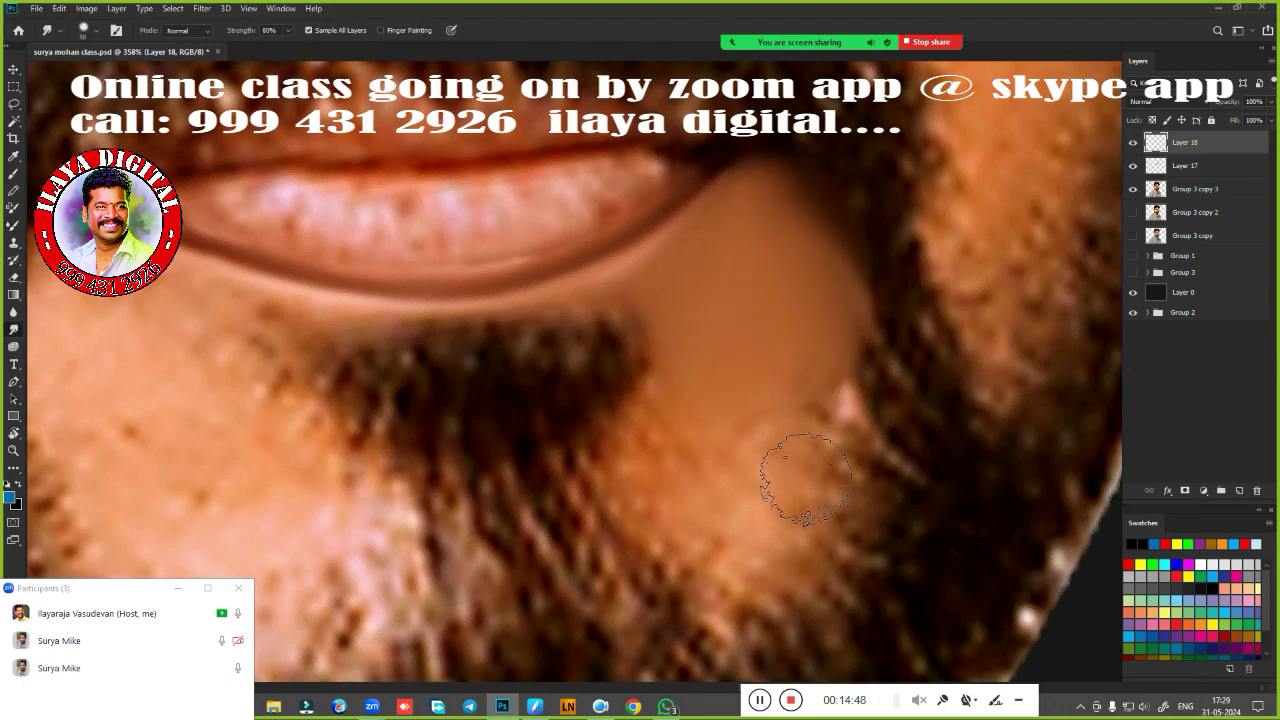
pyautogui.moveTo(805, 478)
pyautogui.mouseDown()
pyautogui.moveTo(686, 443)
pyautogui.moveTo(686, 414)
pyautogui.moveTo(694, 514)
pyautogui.moveTo(727, 517)
pyautogui.moveTo(809, 386)
pyautogui.moveTo(806, 349)
pyautogui.moveTo(809, 423)
pyautogui.moveTo(822, 362)
pyautogui.moveTo(846, 394)
pyautogui.moveTo(809, 514)
pyautogui.moveTo(766, 534)
pyautogui.moveTo(660, 488)
pyautogui.moveTo(786, 451)
pyautogui.moveTo(746, 380)
pyautogui.moveTo(777, 354)
pyautogui.moveTo(774, 405)
pyautogui.mouseUp()
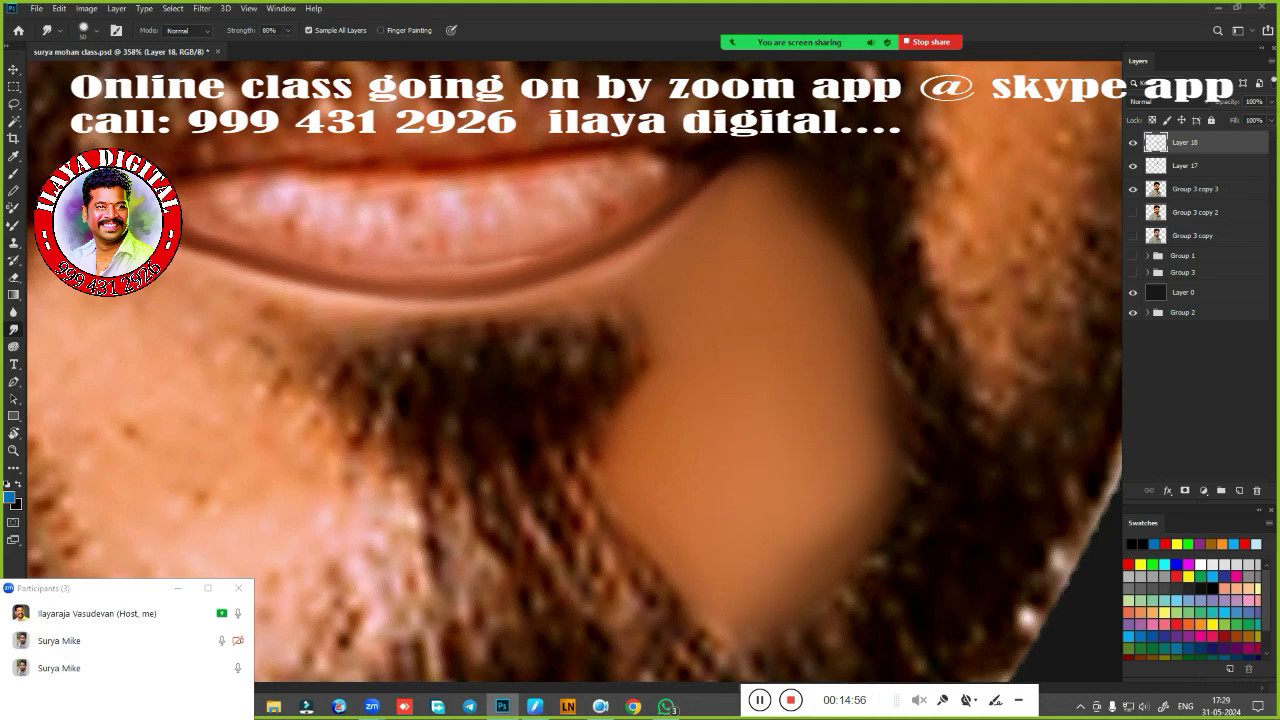
pyautogui.moveTo(800, 214)
pyautogui.mouseDown()
pyautogui.moveTo(894, 423)
pyautogui.moveTo(838, 481)
pyautogui.mouseUp()
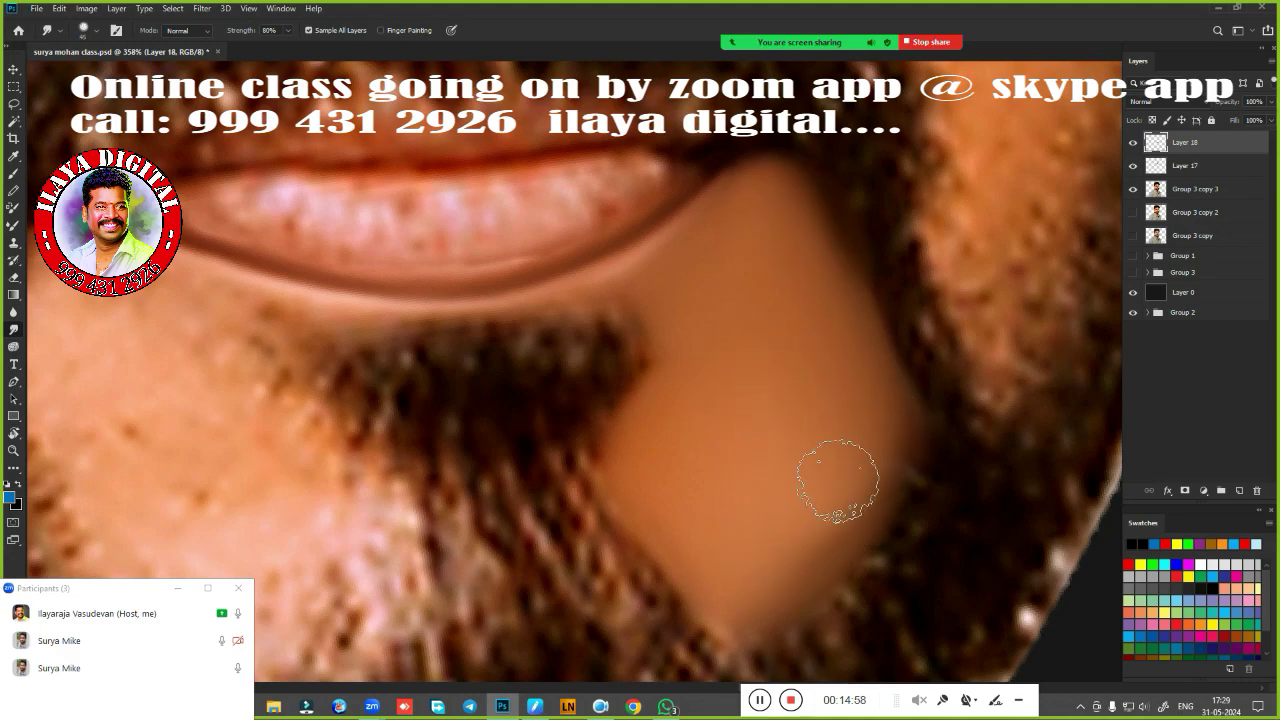
pyautogui.moveTo(469, 478)
pyautogui.mouseDown()
pyautogui.moveTo(639, 483)
pyautogui.moveTo(734, 423)
pyautogui.moveTo(646, 380)
pyautogui.mouseUp()
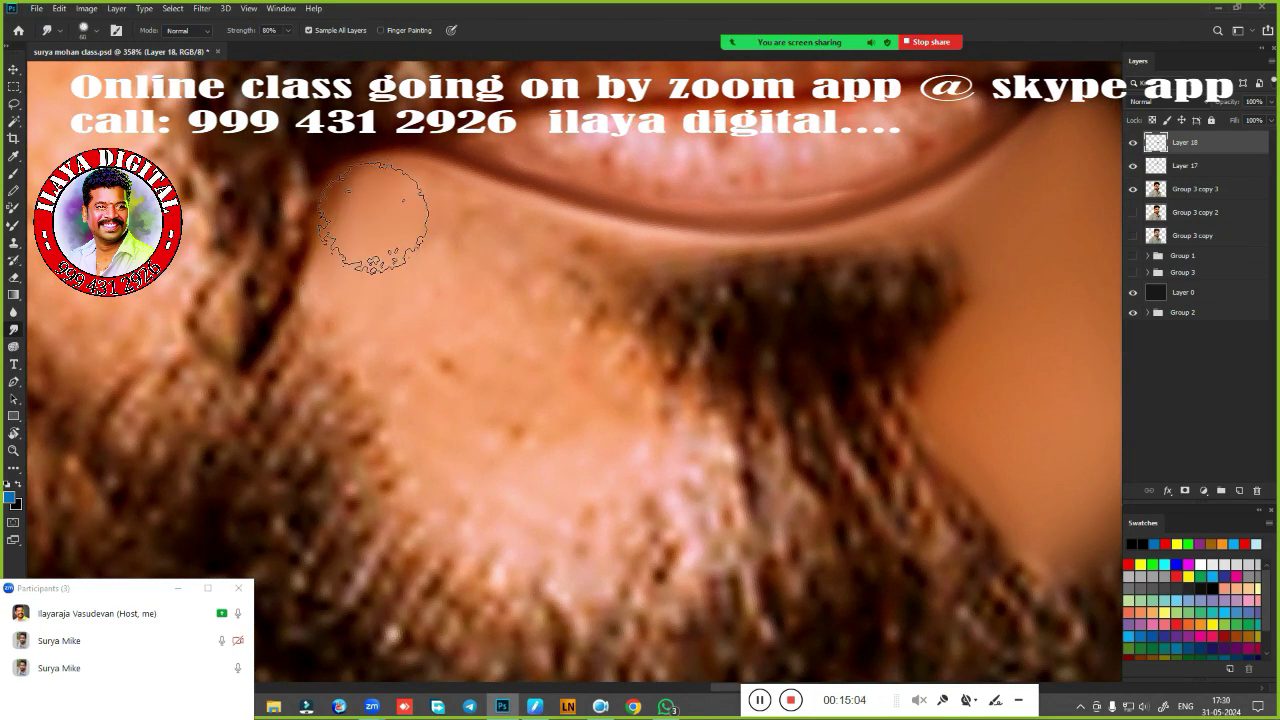
pyautogui.moveTo(373, 215); pyautogui.dragTo(560, 266)
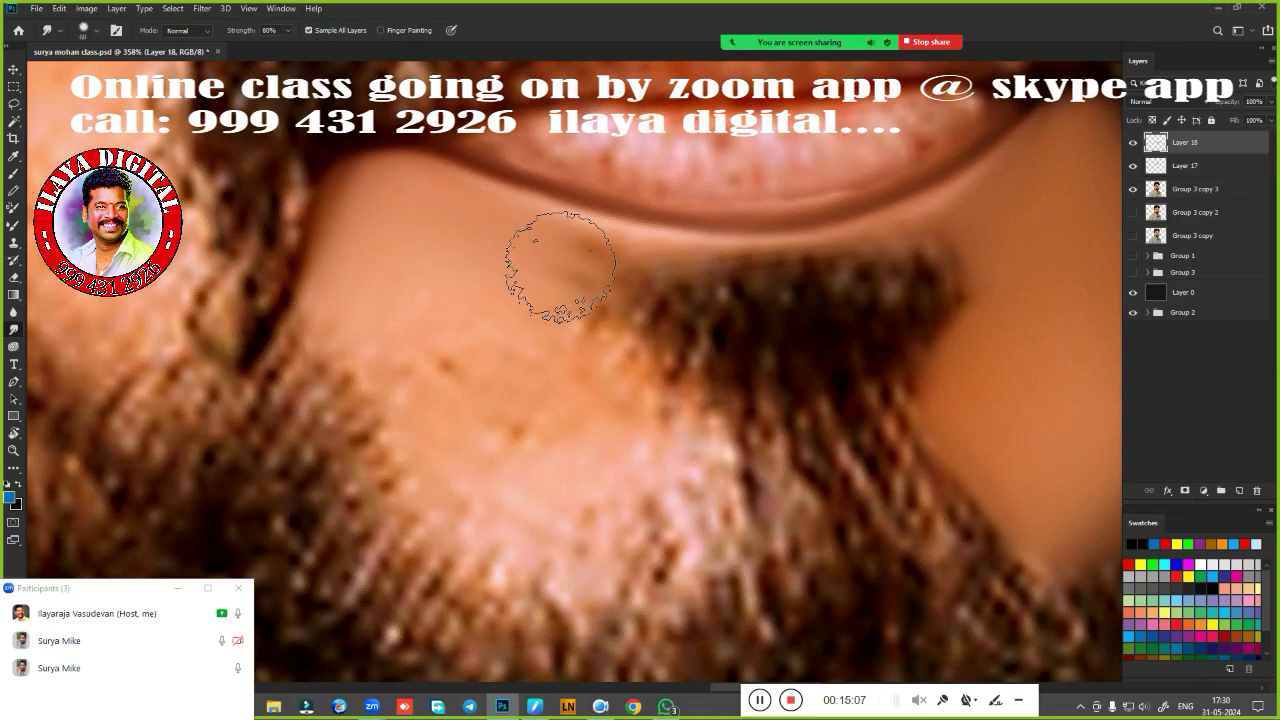
pyautogui.moveTo(423, 214)
pyautogui.mouseDown()
pyautogui.moveTo(578, 313)
pyautogui.moveTo(395, 405)
pyautogui.moveTo(386, 271)
pyautogui.moveTo(630, 455)
pyautogui.moveTo(566, 421)
pyautogui.moveTo(614, 514)
pyautogui.moveTo(517, 333)
pyautogui.mouseUp()
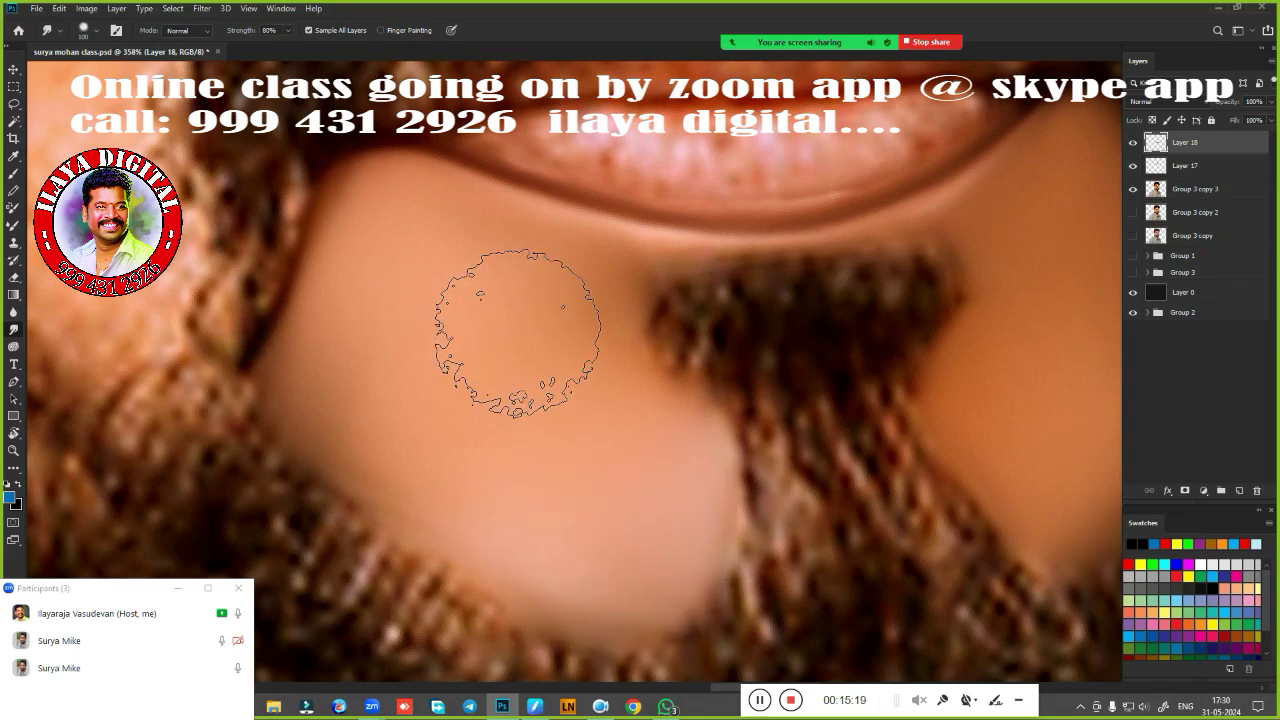
pyautogui.scroll(-5, 686, 471)
# Erase Layer 18's chin patch at the right chin, beside the goatee and along its left edge.
pyautogui.moveTo(714, 466); pyautogui.dragTo(506, 427)
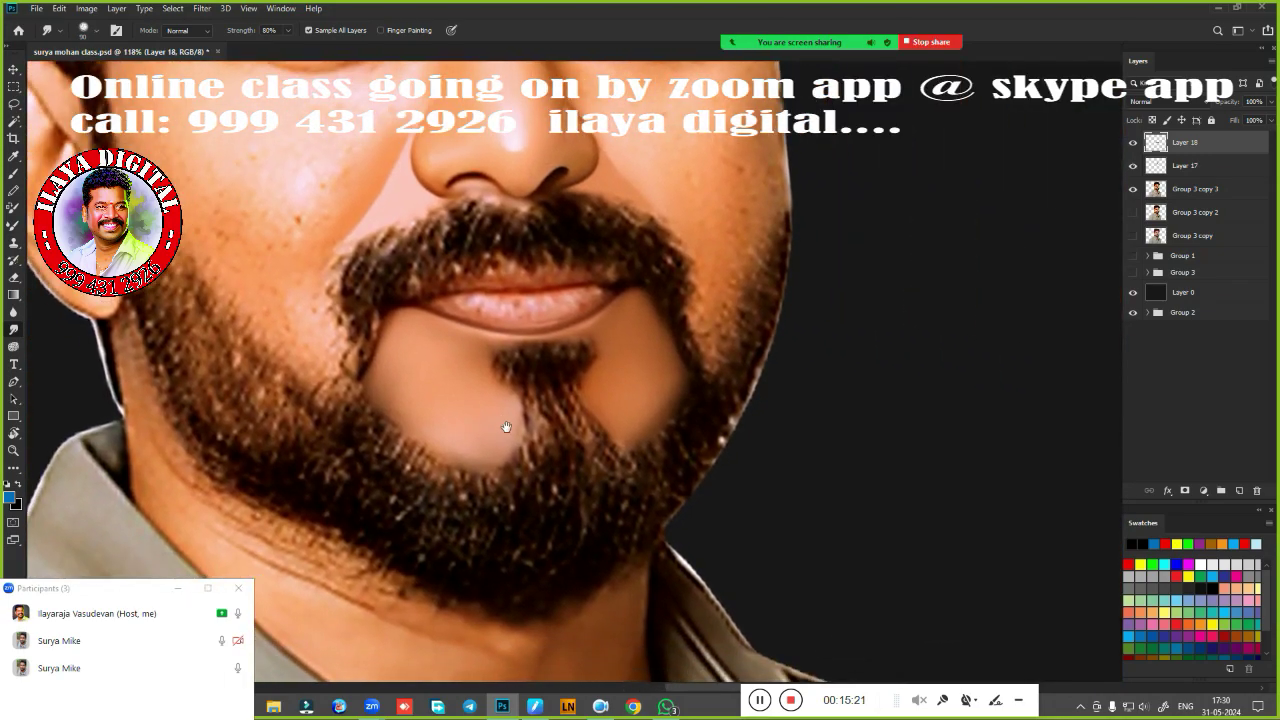
pyautogui.scroll(2, 620, 472)
pyautogui.press('e')
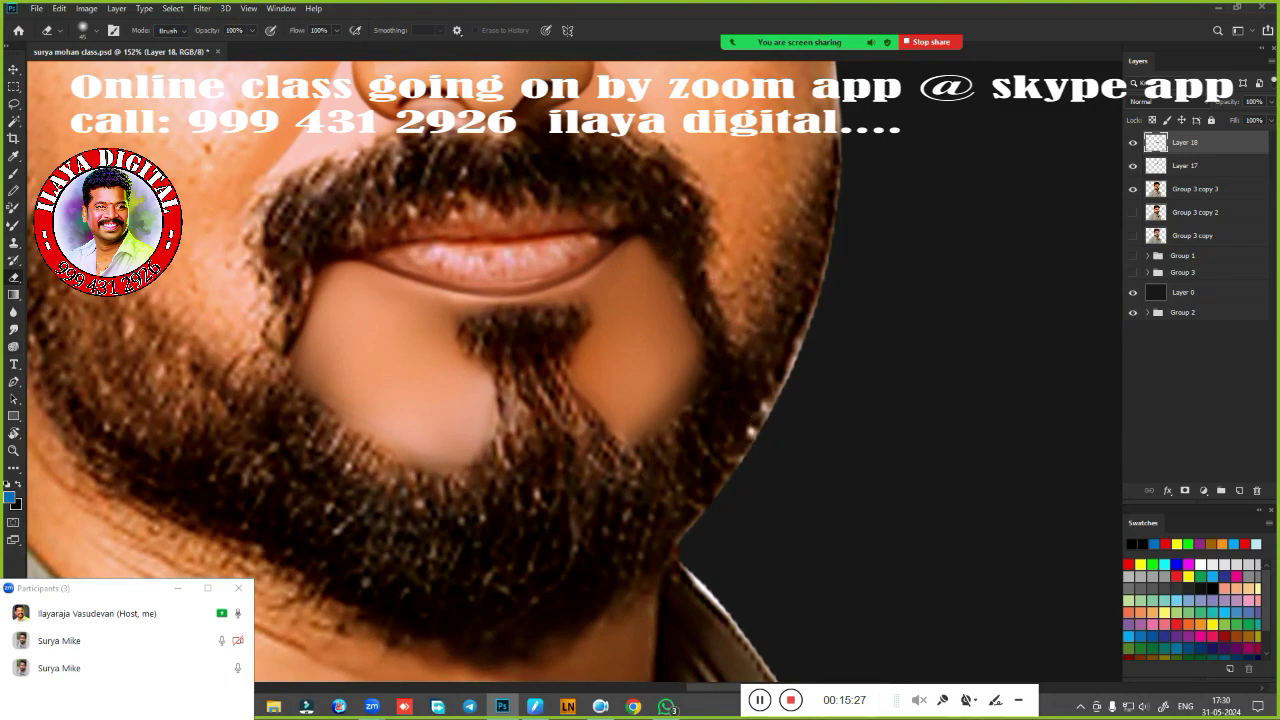
pyautogui.moveTo(705, 371); pyautogui.dragTo(672, 430)
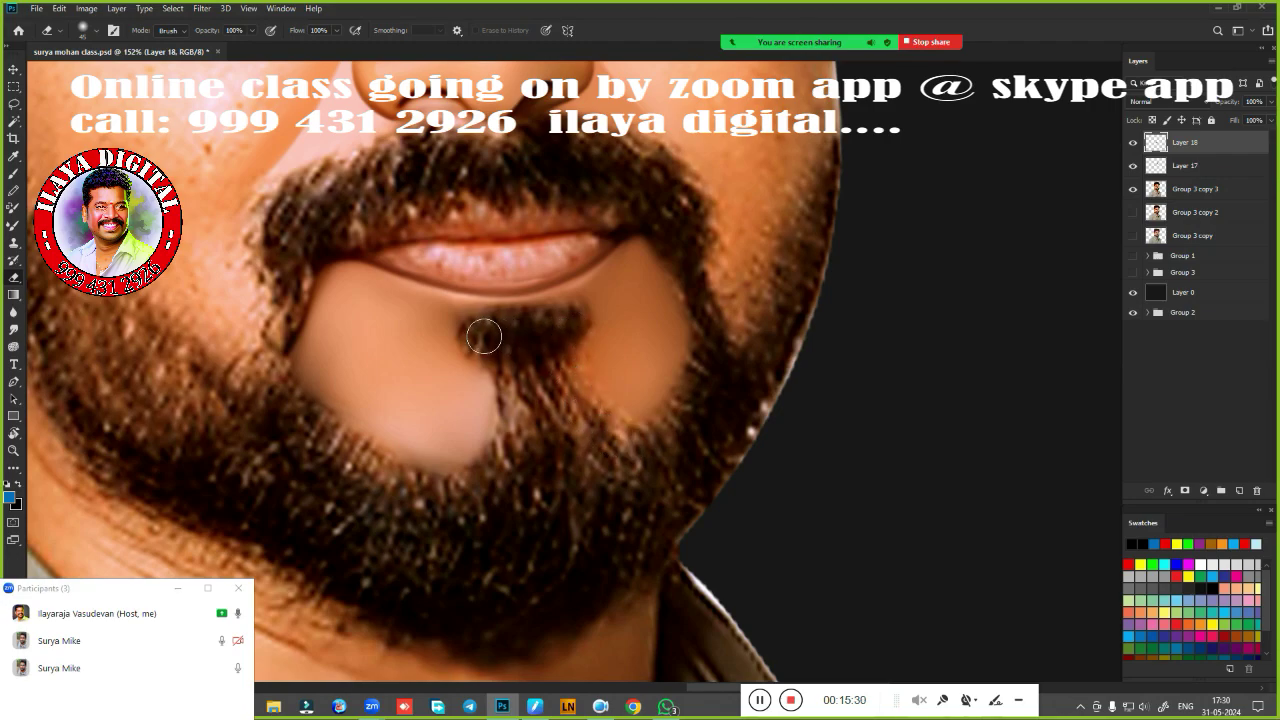
pyautogui.moveTo(484, 338); pyautogui.dragTo(490, 410)
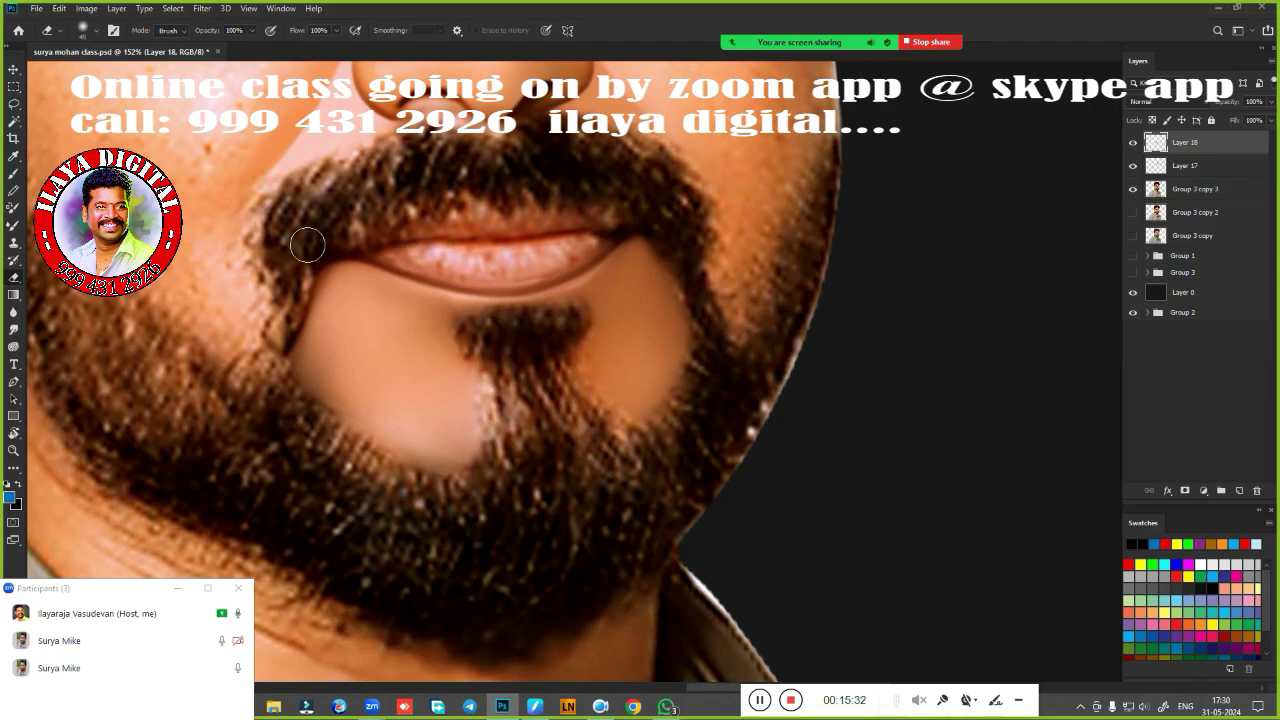
pyautogui.moveTo(306, 240)
pyautogui.mouseDown()
pyautogui.moveTo(280, 395)
pyautogui.moveTo(430, 462)
pyautogui.moveTo(500, 455)
pyautogui.mouseUp()
pyautogui.hotkey('ctrl', '0')
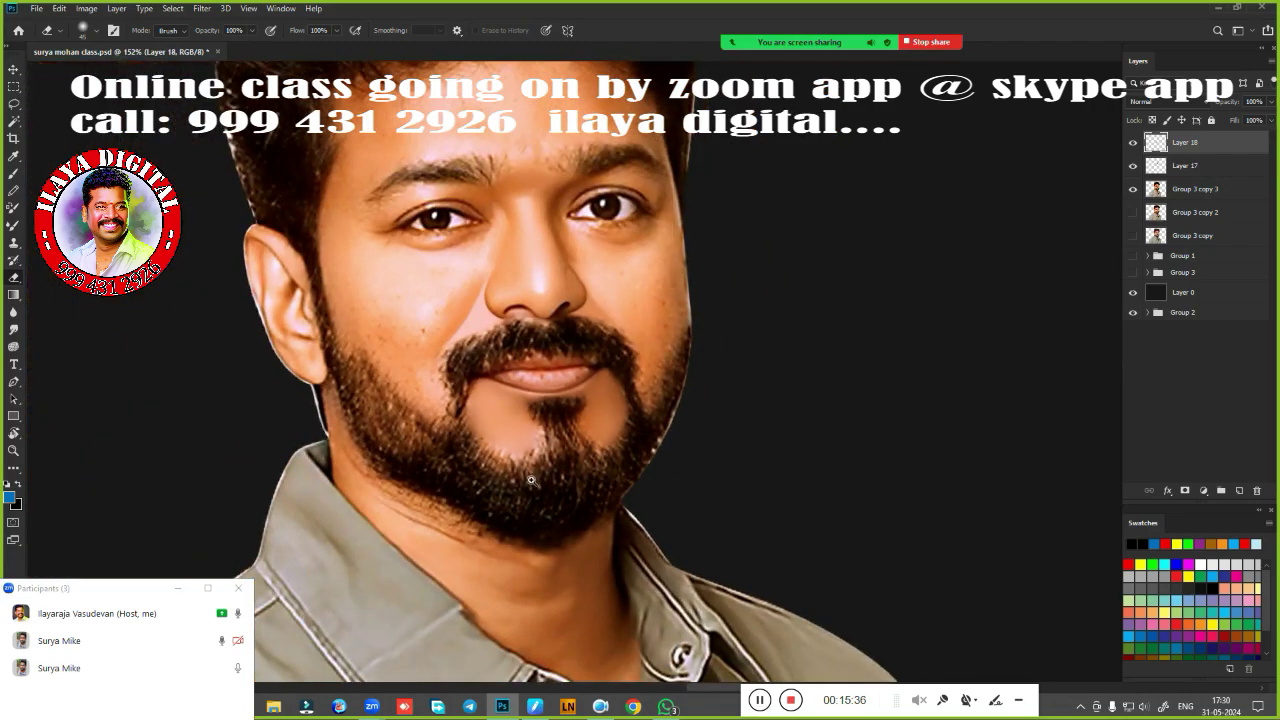
pyautogui.scroll(3, 620, 357)
pyautogui.scroll(3, 696, 342)
pyautogui.scroll(2, 696, 342)
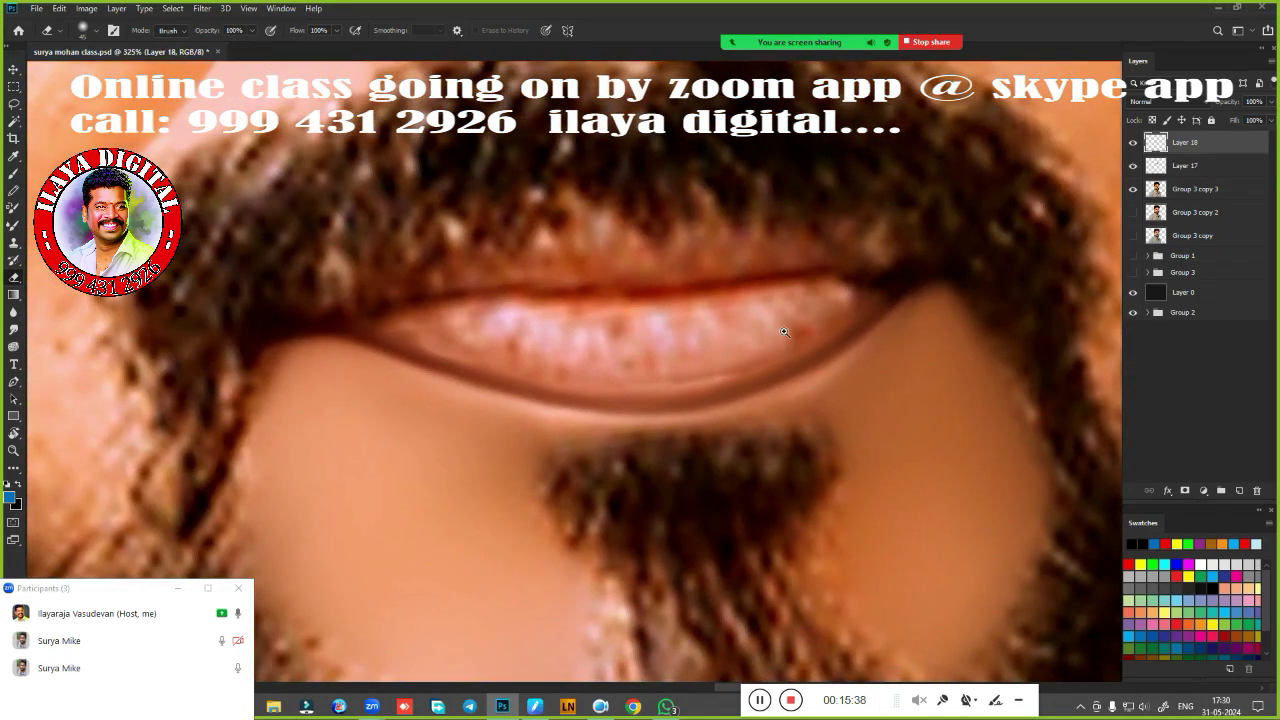
pyautogui.moveTo(696, 342); pyautogui.dragTo(820, 334)
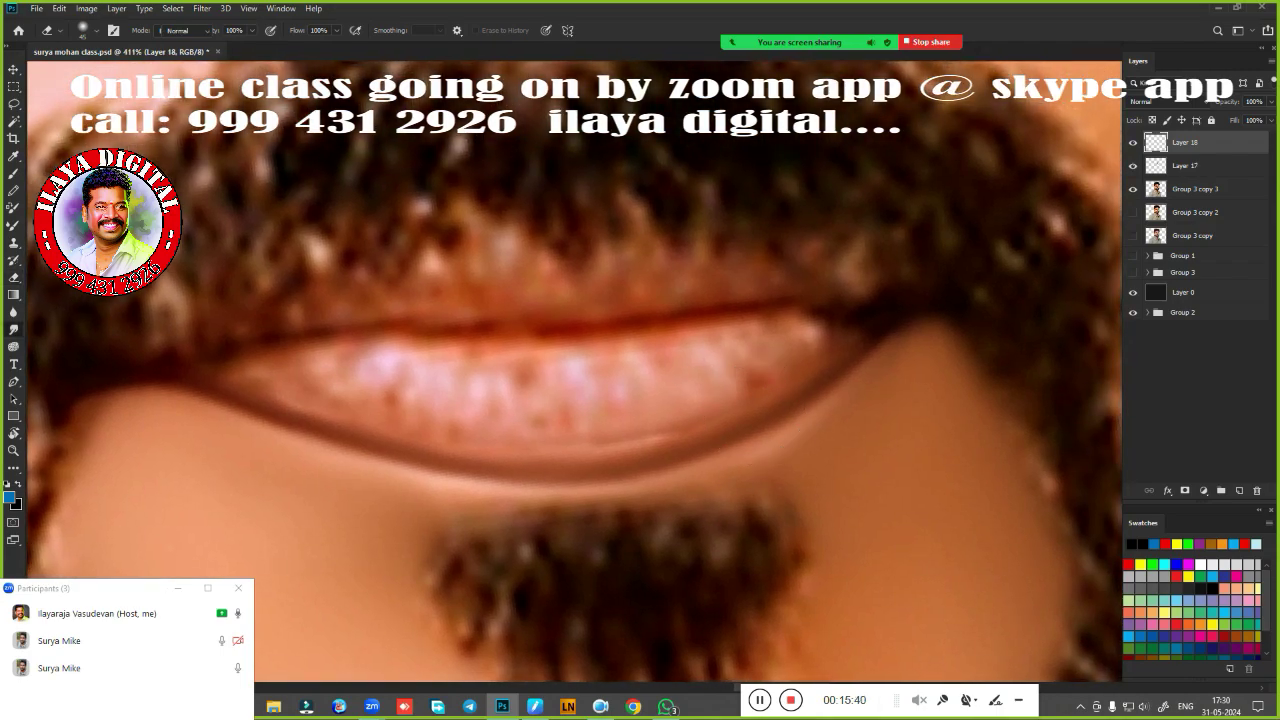
# Soften and brighten the teeth, then darken and smooth the upper lip line with the blending brush.
pyautogui.press('r')
pyautogui.scroll(-1, 760, 480)
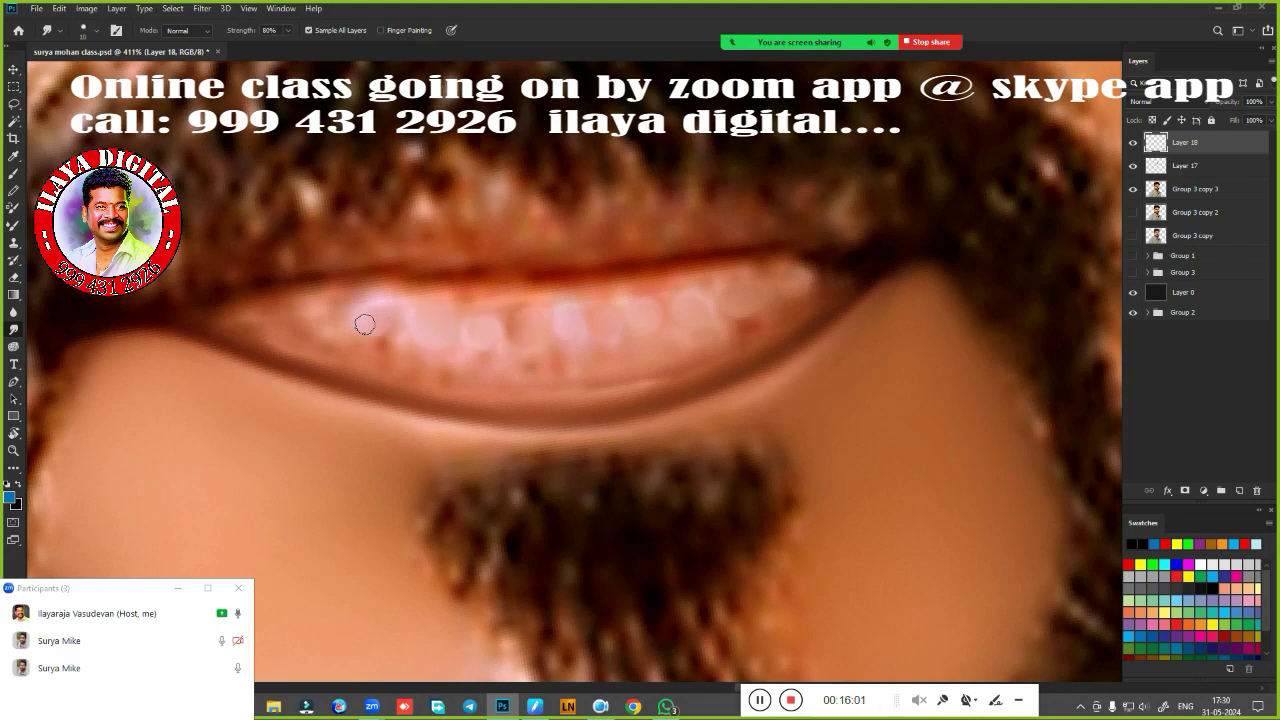
pyautogui.moveTo(381, 316); pyautogui.dragTo(386, 320)
pyautogui.press('b')
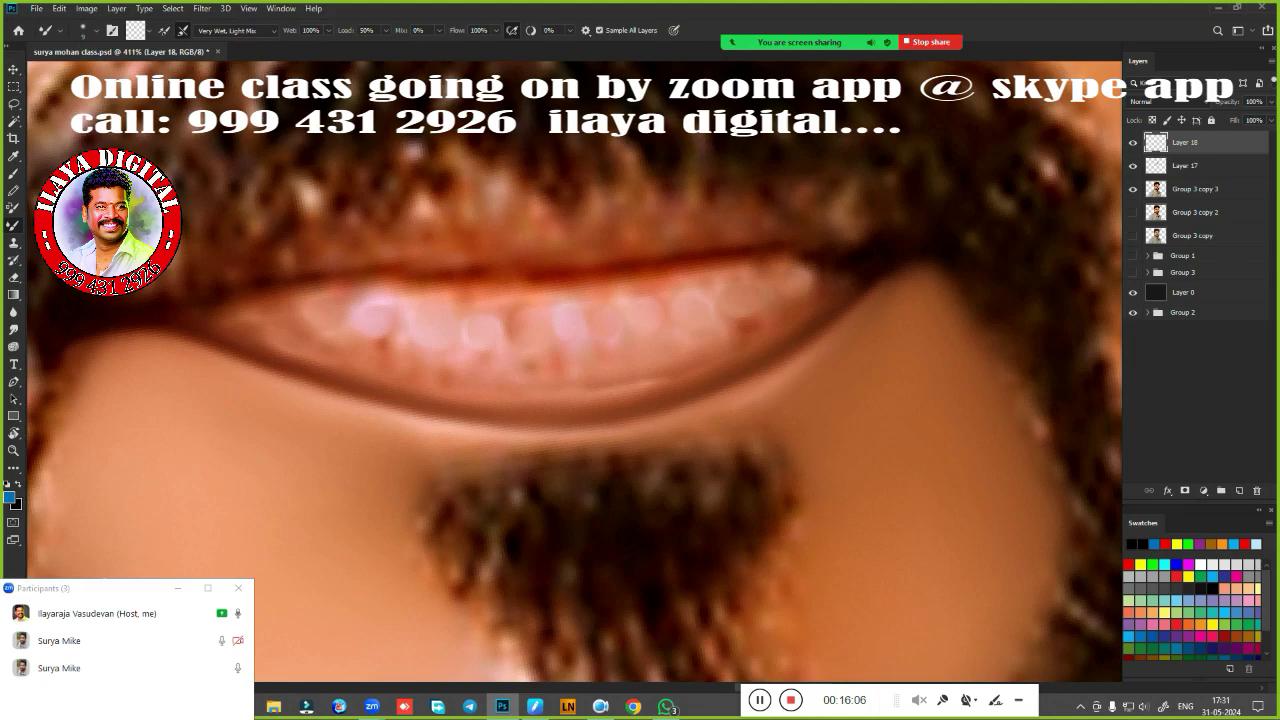
pyautogui.moveTo(341, 279)
pyautogui.mouseDown()
pyautogui.moveTo(463, 266)
pyautogui.moveTo(531, 277)
pyautogui.moveTo(450, 277)
pyautogui.mouseUp()
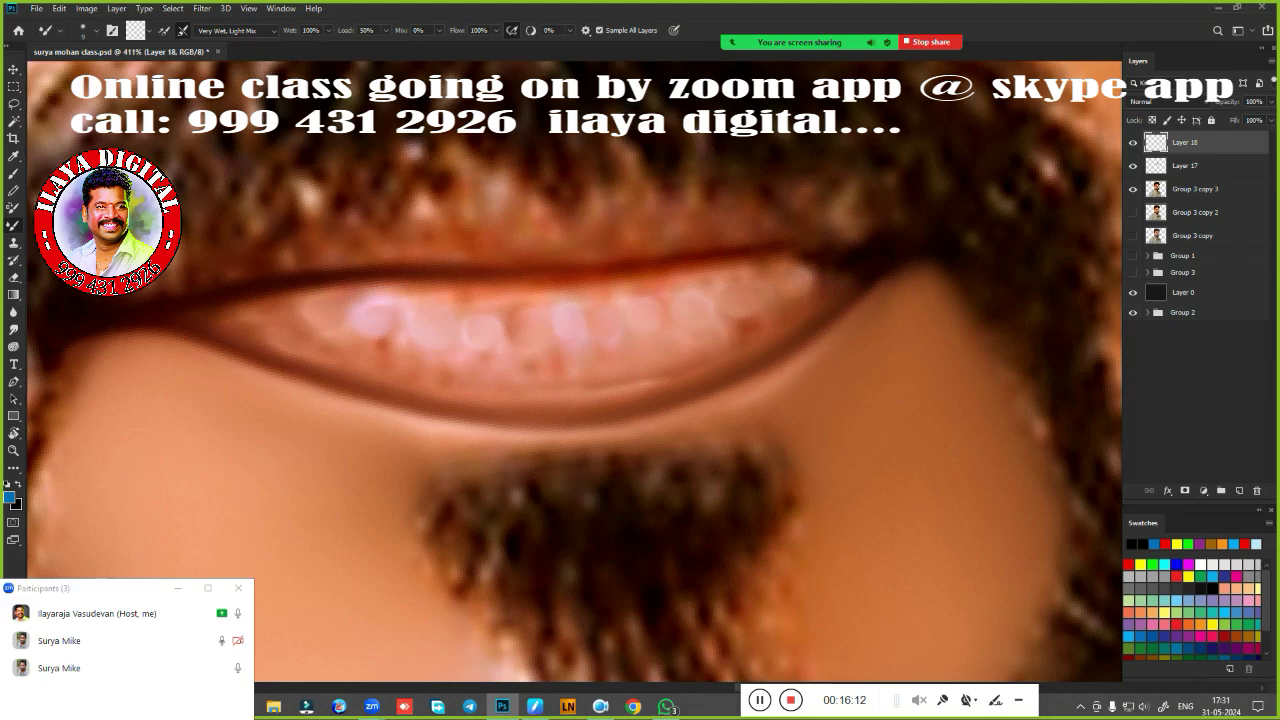
pyautogui.moveTo(772, 251); pyautogui.dragTo(617, 278)
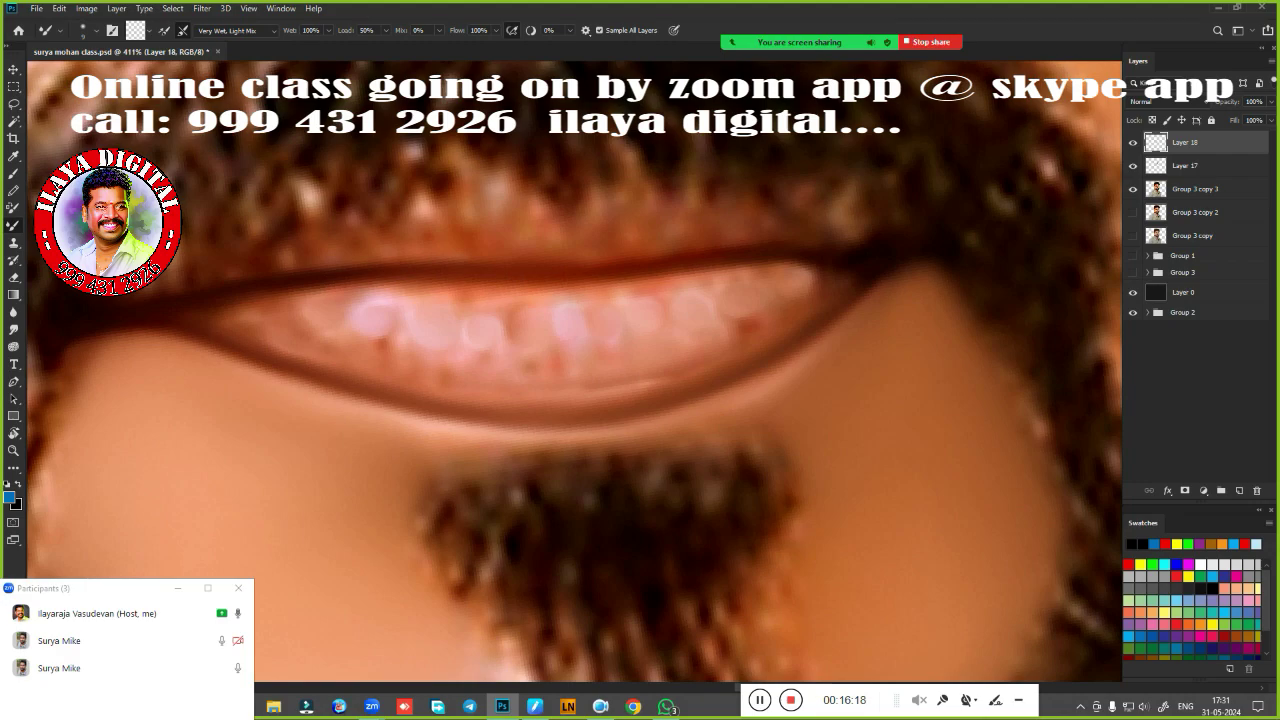
# Smudge both lip corners and the gaps between the upper teeth into soft, even highlights.
pyautogui.press('r')
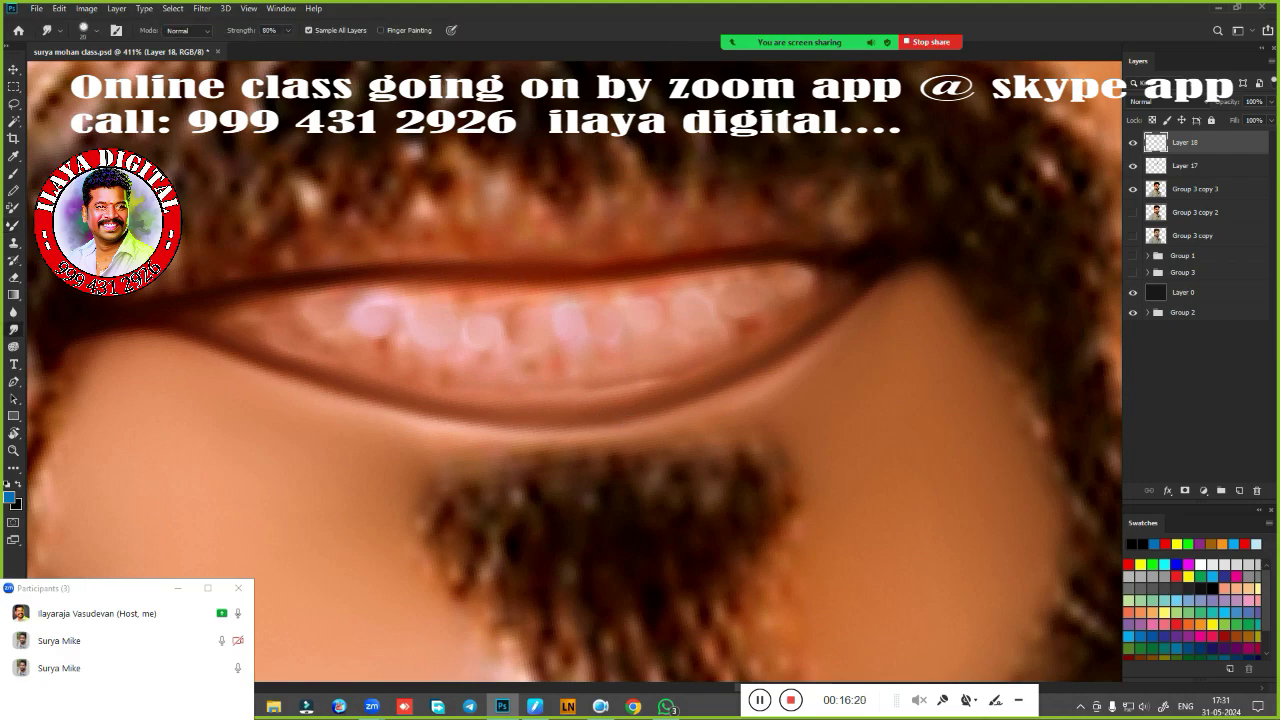
pyautogui.moveTo(229, 300)
pyautogui.mouseDown()
pyautogui.moveTo(337, 286)
pyautogui.moveTo(256, 298)
pyautogui.mouseUp()
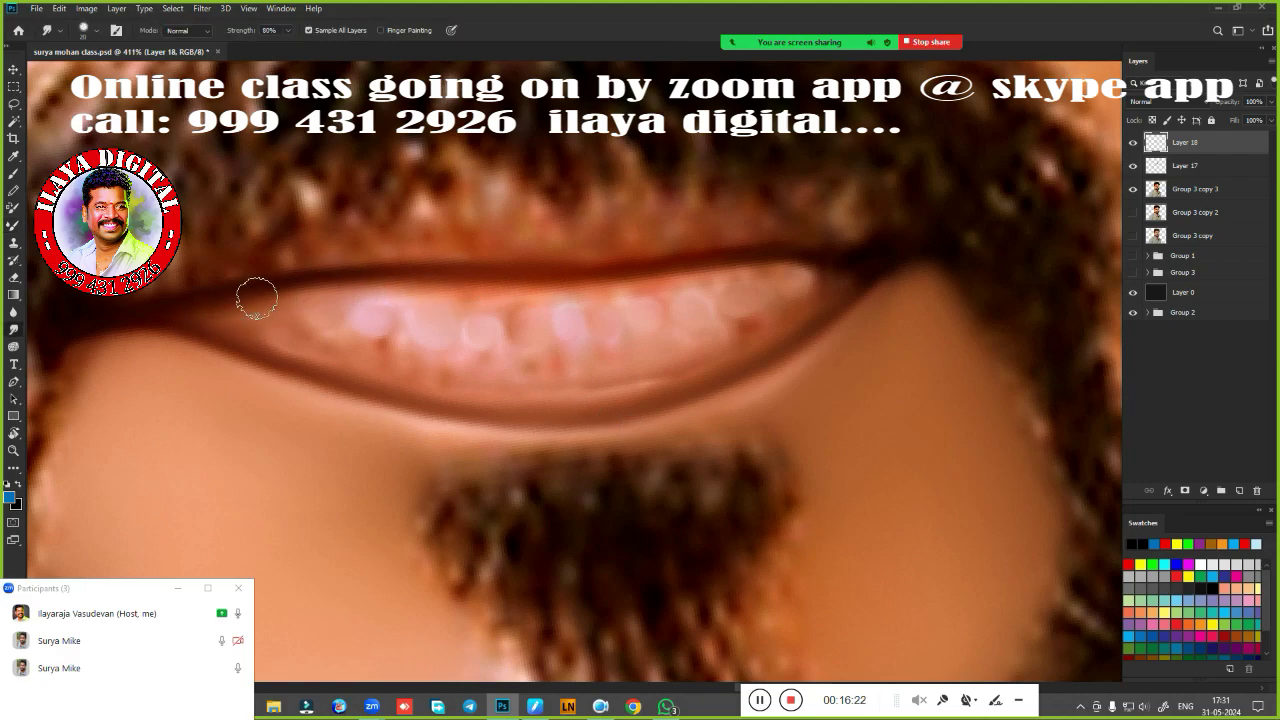
pyautogui.moveTo(636, 283)
pyautogui.mouseDown()
pyautogui.moveTo(857, 271)
pyautogui.moveTo(727, 281)
pyautogui.mouseUp()
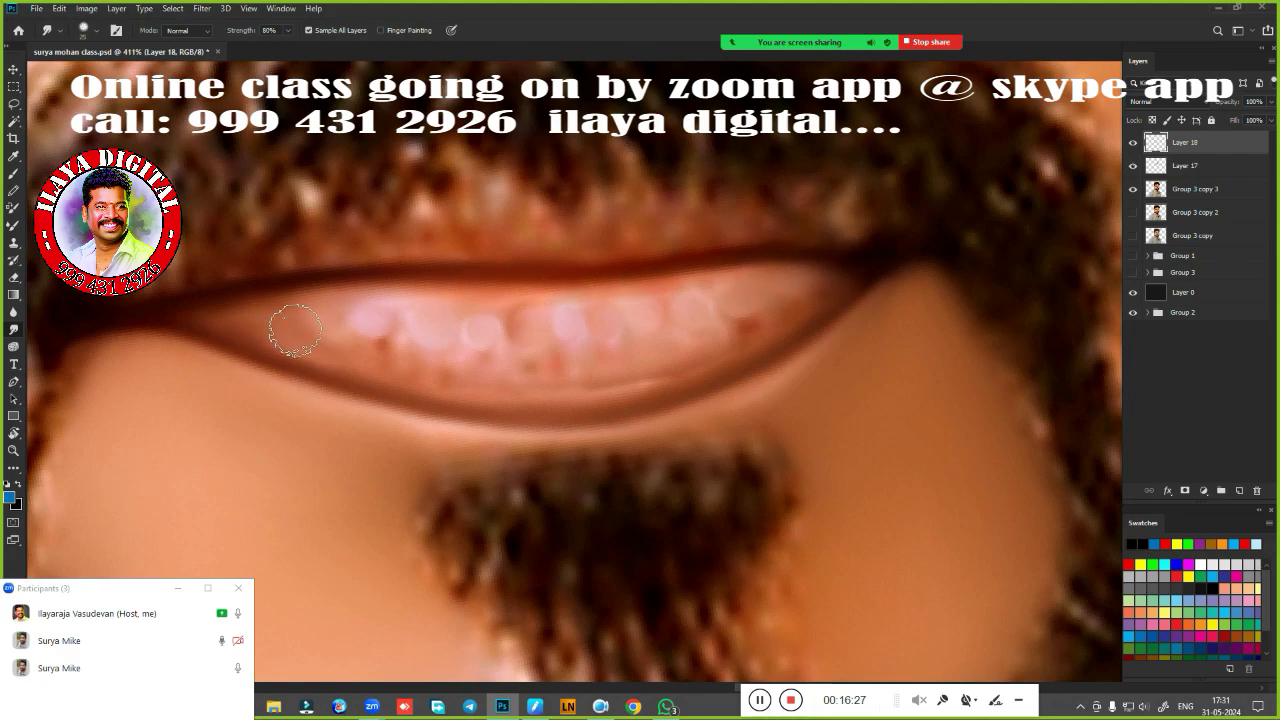
pyautogui.moveTo(286, 329)
pyautogui.mouseDown()
pyautogui.moveTo(243, 320)
pyautogui.moveTo(375, 355)
pyautogui.mouseUp()
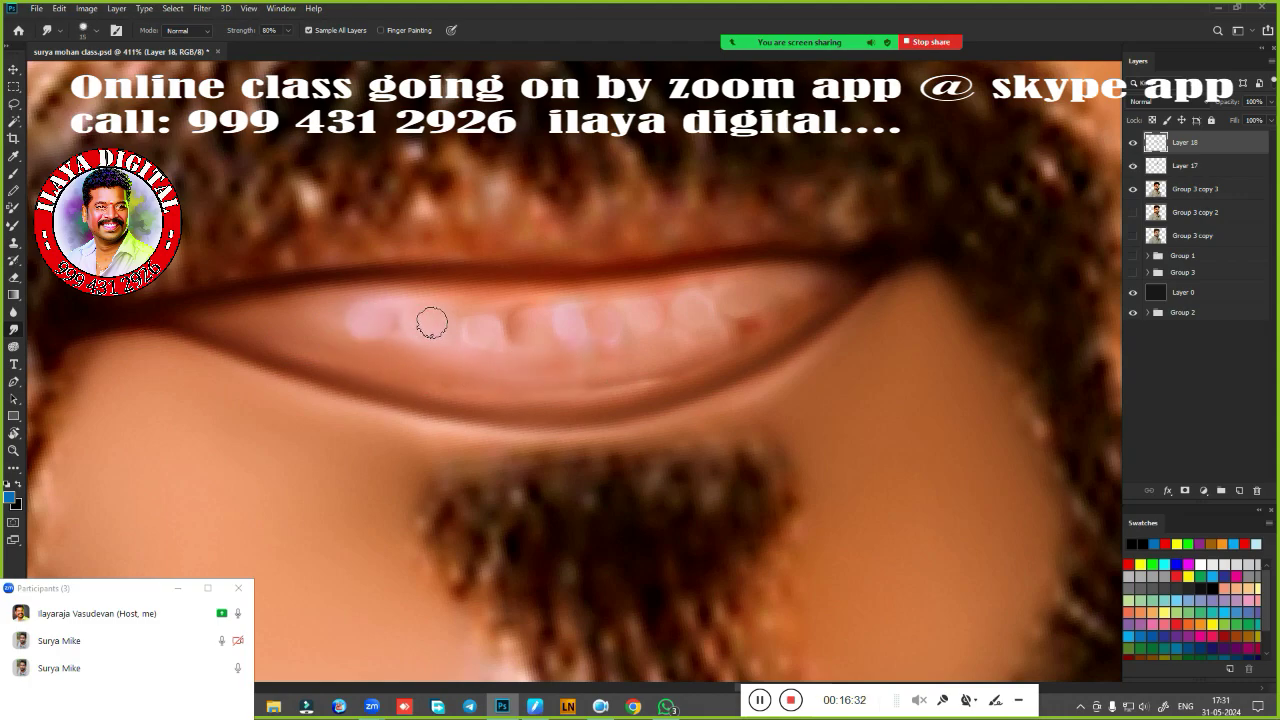
pyautogui.moveTo(532, 325); pyautogui.dragTo(569, 330)
pyautogui.moveTo(739, 337); pyautogui.dragTo(850, 275)
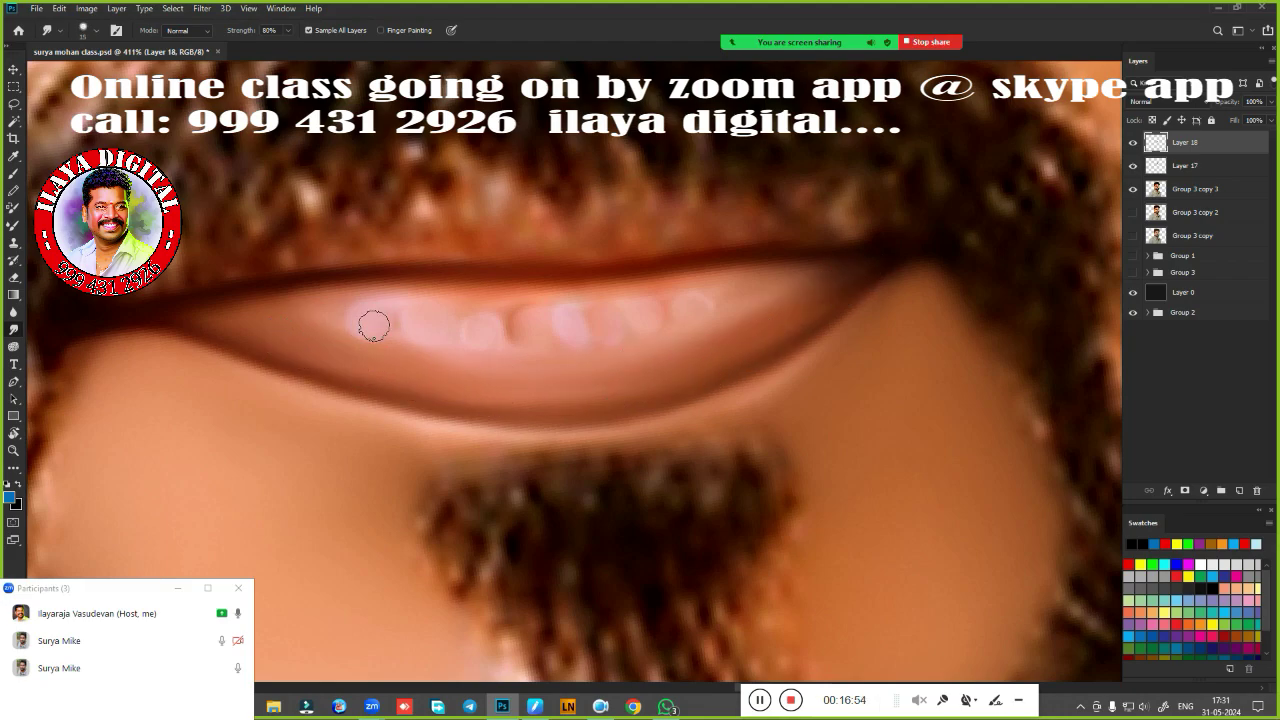
pyautogui.moveTo(371, 323); pyautogui.dragTo(440, 336)
# Smudge the beard's right and left jaw edges and the left cheek, then reduce the brush to 60.
pyautogui.scroll(-5, 808, 611)
pyautogui.scroll(-3, 808, 611)
pyautogui.scroll(4, 808, 611)
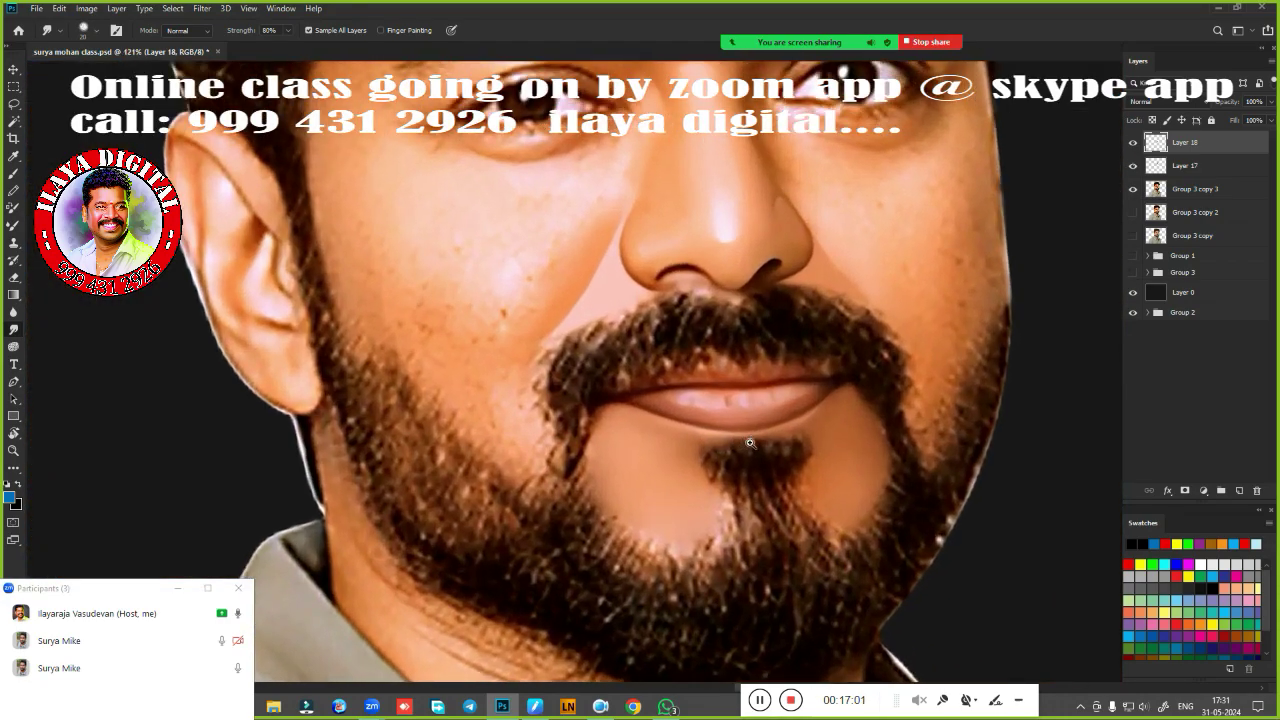
pyautogui.scroll(2, 657, 457)
pyautogui.scroll(3, 651, 463)
pyautogui.scroll(1, 694, 374)
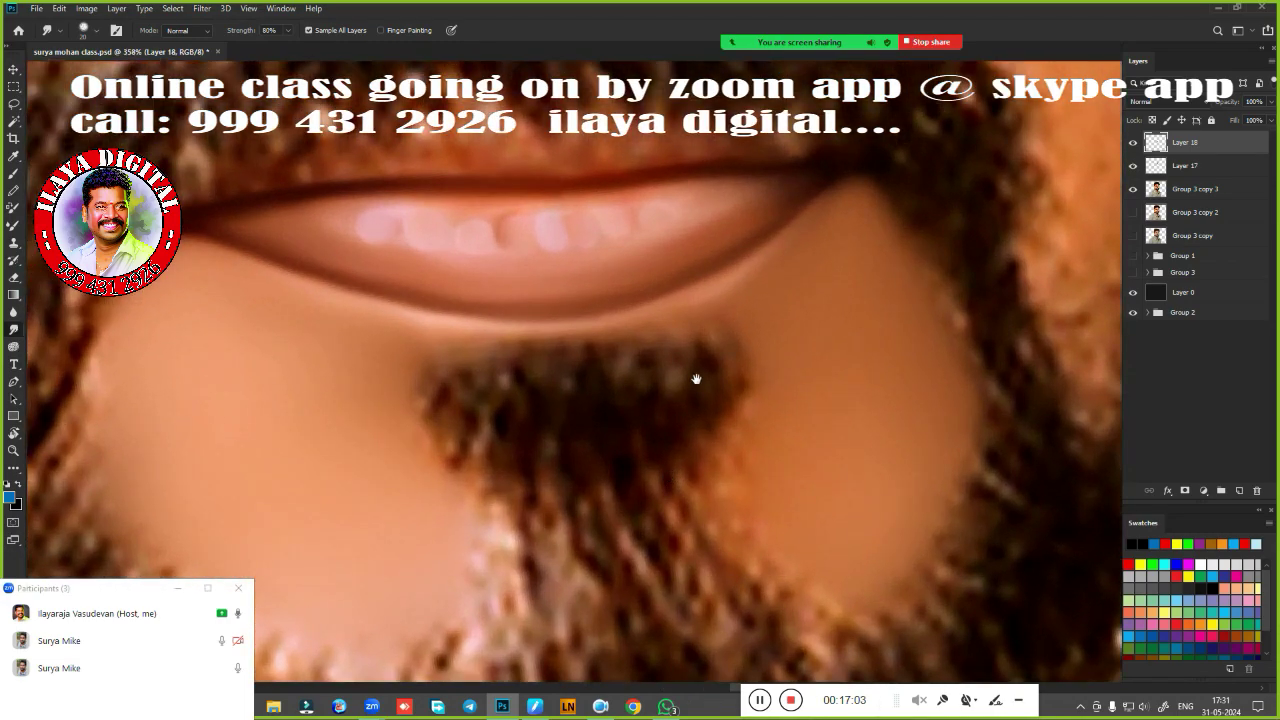
pyautogui.scroll(2, 716, 432)
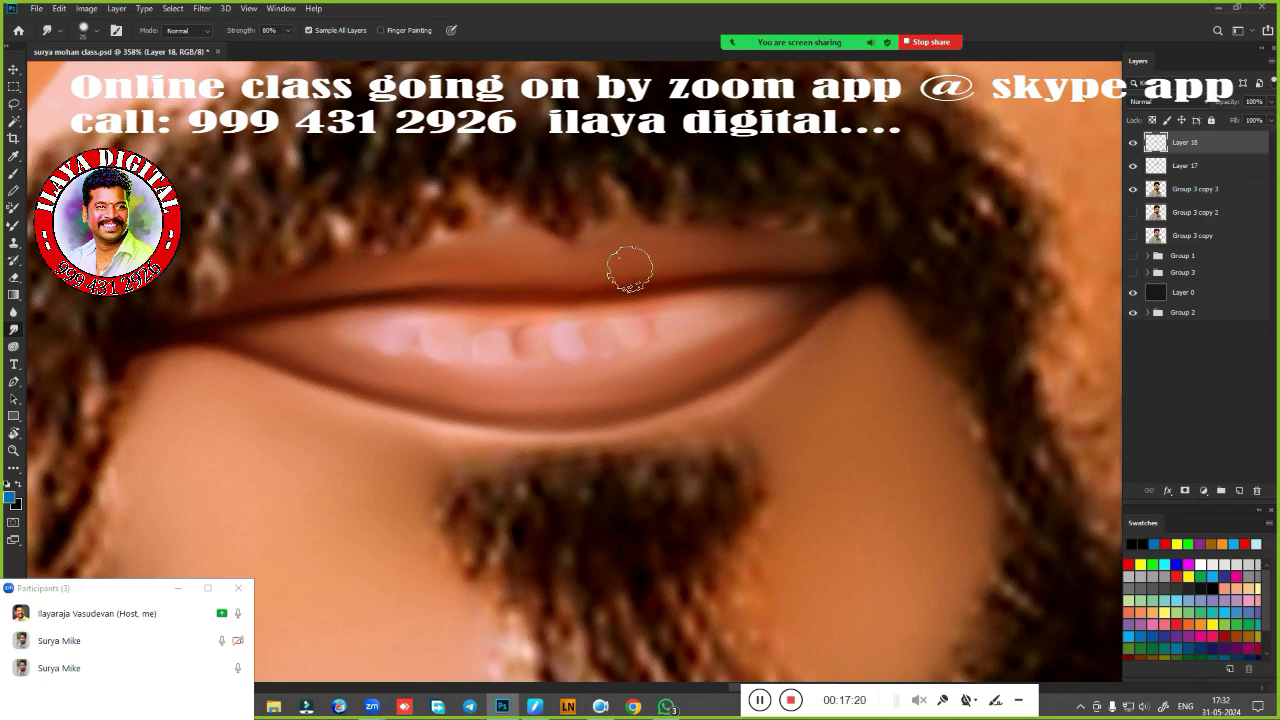
pyautogui.scroll(-2, 795, 463)
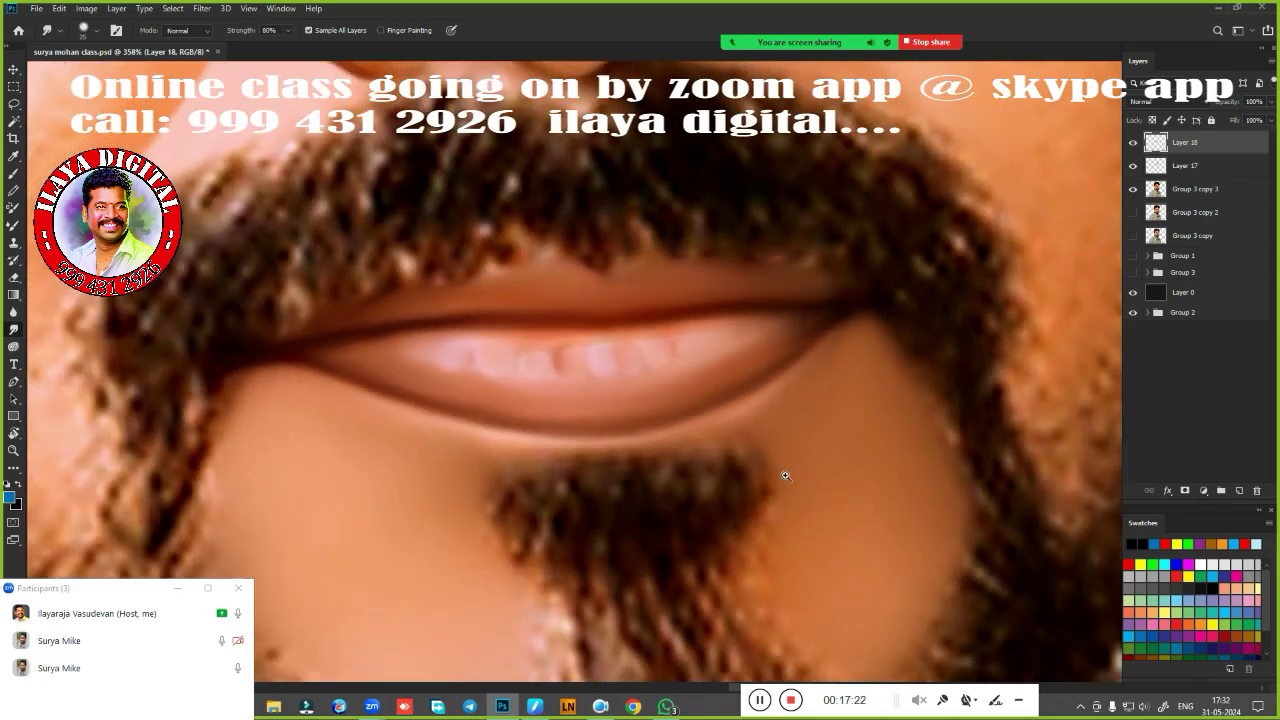
pyautogui.scroll(-3, 786, 466)
pyautogui.scroll(-1, 771, 520)
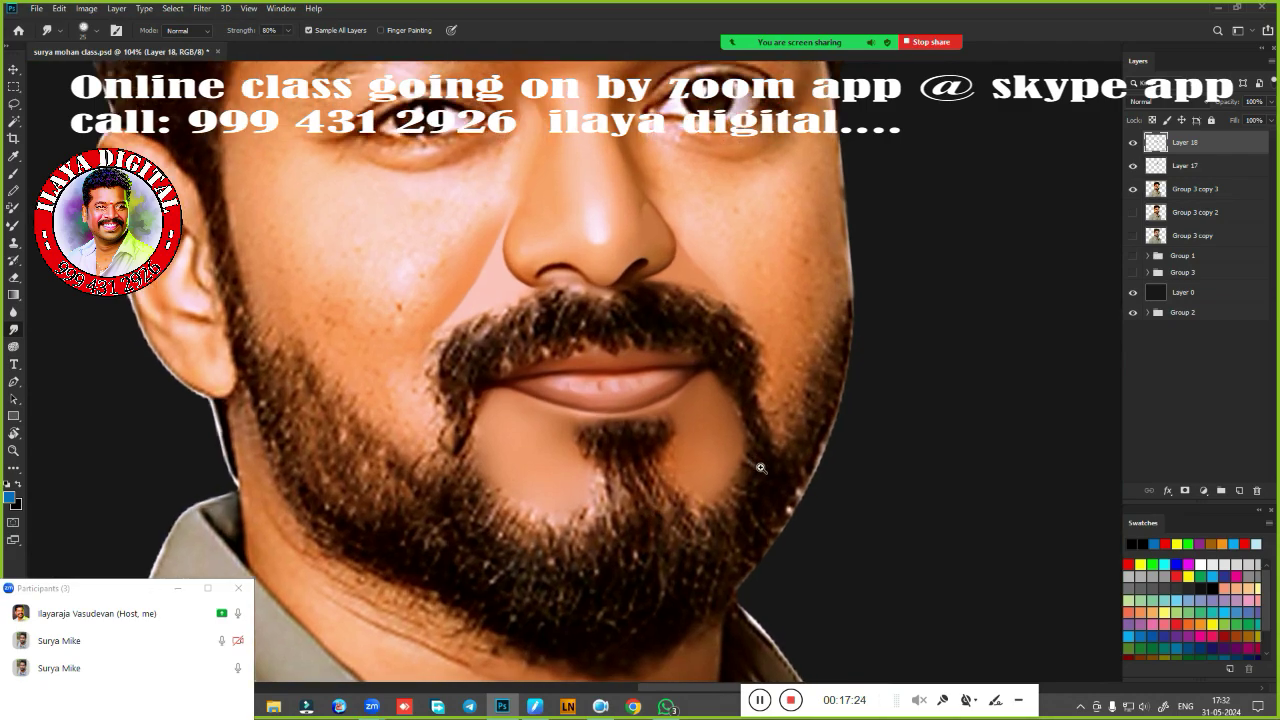
pyautogui.scroll(2, 771, 480)
pyautogui.scroll(1, 775, 520)
pyautogui.moveTo(768, 524); pyautogui.dragTo(723, 425)
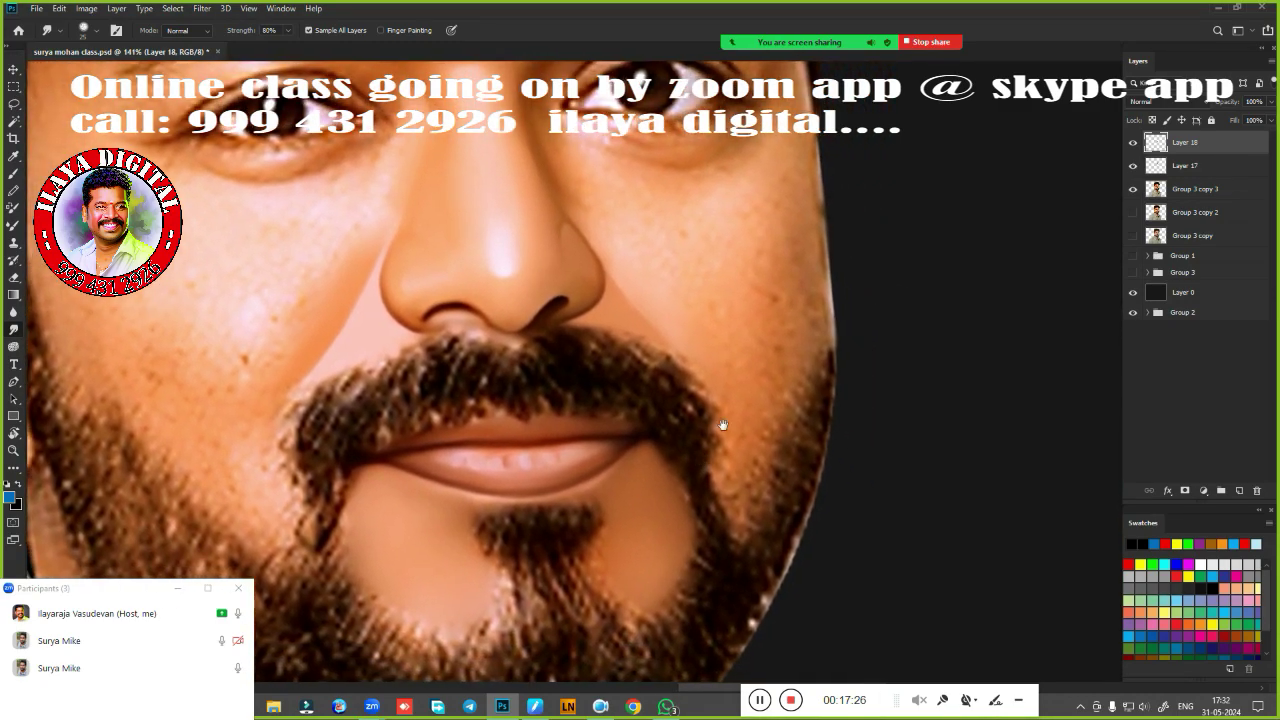
pyautogui.moveTo(739, 471)
pyautogui.mouseDown()
pyautogui.moveTo(729, 423)
pyautogui.moveTo(752, 377)
pyautogui.mouseUp()
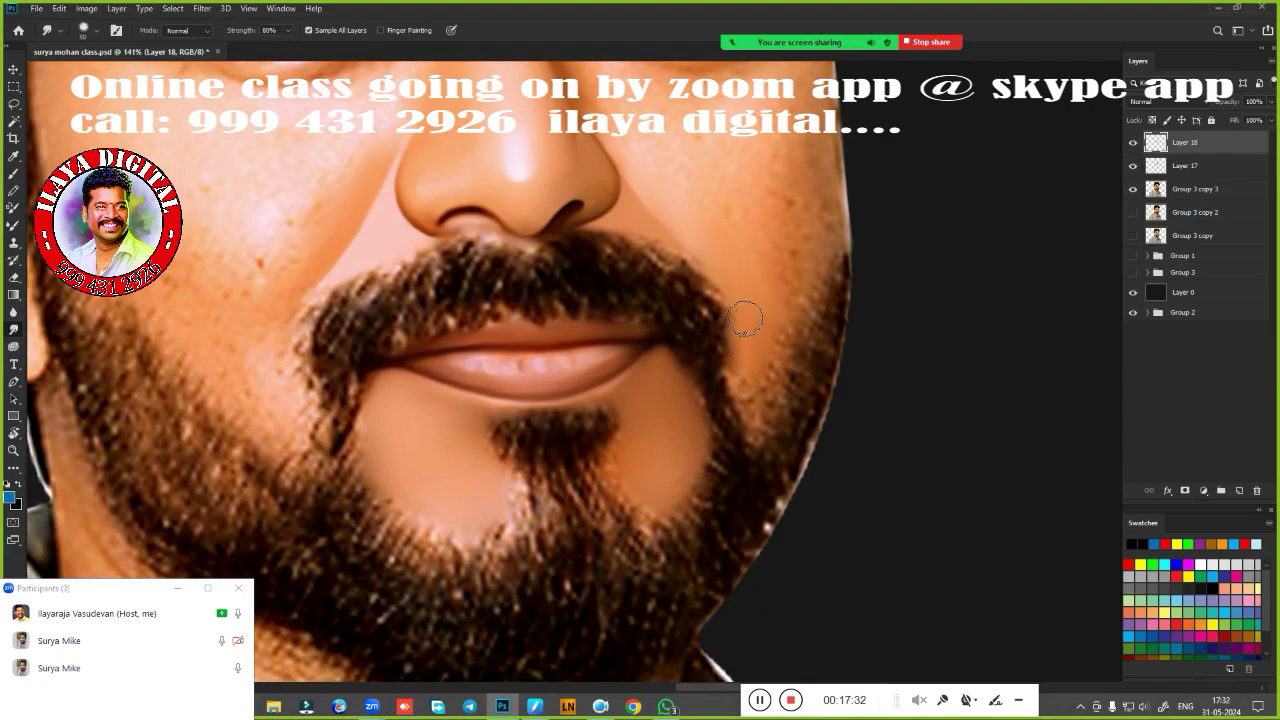
pyautogui.moveTo(753, 333)
pyautogui.mouseDown()
pyautogui.moveTo(743, 370)
pyautogui.moveTo(740, 310)
pyautogui.moveTo(762, 408)
pyautogui.moveTo(764, 346)
pyautogui.mouseUp()
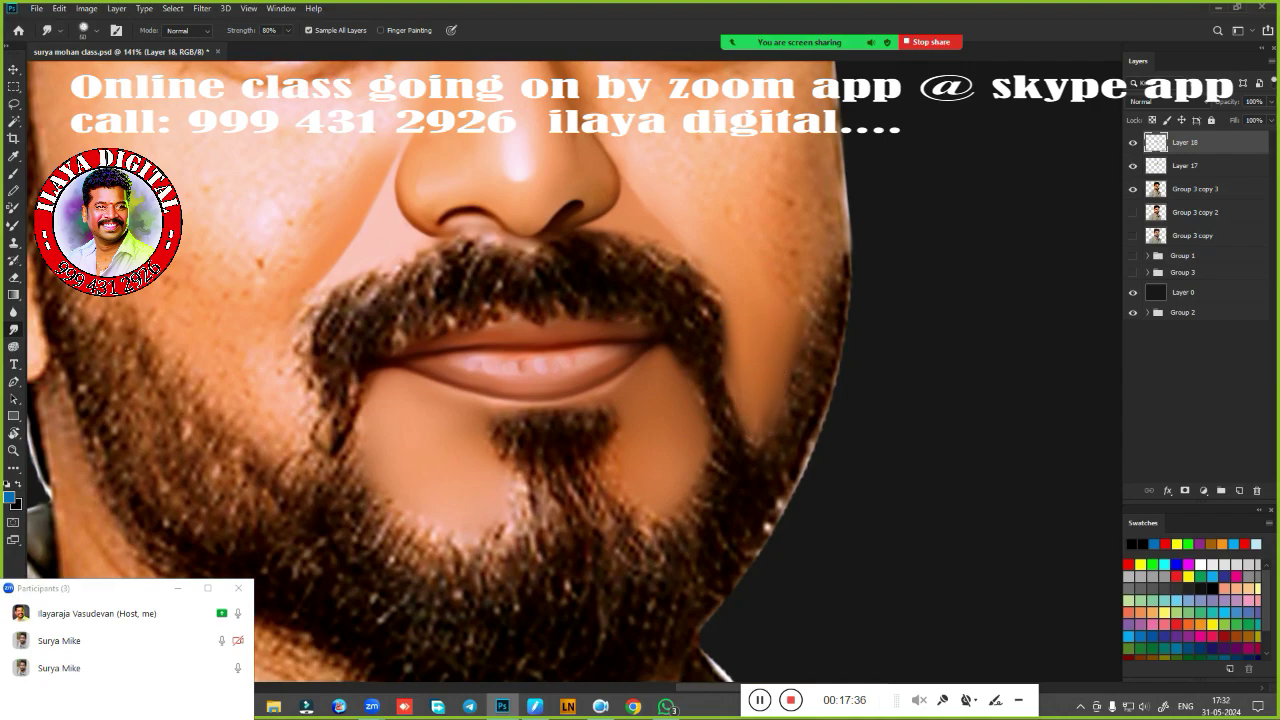
pyautogui.moveTo(234, 380)
pyautogui.mouseDown()
pyautogui.moveTo(275, 413)
pyautogui.moveTo(277, 357)
pyautogui.moveTo(277, 423)
pyautogui.moveTo(294, 429)
pyautogui.moveTo(281, 375)
pyautogui.mouseUp()
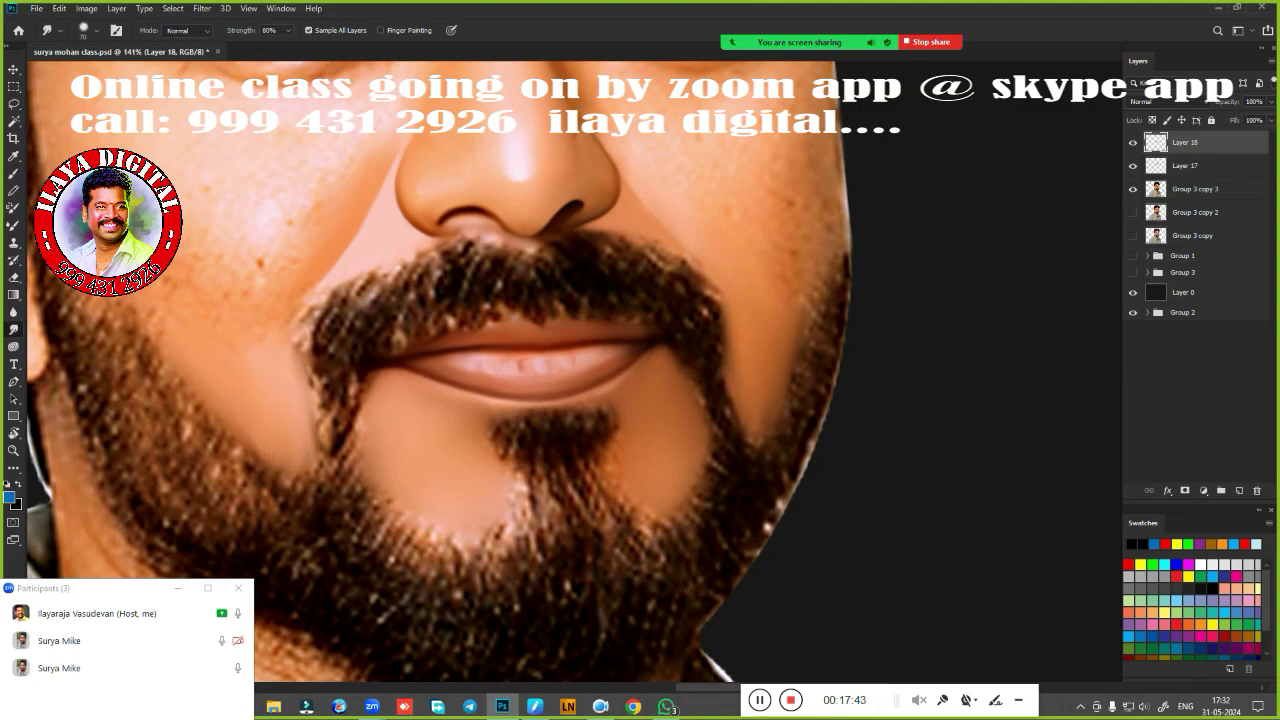
pyautogui.moveTo(240, 286)
pyautogui.mouseDown()
pyautogui.moveTo(270, 265)
pyautogui.moveTo(177, 337)
pyautogui.moveTo(198, 349)
pyautogui.mouseUp()
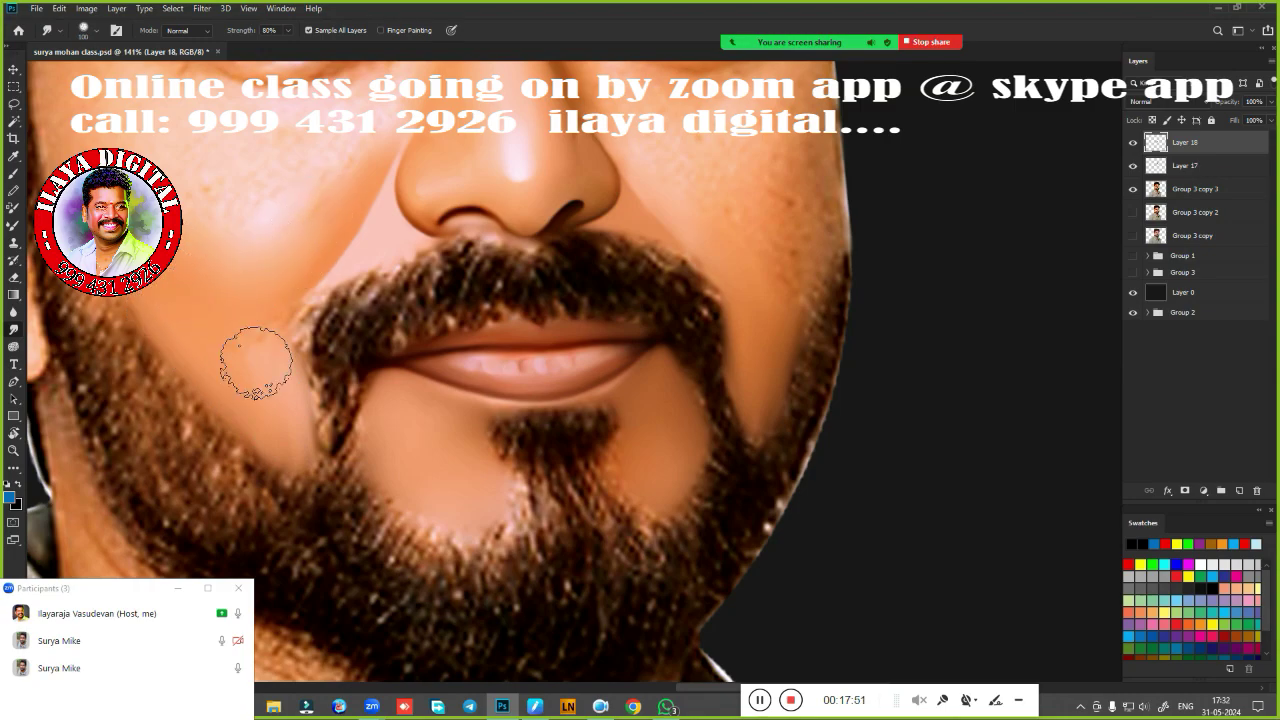
pyautogui.press('[')
pyautogui.press('[')
pyautogui.press('[')
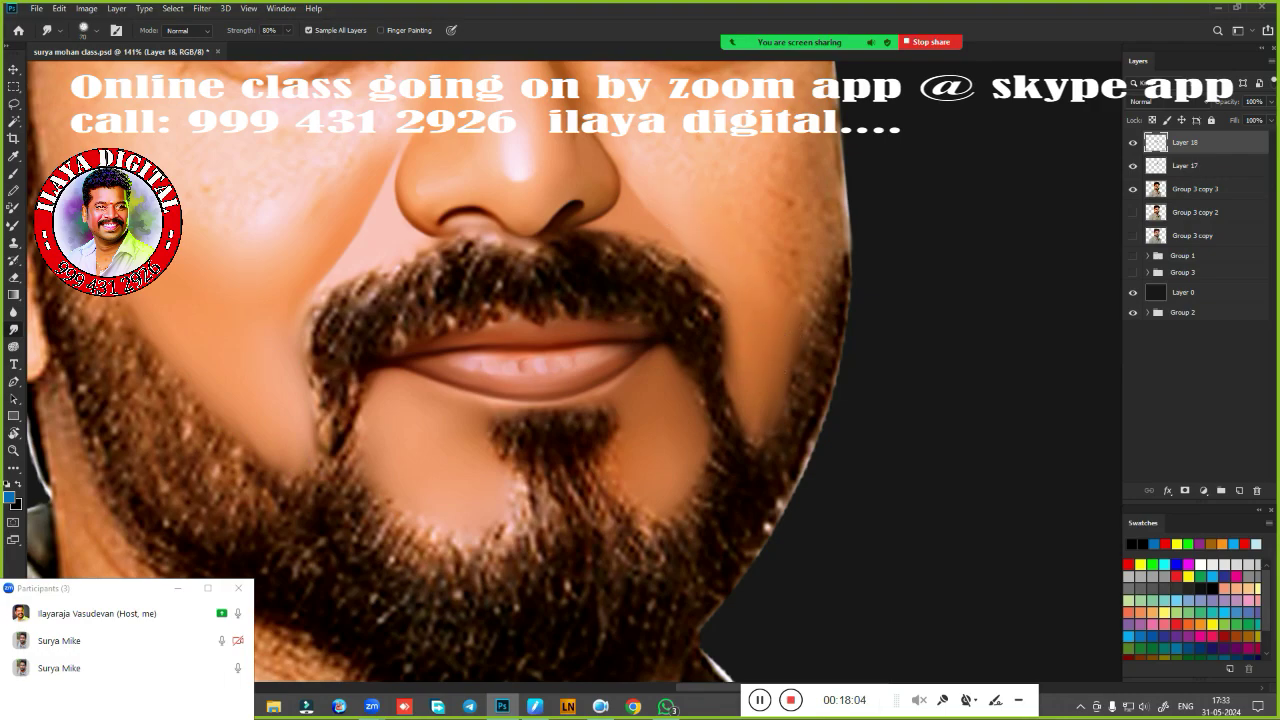
# Erase Layer 18 down the left and right moustache edges to reveal the original hair.
pyautogui.press('e')
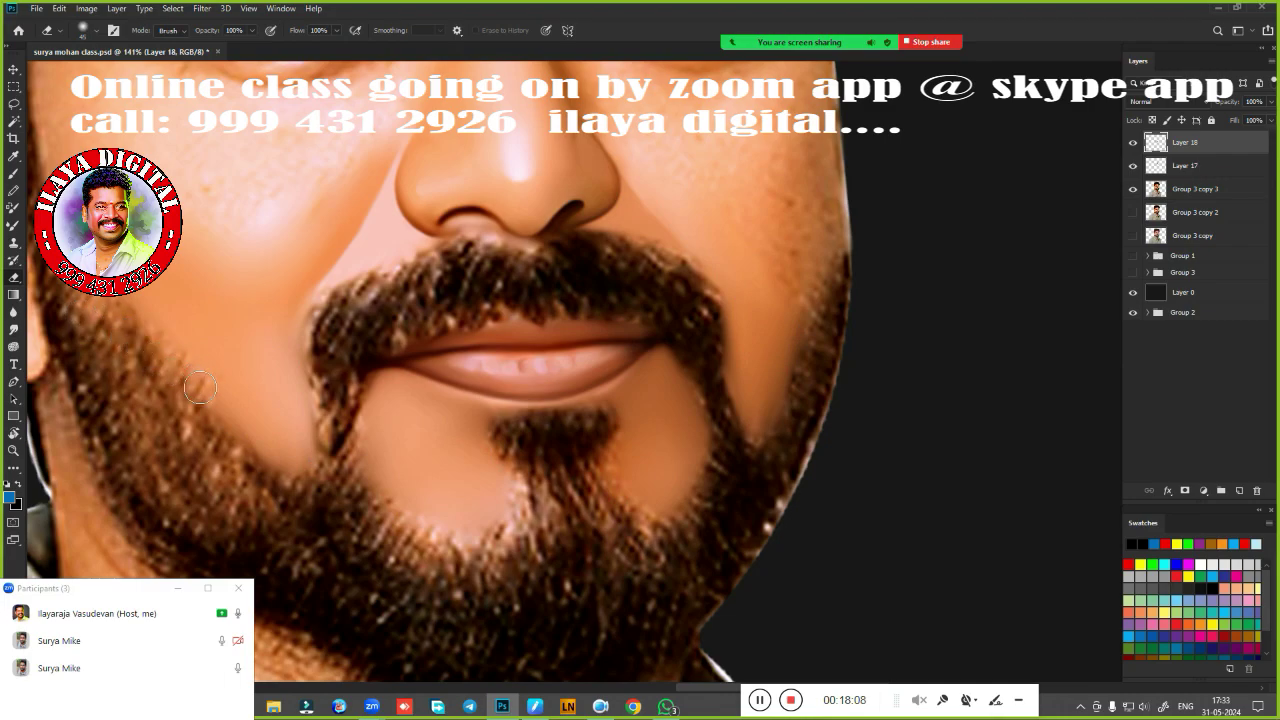
pyautogui.moveTo(328, 454); pyautogui.dragTo(329, 314)
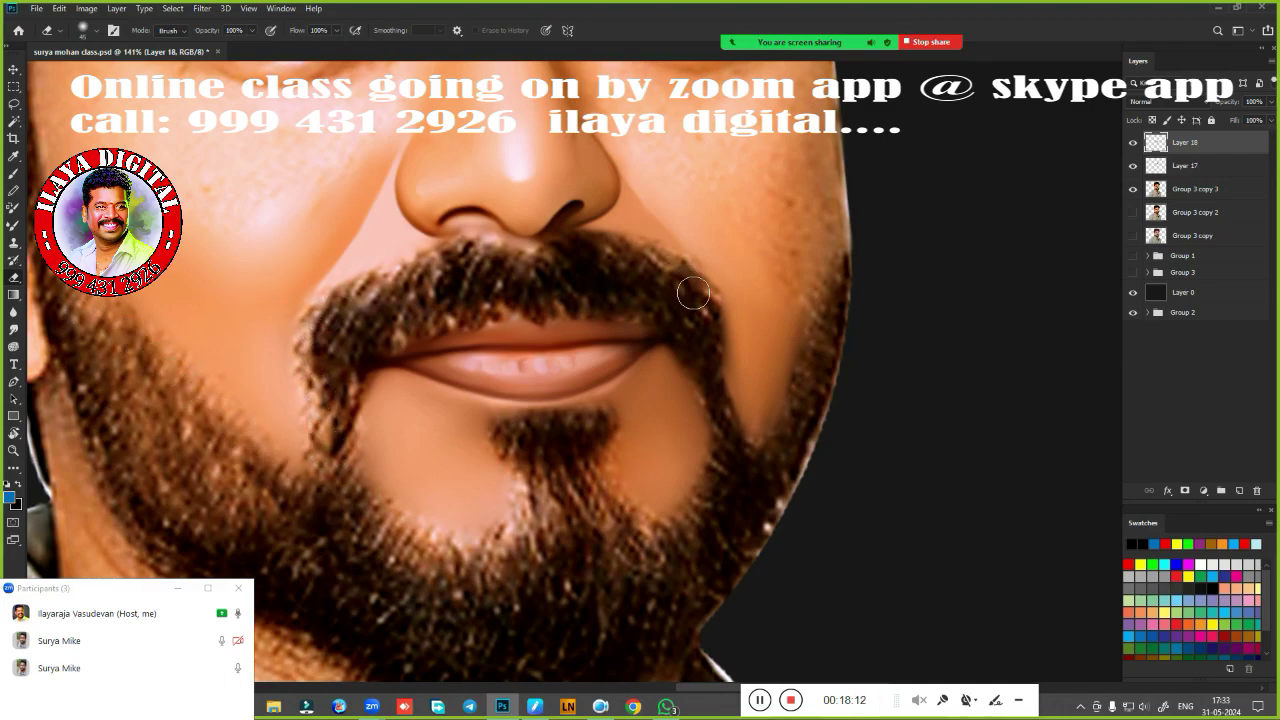
pyautogui.moveTo(693, 293)
pyautogui.mouseDown()
pyautogui.moveTo(734, 428)
pyautogui.moveTo(784, 386)
pyautogui.moveTo(799, 338)
pyautogui.mouseUp()
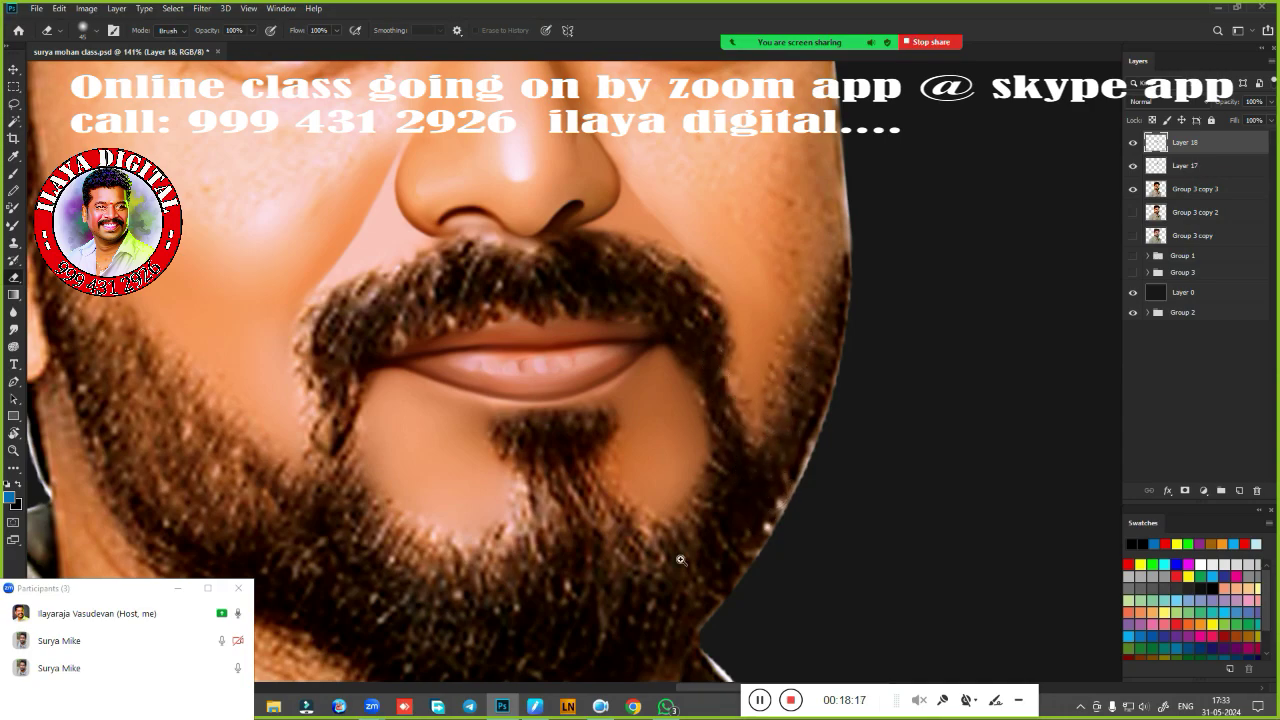
pyautogui.scroll(-3, 680, 560)
pyautogui.scroll(3, 674, 500)
pyautogui.scroll(-1, 686, 480)
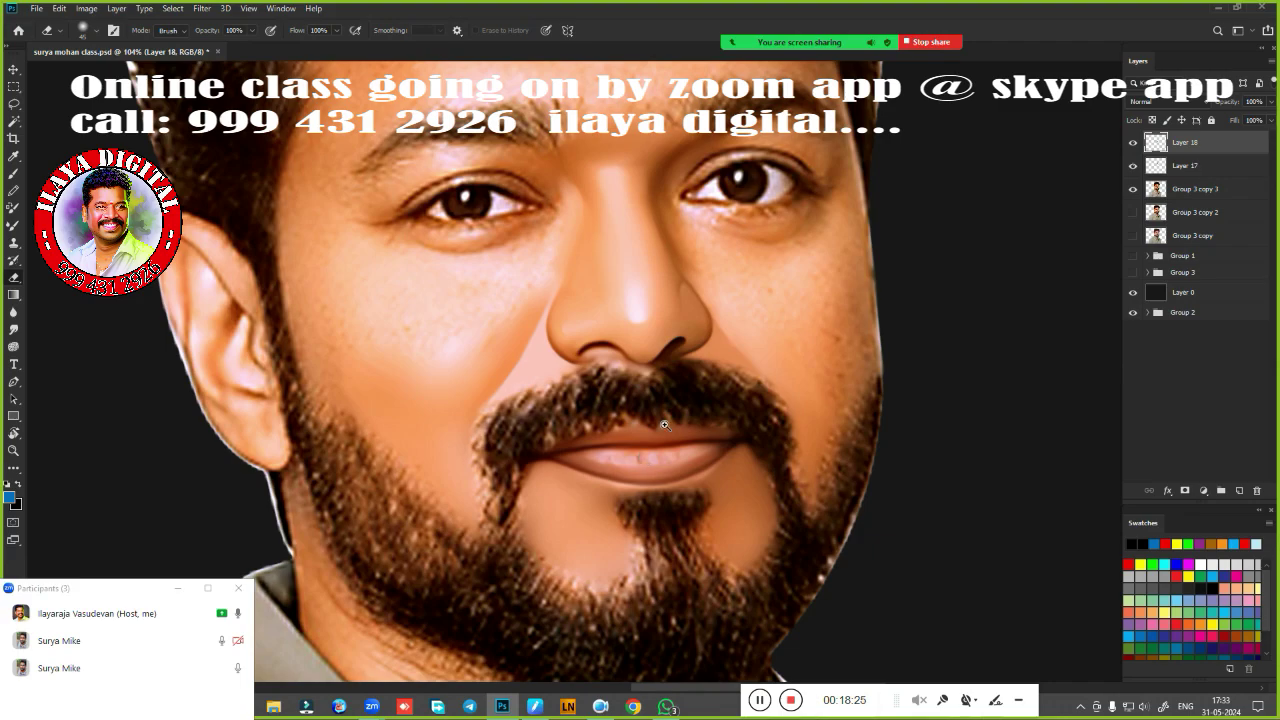
pyautogui.scroll(3, 664, 425)
pyautogui.scroll(1, 720, 437)
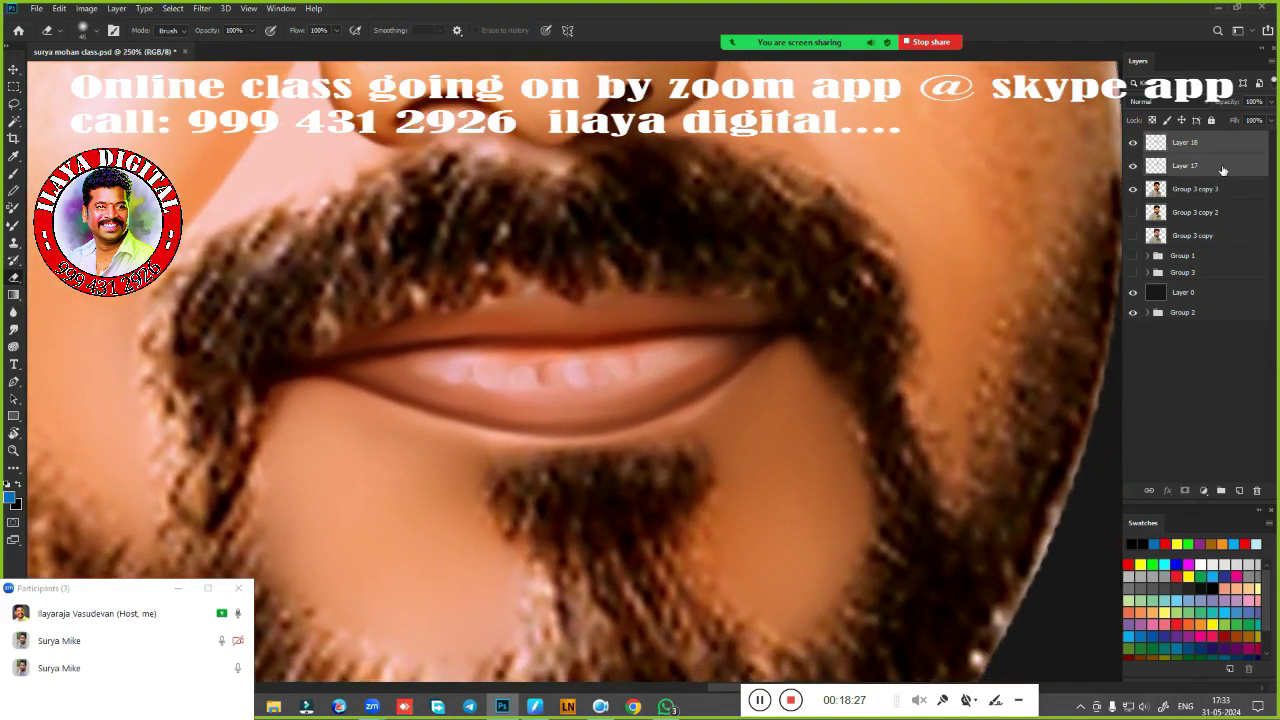
# Delete Layer 17 and save the document.
pyautogui.press('Delete')
pyautogui.hotkey('ctrl', 's')
pyautogui.moveTo(706, 429)
pyautogui.mouseDown()
pyautogui.moveTo(659, 452)
pyautogui.moveTo(674, 468)
pyautogui.mouseUp()
pyautogui.scroll(1, 674, 468)
# Smudge the moustache's body, right side, centre and lower edge into smooth strokes.
pyautogui.press('r')
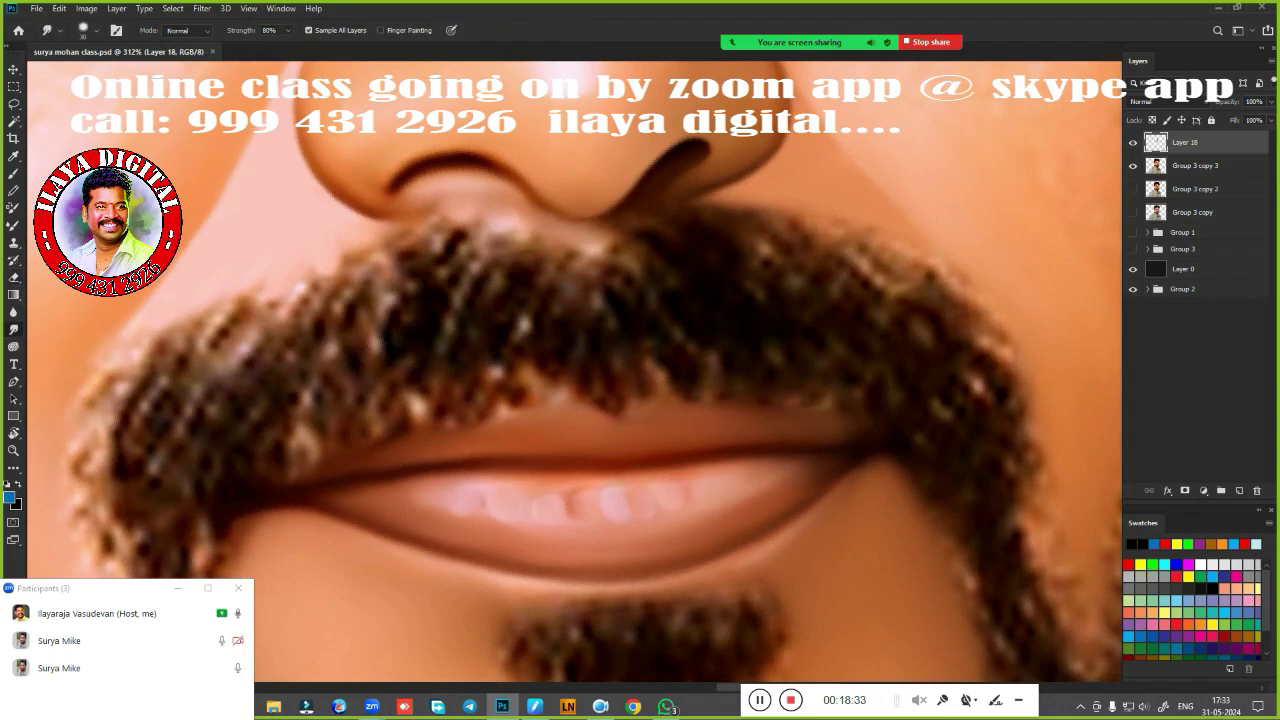
pyautogui.moveTo(612, 308)
pyautogui.mouseDown()
pyautogui.moveTo(706, 300)
pyautogui.moveTo(714, 269)
pyautogui.moveTo(791, 277)
pyautogui.moveTo(895, 355)
pyautogui.mouseUp()
pyautogui.moveTo(862, 312)
pyautogui.mouseDown()
pyautogui.moveTo(950, 387)
pyautogui.moveTo(980, 394)
pyautogui.moveTo(957, 349)
pyautogui.moveTo(1004, 415)
pyautogui.mouseUp()
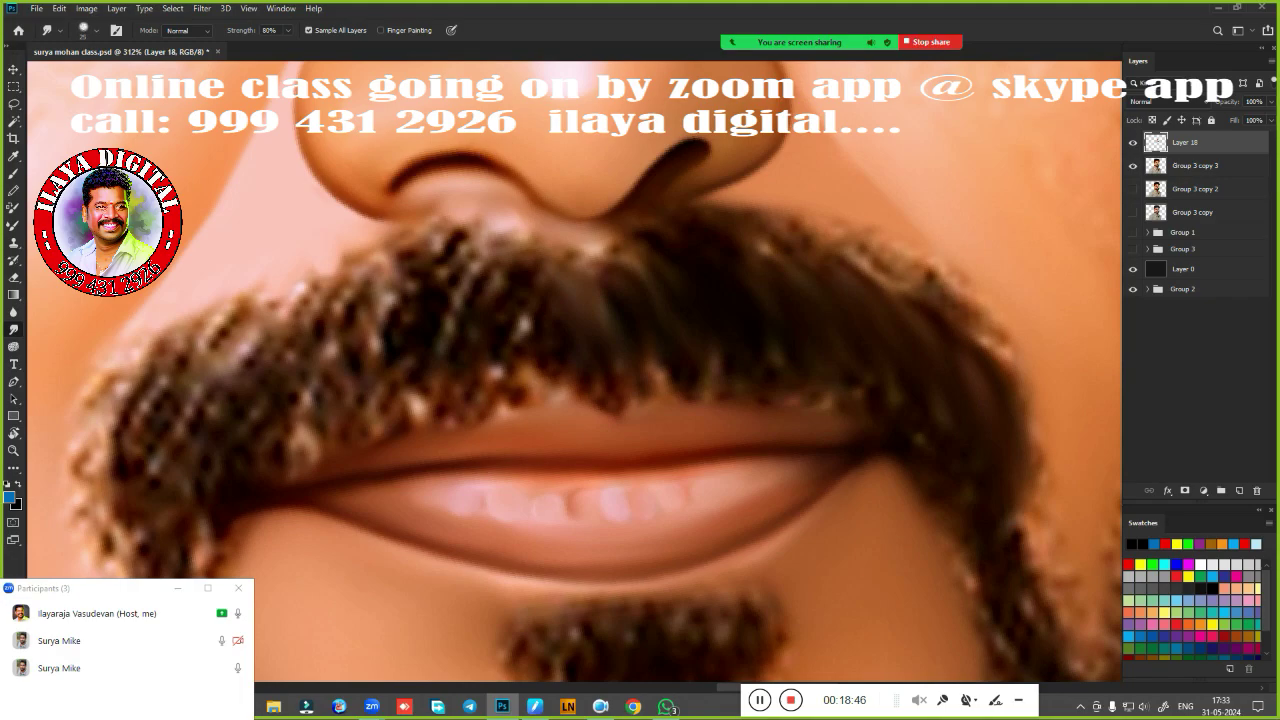
pyautogui.moveTo(594, 323); pyautogui.dragTo(645, 405)
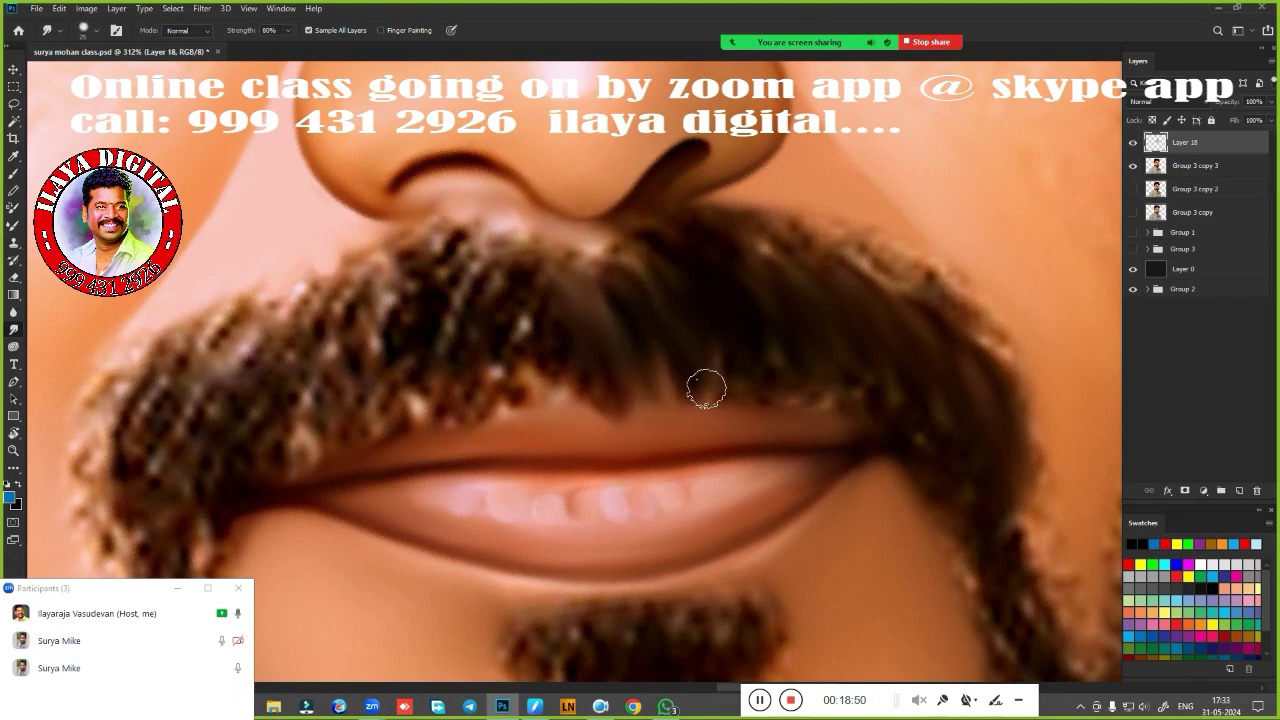
pyautogui.moveTo(735, 407)
pyautogui.mouseDown()
pyautogui.moveTo(855, 398)
pyautogui.moveTo(914, 429)
pyautogui.moveTo(963, 416)
pyautogui.moveTo(971, 563)
pyautogui.moveTo(989, 623)
pyautogui.mouseUp()
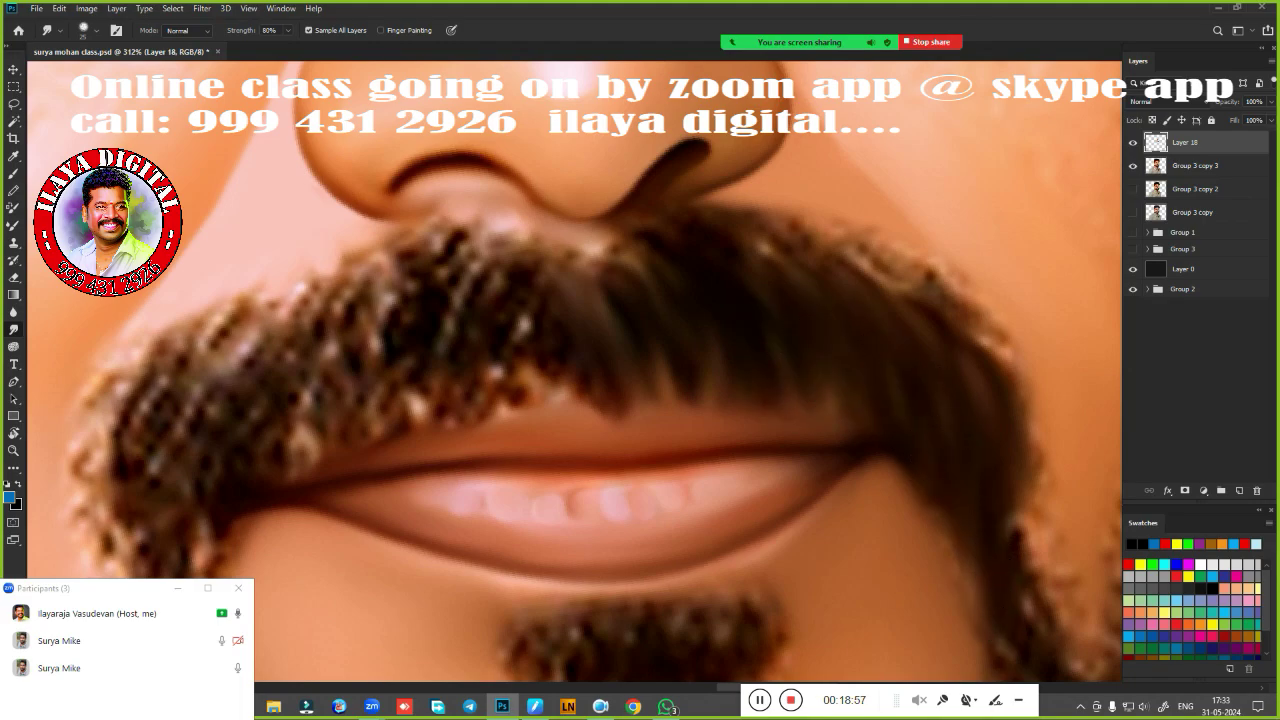
pyautogui.moveTo(1006, 491); pyautogui.dragTo(1025, 625)
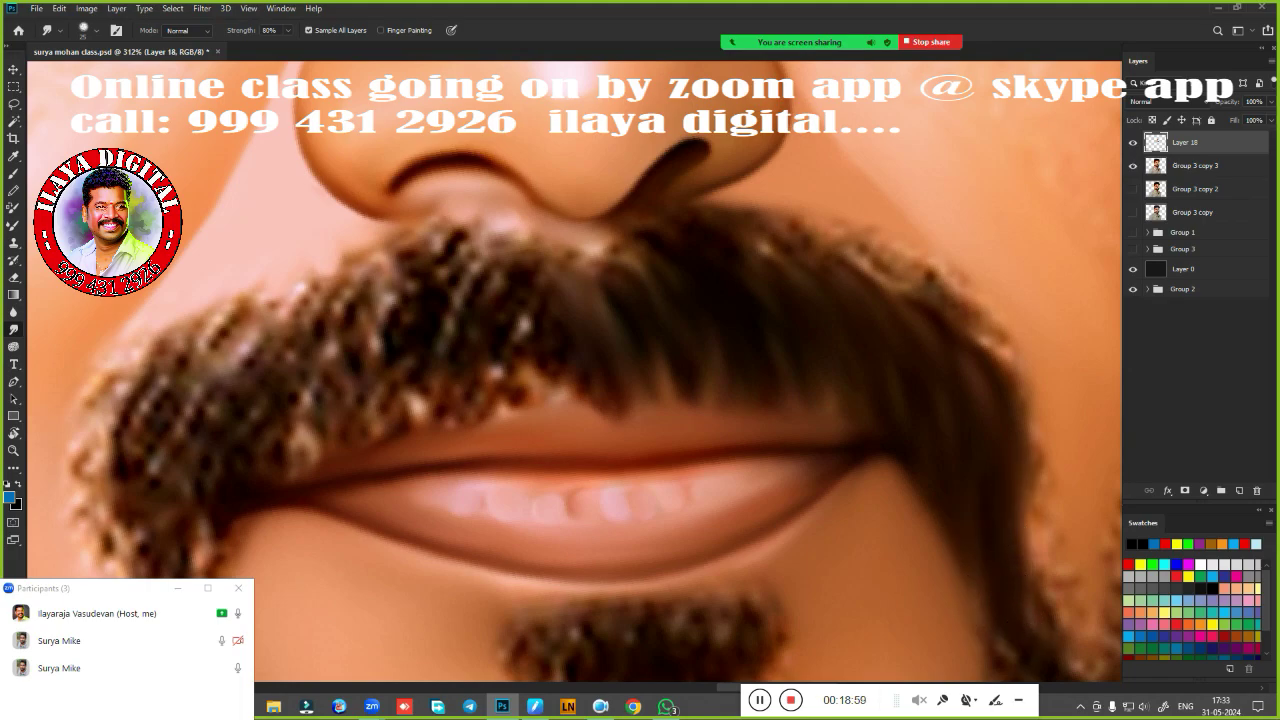
# Smooth the moustache's top edge and spiky upper-right fringe up toward the nostrils.
pyautogui.moveTo(600, 286); pyautogui.dragTo(609, 243)
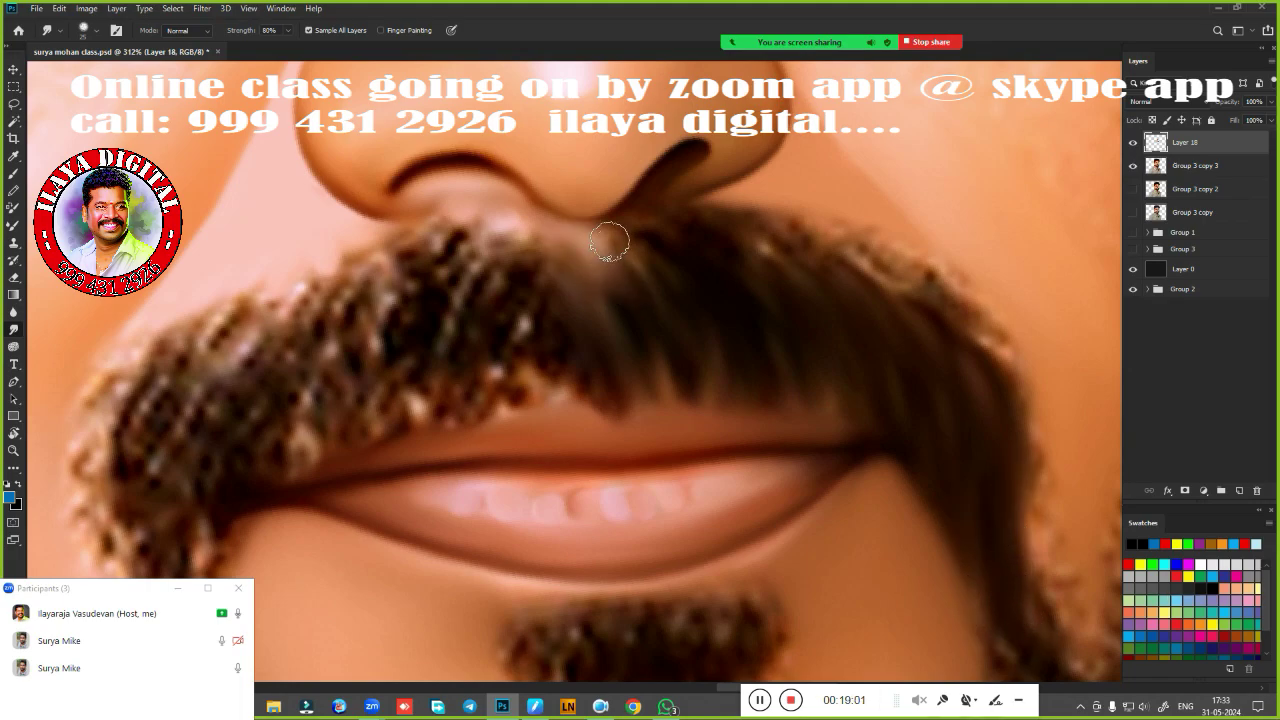
pyautogui.moveTo(663, 283); pyautogui.dragTo(668, 224)
pyautogui.moveTo(743, 277); pyautogui.dragTo(760, 249)
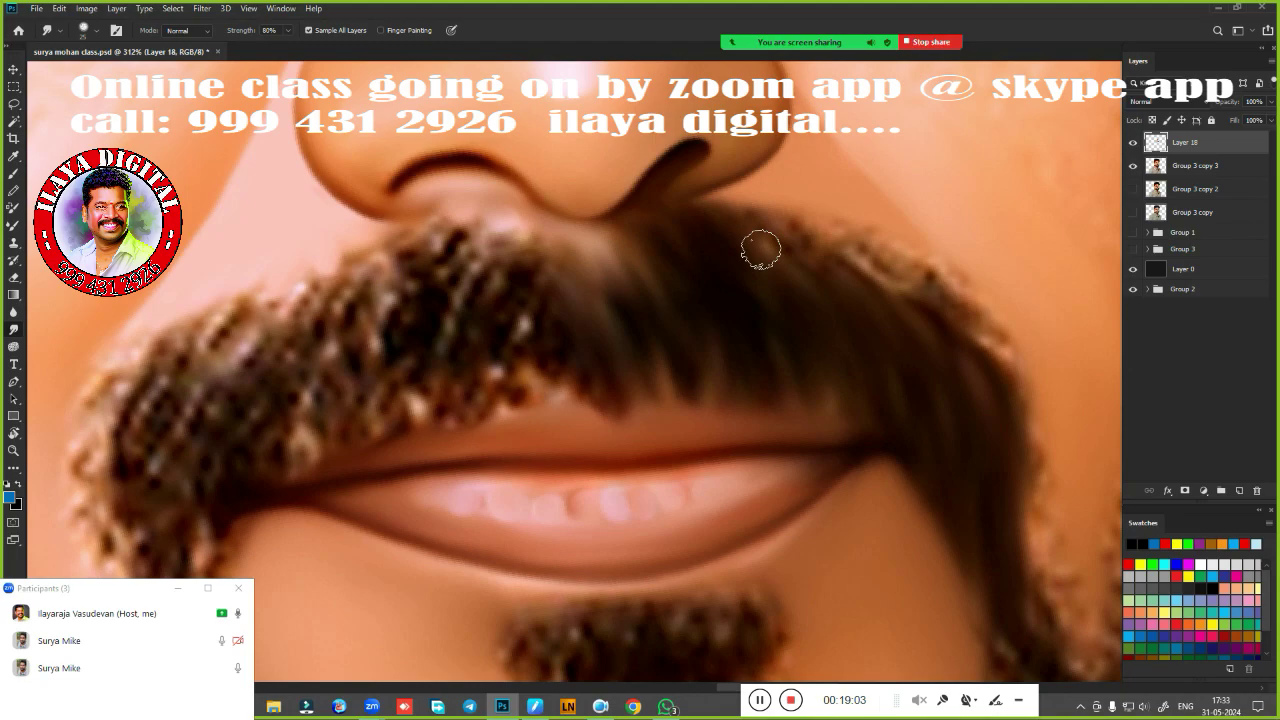
pyautogui.moveTo(800, 300); pyautogui.dragTo(790, 230)
pyautogui.moveTo(785, 280); pyautogui.dragTo(777, 214)
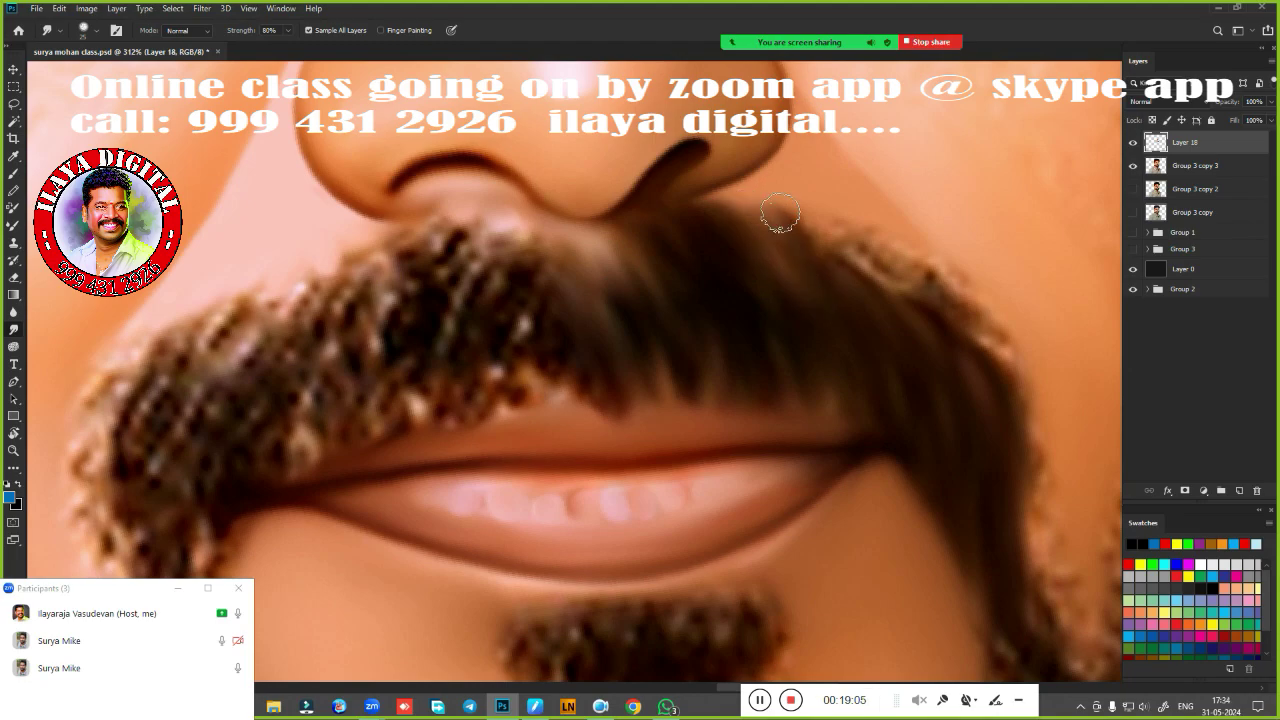
pyautogui.moveTo(854, 305); pyautogui.dragTo(835, 235)
pyautogui.moveTo(888, 292); pyautogui.dragTo(880, 245)
pyautogui.moveTo(937, 309)
pyautogui.mouseDown()
pyautogui.moveTo(966, 337)
pyautogui.moveTo(950, 270)
pyautogui.mouseUp()
pyautogui.moveTo(990, 350); pyautogui.dragTo(1000, 300)
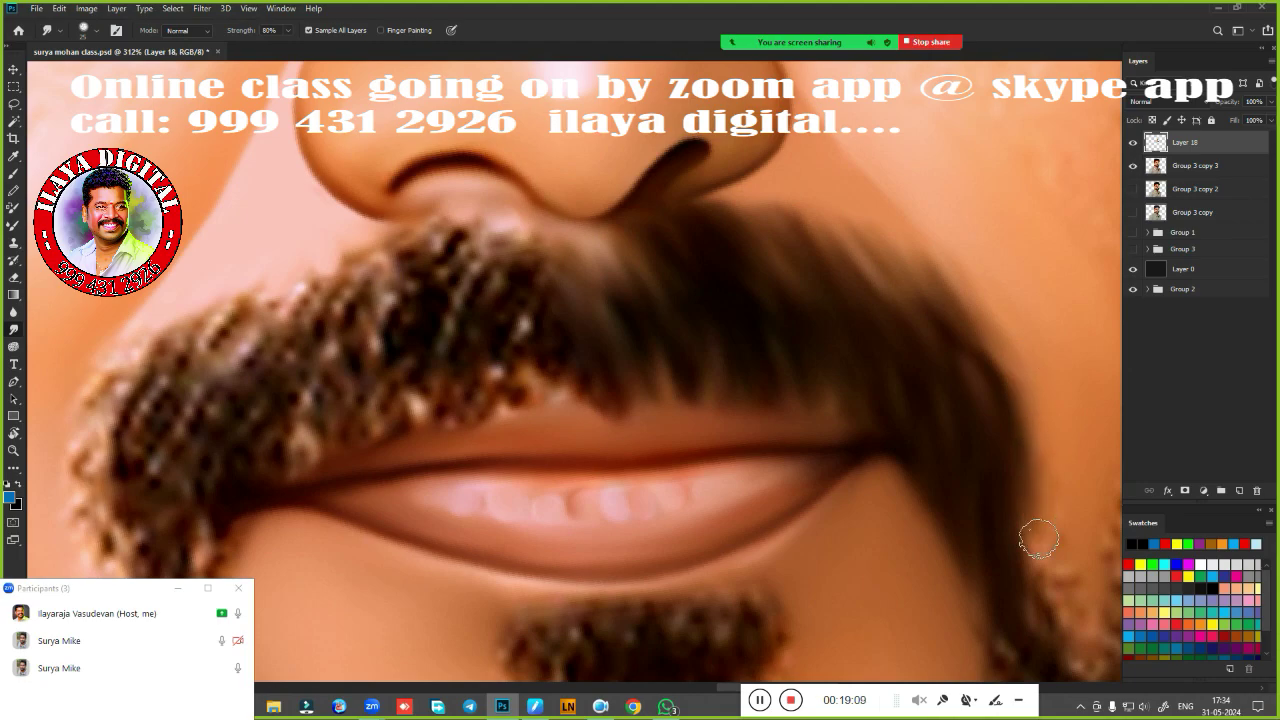
# Soften the moustache's right edge and the hair just below the nose into the skin.
pyautogui.moveTo(1014, 380); pyautogui.dragTo(1035, 610)
pyautogui.moveTo(1026, 532); pyautogui.dragTo(1029, 585)
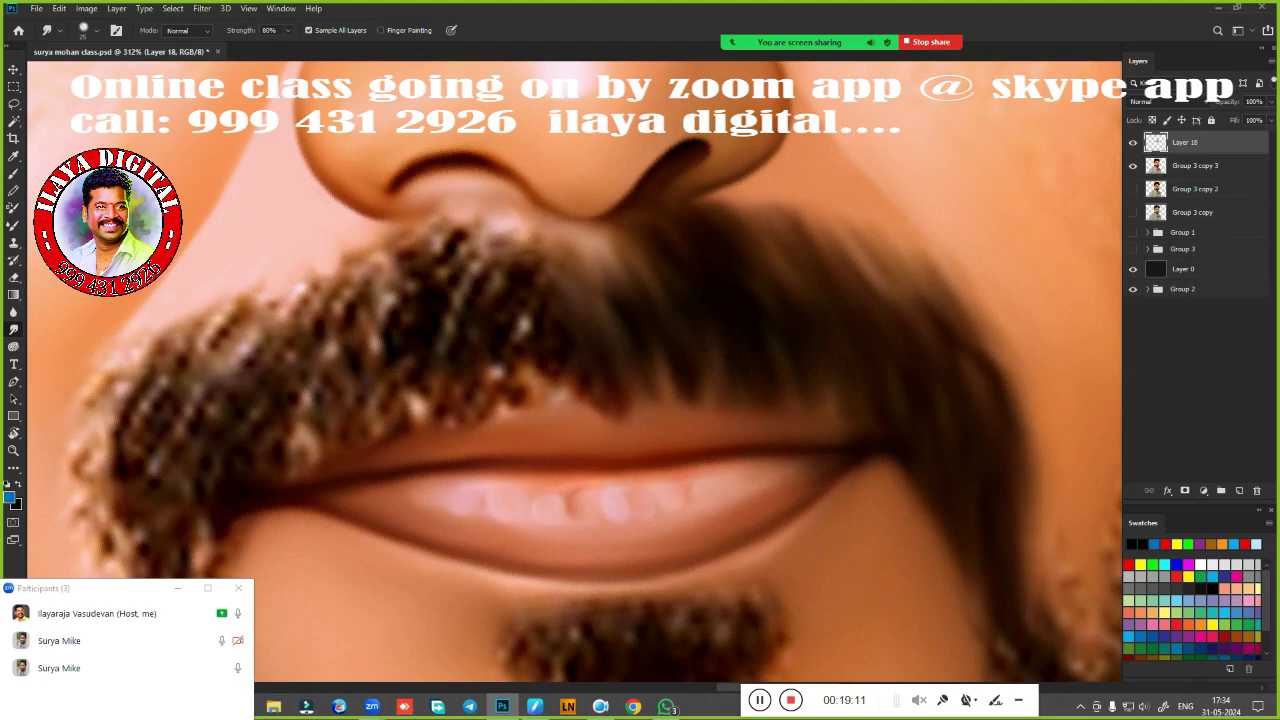
pyautogui.moveTo(812, 250)
pyautogui.mouseDown()
pyautogui.moveTo(780, 205)
pyautogui.moveTo(826, 271)
pyautogui.mouseUp()
pyautogui.moveTo(921, 290)
pyautogui.mouseDown()
pyautogui.moveTo(962, 321)
pyautogui.moveTo(926, 258)
pyautogui.mouseUp()
pyautogui.moveTo(726, 206); pyautogui.dragTo(745, 261)
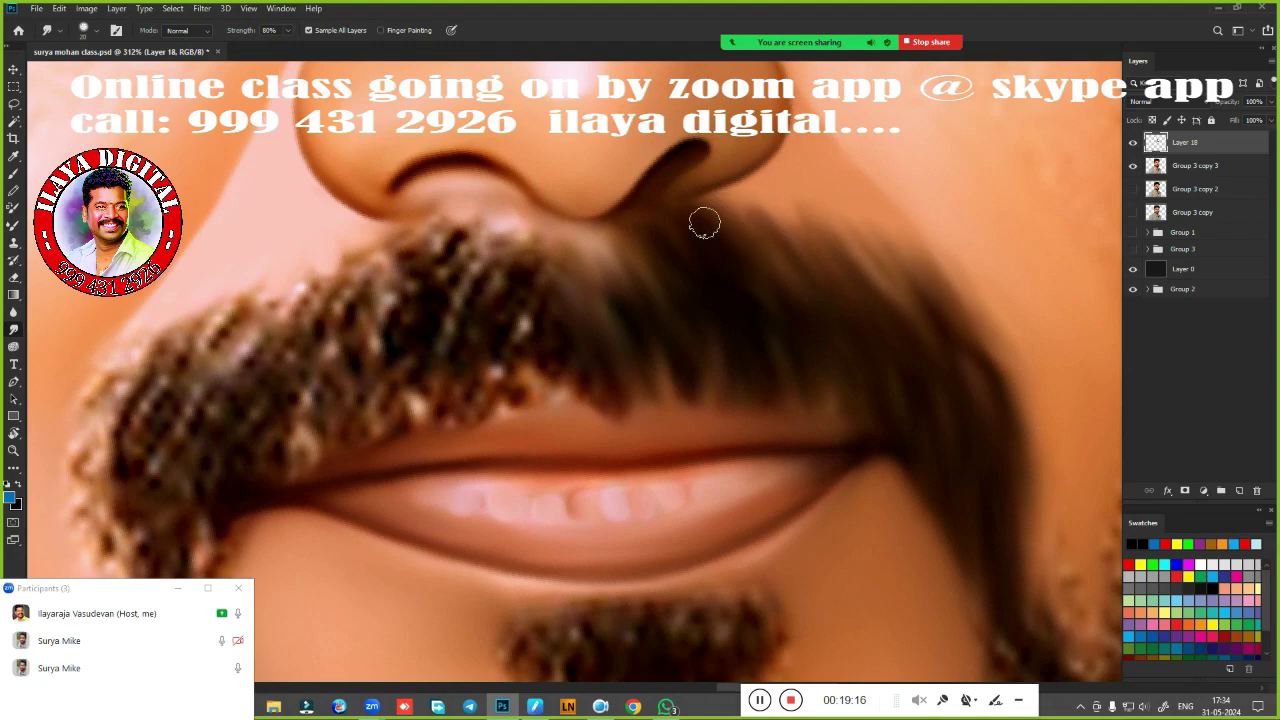
pyautogui.moveTo(826, 256); pyautogui.dragTo(792, 212)
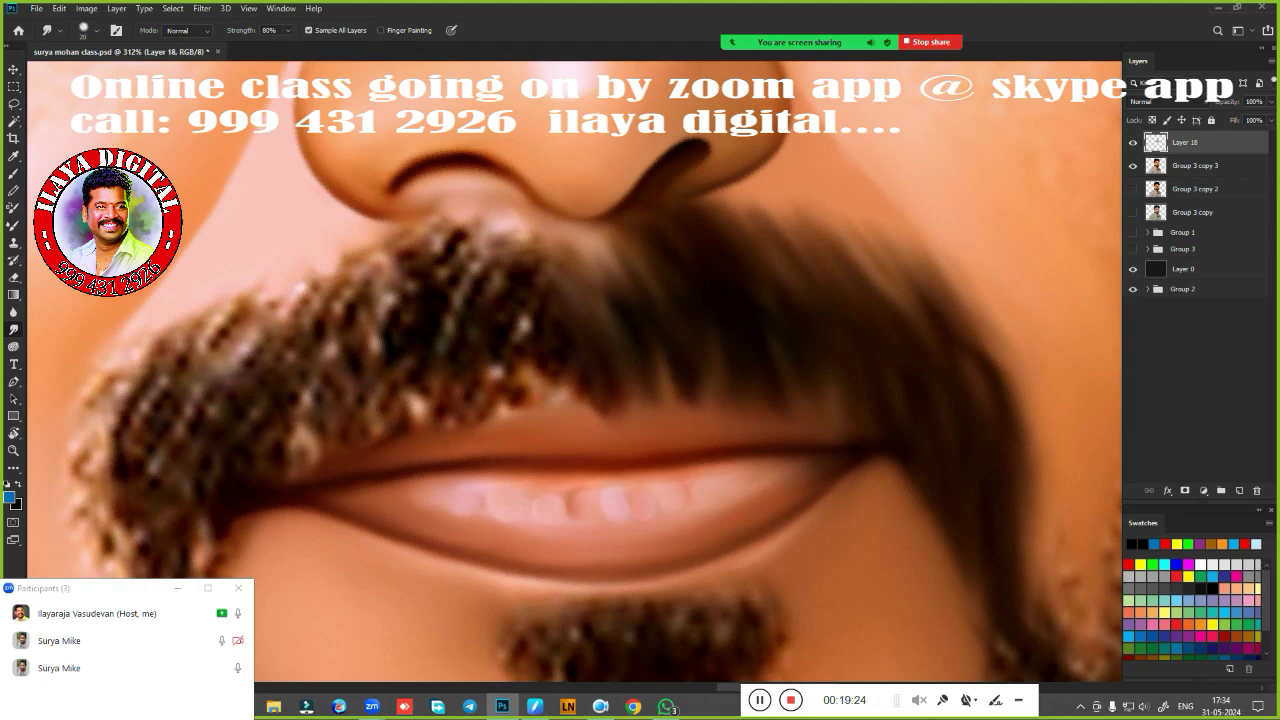
# Smooth the moustache's left corner and lower edge, pulling its left tip down past the lip.
pyautogui.hotkey('ctrl', '0')
pyautogui.scroll(5, 778, 589)
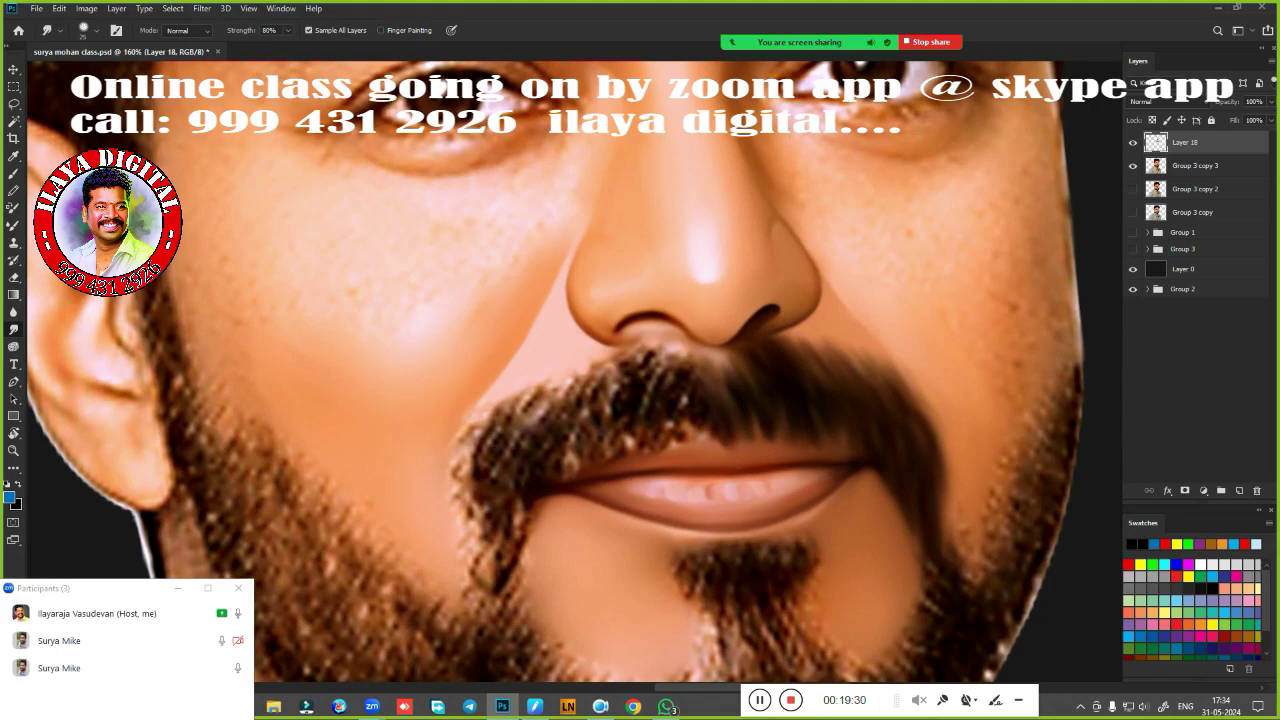
pyautogui.moveTo(491, 446)
pyautogui.mouseDown()
pyautogui.moveTo(506, 443)
pyautogui.moveTo(517, 466)
pyautogui.moveTo(574, 404)
pyautogui.moveTo(603, 444)
pyautogui.moveTo(658, 378)
pyautogui.moveTo(680, 420)
pyautogui.moveTo(704, 384)
pyautogui.mouseUp()
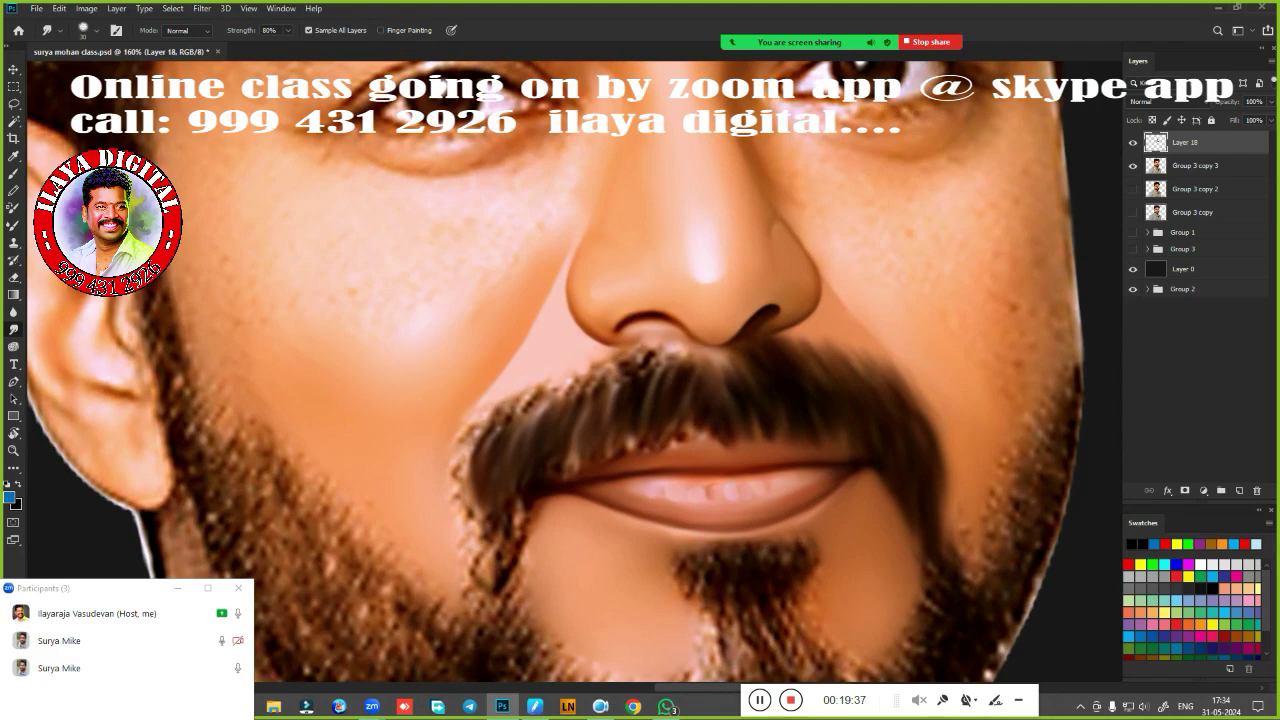
pyautogui.moveTo(465, 468)
pyautogui.mouseDown()
pyautogui.moveTo(460, 510)
pyautogui.moveTo(480, 410)
pyautogui.moveTo(456, 485)
pyautogui.mouseUp()
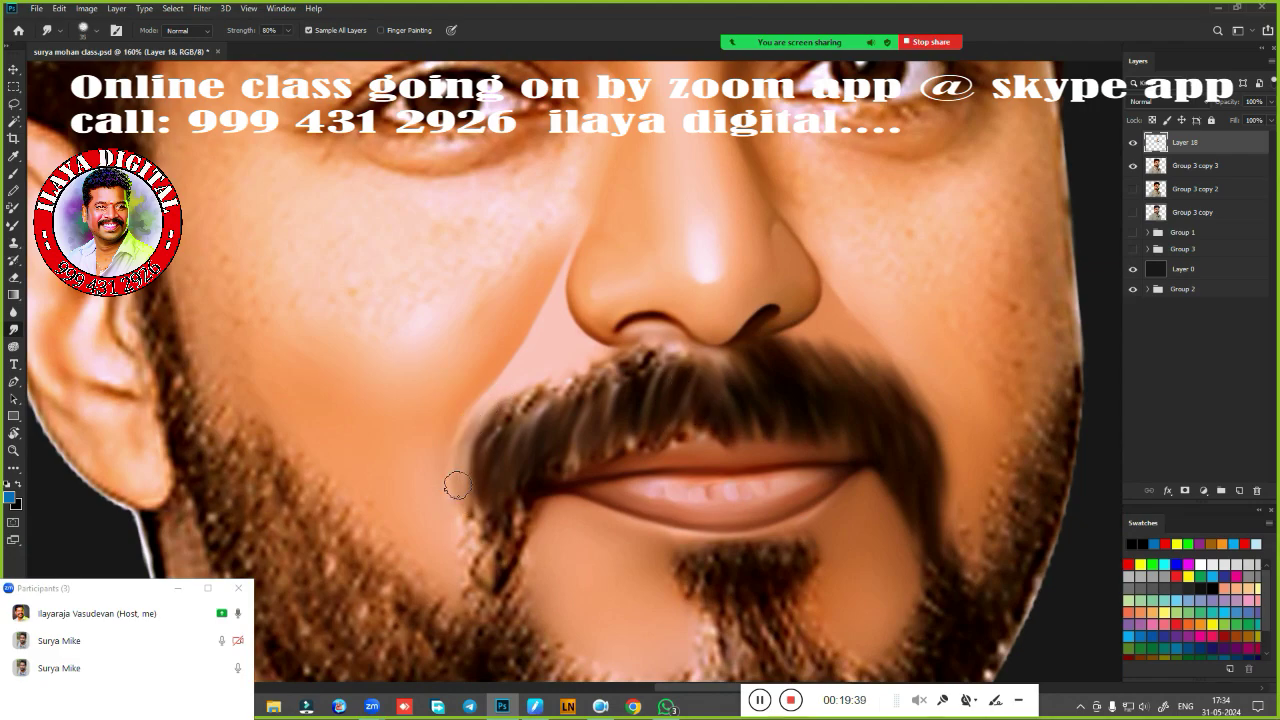
pyautogui.moveTo(500, 410)
pyautogui.mouseDown()
pyautogui.moveTo(494, 451)
pyautogui.moveTo(550, 380)
pyautogui.moveTo(560, 440)
pyautogui.moveTo(588, 392)
pyautogui.moveTo(612, 410)
pyautogui.moveTo(645, 345)
pyautogui.moveTo(630, 400)
pyautogui.moveTo(652, 367)
pyautogui.moveTo(666, 400)
pyautogui.moveTo(700, 372)
pyautogui.moveTo(616, 378)
pyautogui.moveTo(614, 389)
pyautogui.moveTo(588, 372)
pyautogui.moveTo(489, 419)
pyautogui.moveTo(468, 515)
pyautogui.moveTo(472, 572)
pyautogui.moveTo(488, 500)
pyautogui.moveTo(500, 546)
pyautogui.moveTo(518, 500)
pyautogui.moveTo(492, 590)
pyautogui.mouseUp()
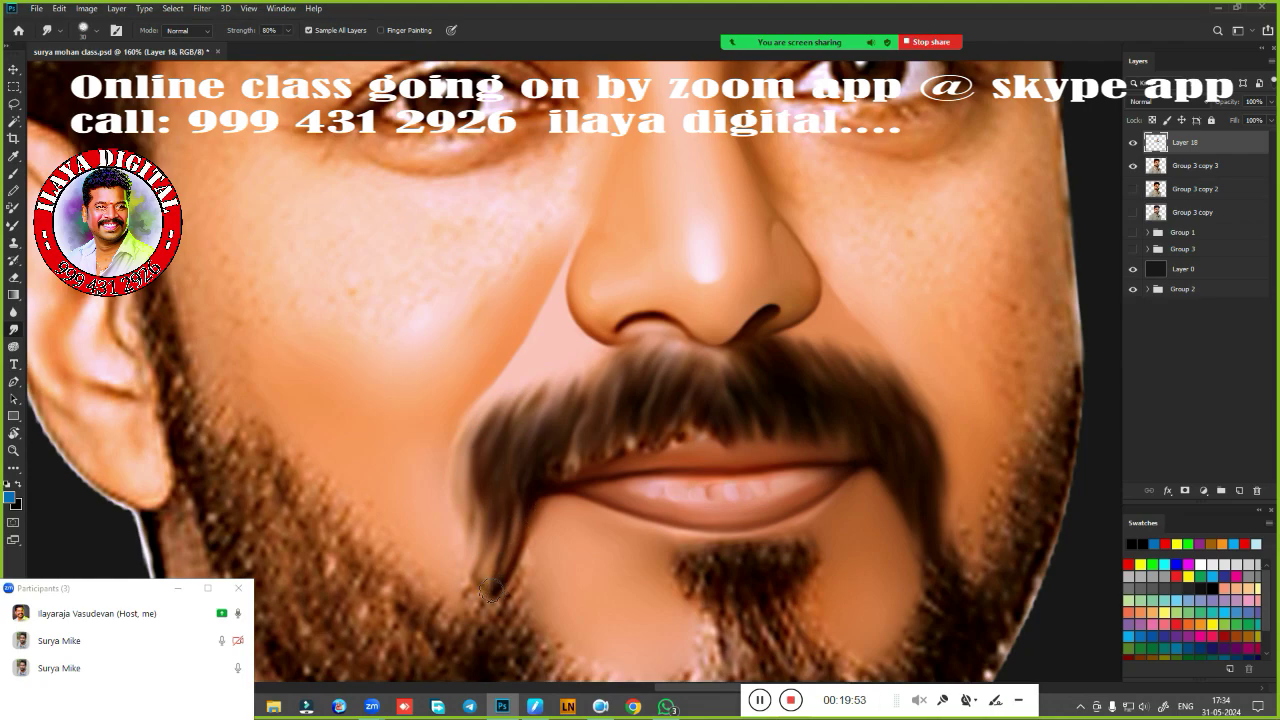
pyautogui.moveTo(548, 456)
pyautogui.mouseDown()
pyautogui.moveTo(566, 443)
pyautogui.moveTo(651, 451)
pyautogui.moveTo(691, 409)
pyautogui.moveTo(698, 432)
pyautogui.mouseUp()
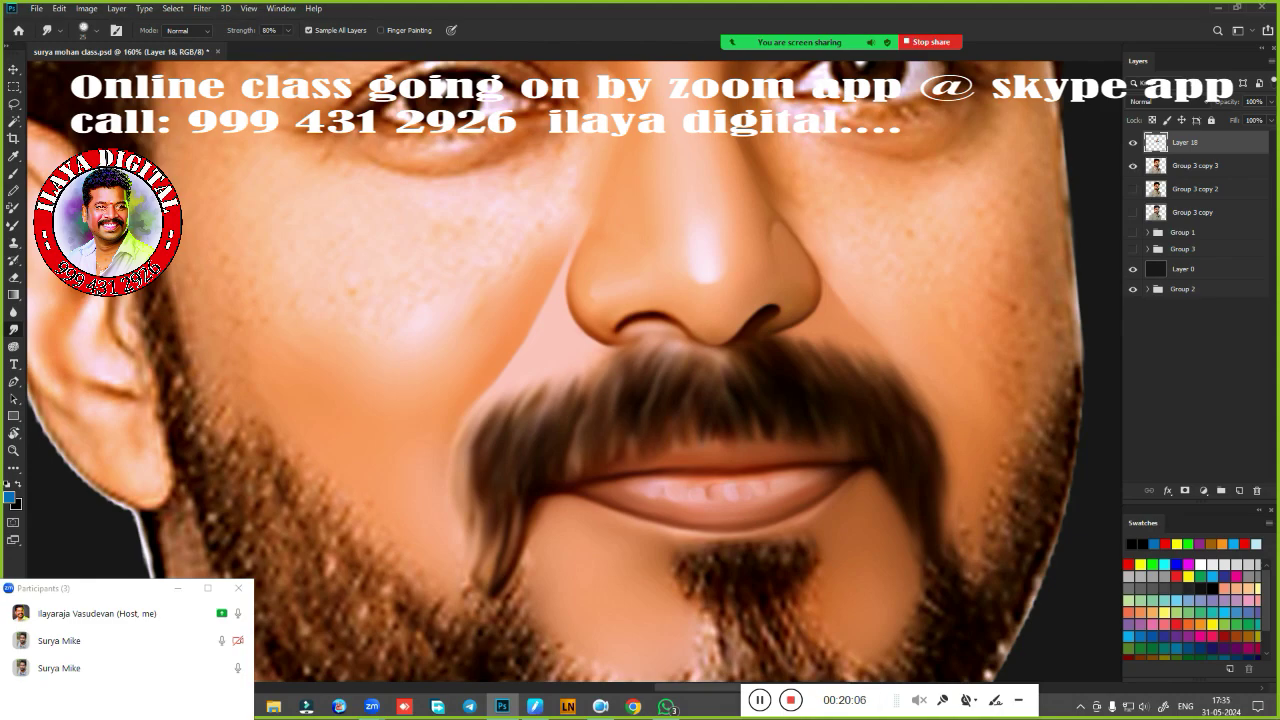
pyautogui.moveTo(510, 598); pyautogui.dragTo(530, 515)
pyautogui.moveTo(480, 575)
pyautogui.mouseDown()
pyautogui.moveTo(468, 602)
pyautogui.moveTo(472, 535)
pyautogui.moveTo(515, 630)
pyautogui.mouseUp()
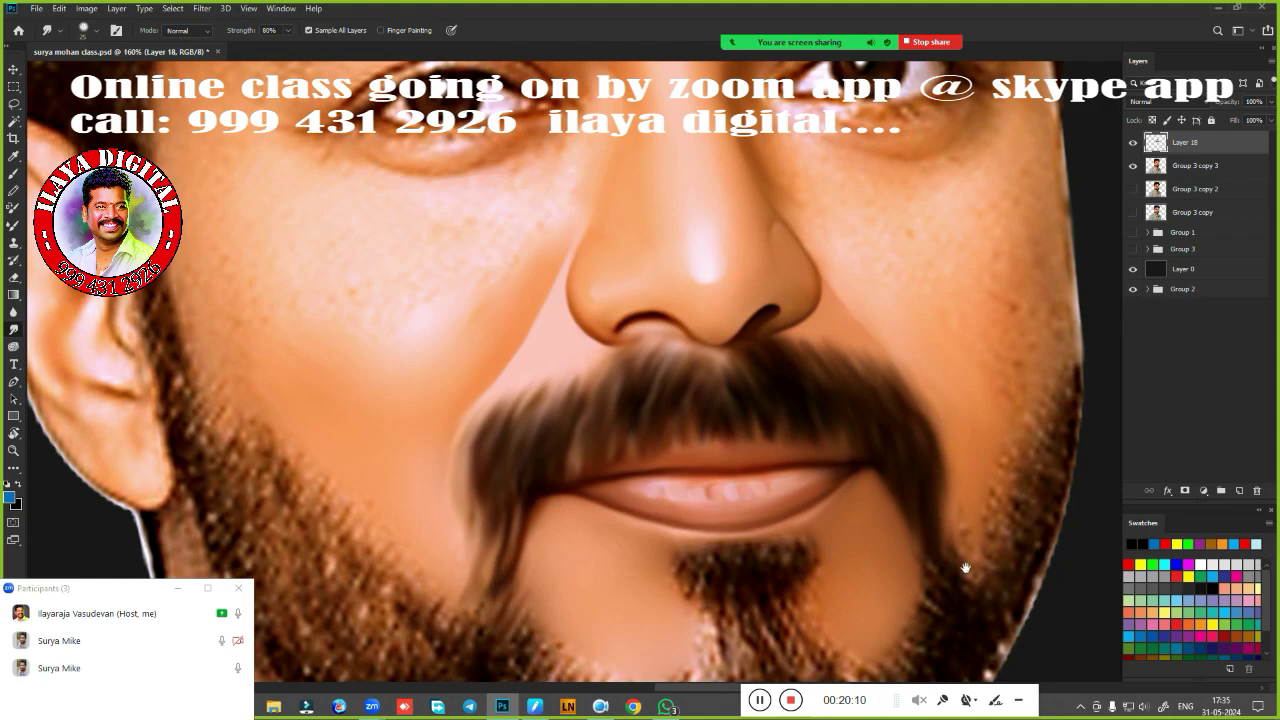
pyautogui.moveTo(965, 568)
pyautogui.mouseDown()
pyautogui.moveTo(766, 434)
pyautogui.moveTo(758, 484)
pyautogui.mouseUp()
# Smooth the goatee's top and left side and pull it down through the chin into the beard.
pyautogui.scroll(-3, 616, 502)
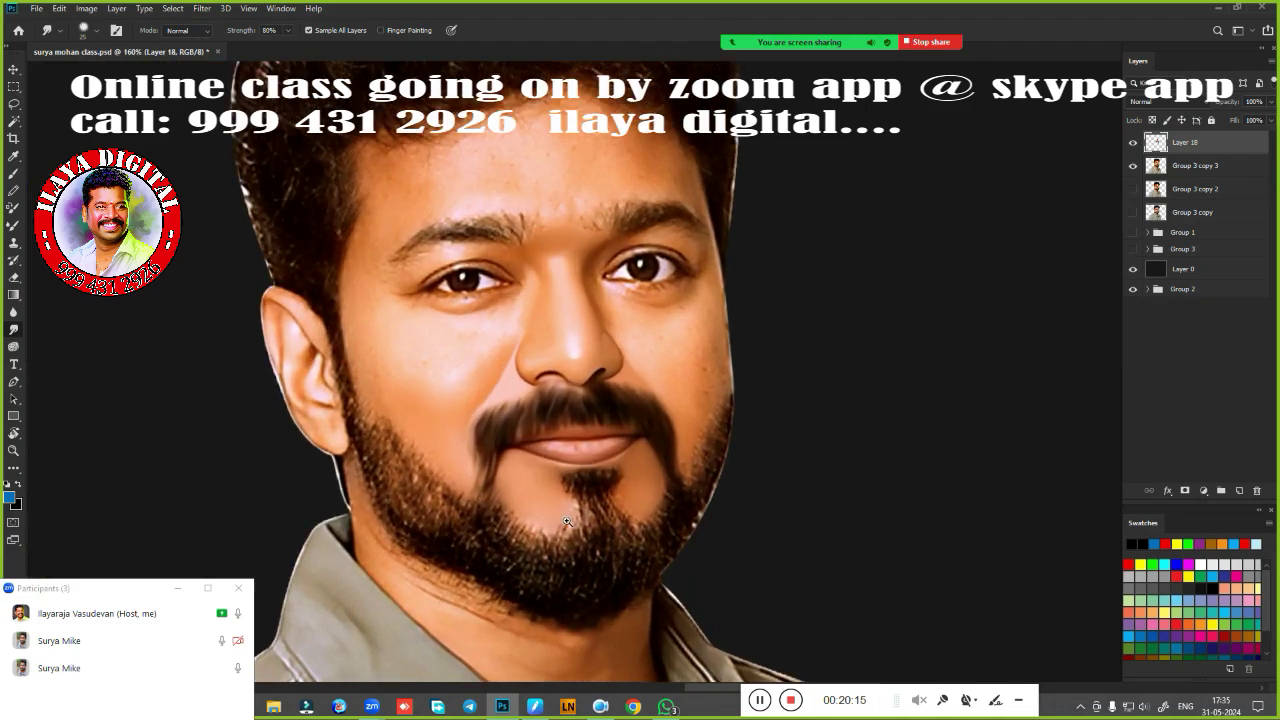
pyautogui.scroll(2, 700, 400)
pyautogui.scroll(2, 640, 406)
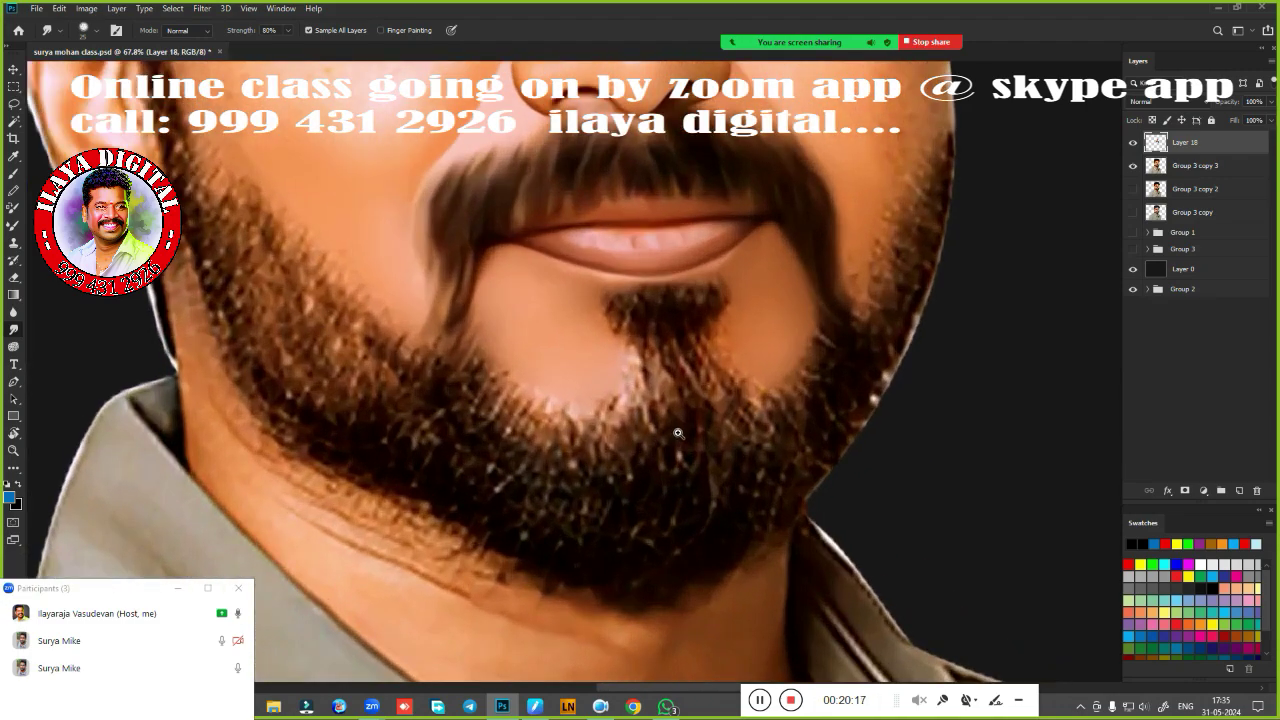
pyautogui.scroll(1, 640, 406)
pyautogui.scroll(1, 640, 406)
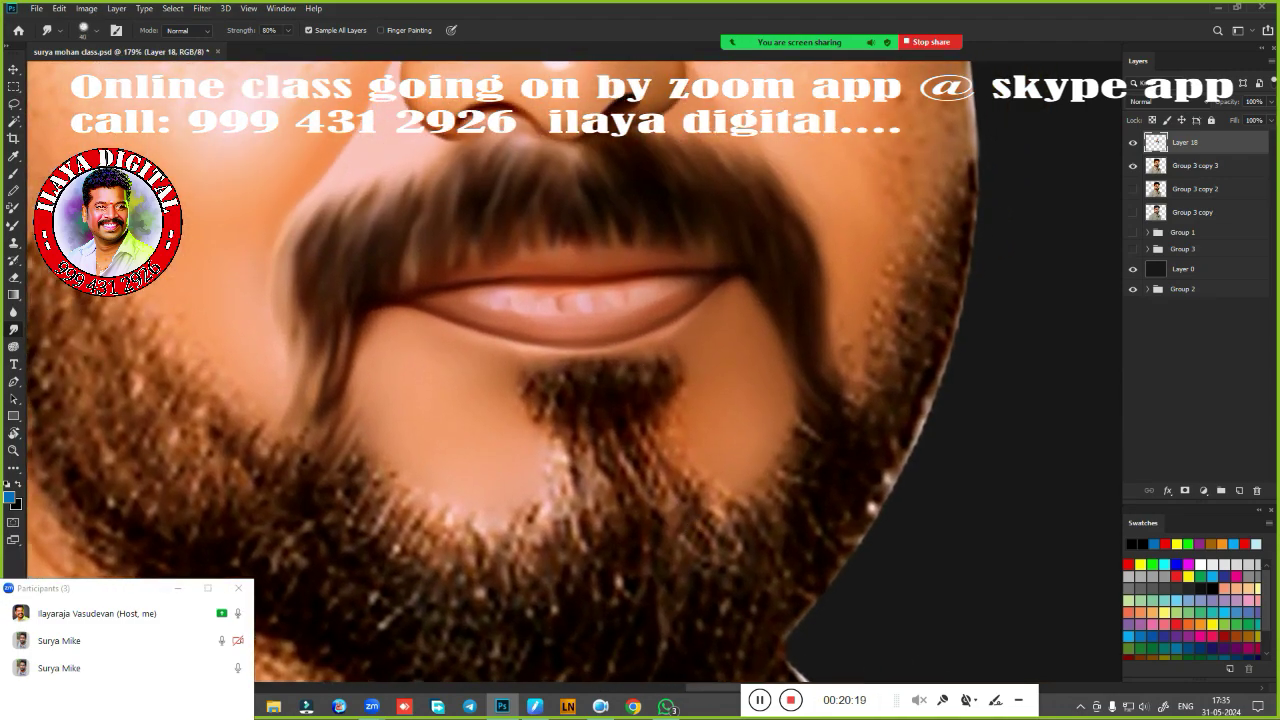
pyautogui.moveTo(620, 400)
pyautogui.mouseDown()
pyautogui.moveTo(608, 374)
pyautogui.moveTo(643, 403)
pyautogui.moveTo(646, 366)
pyautogui.moveTo(668, 362)
pyautogui.mouseUp()
pyautogui.moveTo(520, 385)
pyautogui.mouseDown()
pyautogui.moveTo(571, 406)
pyautogui.moveTo(644, 348)
pyautogui.mouseUp()
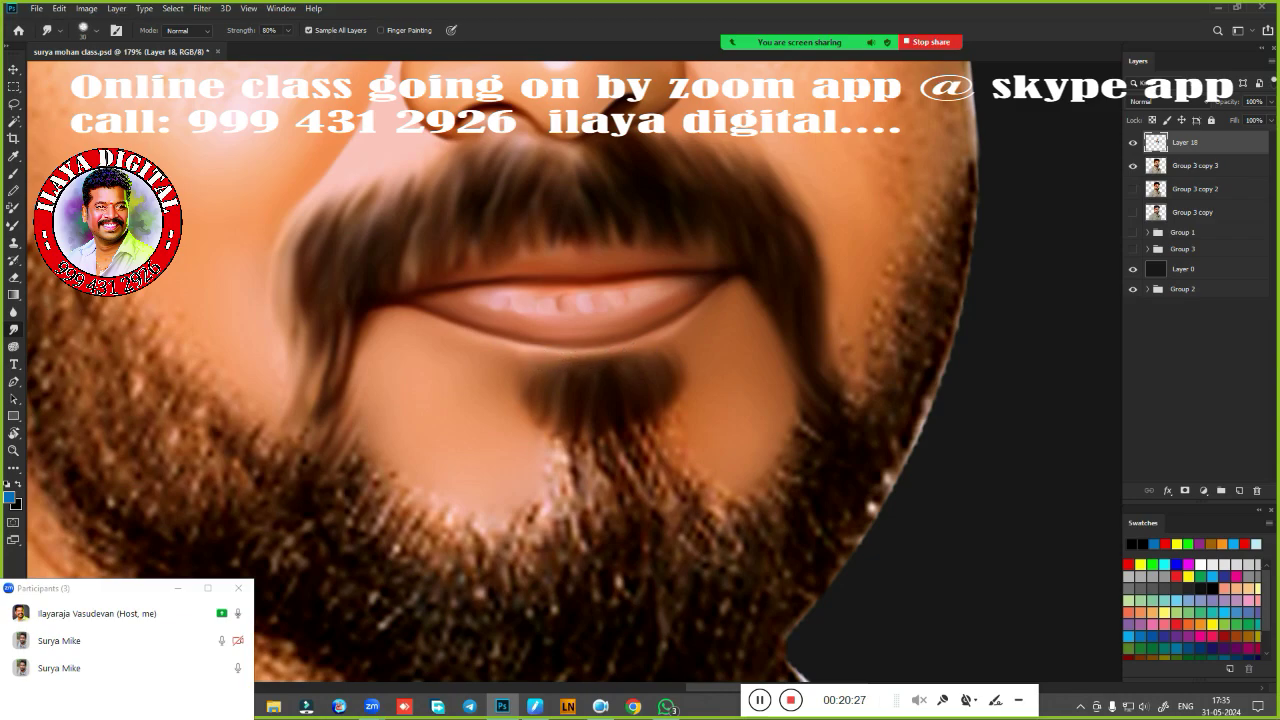
pyautogui.moveTo(551, 406)
pyautogui.mouseDown()
pyautogui.moveTo(583, 514)
pyautogui.moveTo(637, 486)
pyautogui.moveTo(657, 423)
pyautogui.moveTo(712, 498)
pyautogui.mouseUp()
# Smear the stubble on the left chin and right and lower-right beard into smooth brown strands.
pyautogui.moveTo(360, 440)
pyautogui.mouseDown()
pyautogui.moveTo(365, 462)
pyautogui.moveTo(330, 540)
pyautogui.moveTo(370, 450)
pyautogui.moveTo(378, 538)
pyautogui.moveTo(443, 500)
pyautogui.moveTo(460, 515)
pyautogui.moveTo(493, 640)
pyautogui.moveTo(520, 545)
pyautogui.moveTo(540, 530)
pyautogui.mouseUp()
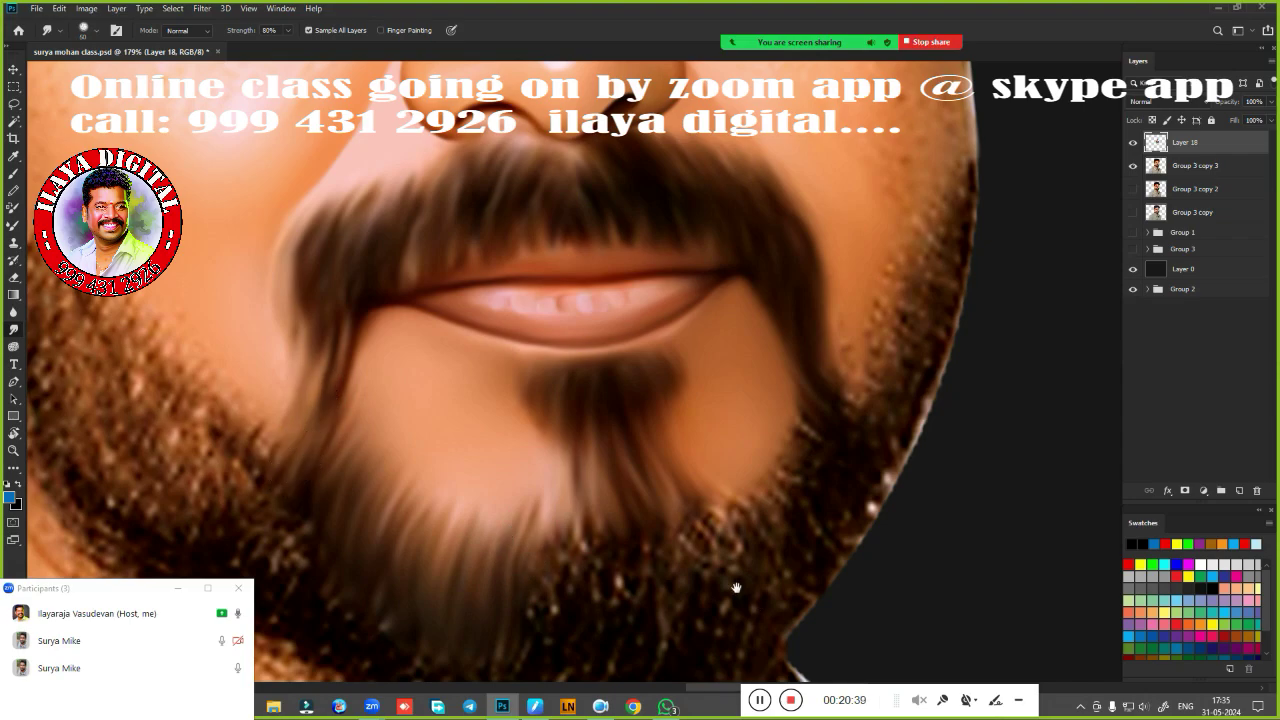
pyautogui.moveTo(736, 588); pyautogui.dragTo(626, 488)
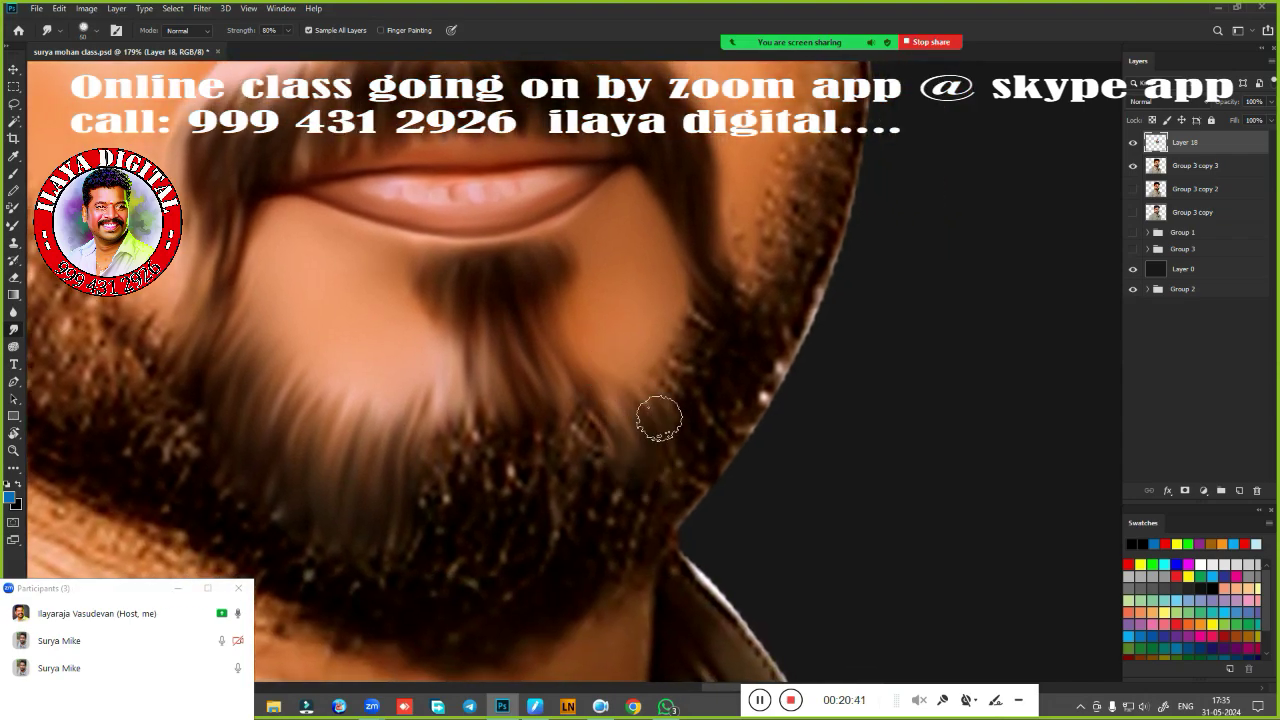
pyautogui.moveTo(659, 420)
pyautogui.mouseDown()
pyautogui.moveTo(683, 423)
pyautogui.moveTo(720, 366)
pyautogui.moveTo(718, 320)
pyautogui.moveTo(688, 272)
pyautogui.mouseUp()
pyautogui.moveTo(512, 507)
pyautogui.mouseDown()
pyautogui.moveTo(526, 414)
pyautogui.moveTo(566, 437)
pyautogui.moveTo(583, 409)
pyautogui.moveTo(611, 404)
pyautogui.mouseUp()
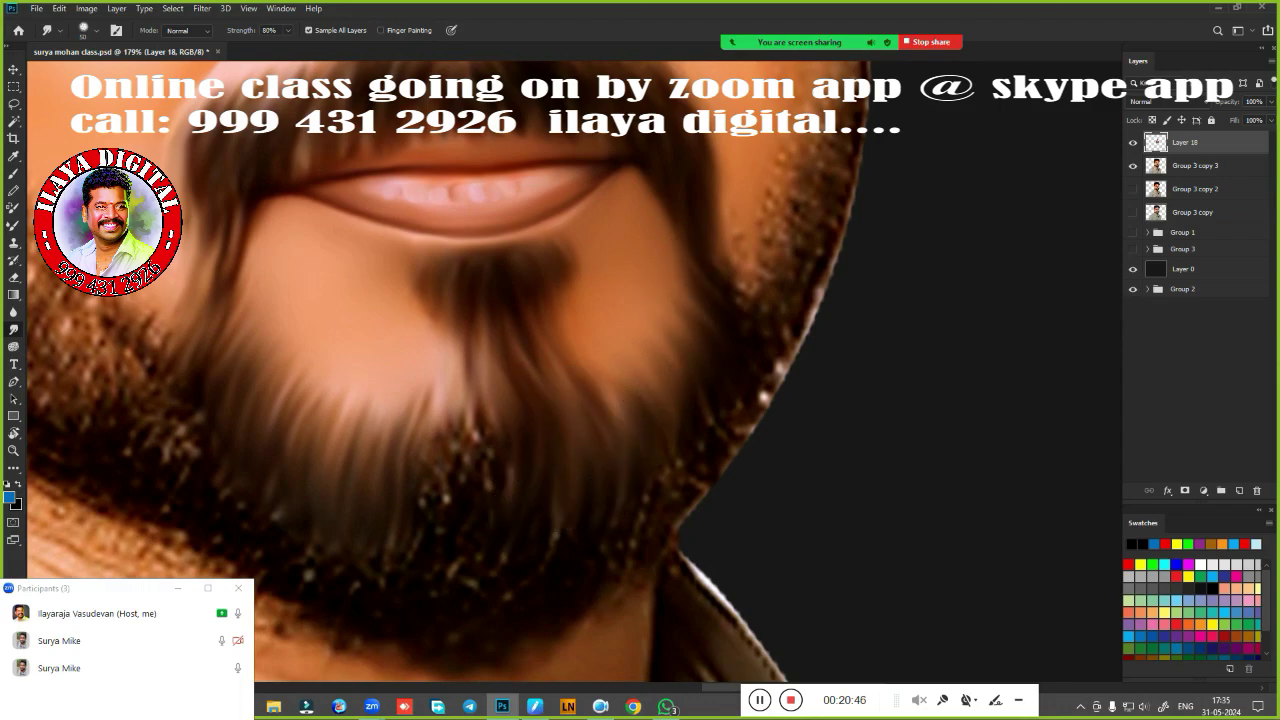
pyautogui.moveTo(431, 440)
pyautogui.mouseDown()
pyautogui.moveTo(429, 527)
pyautogui.moveTo(443, 423)
pyautogui.moveTo(503, 451)
pyautogui.moveTo(478, 405)
pyautogui.mouseUp()
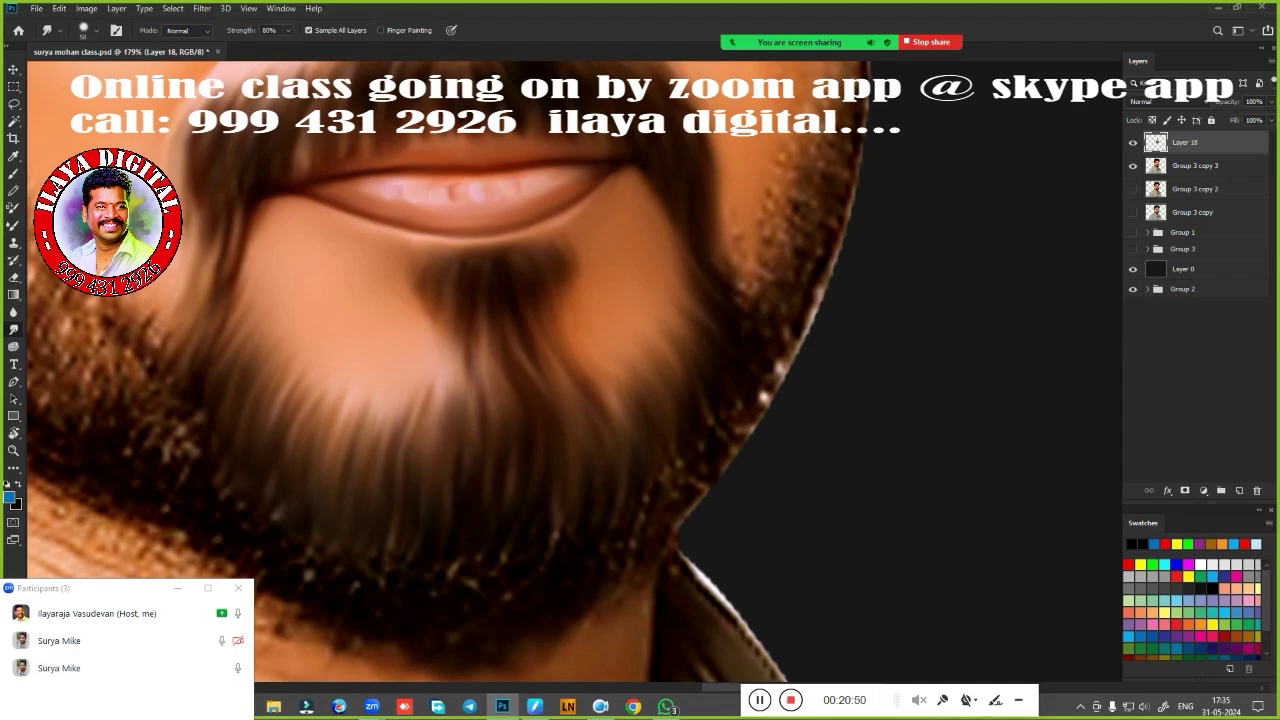
pyautogui.scroll(-3, 670, 530)
pyautogui.moveTo(658, 594); pyautogui.dragTo(748, 611)
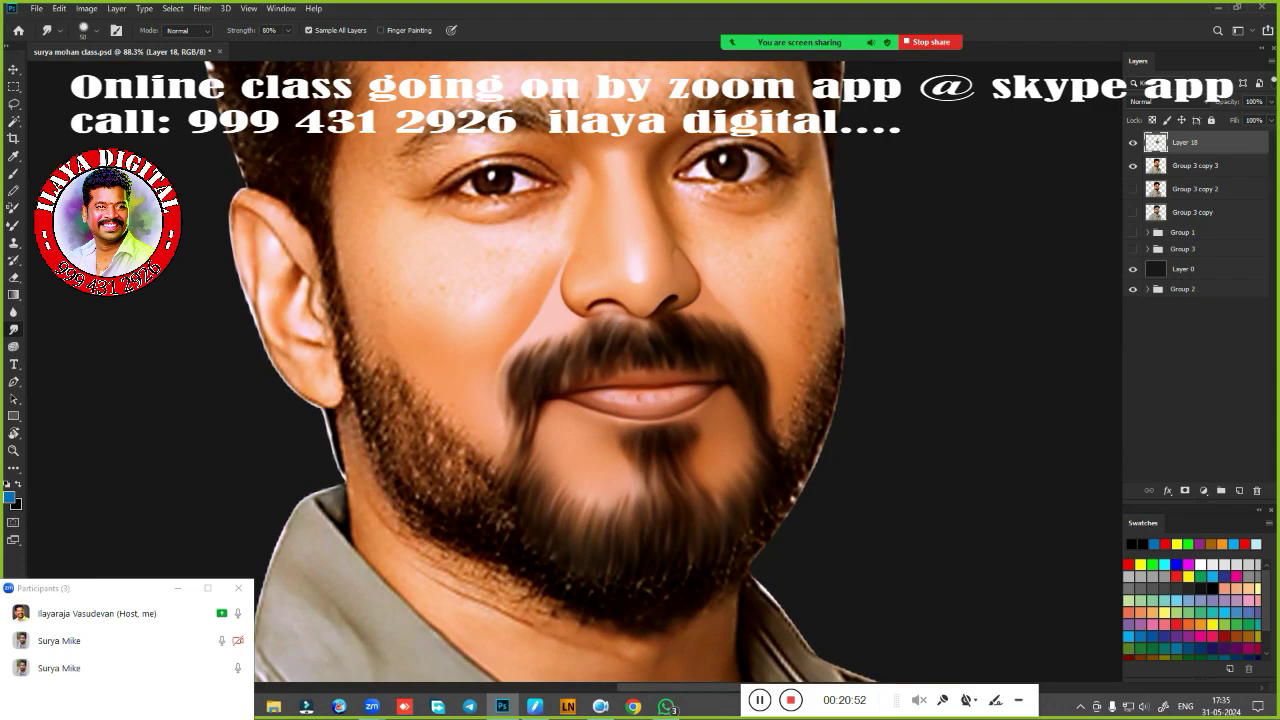
# Hide both Group 3 copy layers to preview the painted face, then save the portrait.
pyautogui.click(1133, 211)
pyautogui.click(1133, 165)
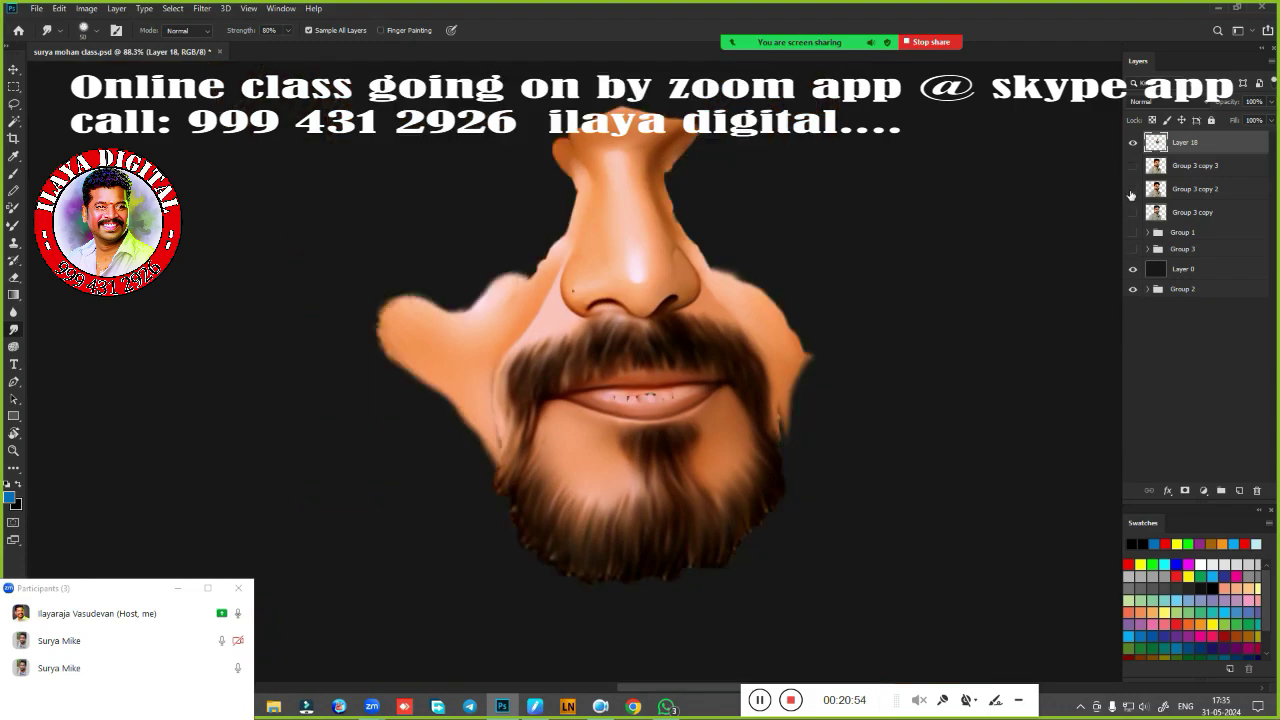
pyautogui.hotkey('ctrl', 's')
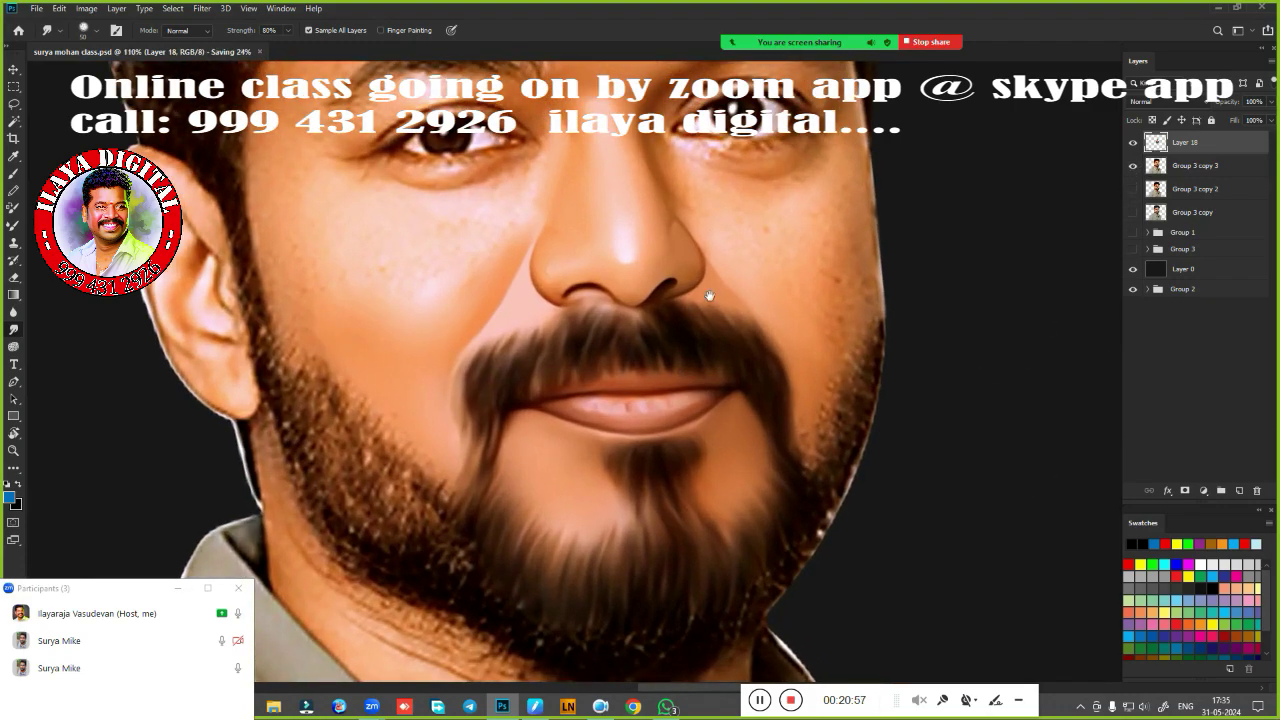
# Zoom in and centre the view on the eyes.
pyautogui.moveTo(709, 295); pyautogui.dragTo(686, 491)
pyautogui.scroll(2, 686, 377)
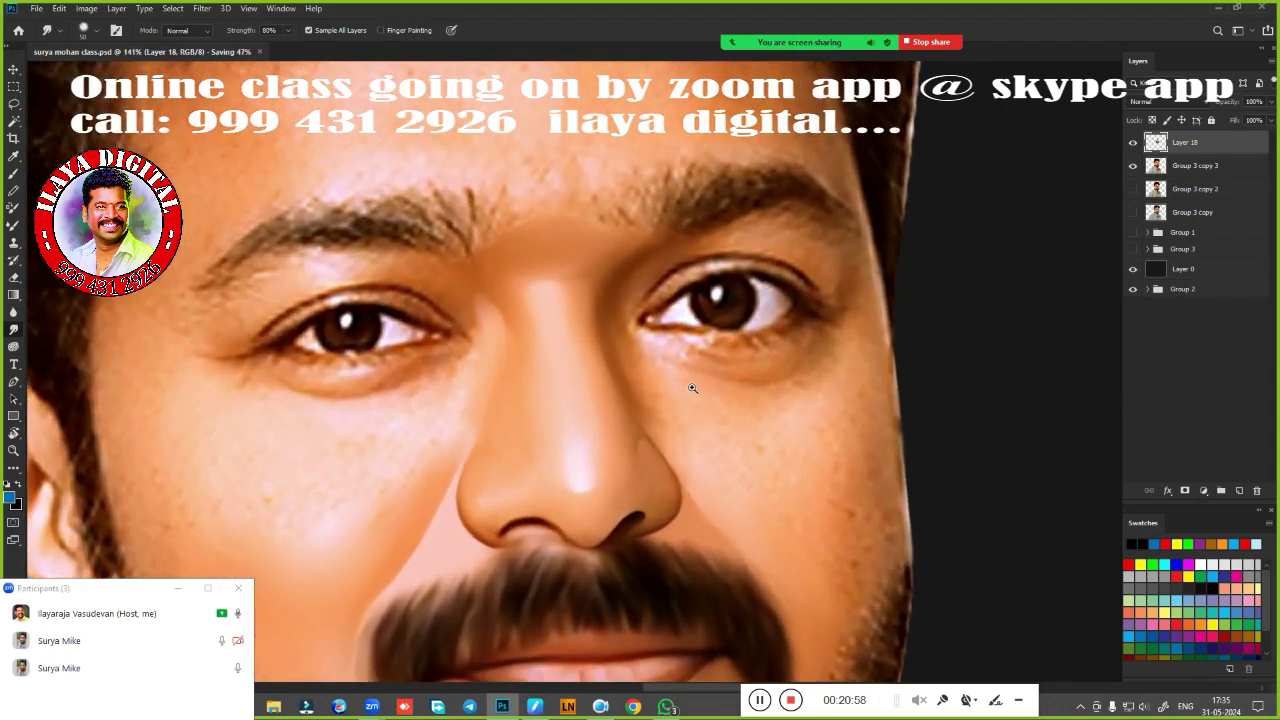
pyautogui.hotkey('ctrl', '0')
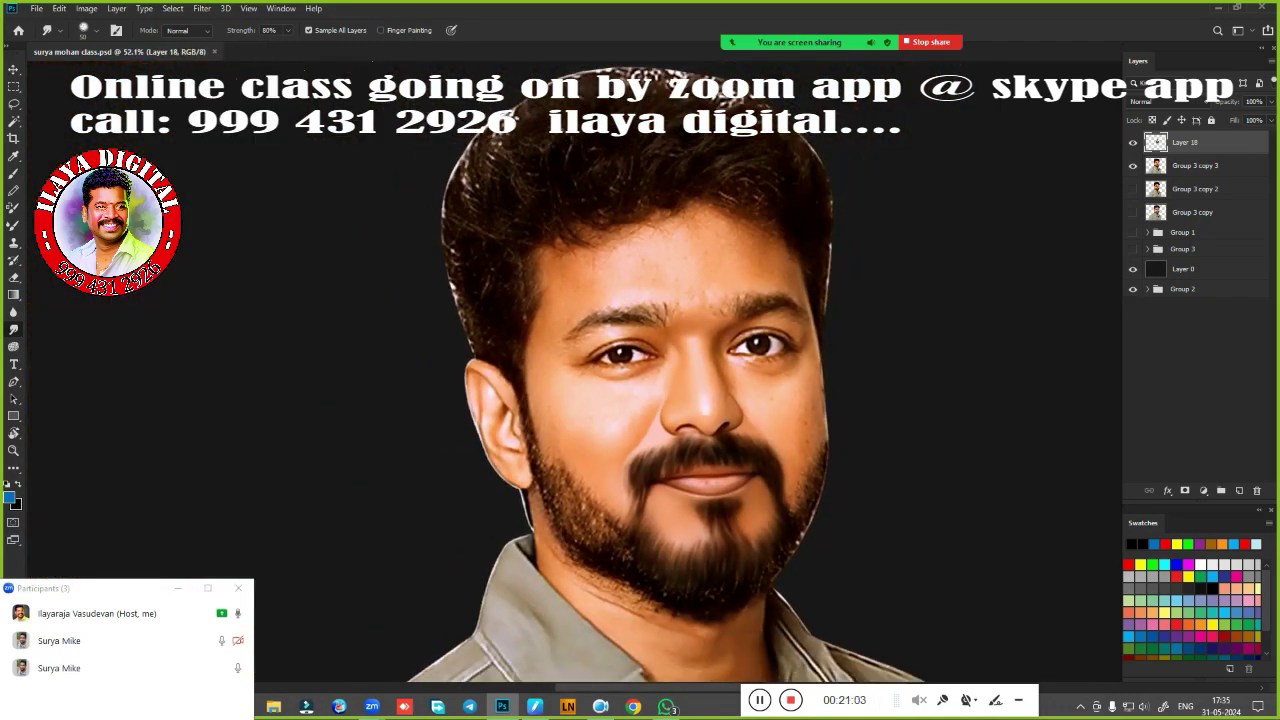
pyautogui.scroll(5, 737, 391)
pyautogui.scroll(2, 694, 429)
pyautogui.moveTo(694, 429)
pyautogui.mouseDown()
pyautogui.moveTo(674, 371)
pyautogui.moveTo(643, 394)
pyautogui.mouseUp()
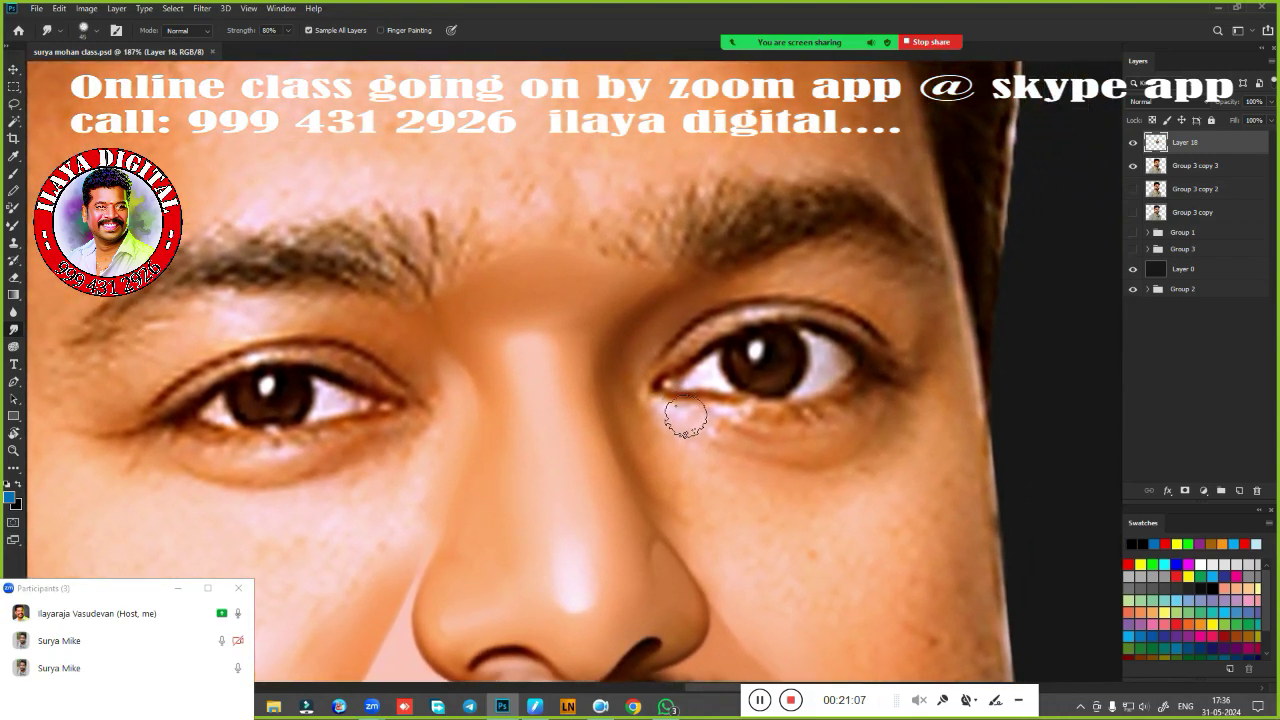
pyautogui.scroll(-2, 648, 411)
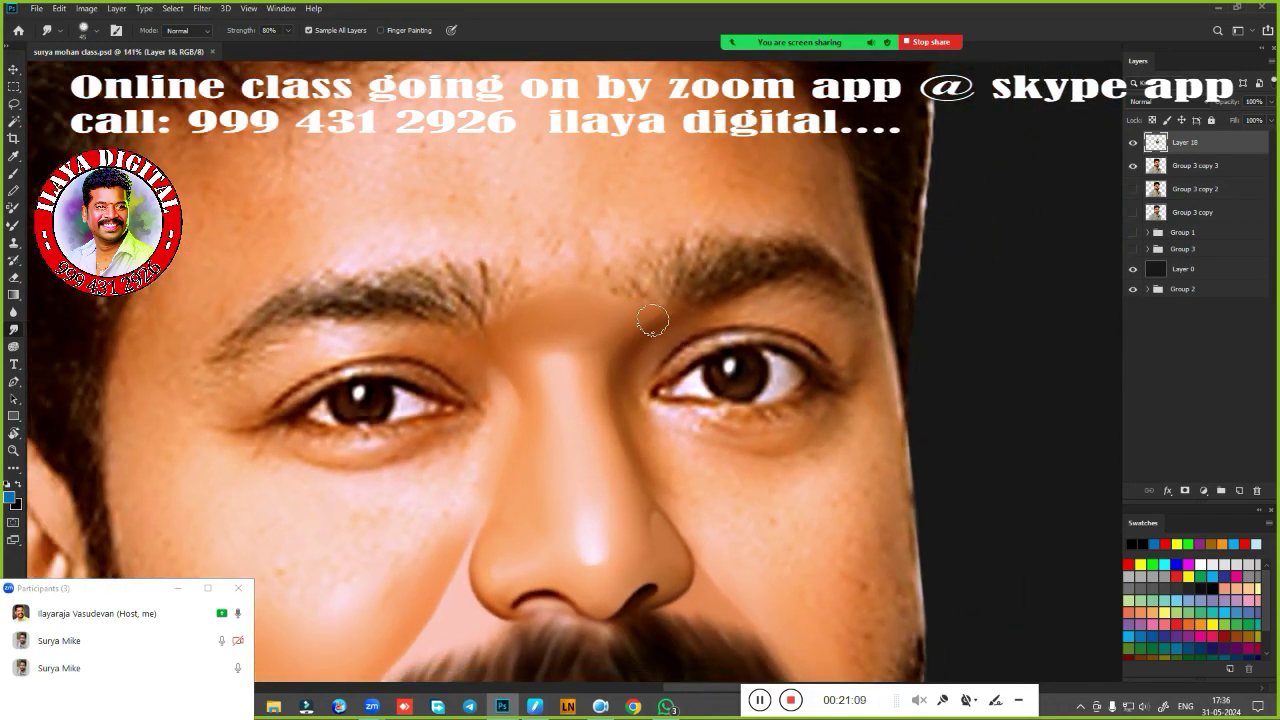
# Start a pen path curving along the right brow to the temple and down the face's side.
pyautogui.press('p')
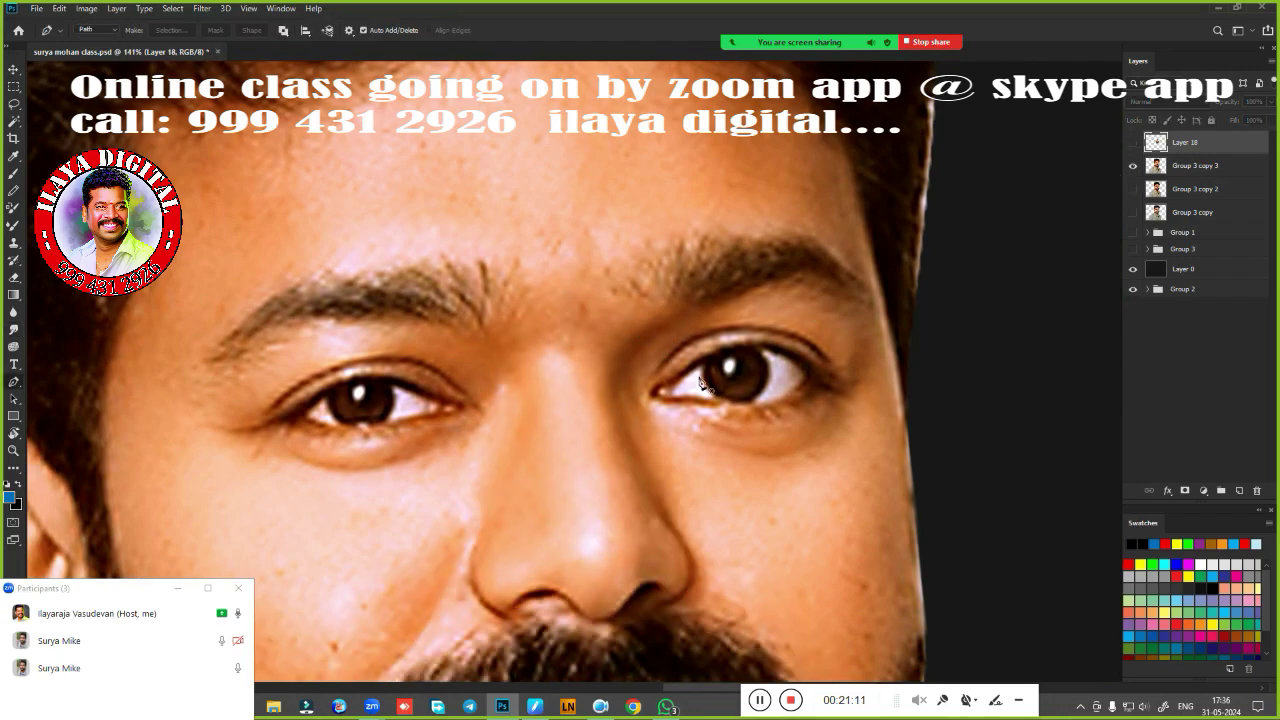
pyautogui.scroll(1, 700, 378)
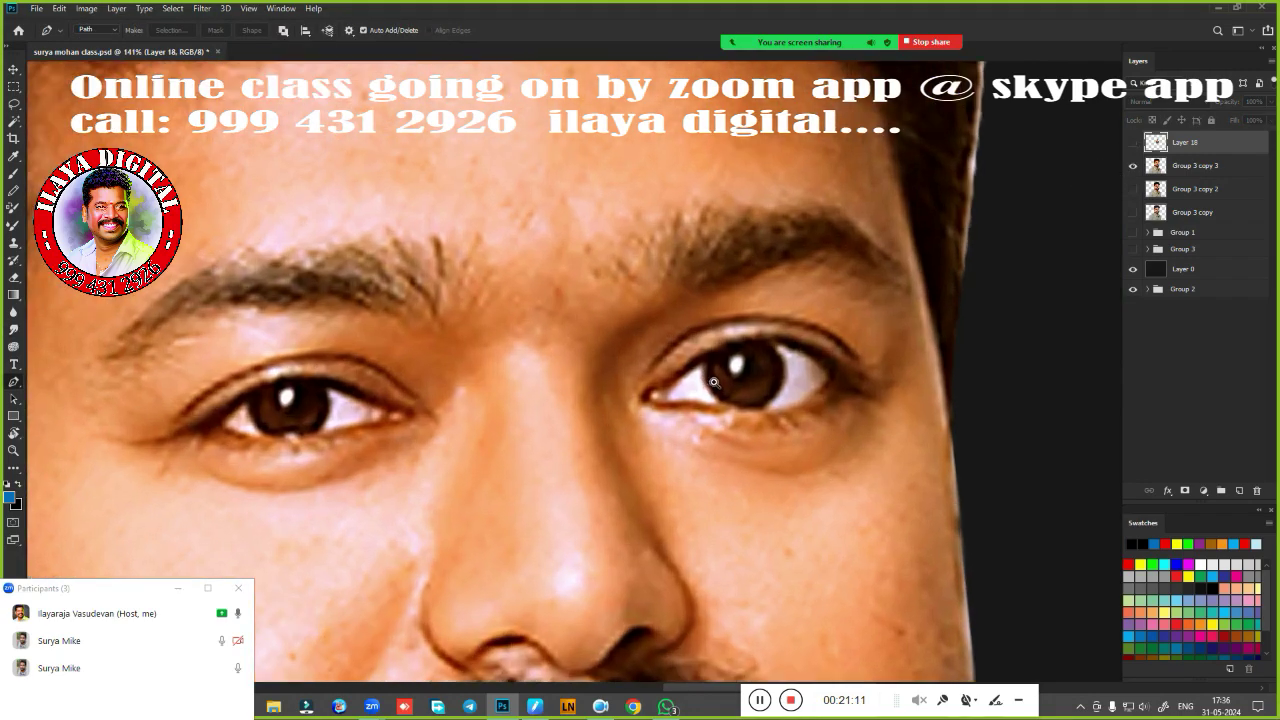
pyautogui.click(620, 311)
pyautogui.moveTo(725, 280); pyautogui.dragTo(785, 260)
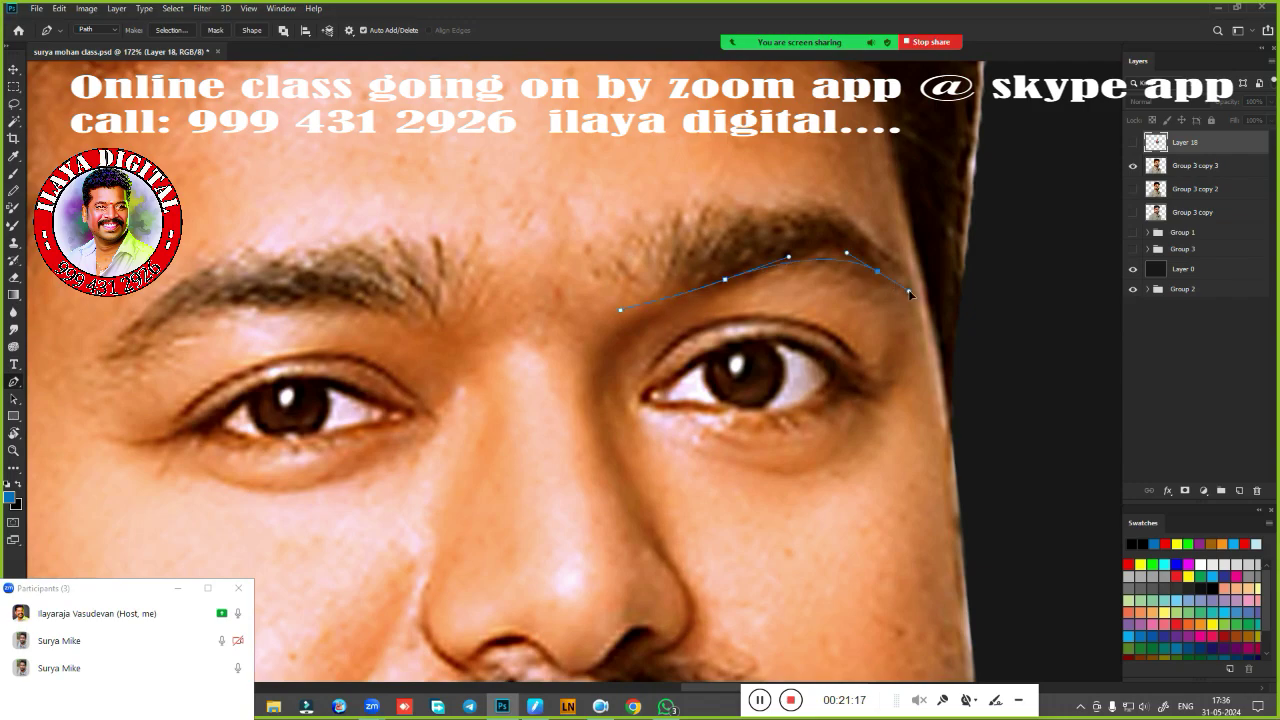
pyautogui.moveTo(909, 292); pyautogui.dragTo(930, 310)
pyautogui.click(929, 307)
pyautogui.click(943, 554)
pyautogui.moveTo(940, 445); pyautogui.dragTo(862, 365)
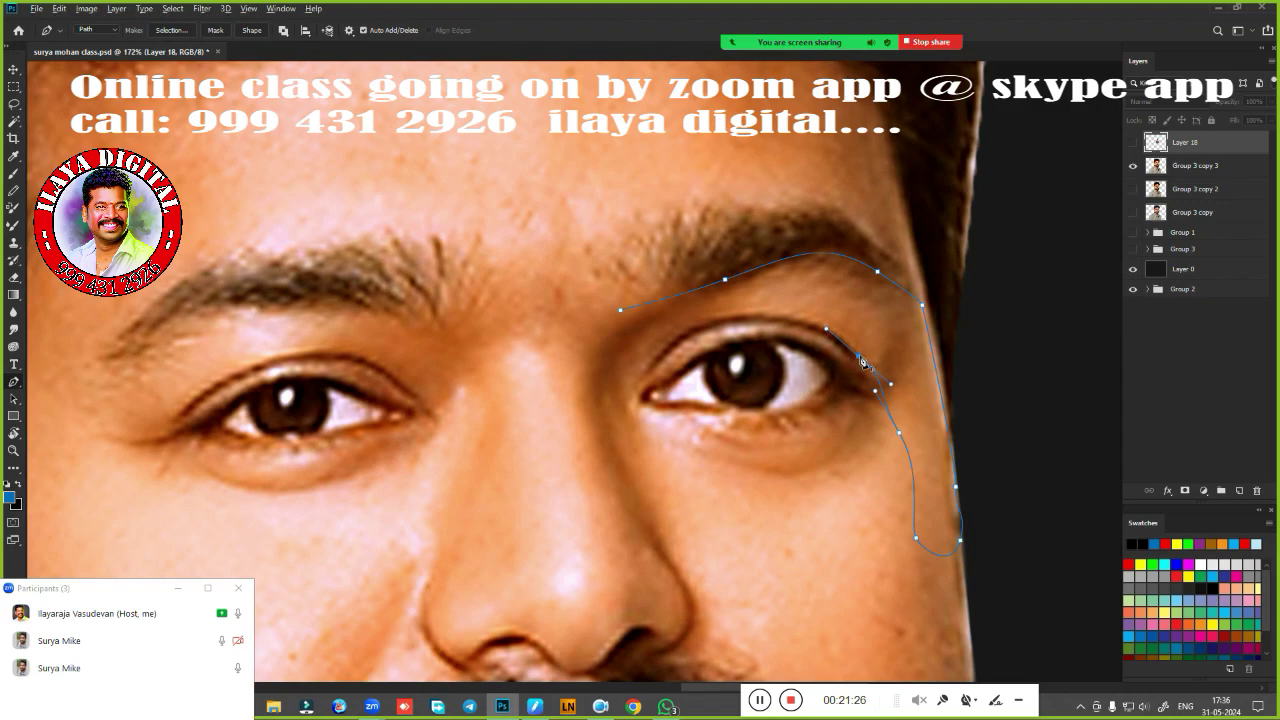
# Continue the path around the eyelid and lower eye corner, across the cheek, back beside the nose.
pyautogui.moveTo(735, 361); pyautogui.dragTo(796, 313)
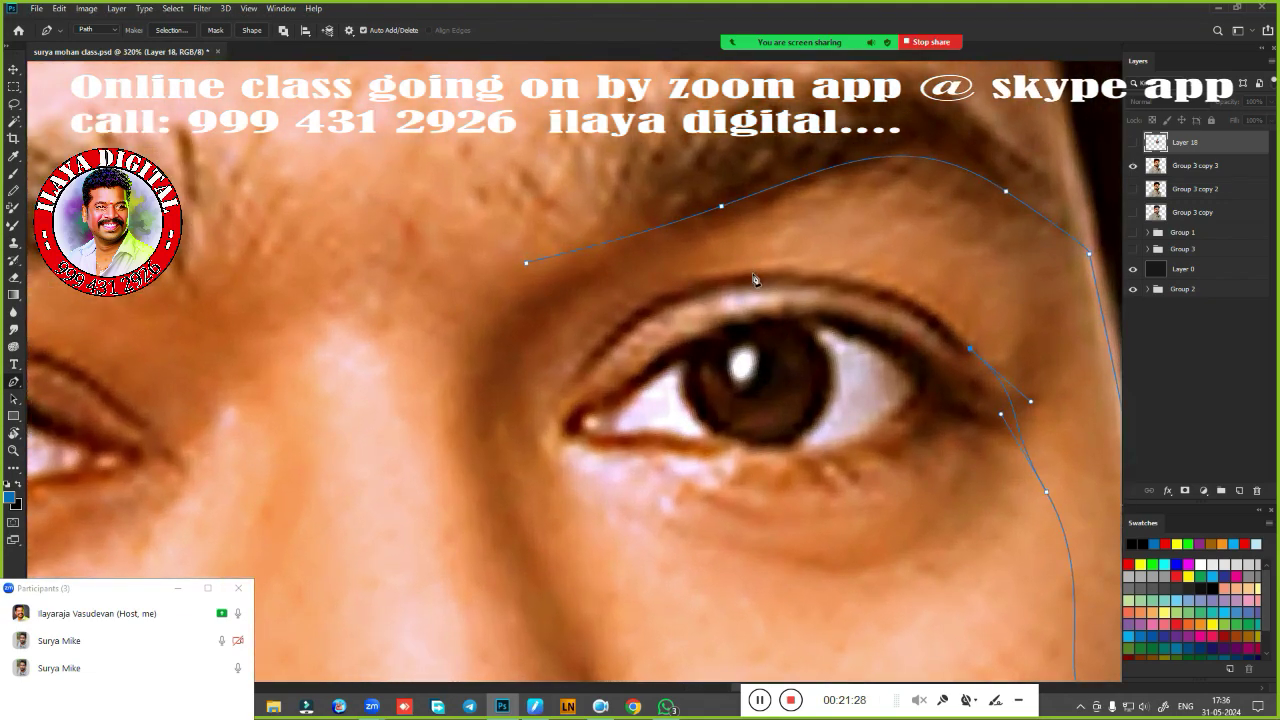
pyautogui.moveTo(754, 274); pyautogui.dragTo(621, 290)
pyautogui.moveTo(573, 378); pyautogui.dragTo(534, 466)
pyautogui.moveTo(575, 378)
pyautogui.mouseDown()
pyautogui.moveTo(509, 472)
pyautogui.moveTo(585, 503)
pyautogui.mouseUp()
pyautogui.scroll(-5, 591, 509)
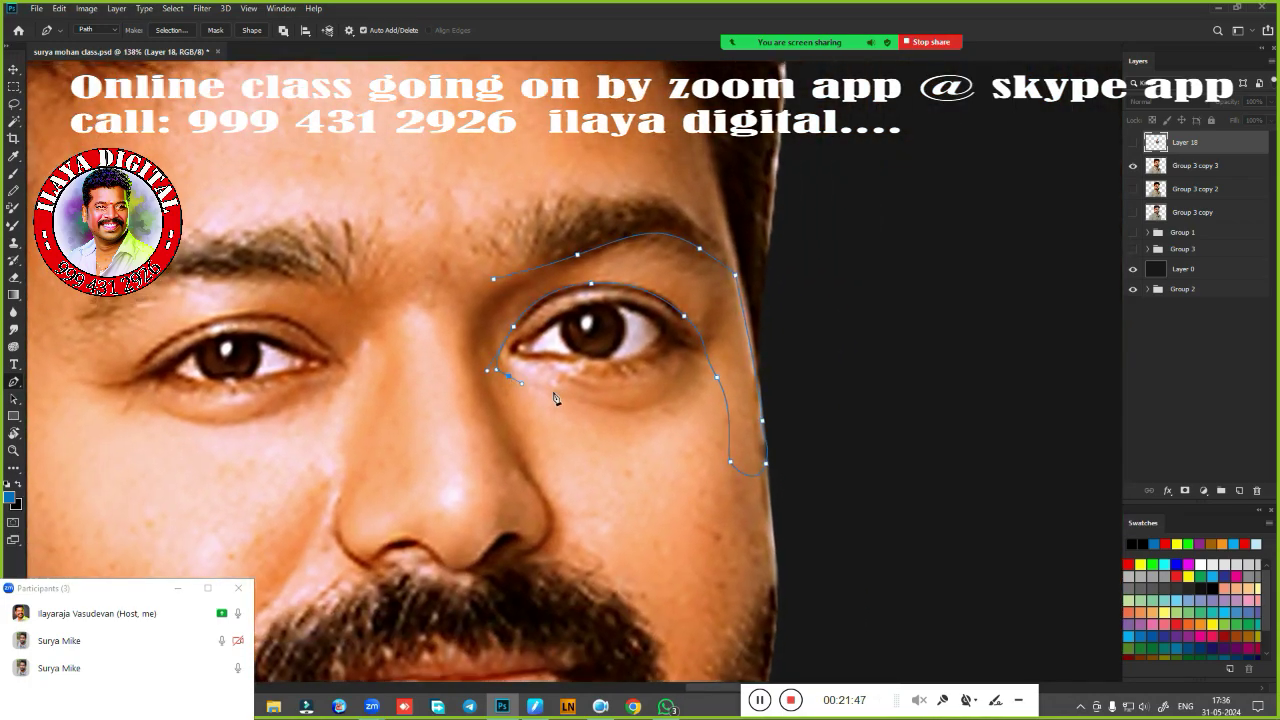
pyautogui.moveTo(552, 399); pyautogui.dragTo(580, 404)
pyautogui.moveTo(689, 377); pyautogui.dragTo(710, 328)
pyautogui.click(714, 443)
pyautogui.click(664, 563)
pyautogui.moveTo(581, 562); pyautogui.dragTo(556, 551)
pyautogui.click(465, 385)
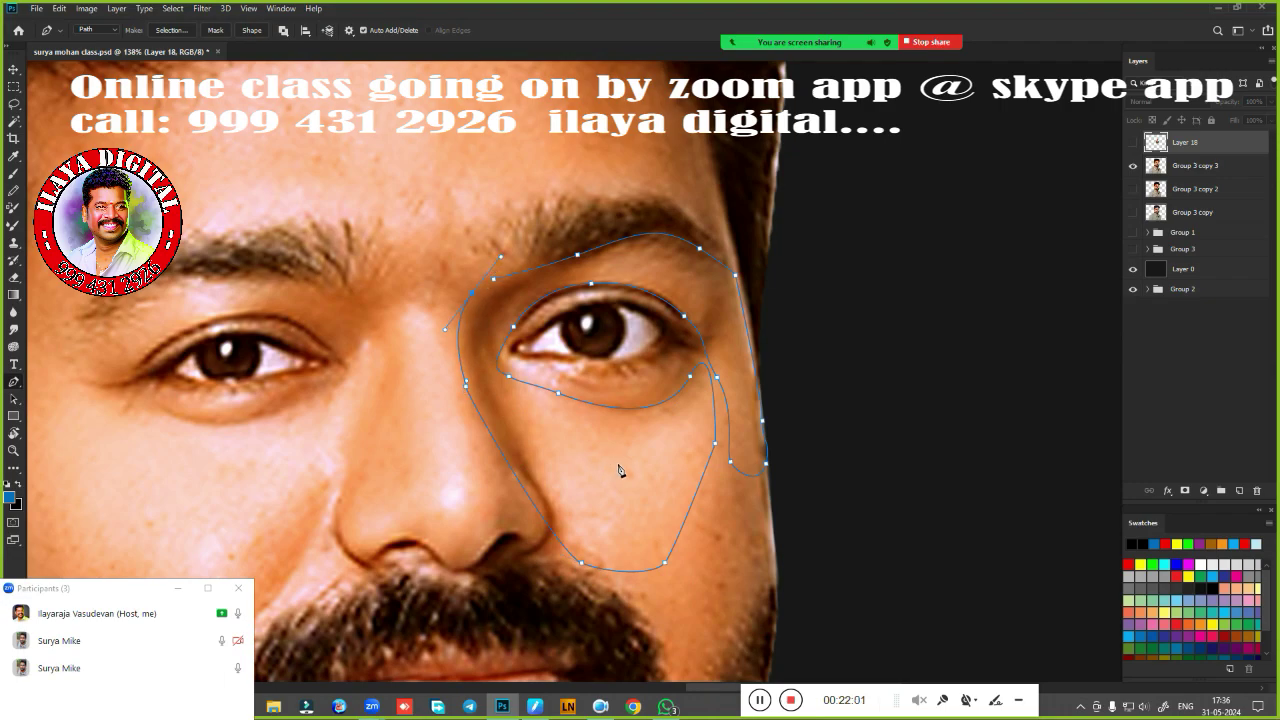
# Turn the eye path into a selection feathered by 1.5 pixels.
pyautogui.hotkey('ctrl', 'Return')
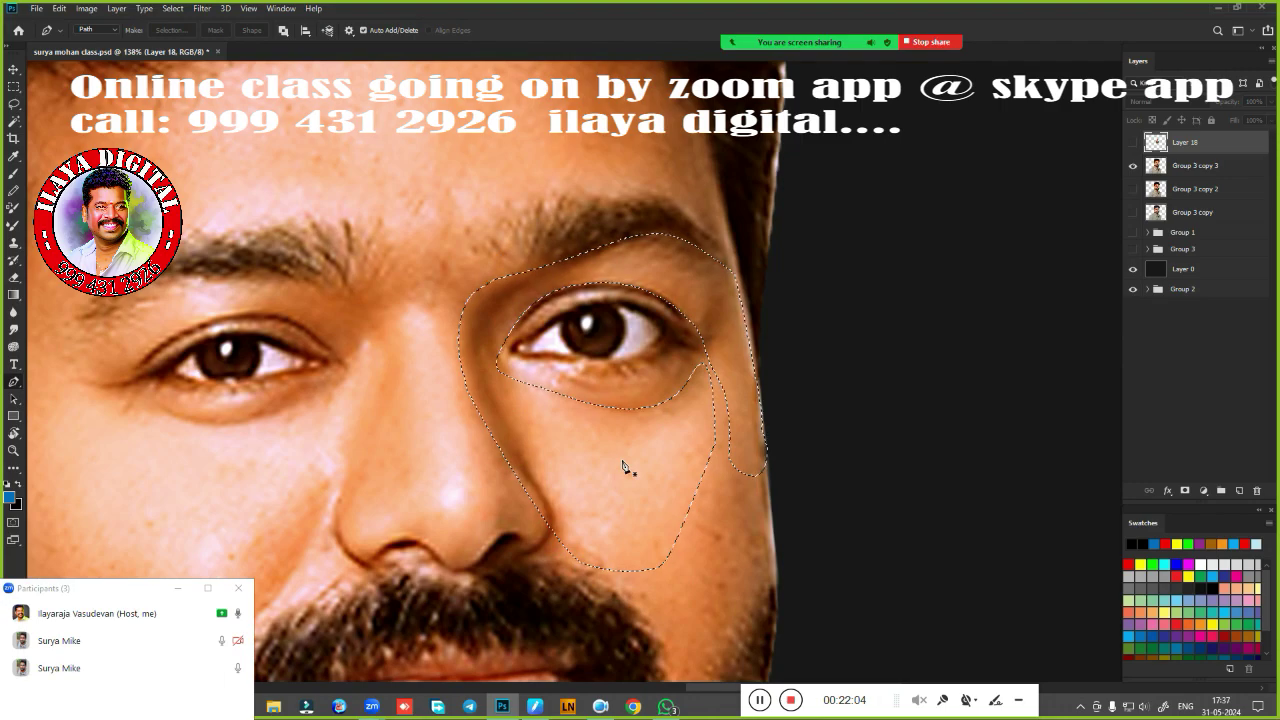
pyautogui.hotkey('shift', 'F6')
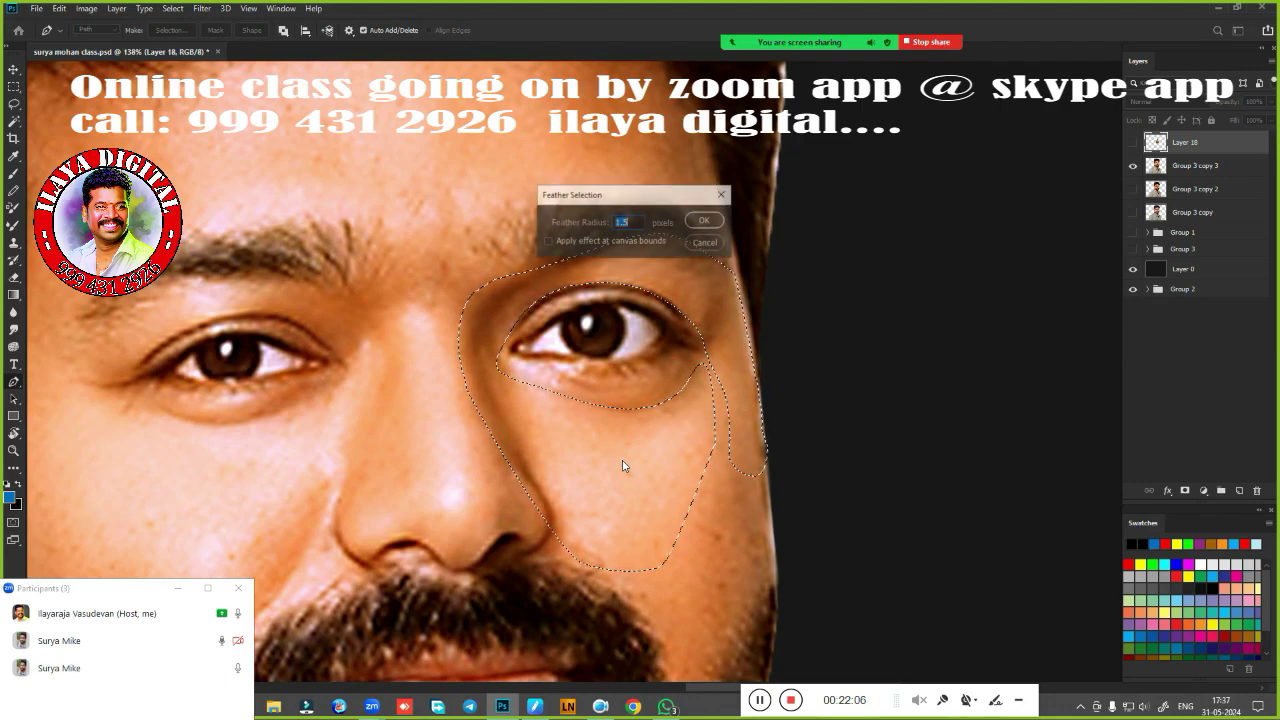
pyautogui.press('Return')
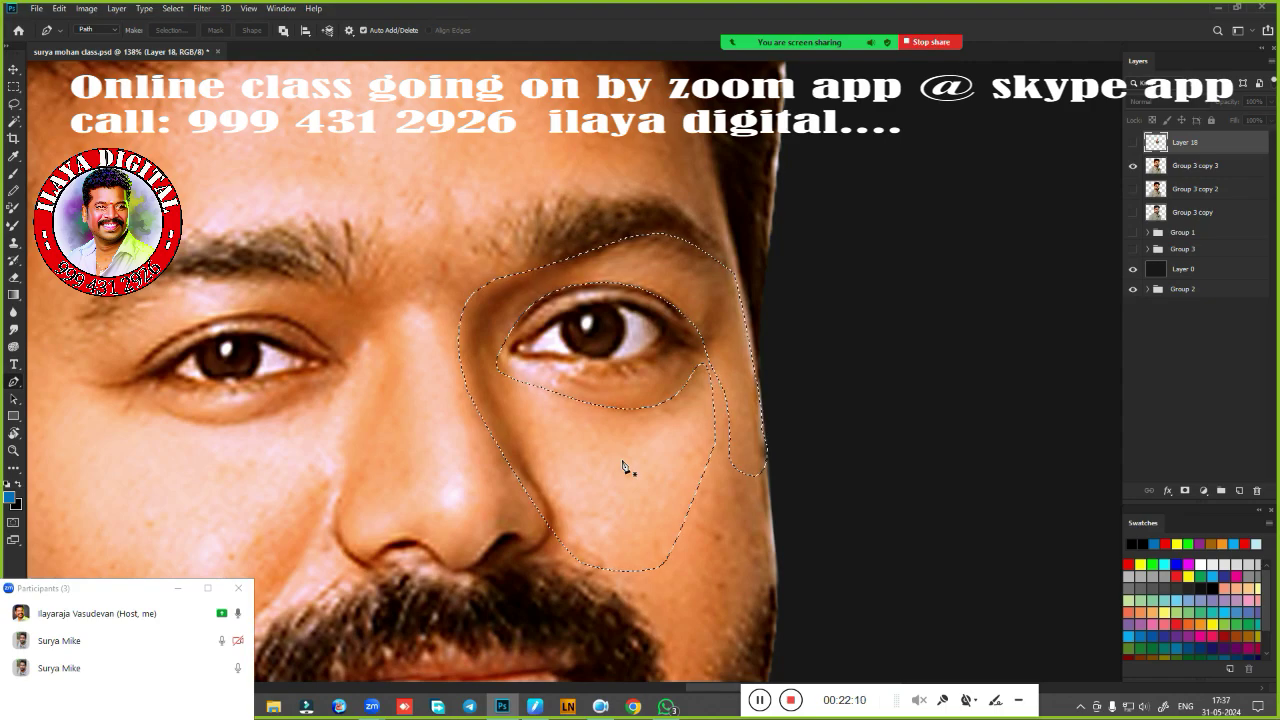
# Toggle Layer 18's visibility to compare the smoothed skin, then zoom in around the eye.
pyautogui.scroll(4, 622, 466)
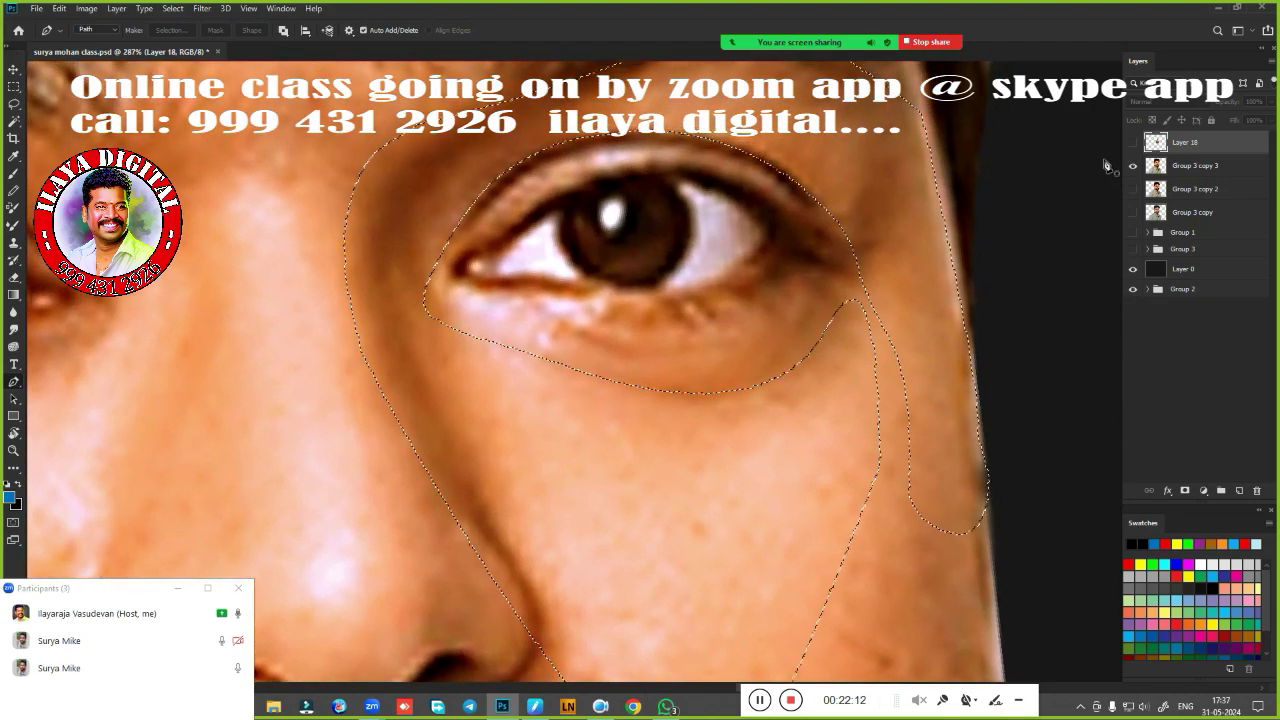
pyautogui.hotkey('ctrl', '0')
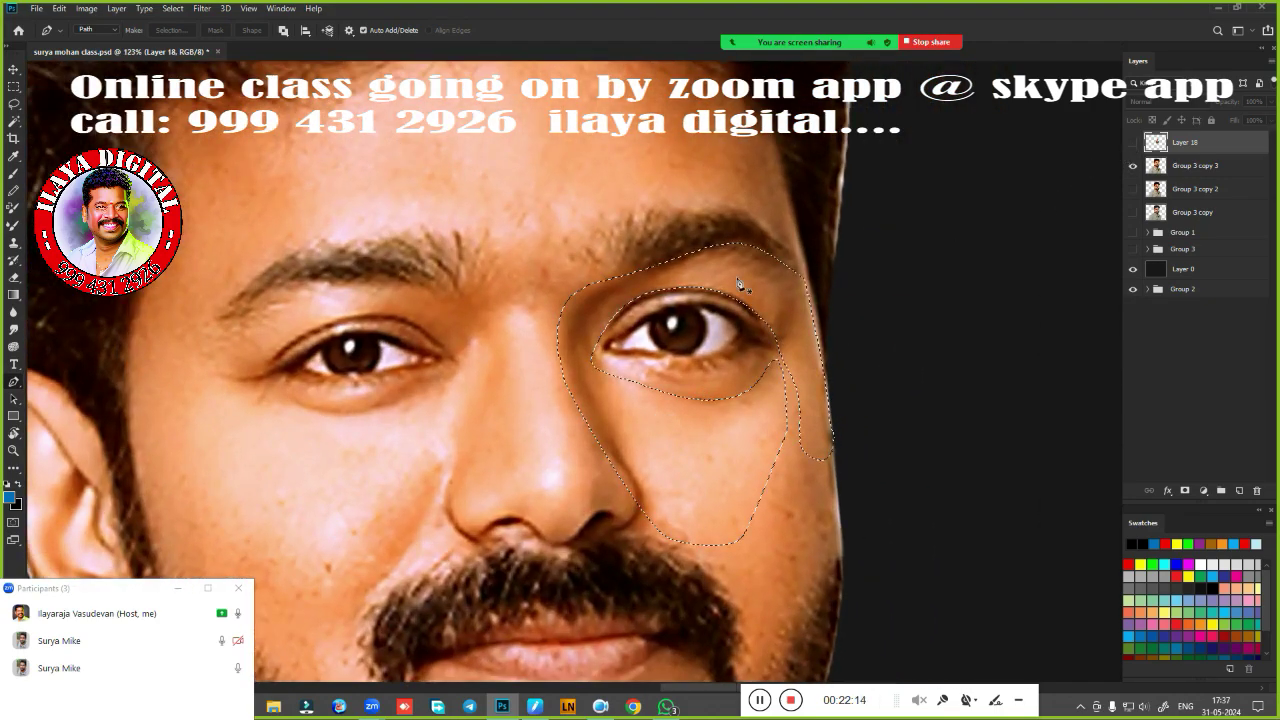
pyautogui.click(1133, 142)
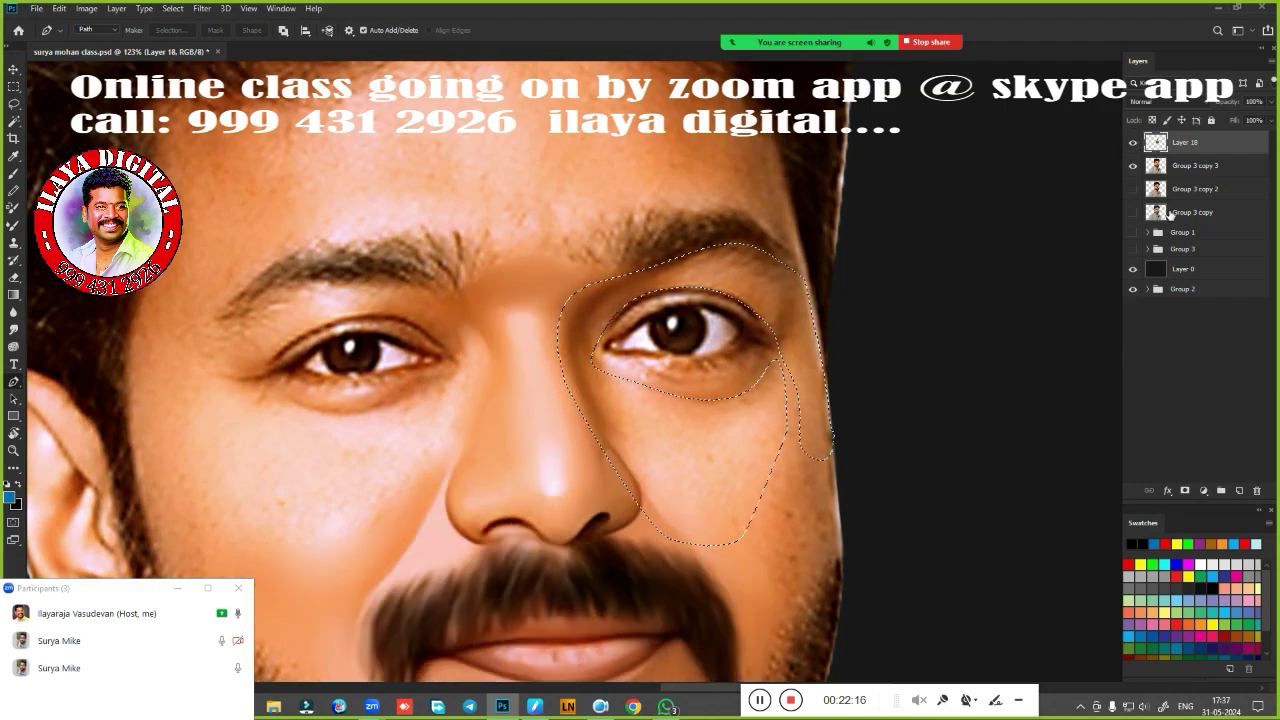
pyautogui.click(1133, 142)
pyautogui.click(638, 440)
pyautogui.click(563, 437)
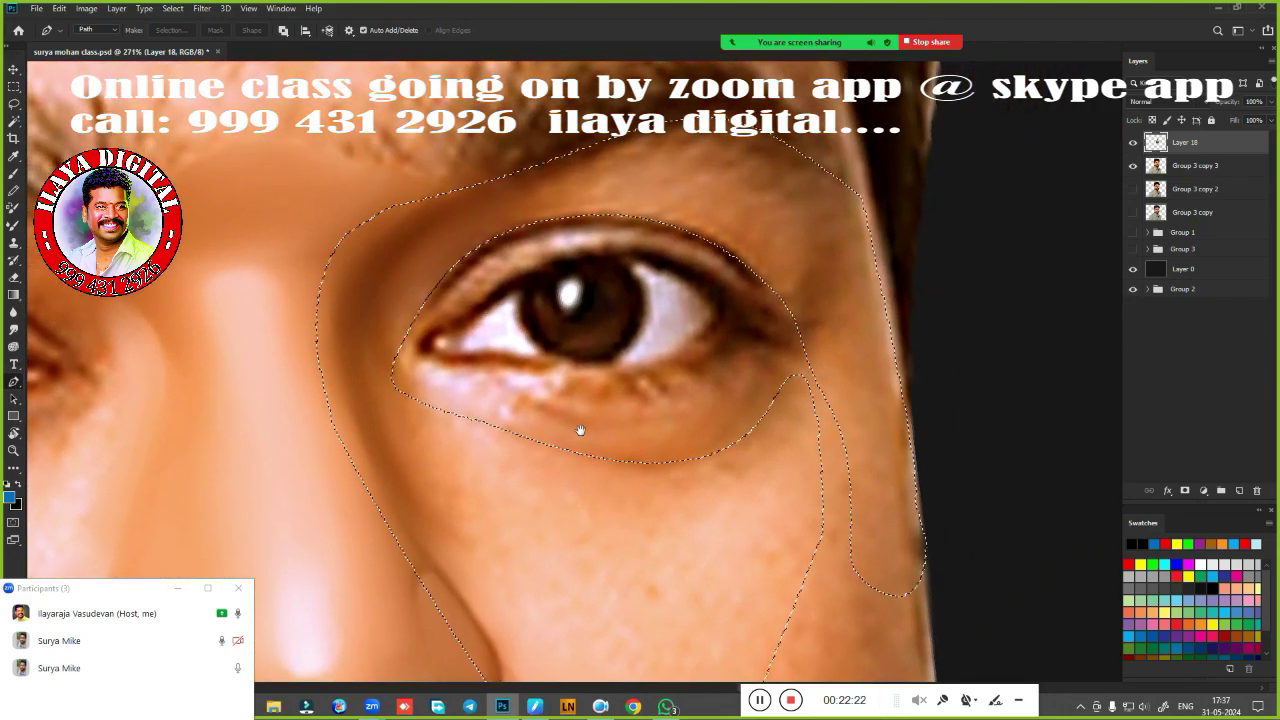
# Switch to the Smudge tool, bring both eyes into view, and re-feather the eye selection.
pyautogui.press('r')
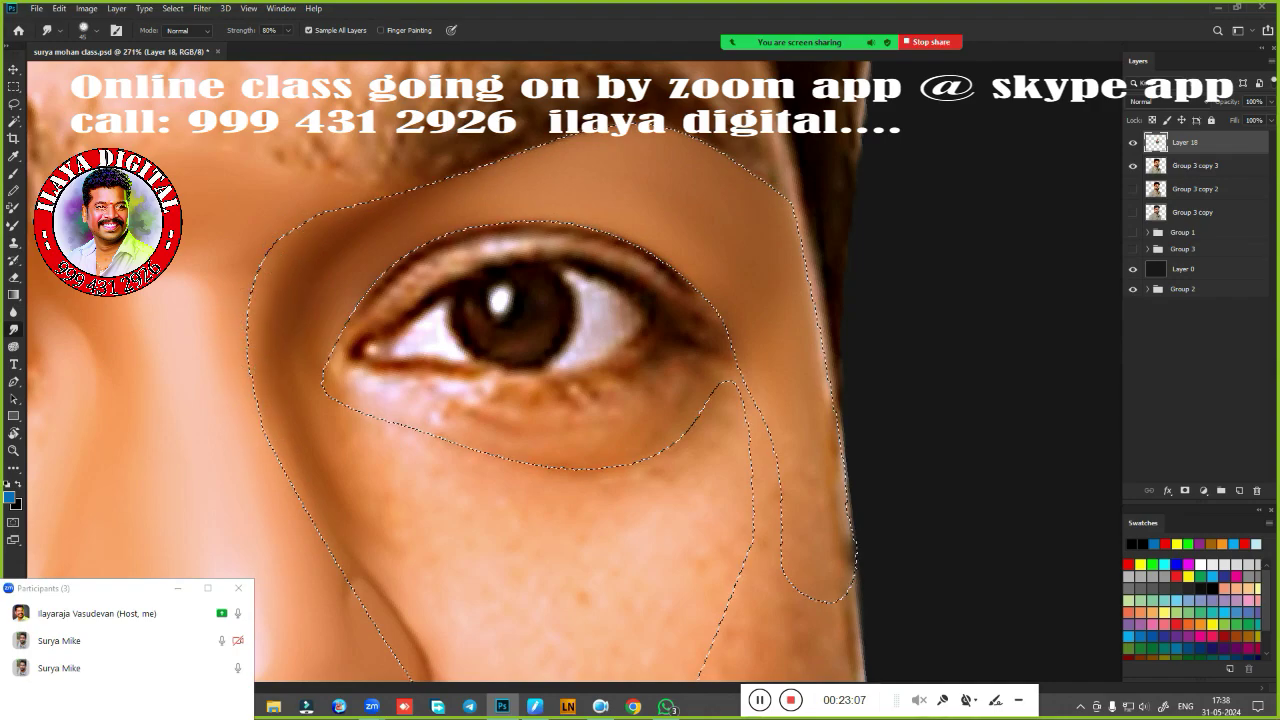
pyautogui.scroll(-3, 705, 420)
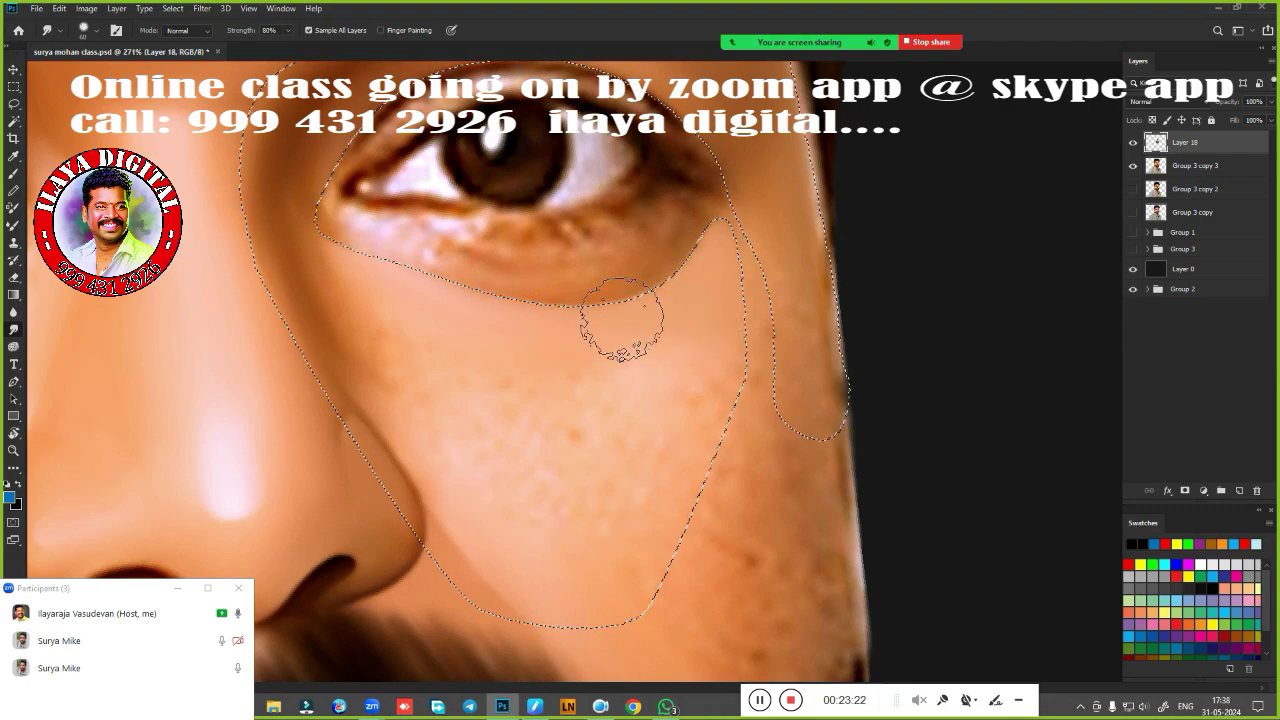
pyautogui.scroll(-3, 514, 486)
pyautogui.moveTo(534, 451); pyautogui.dragTo(579, 532)
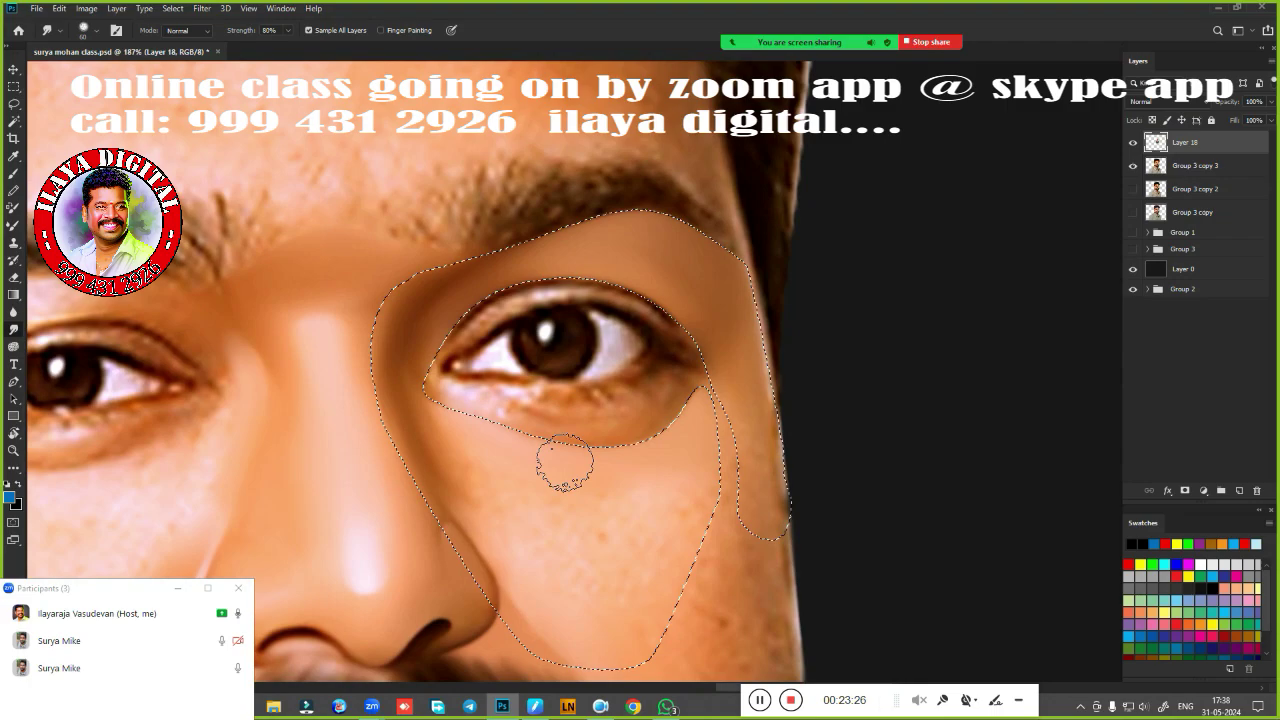
pyautogui.hotkey('shift', 'F6')
pyautogui.press('Return')
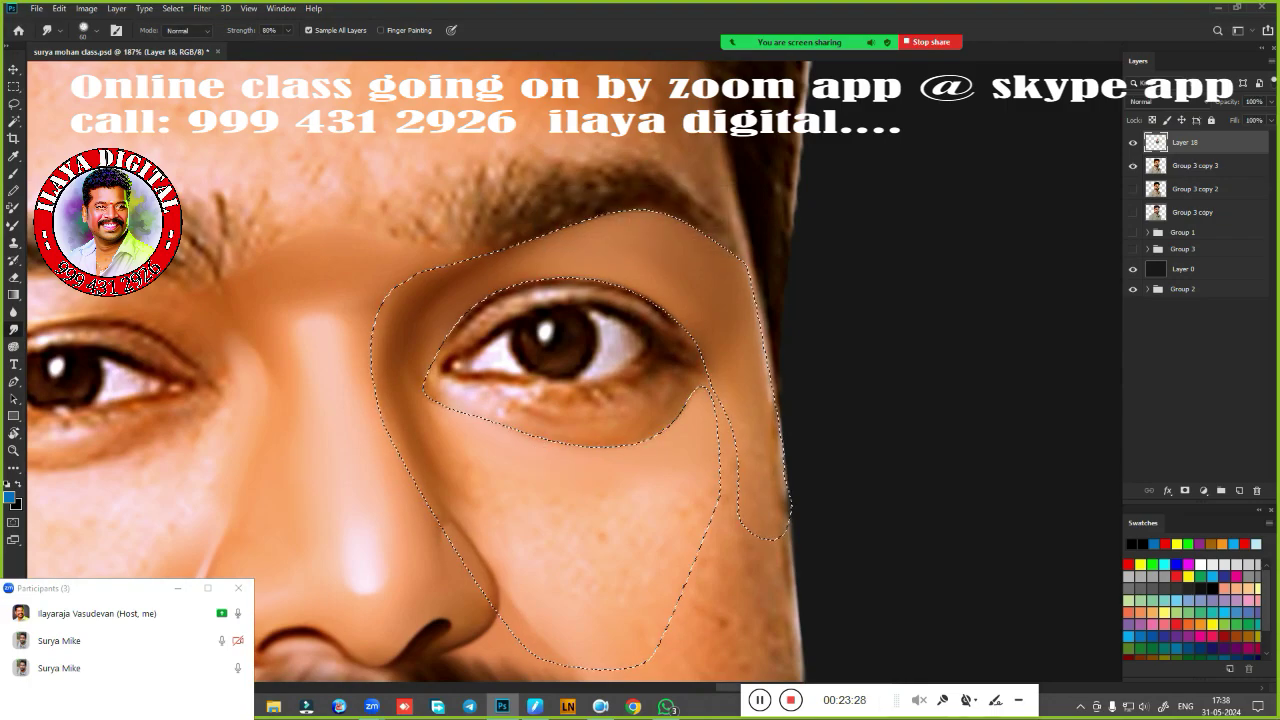
# Smudge the left end of the eyebrow and the under-eye bag edge smooth.
pyautogui.scroll(1, 486, 500)
pyautogui.scroll(1, 486, 500)
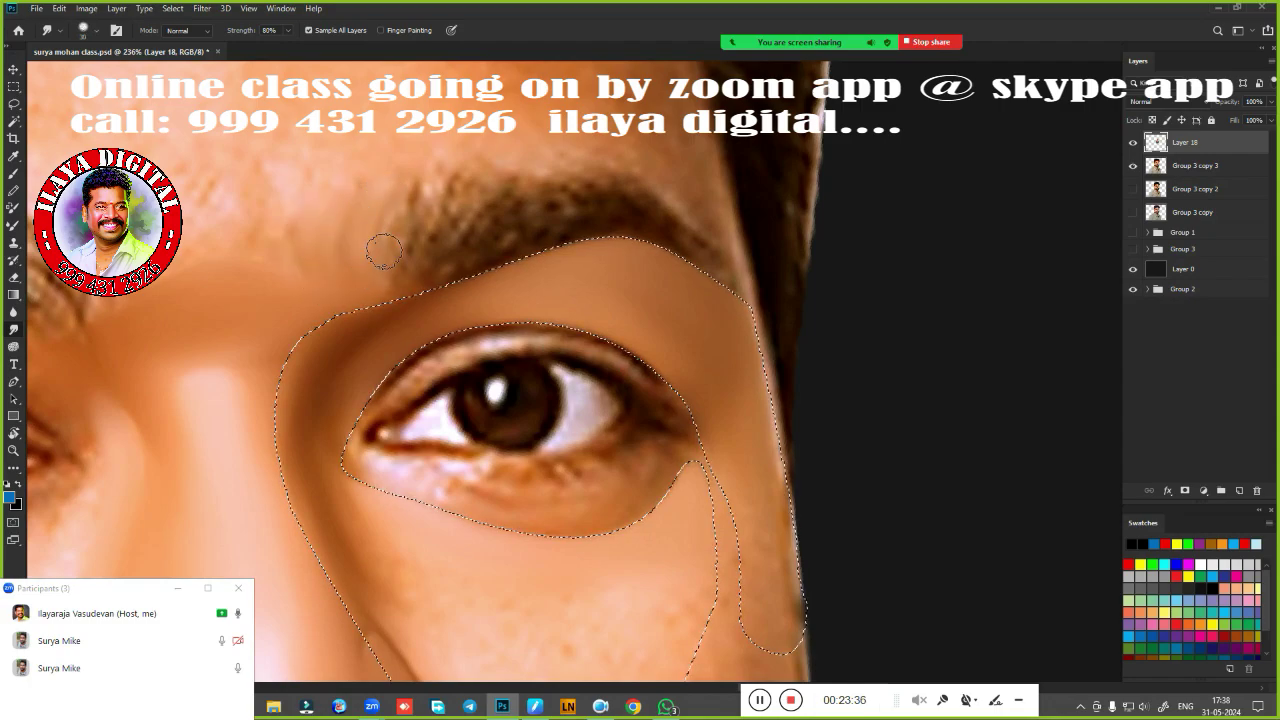
pyautogui.moveTo(384, 252); pyautogui.dragTo(434, 214)
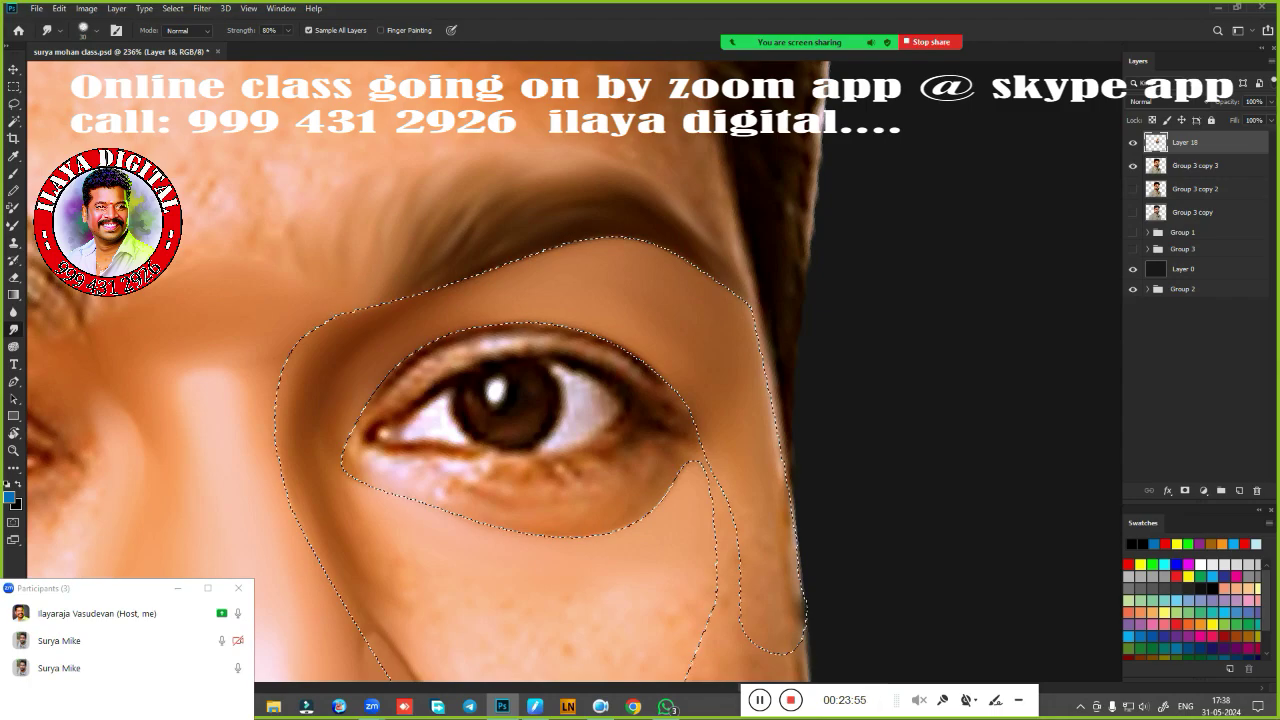
pyautogui.scroll(-3, 729, 258)
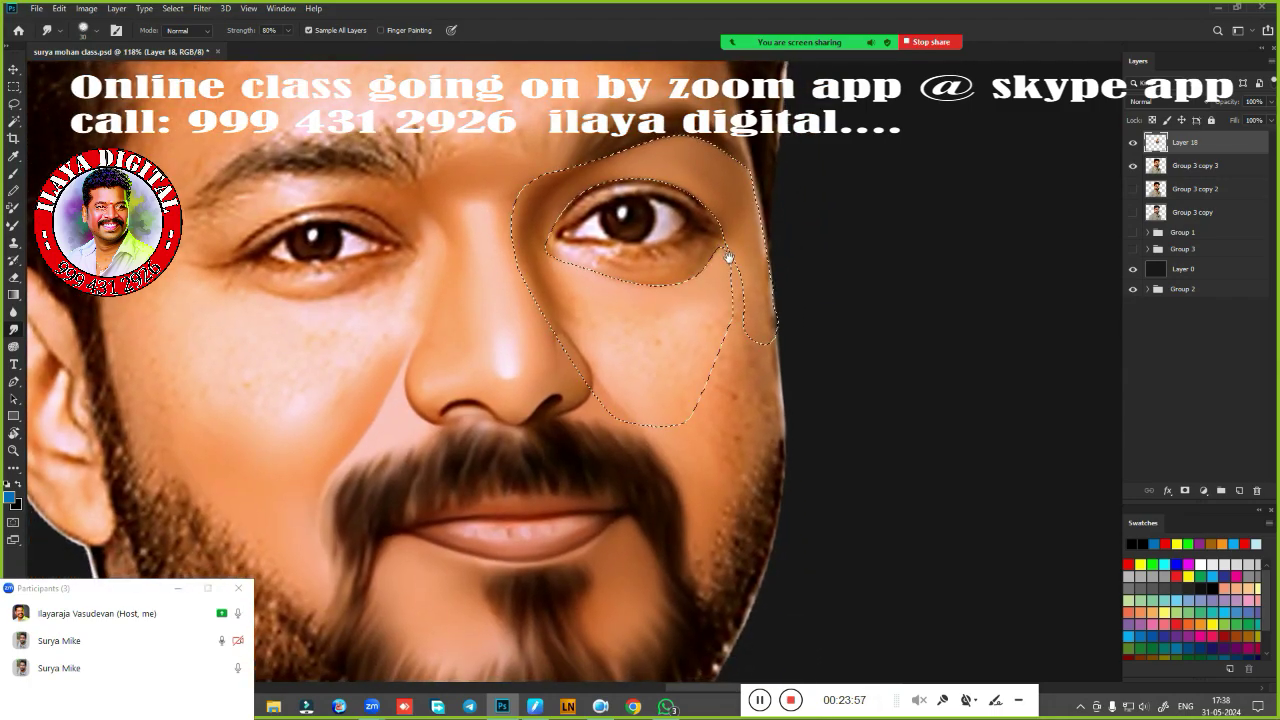
pyautogui.scroll(1, 729, 258)
pyautogui.scroll(1, 680, 334)
pyautogui.scroll(1, 697, 391)
pyautogui.scroll(1, 672, 344)
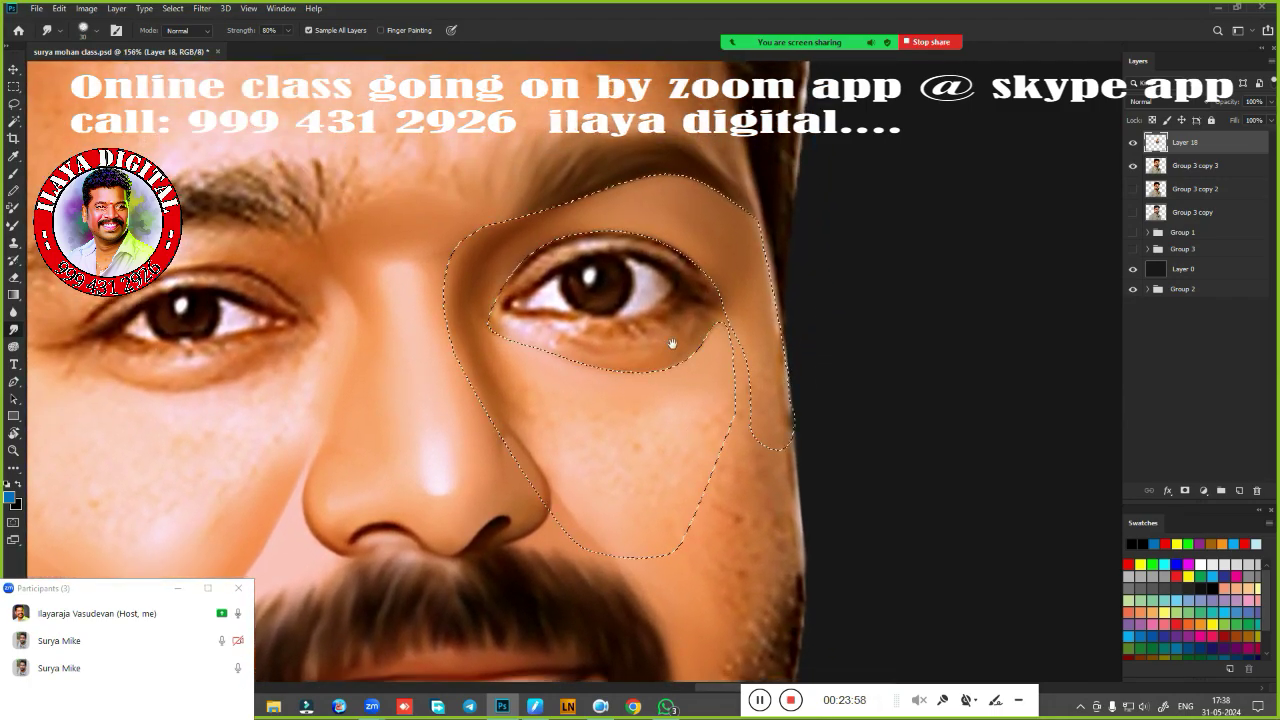
pyautogui.scroll(2, 672, 344)
pyautogui.scroll(1, 663, 430)
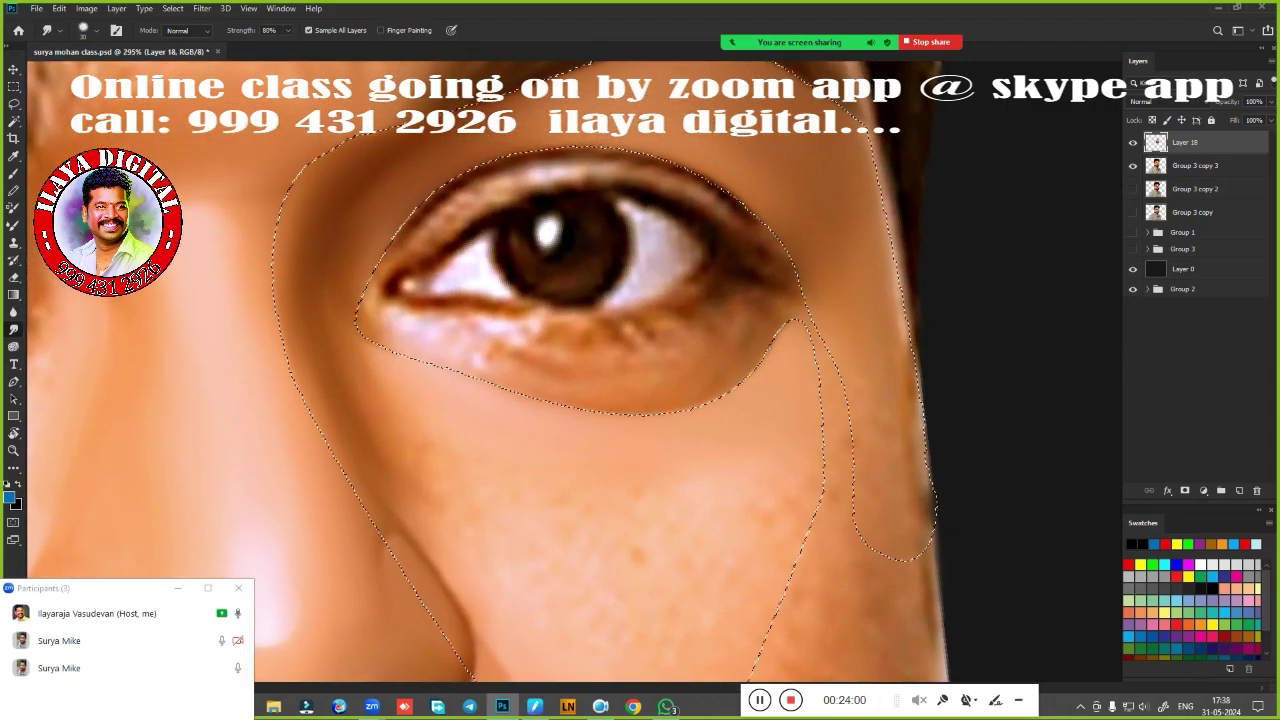
pyautogui.moveTo(736, 338)
pyautogui.mouseDown()
pyautogui.moveTo(755, 358)
pyautogui.moveTo(713, 352)
pyautogui.mouseUp()
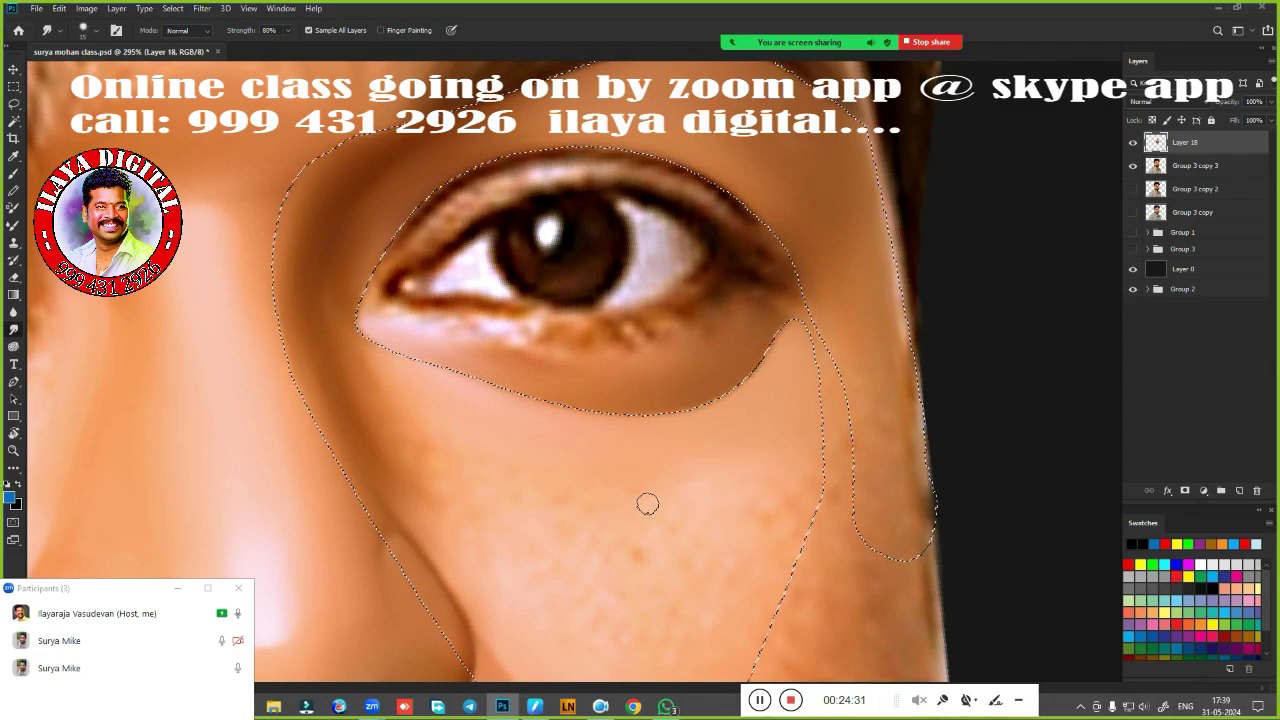
# Switch to the Mixer Brush with a 9 px soft brush, zoomed in on the eye.
pyautogui.press('b')
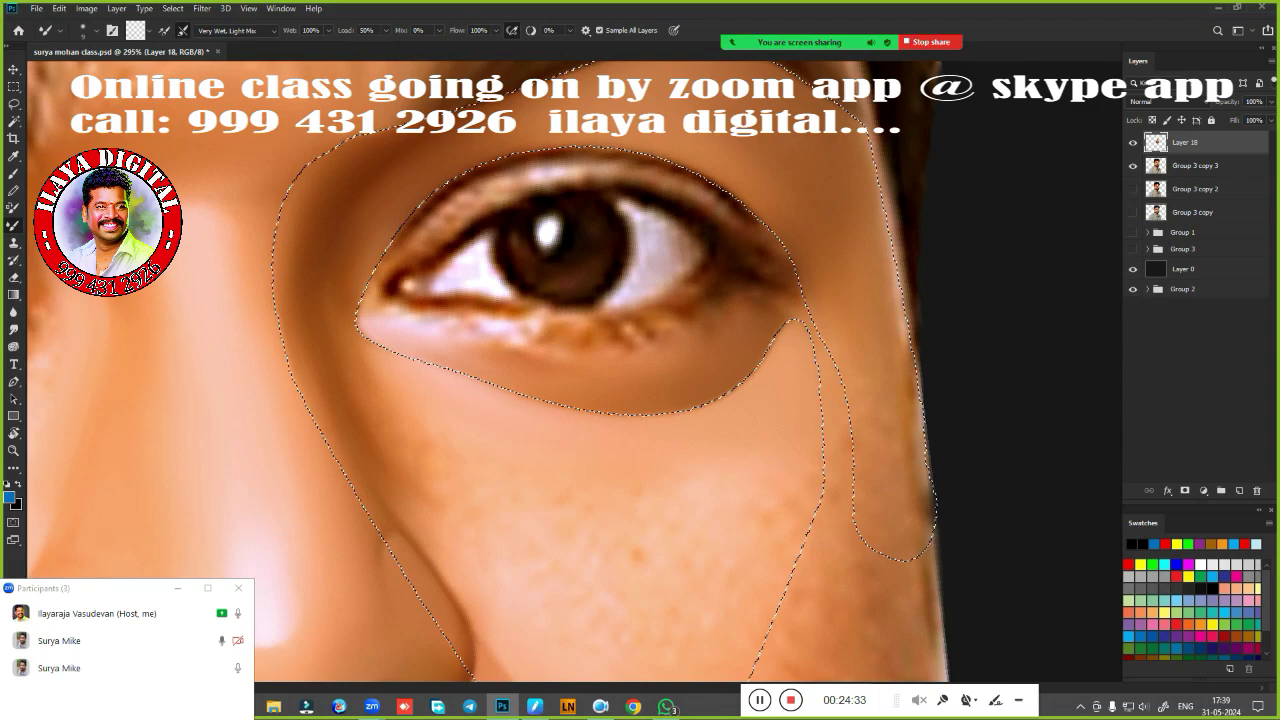
pyautogui.hotkey('ctrl', 'd')
pyautogui.keyDown('ctrl'); pyautogui.click(595, 363); pyautogui.keyUp('ctrl')
pyautogui.hotkey('ctrl', 'z')
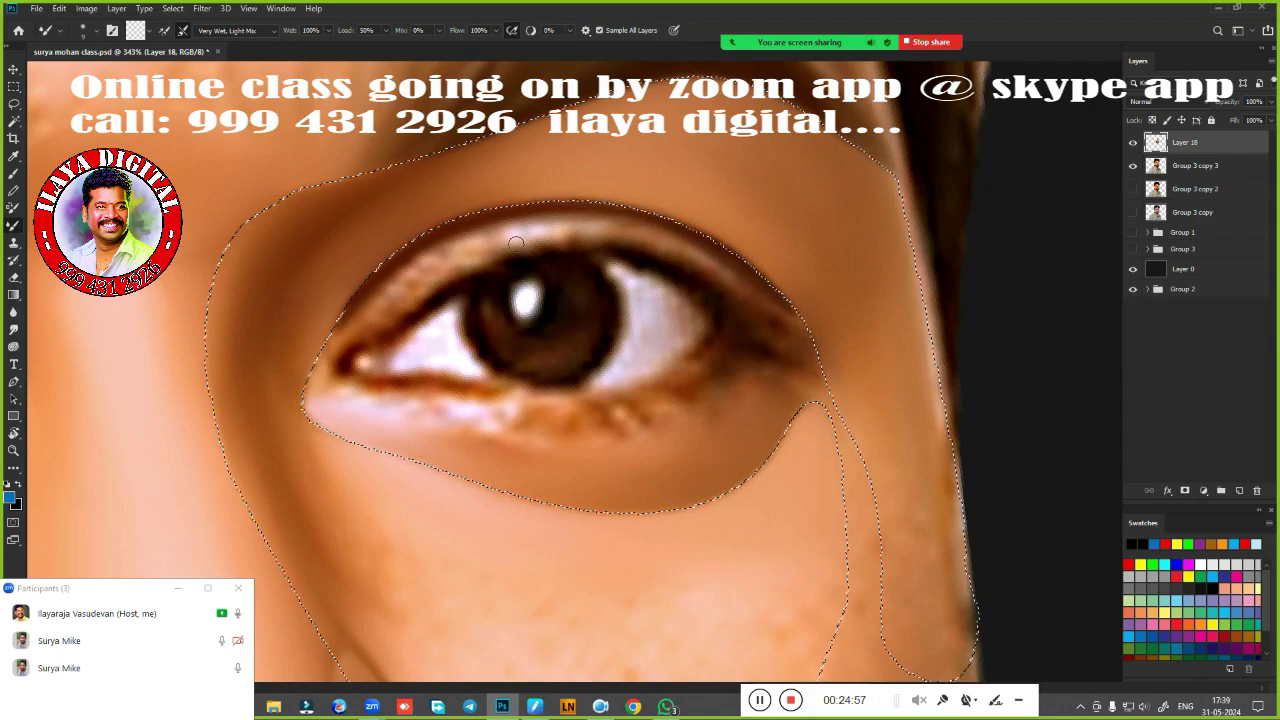
pyautogui.rightClick(762, 280)
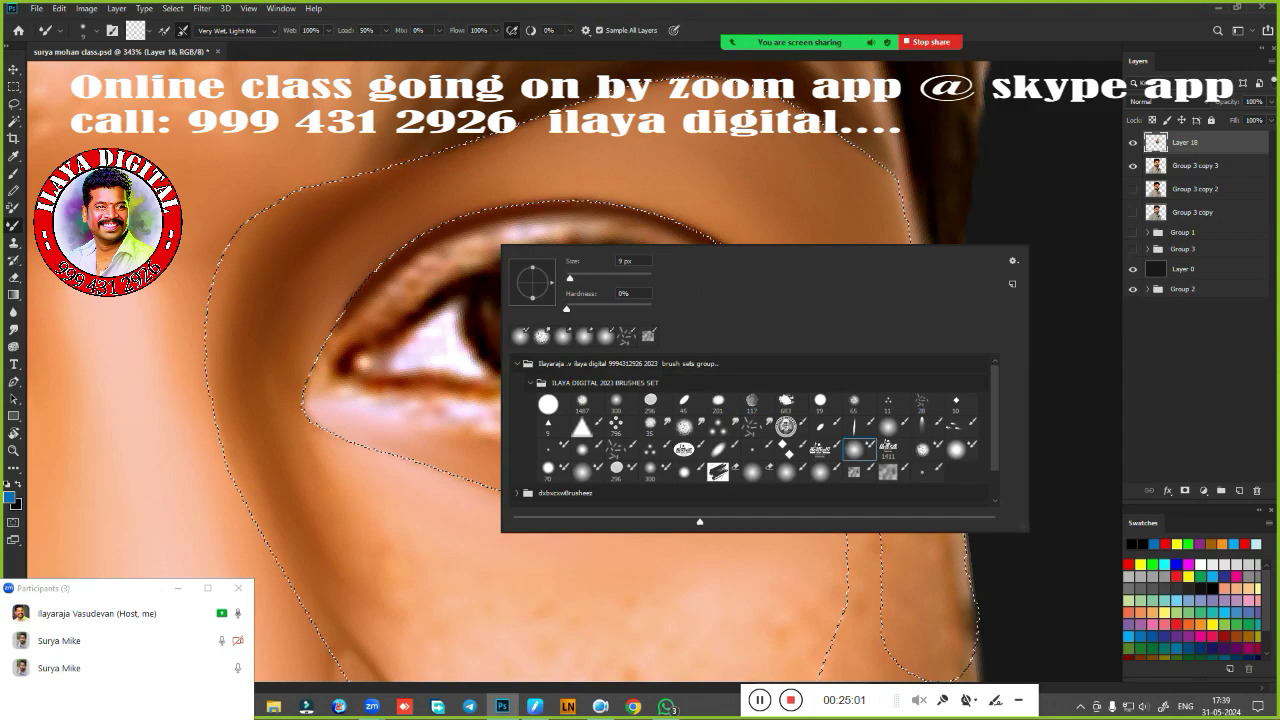
pyautogui.press('Escape')
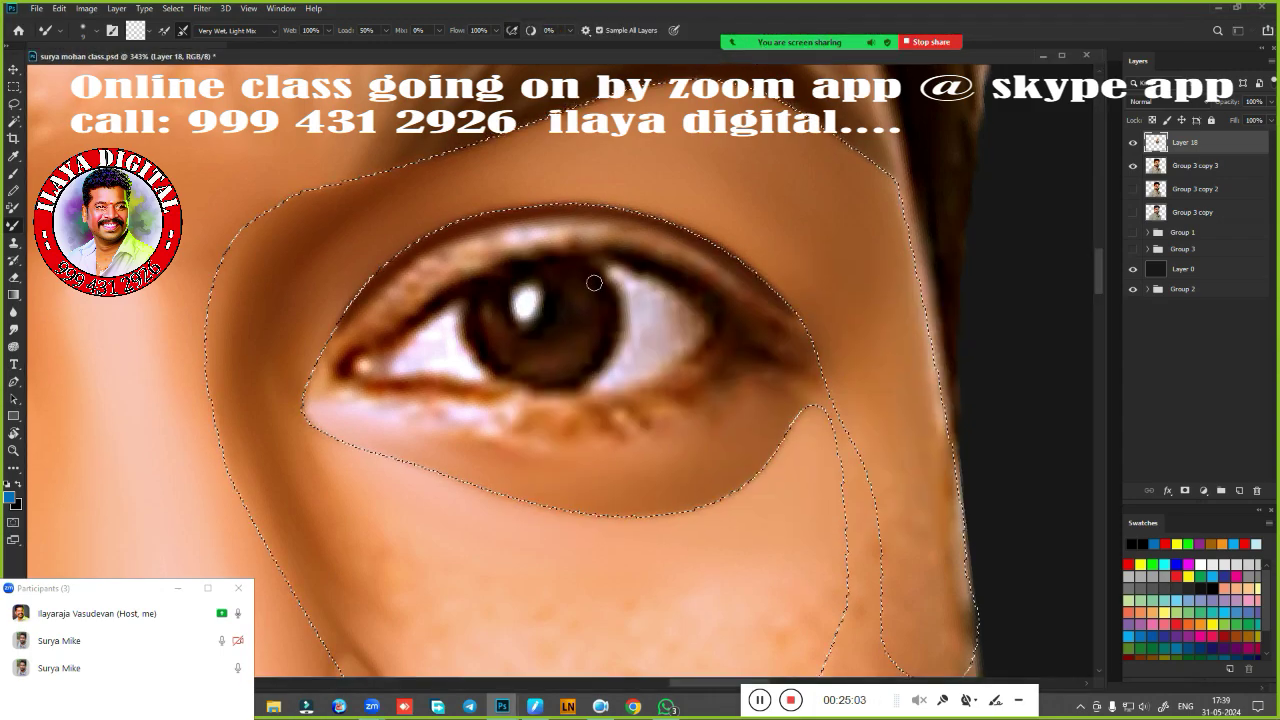
# Blend the outer upper eyelid, brighten the inner corner, and smooth the lid above the iris.
pyautogui.moveTo(690, 232); pyautogui.dragTo(770, 288)
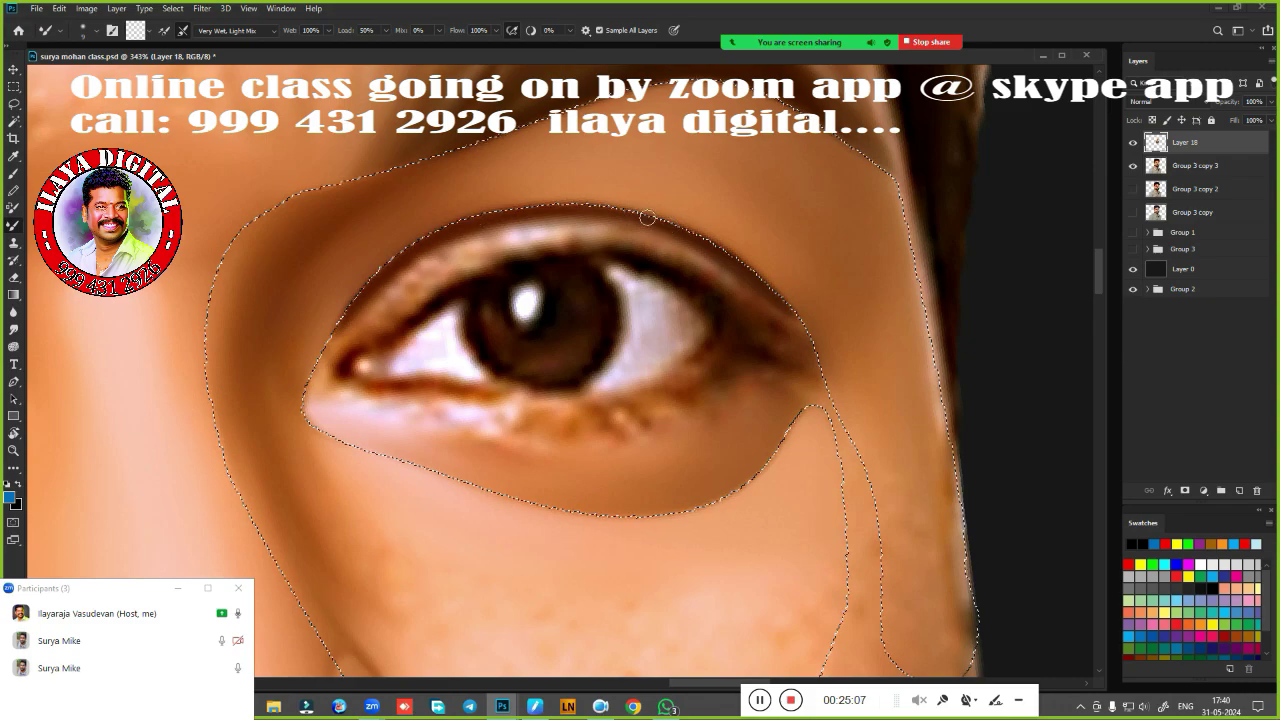
pyautogui.moveTo(662, 230)
pyautogui.mouseDown()
pyautogui.moveTo(690, 231)
pyautogui.moveTo(753, 271)
pyautogui.mouseUp()
pyautogui.moveTo(674, 224); pyautogui.dragTo(800, 318)
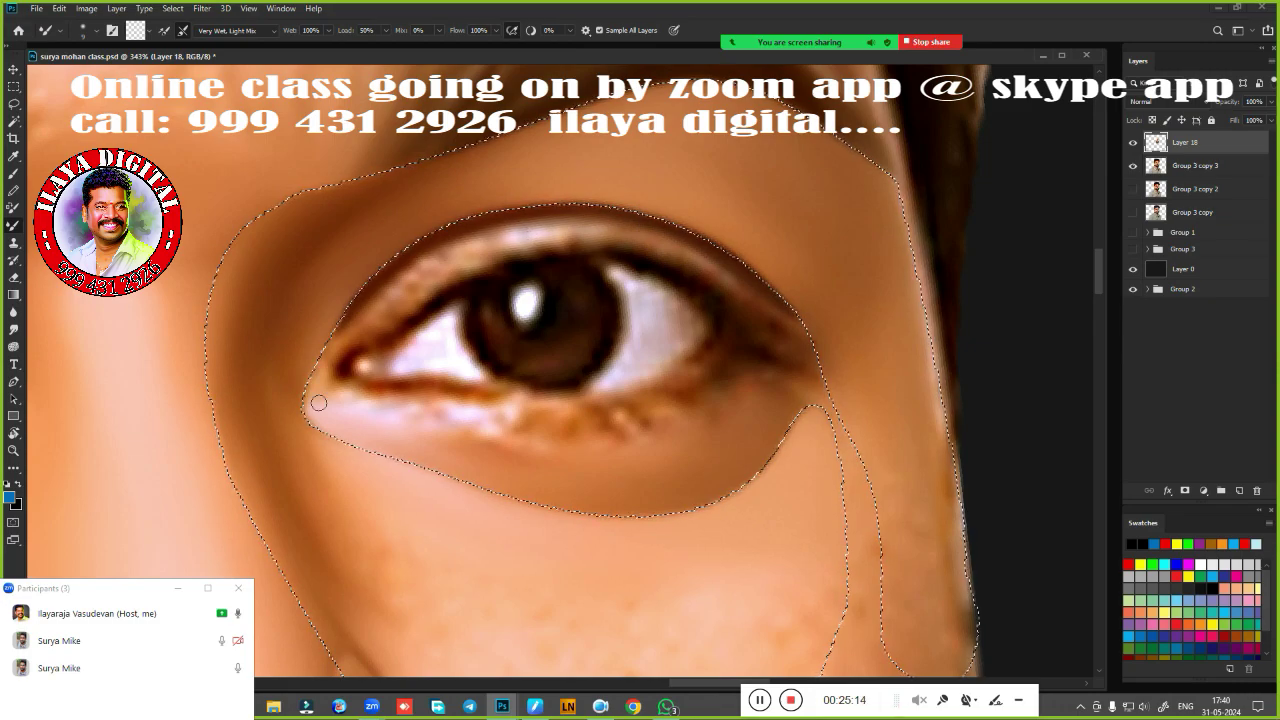
pyautogui.moveTo(318, 402)
pyautogui.mouseDown()
pyautogui.moveTo(362, 336)
pyautogui.moveTo(353, 343)
pyautogui.mouseUp()
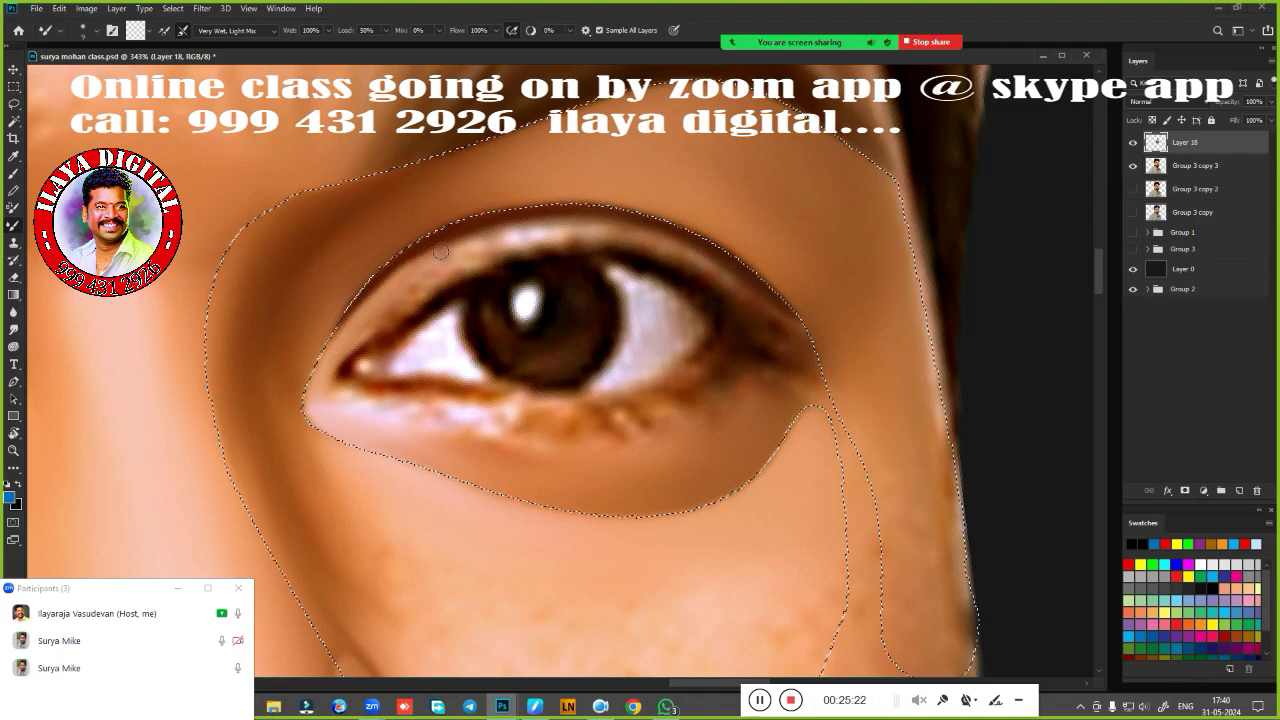
pyautogui.moveTo(450, 238)
pyautogui.mouseDown()
pyautogui.moveTo(500, 229)
pyautogui.moveTo(440, 266)
pyautogui.moveTo(572, 236)
pyautogui.moveTo(530, 250)
pyautogui.moveTo(502, 236)
pyautogui.moveTo(642, 232)
pyautogui.mouseUp()
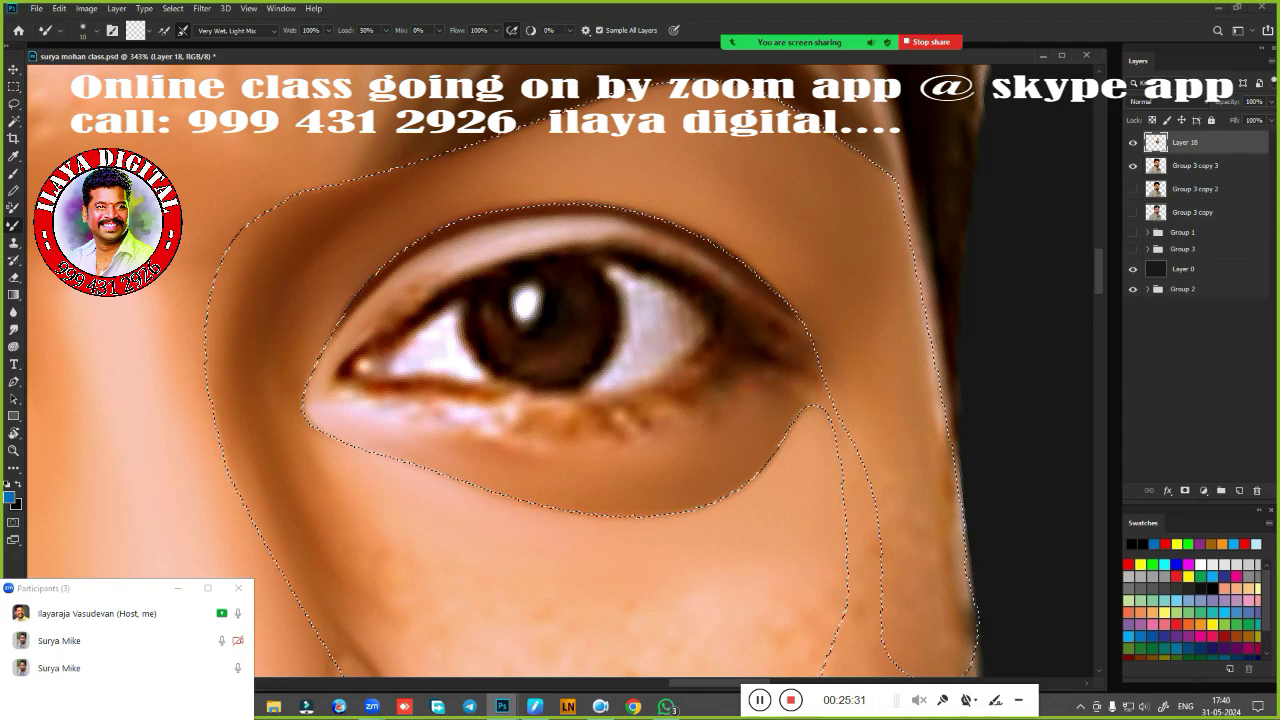
pyautogui.moveTo(545, 244)
pyautogui.mouseDown()
pyautogui.moveTo(672, 238)
pyautogui.moveTo(732, 282)
pyautogui.mouseUp()
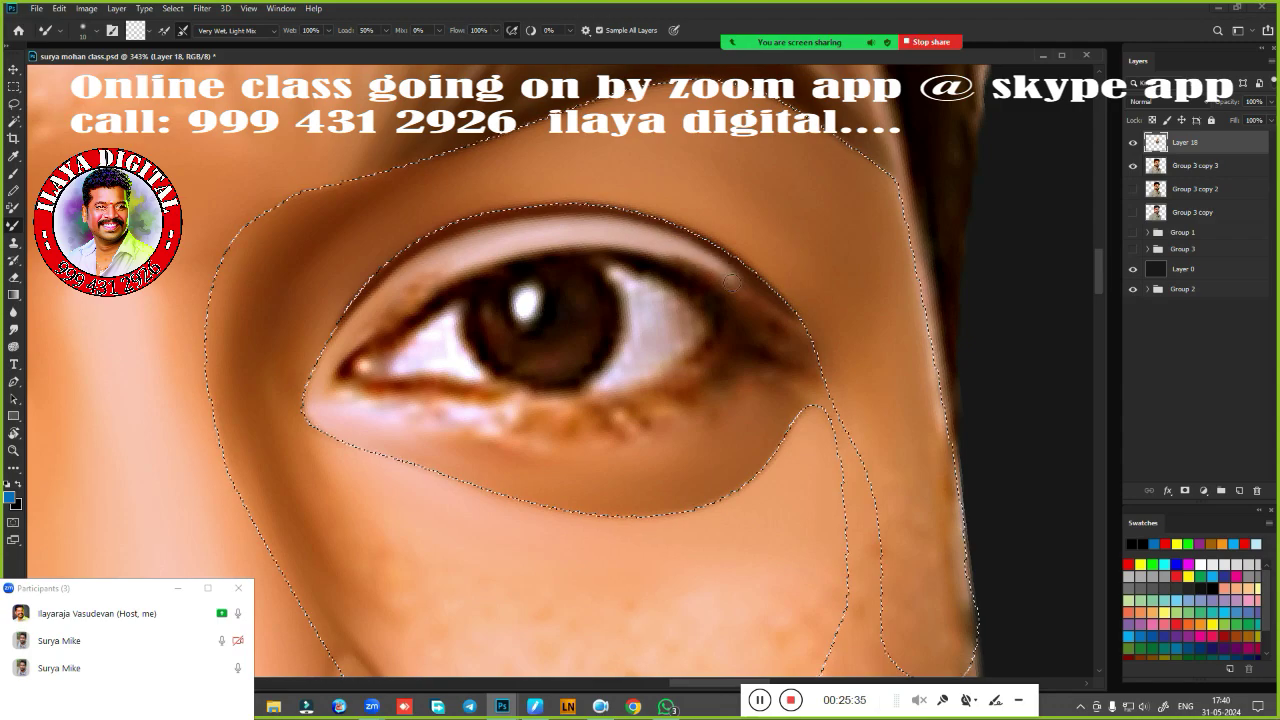
# Smooth the lash-line lid skin from the inner corner to the outer upper eyelid.
pyautogui.moveTo(660, 248); pyautogui.dragTo(734, 288)
pyautogui.moveTo(442, 270)
pyautogui.mouseDown()
pyautogui.moveTo(390, 312)
pyautogui.moveTo(389, 297)
pyautogui.mouseUp()
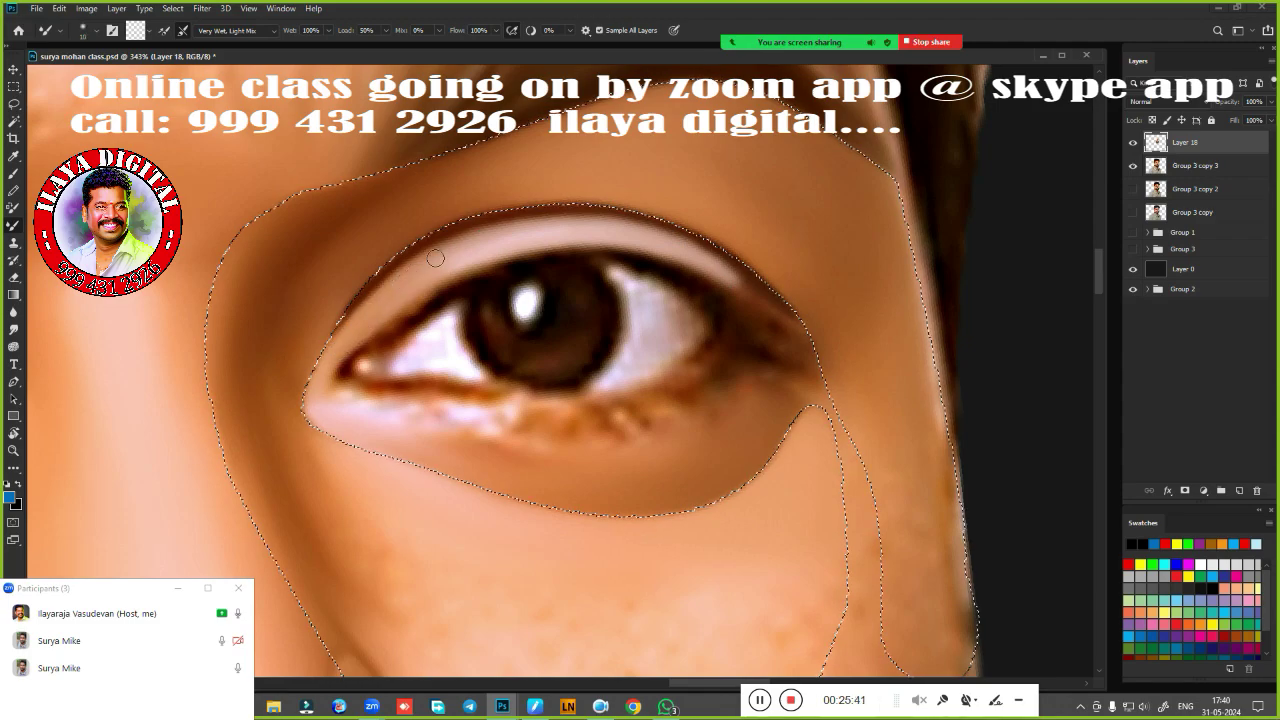
pyautogui.moveTo(472, 239); pyautogui.dragTo(398, 298)
pyautogui.moveTo(355, 336)
pyautogui.mouseDown()
pyautogui.moveTo(509, 239)
pyautogui.moveTo(430, 272)
pyautogui.mouseUp()
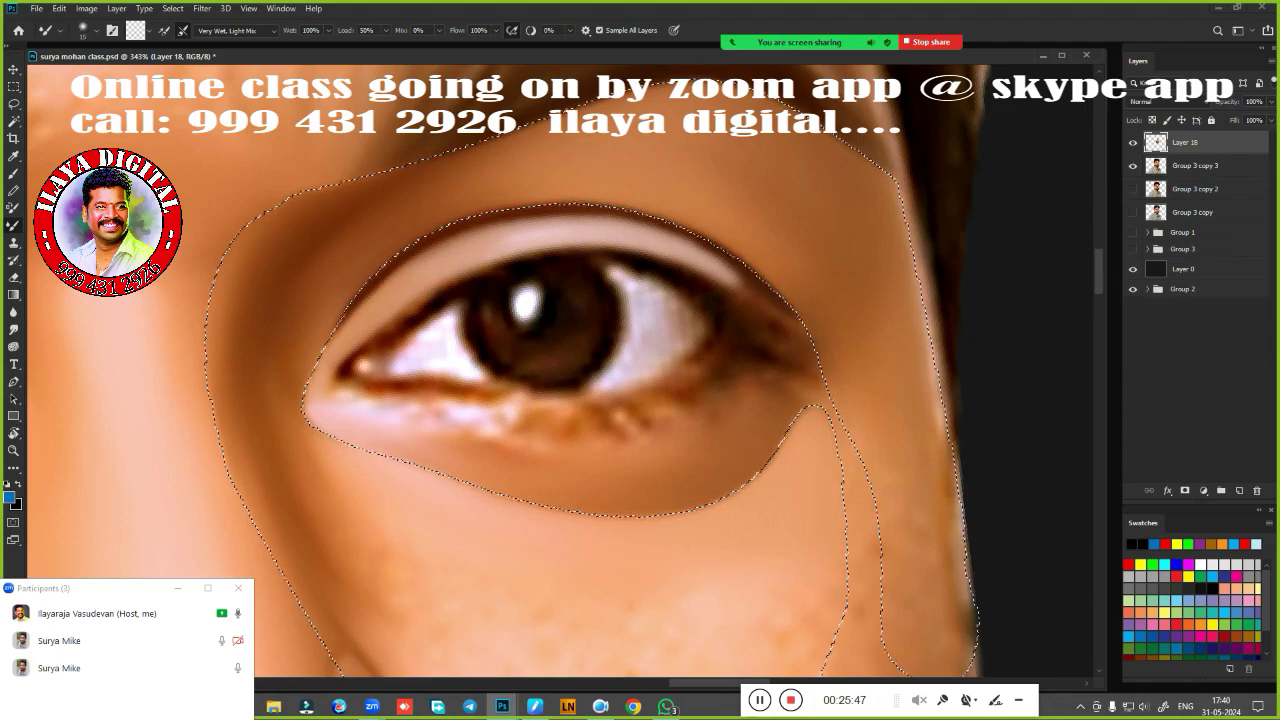
pyautogui.moveTo(737, 286)
pyautogui.mouseDown()
pyautogui.moveTo(766, 324)
pyautogui.moveTo(685, 250)
pyautogui.moveTo(780, 335)
pyautogui.mouseUp()
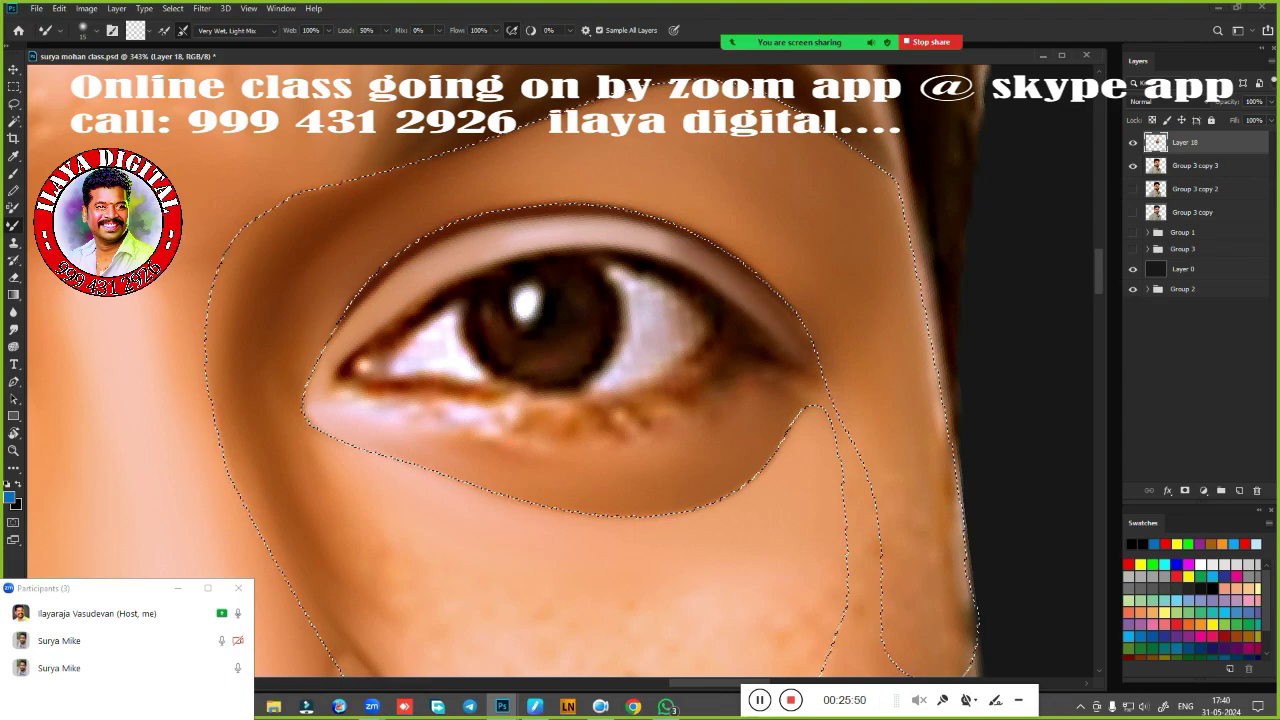
pyautogui.press('r')
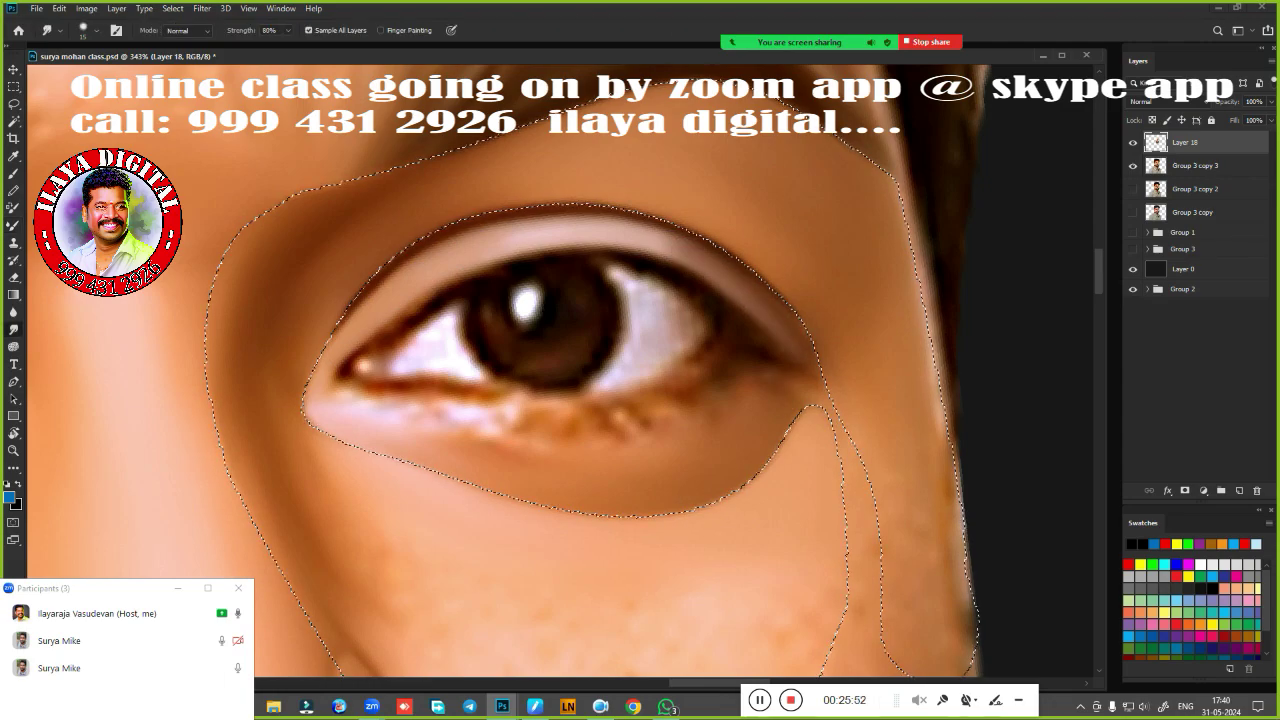
# Smudge the skin at the outer eye corner and along the upper eyelid.
pyautogui.moveTo(792, 368)
pyautogui.mouseDown()
pyautogui.moveTo(786, 329)
pyautogui.moveTo(758, 304)
pyautogui.mouseUp()
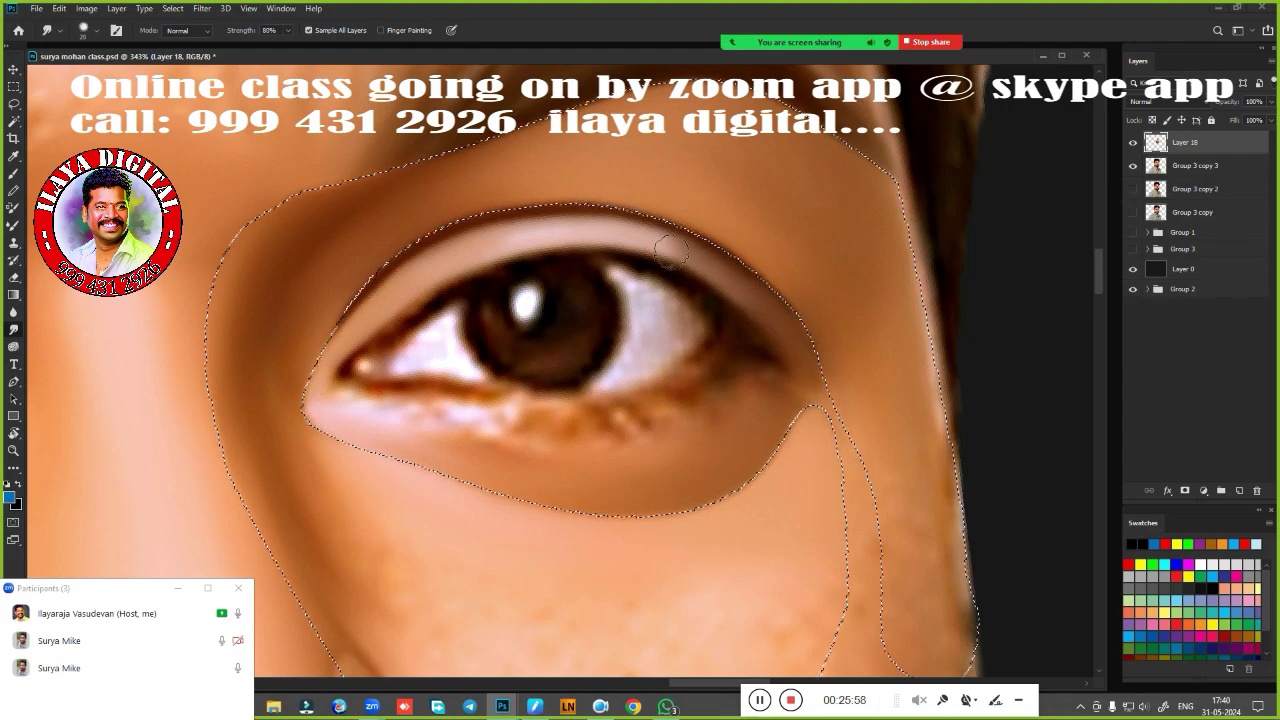
pyautogui.moveTo(671, 252)
pyautogui.mouseDown()
pyautogui.moveTo(631, 245)
pyautogui.moveTo(713, 277)
pyautogui.mouseUp()
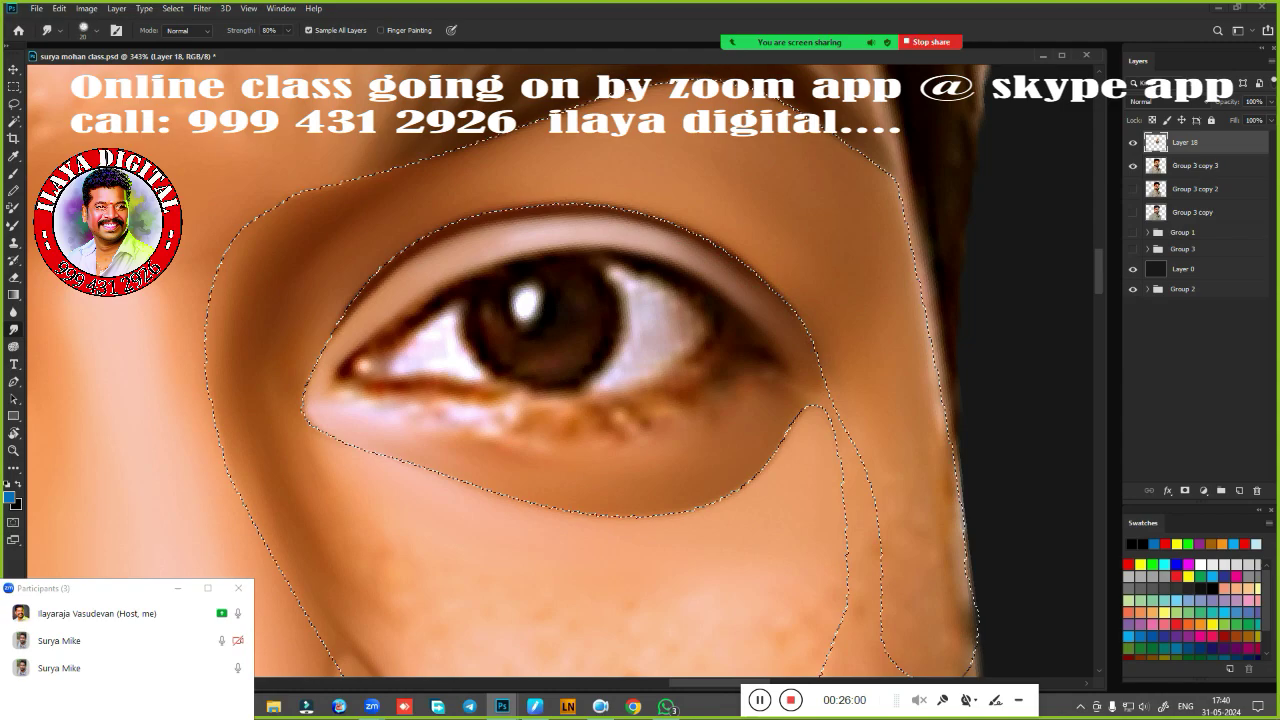
pyautogui.moveTo(447, 253); pyautogui.dragTo(389, 303)
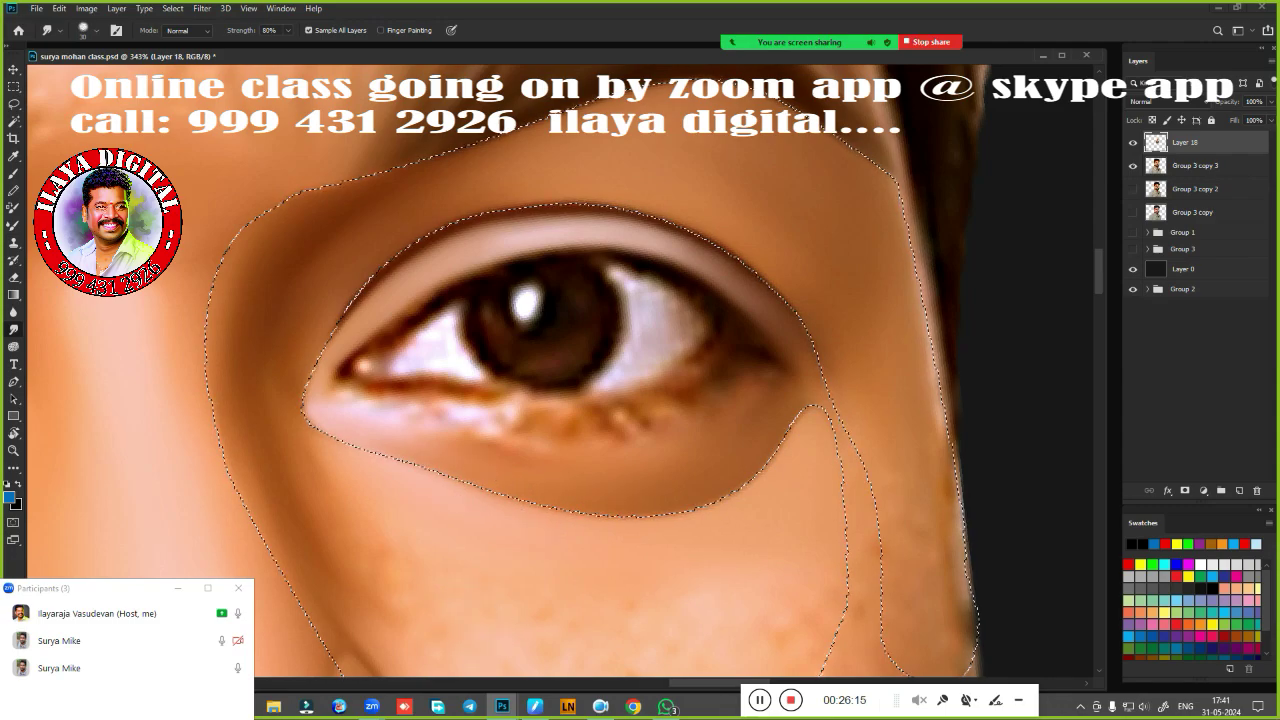
# Feather the eye selection by 1.5 px, then deselect it.
pyautogui.hotkey('shift', 'F6')
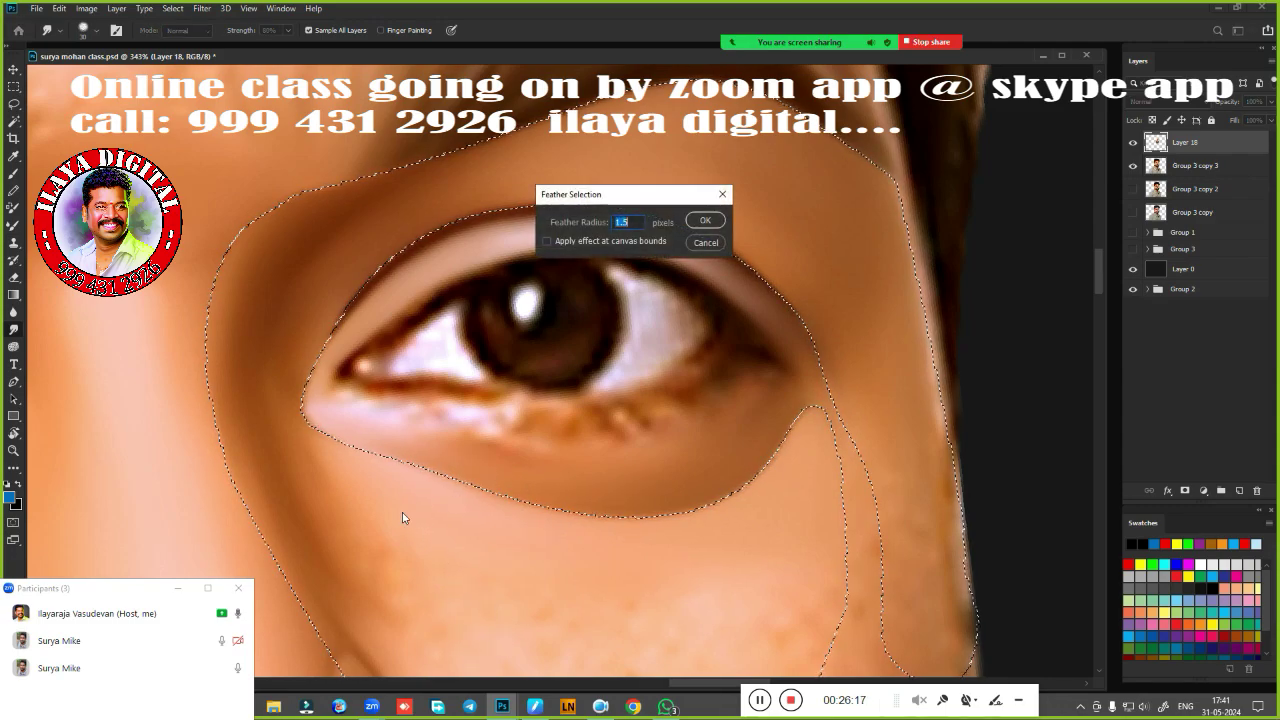
pyautogui.press('Return')
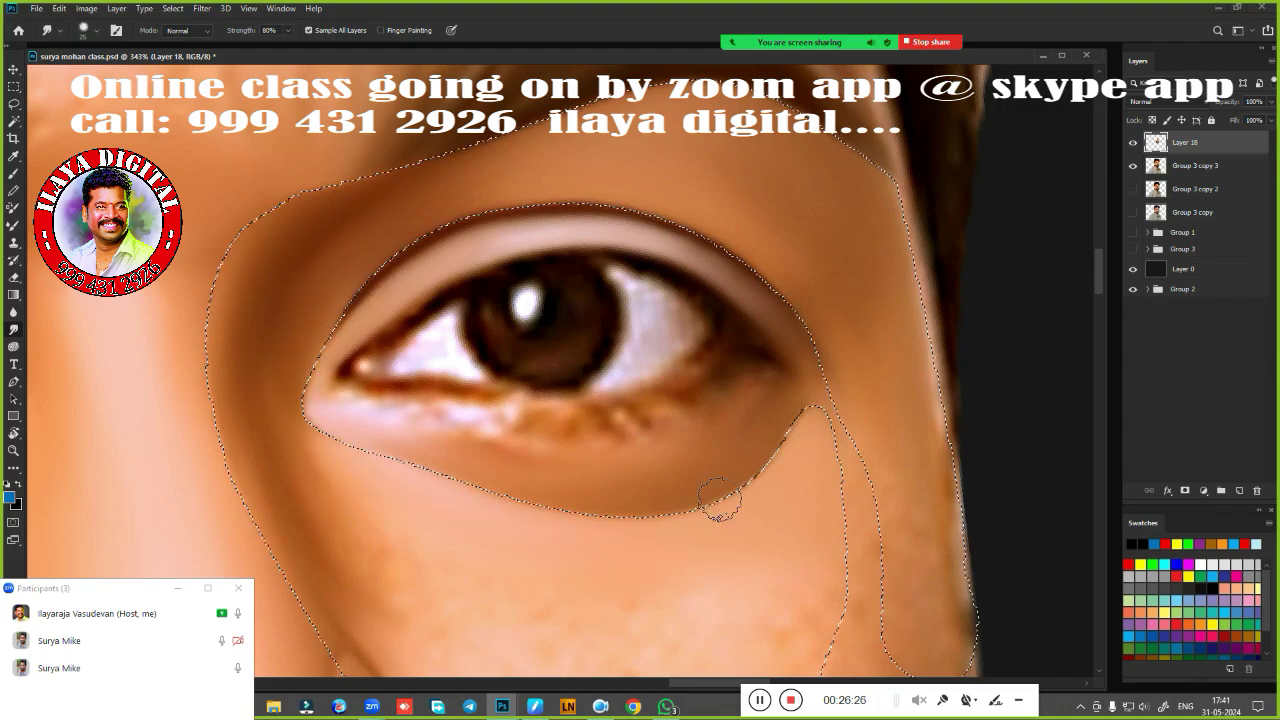
pyautogui.hotkey('ctrl', 'd')
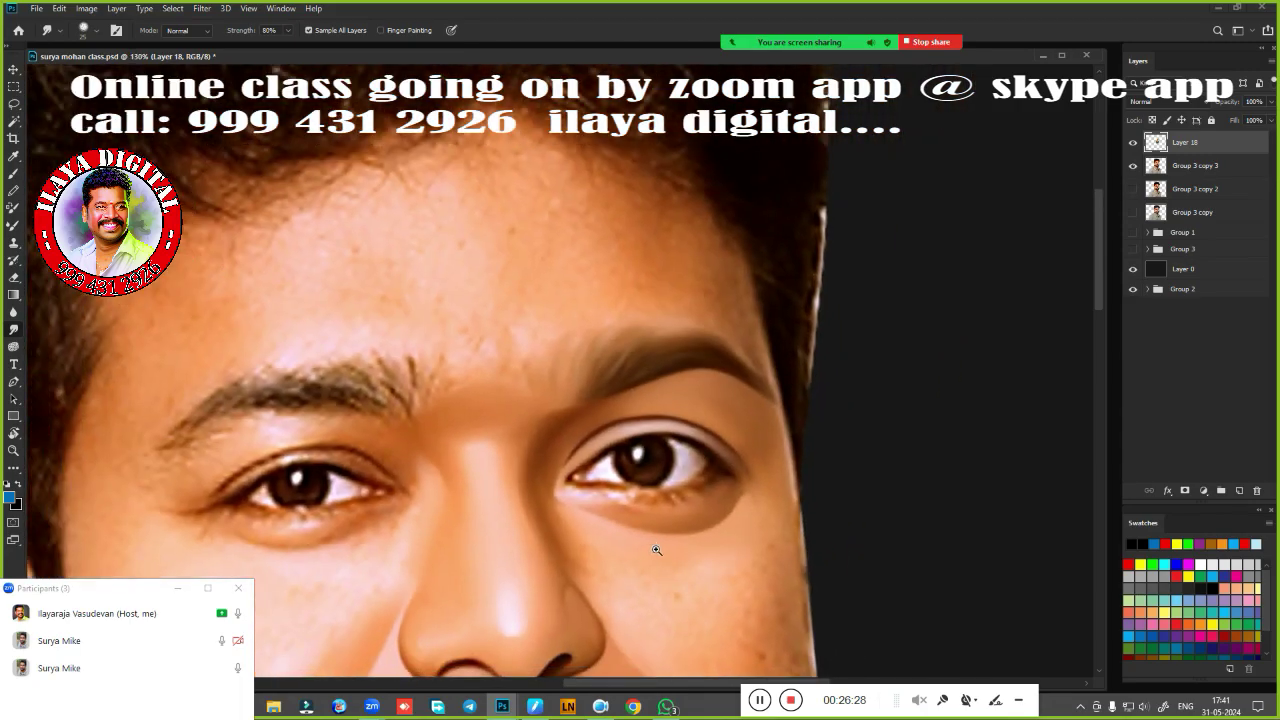
# Zoom in closer on the face and smudge the right cheek along the jaw edge.
pyautogui.scroll(-3, 690, 450)
pyautogui.scroll(-2, 700, 340)
pyautogui.scroll(-1, 696, 369)
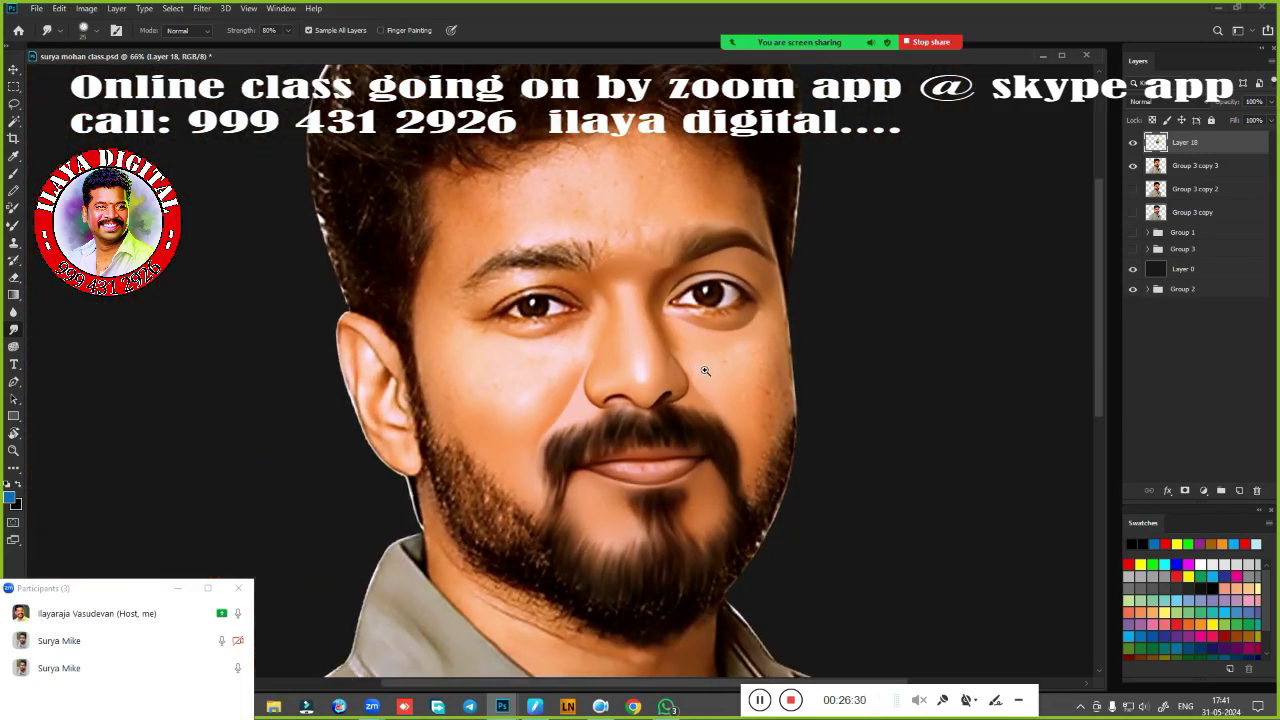
pyautogui.moveTo(705, 371)
pyautogui.mouseDown()
pyautogui.moveTo(584, 467)
pyautogui.moveTo(589, 451)
pyautogui.mouseUp()
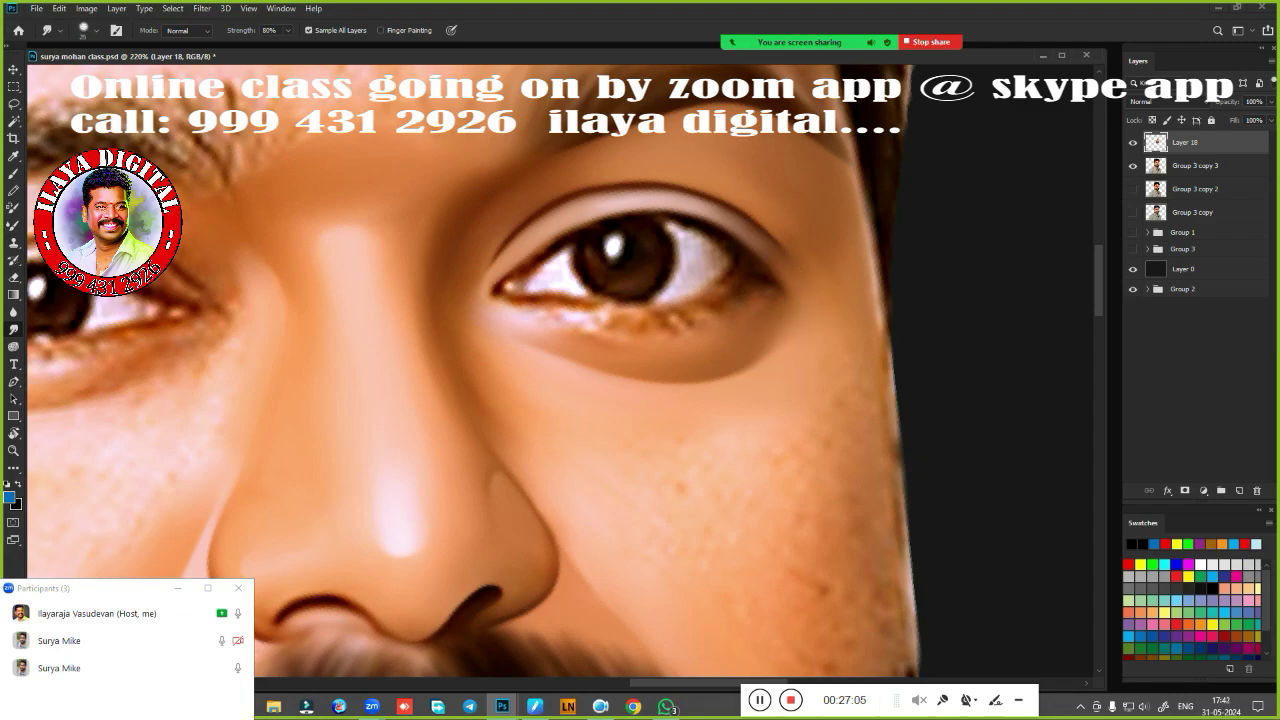
pyautogui.moveTo(865, 420)
pyautogui.mouseDown()
pyautogui.moveTo(863, 349)
pyautogui.moveTo(900, 500)
pyautogui.mouseUp()
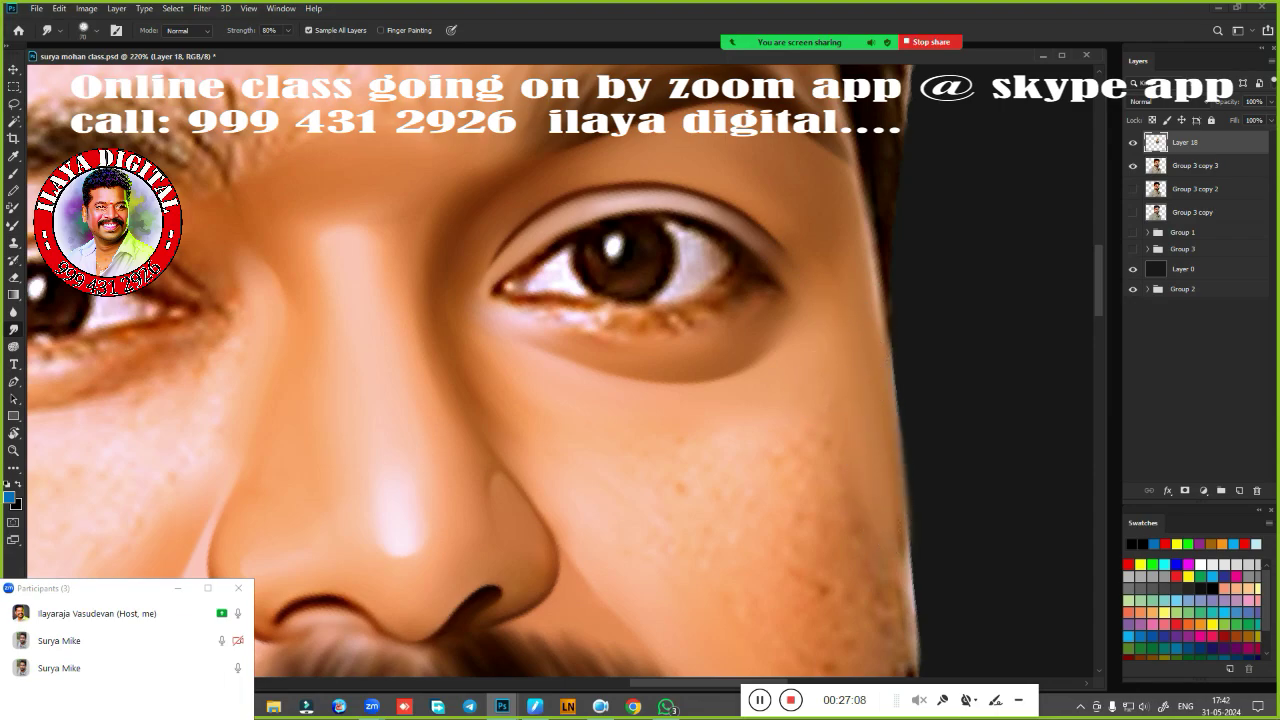
pyautogui.keyDown('alt'); pyautogui.scroll(-3, 800, 490); pyautogui.keyUp('alt')
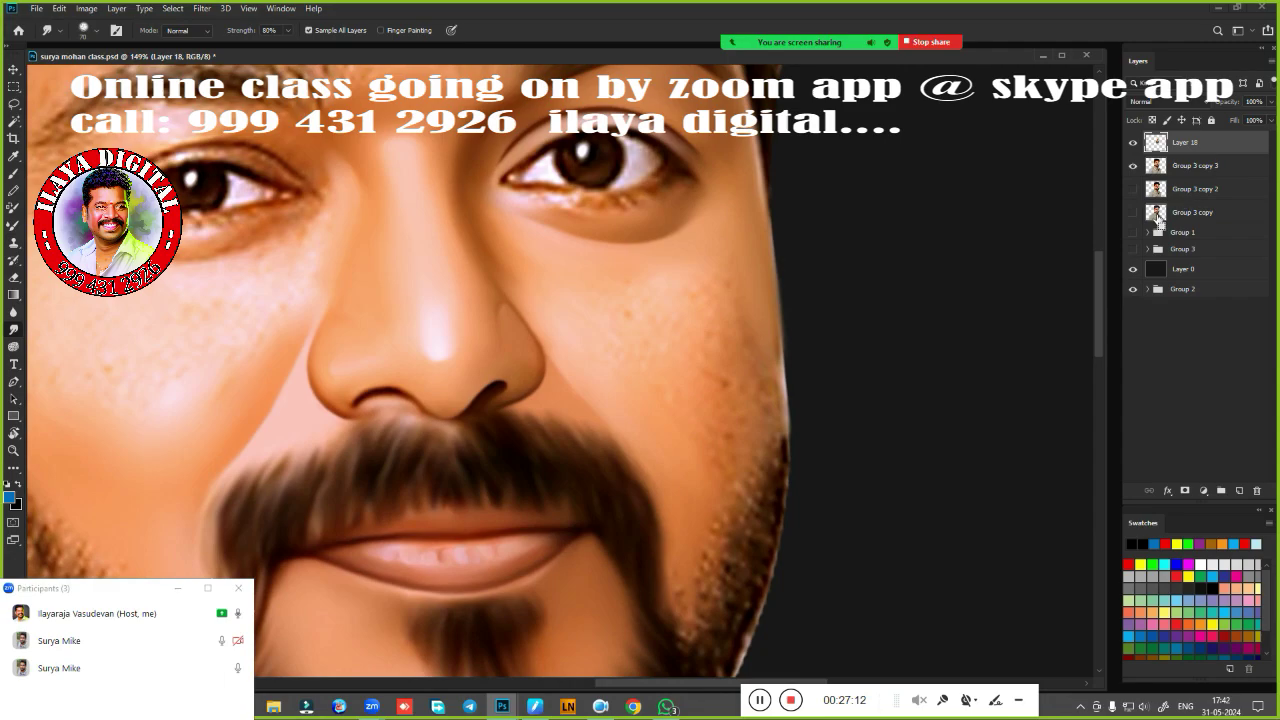
# Load the face outline as a selection and smudge the beard stubble and upper cheek on Layer 18.
pyautogui.keyDown('ctrl'); pyautogui.click(1158, 220); pyautogui.keyUp('ctrl')
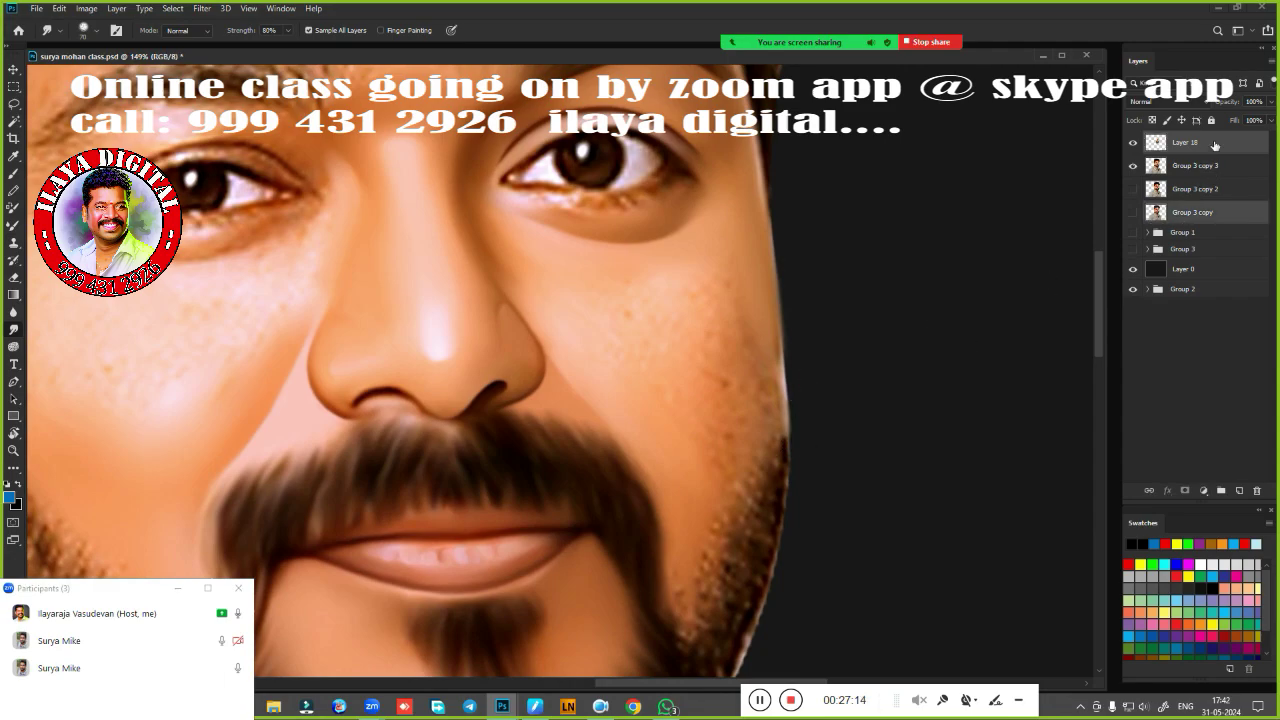
pyautogui.keyDown('ctrl'); pyautogui.click(1156, 214); pyautogui.keyUp('ctrl')
pyautogui.click(1205, 142)
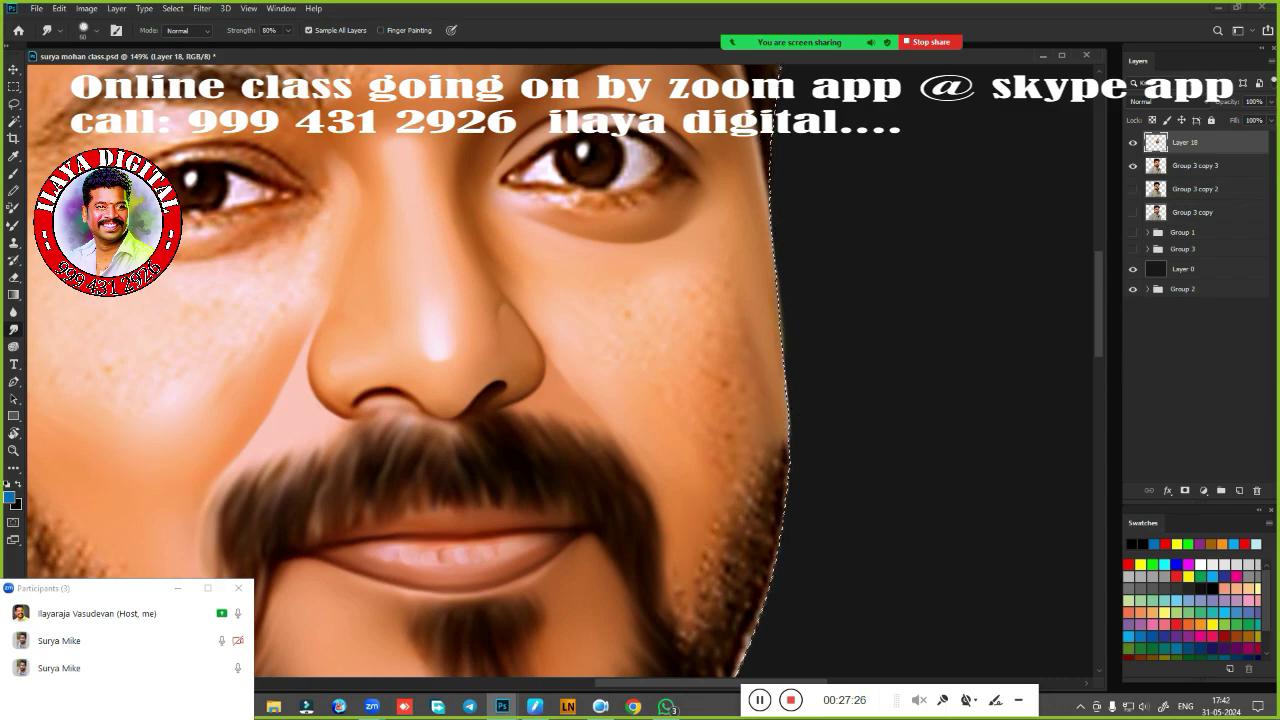
pyautogui.moveTo(720, 530); pyautogui.dragTo(762, 462)
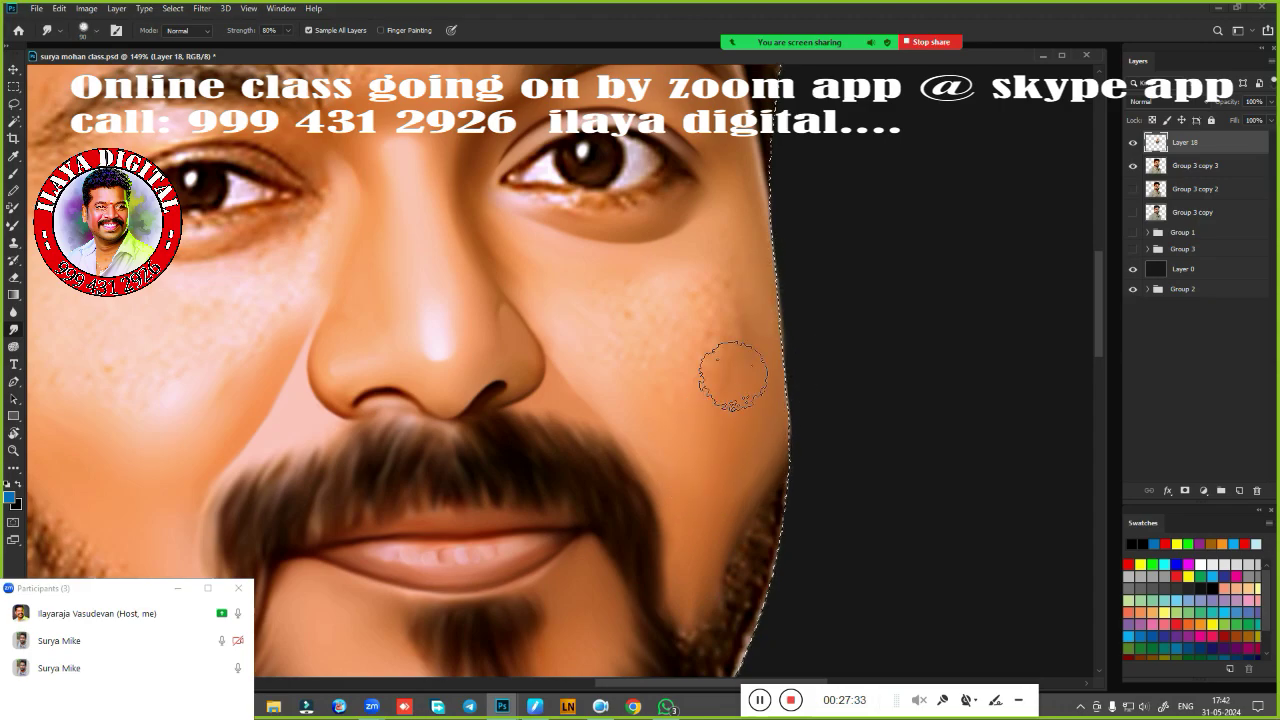
pyautogui.moveTo(729, 371); pyautogui.dragTo(722, 282)
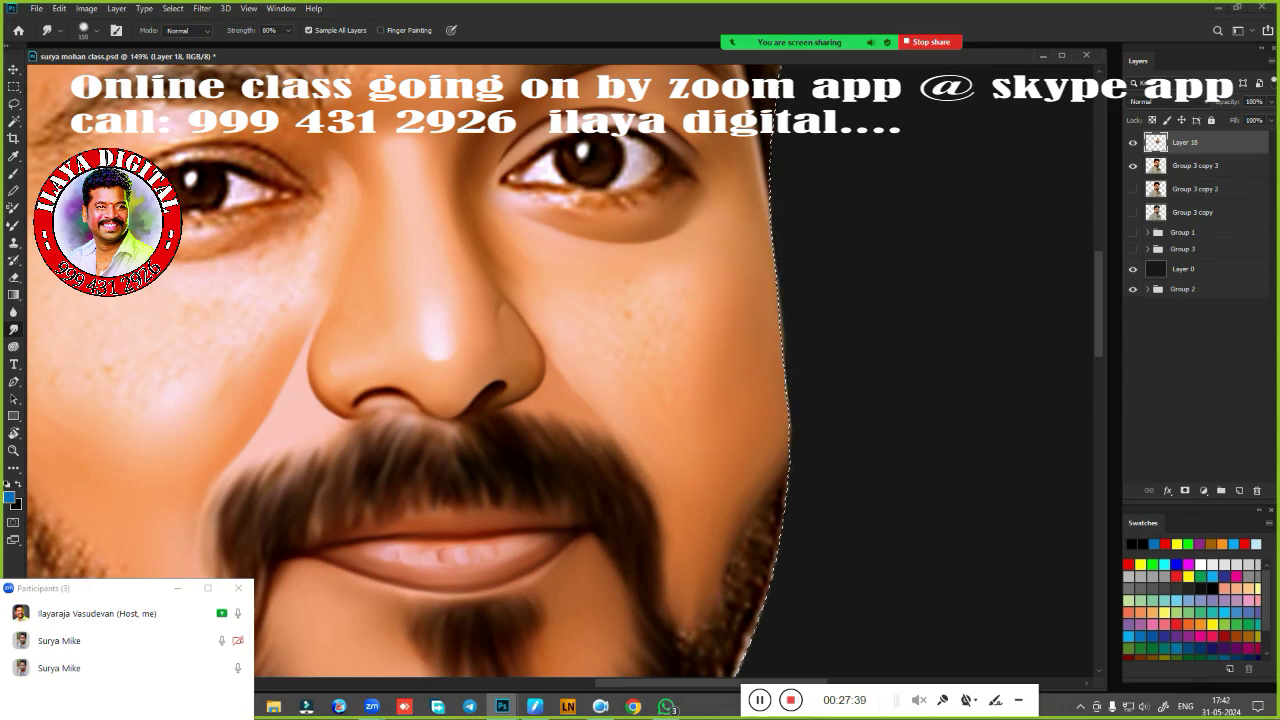
# Enlarge the smudge brush, view the whole face, and clear the face-outline selection.
pyautogui.press(']')
pyautogui.press(']')
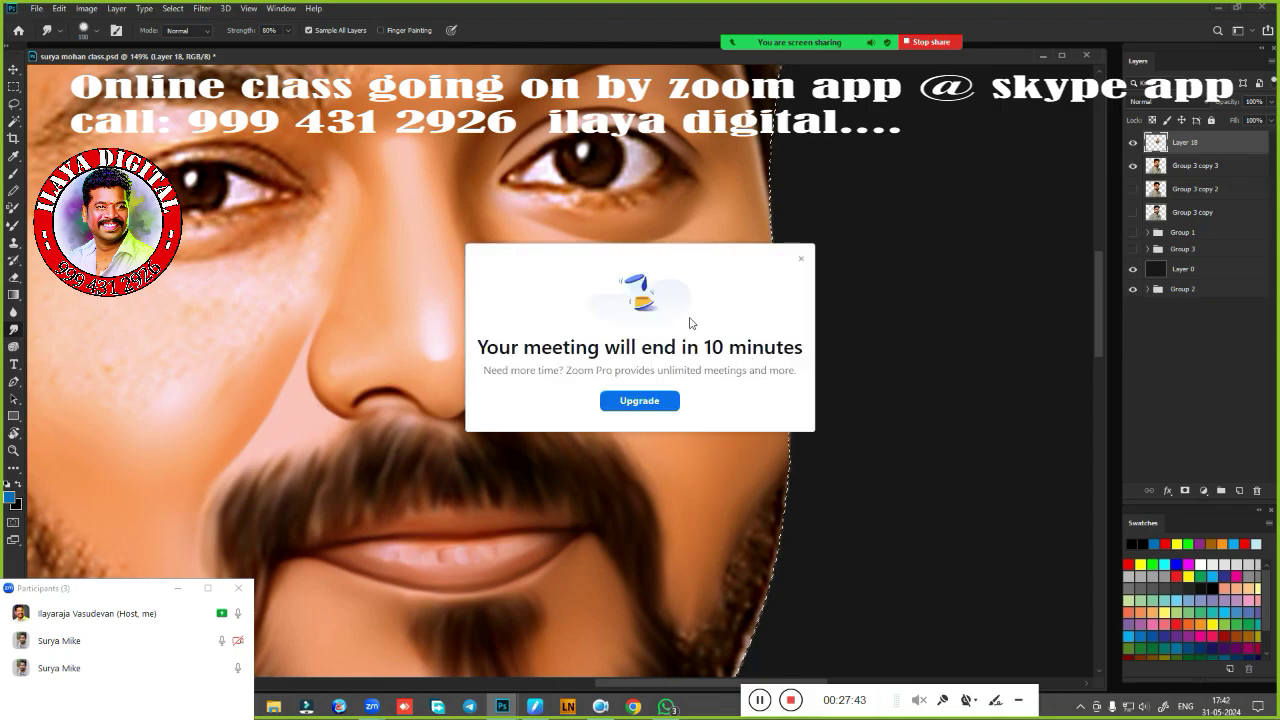
pyautogui.click(801, 259)
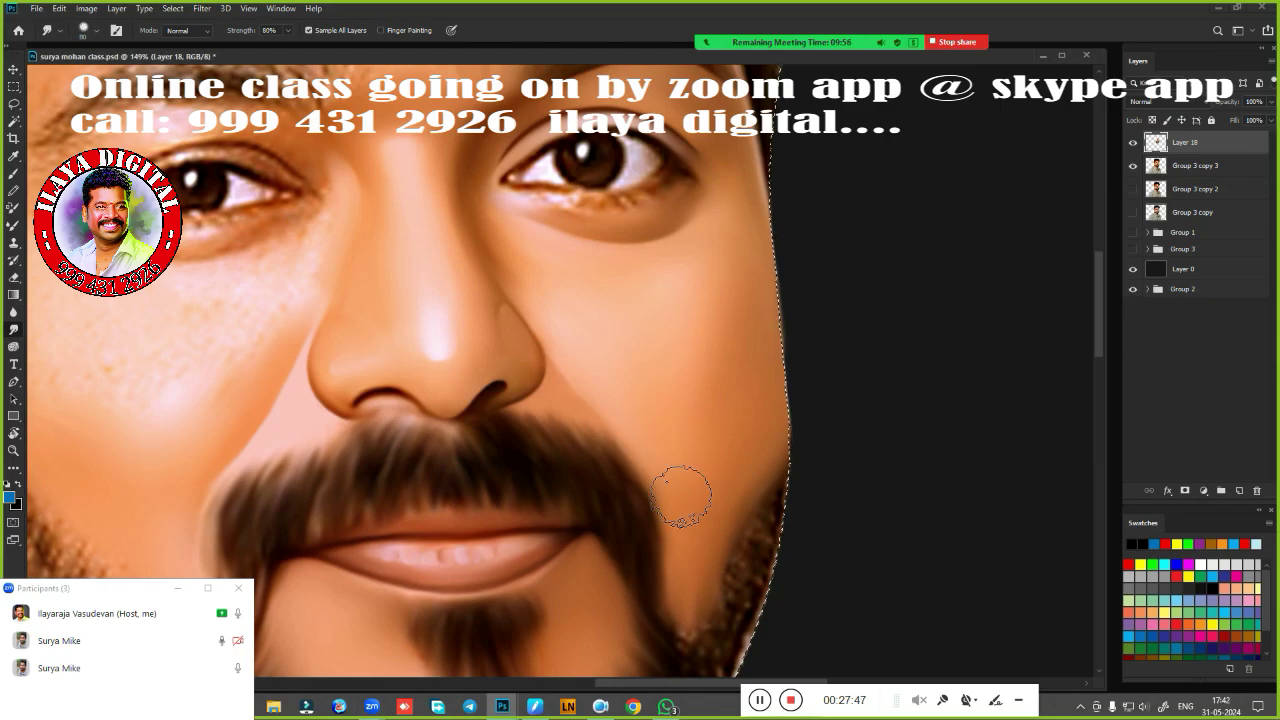
pyautogui.scroll(2, 586, 349)
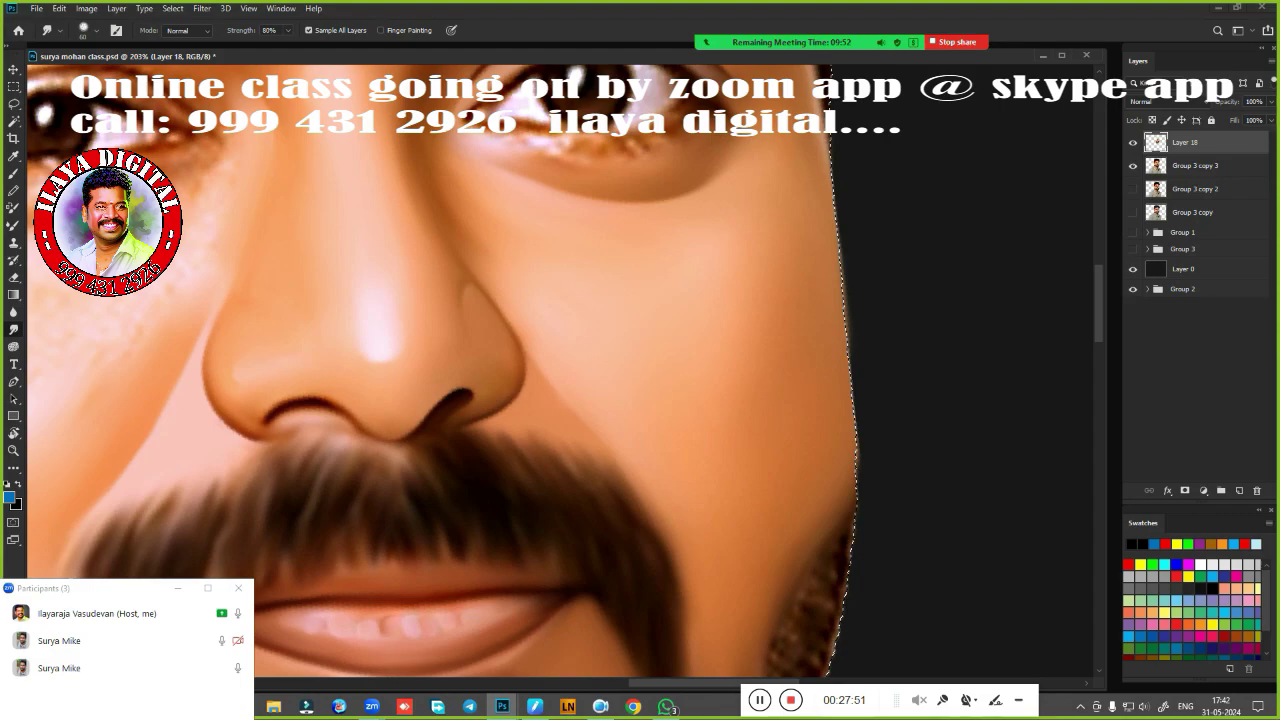
pyautogui.press(']')
pyautogui.press(']')
pyautogui.press(']')
pyautogui.press(']')
pyautogui.press(']')
pyautogui.hotkey('ctrl', '0')
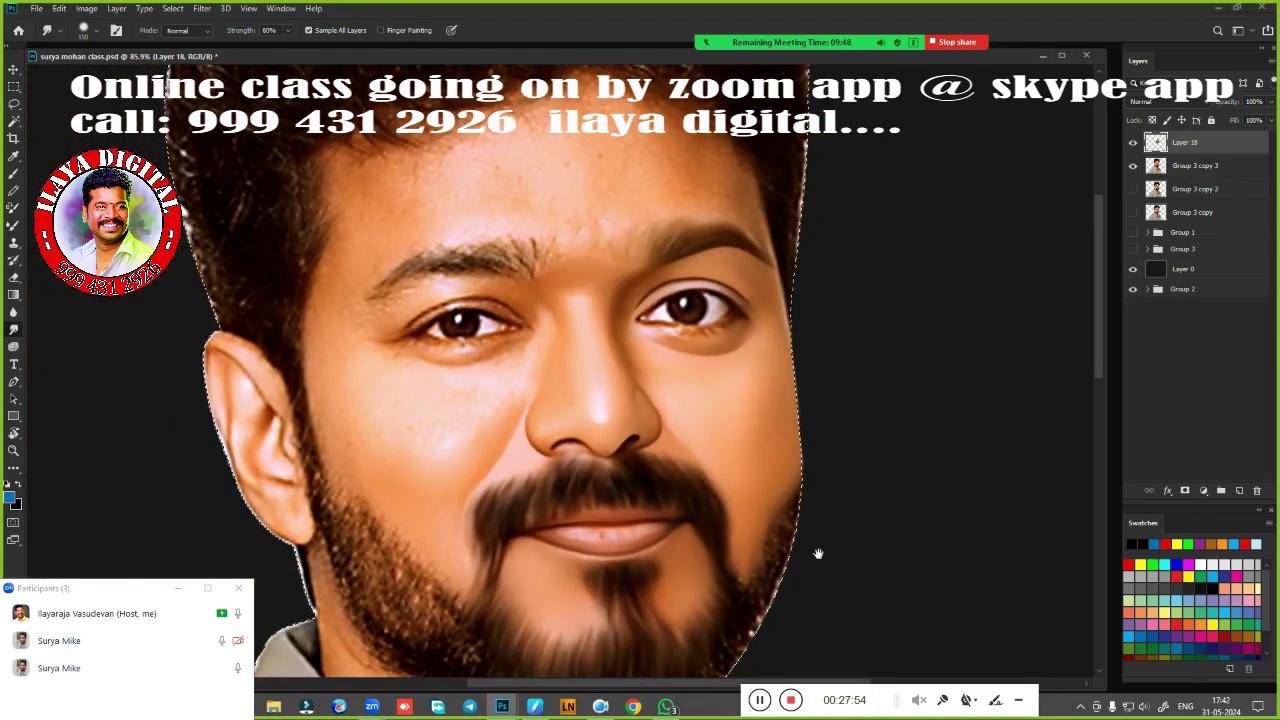
pyautogui.scroll(-2, 825, 513)
pyautogui.scroll(2, 825, 513)
pyautogui.scroll(2, 748, 357)
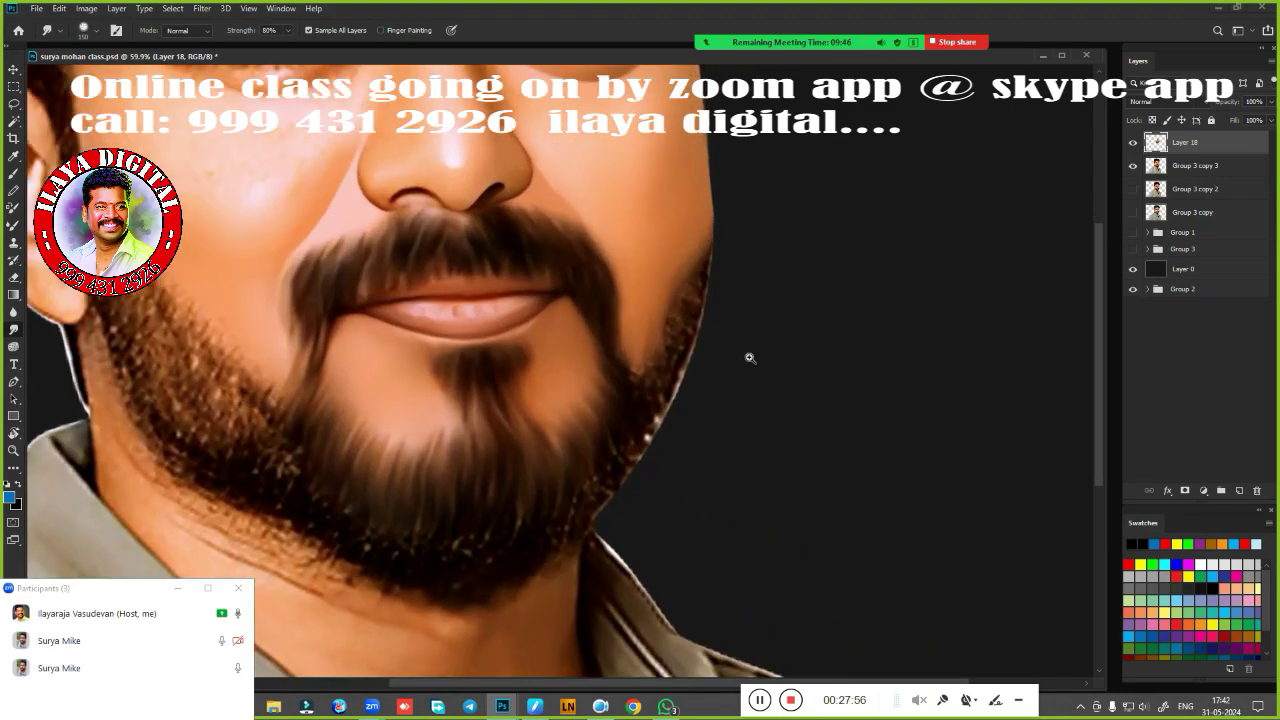
pyautogui.scroll(1, 706, 363)
pyautogui.scroll(1, 728, 438)
pyautogui.scroll(1, 726, 436)
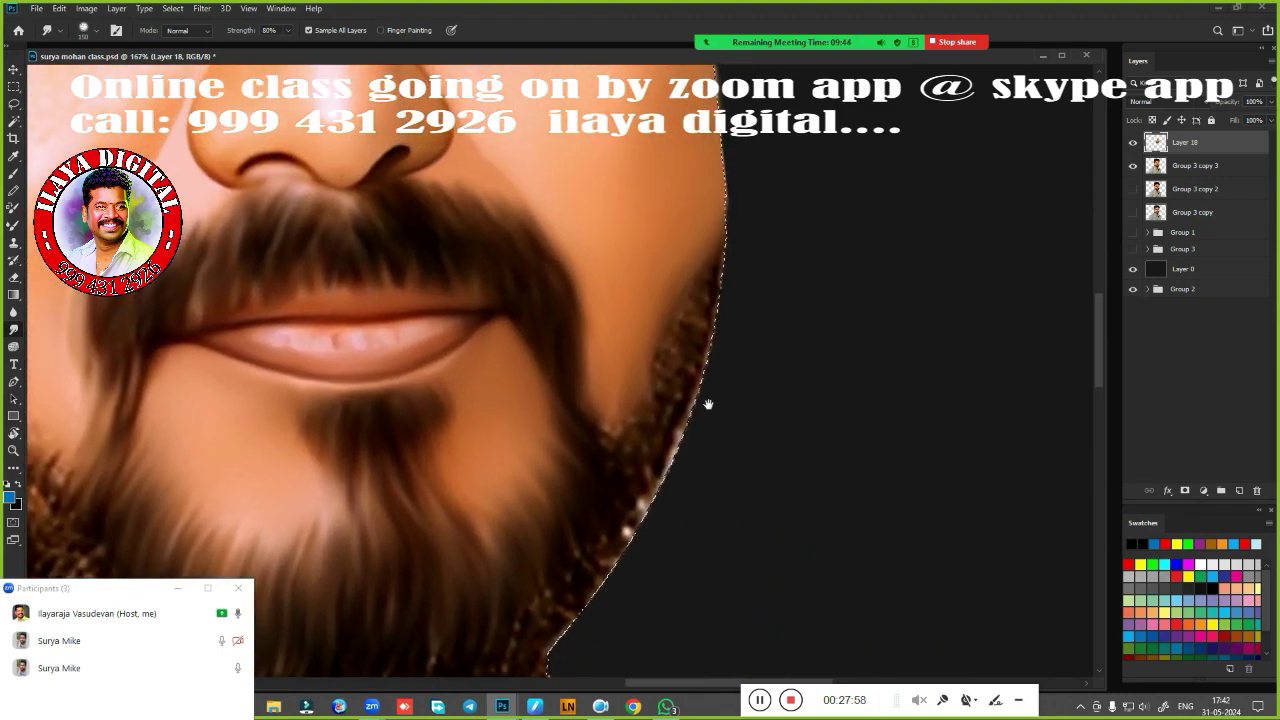
pyautogui.scroll(1, 722, 434)
pyautogui.scroll(1, 718, 431)
pyautogui.hotkey('ctrl', 'd')
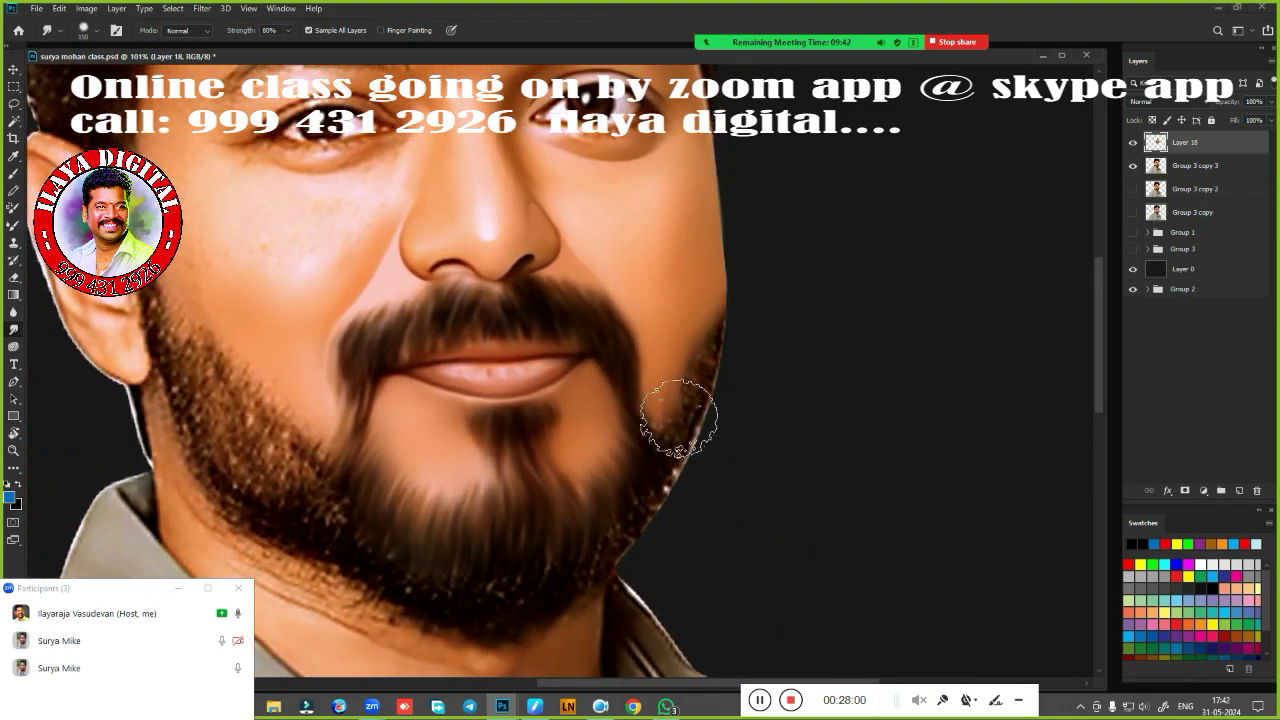
pyautogui.press('e')
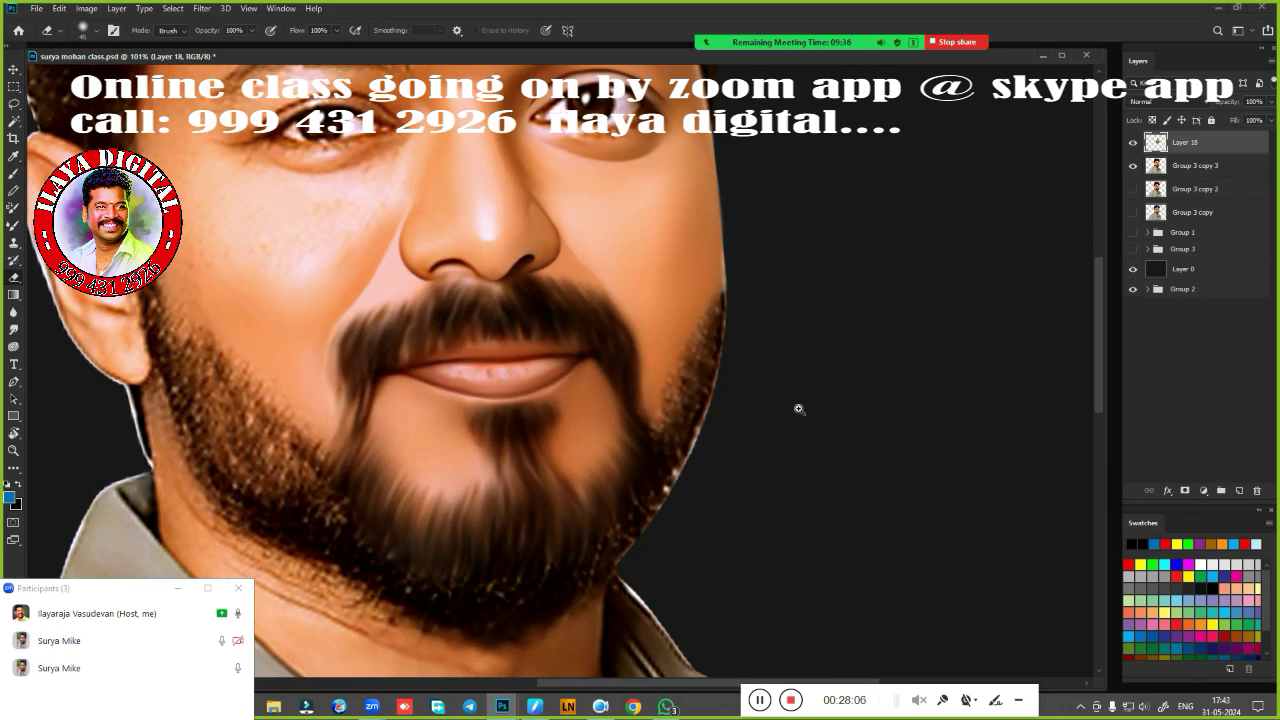
pyautogui.scroll(-4, 799, 409)
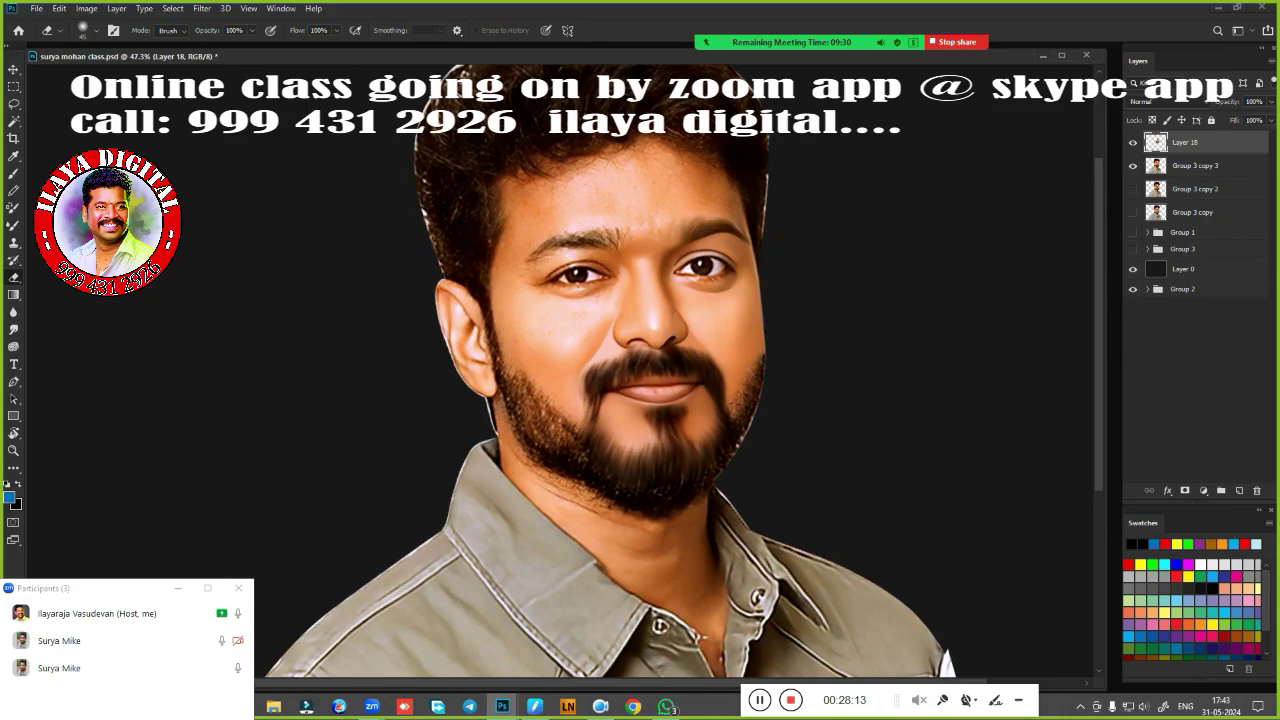
pyautogui.scroll(2, 760, 370)
pyautogui.scroll(1, 829, 403)
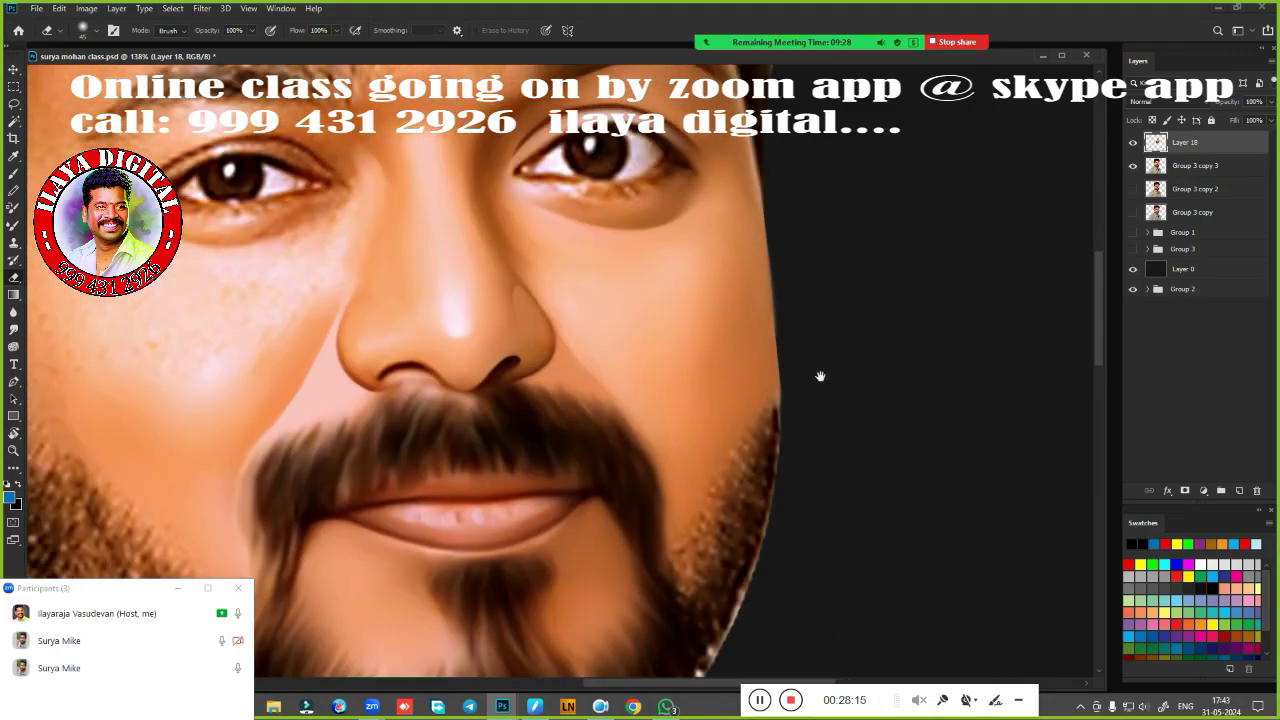
pyautogui.scroll(1, 820, 374)
pyautogui.scroll(1, 871, 523)
pyautogui.scroll(-2, 720, 286)
pyautogui.scroll(1, 709, 354)
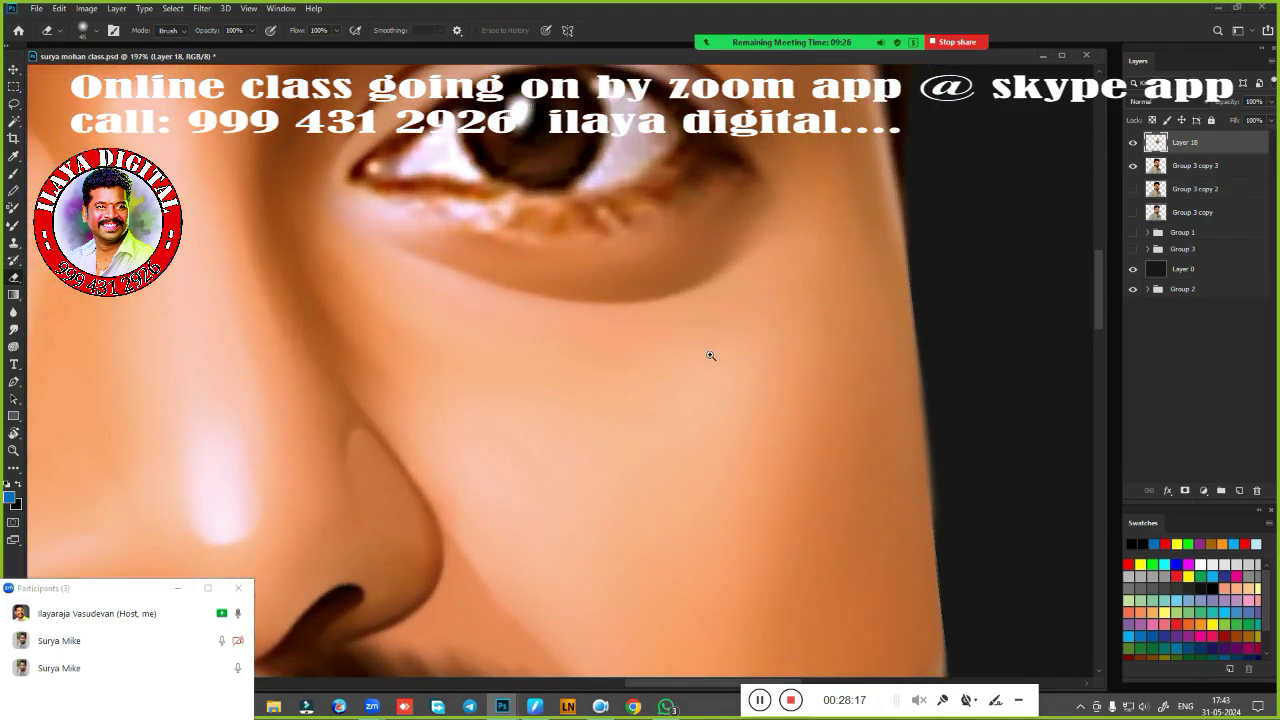
pyautogui.scroll(2, 760, 486)
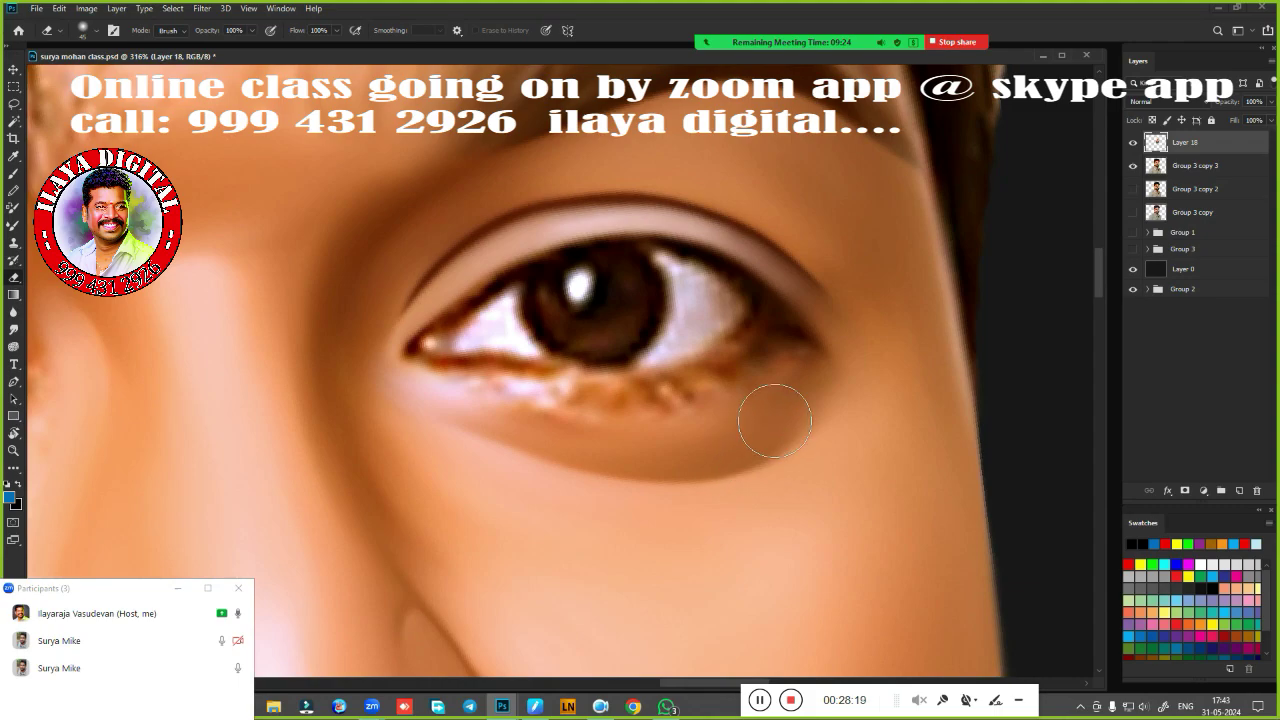
# Draw an Elliptical Marquee circle tightly around the iris, redoing the misplaced first attempt.
pyautogui.press('m')
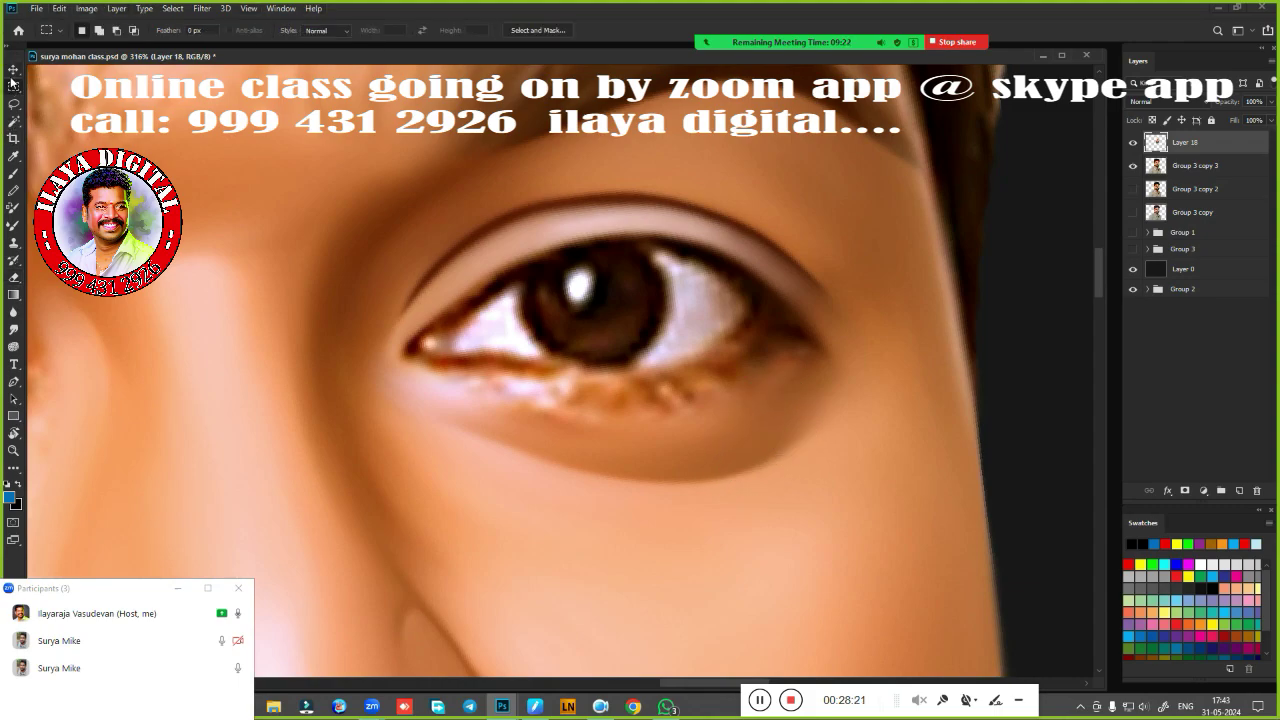
pyautogui.rightClick(15, 90)
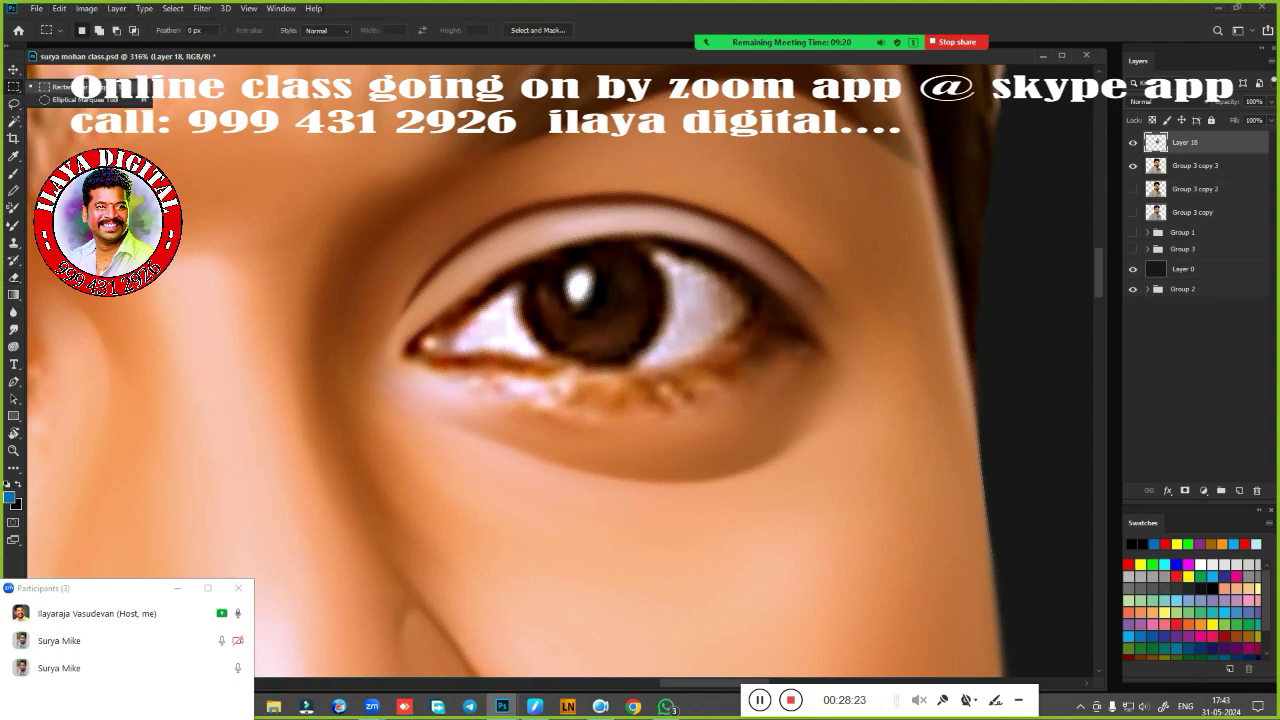
pyautogui.click(88, 100)
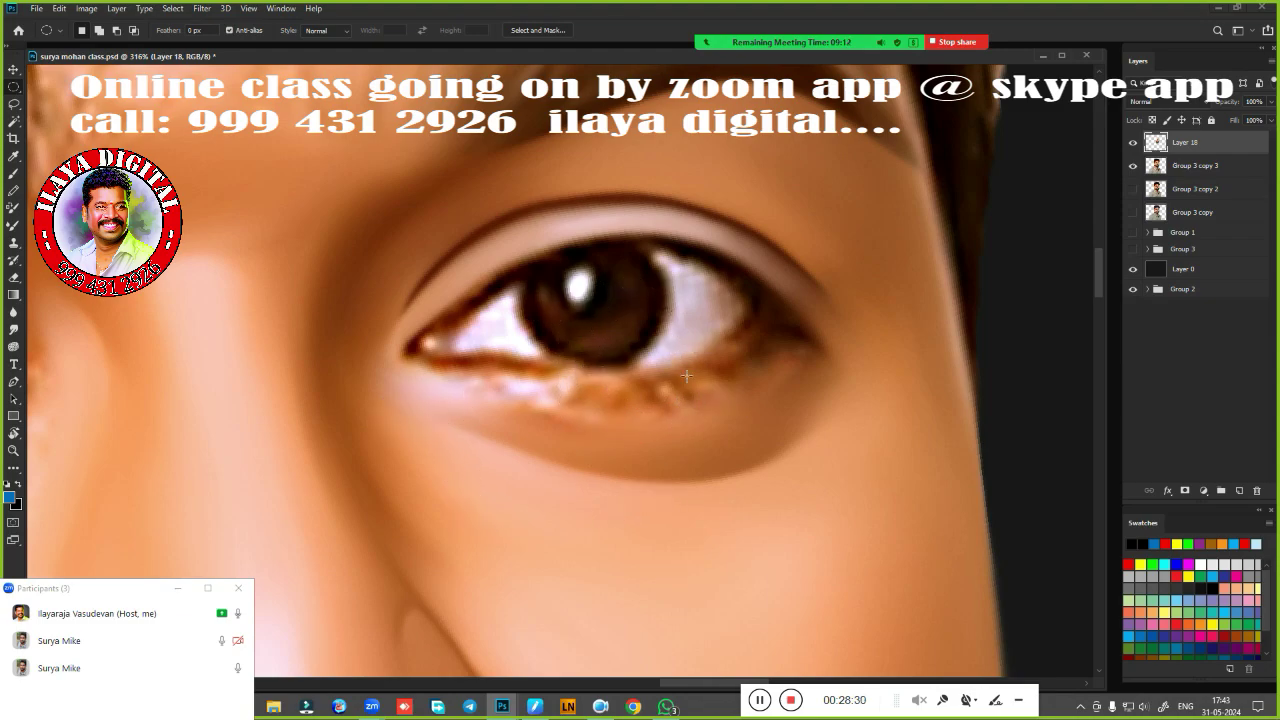
pyautogui.moveTo(566, 245); pyautogui.dragTo(594, 440)
pyautogui.moveTo(593, 300); pyautogui.dragTo(680, 394)
pyautogui.hotkey('ctrl', 'd')
pyautogui.moveTo(593, 295); pyautogui.dragTo(679, 386)
pyautogui.moveTo(679, 386); pyautogui.dragTo(669, 369)
pyautogui.press('r')
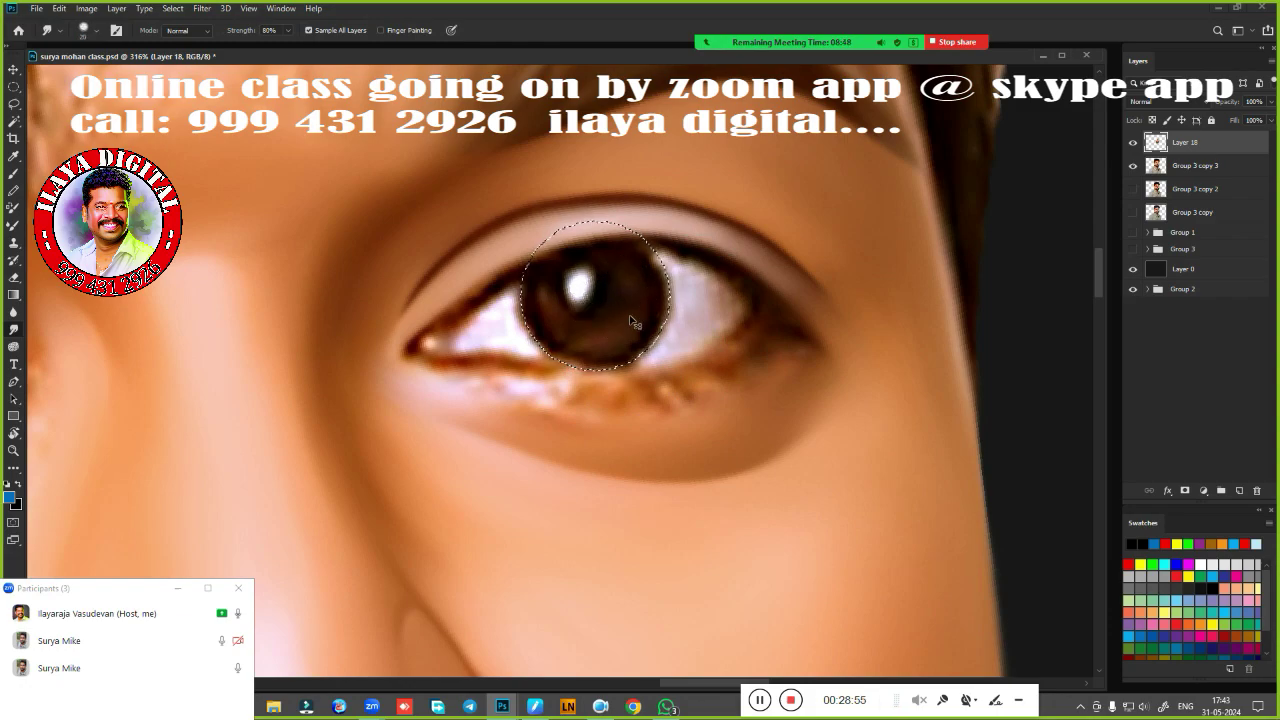
# Zoom in and smudge the white catchlight away until the iris is evenly black.
pyautogui.hotkey('ctrl', '+')
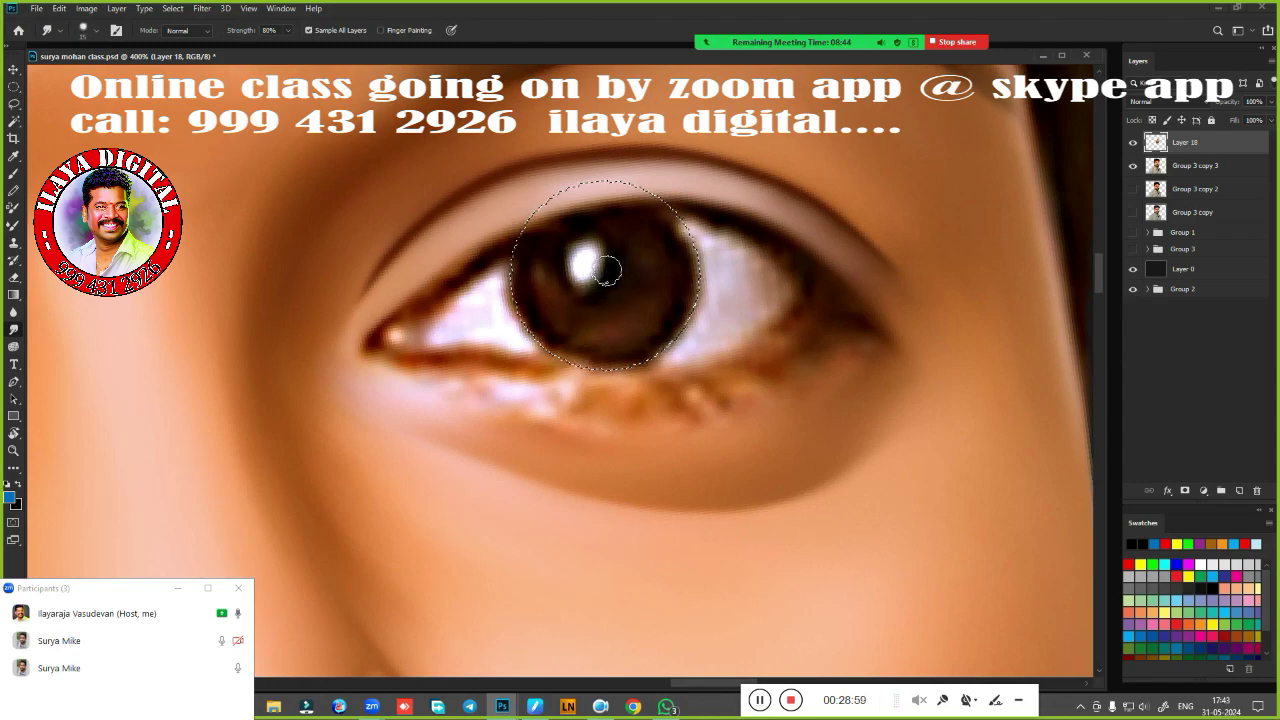
pyautogui.moveTo(599, 270)
pyautogui.mouseDown()
pyautogui.moveTo(598, 318)
pyautogui.moveTo(658, 306)
pyautogui.moveTo(530, 360)
pyautogui.mouseUp()
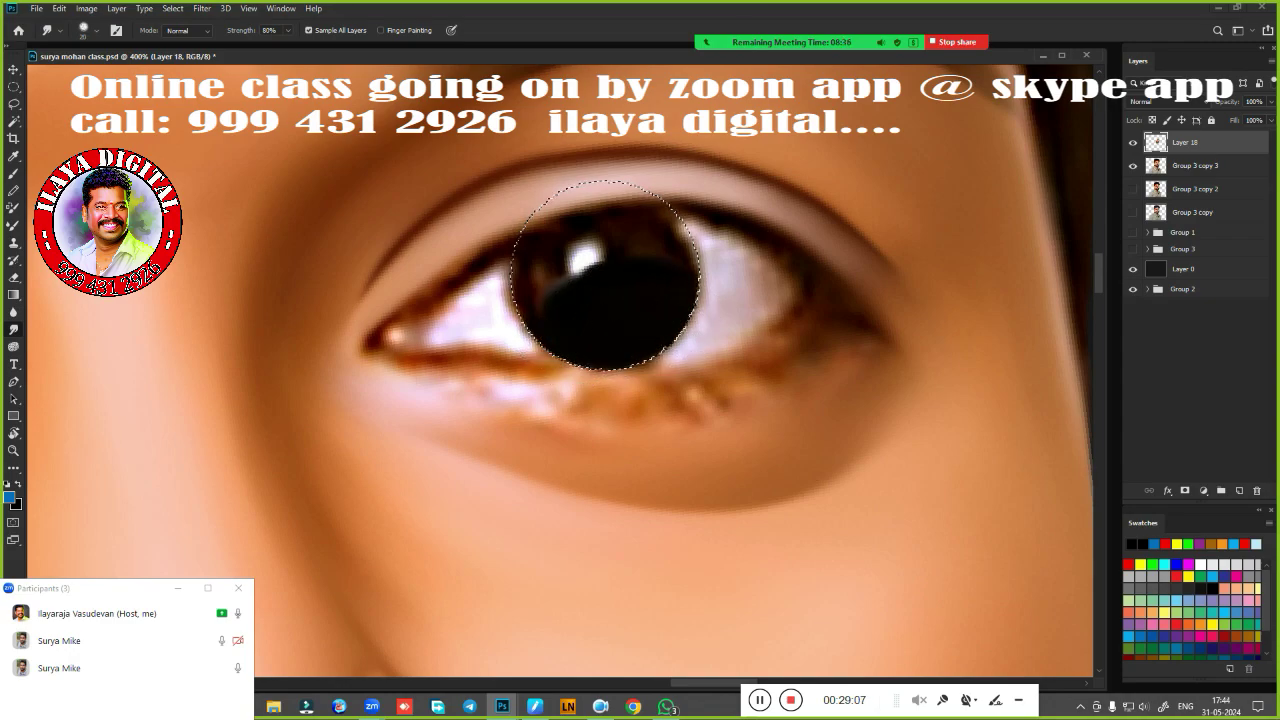
pyautogui.moveTo(618, 290); pyautogui.dragTo(604, 272)
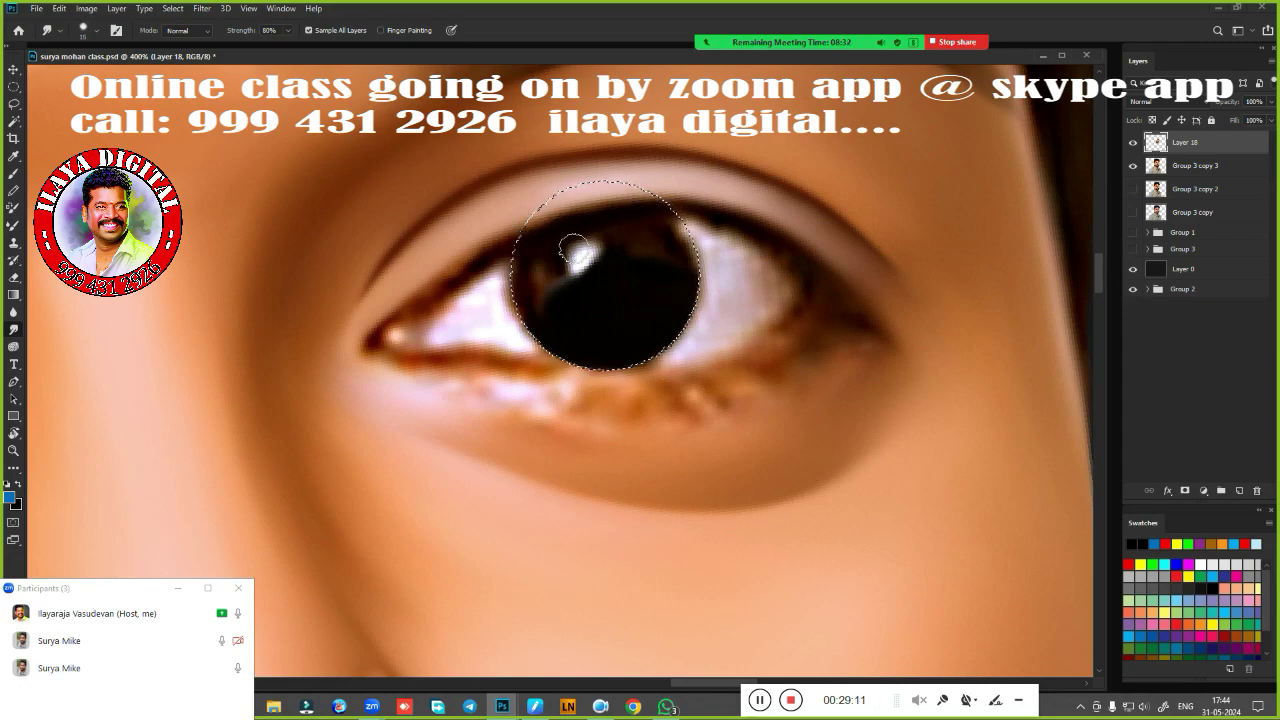
pyautogui.moveTo(573, 248)
pyautogui.mouseDown()
pyautogui.moveTo(580, 257)
pyautogui.moveTo(560, 249)
pyautogui.moveTo(525, 272)
pyautogui.mouseUp()
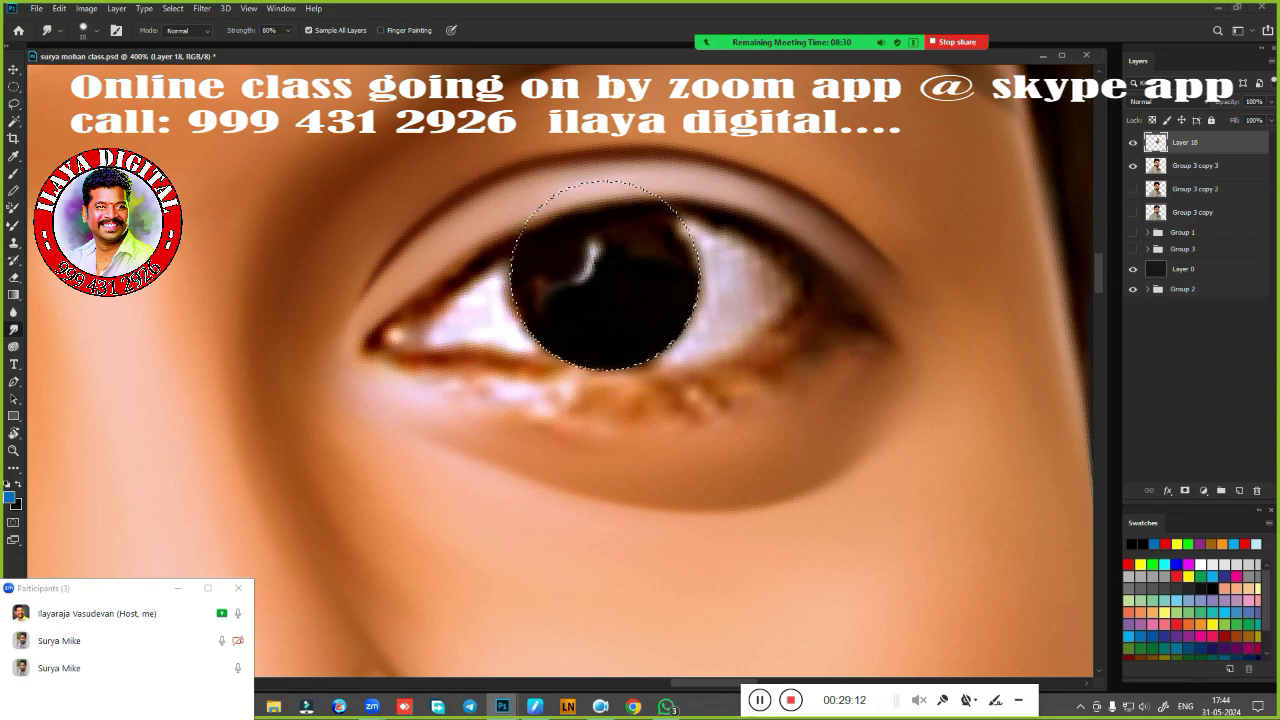
pyautogui.moveTo(580, 320)
pyautogui.mouseDown()
pyautogui.moveTo(555, 285)
pyautogui.moveTo(634, 229)
pyautogui.moveTo(690, 255)
pyautogui.mouseUp()
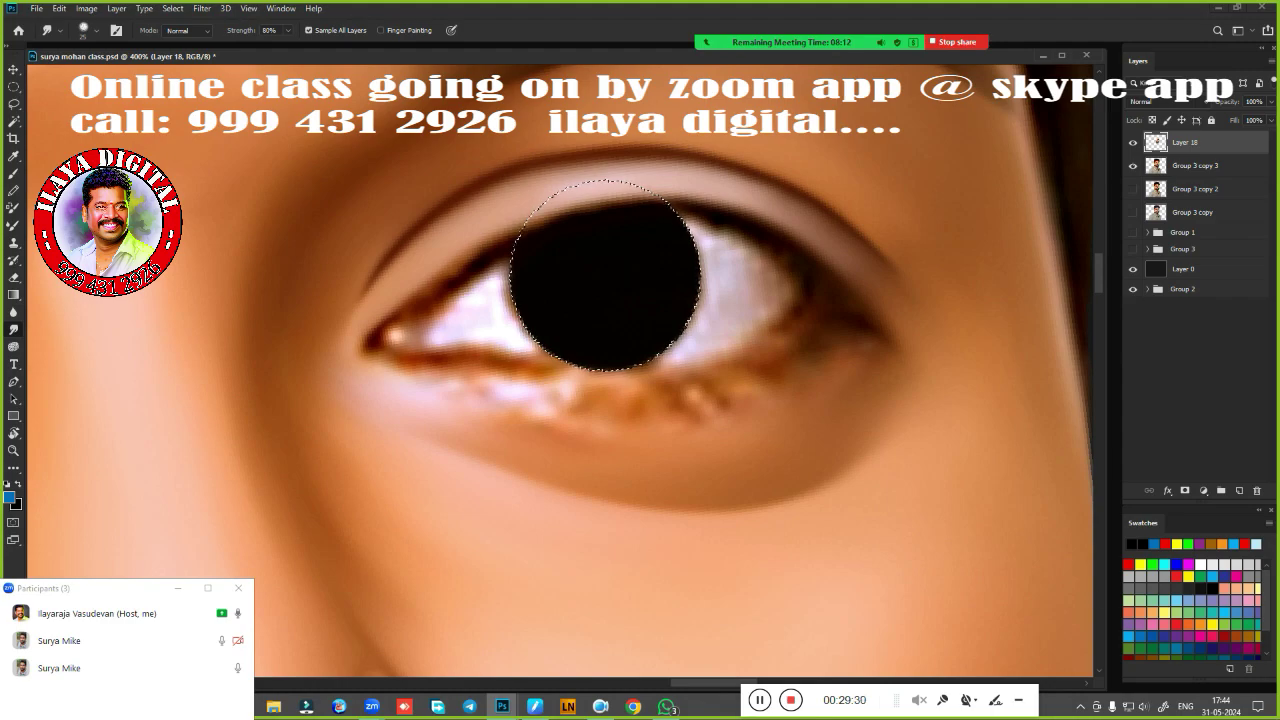
# Load the Mixer Brush with light blue #b9dff8 paint.
pyautogui.hotkey('shift', 'b')
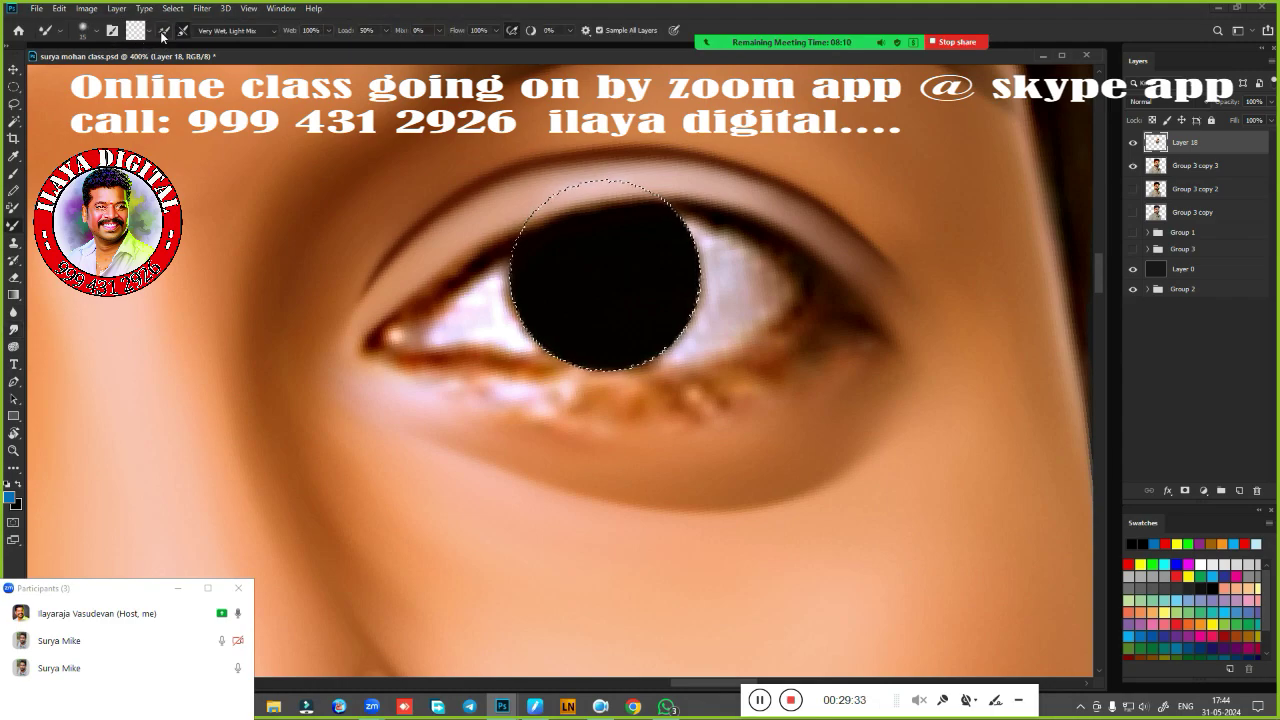
pyautogui.click(164, 31)
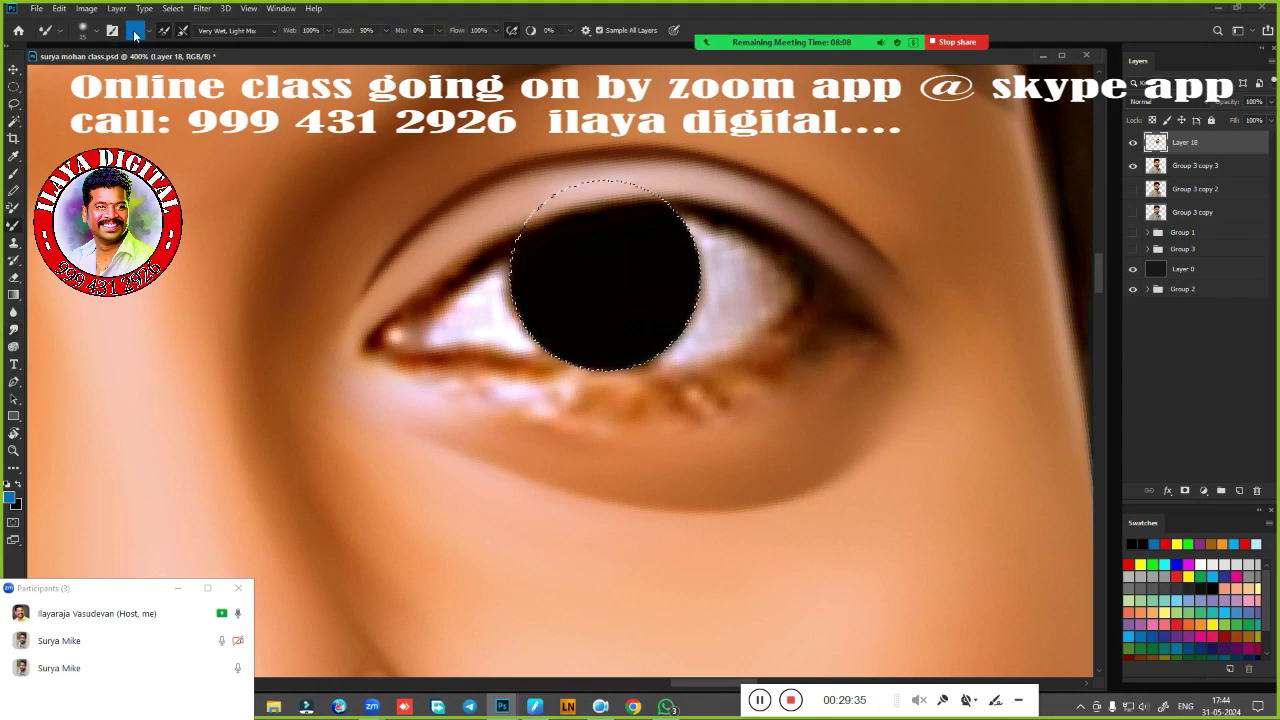
pyautogui.click(135, 31)
pyautogui.click(506, 165)
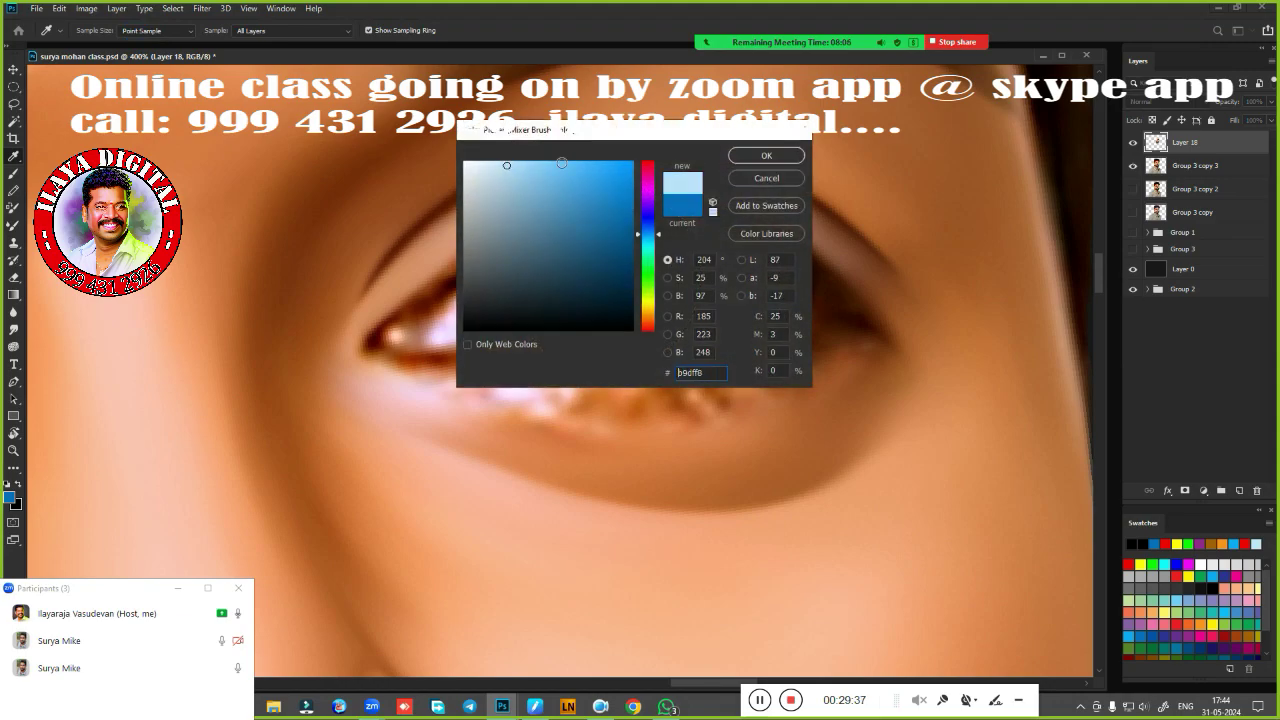
pyautogui.click(766, 156)
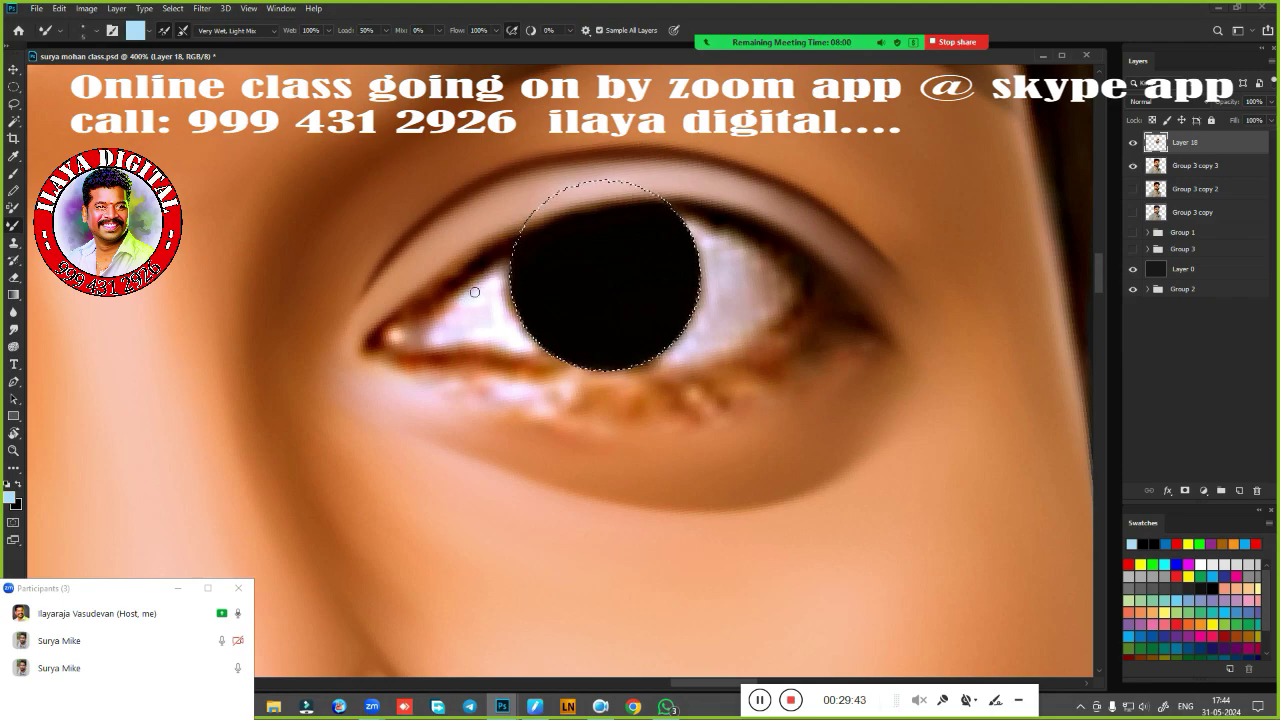
# Paint the eye white light blue on both sides of the iris, the lower lid and inner corner.
pyautogui.moveTo(465, 297); pyautogui.dragTo(472, 283)
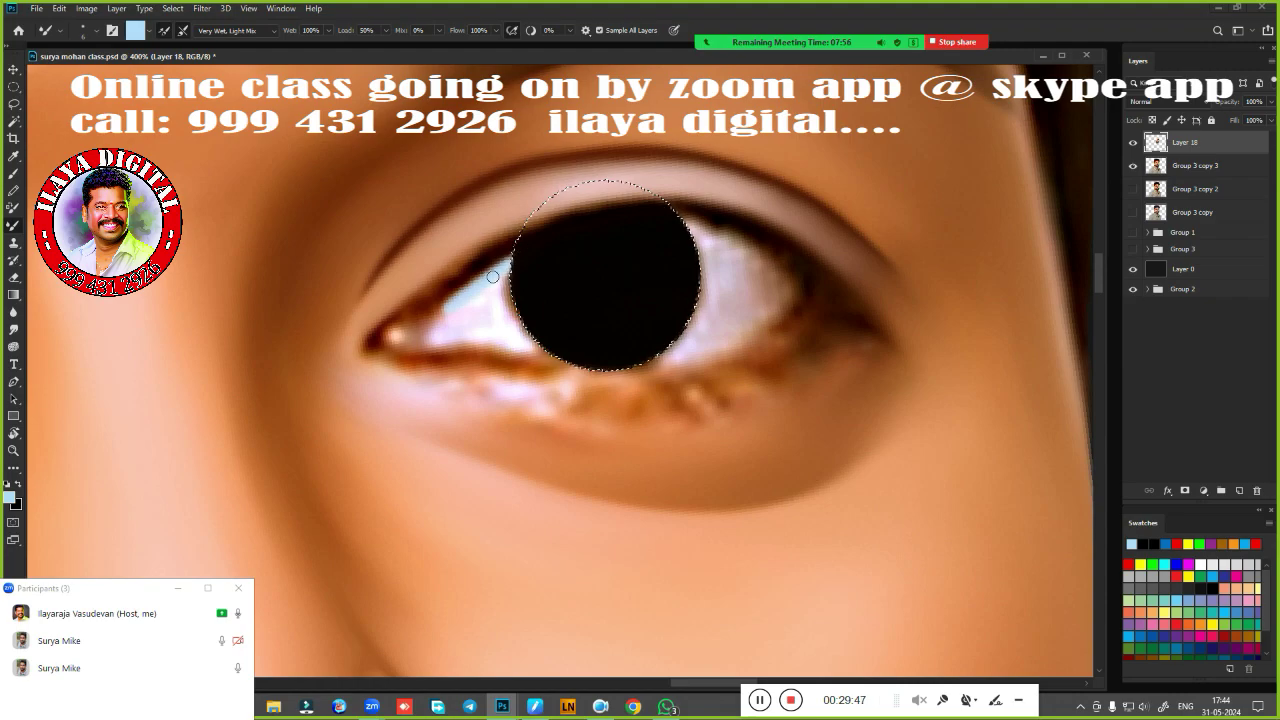
pyautogui.moveTo(456, 302)
pyautogui.mouseDown()
pyautogui.moveTo(441, 309)
pyautogui.moveTo(505, 254)
pyautogui.mouseUp()
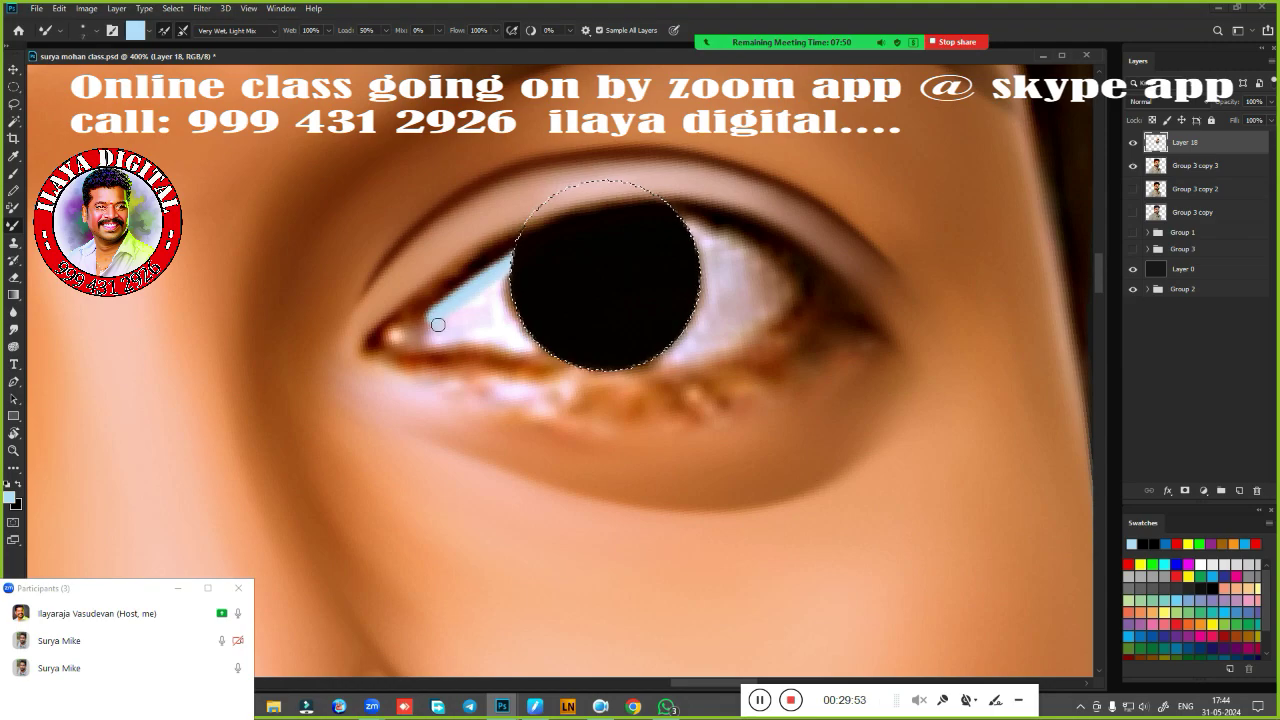
pyautogui.moveTo(437, 324)
pyautogui.mouseDown()
pyautogui.moveTo(457, 342)
pyautogui.moveTo(532, 352)
pyautogui.mouseUp()
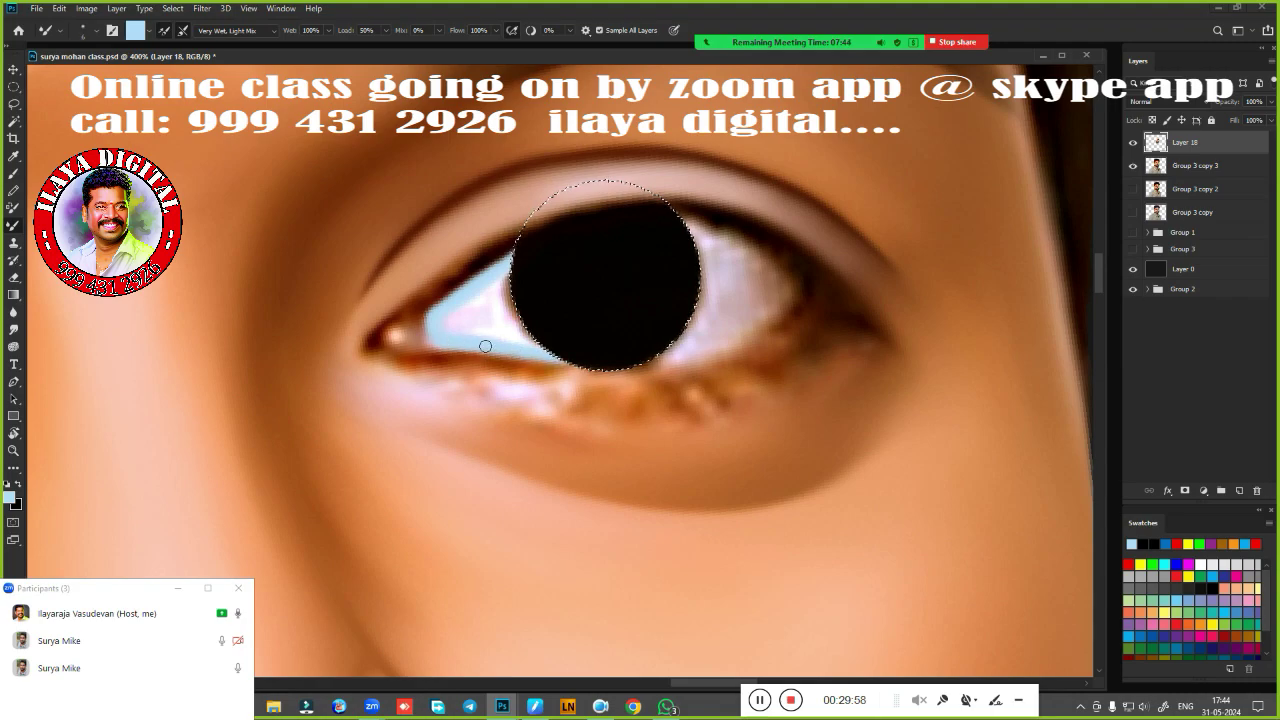
pyautogui.moveTo(485, 346); pyautogui.dragTo(511, 356)
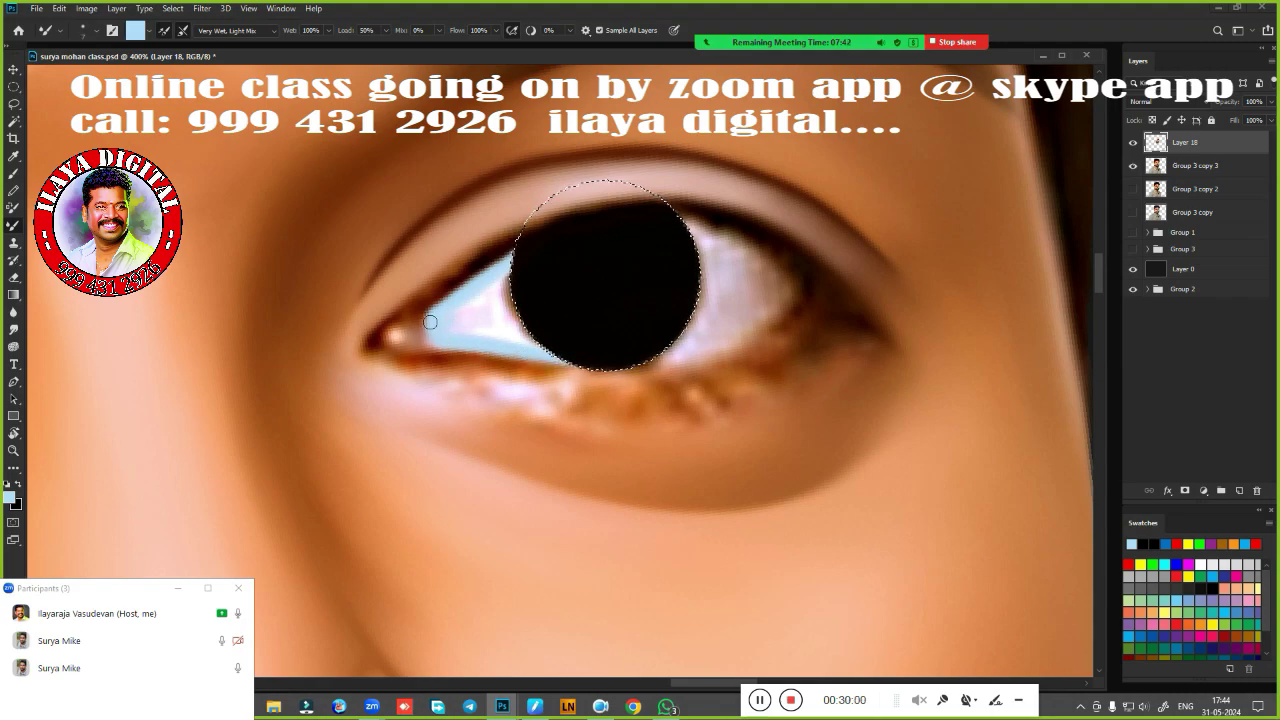
pyautogui.moveTo(437, 332)
pyautogui.mouseDown()
pyautogui.moveTo(430, 322)
pyautogui.moveTo(512, 338)
pyautogui.mouseUp()
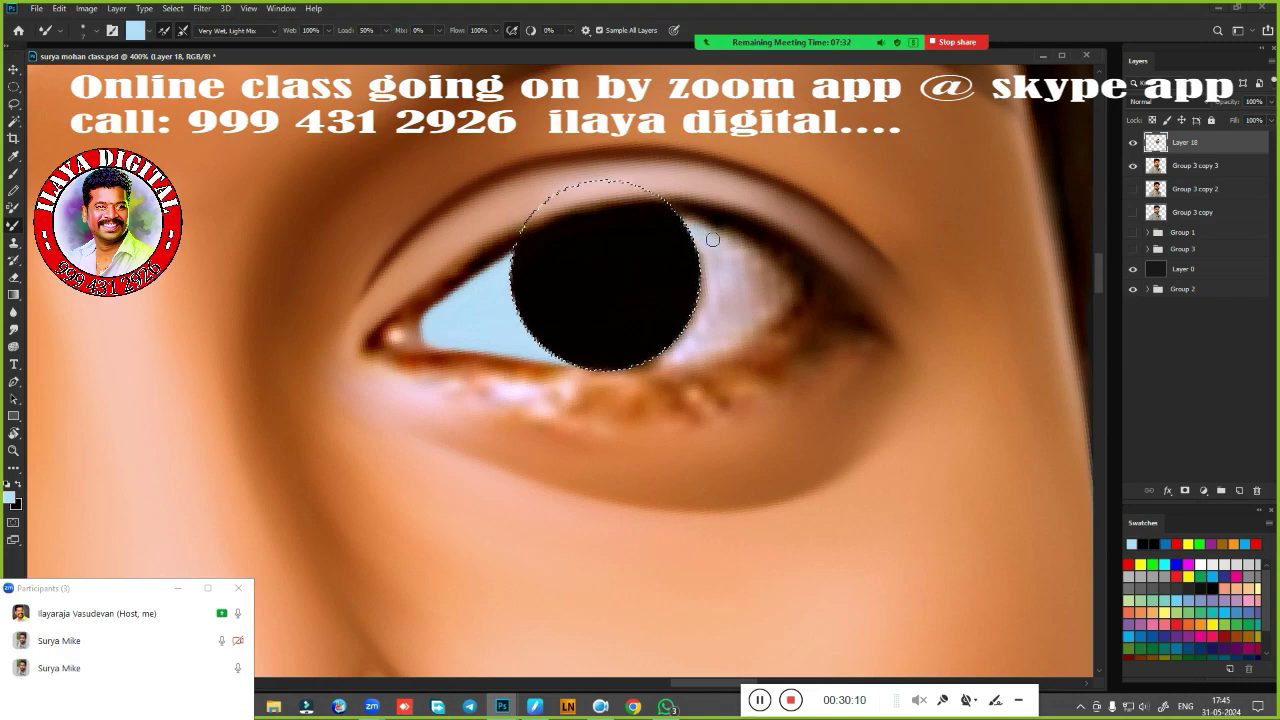
pyautogui.moveTo(712, 240); pyautogui.dragTo(800, 282)
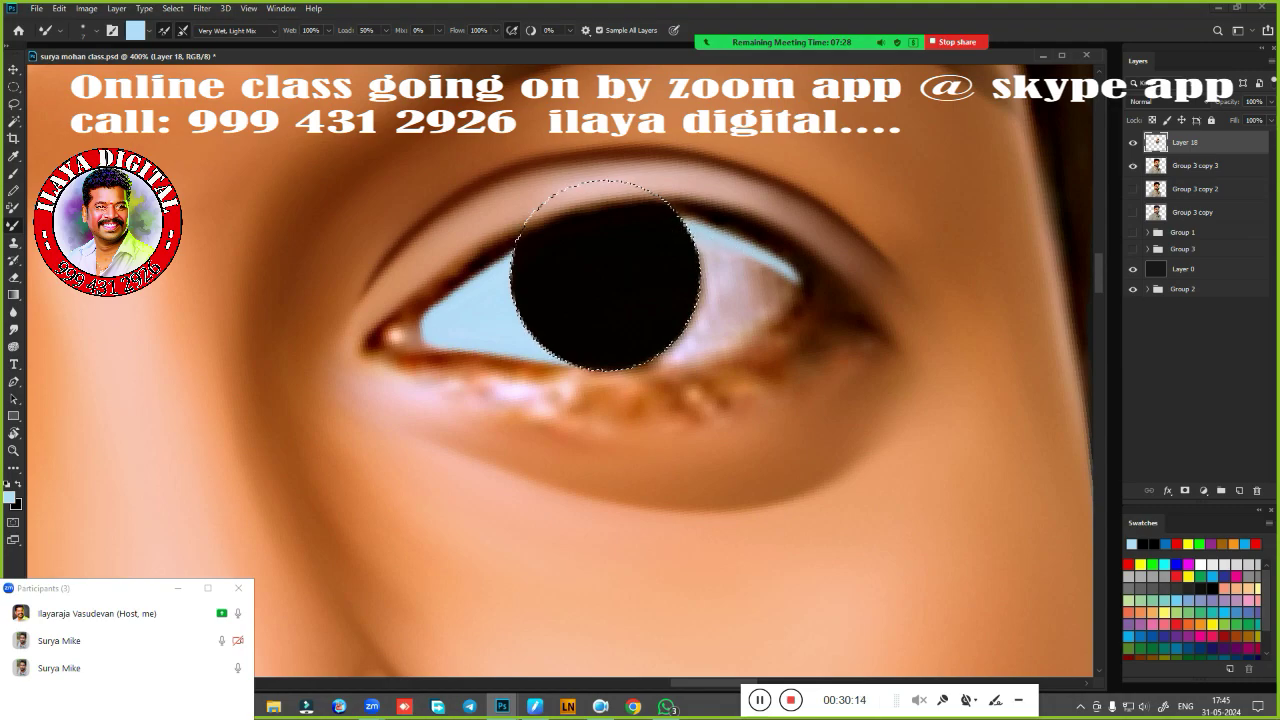
pyautogui.moveTo(695, 230)
pyautogui.mouseDown()
pyautogui.moveTo(796, 290)
pyautogui.moveTo(786, 300)
pyautogui.moveTo(780, 276)
pyautogui.moveTo(751, 331)
pyautogui.mouseUp()
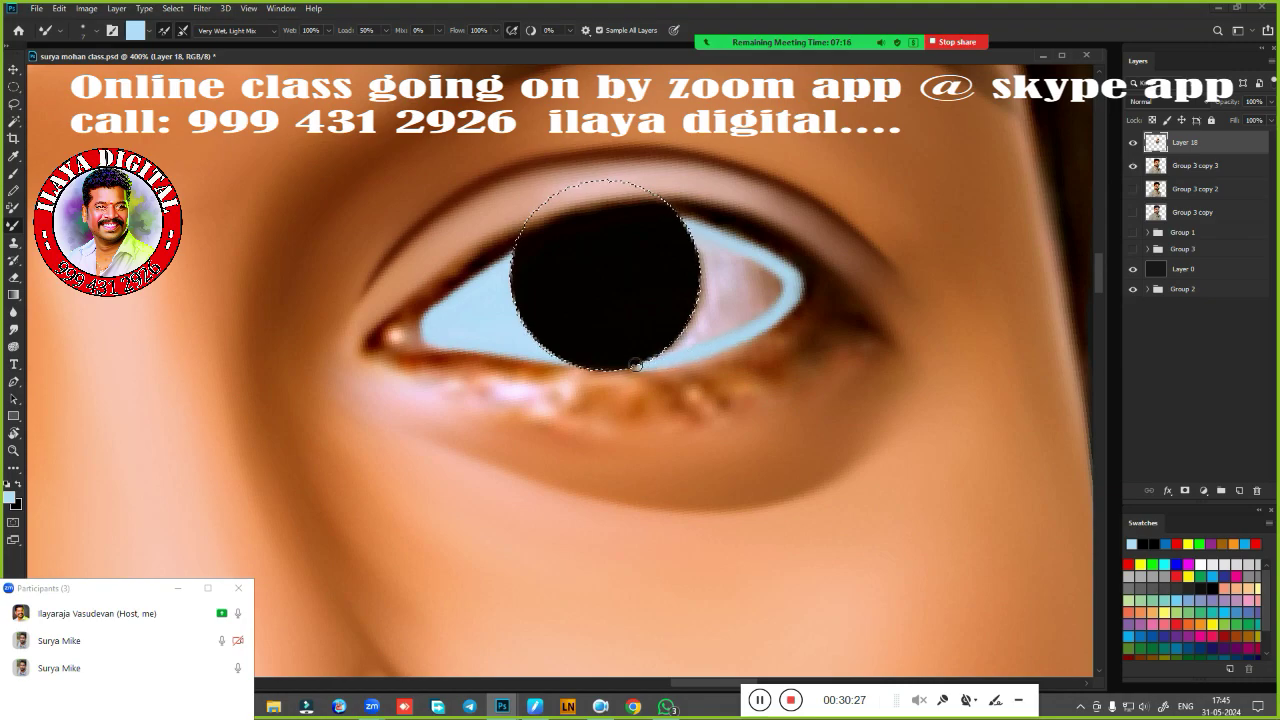
pyautogui.moveTo(782, 292)
pyautogui.mouseDown()
pyautogui.moveTo(700, 244)
pyautogui.moveTo(786, 282)
pyautogui.moveTo(652, 345)
pyautogui.mouseUp()
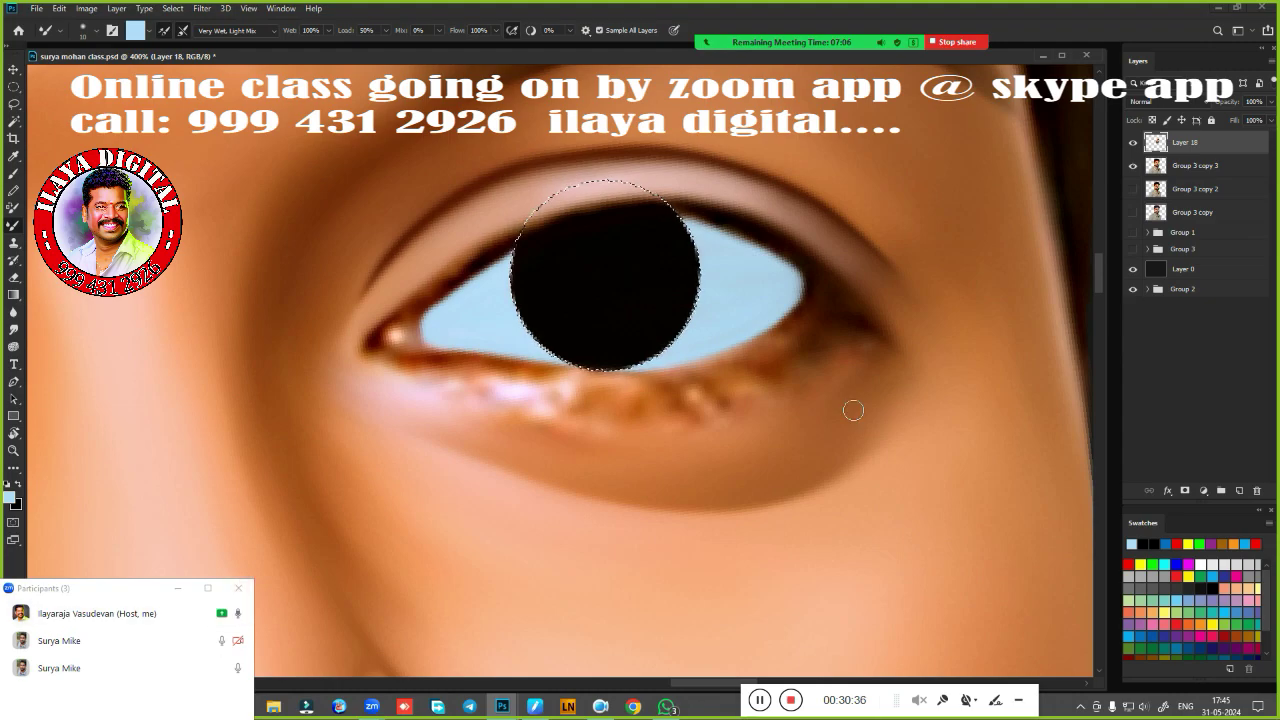
# Deselect, view the whole face, and add a new layer for the catchlight.
pyautogui.hotkey('ctrl', 'd')
pyautogui.hotkey('ctrl', '0')
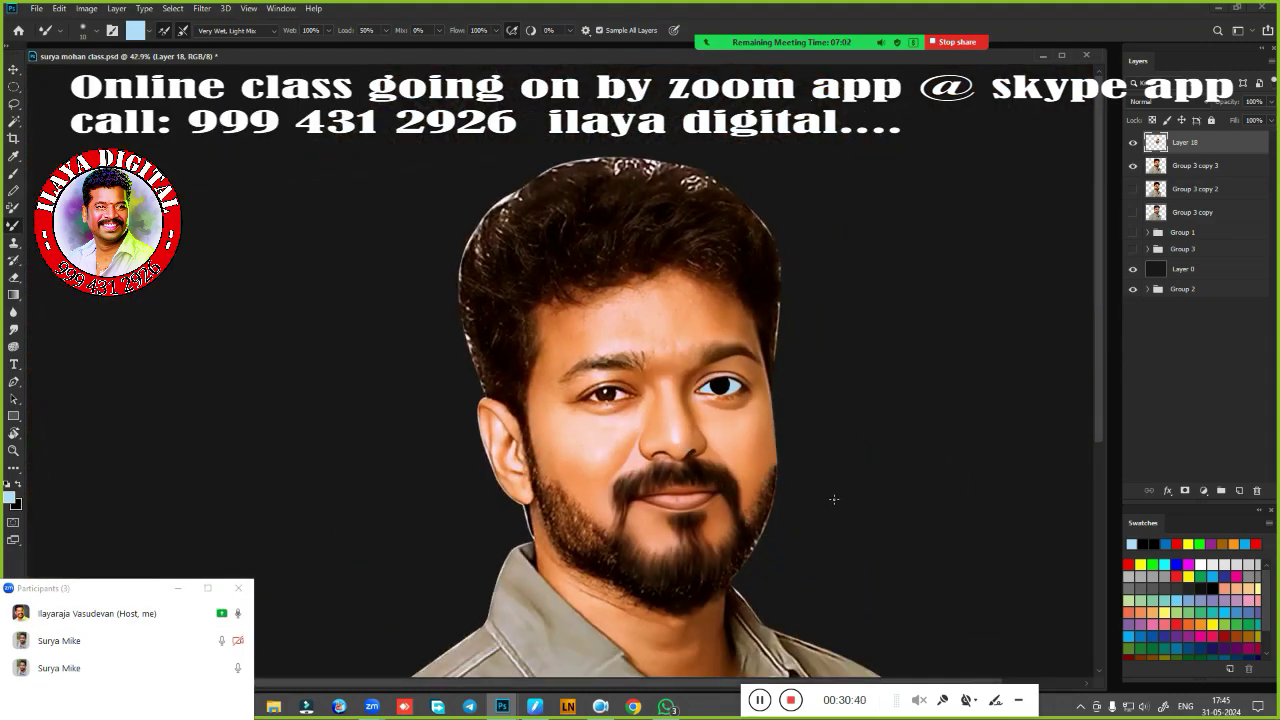
pyautogui.scroll(6, 725, 385)
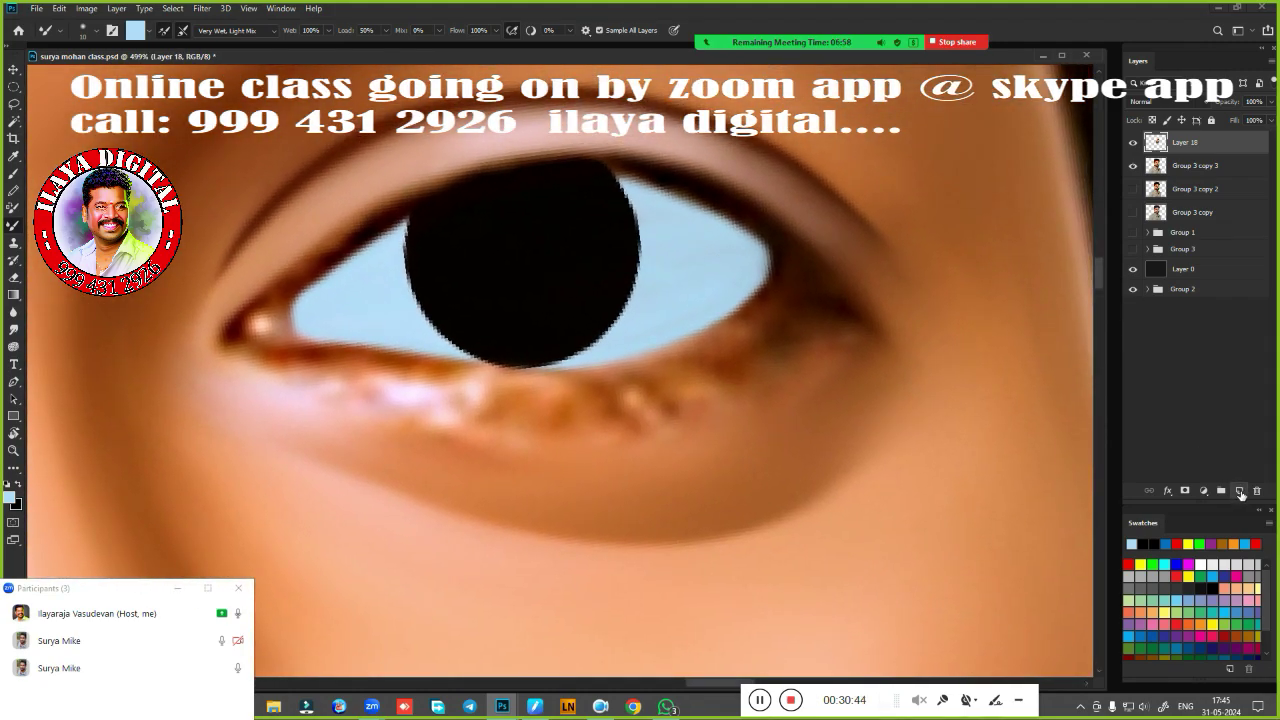
pyautogui.click(1239, 491)
pyautogui.click(1133, 168)
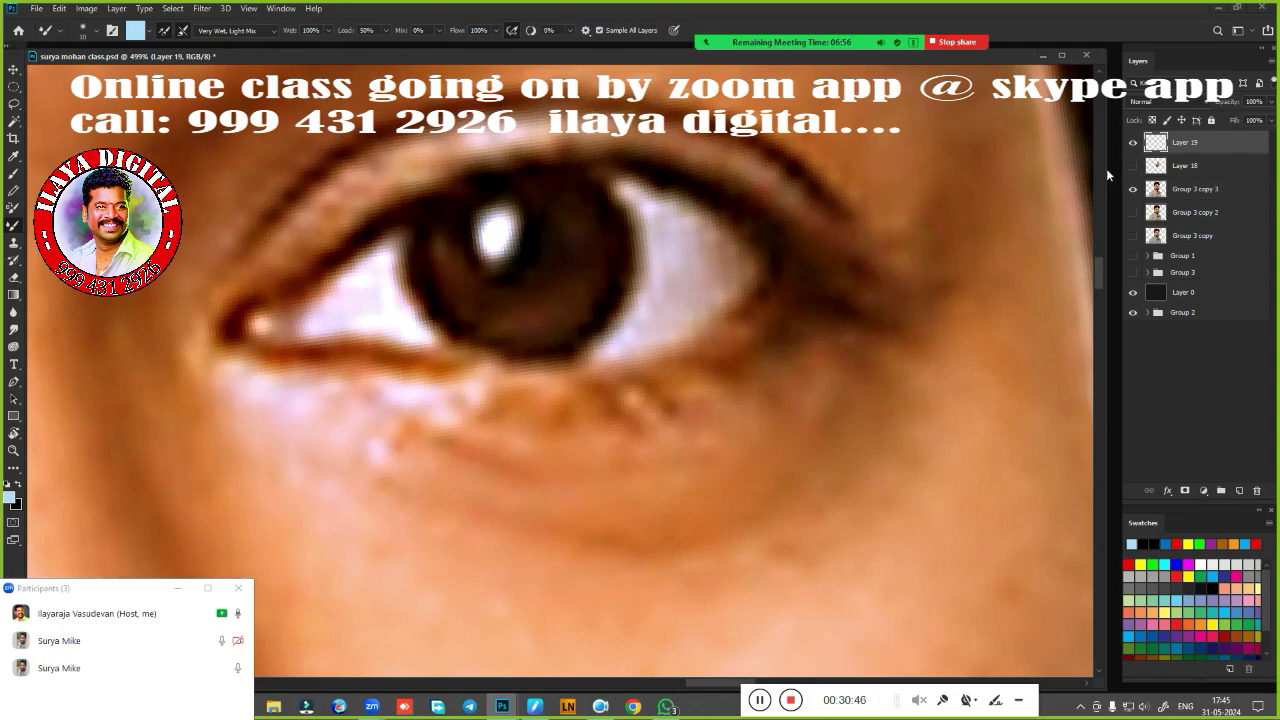
# Soften and nudge the white catchlight in the black iris with the Smudge tool.
pyautogui.press('r')
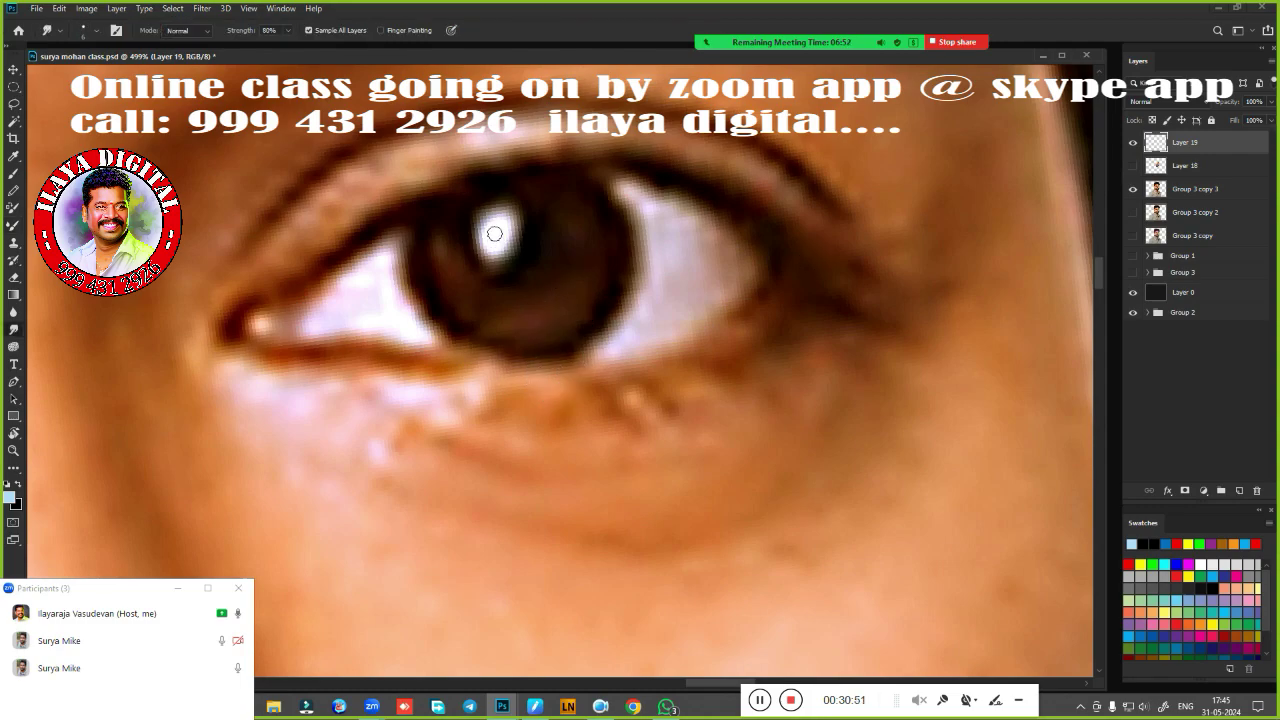
pyautogui.click(1133, 165)
pyautogui.moveTo(494, 237); pyautogui.dragTo(490, 240)
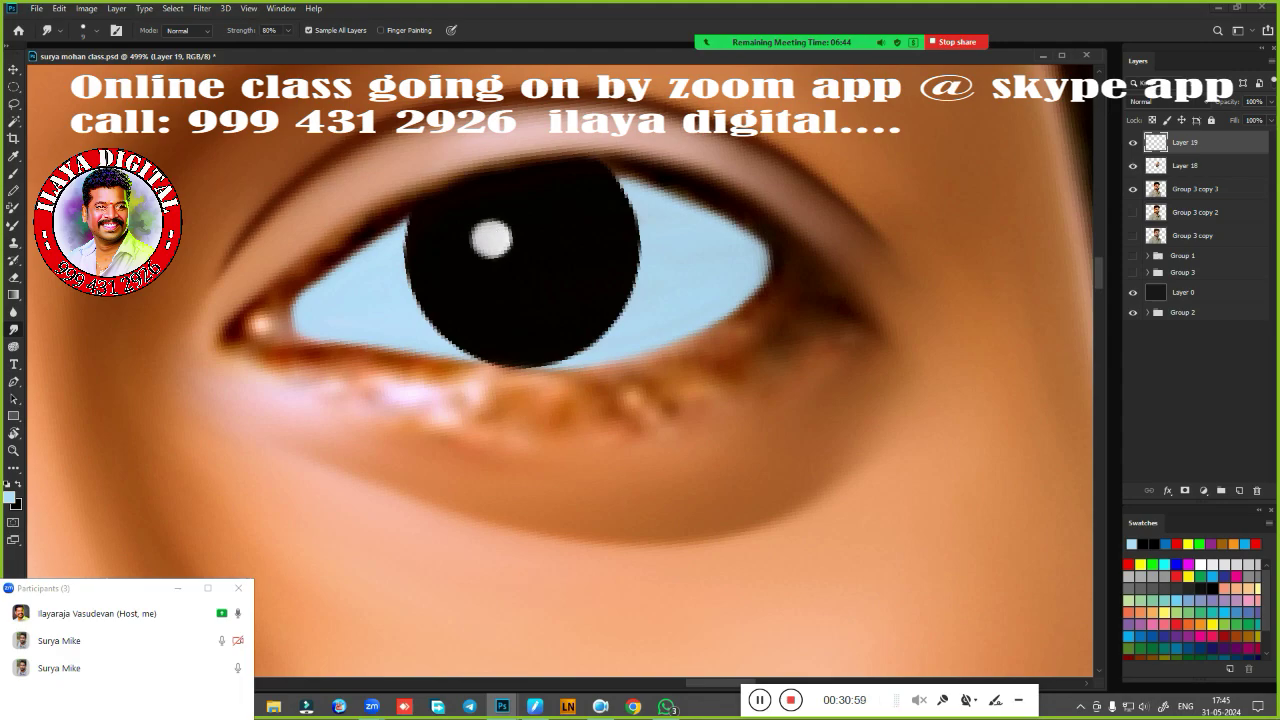
pyautogui.scroll(-4, 596, 423)
pyautogui.scroll(-3, 543, 457)
pyautogui.scroll(-2, 689, 431)
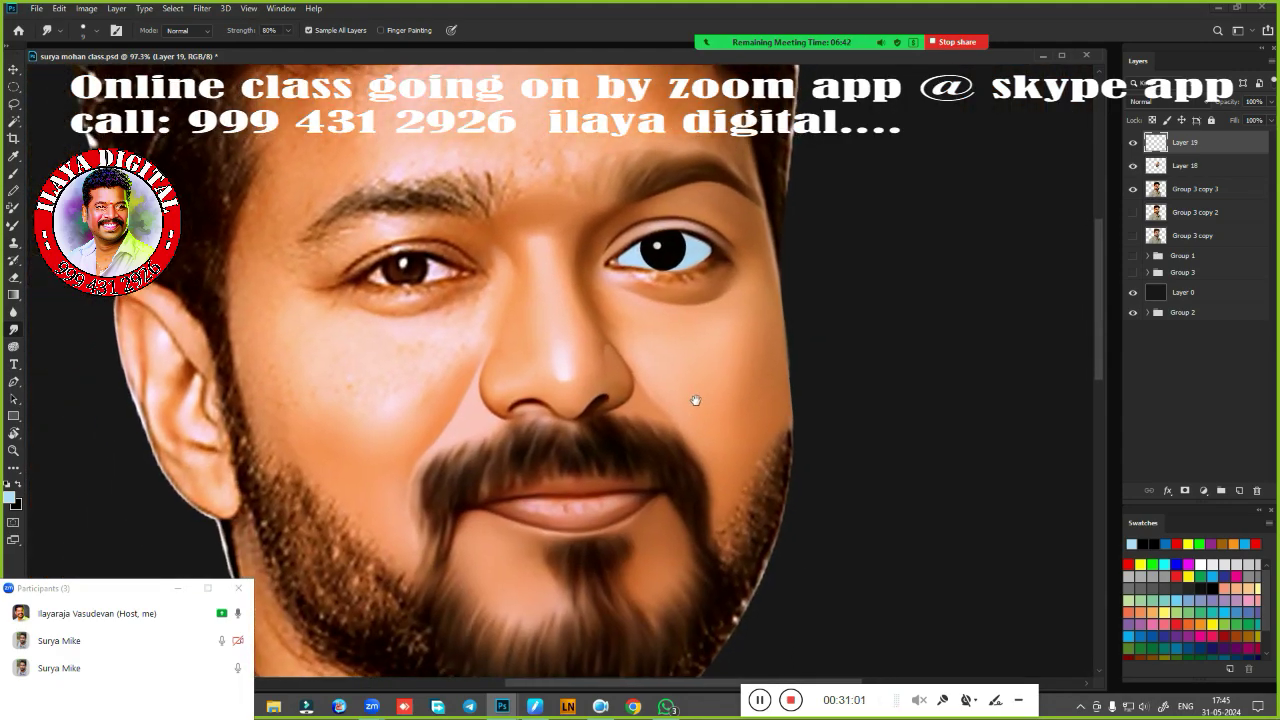
pyautogui.scroll(-1, 689, 403)
pyautogui.scroll(3, 663, 404)
pyautogui.scroll(2, 666, 374)
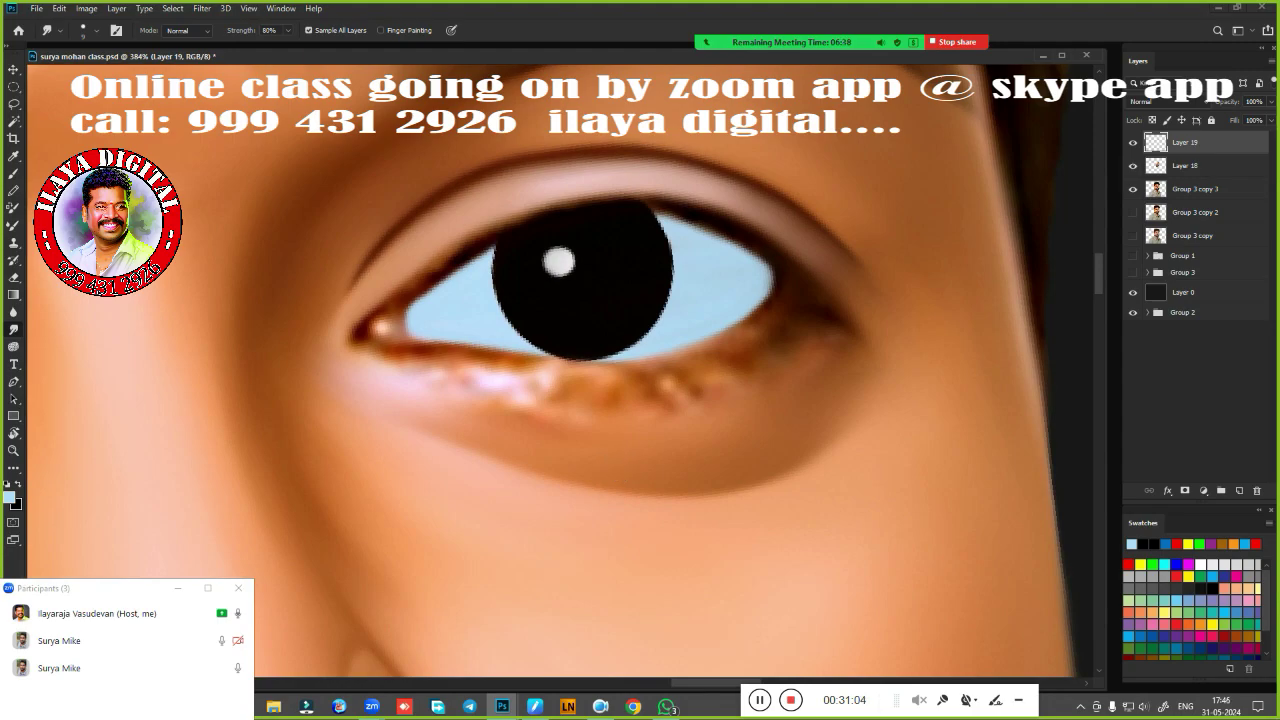
# Push light blue into the iris's lower-left edge, then clean the Mixer Brush.
pyautogui.press('b')
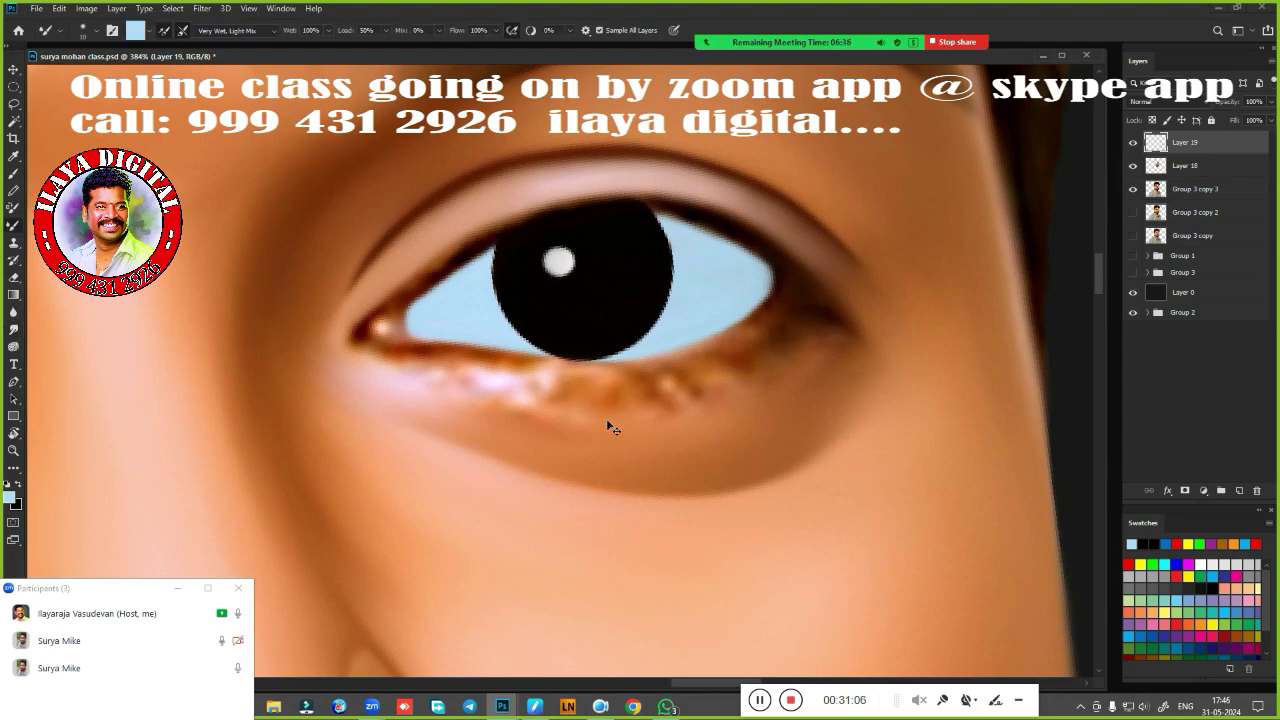
pyautogui.scroll(1, 612, 425)
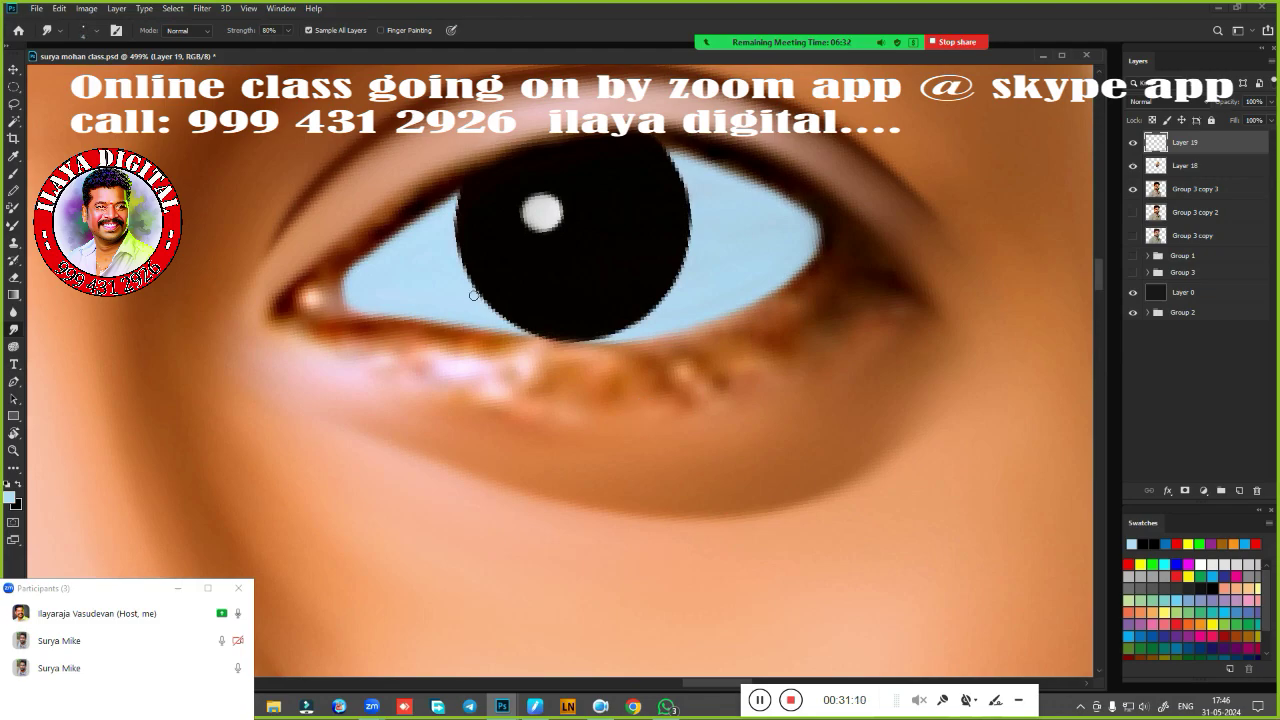
pyautogui.moveTo(472, 297); pyautogui.dragTo(505, 296)
pyautogui.scroll(-4, 583, 332)
pyautogui.scroll(4, 583, 332)
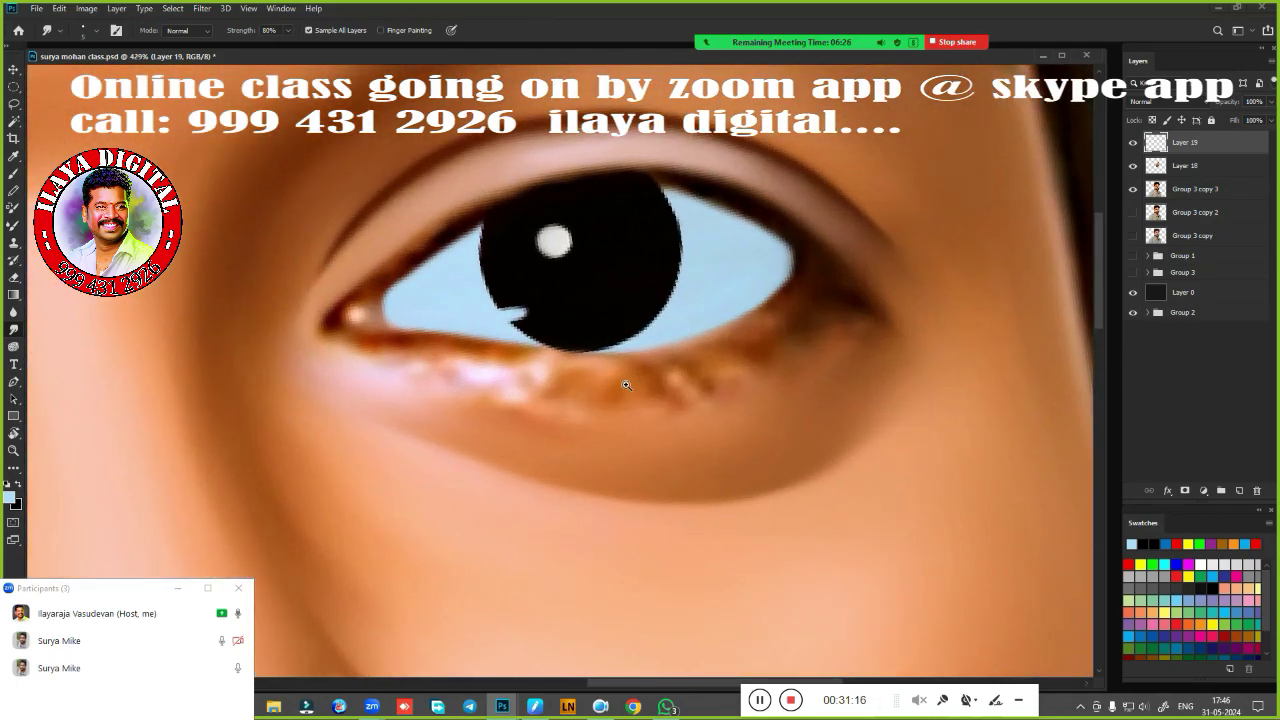
pyautogui.scroll(2, 583, 332)
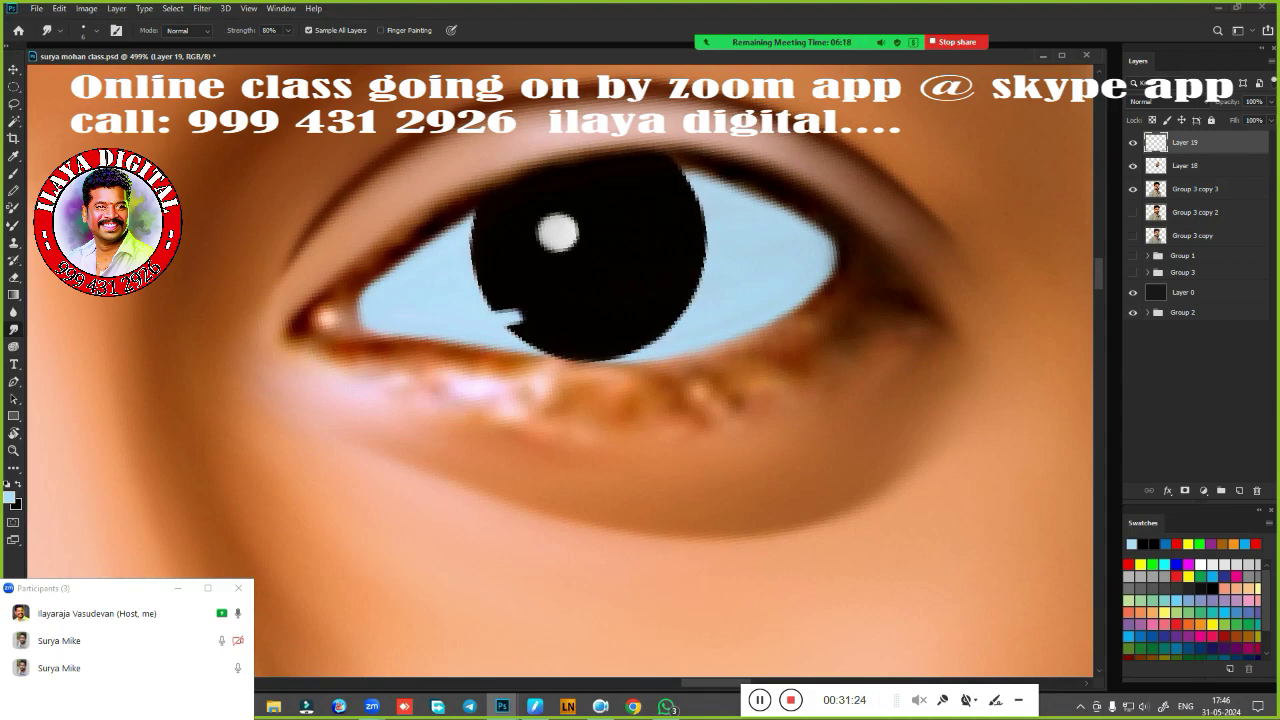
pyautogui.press('b')
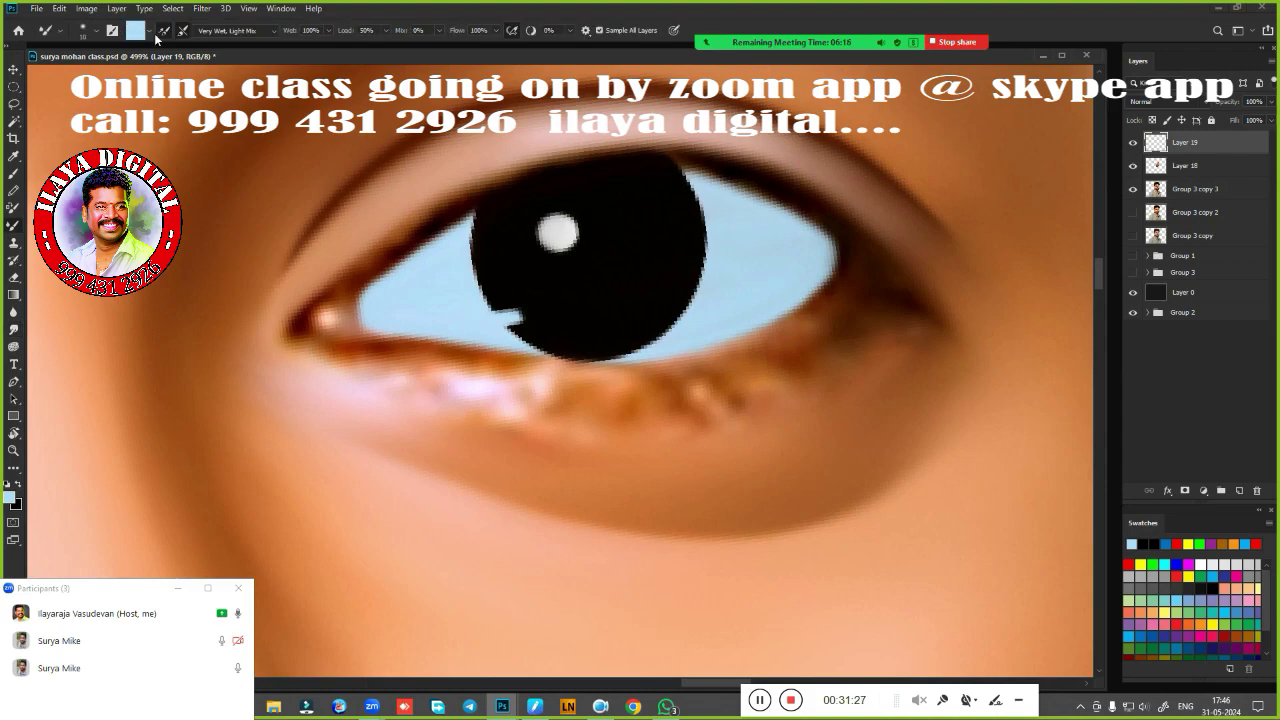
pyautogui.click(161, 36)
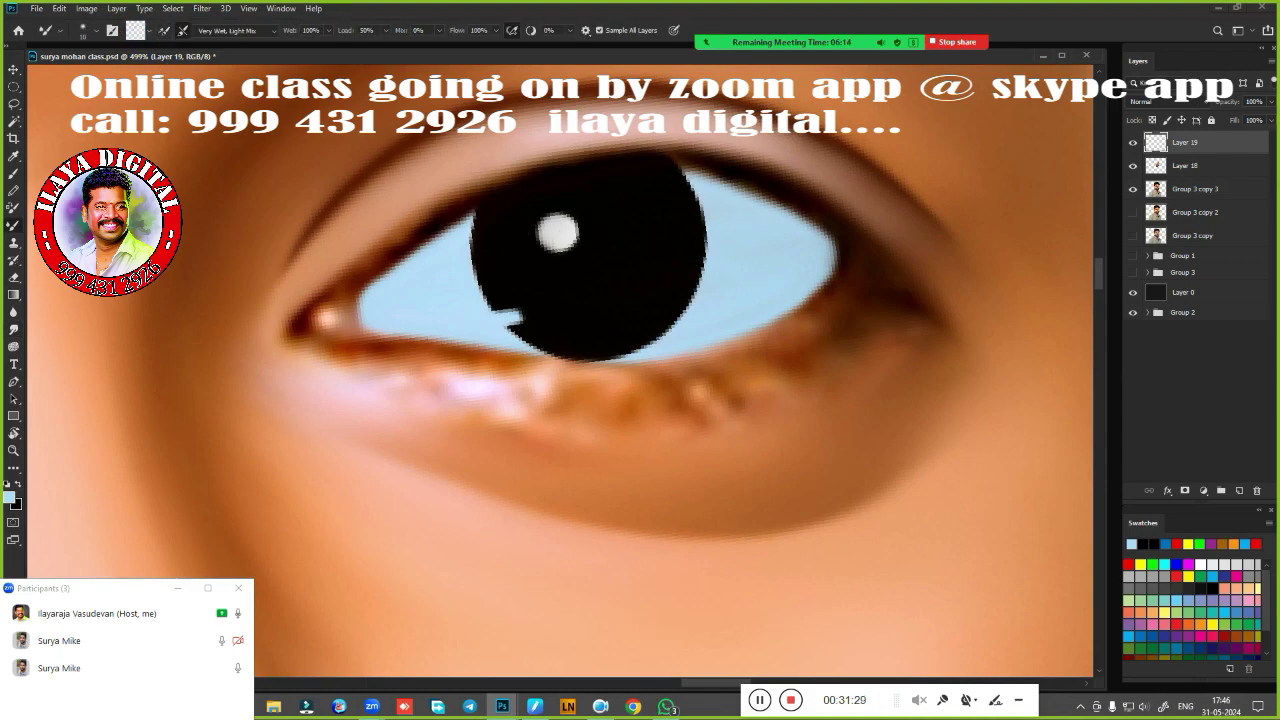
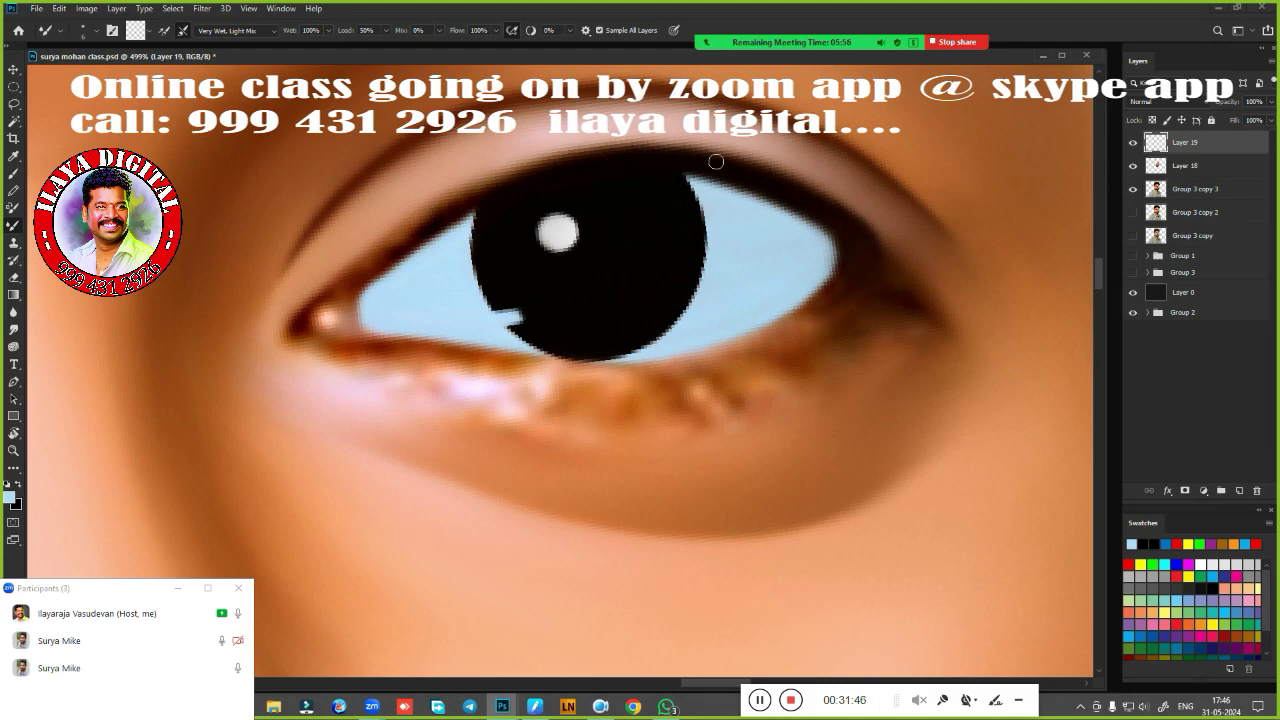
# Paint a dark line along the upper eyelid, from the inner corner to the outer edge.
pyautogui.moveTo(716, 161); pyautogui.dragTo(660, 150)
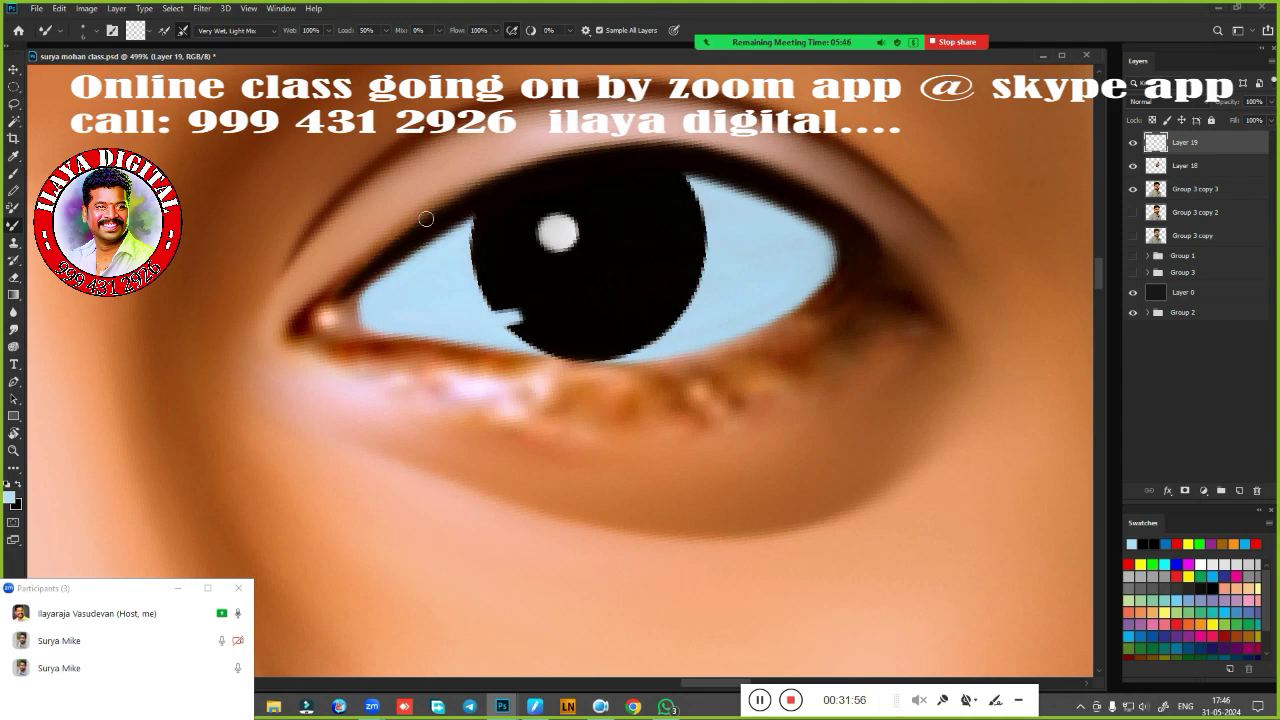
pyautogui.moveTo(426, 218); pyautogui.dragTo(312, 316)
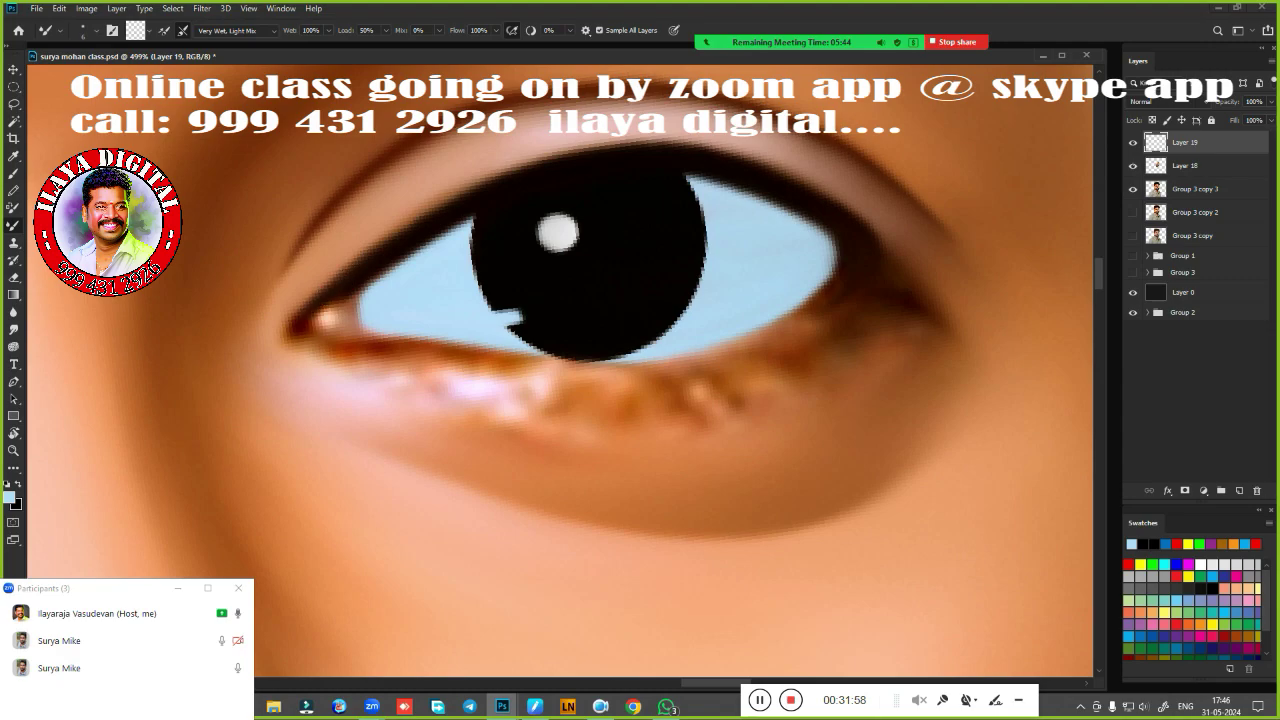
pyautogui.moveTo(352, 274)
pyautogui.mouseDown()
pyautogui.moveTo(292, 342)
pyautogui.moveTo(316, 357)
pyautogui.moveTo(303, 320)
pyautogui.moveTo(468, 196)
pyautogui.moveTo(670, 148)
pyautogui.mouseUp()
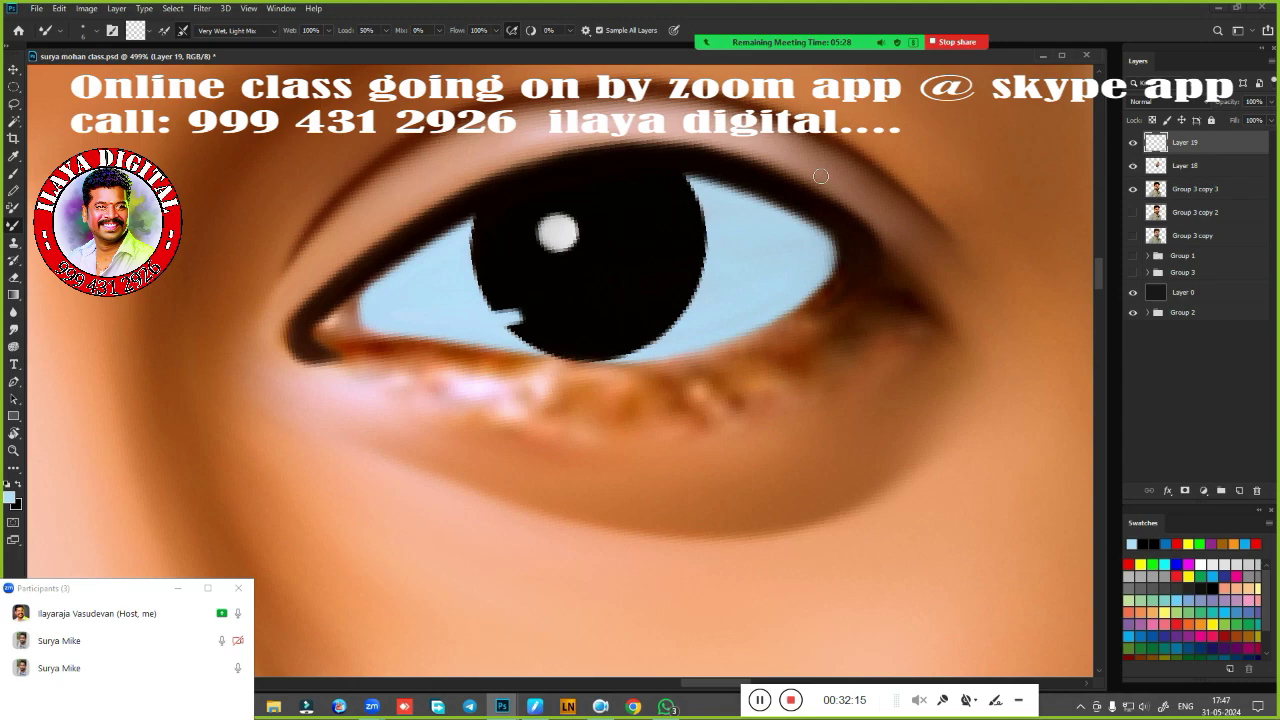
pyautogui.moveTo(820, 176); pyautogui.dragTo(708, 141)
pyautogui.moveTo(284, 322); pyautogui.dragTo(289, 306)
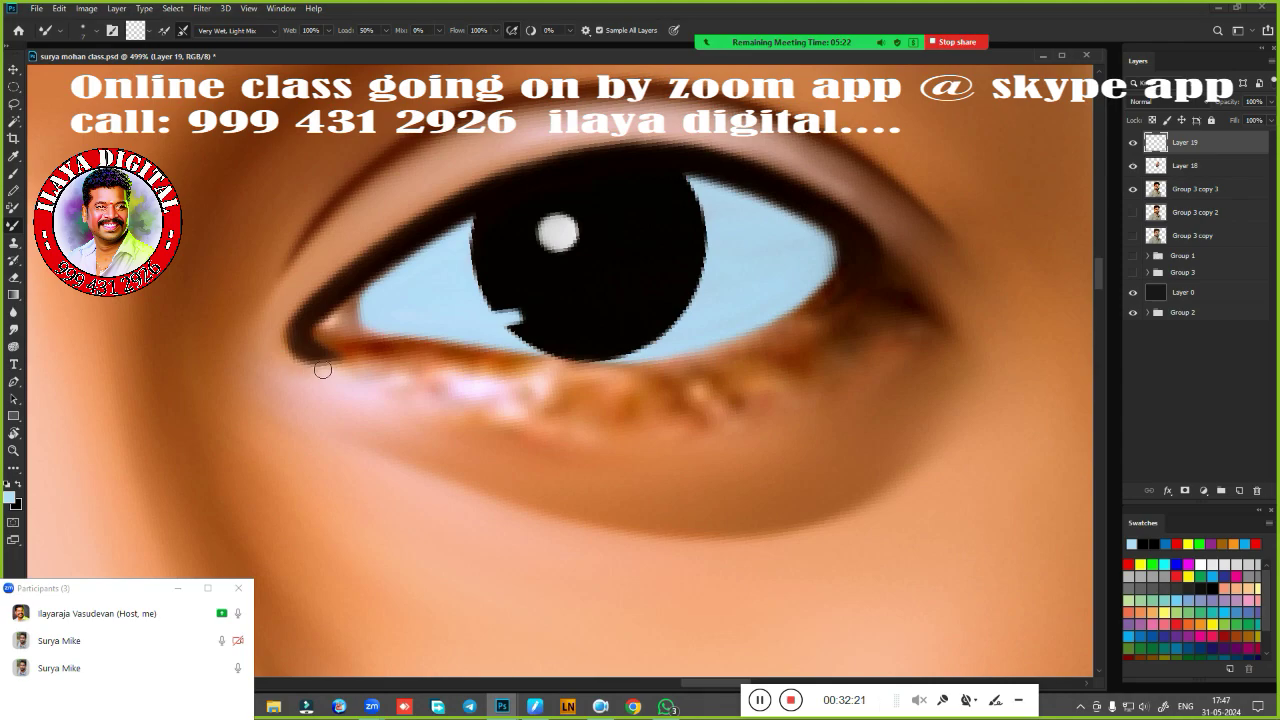
# Darken and blend the lower eyelid and lash line beneath the iris.
pyautogui.moveTo(325, 347); pyautogui.dragTo(500, 356)
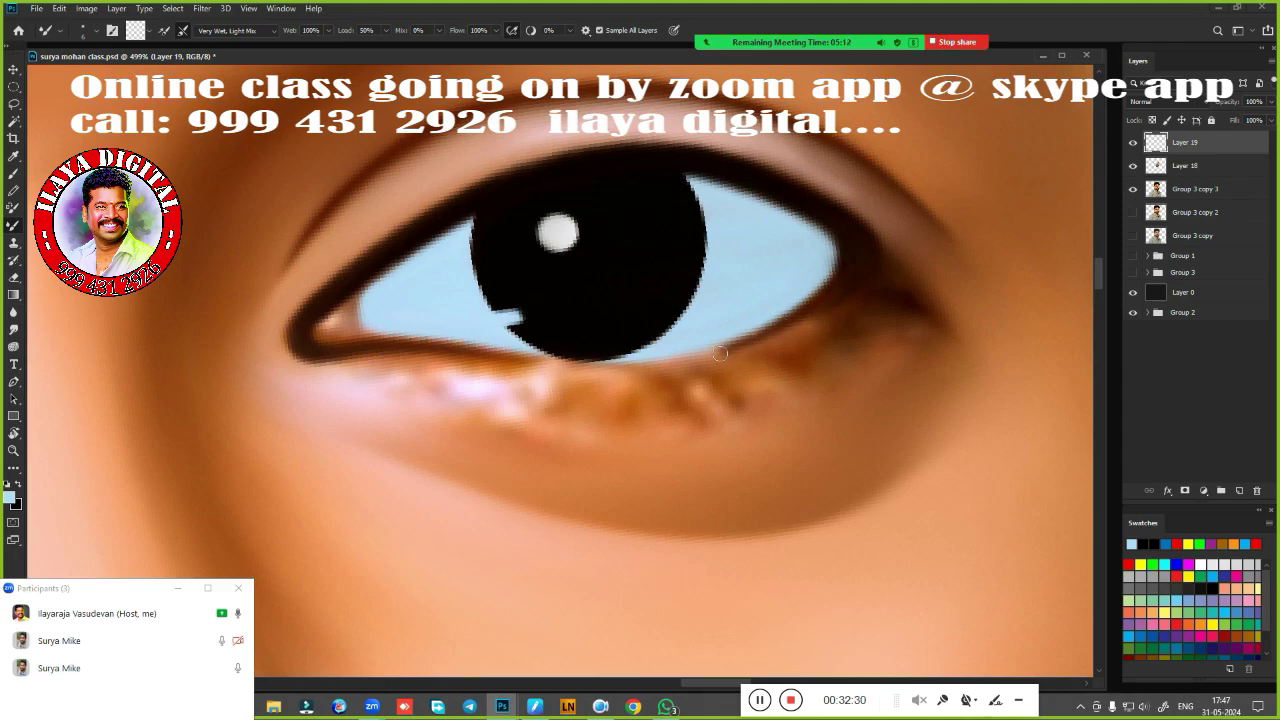
pyautogui.moveTo(759, 334); pyautogui.dragTo(636, 363)
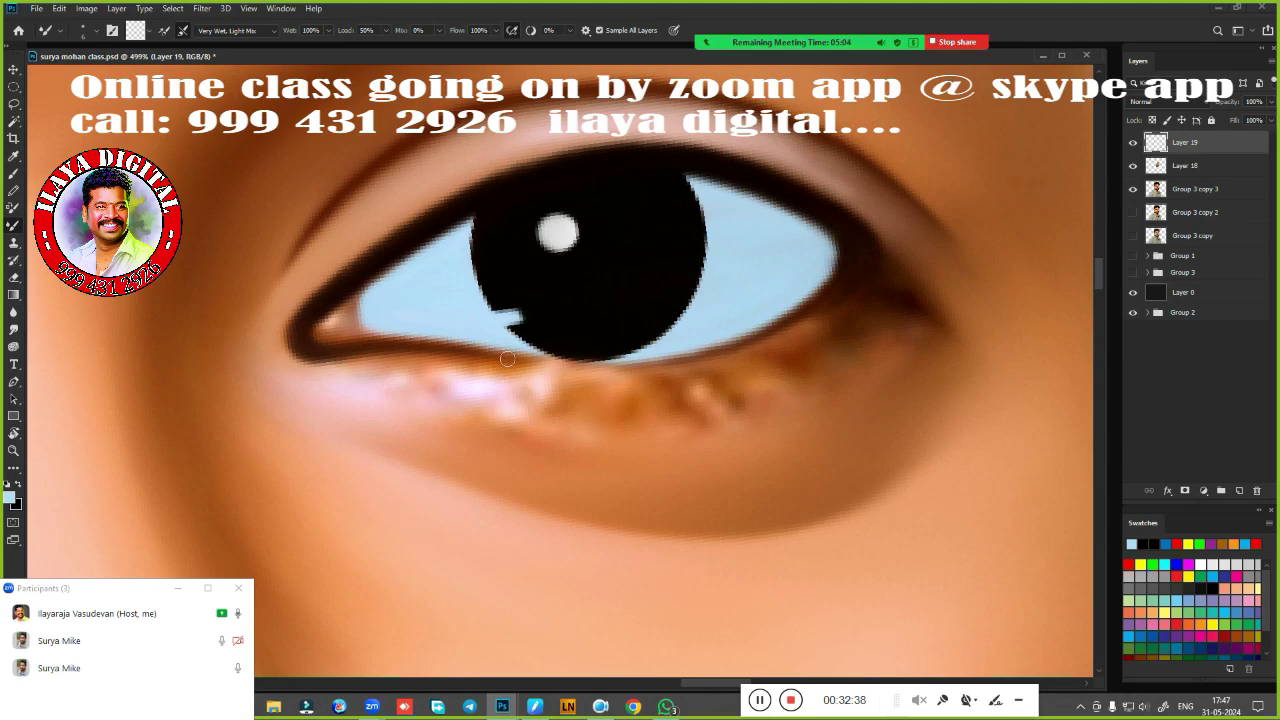
pyautogui.moveTo(508, 359); pyautogui.dragTo(606, 367)
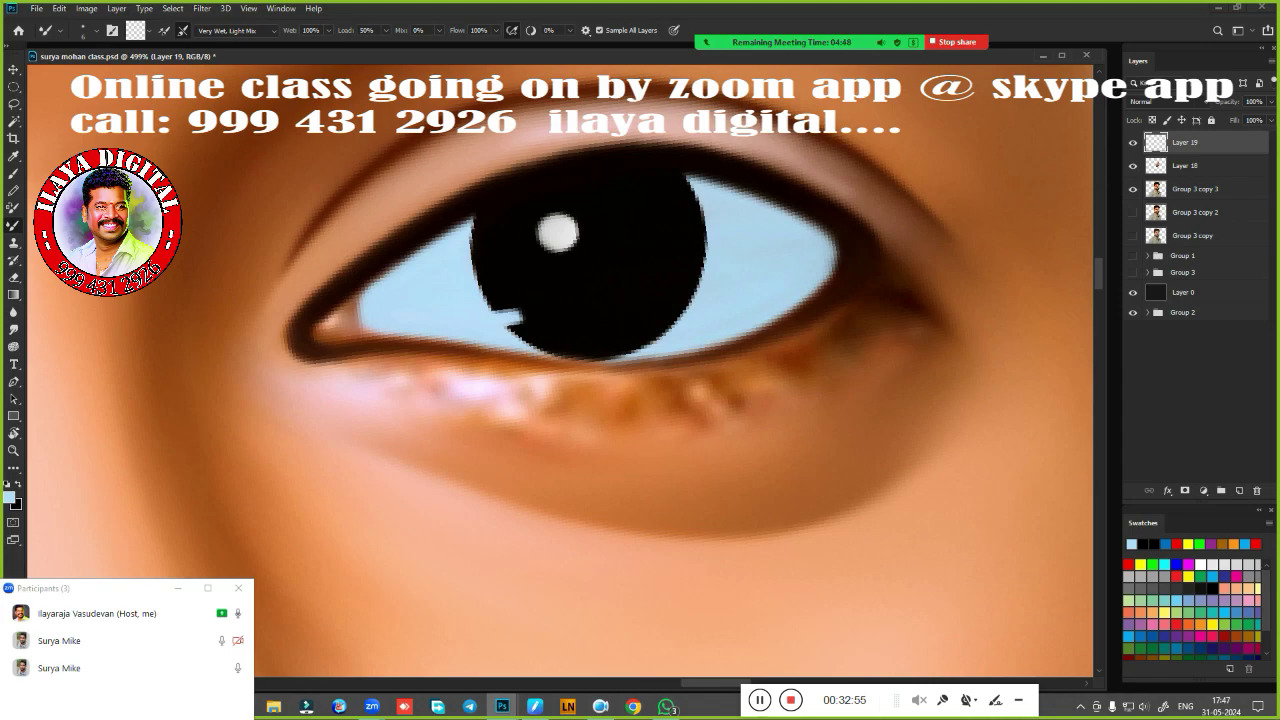
# With the Smudge tool, blend the pale pink lower-eyelid highlight into the brown lid tones.
pyautogui.press('r')
pyautogui.scroll(-5, 580, 455)
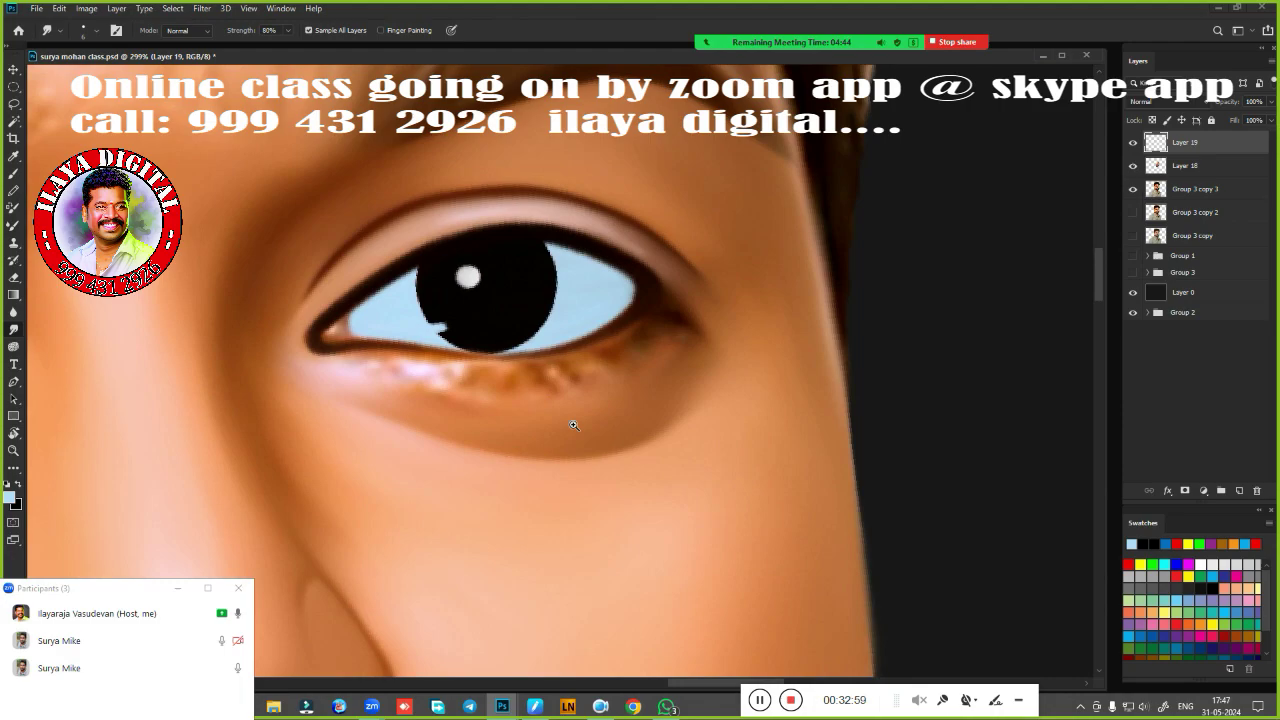
pyautogui.scroll(3, 573, 425)
pyautogui.scroll(-3, 610, 420)
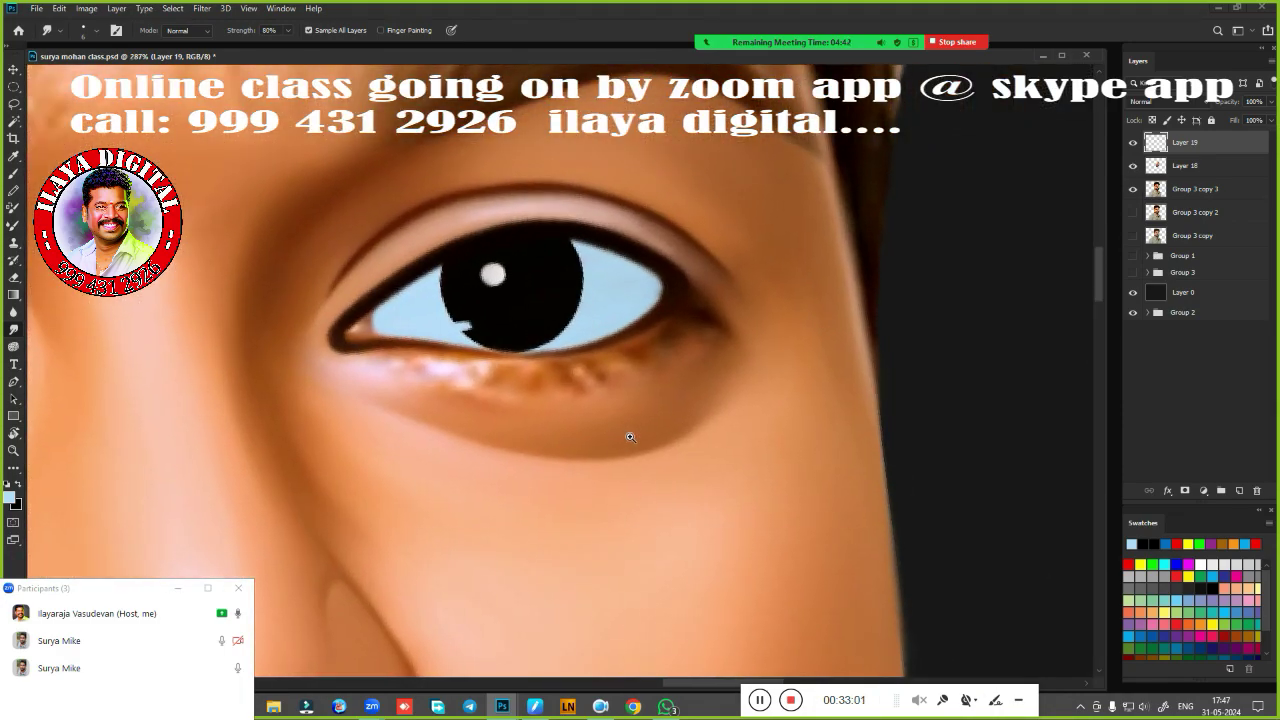
pyautogui.scroll(1, 630, 437)
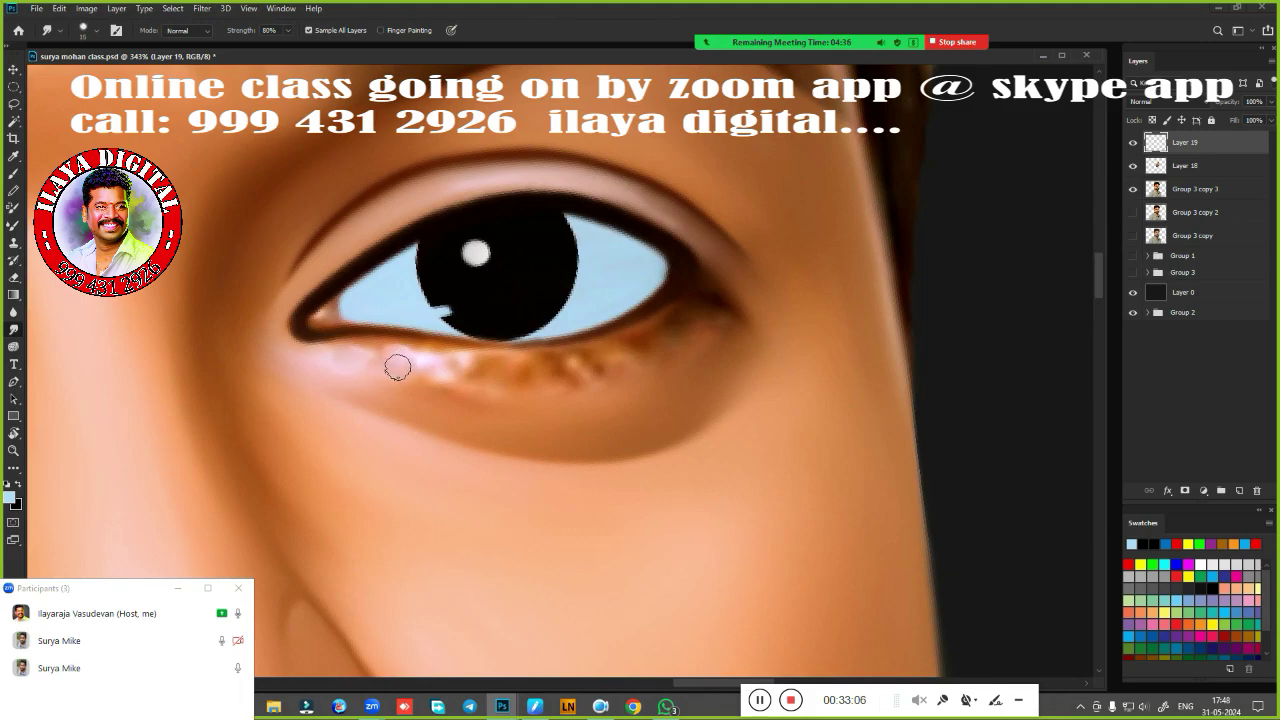
pyautogui.moveTo(430, 361)
pyautogui.mouseDown()
pyautogui.moveTo(517, 377)
pyautogui.moveTo(620, 360)
pyautogui.mouseUp()
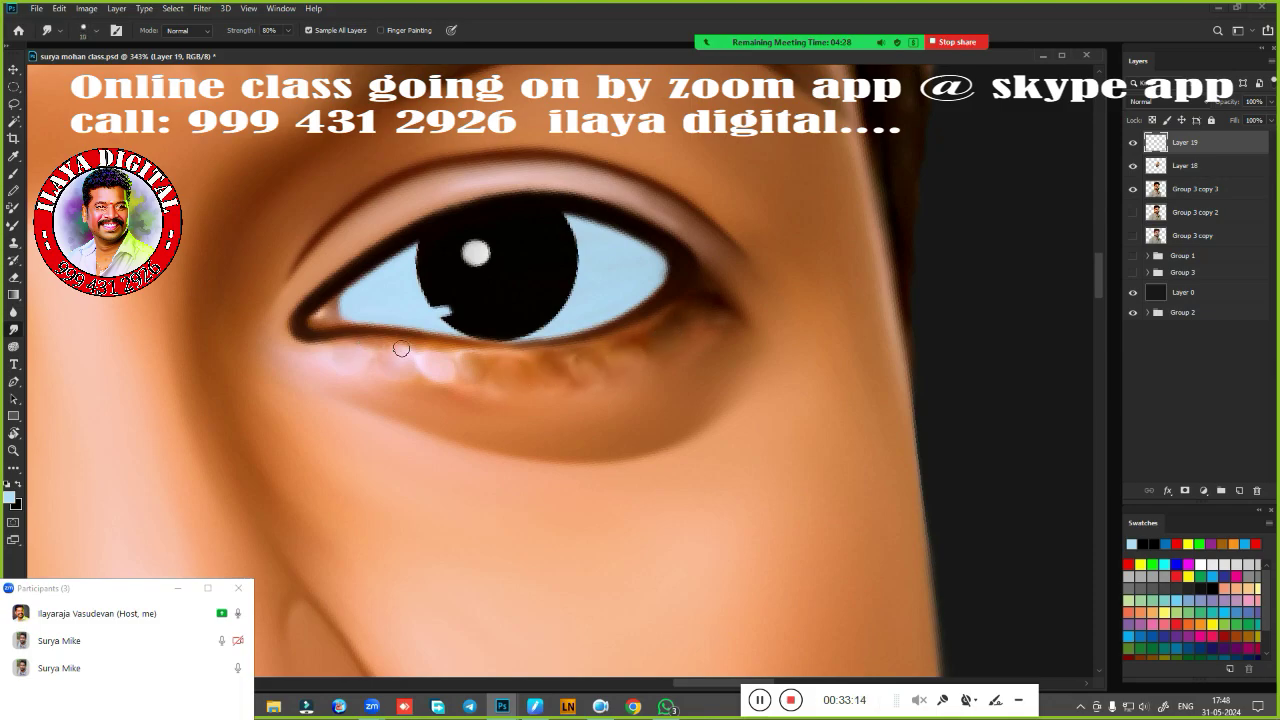
pyautogui.moveTo(347, 352)
pyautogui.mouseDown()
pyautogui.moveTo(505, 368)
pyautogui.moveTo(432, 354)
pyautogui.moveTo(540, 355)
pyautogui.moveTo(447, 360)
pyautogui.mouseUp()
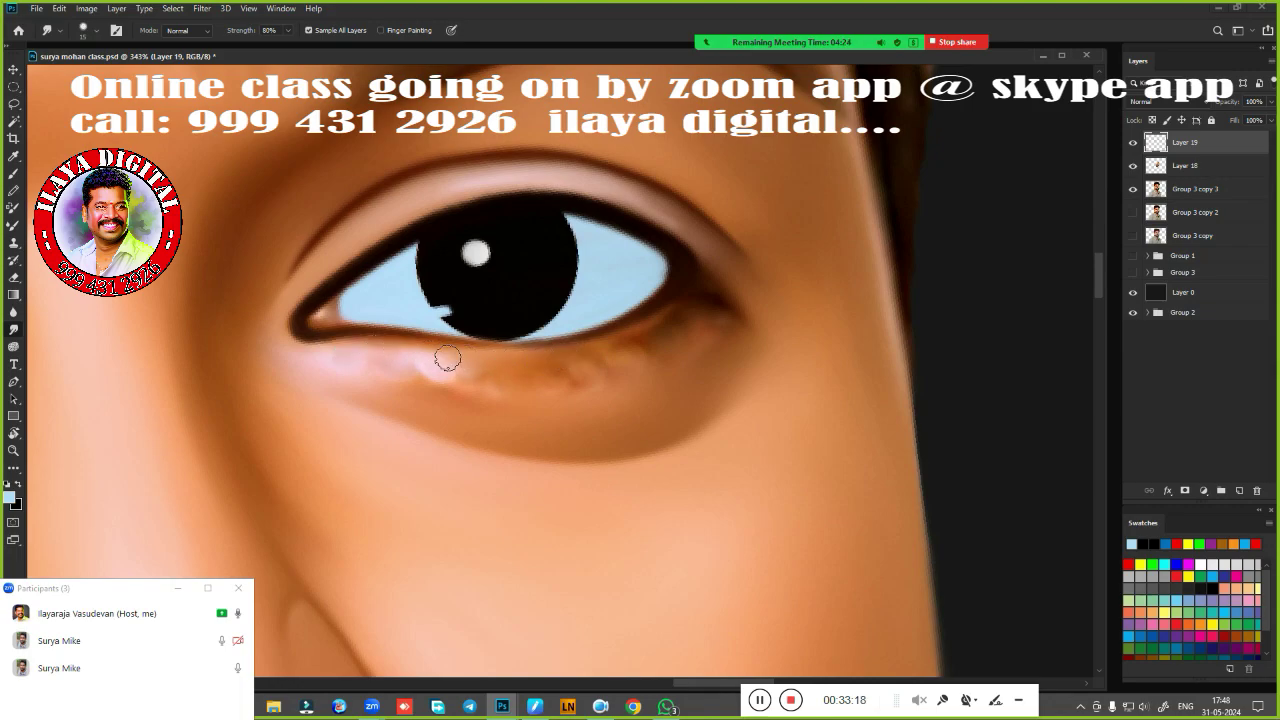
# Smooth the shading at the outer lower-eyelid corner and the pink highlight under the eye.
pyautogui.moveTo(630, 339)
pyautogui.mouseDown()
pyautogui.moveTo(682, 298)
pyautogui.moveTo(616, 338)
pyautogui.moveTo(682, 295)
pyautogui.moveTo(706, 294)
pyautogui.moveTo(757, 331)
pyautogui.moveTo(737, 309)
pyautogui.moveTo(703, 314)
pyautogui.moveTo(657, 357)
pyautogui.moveTo(737, 286)
pyautogui.mouseUp()
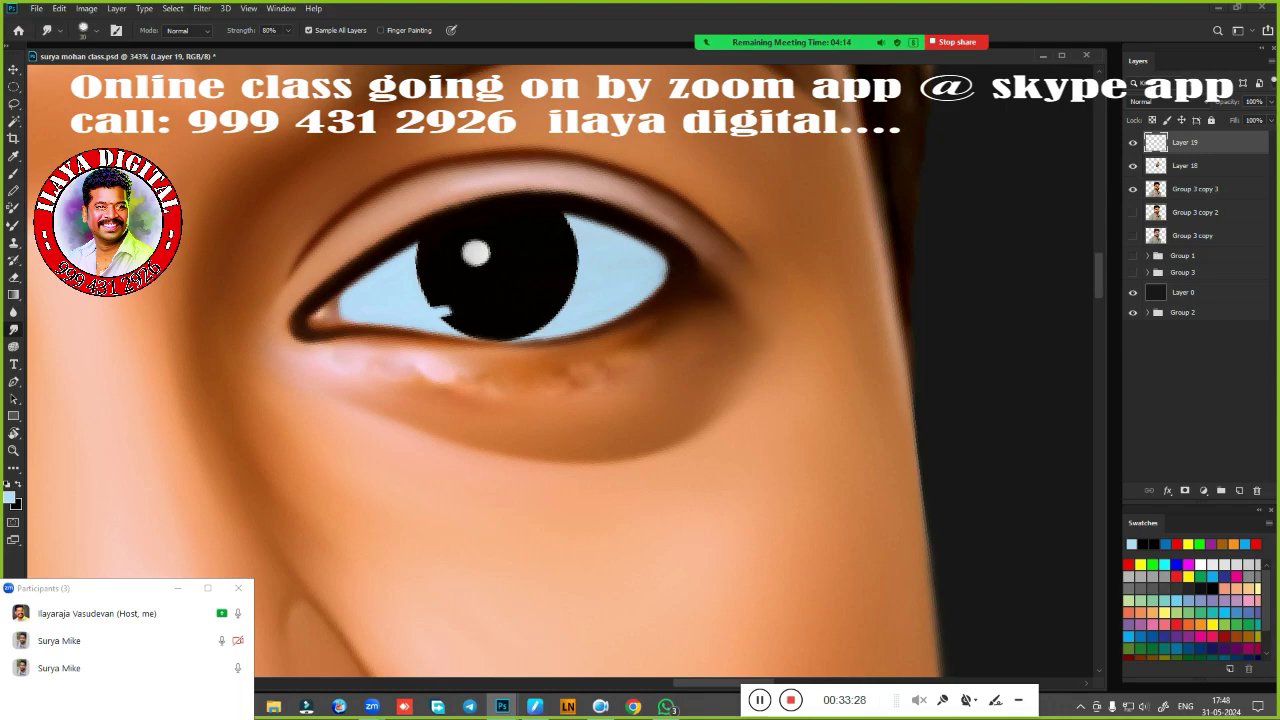
pyautogui.moveTo(634, 362)
pyautogui.mouseDown()
pyautogui.moveTo(543, 386)
pyautogui.moveTo(600, 377)
pyautogui.moveTo(580, 371)
pyautogui.moveTo(680, 320)
pyautogui.mouseUp()
pyautogui.moveTo(640, 365)
pyautogui.mouseDown()
pyautogui.moveTo(698, 304)
pyautogui.moveTo(630, 347)
pyautogui.mouseUp()
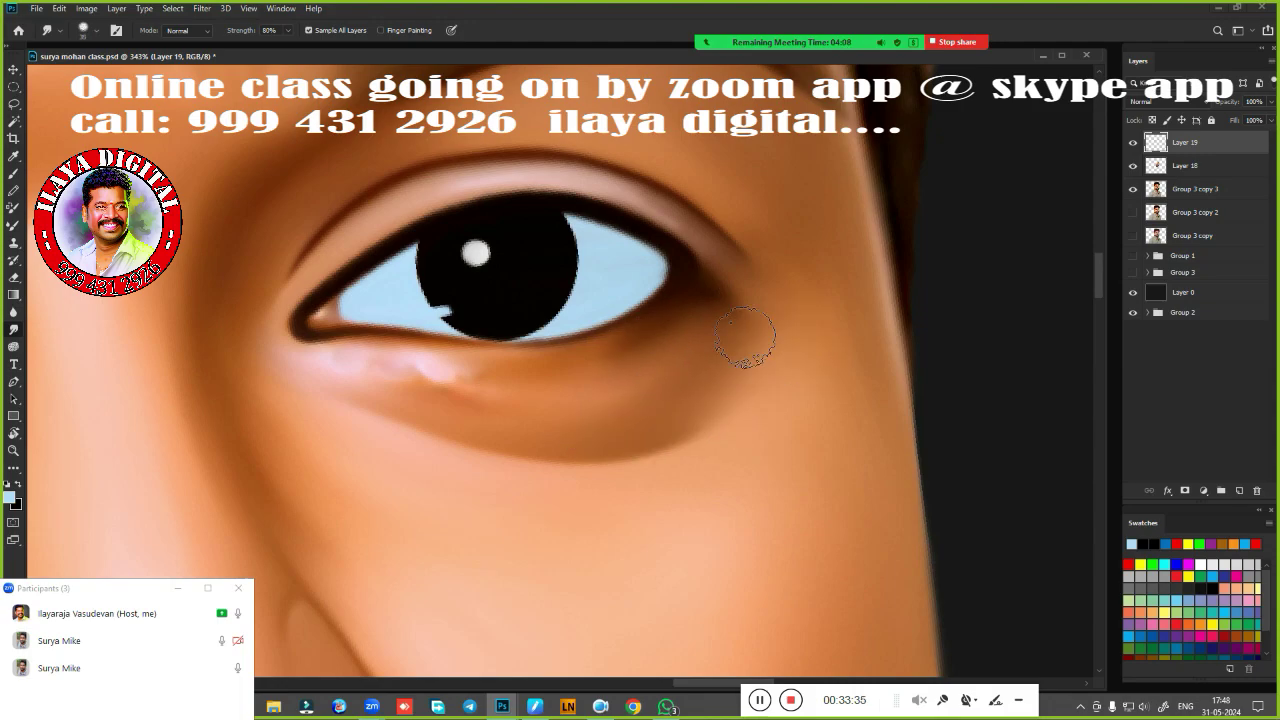
pyautogui.moveTo(450, 375)
pyautogui.mouseDown()
pyautogui.moveTo(380, 380)
pyautogui.moveTo(517, 397)
pyautogui.mouseUp()
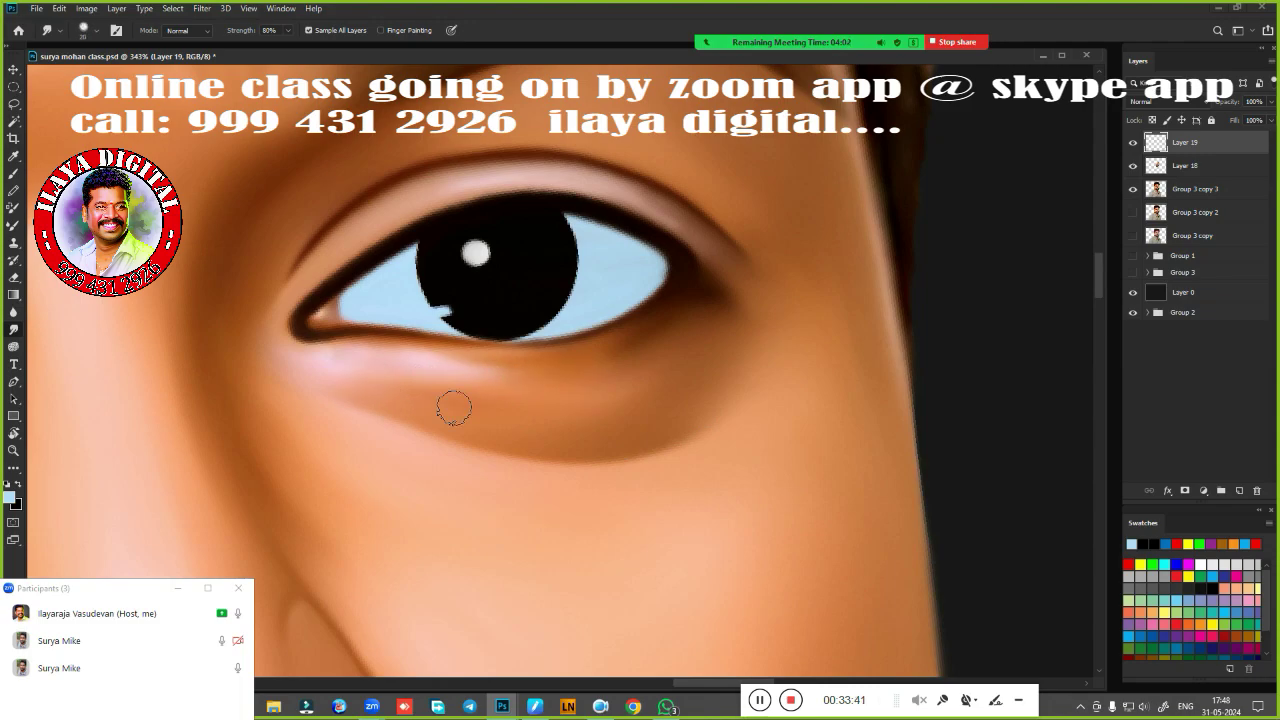
# Fit the whole portrait in view, then zoom in close on the right blue eye.
pyautogui.hotkey('ctrl', '0')
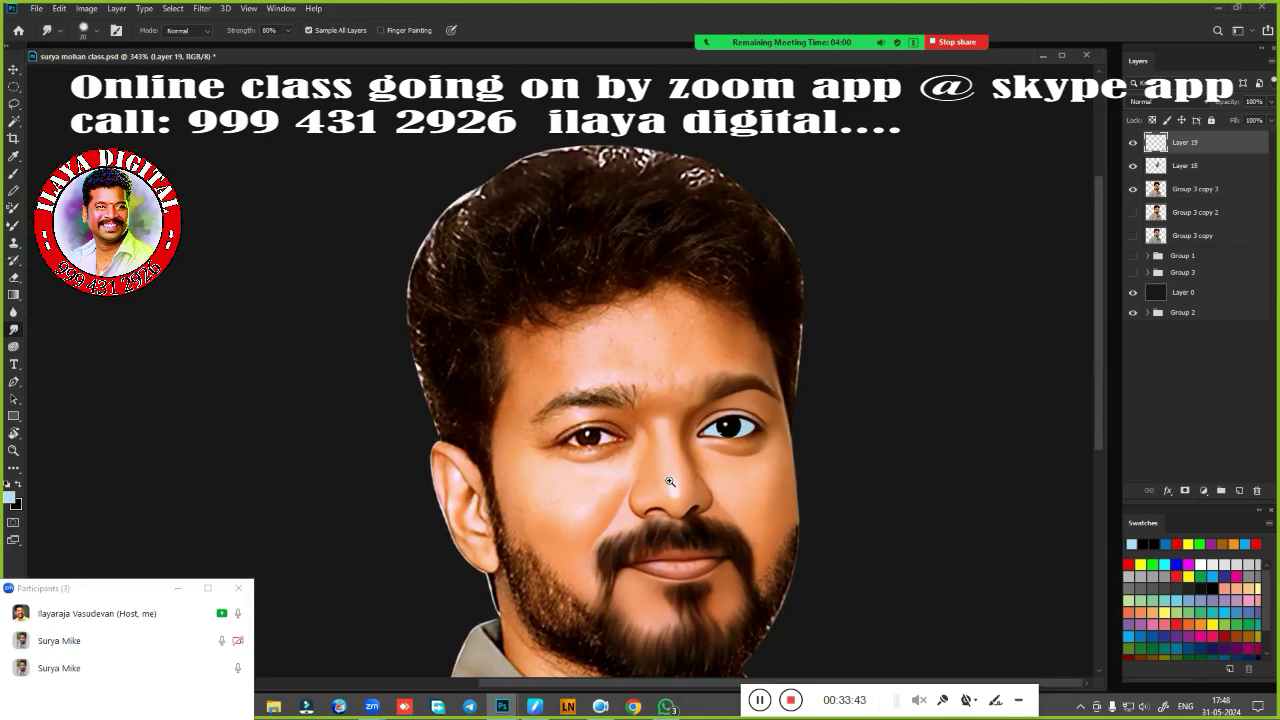
pyautogui.click(732, 369)
pyautogui.click(800, 420)
pyautogui.keyDown('alt'); pyautogui.click(777, 471); pyautogui.keyUp('alt')
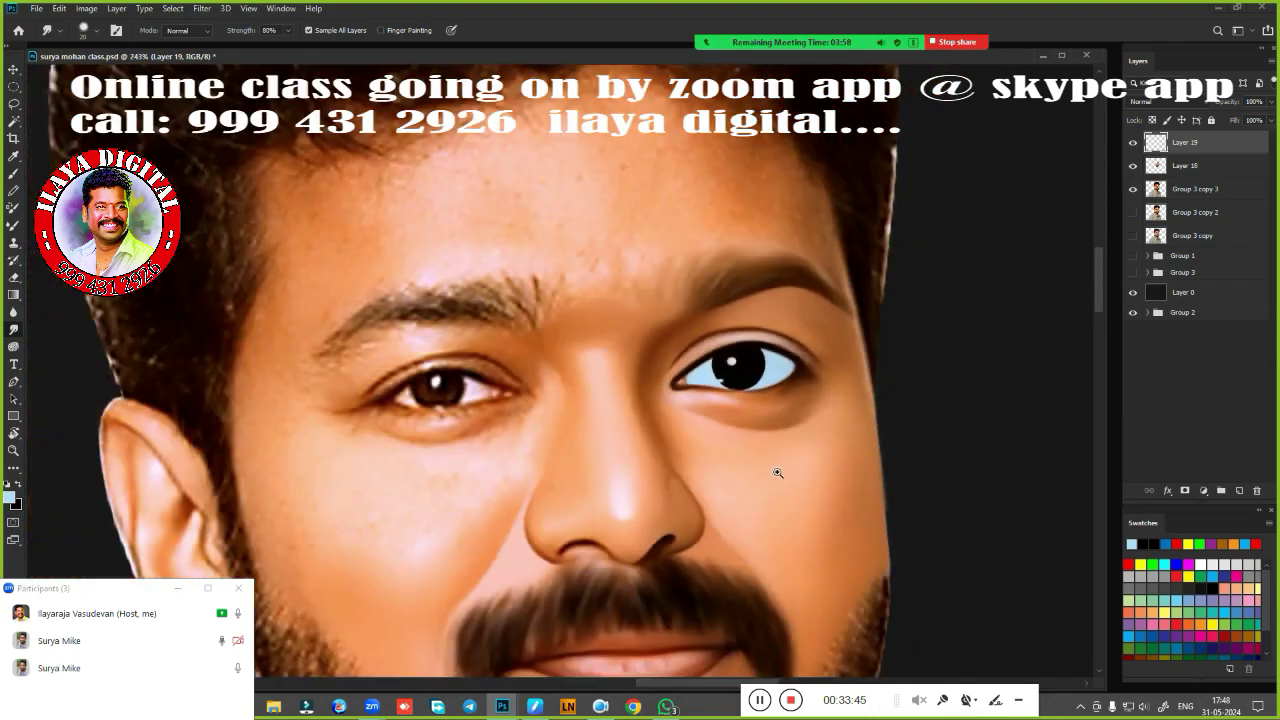
pyautogui.click(829, 420)
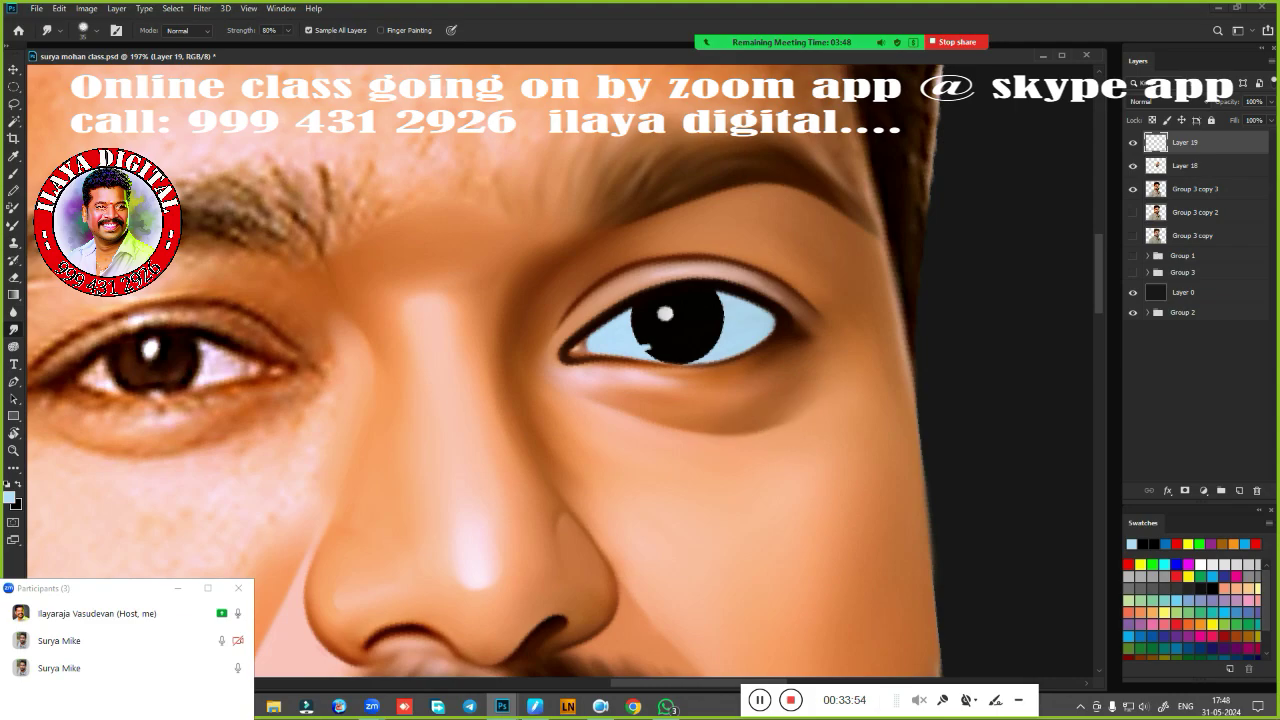
pyautogui.scroll(3, 660, 380)
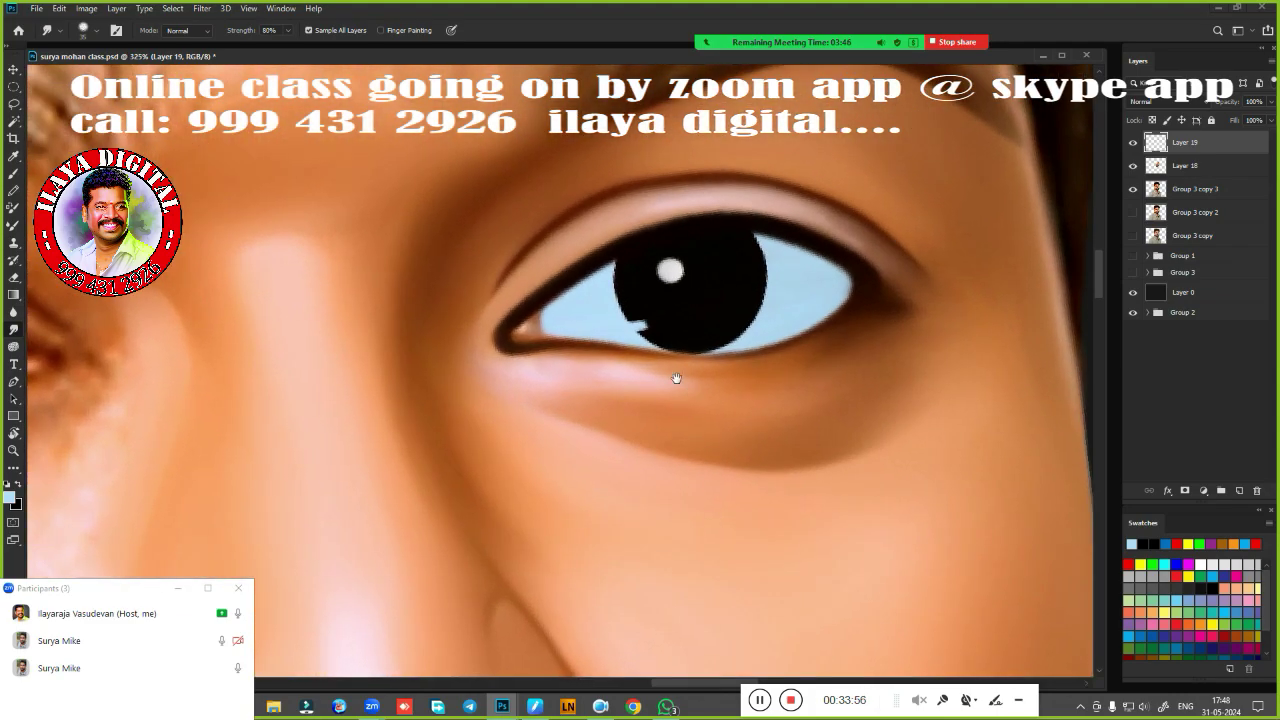
# Paint red strokes into the inner eye corner with the Mixer Brush, then clear the brush.
pyautogui.press('b')
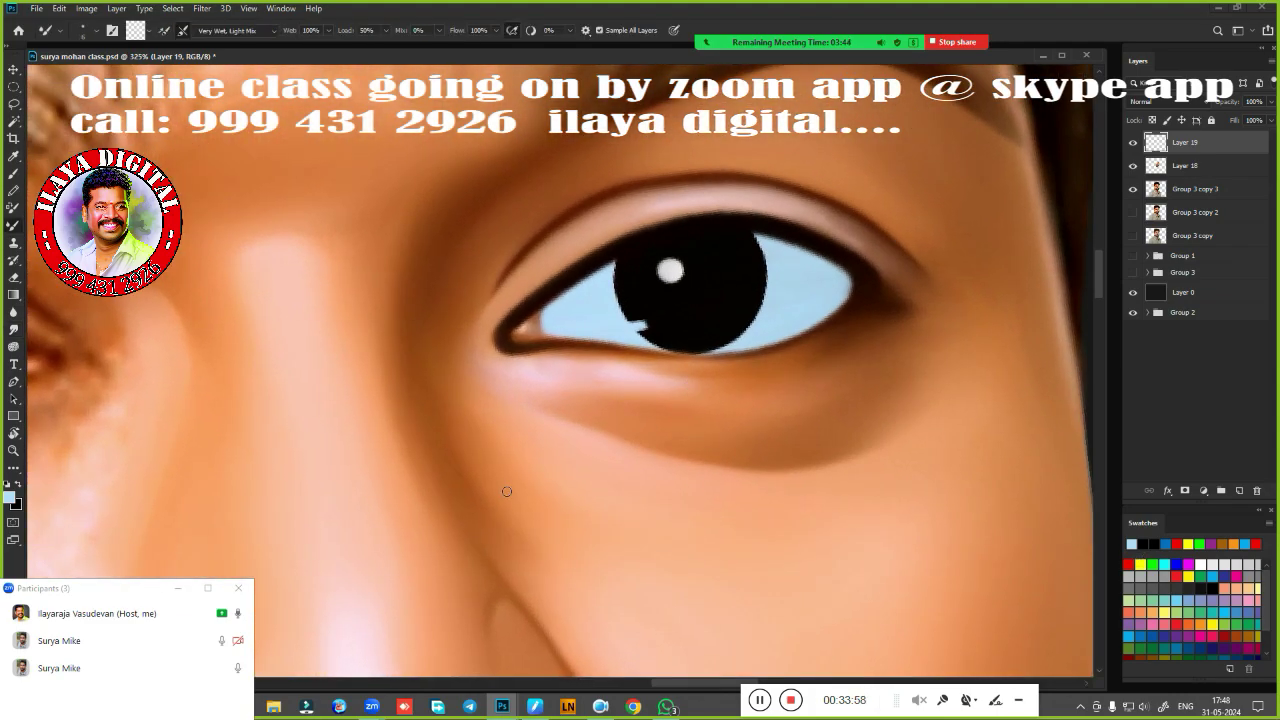
pyautogui.click(1129, 565)
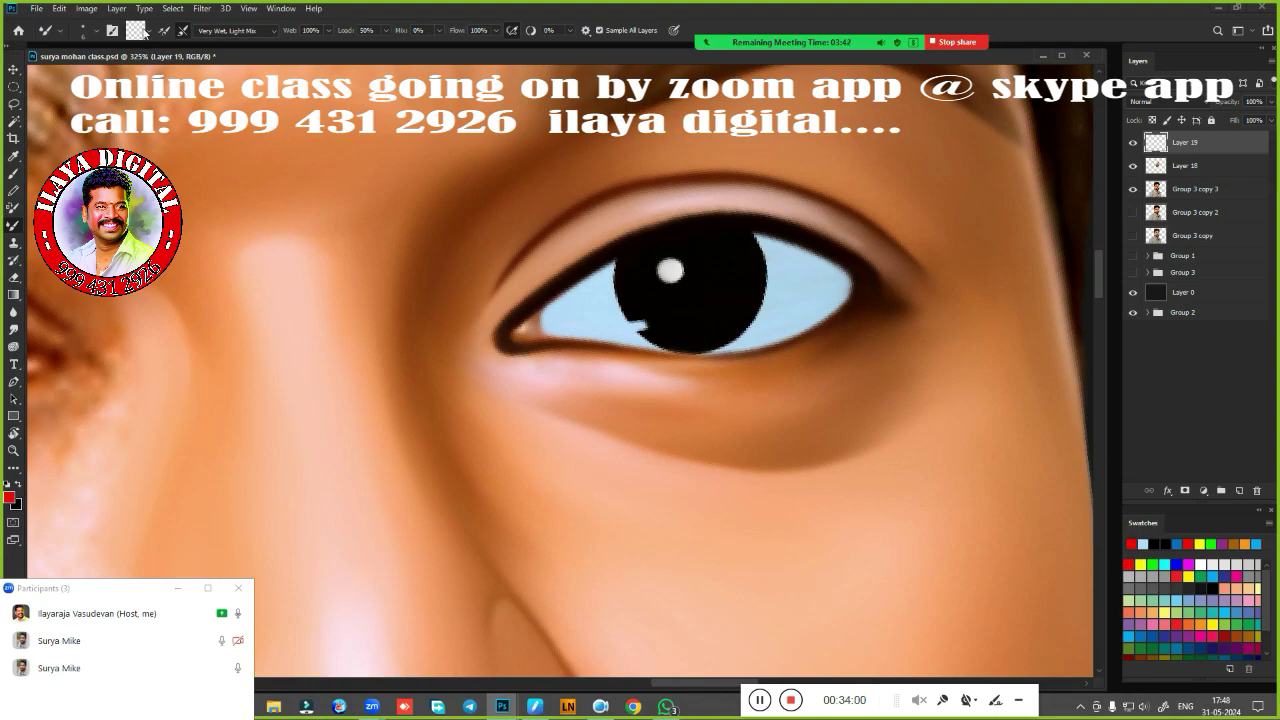
pyautogui.click(165, 35)
pyautogui.scroll(3, 540, 375)
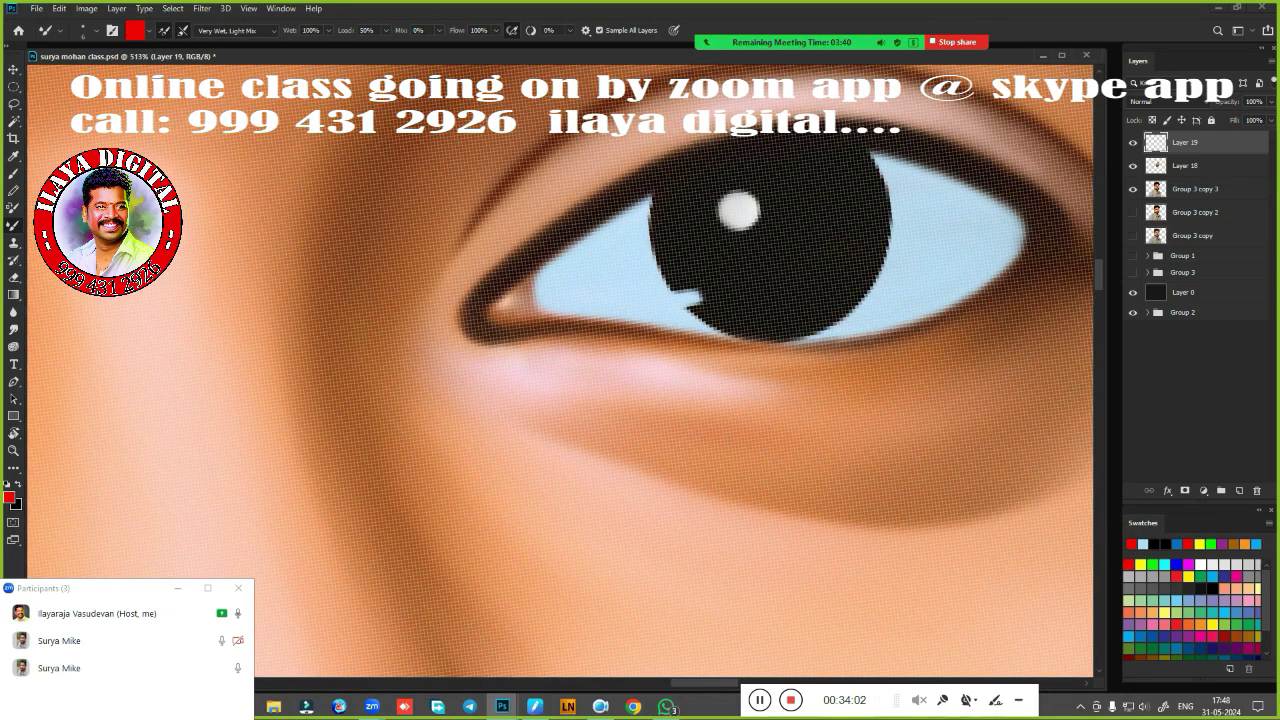
pyautogui.scroll(1, 588, 412)
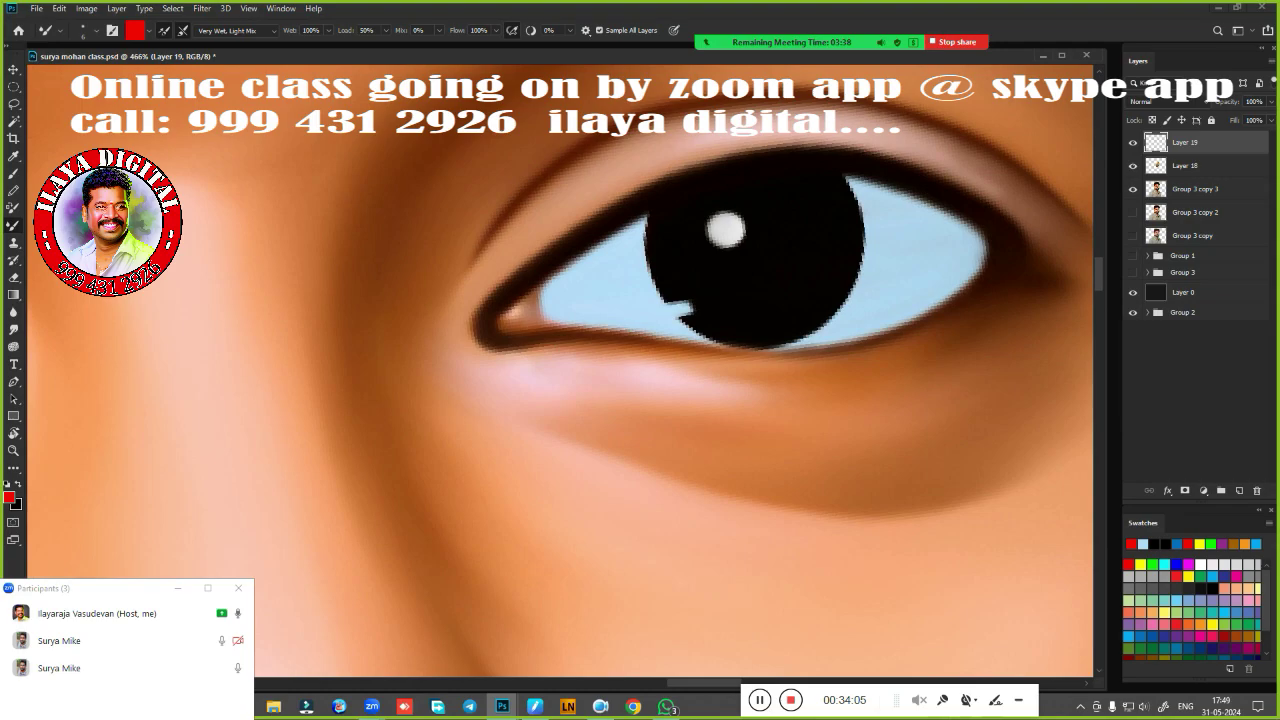
pyautogui.moveTo(507, 320)
pyautogui.mouseDown()
pyautogui.moveTo(533, 302)
pyautogui.moveTo(540, 325)
pyautogui.moveTo(570, 270)
pyautogui.mouseUp()
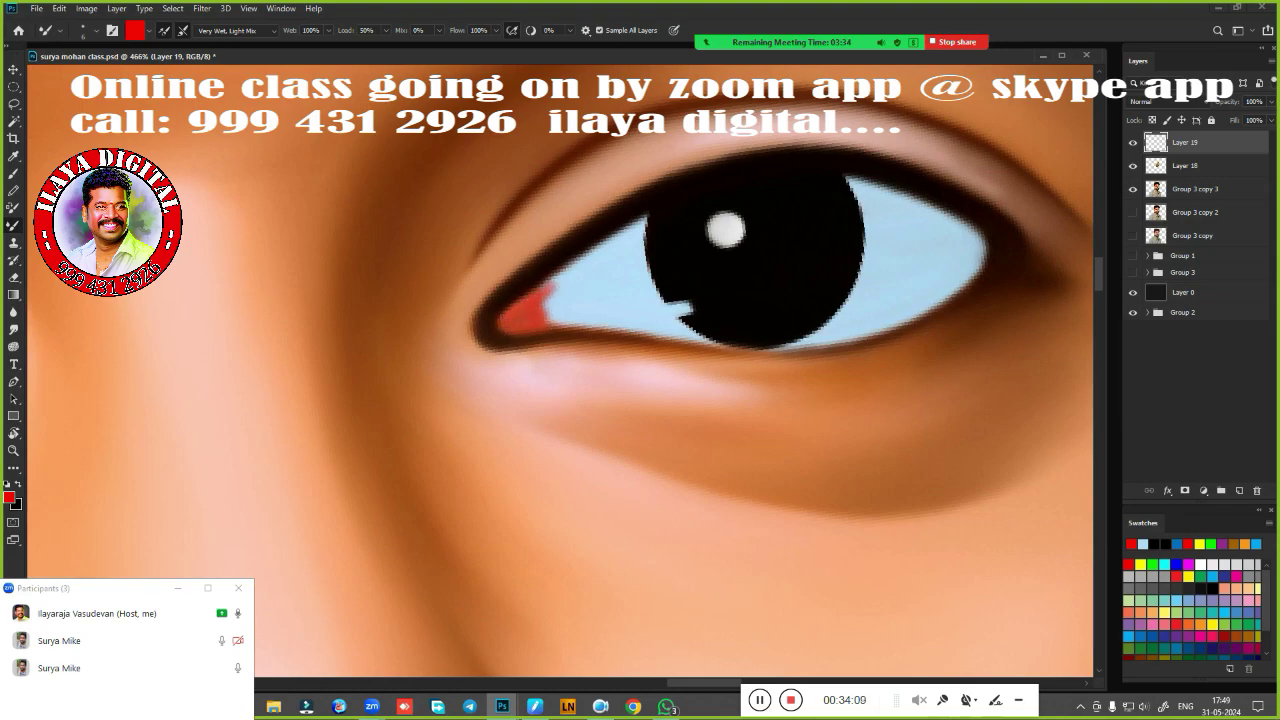
pyautogui.moveTo(532, 326); pyautogui.dragTo(597, 323)
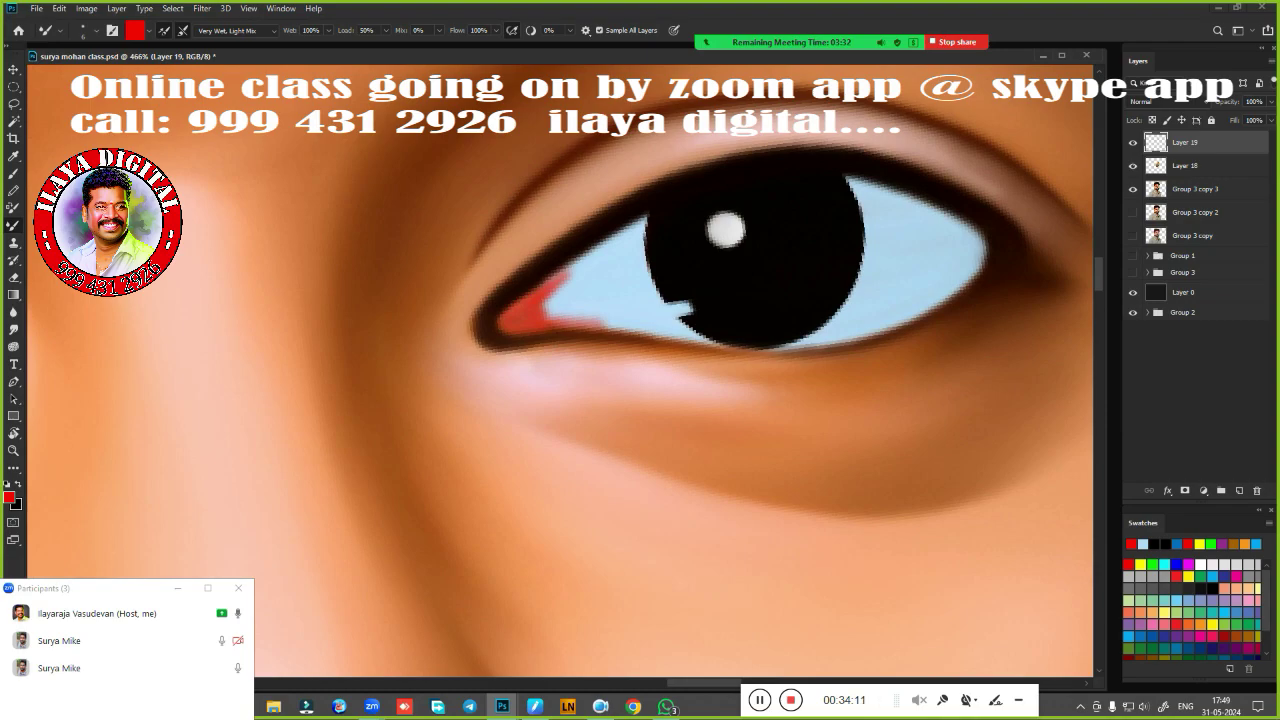
pyautogui.click(166, 28)
pyautogui.press('r')
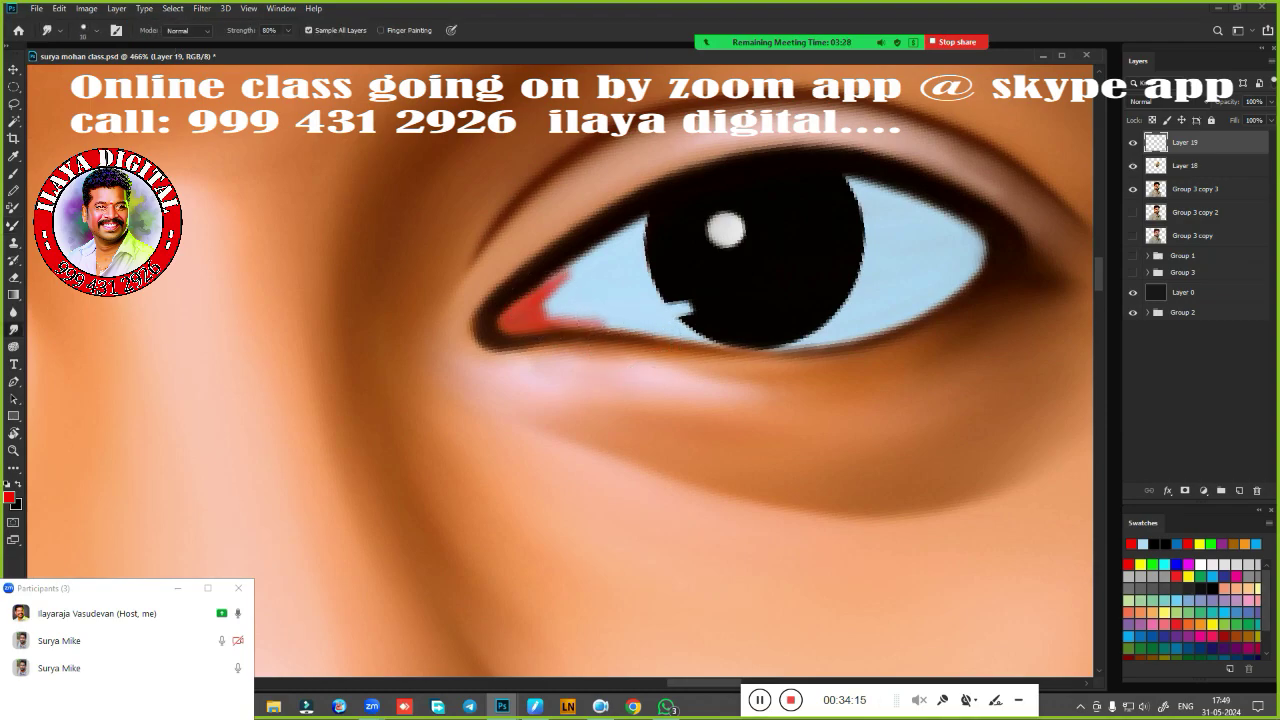
# Smear the red inner corner into the eye white and remove the pink left of the pupil.
pyautogui.moveTo(540, 291); pyautogui.dragTo(593, 261)
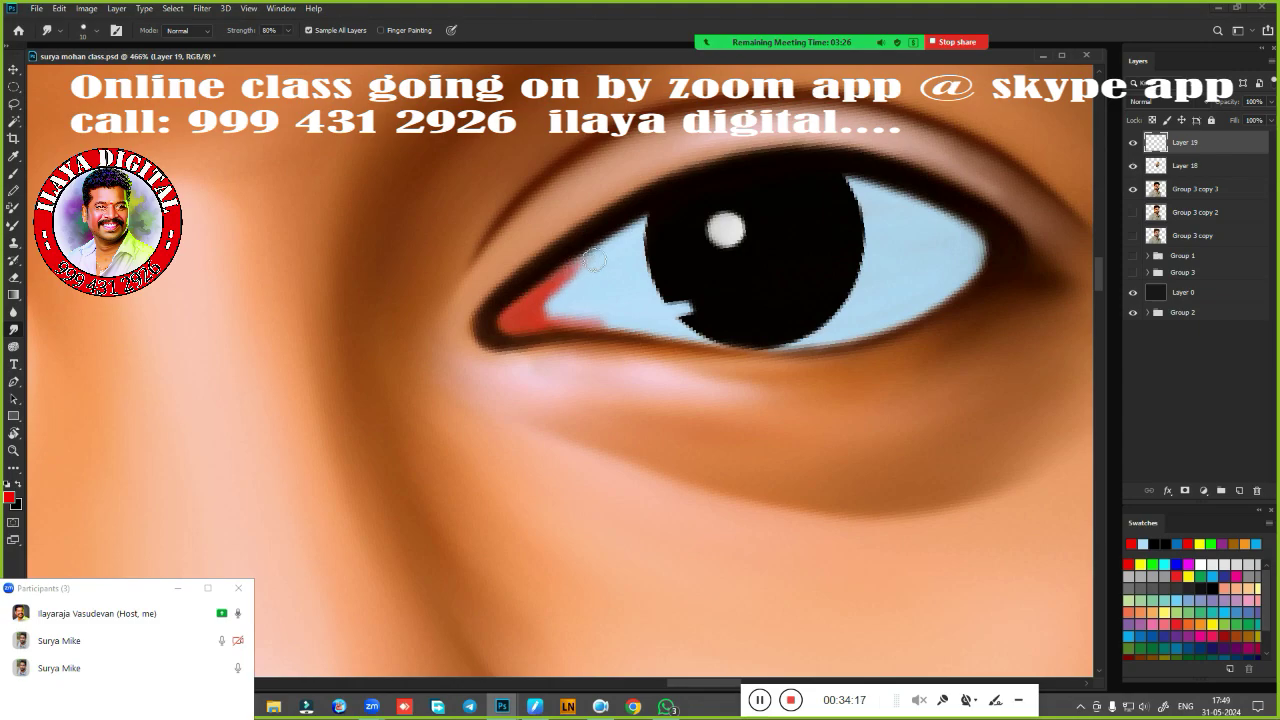
pyautogui.moveTo(545, 315)
pyautogui.mouseDown()
pyautogui.moveTo(595, 275)
pyautogui.moveTo(620, 300)
pyautogui.moveTo(605, 259)
pyautogui.moveTo(563, 294)
pyautogui.moveTo(568, 283)
pyautogui.moveTo(570, 300)
pyautogui.mouseUp()
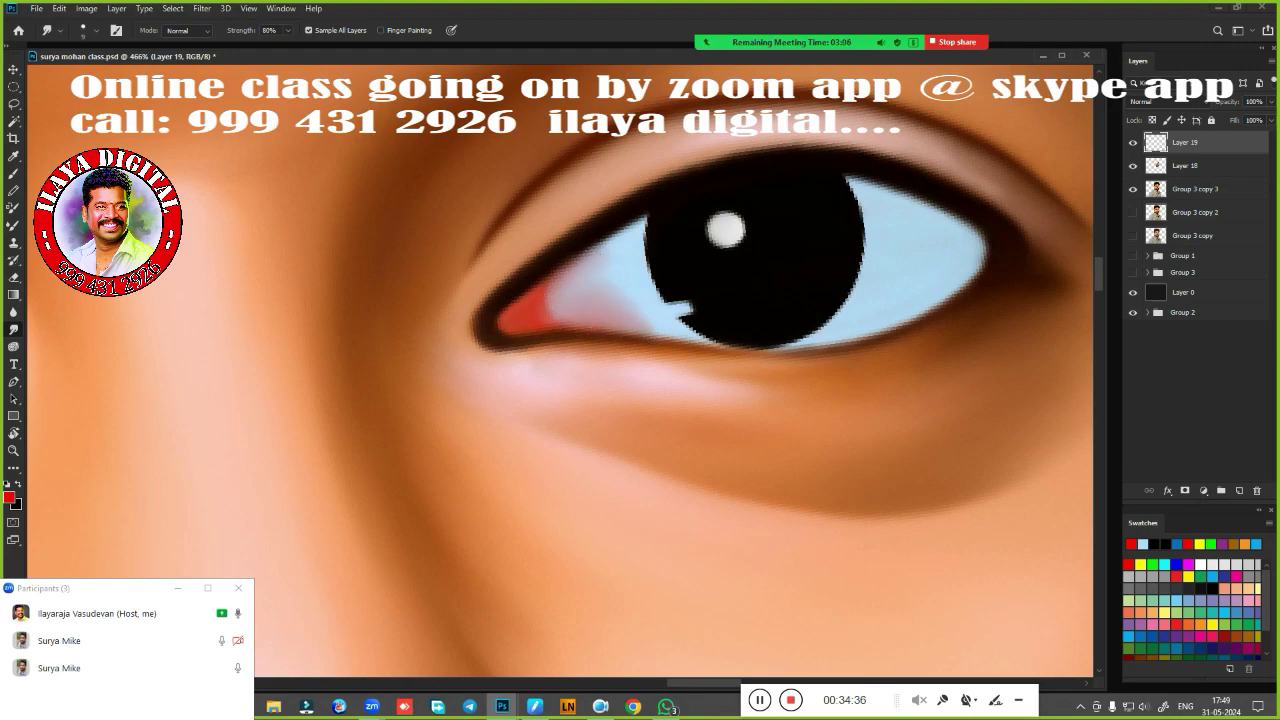
pyautogui.moveTo(545, 306)
pyautogui.mouseDown()
pyautogui.moveTo(523, 306)
pyautogui.moveTo(575, 300)
pyautogui.moveTo(560, 310)
pyautogui.mouseUp()
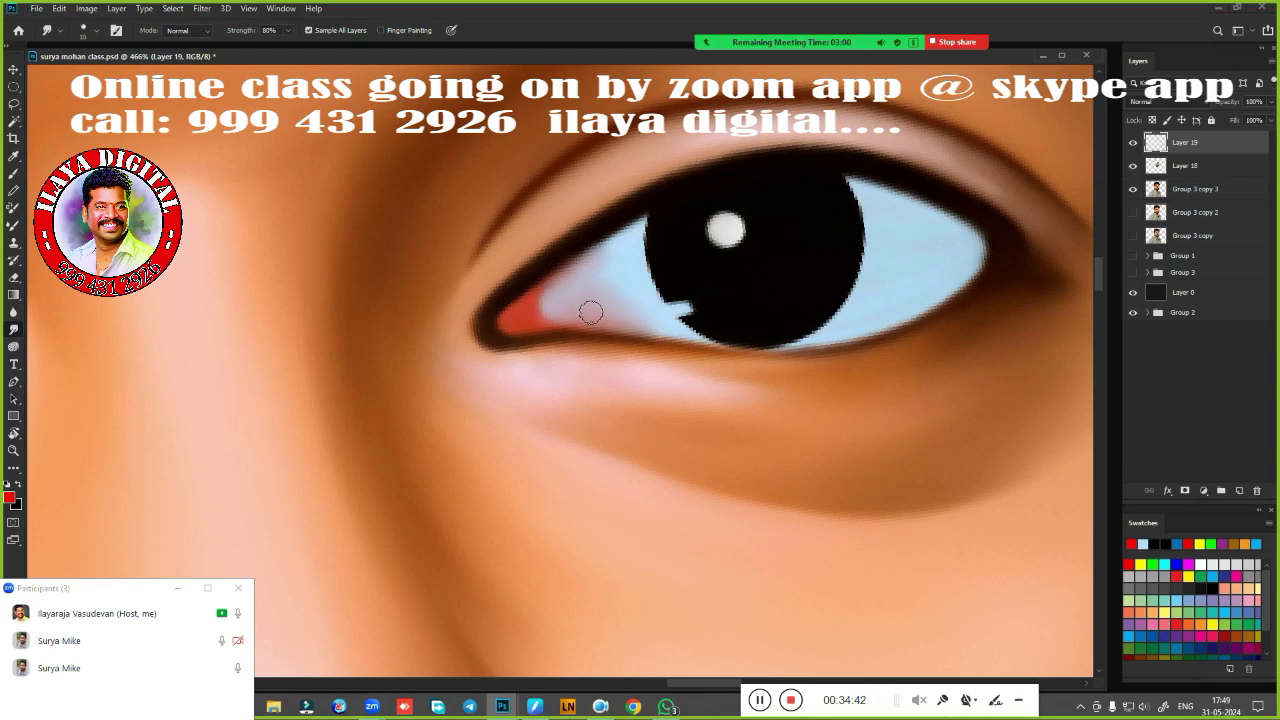
pyautogui.moveTo(645, 318); pyautogui.dragTo(606, 314)
# Make the Smudge brush smaller, zoom out to review the face, and undo the last change.
pyautogui.scroll(-5, 780, 460)
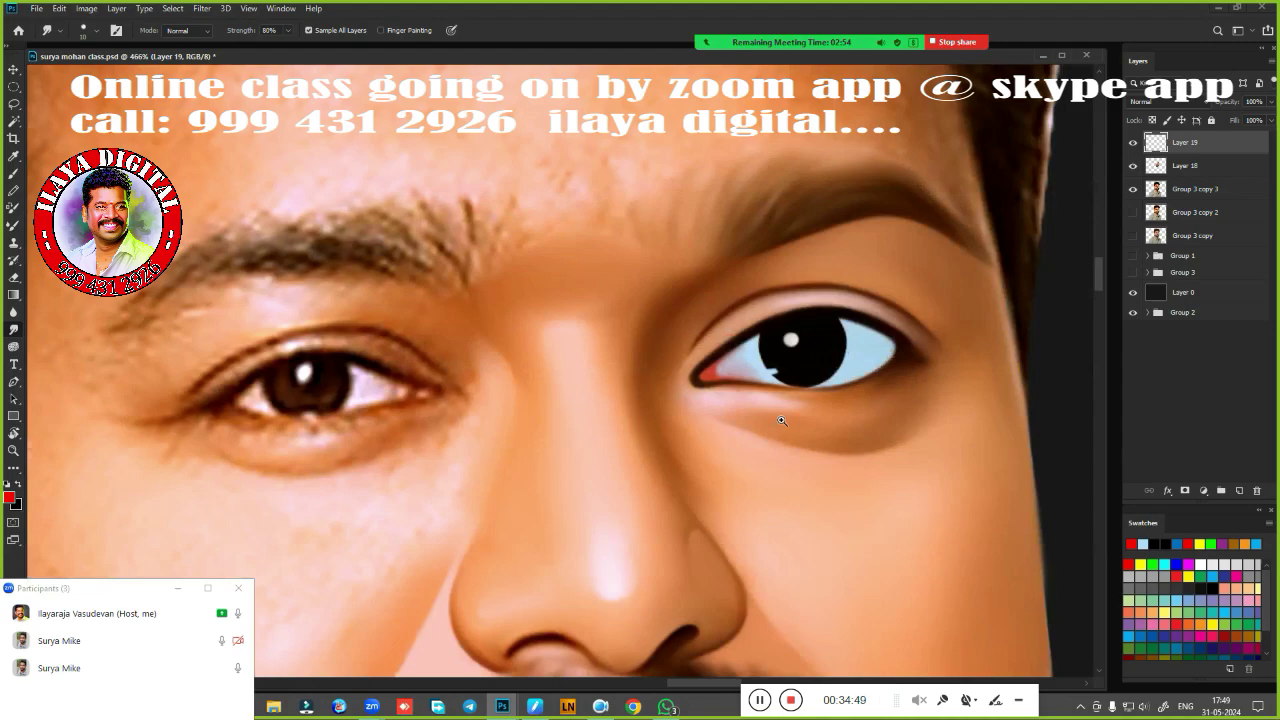
pyautogui.scroll(-2, 780, 463)
pyautogui.scroll(-1, 766, 354)
pyautogui.scroll(-2, 690, 354)
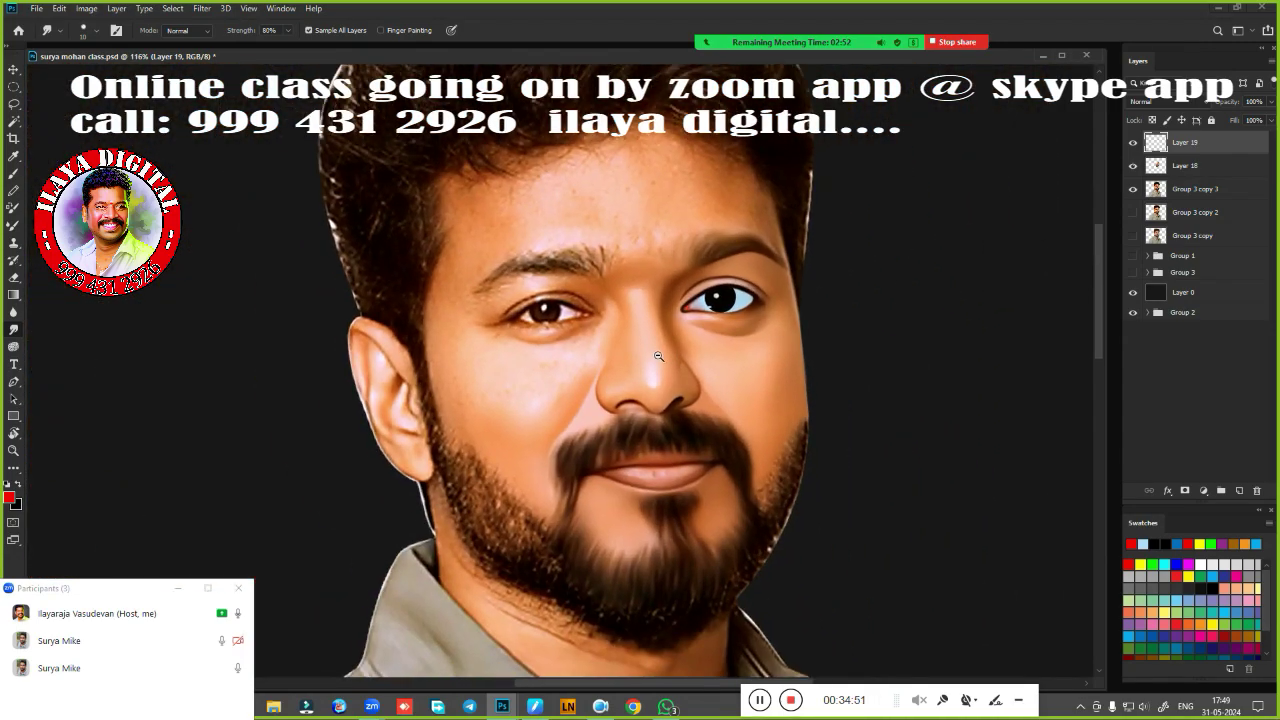
pyautogui.scroll(5, 757, 323)
pyautogui.scroll(1, 613, 442)
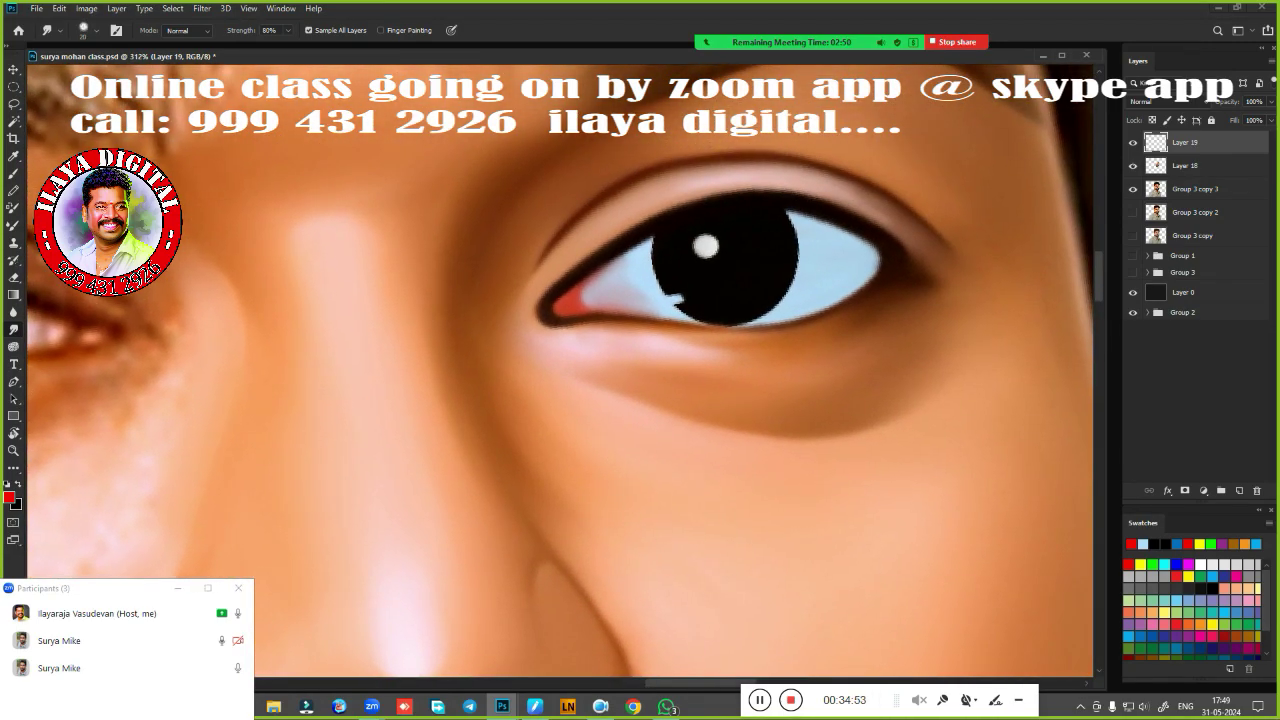
pyautogui.press('[')
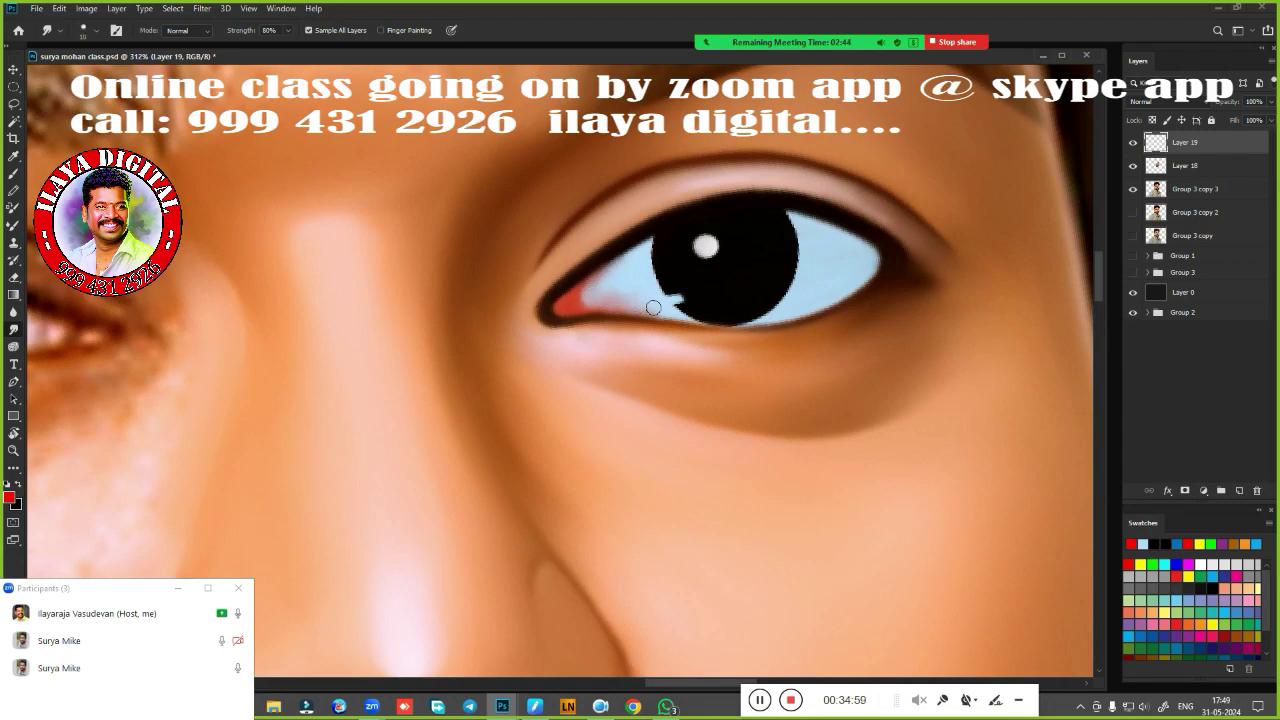
pyautogui.hotkey('ctrl', '0')
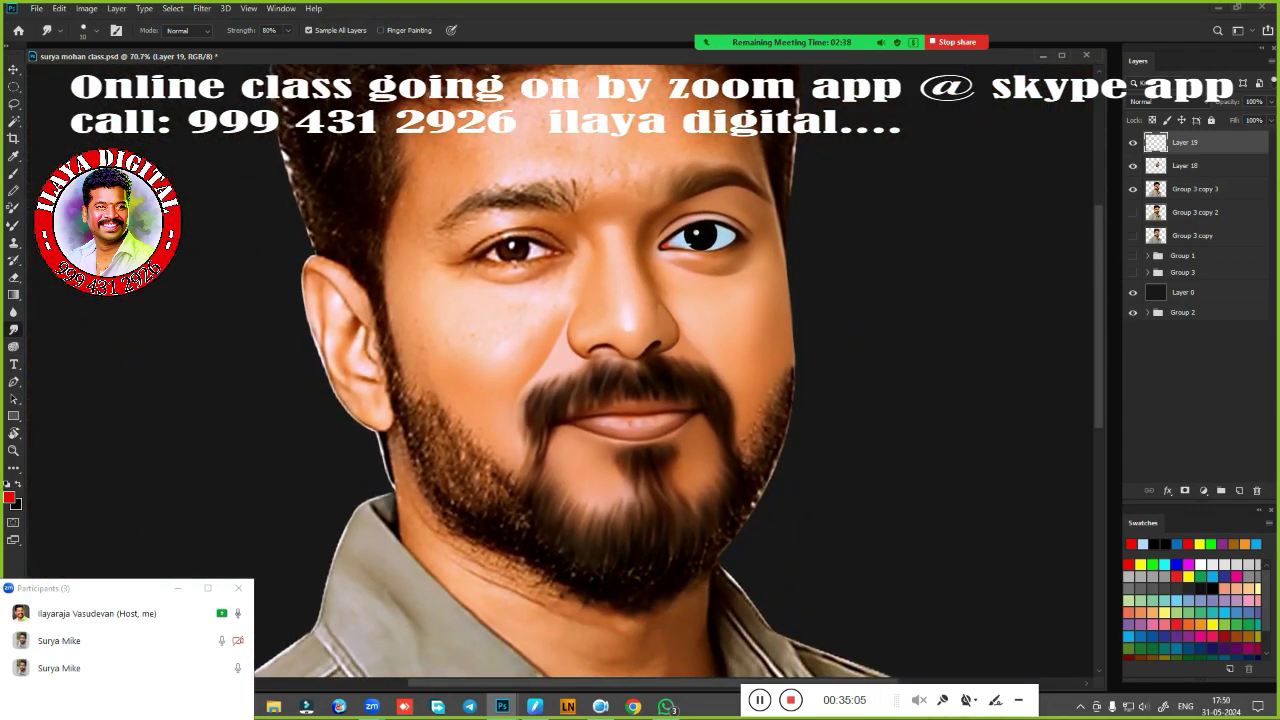
pyautogui.scroll(-2, 709, 516)
pyautogui.hotkey('ctrl', 'z')
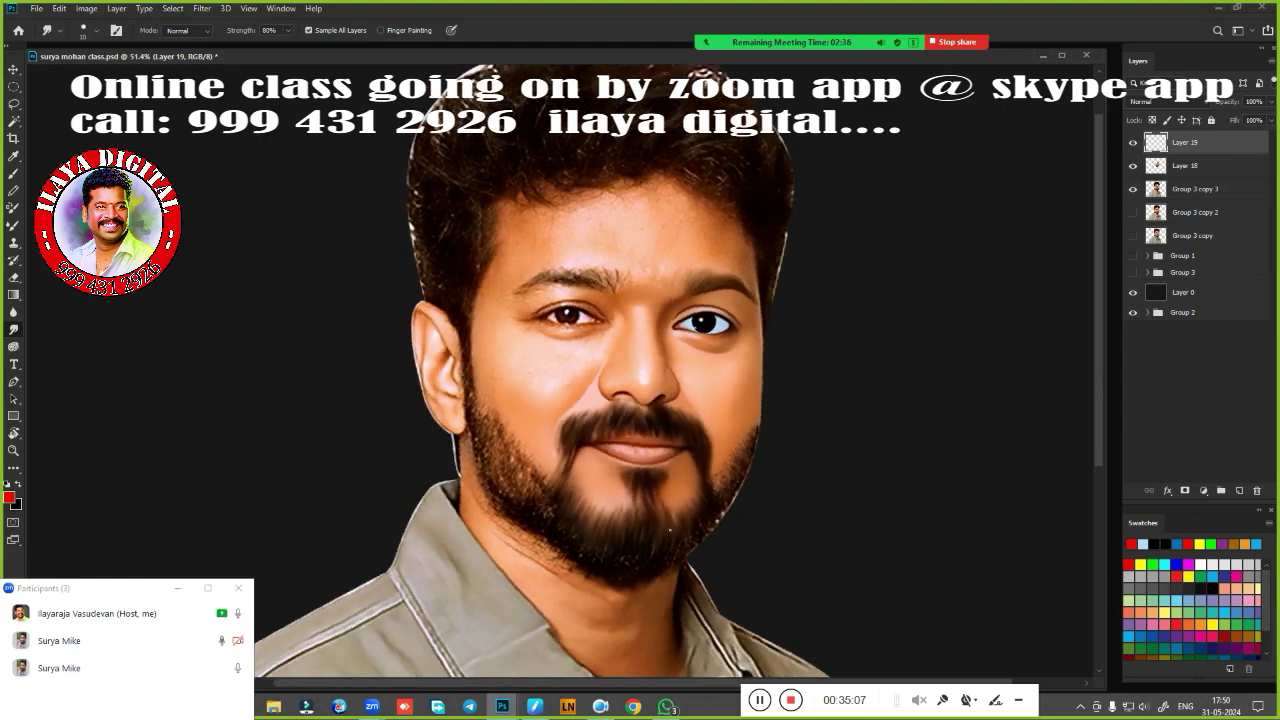
# Save the portrait document with Ctrl+S.
pyautogui.hotkey('ctrl', 's')
pyautogui.scroll(3, 630, 411)
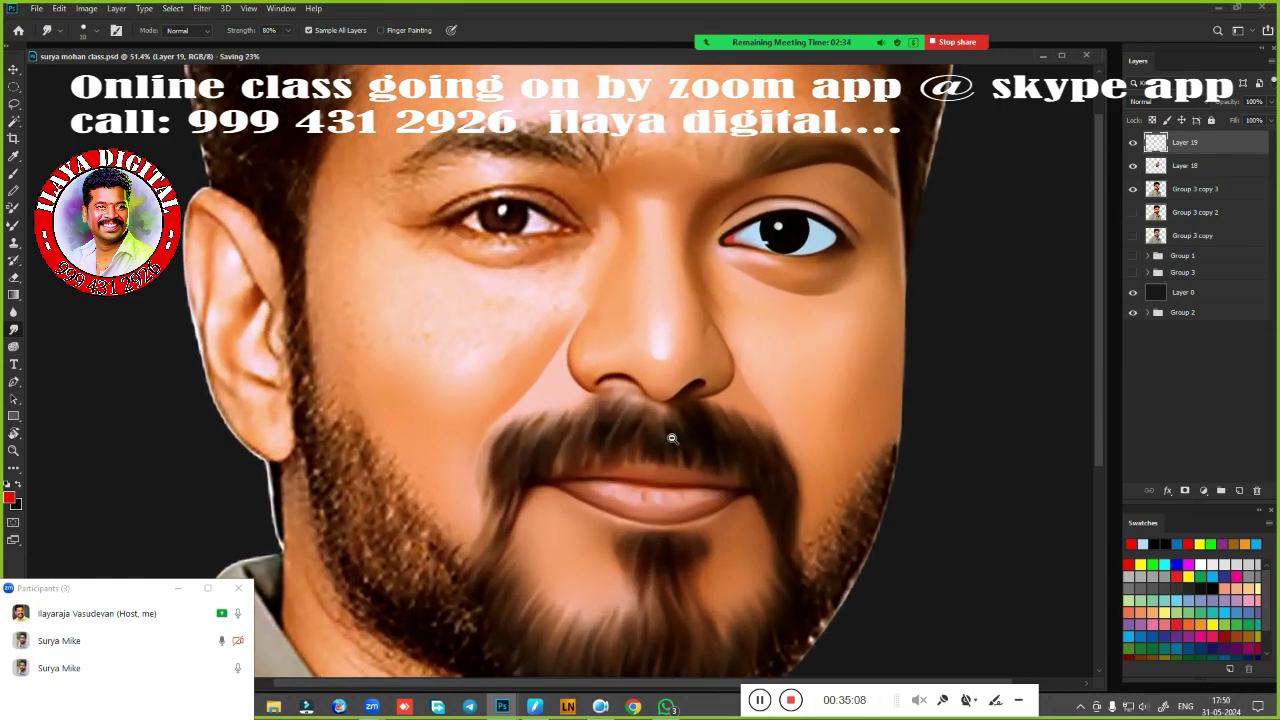
pyautogui.scroll(2, 675, 430)
pyautogui.scroll(2, 700, 340)
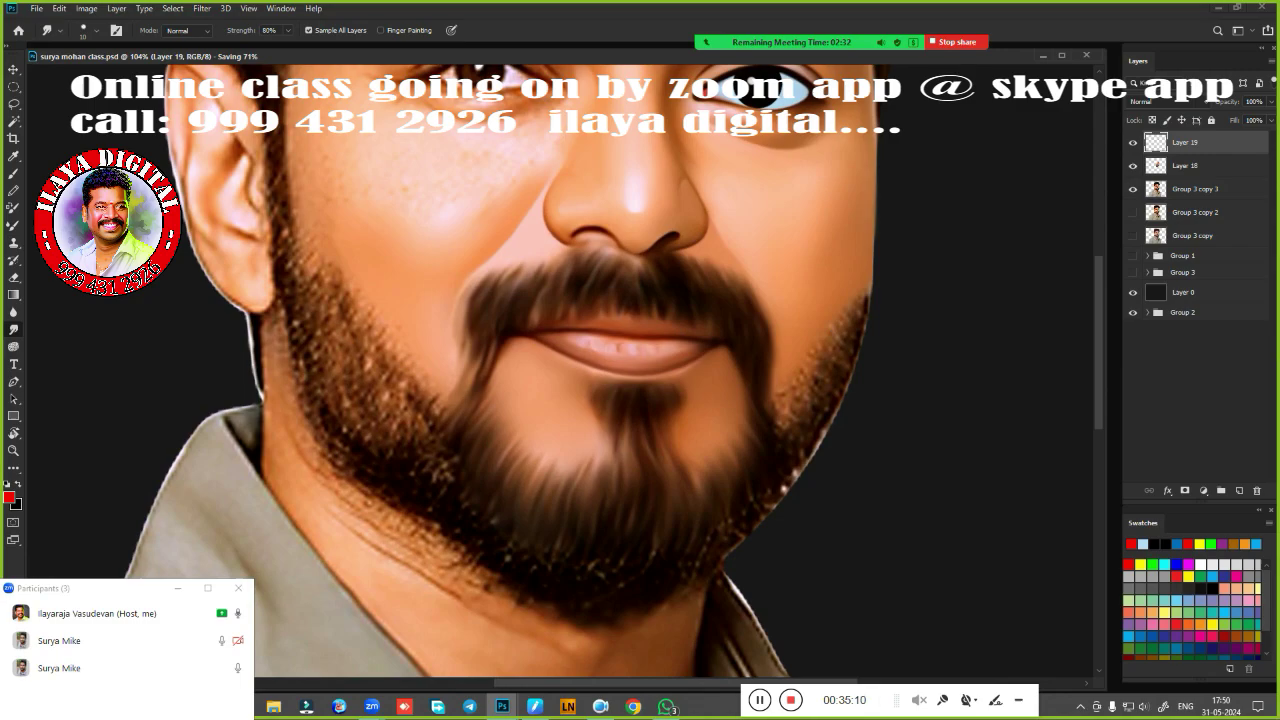
pyautogui.scroll(-3, 645, 160)
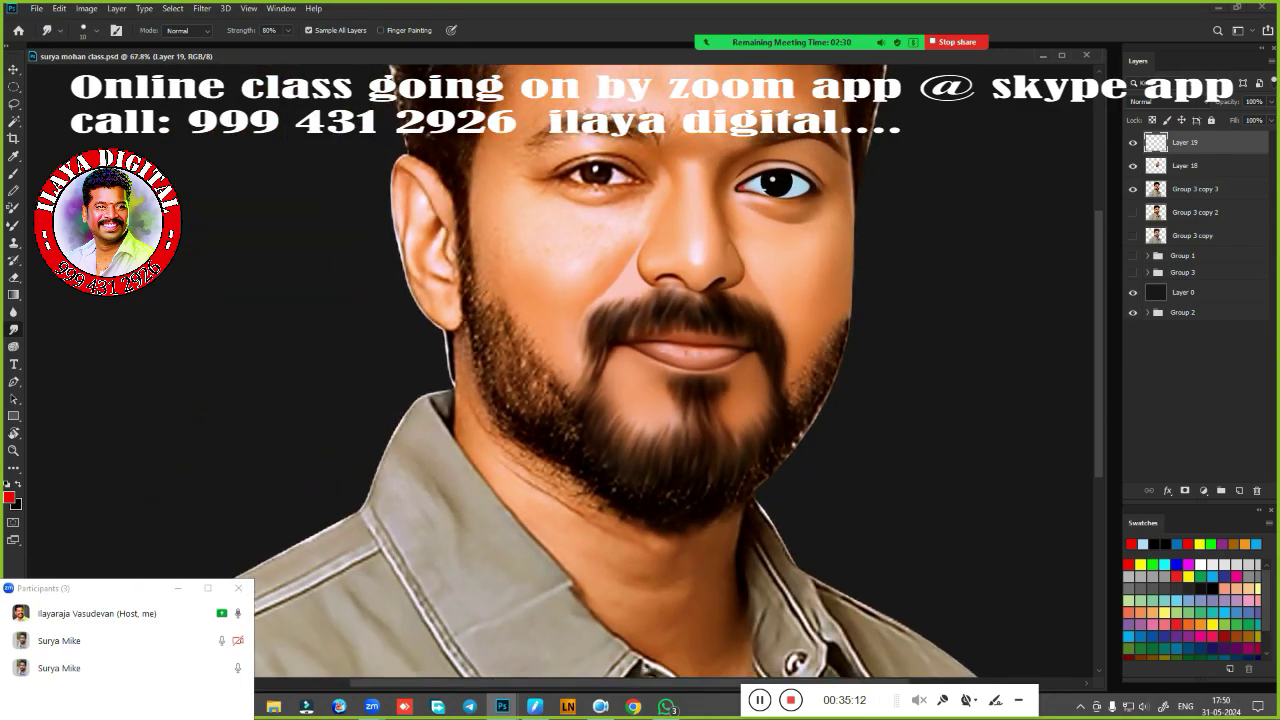
# Merge Layer 18 and Layer 19 into a single Layer 19.
pyautogui.keyDown('shift'); pyautogui.click(1190, 166); pyautogui.keyUp('shift')
pyautogui.hotkey('ctrl', 'e')
pyautogui.scroll(2, 840, 430)
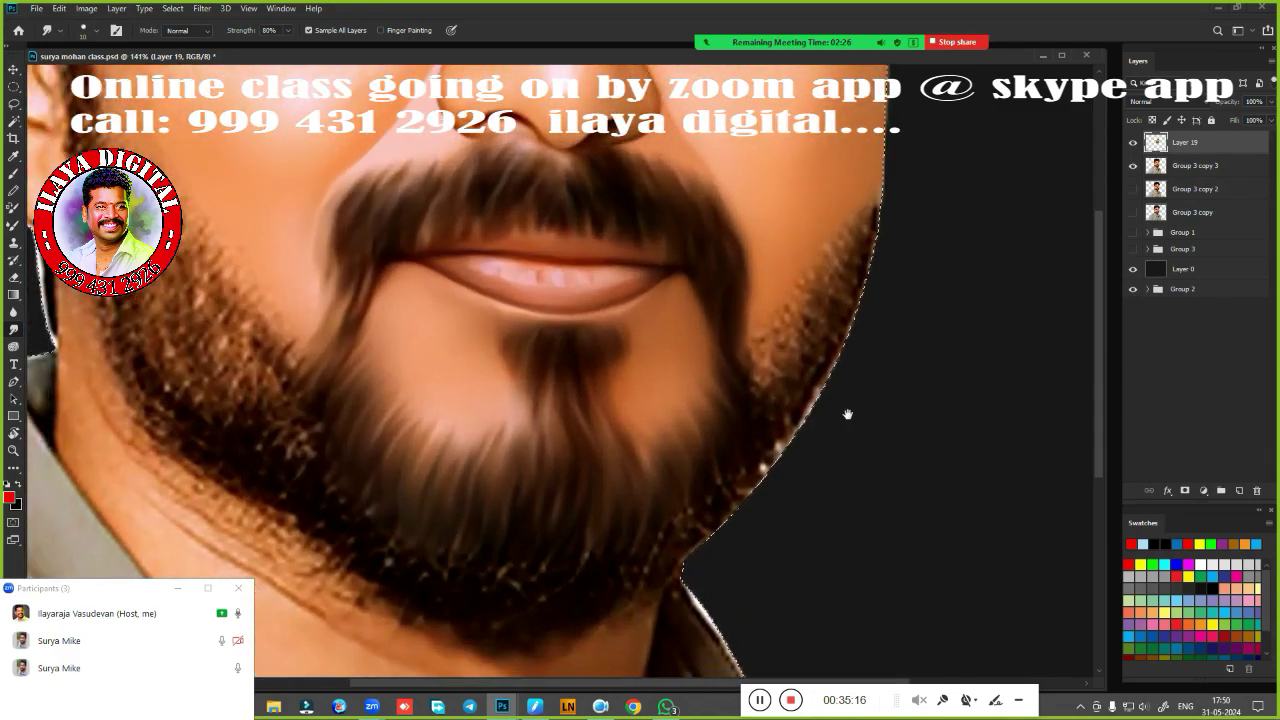
pyautogui.scroll(2, 846, 414)
pyautogui.scroll(1, 857, 303)
# Enlarge the Smudge brush and smooth the beard edge near the jaw and neck notch.
pyautogui.press(']')
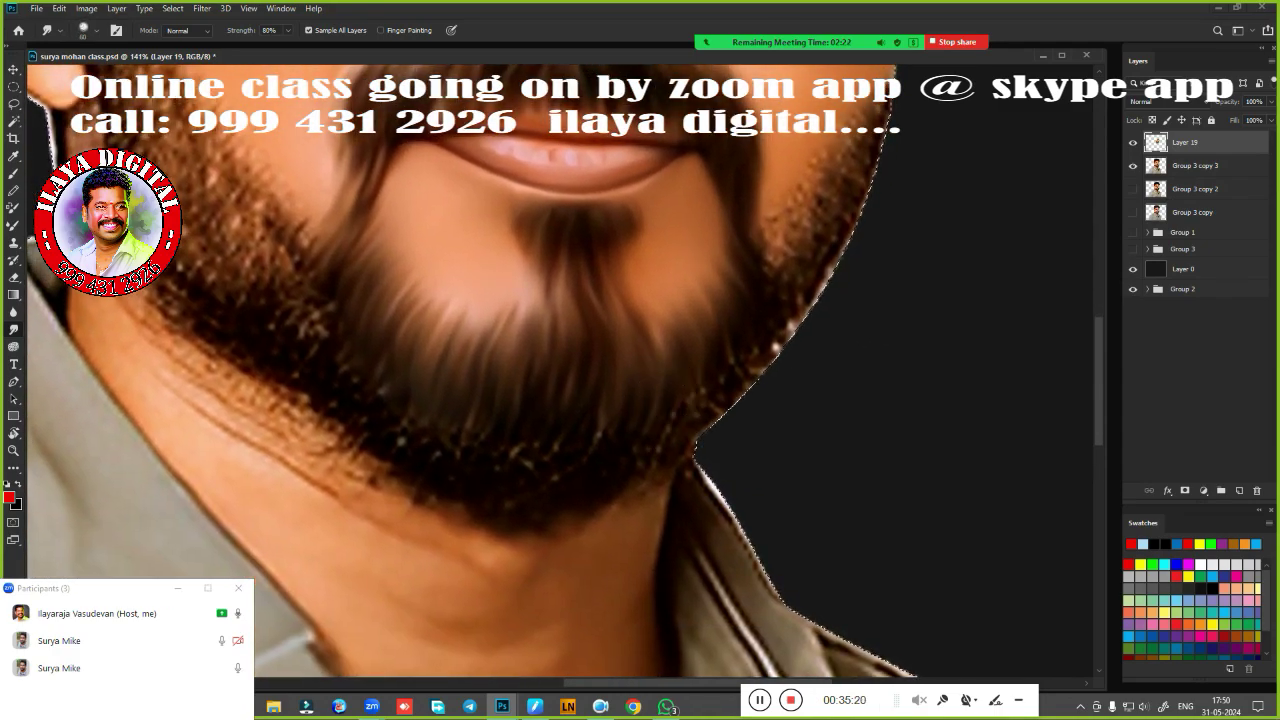
pyautogui.moveTo(503, 466); pyautogui.dragTo(560, 434)
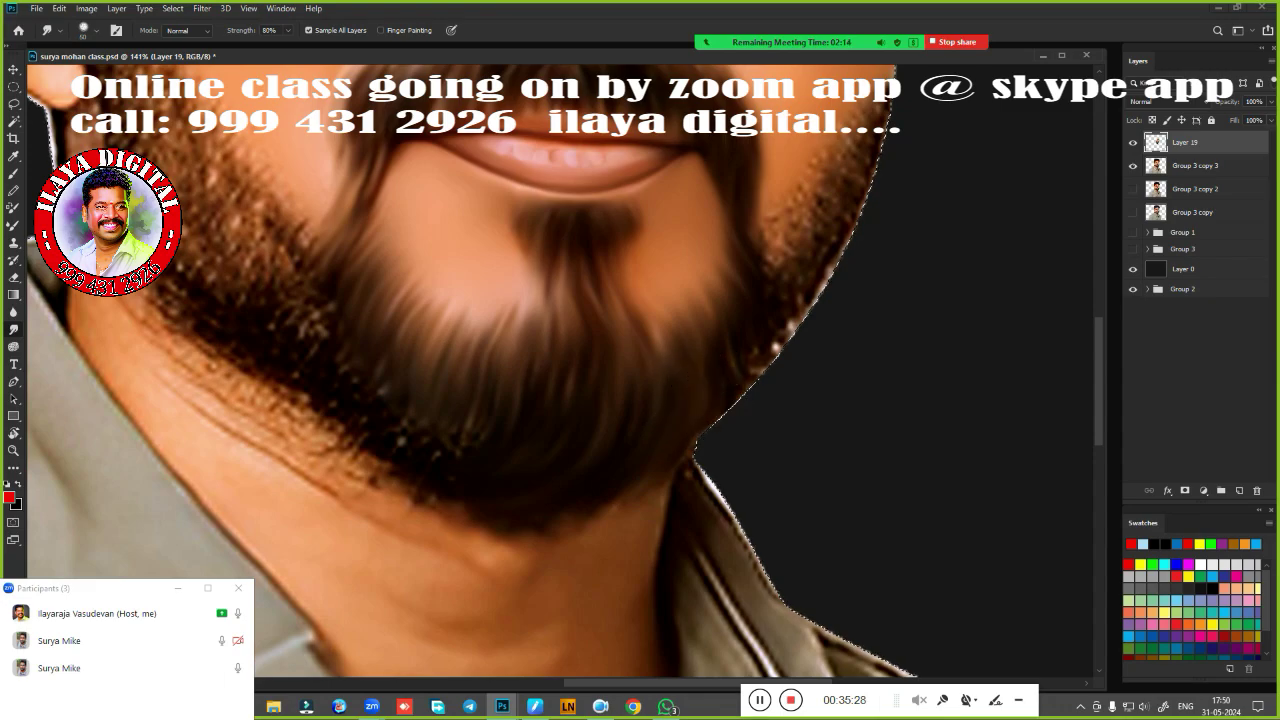
pyautogui.moveTo(728, 385); pyautogui.dragTo(700, 457)
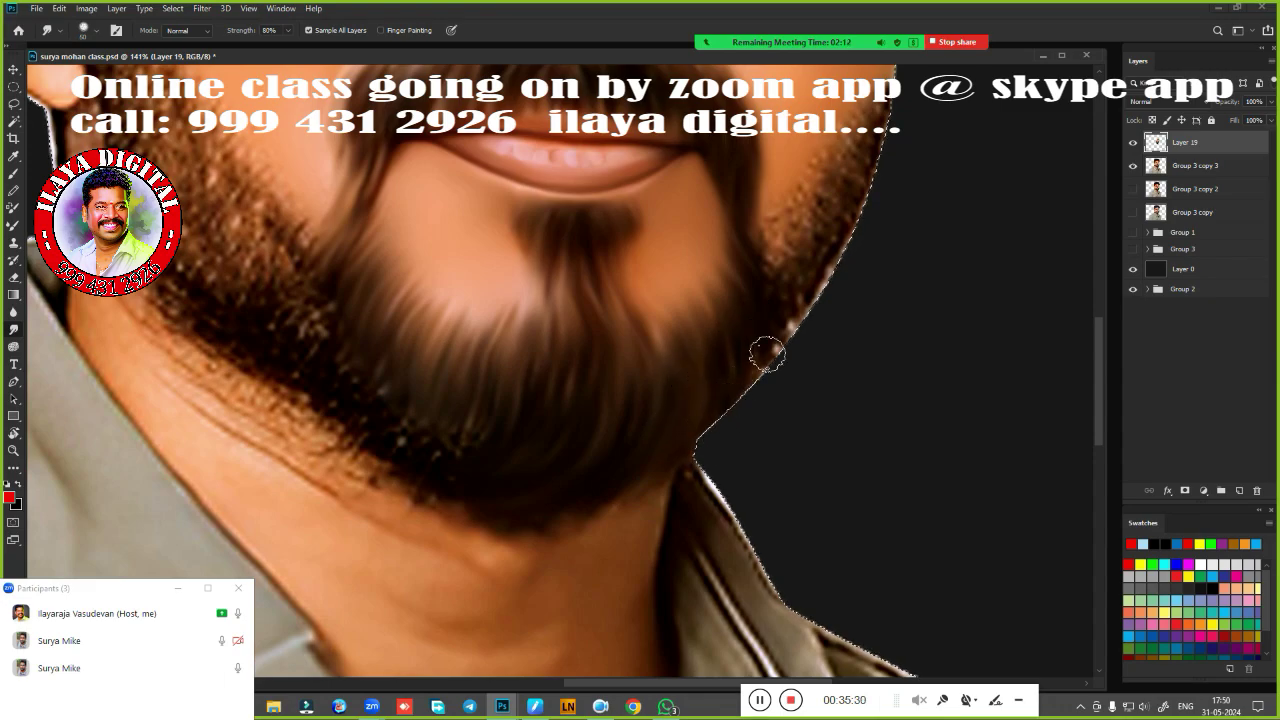
pyautogui.moveTo(854, 313); pyautogui.dragTo(634, 543)
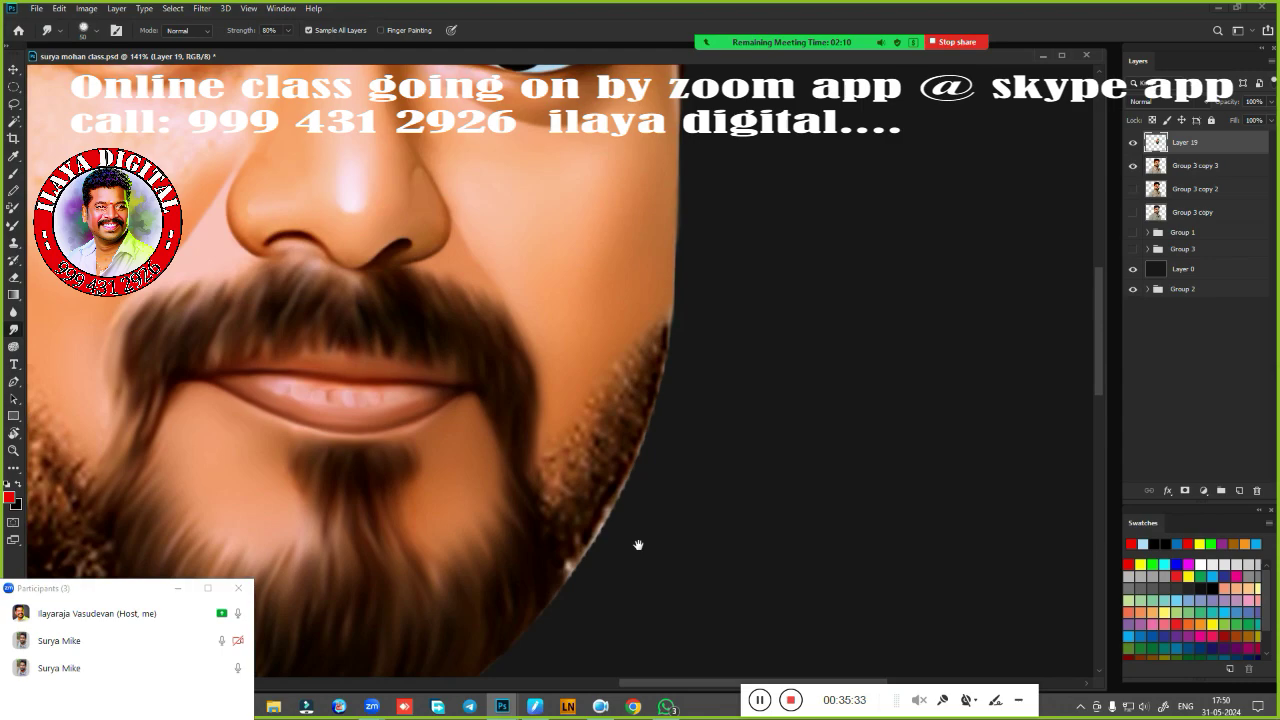
pyautogui.moveTo(557, 472)
pyautogui.mouseDown()
pyautogui.moveTo(677, 294)
pyautogui.moveTo(665, 385)
pyautogui.moveTo(598, 535)
pyautogui.mouseUp()
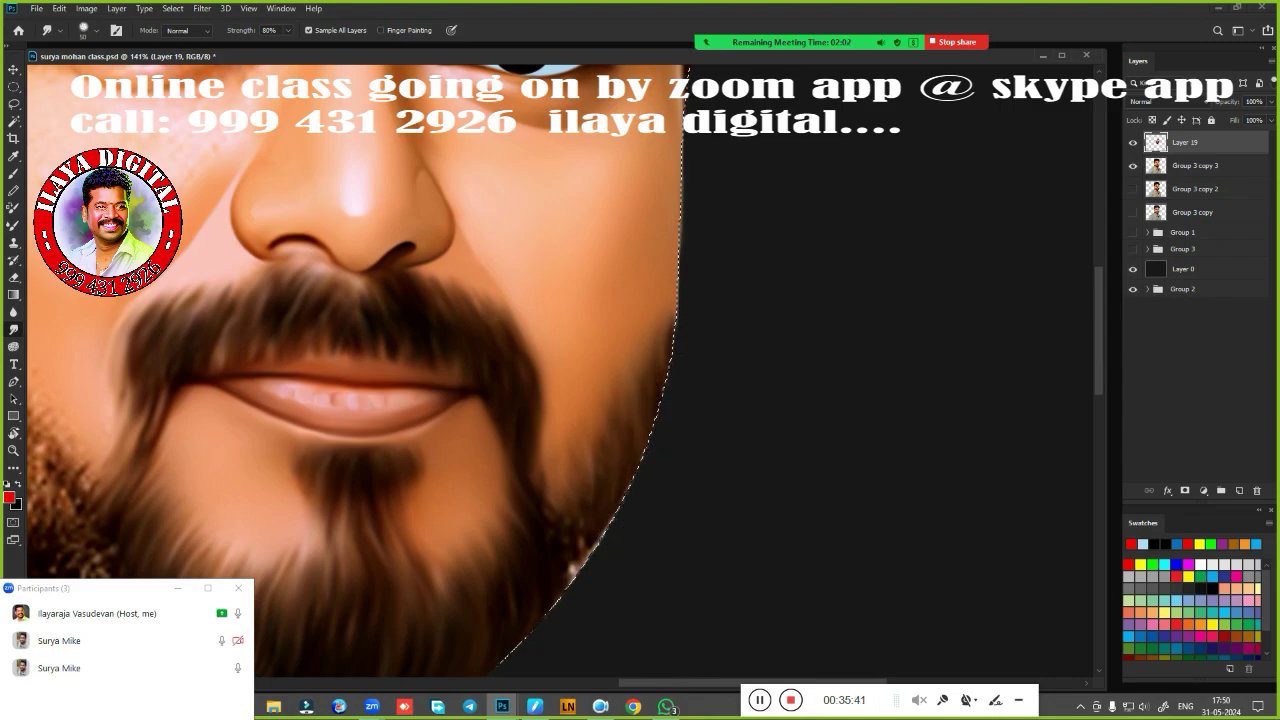
# Smooth the stubbly lower and right beard edge, then fit the whole portrait in view.
pyautogui.moveTo(680, 355)
pyautogui.mouseDown()
pyautogui.moveTo(674, 403)
pyautogui.moveTo(682, 316)
pyautogui.mouseUp()
pyautogui.moveTo(695, 431); pyautogui.dragTo(812, 293)
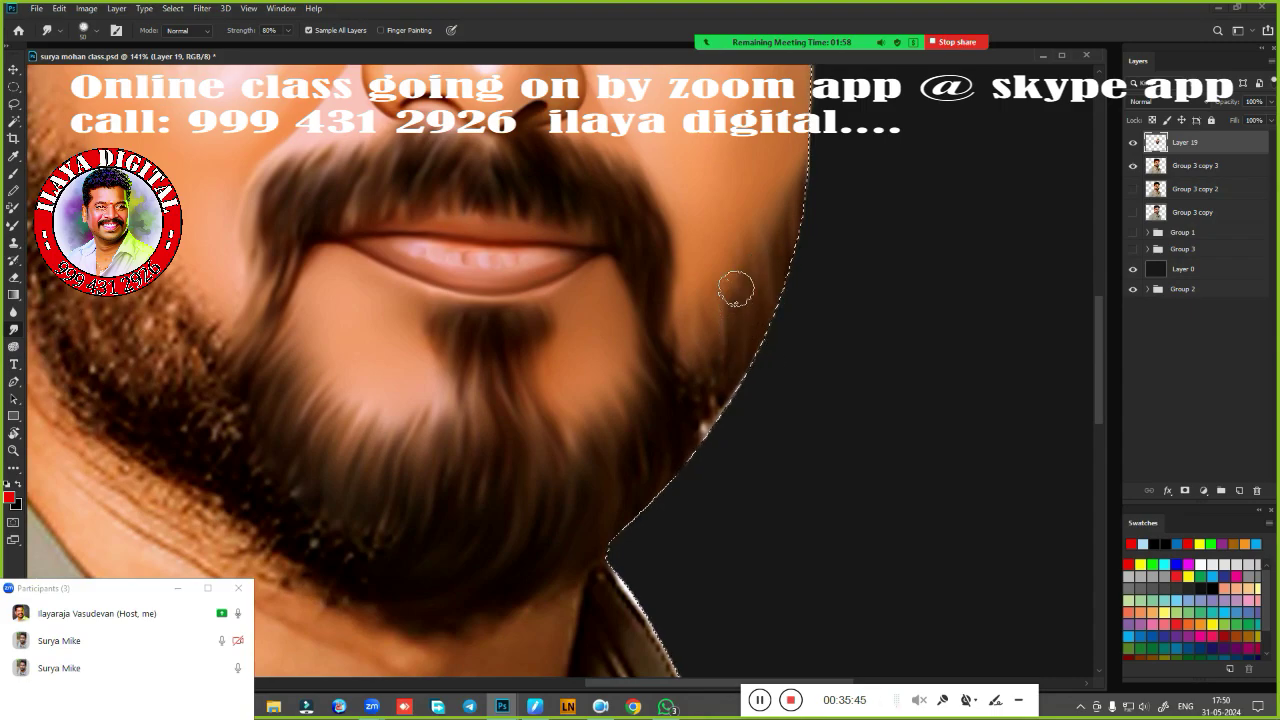
pyautogui.moveTo(737, 277); pyautogui.dragTo(711, 363)
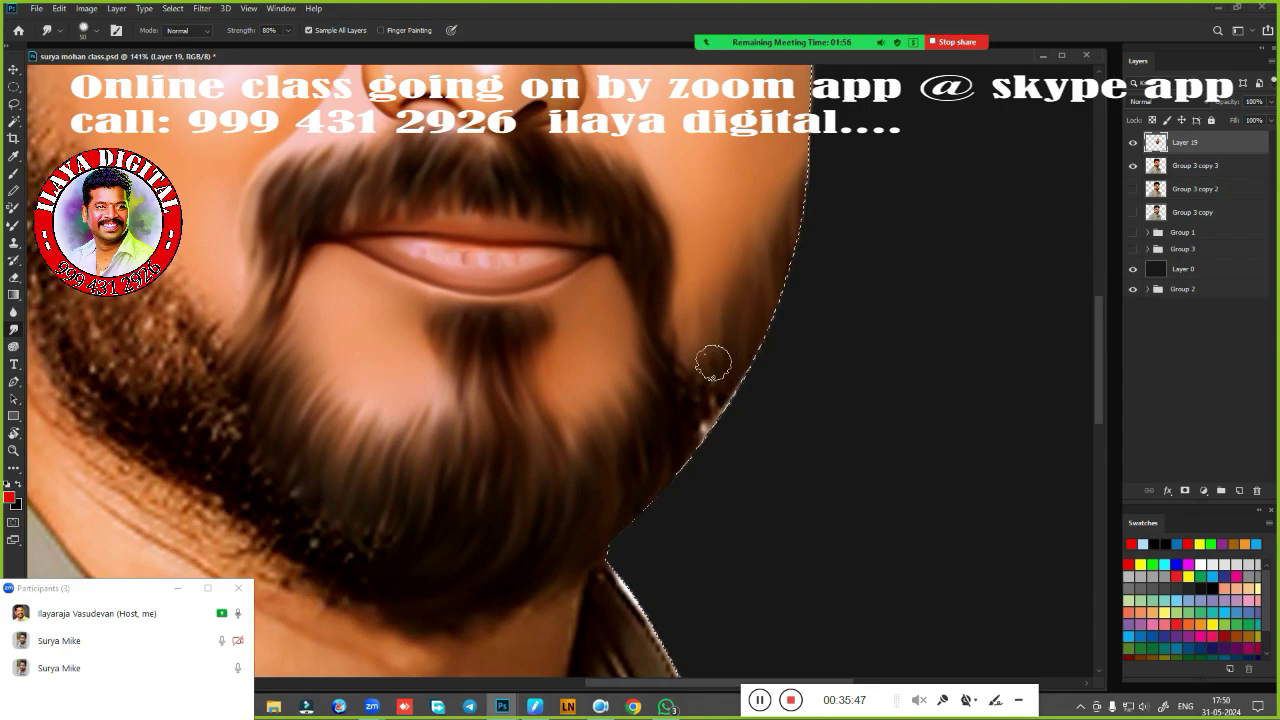
pyautogui.moveTo(663, 314)
pyautogui.mouseDown()
pyautogui.moveTo(703, 460)
pyautogui.moveTo(729, 372)
pyautogui.moveTo(671, 500)
pyautogui.moveTo(645, 501)
pyautogui.mouseUp()
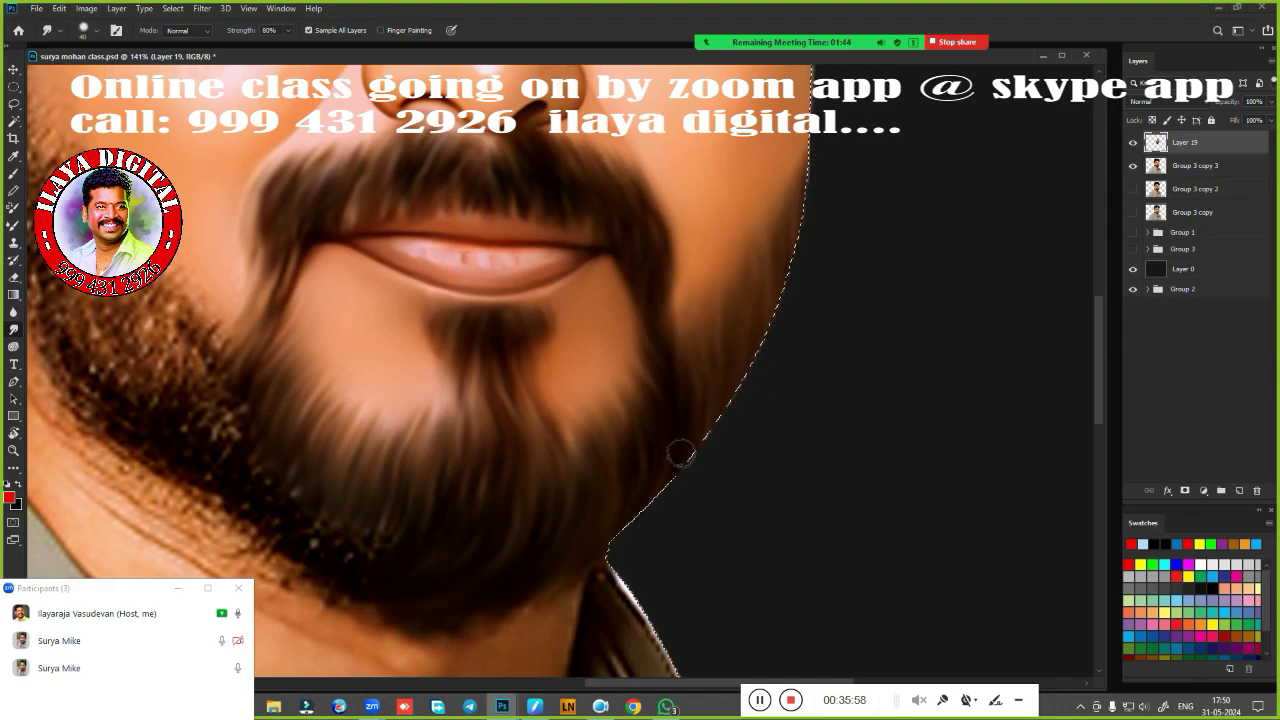
pyautogui.hotkey('ctrl', '0')
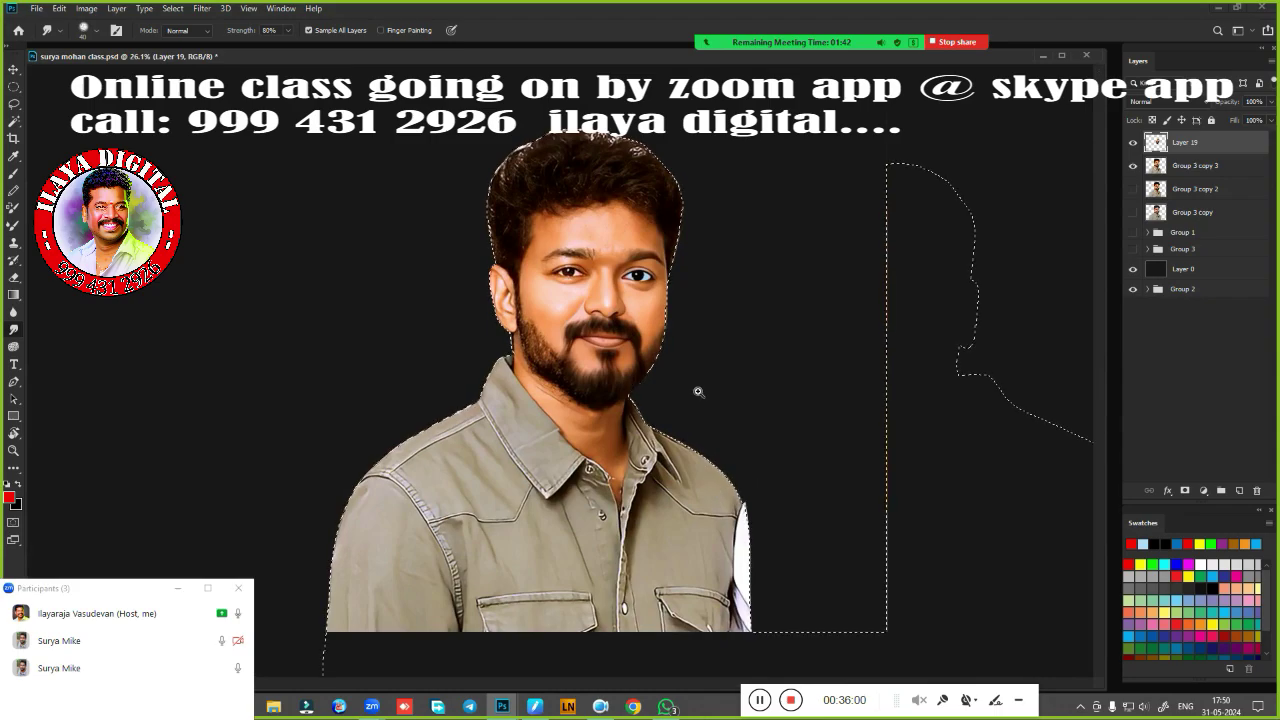
# Zoom in on the neck and smudge the beard edge, collar fold, neck edge and throat shading.
pyautogui.moveTo(694, 394)
pyautogui.mouseDown()
pyautogui.moveTo(741, 396)
pyautogui.moveTo(941, 266)
pyautogui.mouseUp()
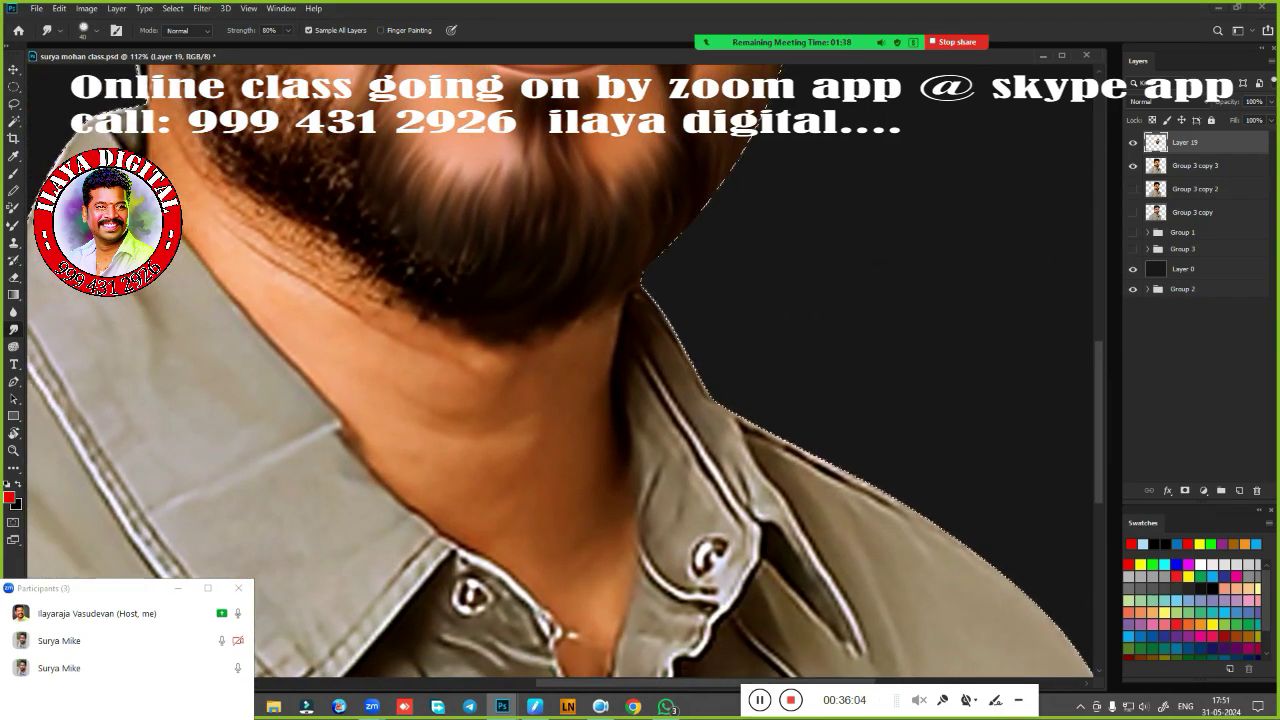
pyautogui.moveTo(639, 291); pyautogui.dragTo(631, 323)
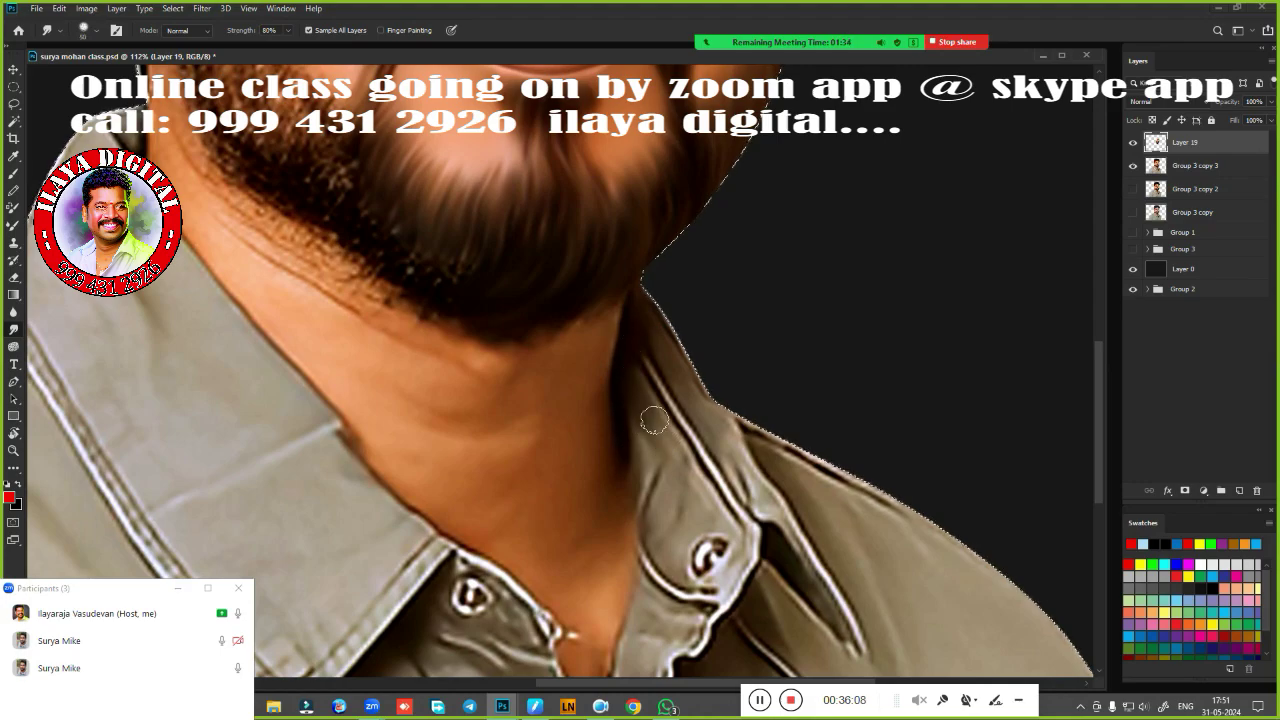
pyautogui.moveTo(661, 480); pyautogui.dragTo(659, 549)
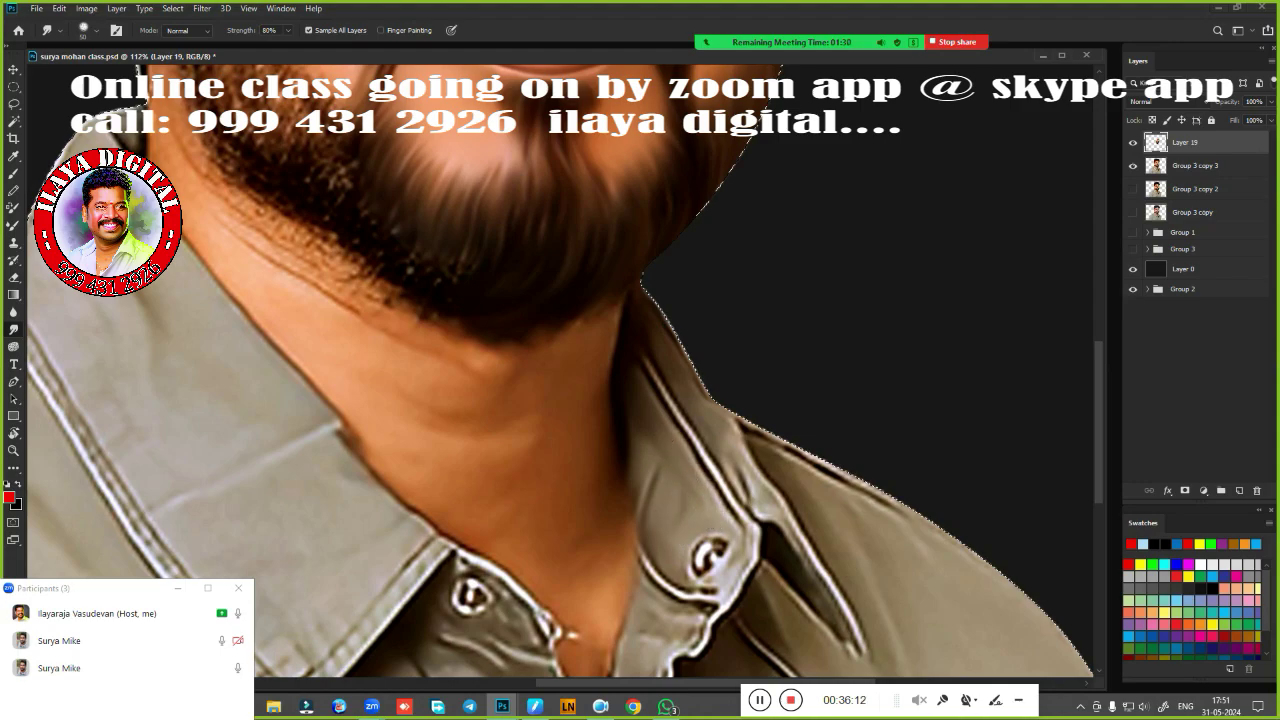
pyautogui.moveTo(647, 359); pyautogui.dragTo(742, 482)
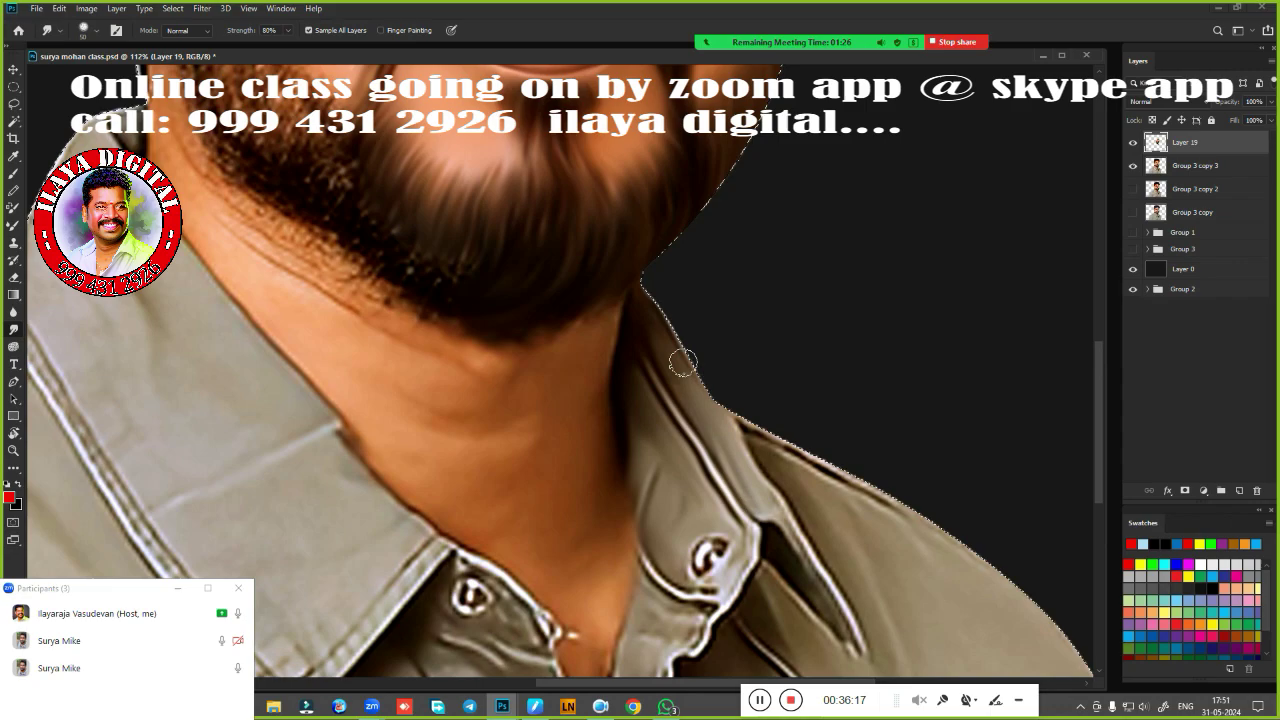
pyautogui.moveTo(658, 286); pyautogui.dragTo(657, 324)
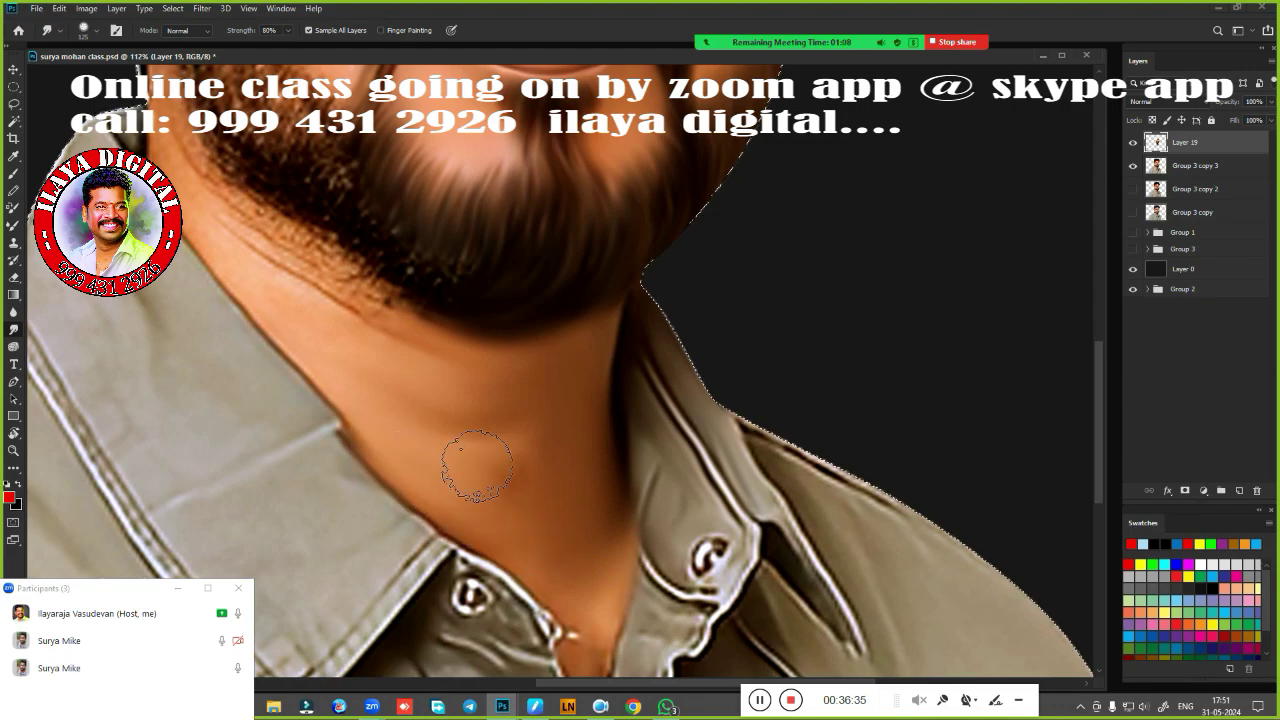
pyautogui.moveTo(466, 457); pyautogui.dragTo(500, 486)
# Smooth the white collar edge, blend away the shirt button, and smooth the placket folds.
pyautogui.moveTo(617, 570)
pyautogui.mouseDown()
pyautogui.moveTo(687, 340)
pyautogui.moveTo(648, 428)
pyautogui.moveTo(665, 383)
pyautogui.mouseUp()
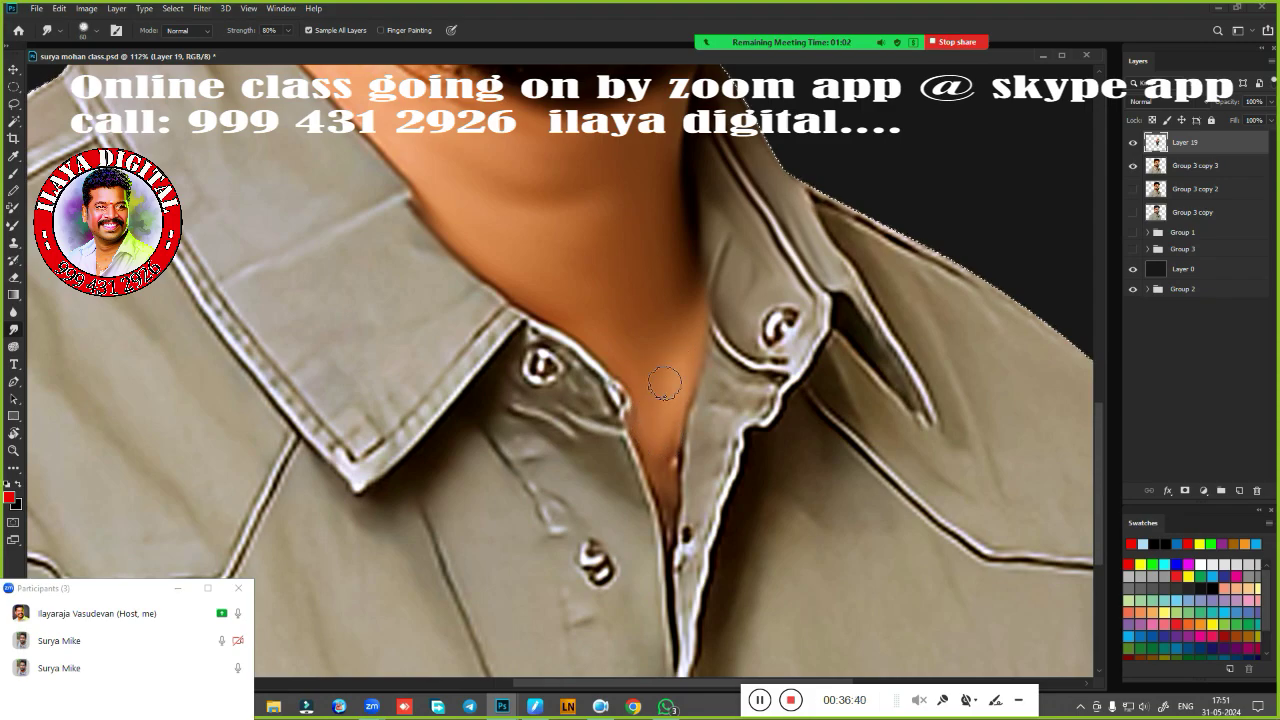
pyautogui.moveTo(665, 440); pyautogui.dragTo(672, 472)
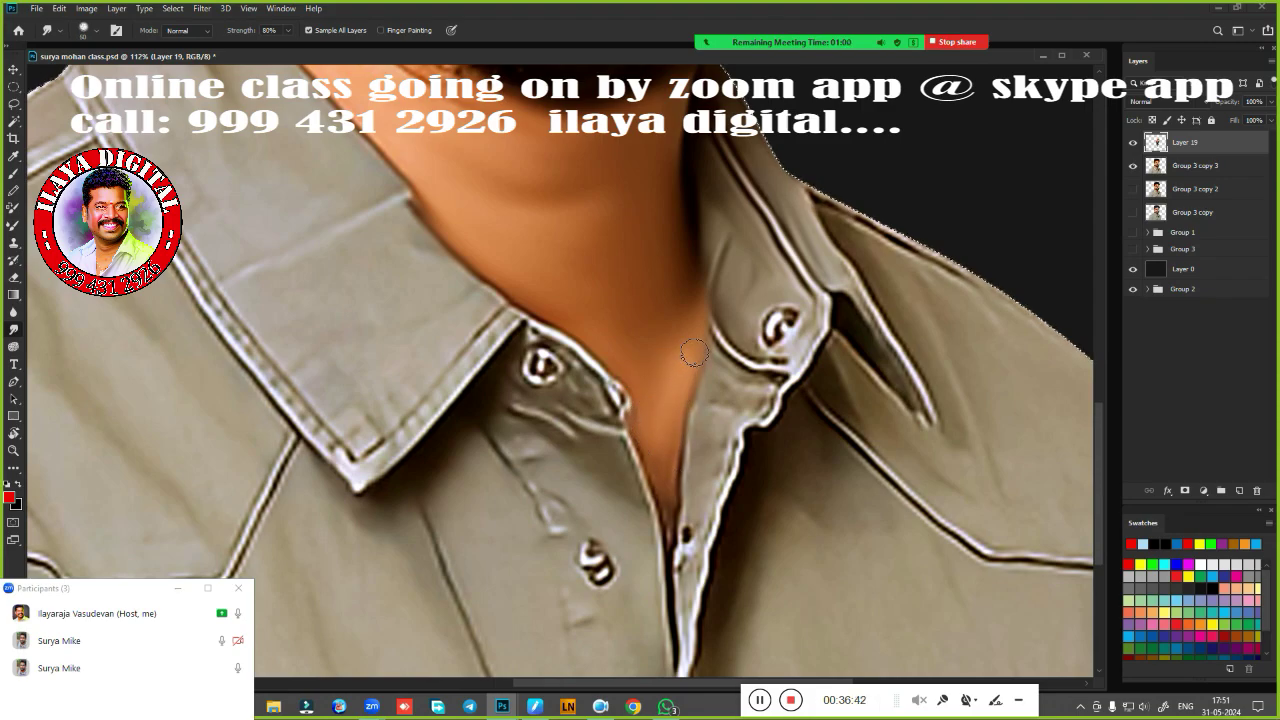
pyautogui.moveTo(694, 352); pyautogui.dragTo(668, 563)
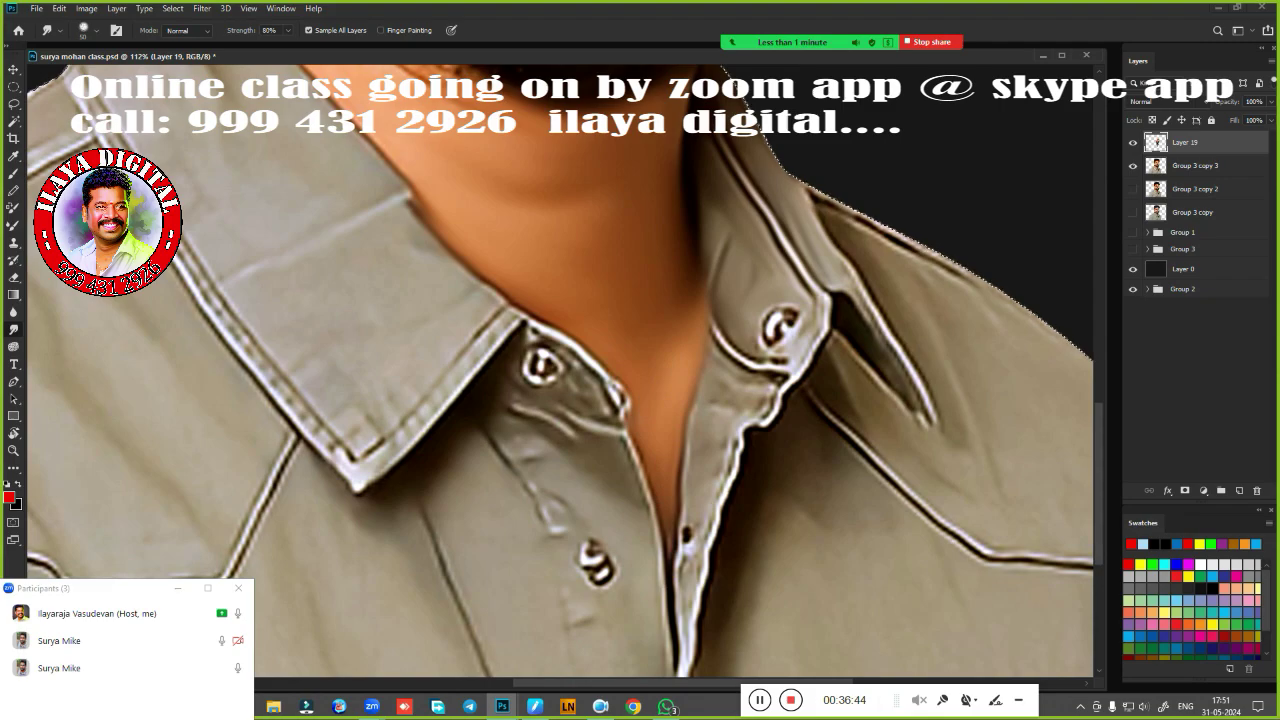
pyautogui.moveTo(524, 320)
pyautogui.mouseDown()
pyautogui.moveTo(608, 383)
pyautogui.moveTo(641, 550)
pyautogui.mouseUp()
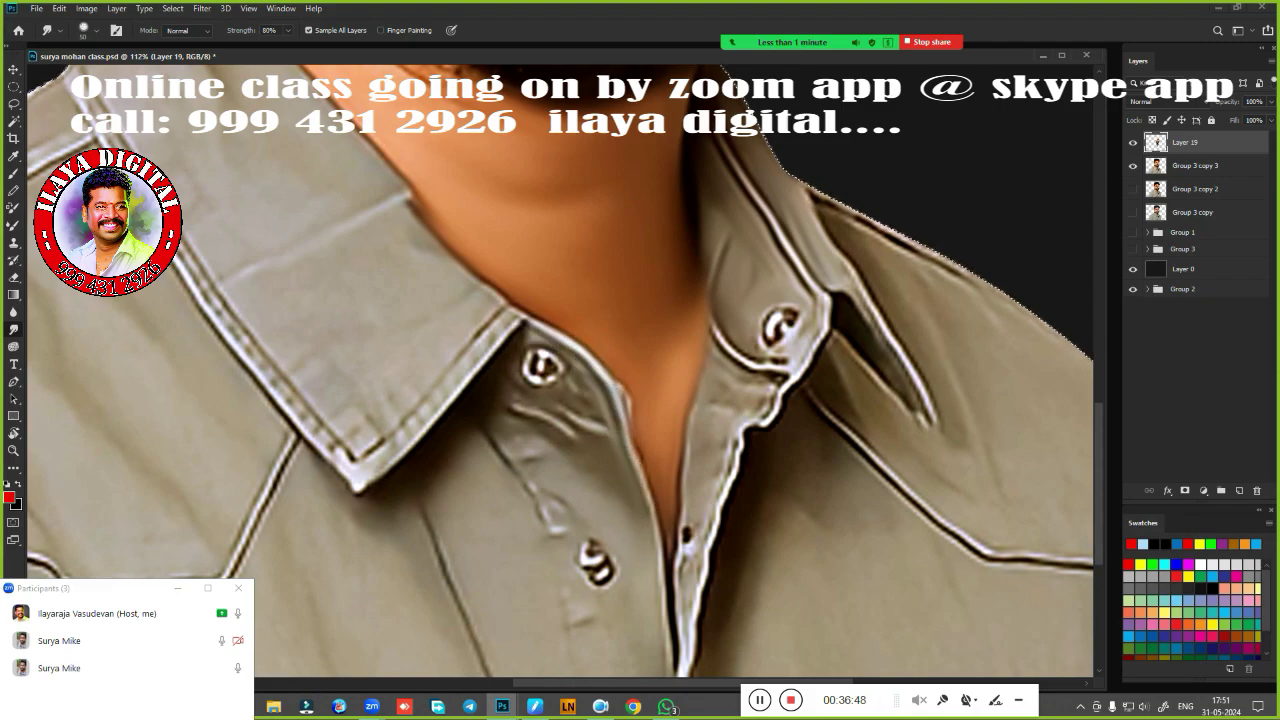
pyautogui.moveTo(545, 370)
pyautogui.mouseDown()
pyautogui.moveTo(533, 366)
pyautogui.moveTo(530, 399)
pyautogui.moveTo(604, 436)
pyautogui.moveTo(582, 404)
pyautogui.moveTo(600, 445)
pyautogui.mouseUp()
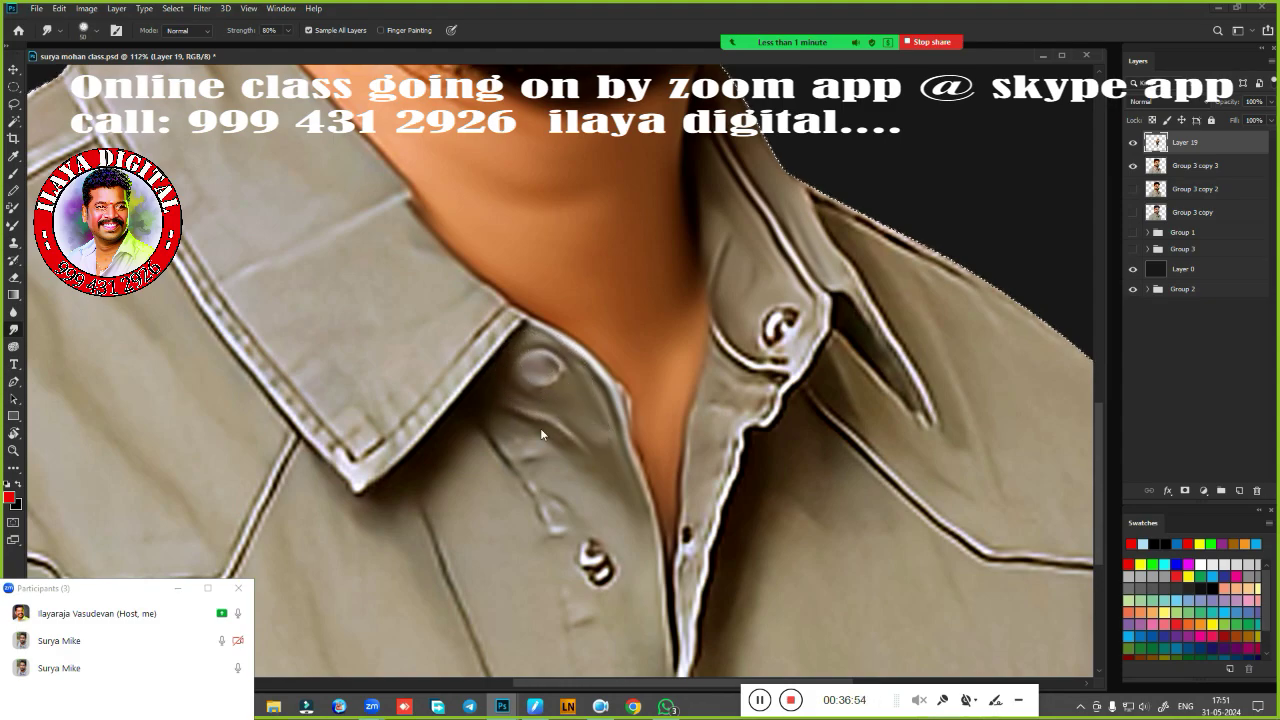
pyautogui.moveTo(496, 414)
pyautogui.mouseDown()
pyautogui.moveTo(548, 515)
pyautogui.moveTo(592, 518)
pyautogui.mouseUp()
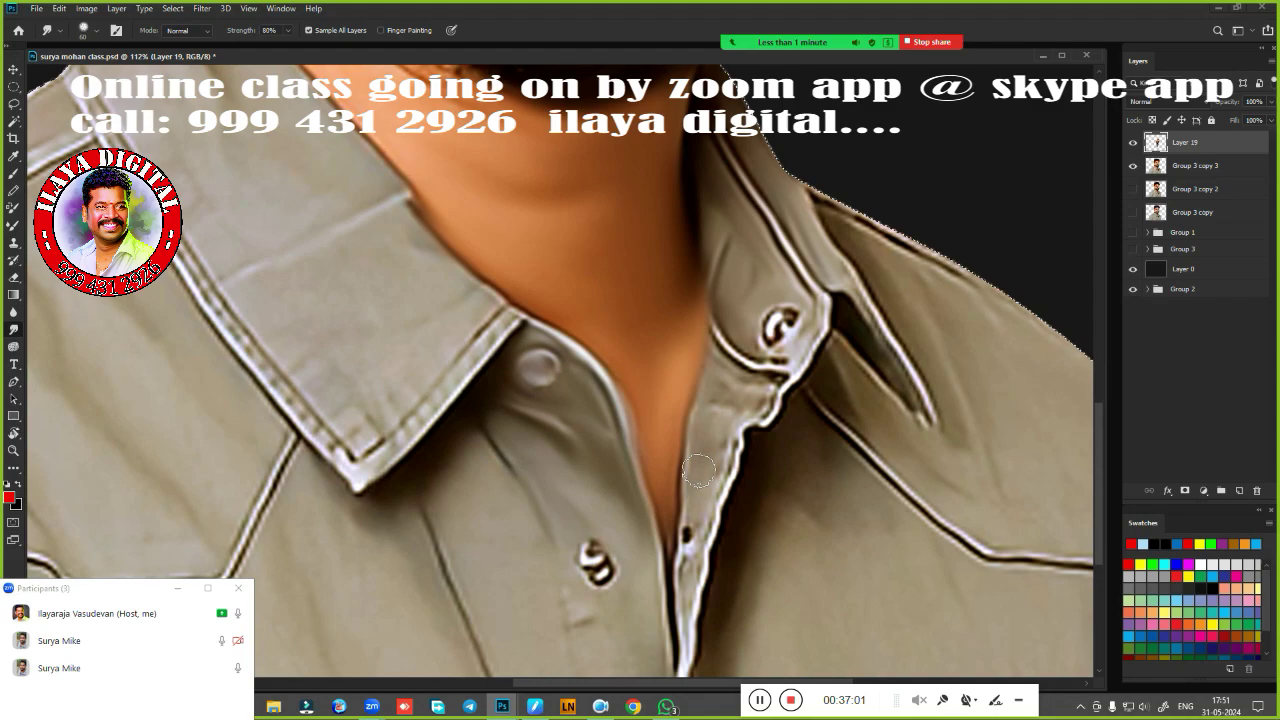
pyautogui.moveTo(712, 366); pyautogui.dragTo(705, 435)
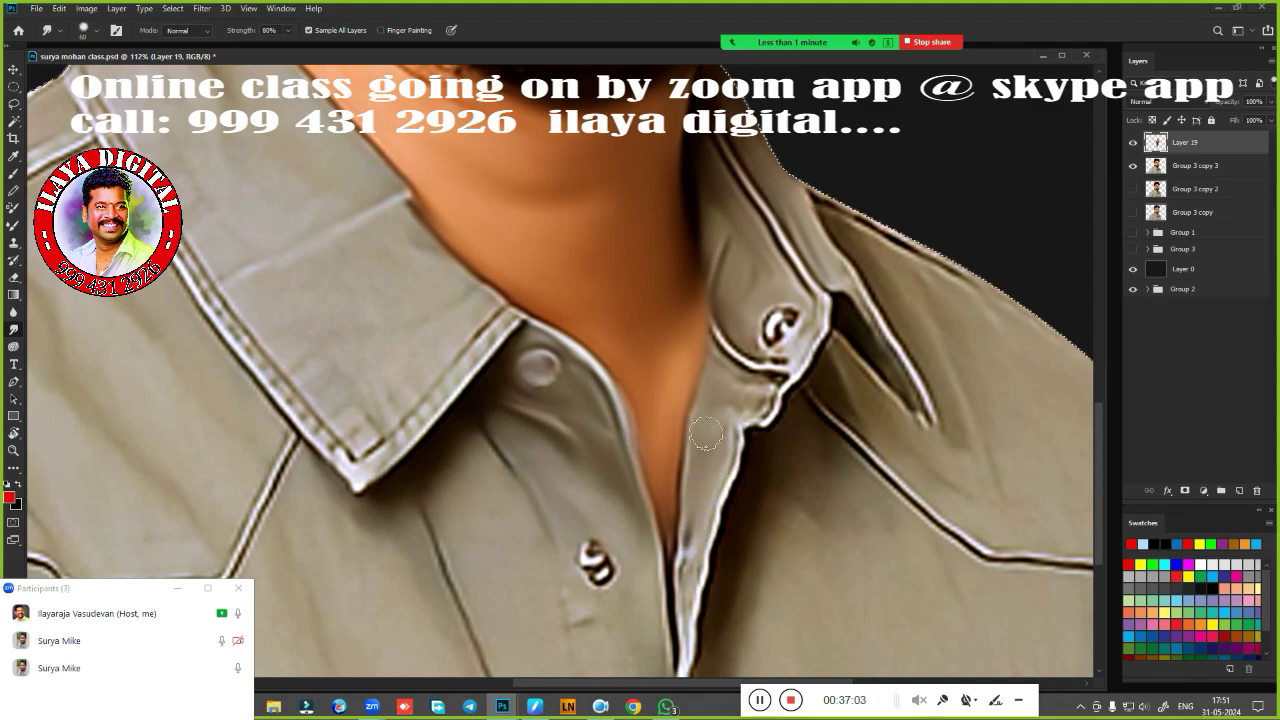
pyautogui.moveTo(731, 388)
pyautogui.mouseDown()
pyautogui.moveTo(813, 318)
pyautogui.moveTo(795, 370)
pyautogui.moveTo(745, 430)
pyautogui.moveTo(698, 600)
pyautogui.moveTo(688, 575)
pyautogui.moveTo(686, 652)
pyautogui.mouseUp()
# Zoom out to 84.7% and smudge a straight stroke along the jagged left neck and shoulder edge.
pyautogui.scroll(-3, 560, 370)
pyautogui.scroll(3, 560, 370)
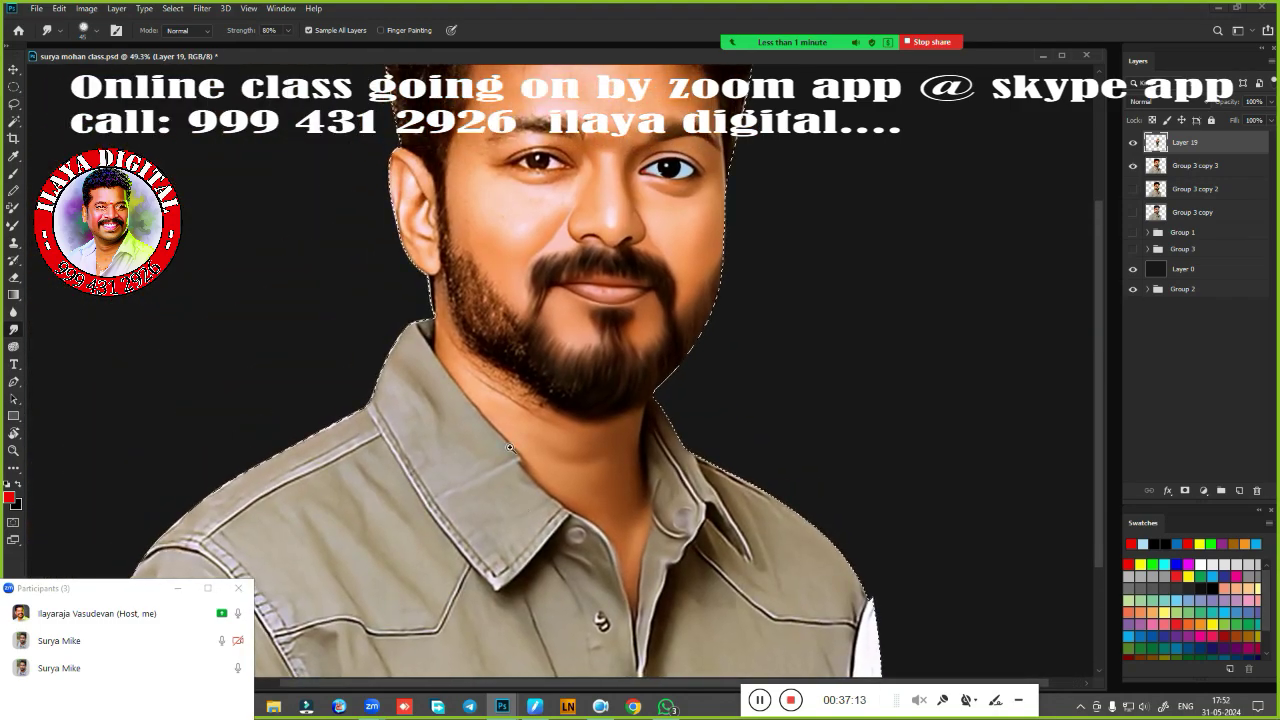
pyautogui.scroll(2, 560, 370)
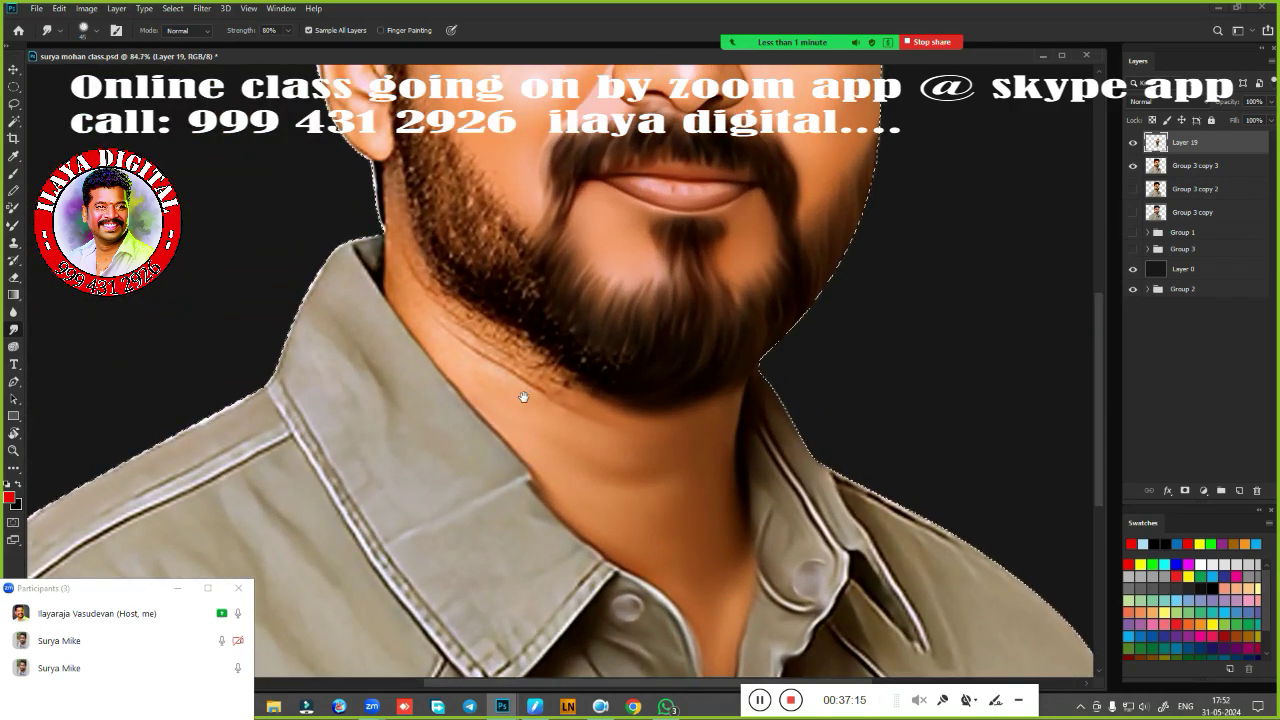
pyautogui.scroll(3, 560, 370)
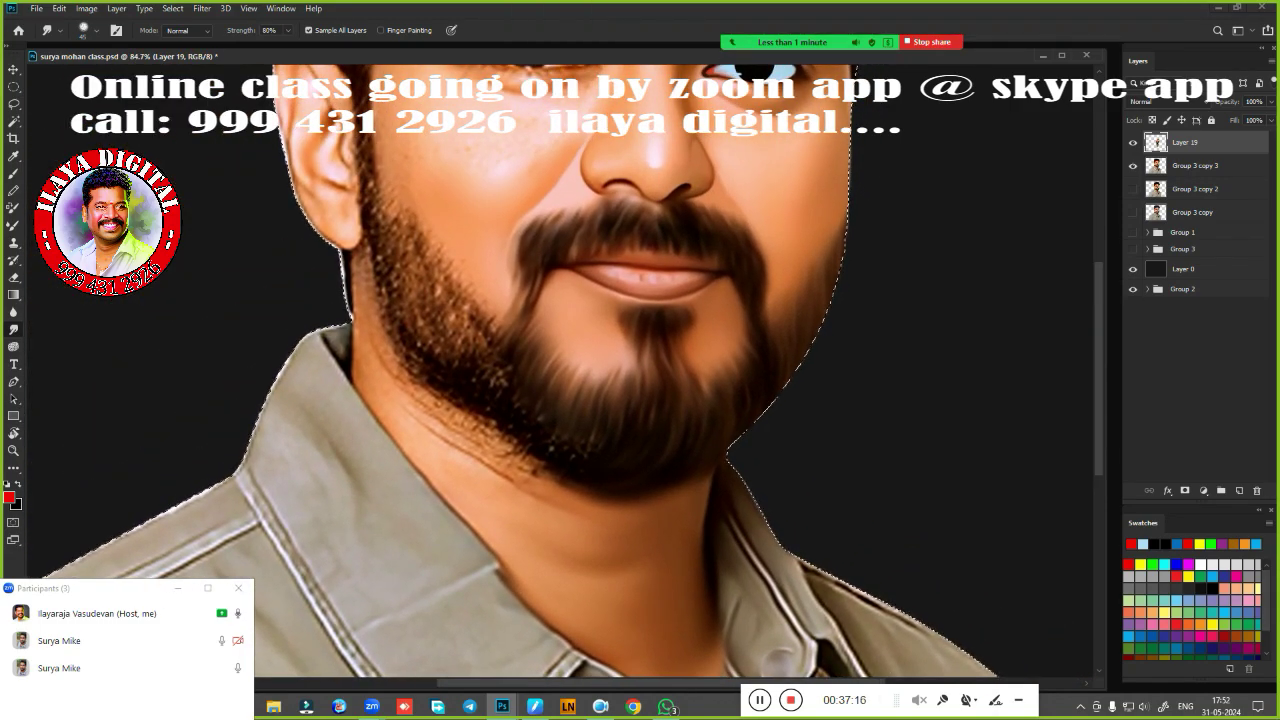
pyautogui.keyDown('shift'); pyautogui.click(352, 316); pyautogui.keyUp('shift')
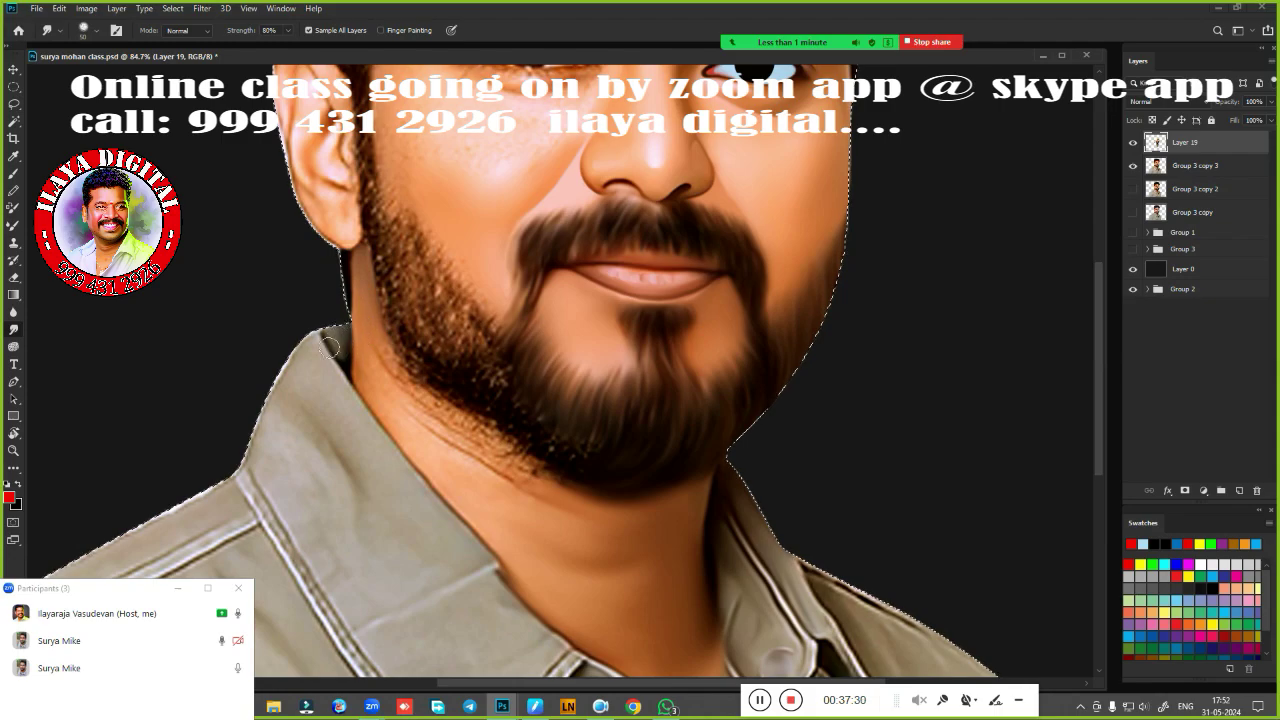
pyautogui.moveTo(298, 342)
pyautogui.mouseDown()
pyautogui.moveTo(260, 466)
pyautogui.moveTo(282, 380)
pyautogui.mouseUp()
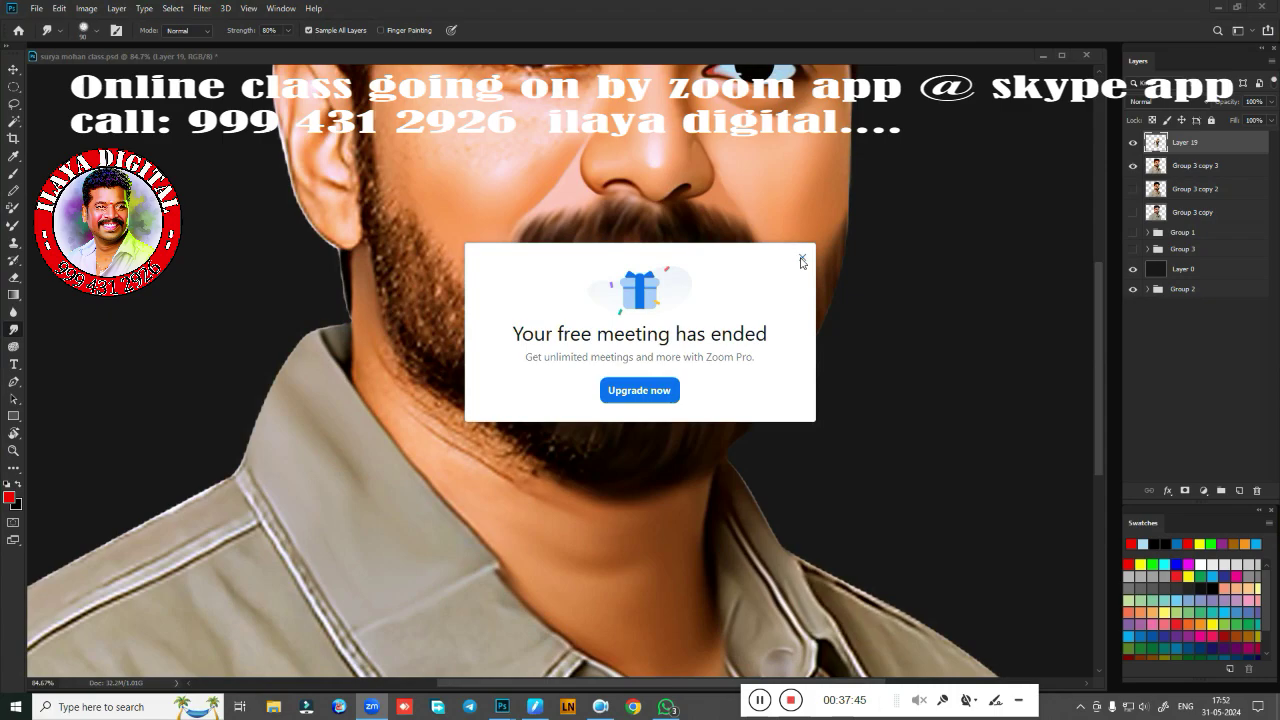
# Dismiss the notice, smudge the beard's lower edge and neck crease, then stop the recording.
pyautogui.click(801, 261)
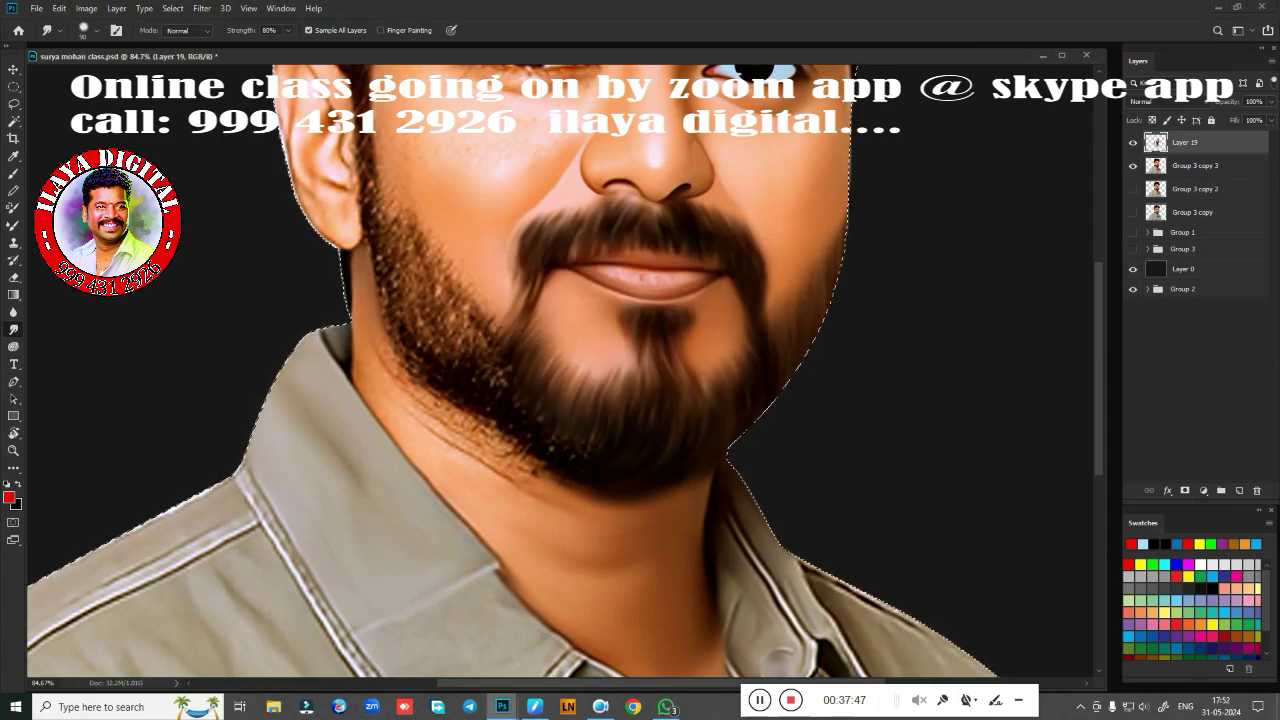
pyautogui.moveTo(364, 376); pyautogui.dragTo(369, 349)
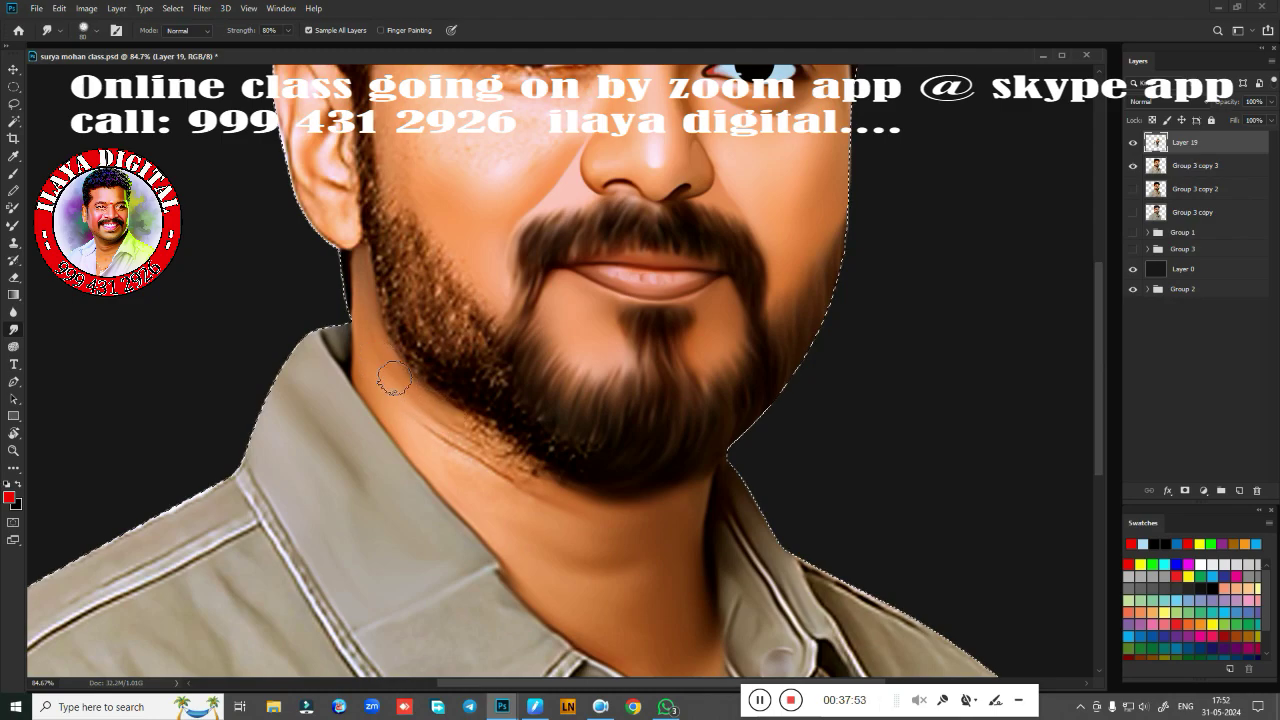
pyautogui.moveTo(397, 386); pyautogui.dragTo(551, 489)
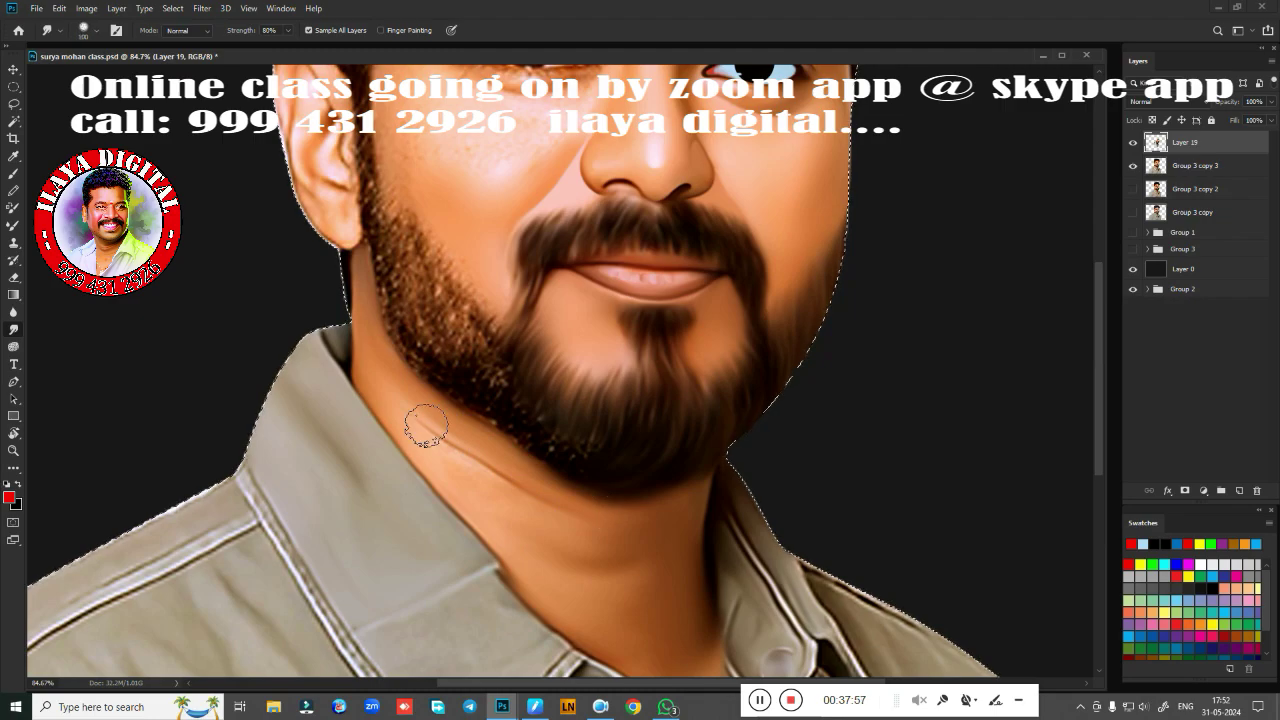
pyautogui.moveTo(423, 423)
pyautogui.mouseDown()
pyautogui.moveTo(560, 490)
pyautogui.moveTo(593, 492)
pyautogui.mouseUp()
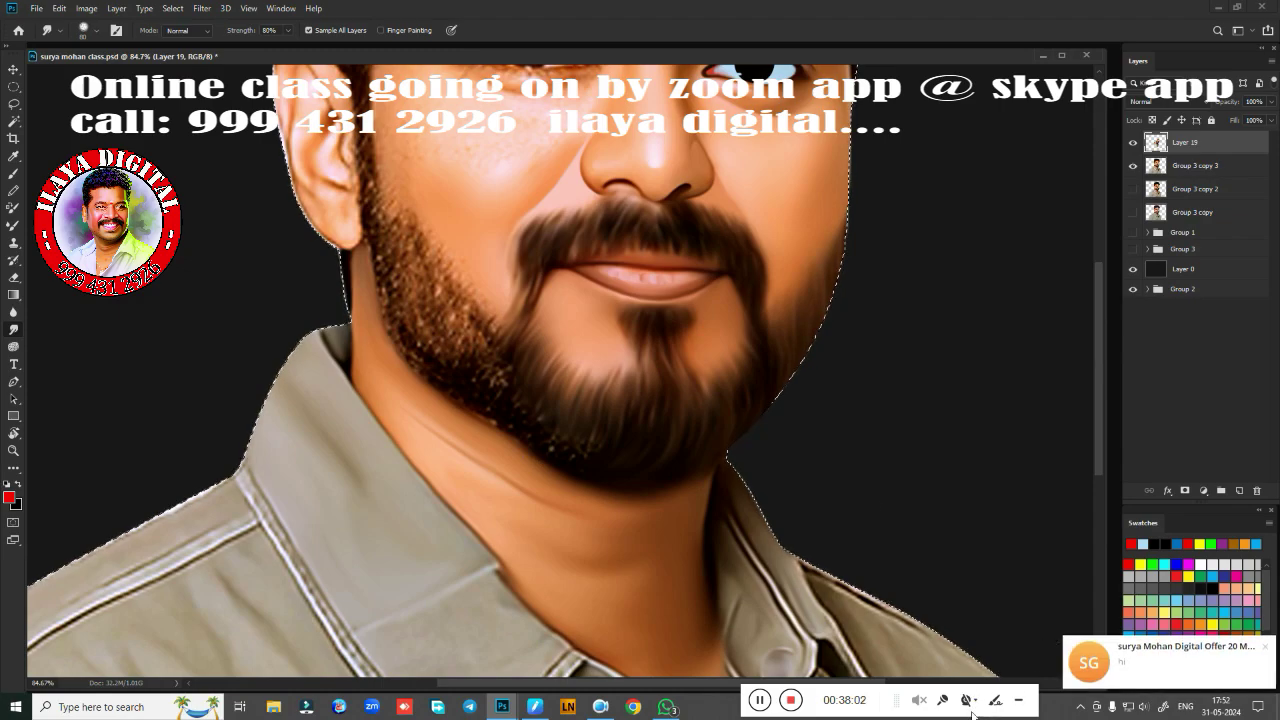
pyautogui.click(790, 703)
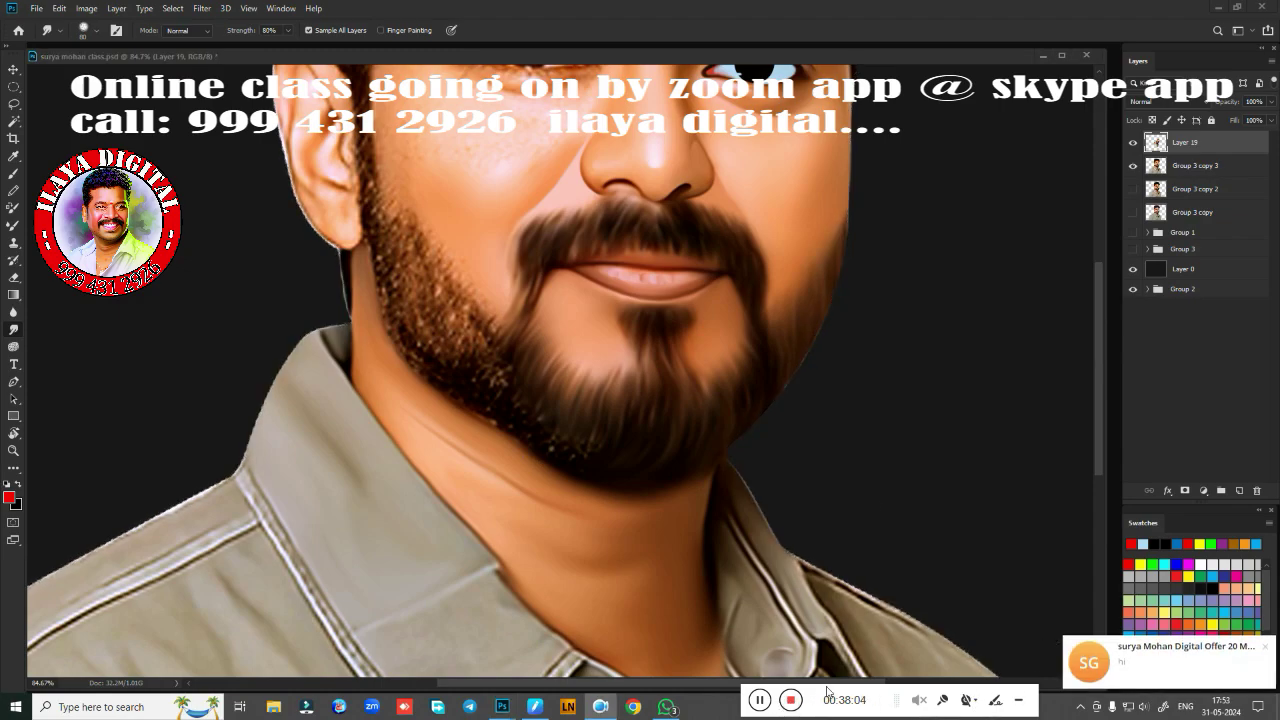